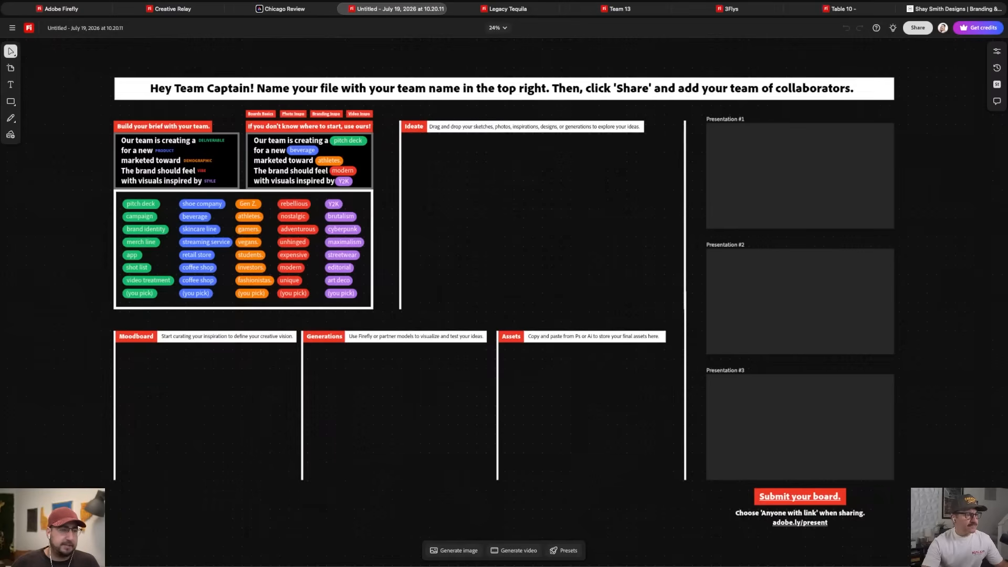
- Place the "shoe company" tag as the product and the "campaign" tag as the deliverable in the team's own brief
scroll(234, 180, up, 5)
scroll(234, 180, left, 4)
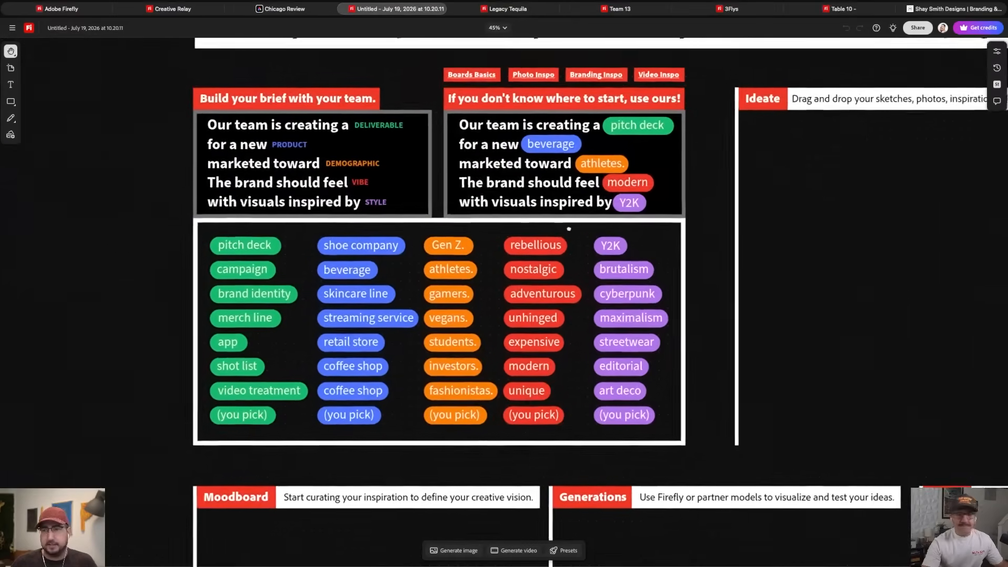
scroll(569, 229, up, 2)
scroll(592, 246, up, 3)
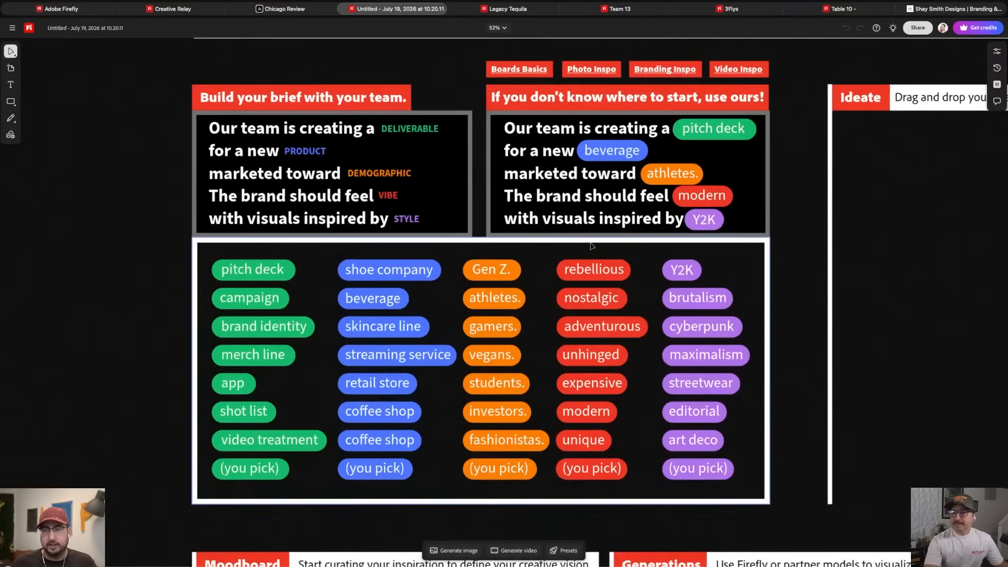
scroll(593, 246, left, 4)
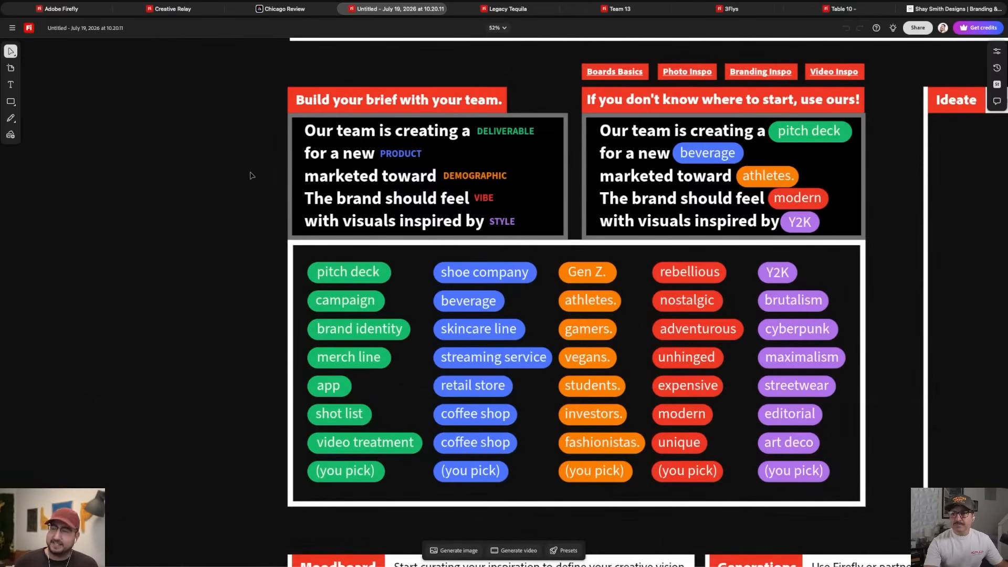
drag(488, 279, 429, 159)
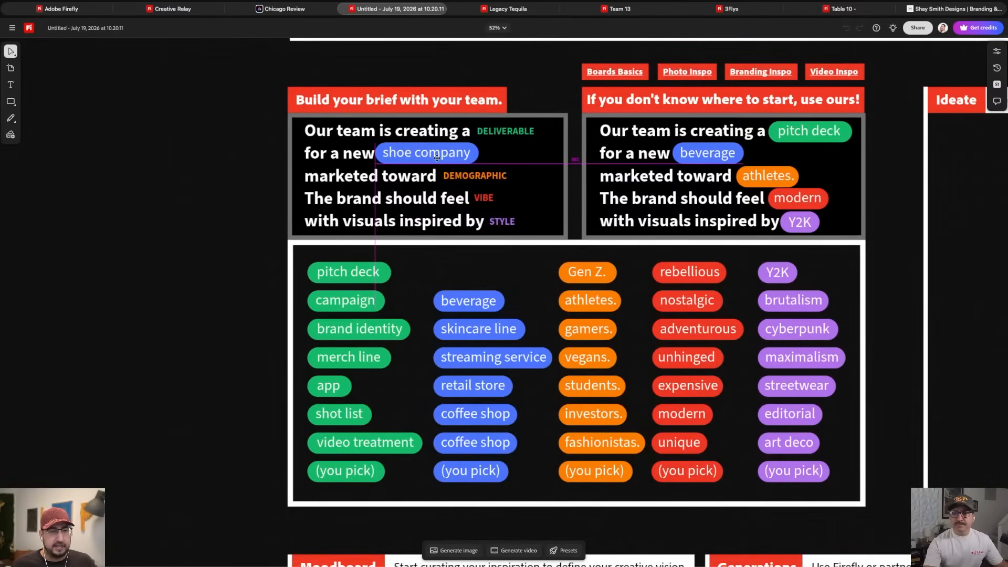
drag(347, 308, 513, 134)
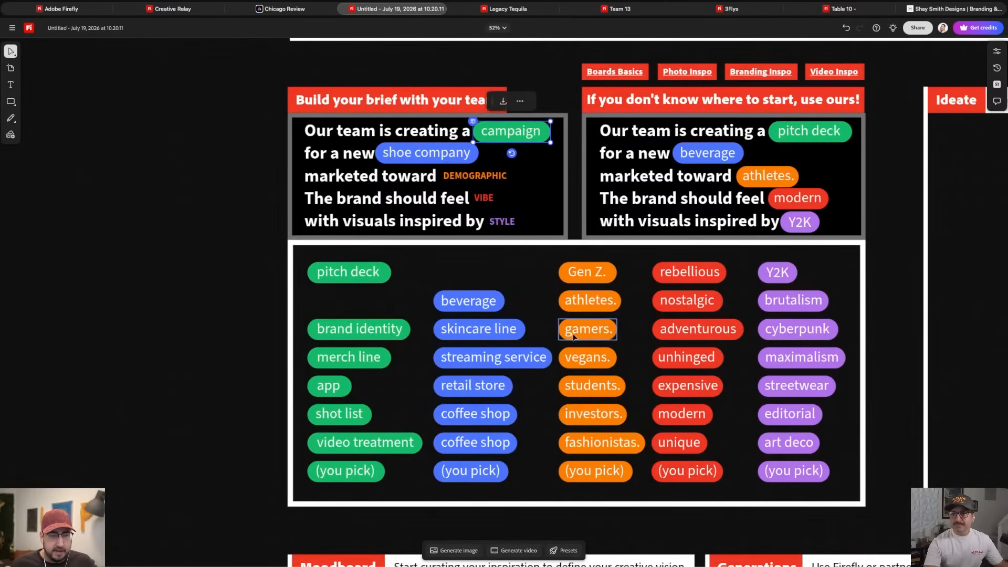
- Complete the team's own brief with "vegans." as the demographic, "unique" as the vibe and "brutalism" as the style
drag(599, 367, 486, 186)
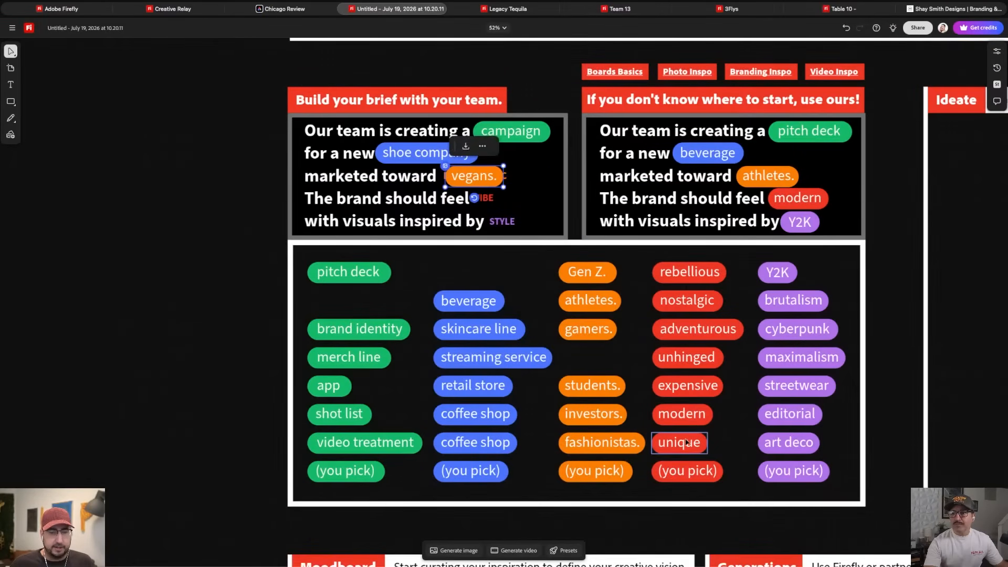
drag(685, 440, 506, 196)
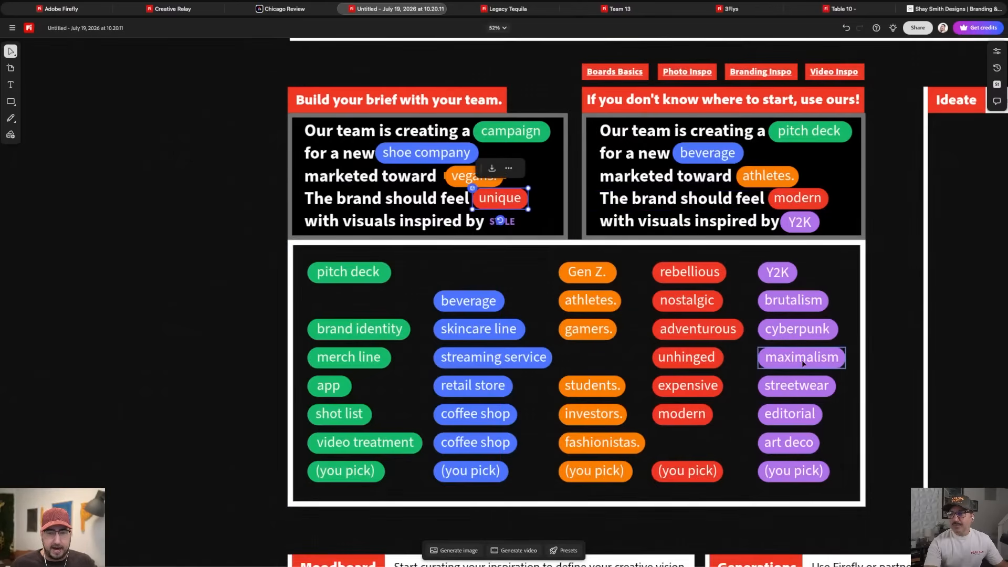
drag(794, 300, 520, 223)
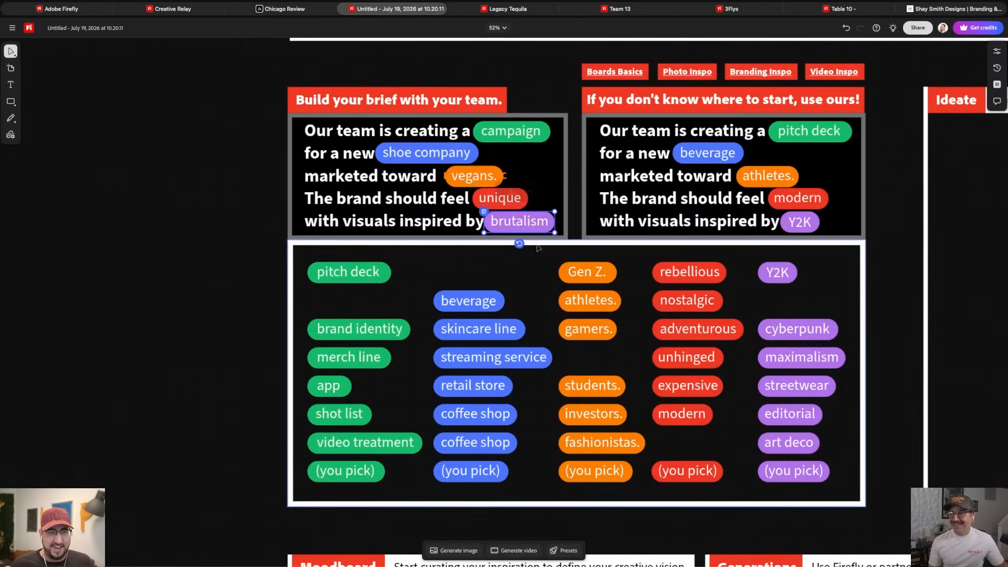
click(535, 274)
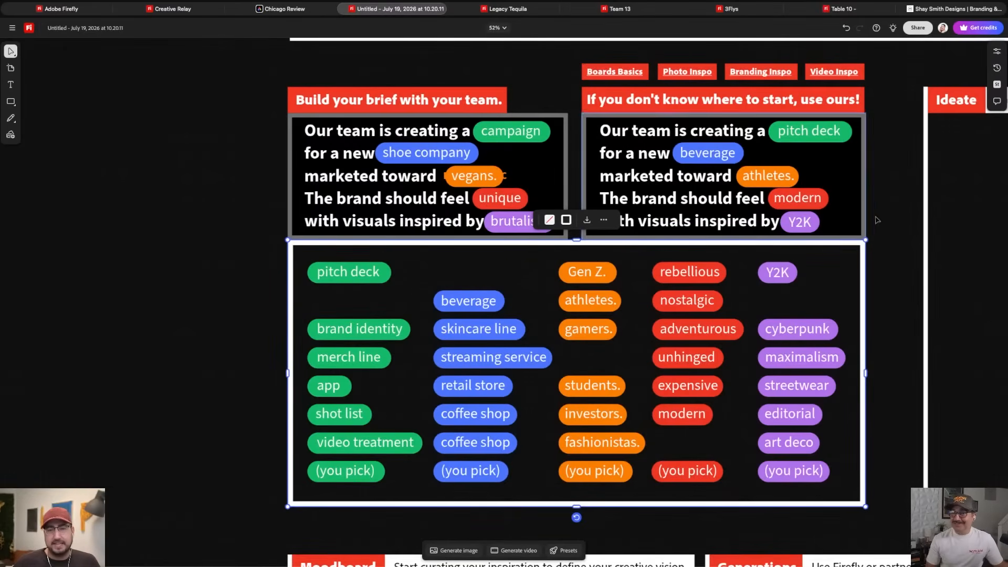
key(Escape)
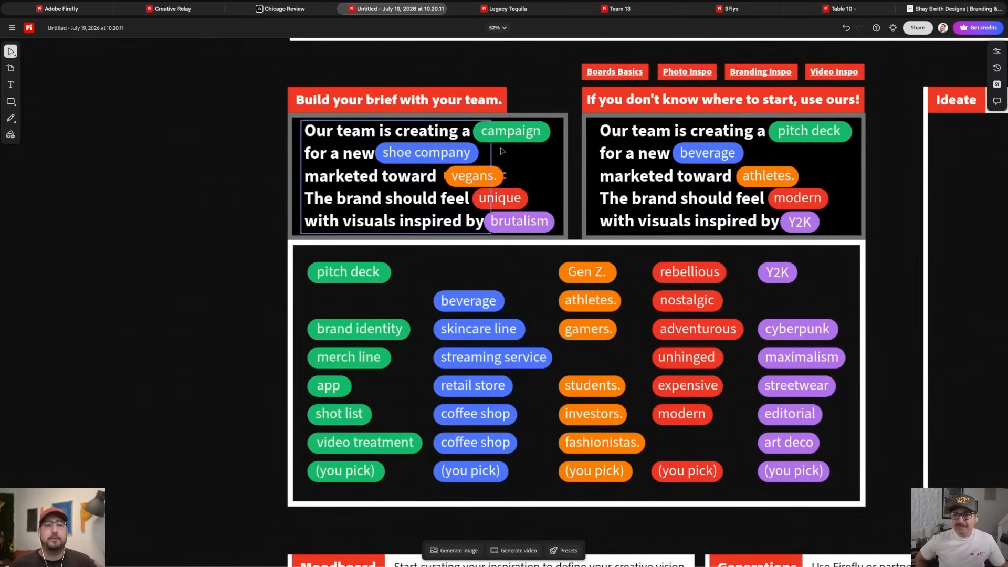
click(462, 479)
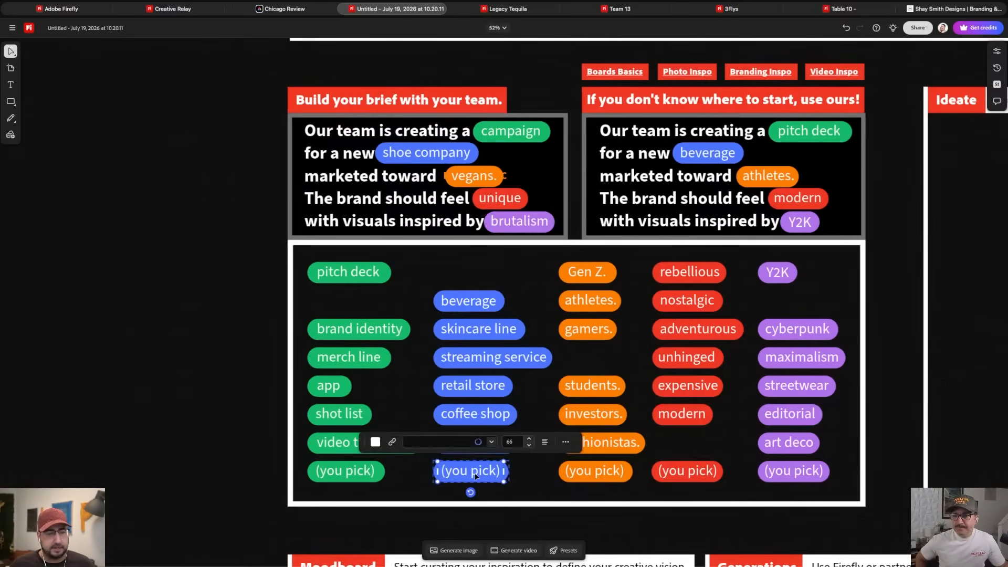
click(240, 418)
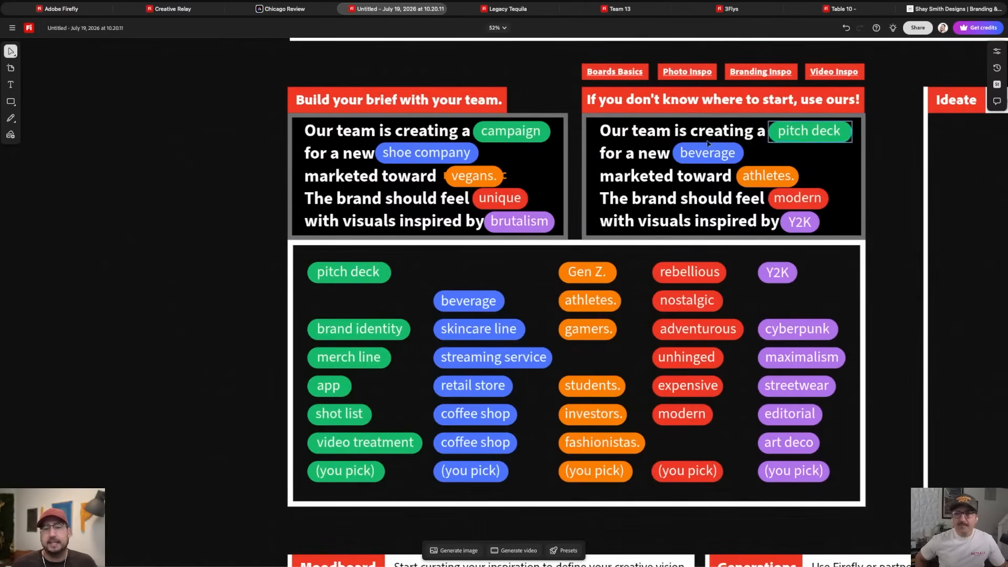
- Review the template's inspiration links, work sections, presentation frames and the board submission instructions
scroll(804, 171, right, 3)
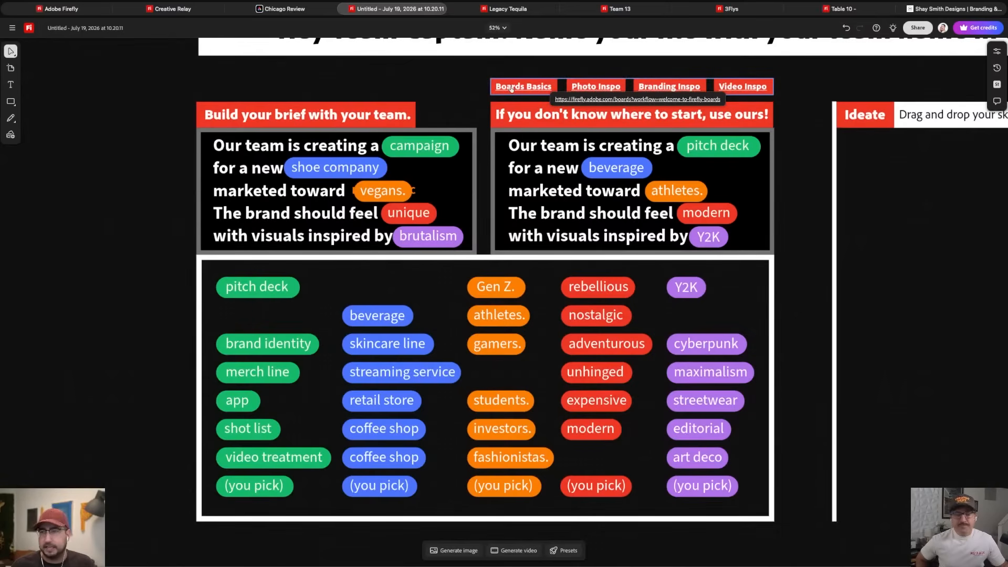
scroll(756, 298, down, 5)
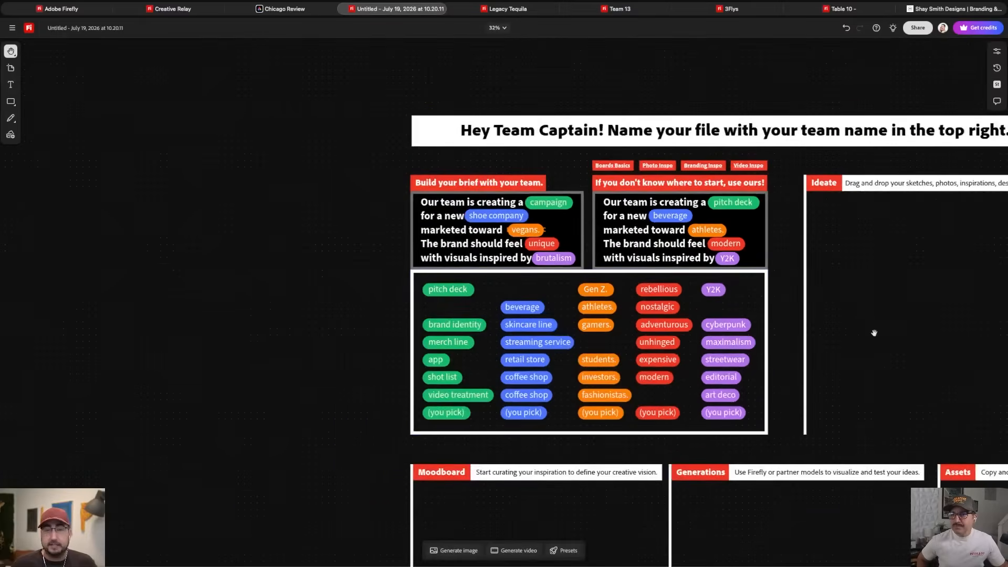
scroll(698, 292, down, 3)
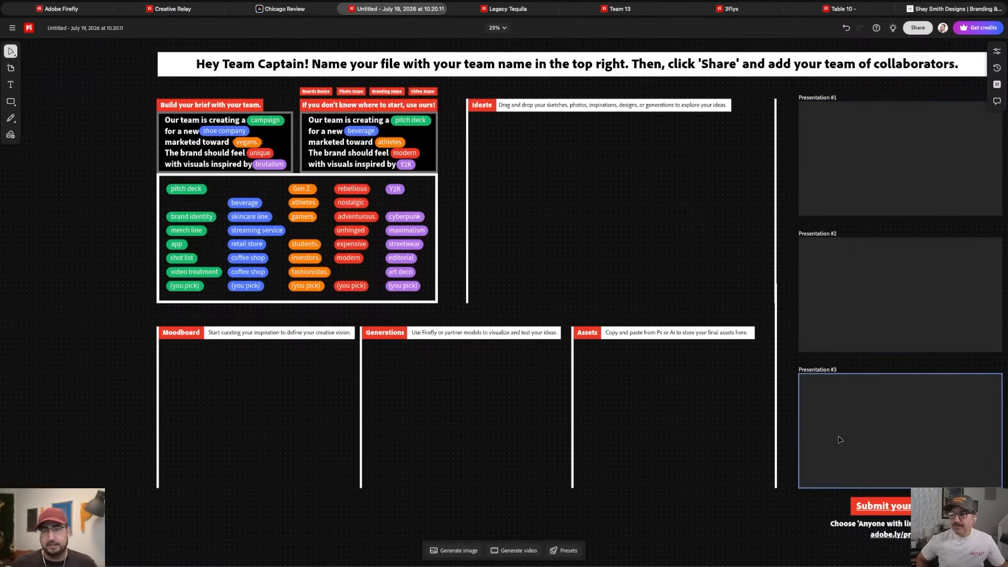
key(space)
drag(814, 422, 450, 237)
scroll(566, 305, up, 5)
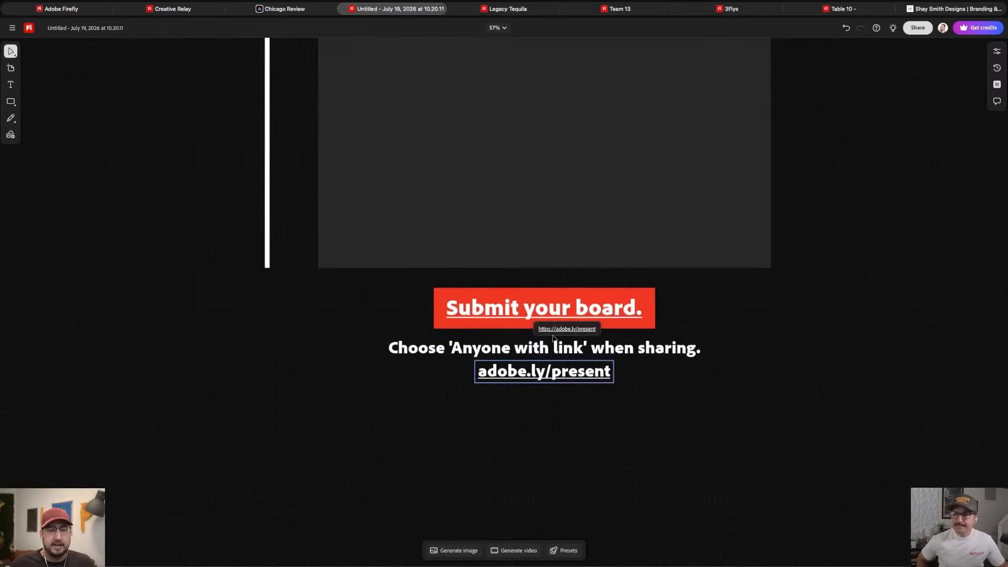
scroll(746, 291, down, 3)
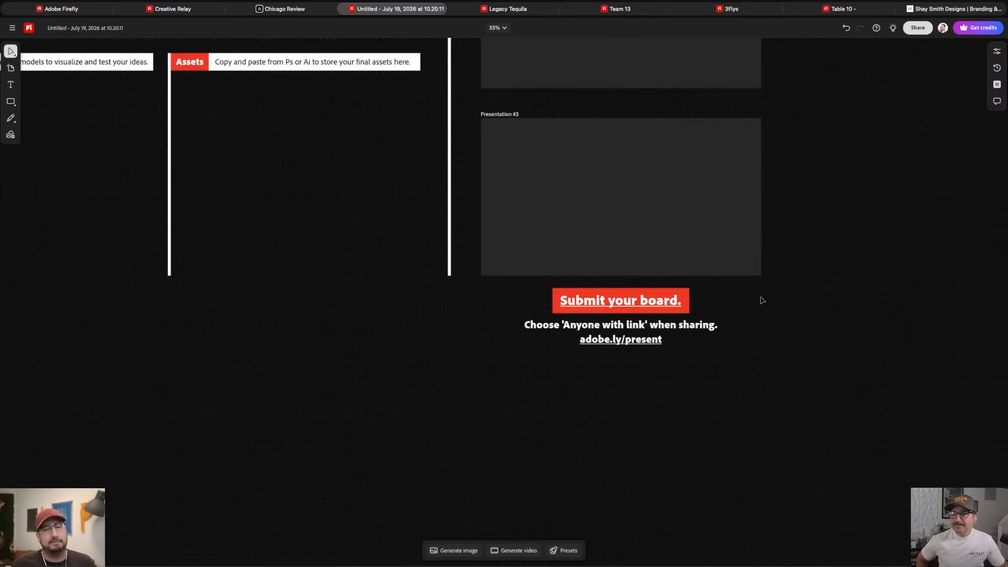
scroll(768, 300, down, 1)
drag(769, 295, 796, 496)
scroll(795, 497, up, 5)
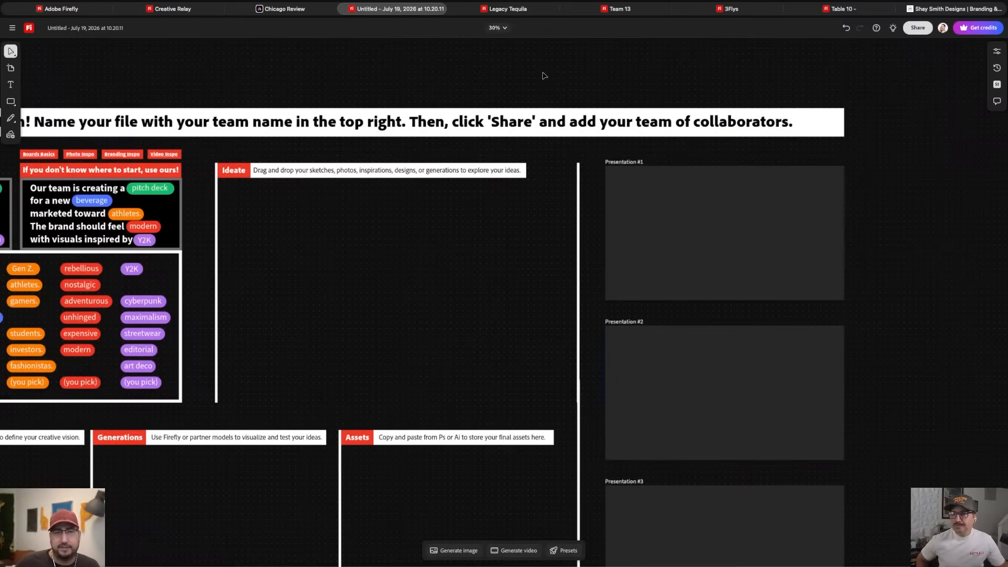
- On the Legacy Tequila board, shrink the large barrel-room video and candle-lit bottle image, and move them and the logo image off the template
click(529, 12)
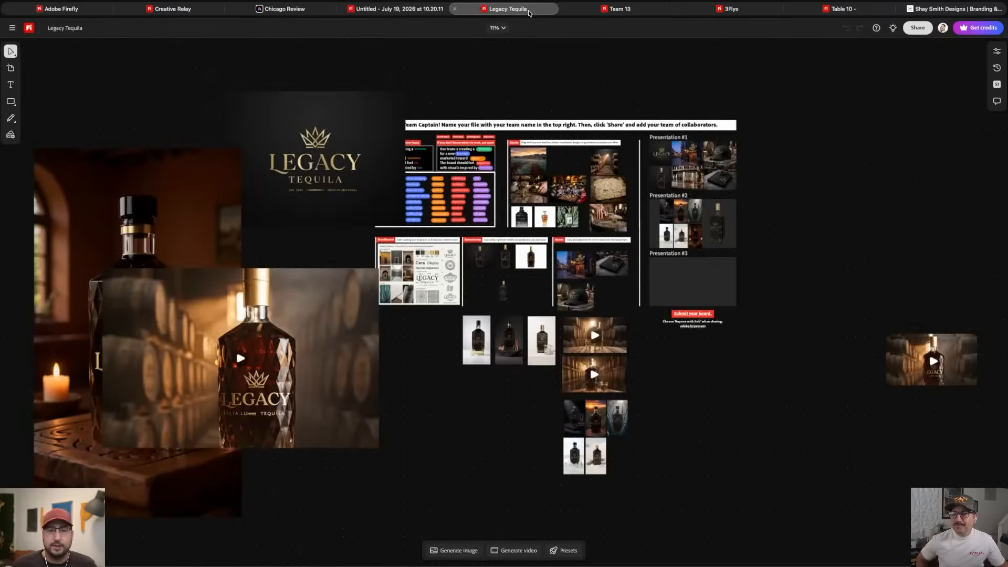
click(300, 311)
drag(379, 269, 427, 396)
click(67, 162)
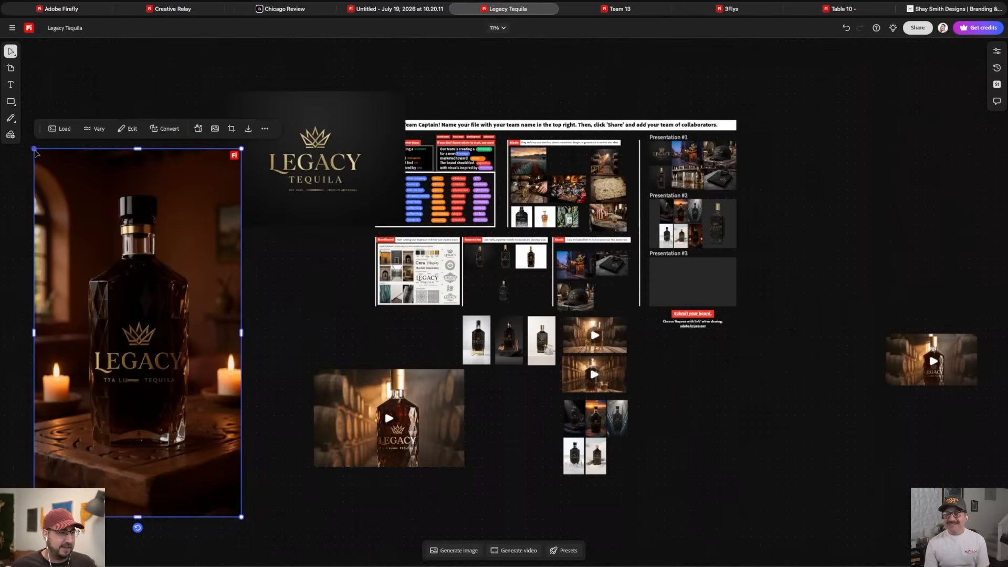
drag(34, 149, 158, 370)
drag(189, 444, 256, 422)
click(315, 164)
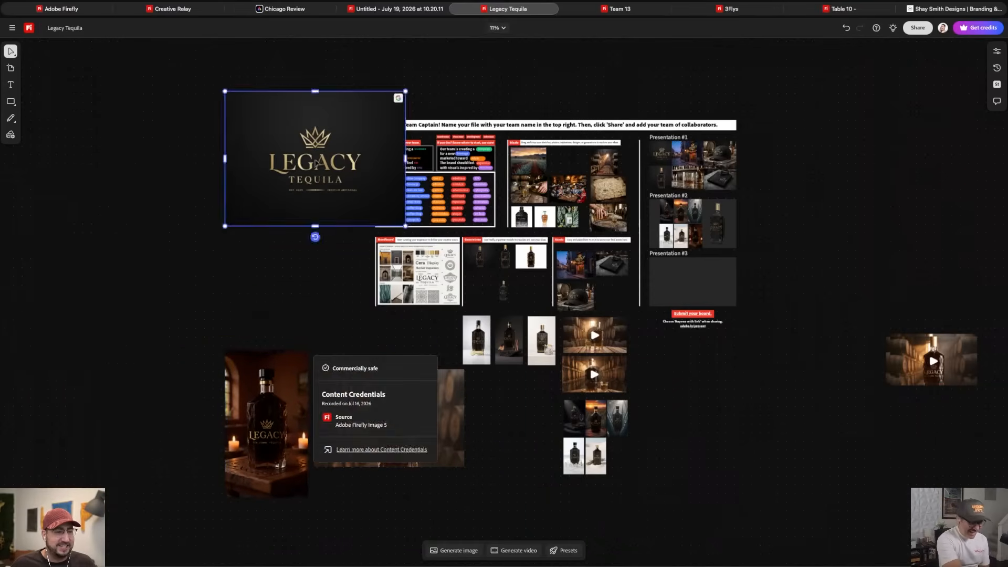
drag(315, 164, 255, 293)
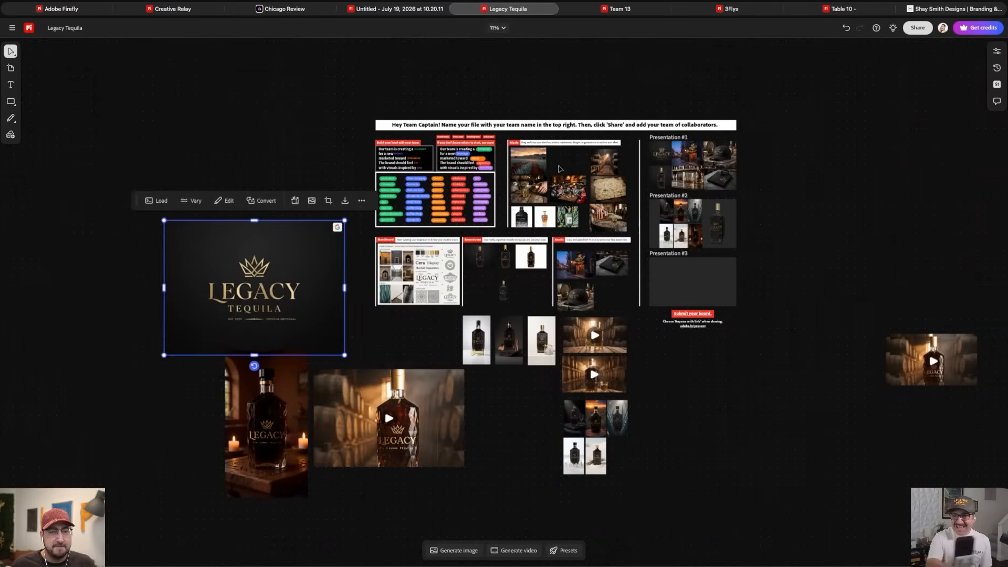
- Examine the team's filled-in brief and the inspiration images collected in the Ideate section
scroll(559, 168, up, 10)
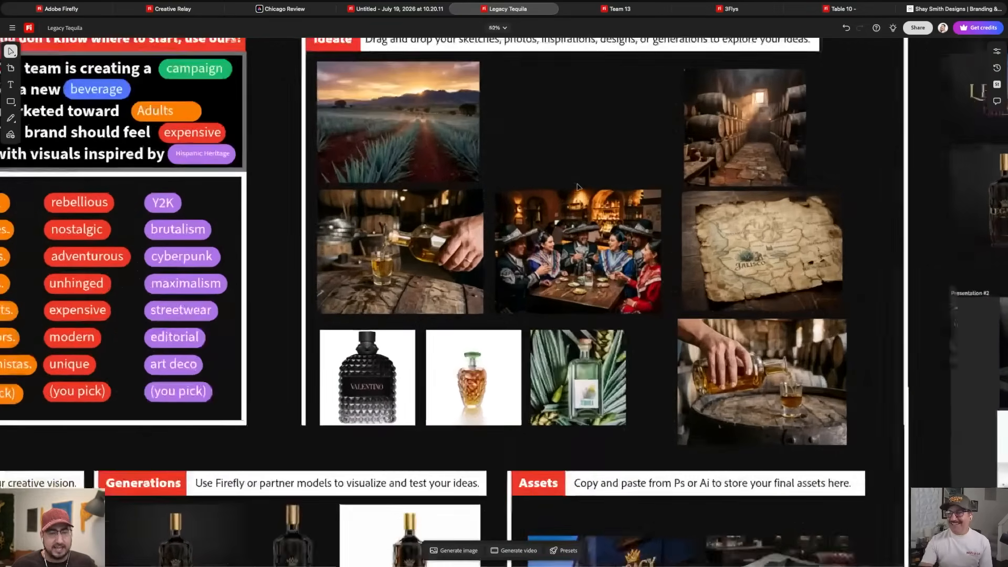
scroll(578, 186, up, 3)
scroll(578, 185, down, 4)
key(space)
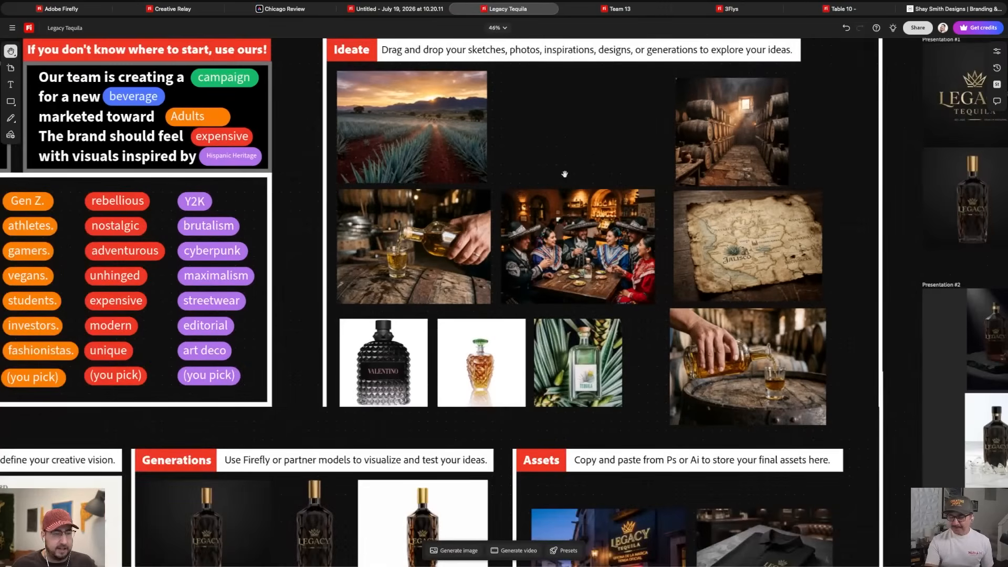
drag(565, 174, 682, 269)
drag(585, 286, 588, 287)
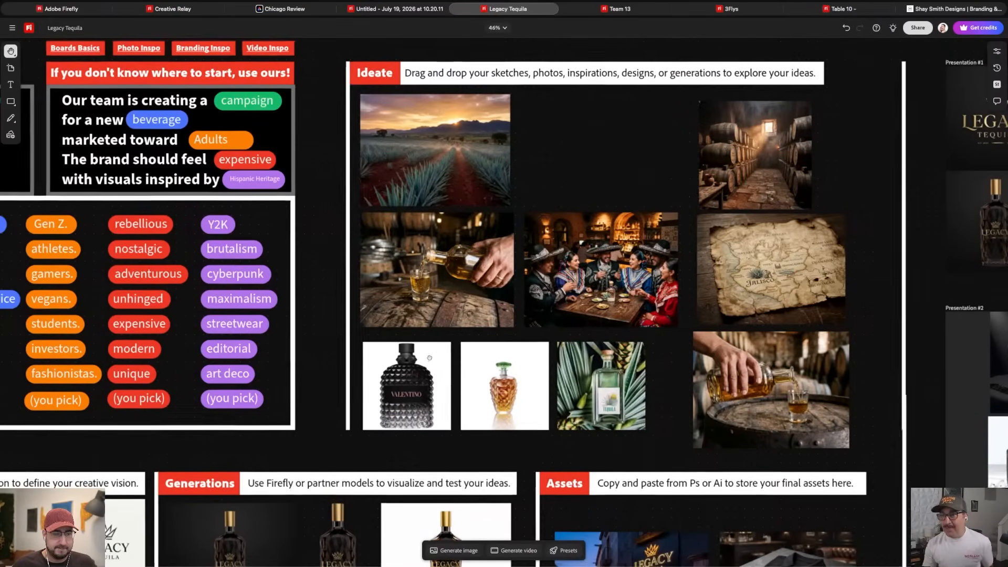
- Examine the visual identity mood board in the Moodboard section and the bottle renders beside it
scroll(606, 206, down, 2)
scroll(605, 226, left, 3)
scroll(604, 253, down, 5)
scroll(605, 253, left, 6)
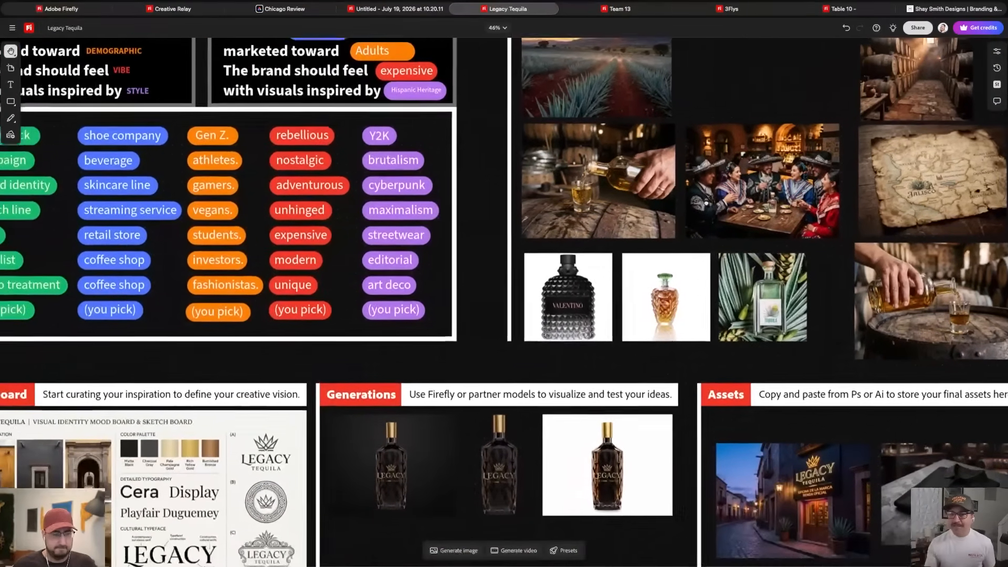
scroll(550, 274, up, 5)
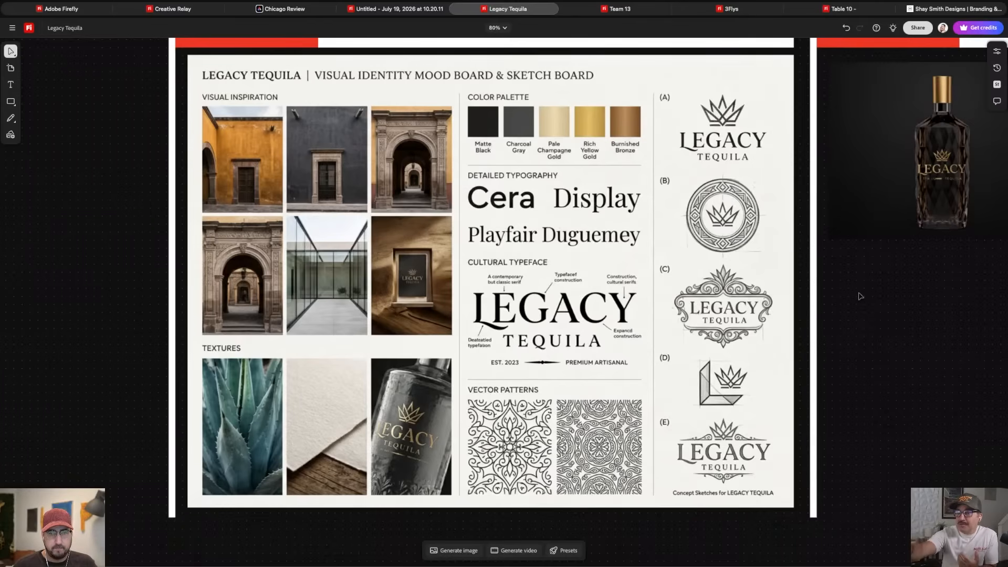
scroll(699, 304, down, 3)
scroll(697, 304, up, 4)
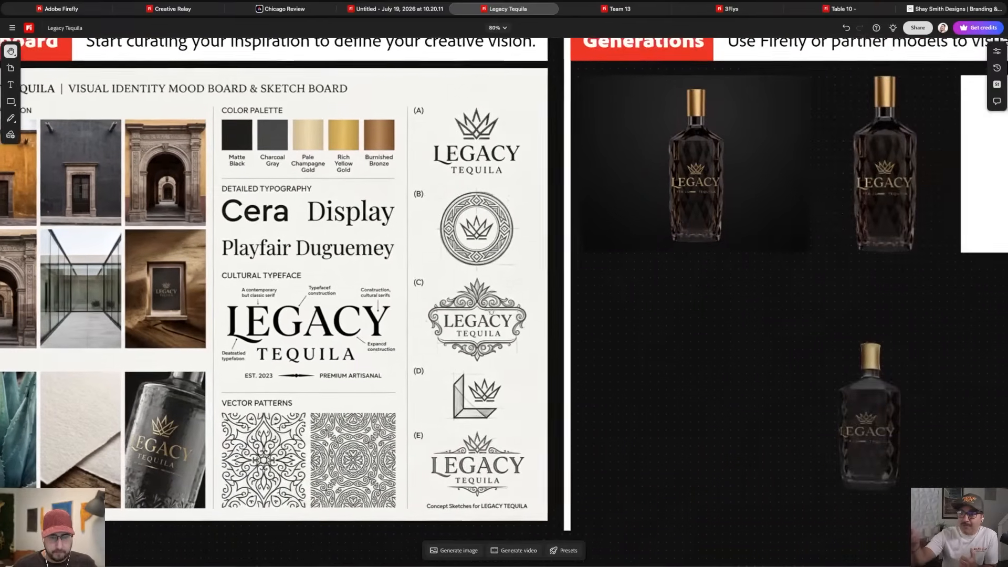
scroll(691, 320, down, 5)
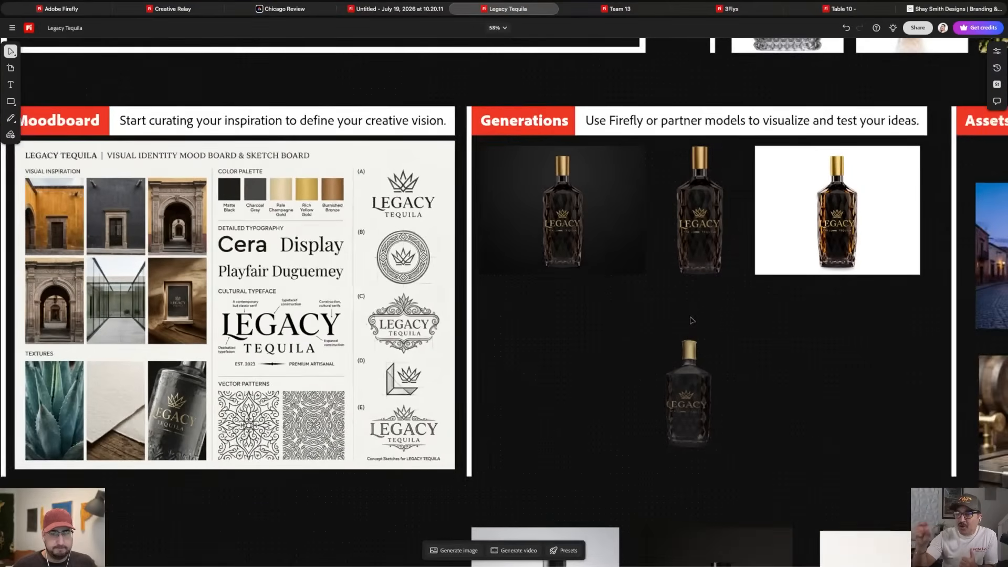
- Rotate and tilt the 3D Legacy bottle below the three bottle renders in the Generations section
scroll(692, 319, up, 4)
scroll(692, 320, up, 1)
scroll(720, 315, right, 3)
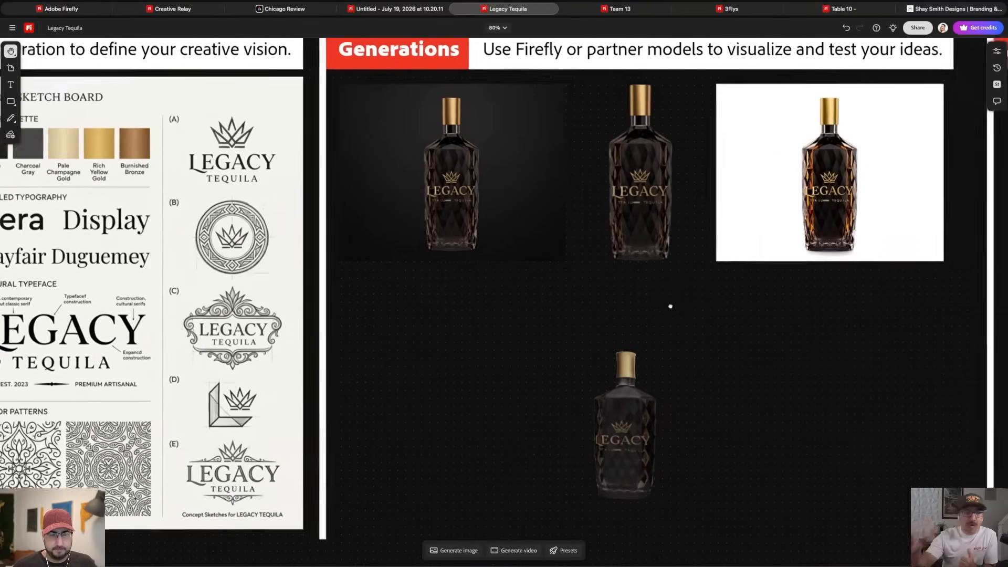
click(589, 387)
mouse_move(591, 328)
mouse_down()
mouse_move(637, 326)
mouse_move(572, 325)
mouse_up()
scroll(604, 433, up, 5)
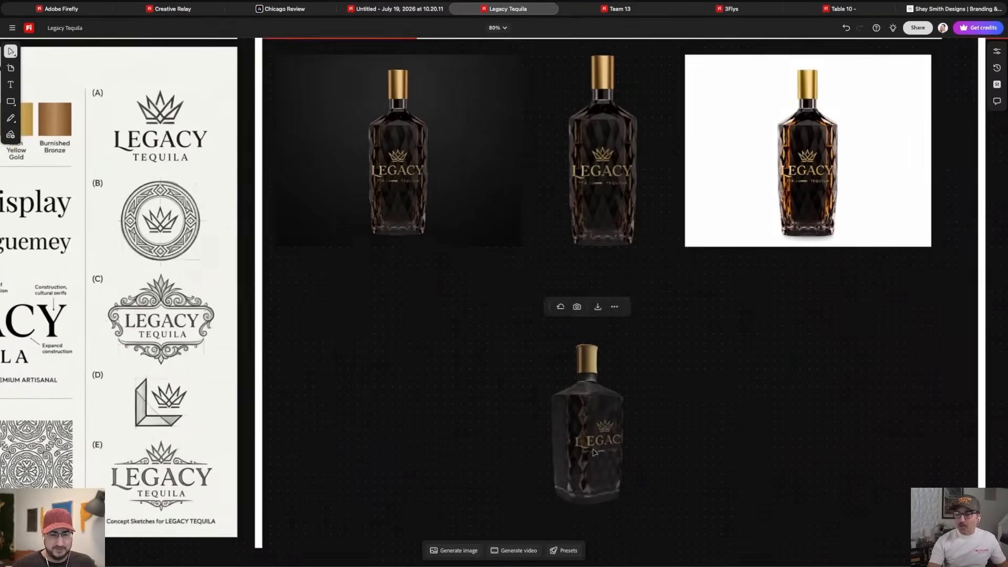
drag(604, 433, 590, 323)
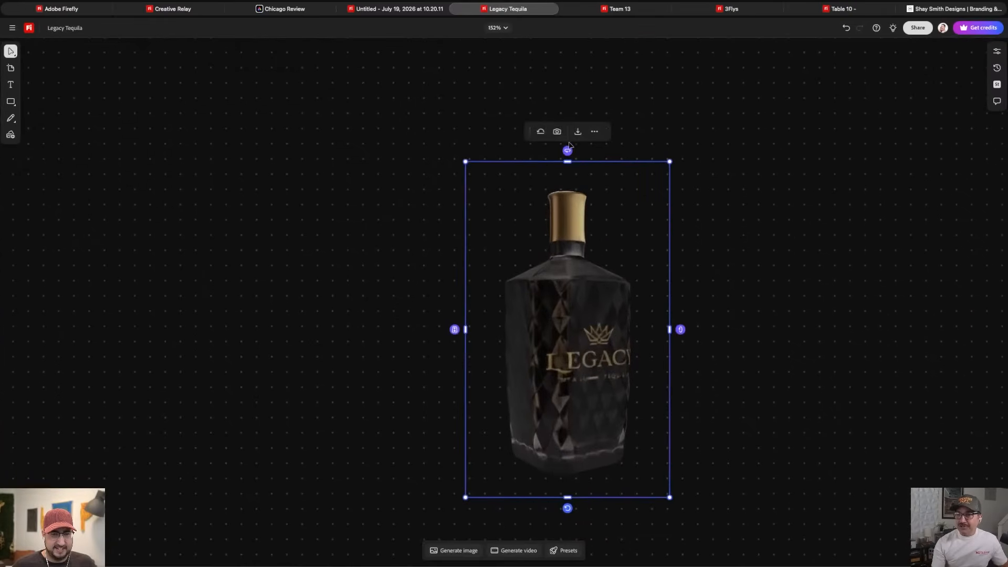
drag(568, 151, 604, 153)
drag(681, 329, 703, 262)
drag(584, 152, 538, 152)
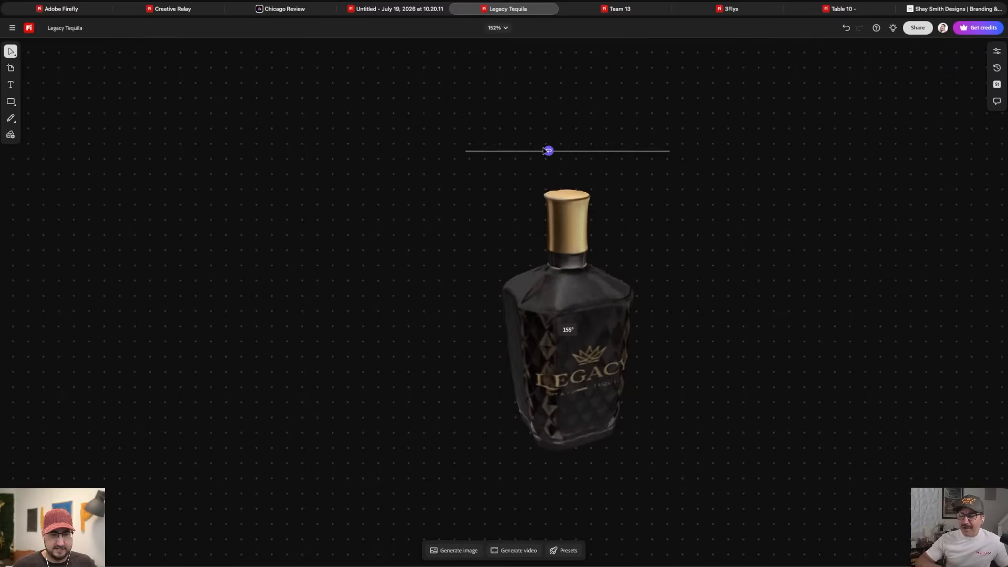
scroll(613, 259, down, 10)
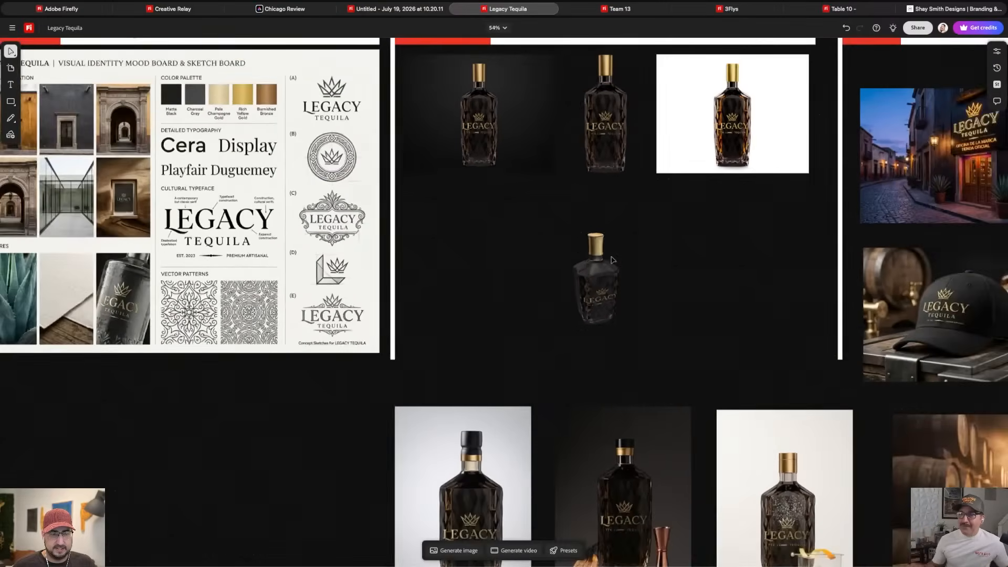
scroll(612, 259, down, 2)
click(612, 259)
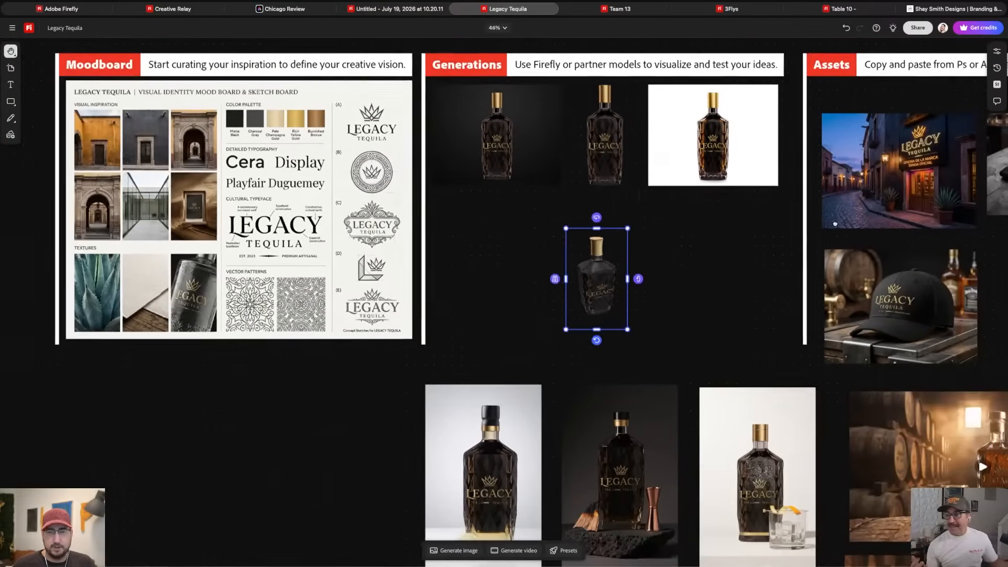
- Examine the storefront, polo shirt and cap mockups in the Assets section
drag(683, 243, 510, 273)
scroll(511, 273, right, 8)
scroll(511, 272, up, 1)
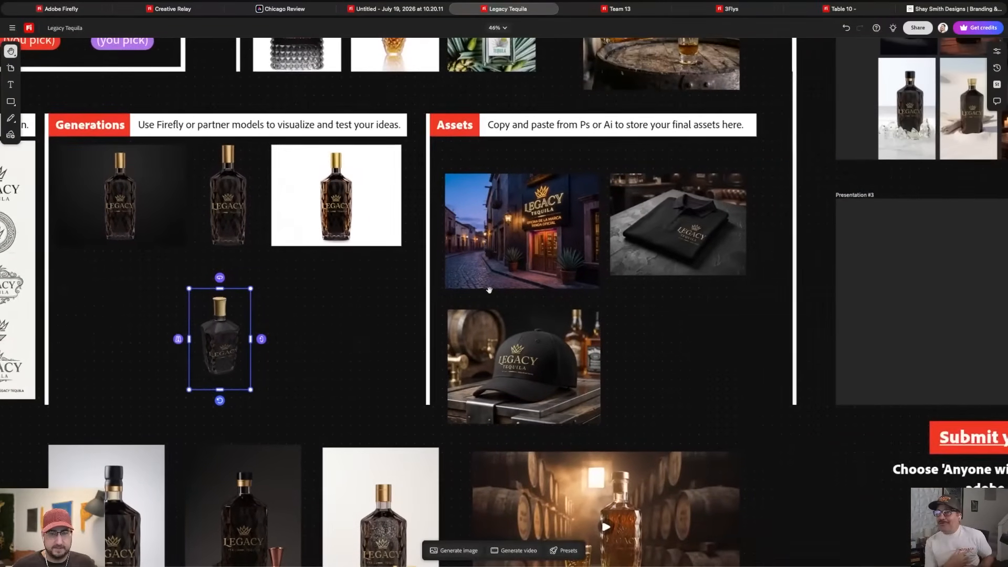
scroll(607, 272, up, 5)
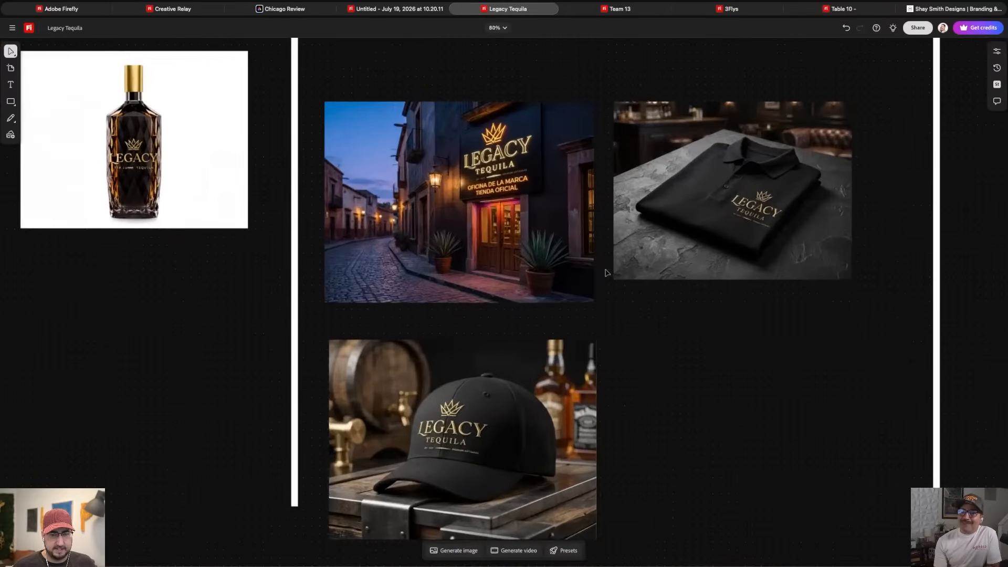
scroll(606, 273, down, 5)
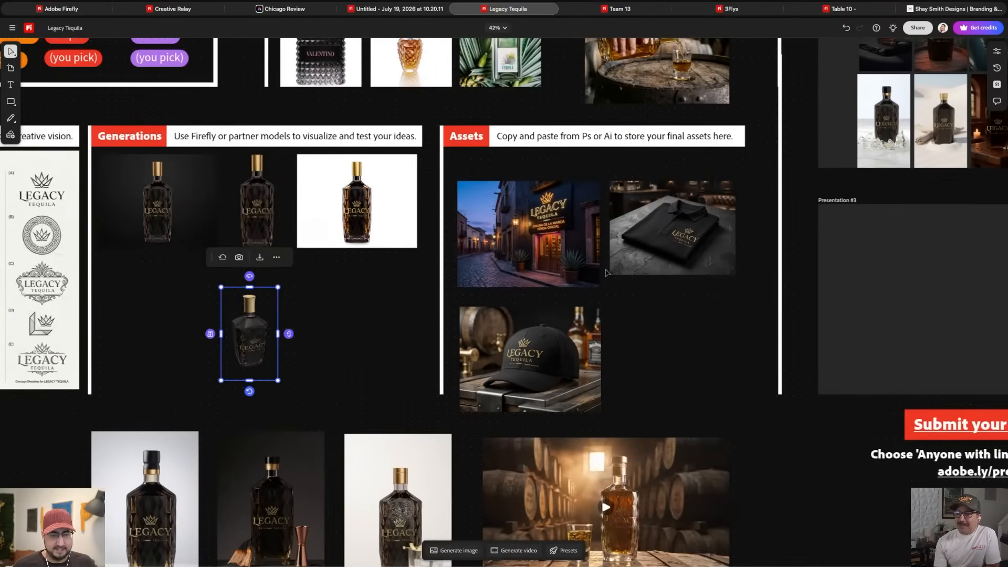
- Examine the logo, storefront, cap, bottle, glass and polo images laid out in the Presentation #1 artboard
scroll(708, 282, right, 10)
scroll(579, 247, up, 10)
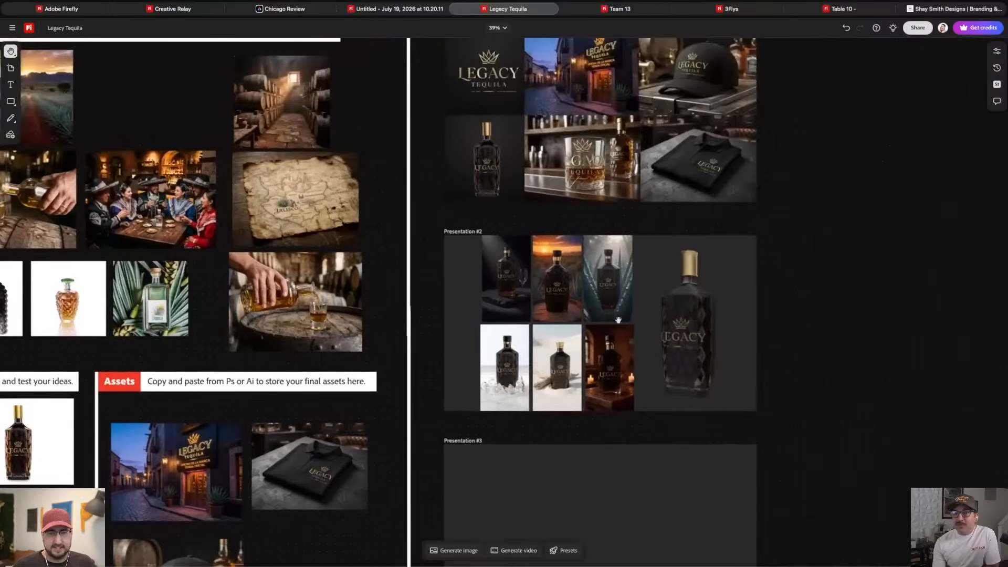
scroll(580, 247, up, 3)
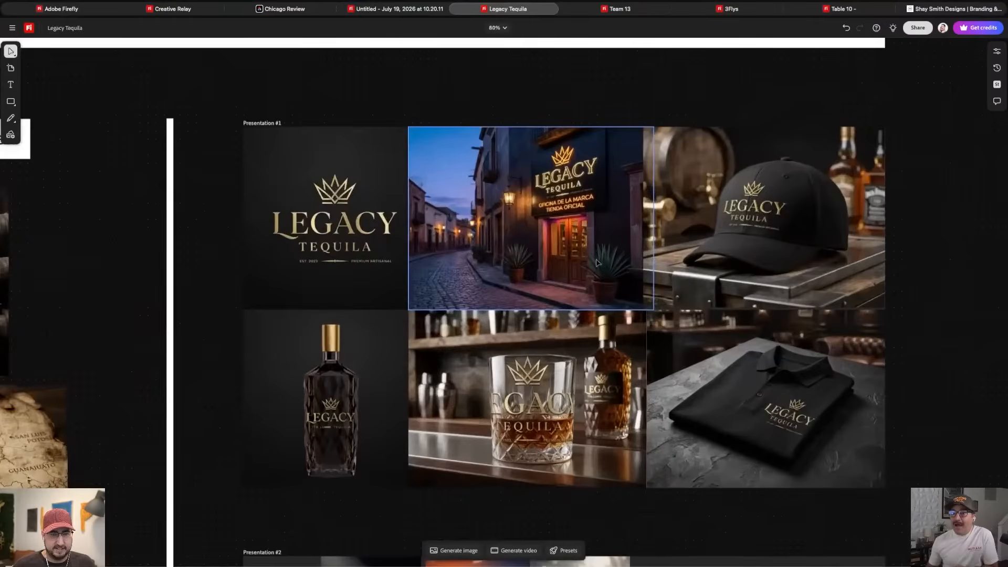
scroll(605, 265, up, 3)
drag(567, 203, 551, 208)
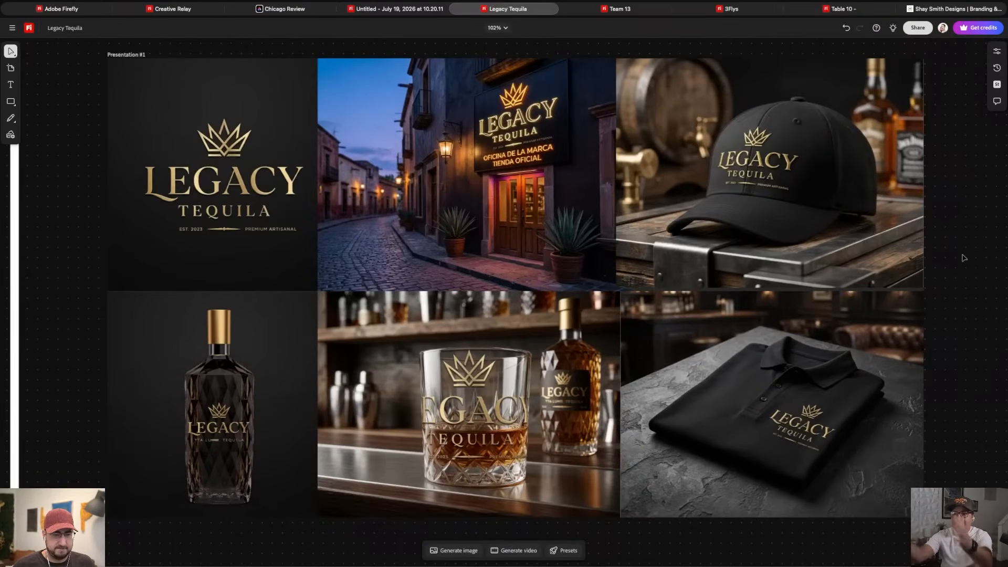
- Examine the six bottle scenes and the large bottle render in the Presentation #2 artboard, looking closely at the agave scene
scroll(965, 258, down, 10)
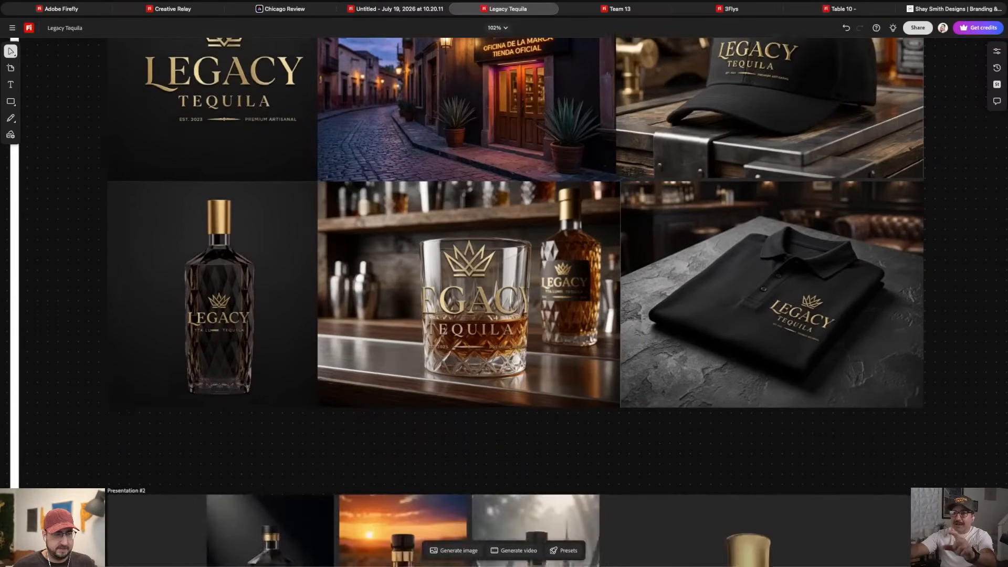
scroll(515, 302, down, 4)
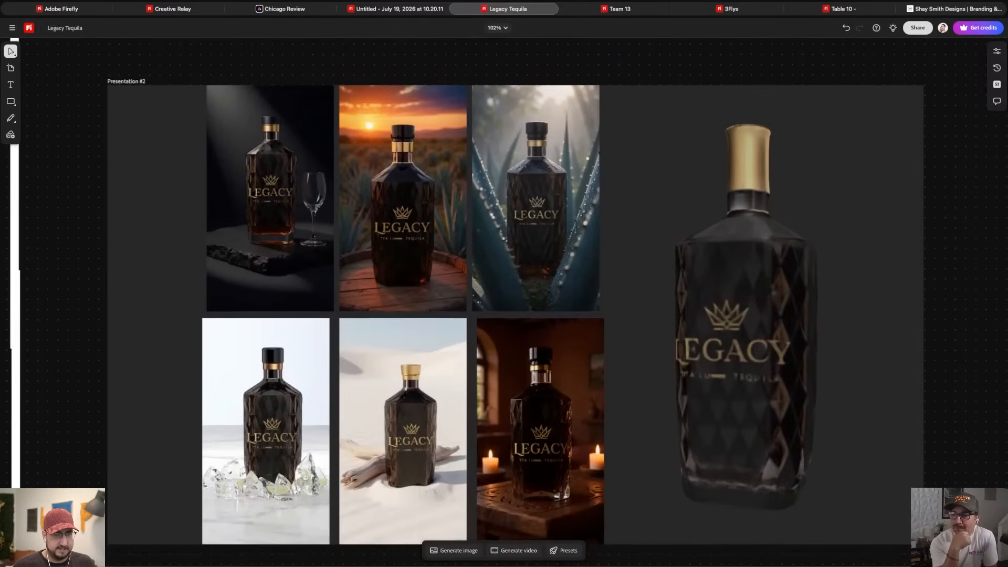
scroll(515, 304, down, 1)
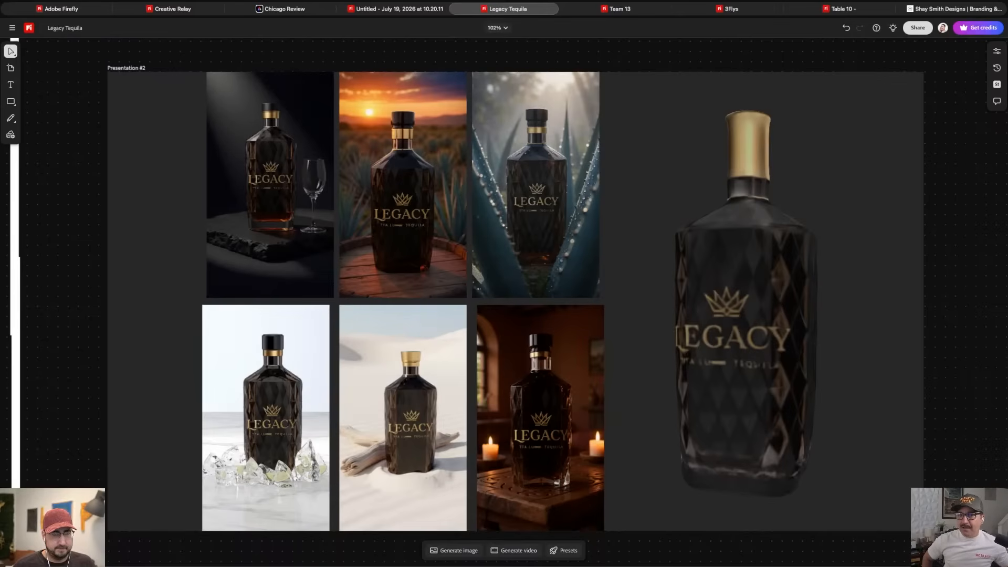
scroll(514, 299, down, 1)
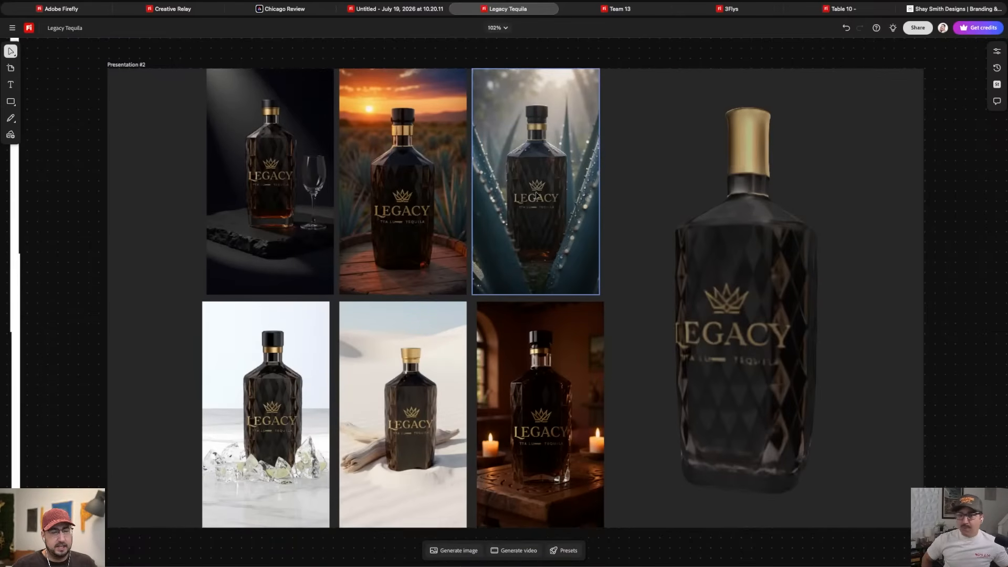
scroll(539, 196, up, 5)
scroll(756, 246, up, 2)
scroll(757, 246, left, 2)
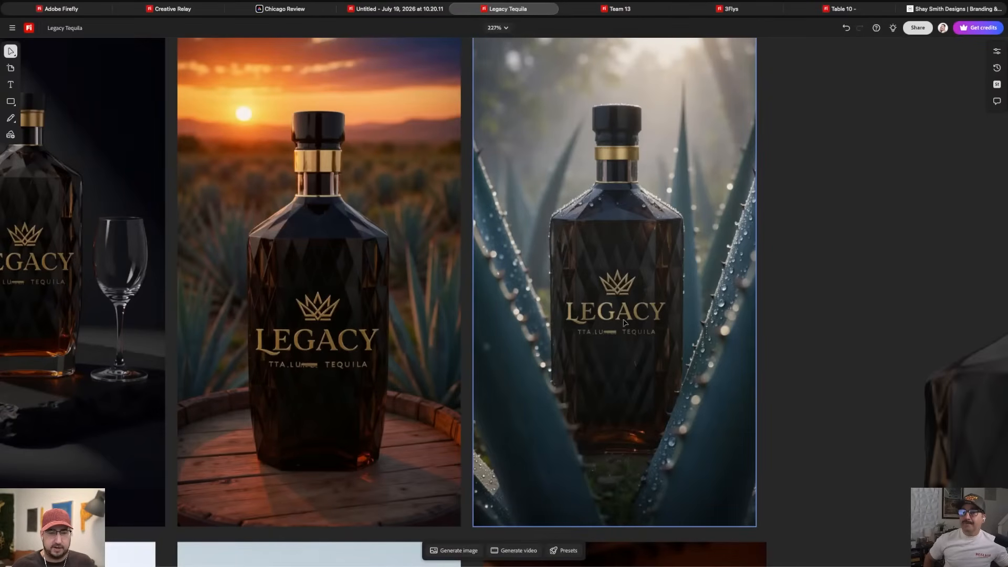
scroll(577, 288, down, 10)
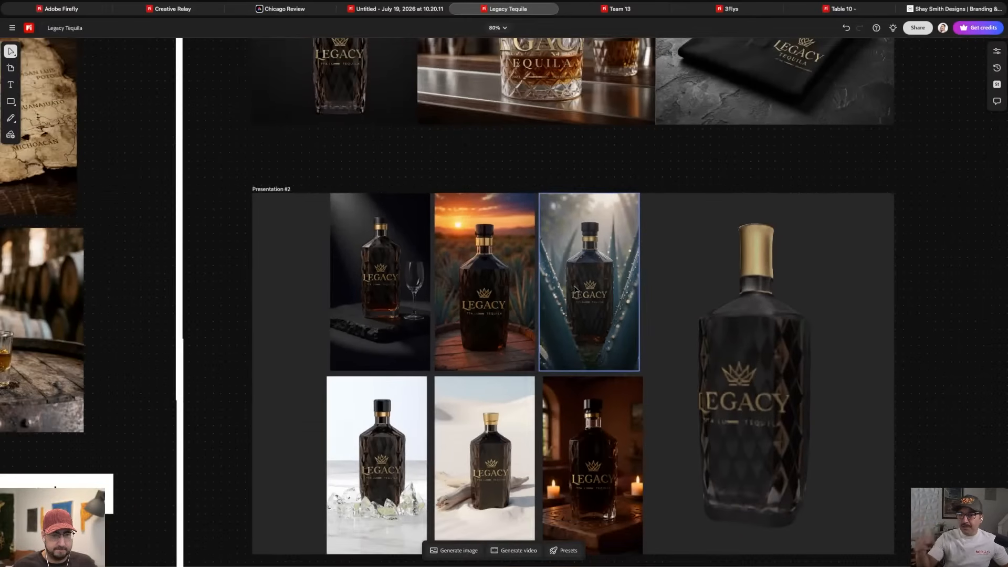
drag(478, 320, 575, 284)
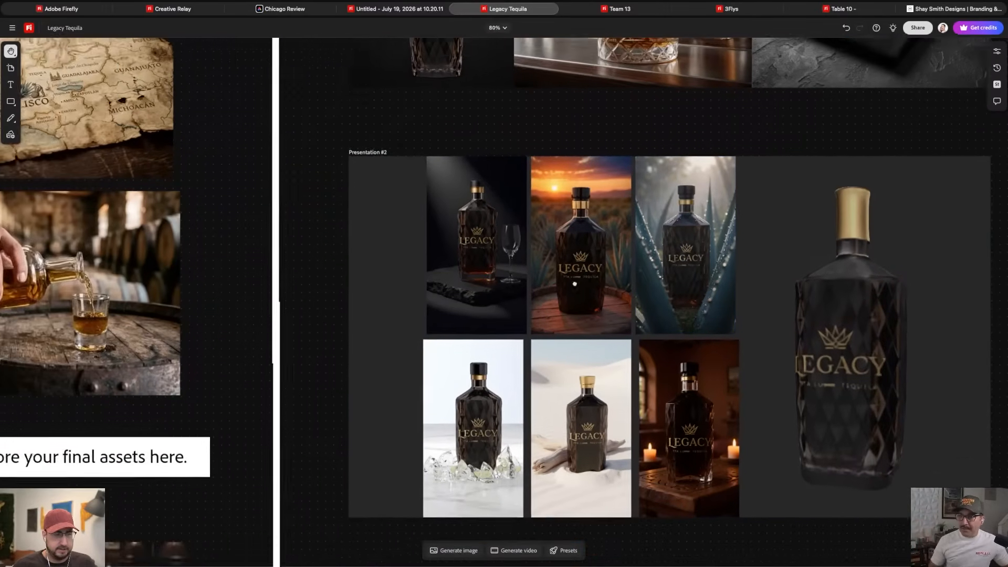
- Look over the Assets and Generations sections again and the product shots and videos placed below them
scroll(433, 306, left, 3)
scroll(648, 267, left, 10)
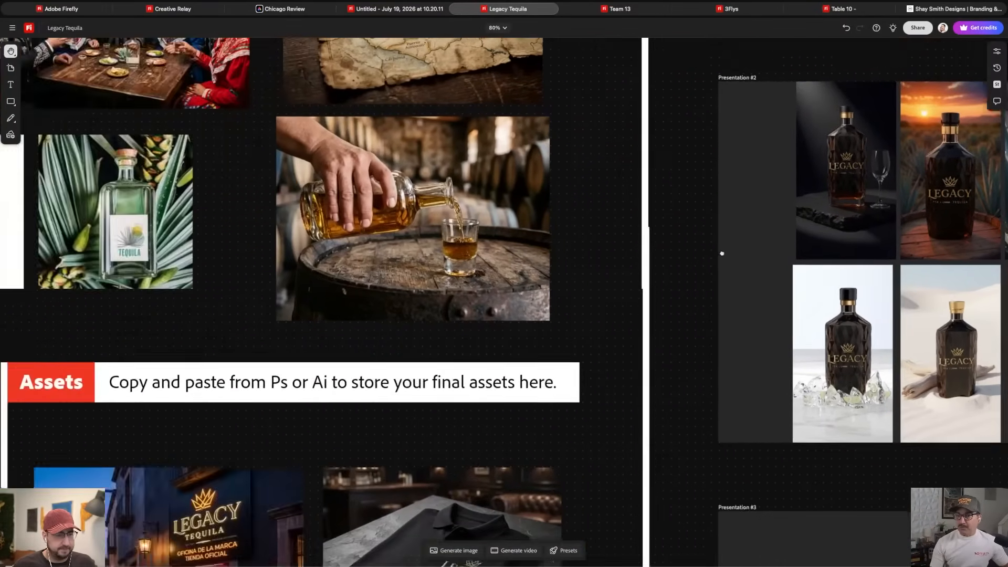
drag(722, 254, 768, 244)
scroll(387, 340, down, 5)
drag(442, 333, 579, 229)
drag(458, 317, 566, 184)
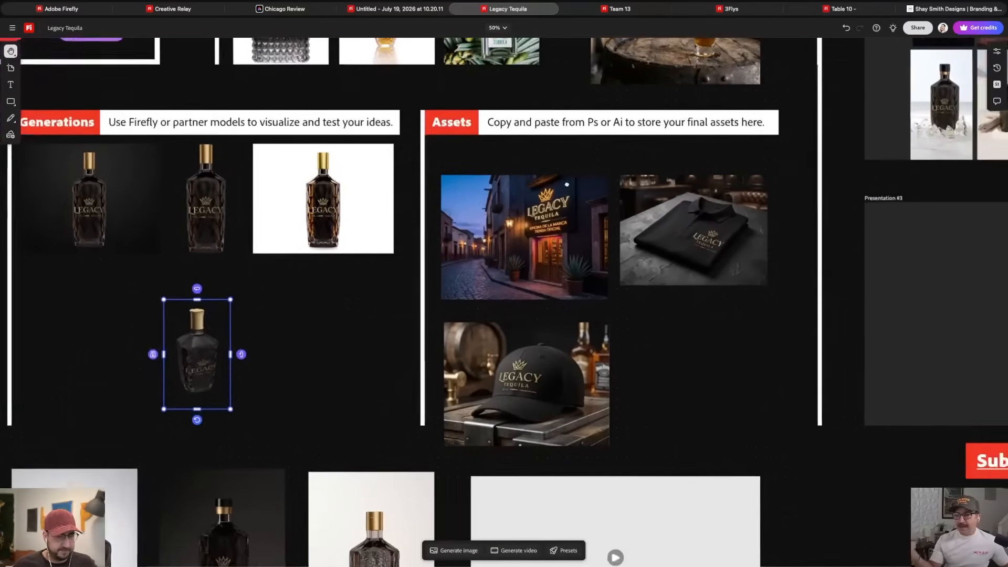
scroll(567, 184, down, 3)
scroll(621, 212, left, 3)
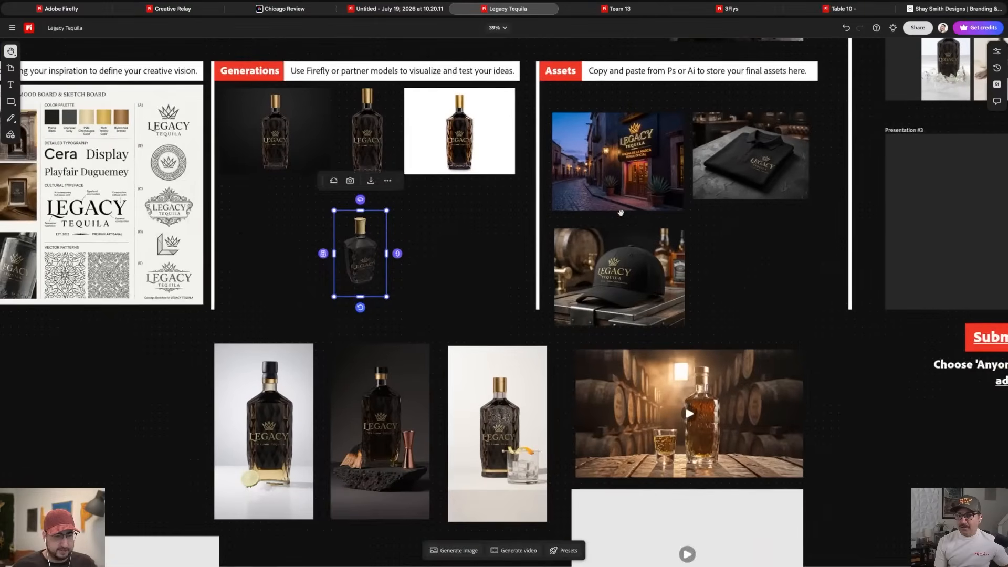
scroll(621, 213, down, 10)
scroll(620, 213, left, 5)
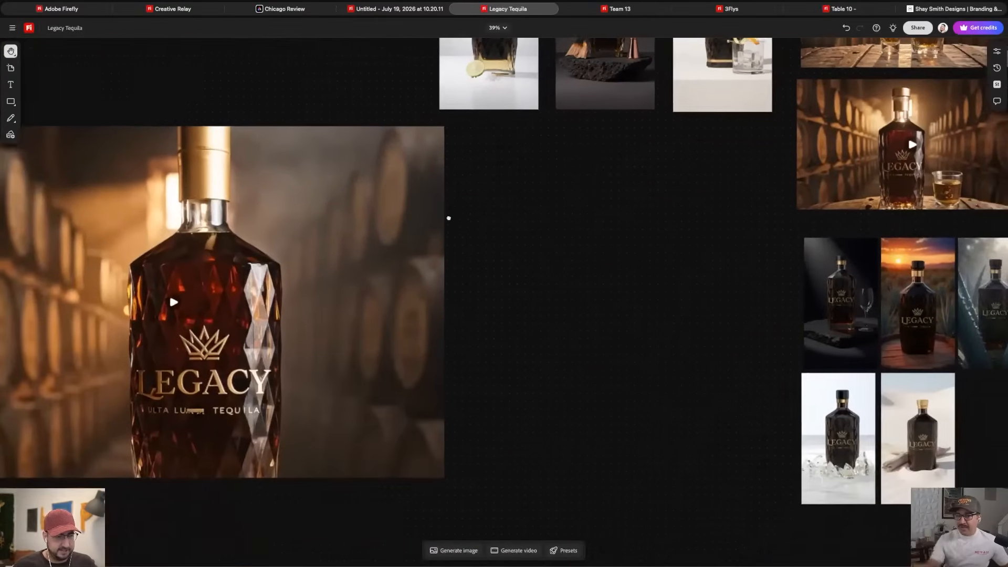
scroll(449, 218, down, 1)
scroll(449, 218, right, 2)
scroll(434, 212, up, 8)
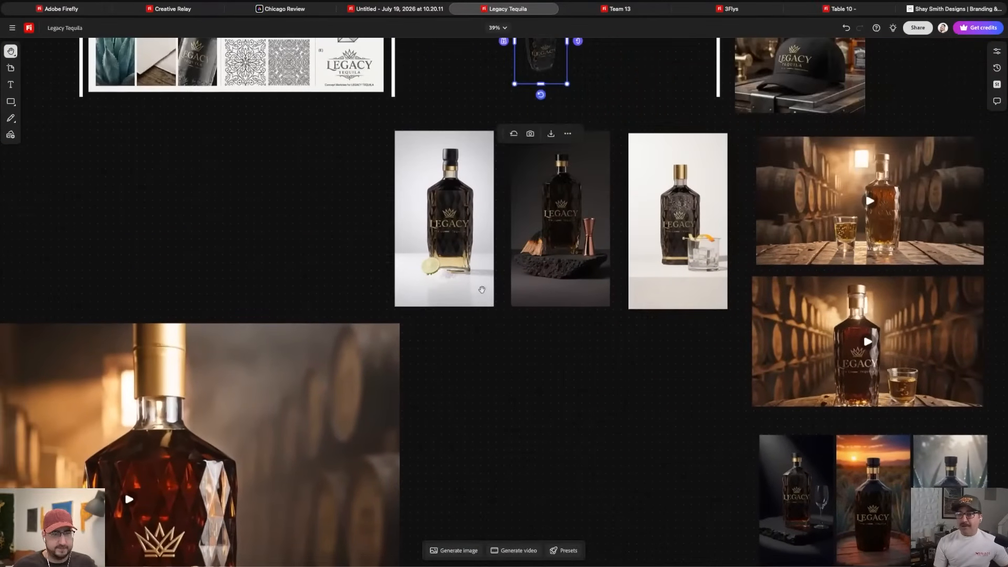
- Play the large barrel-room bottle video placed outside the template, and deselect it
scroll(405, 388, down, 5)
scroll(405, 388, left, 8)
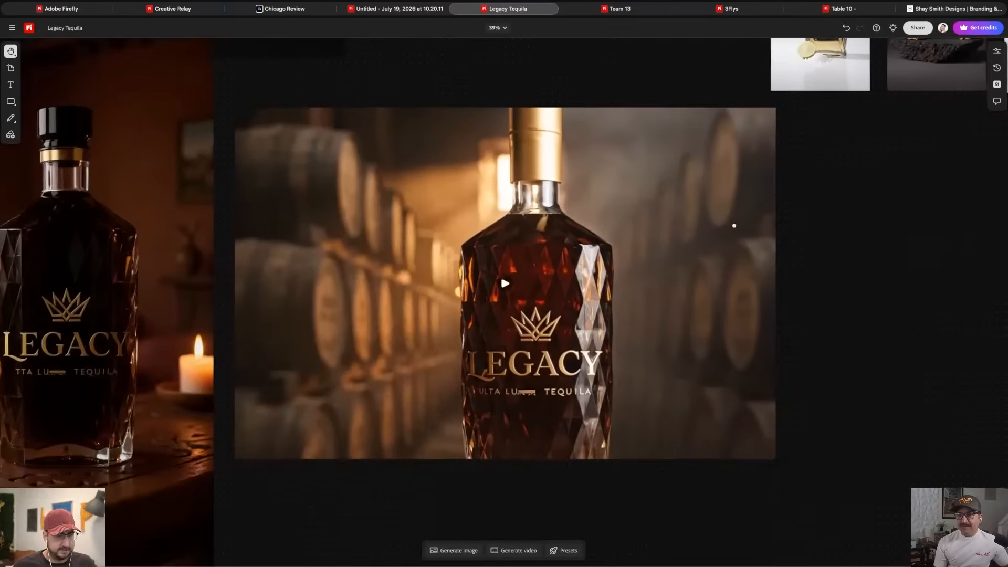
key(v)
click(535, 281)
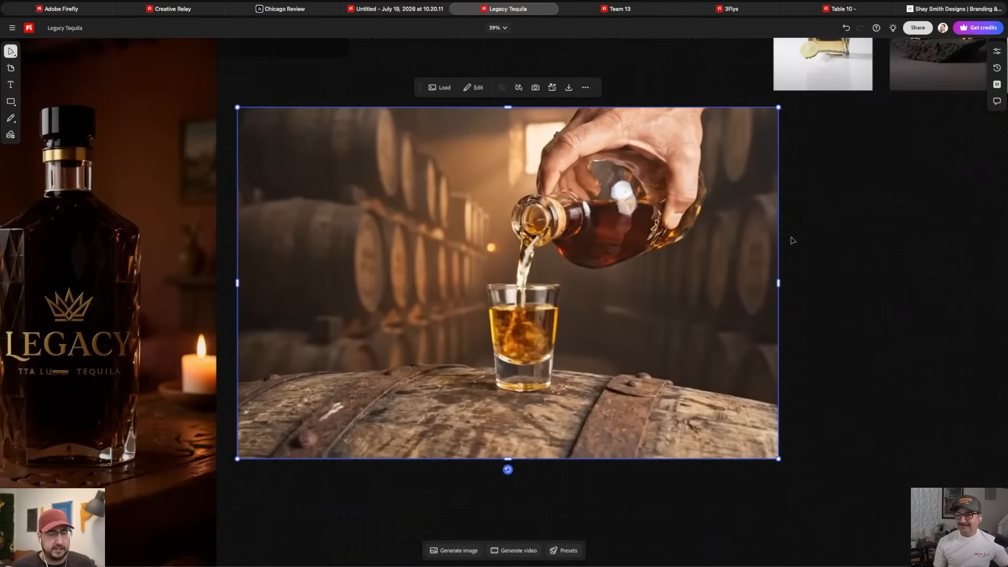
click(801, 194)
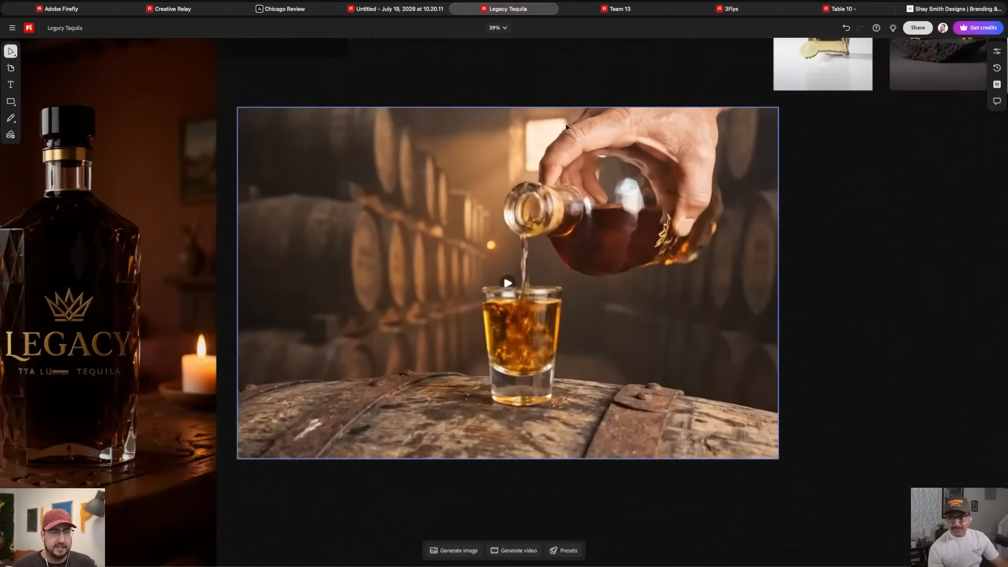
- Load the visual identity mood board's original prompt and settings from the Moodboard section into the image generator
scroll(372, 171, up, 5)
scroll(371, 171, left, 5)
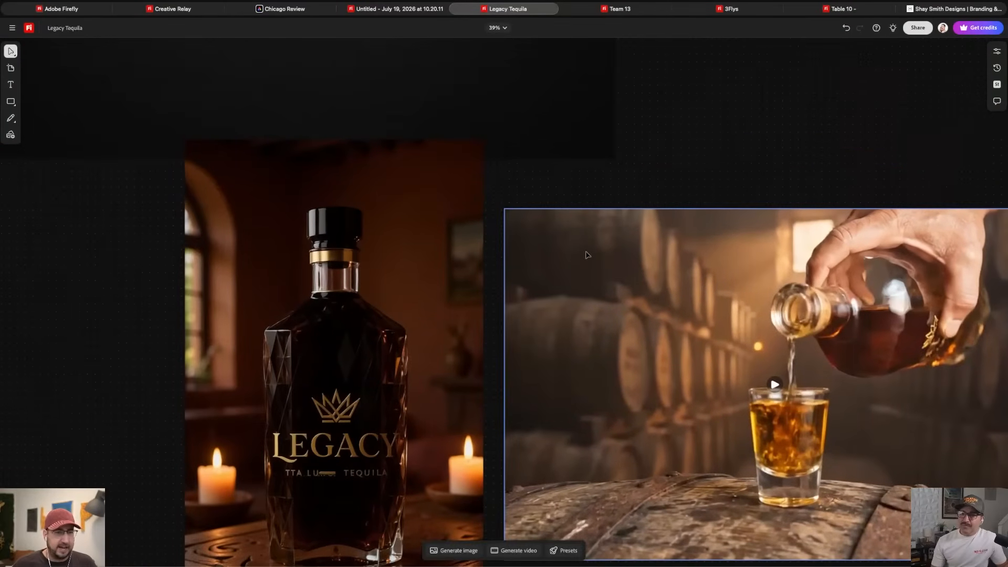
scroll(586, 254, down, 4)
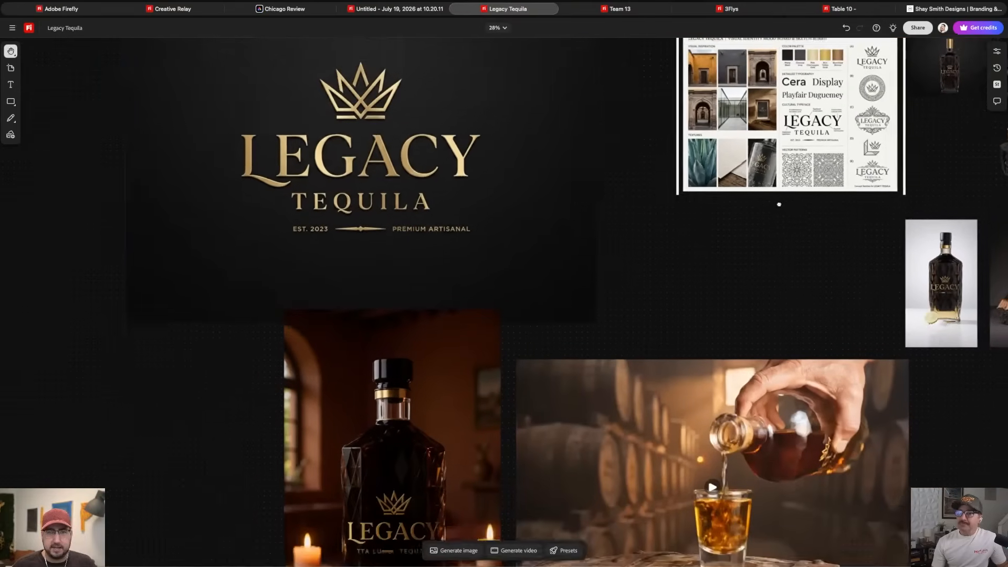
scroll(623, 238, up, 8)
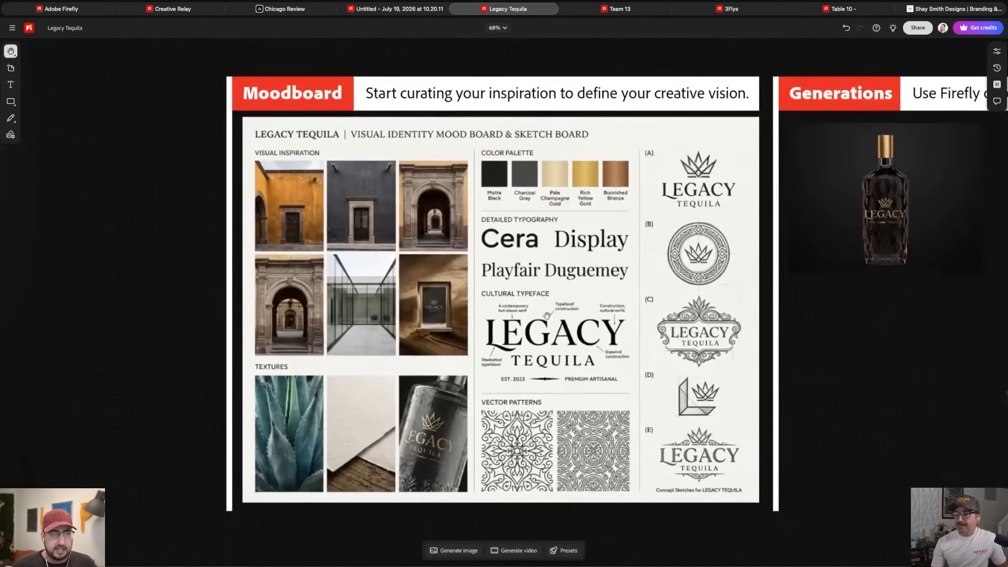
click(518, 264)
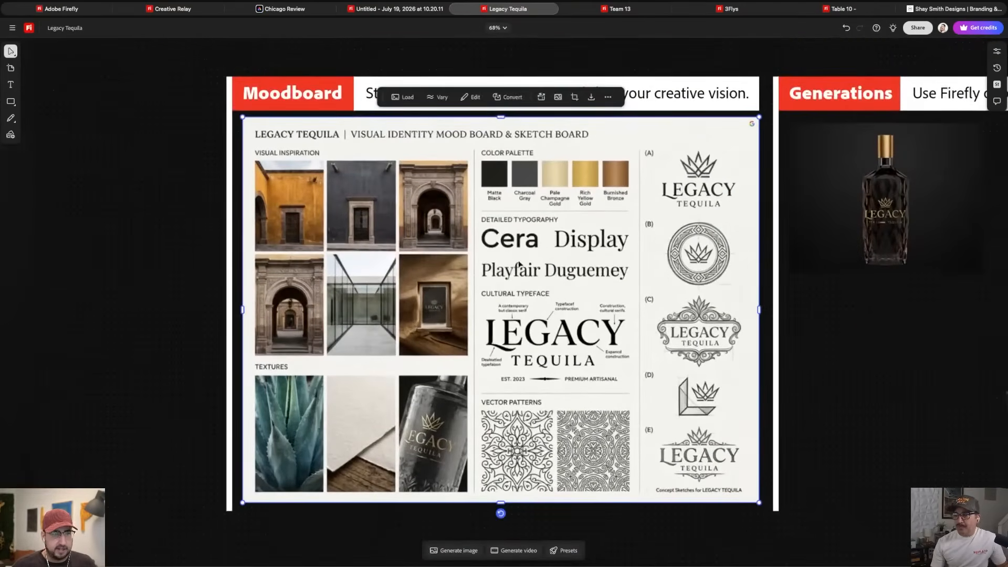
click(403, 97)
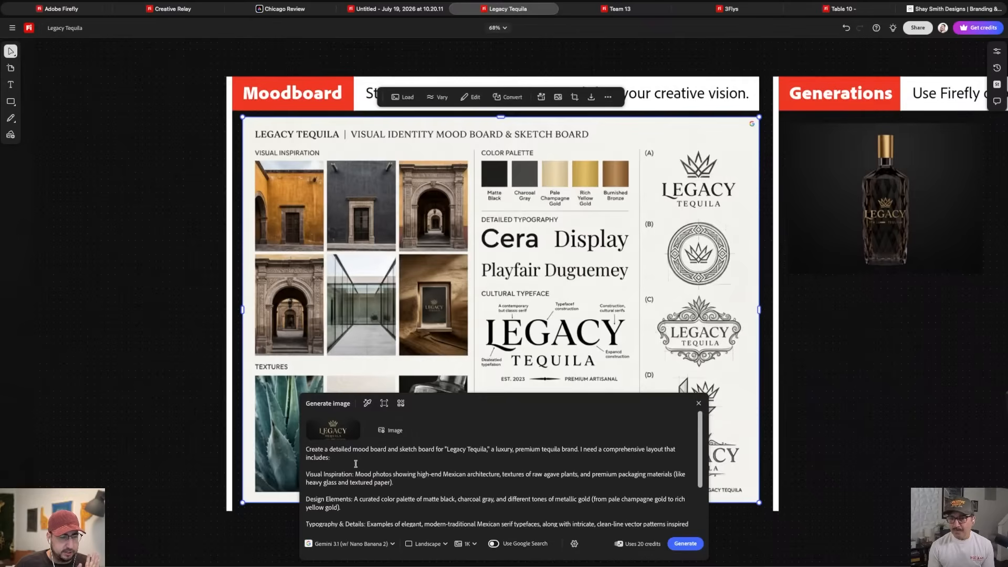
- Read through the loaded Legacy Tequila mood board prompt and copy its entire text
scroll(356, 464, down, 3)
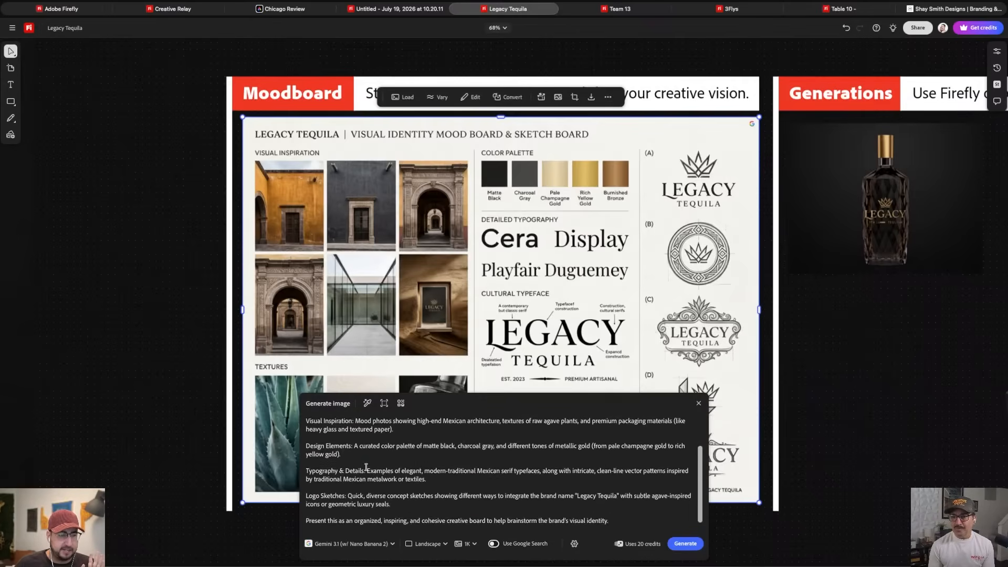
scroll(362, 472, up, 3)
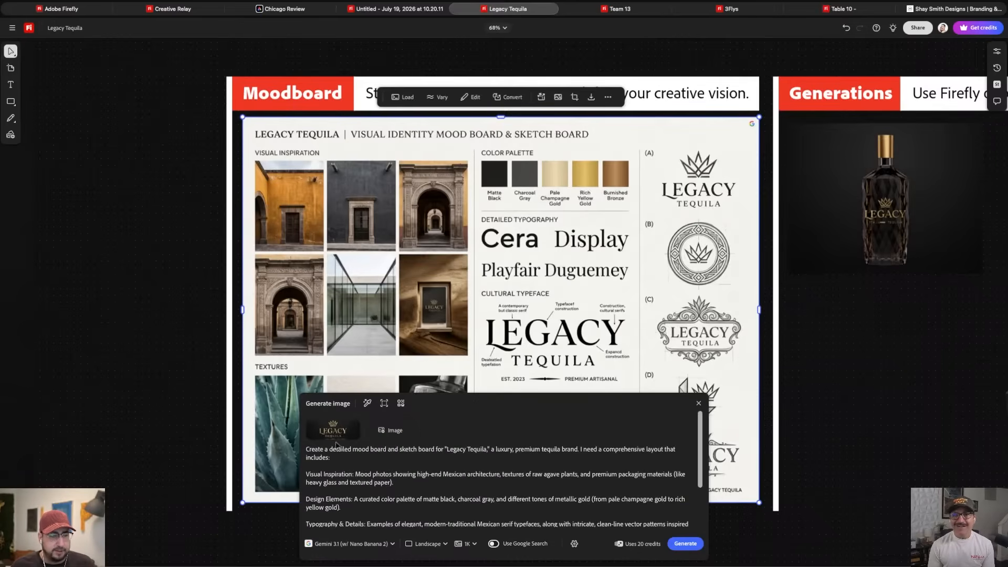
scroll(387, 490, down, 1)
scroll(387, 491, down, 3)
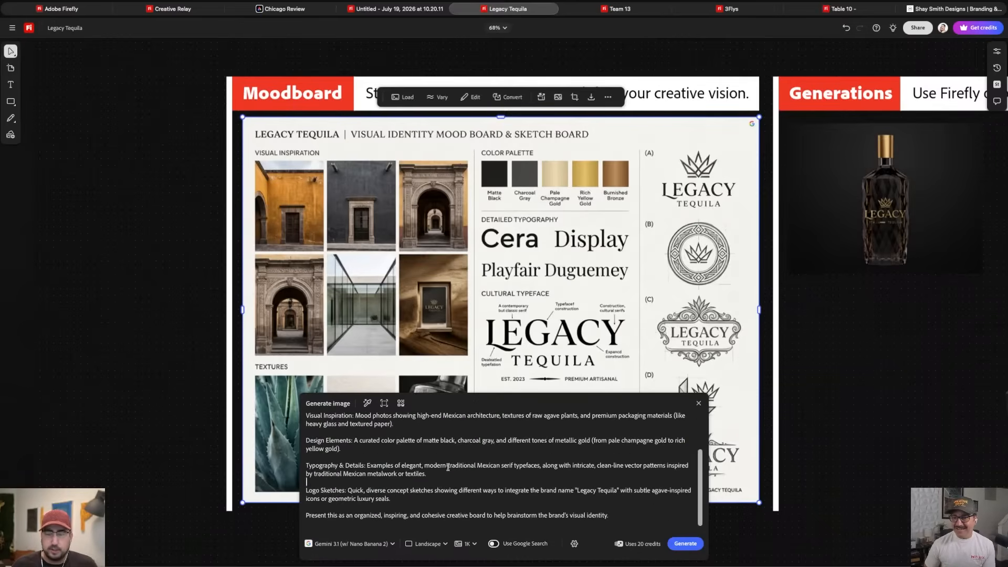
key(ctrl+a)
key(ctrl+c)
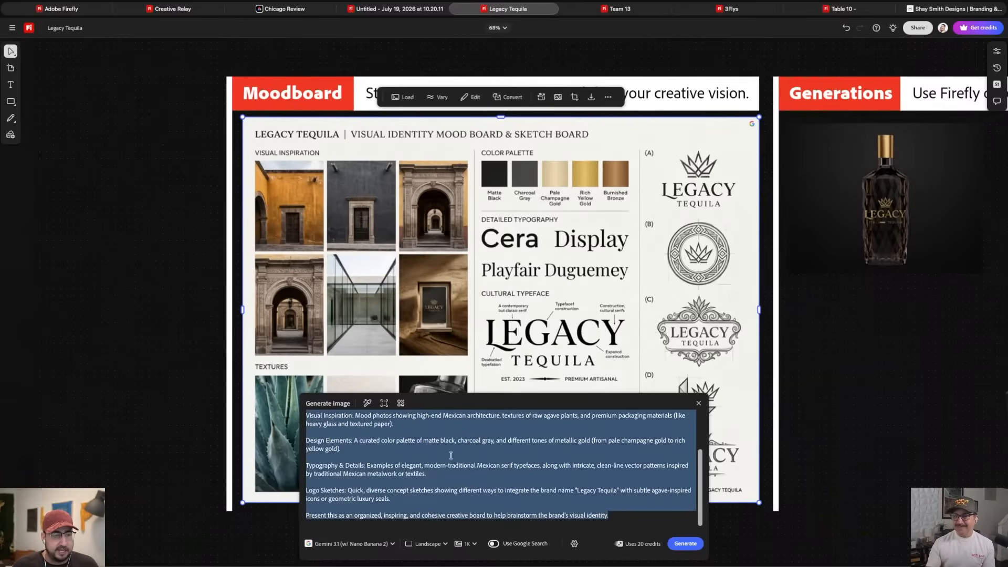
- Switch to the Creative Relay board and inspect the Midnight Menu logo above the Texture/Pattern group, leaving it deselected
click(186, 10)
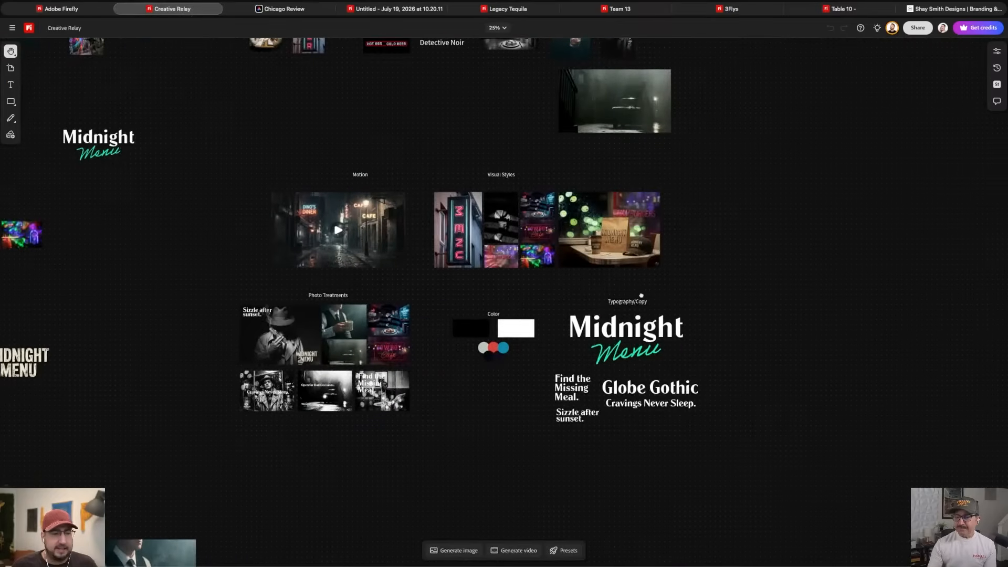
scroll(173, 270, left, 10)
click(362, 173)
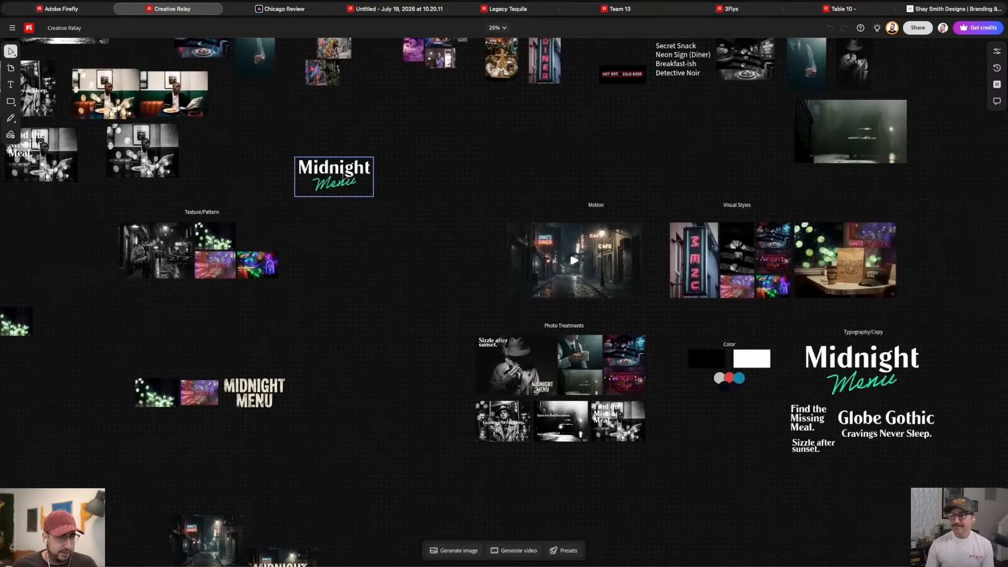
click(386, 173)
scroll(389, 180, up, 6)
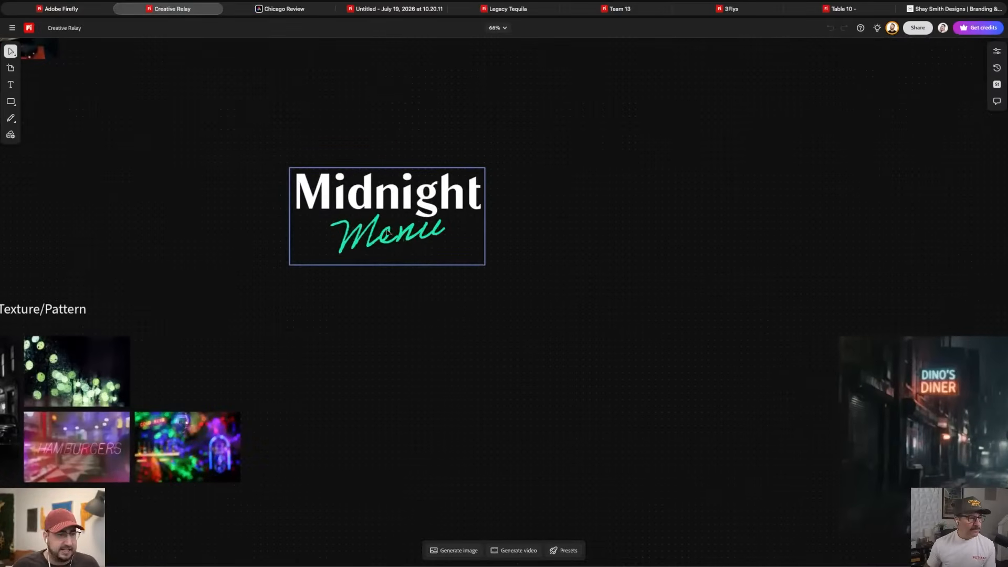
click(387, 226)
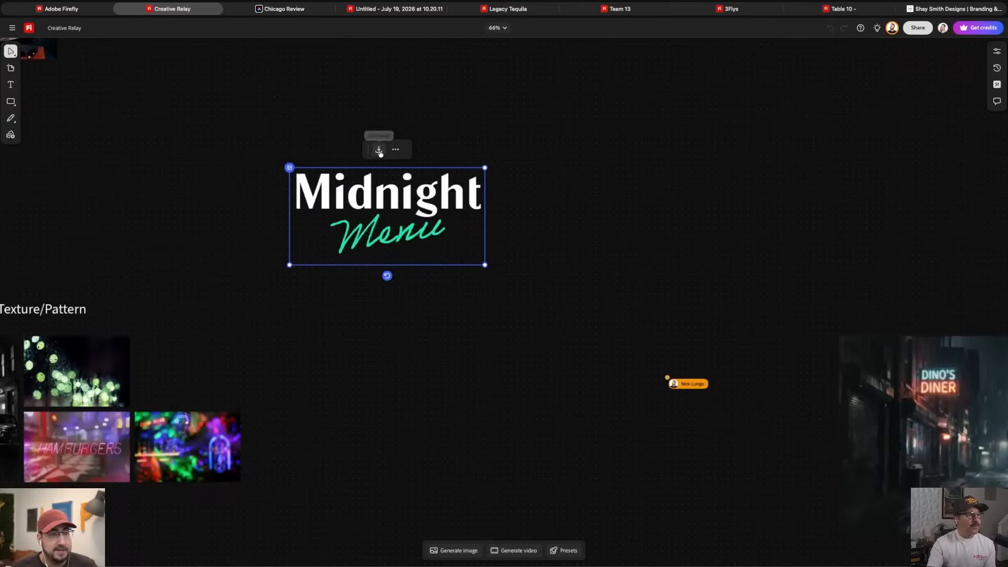
click(547, 177)
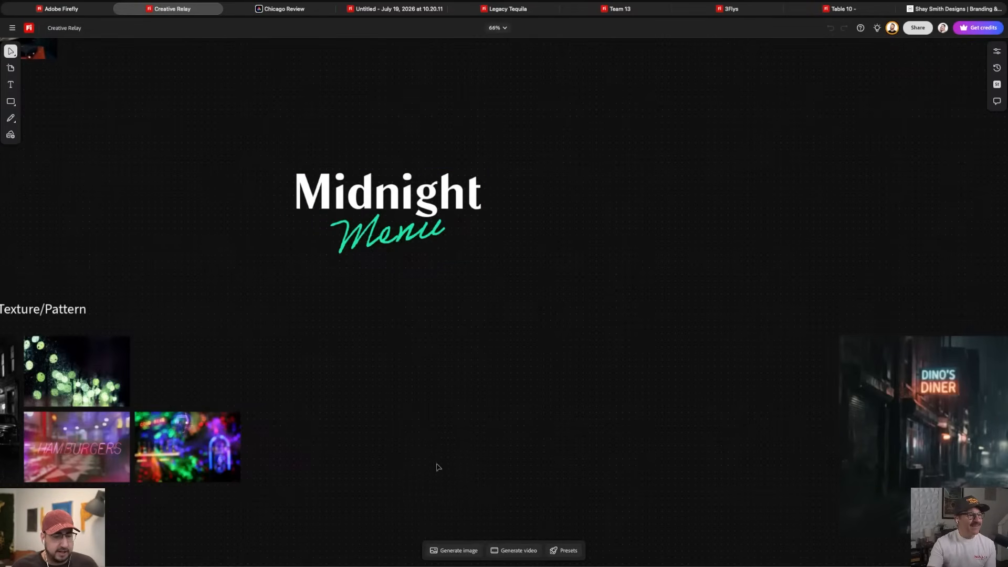
- Set up an image generation with the copied Legacy Tequila mood board prompt and the Midnight Menu logo as its reference image
click(455, 550)
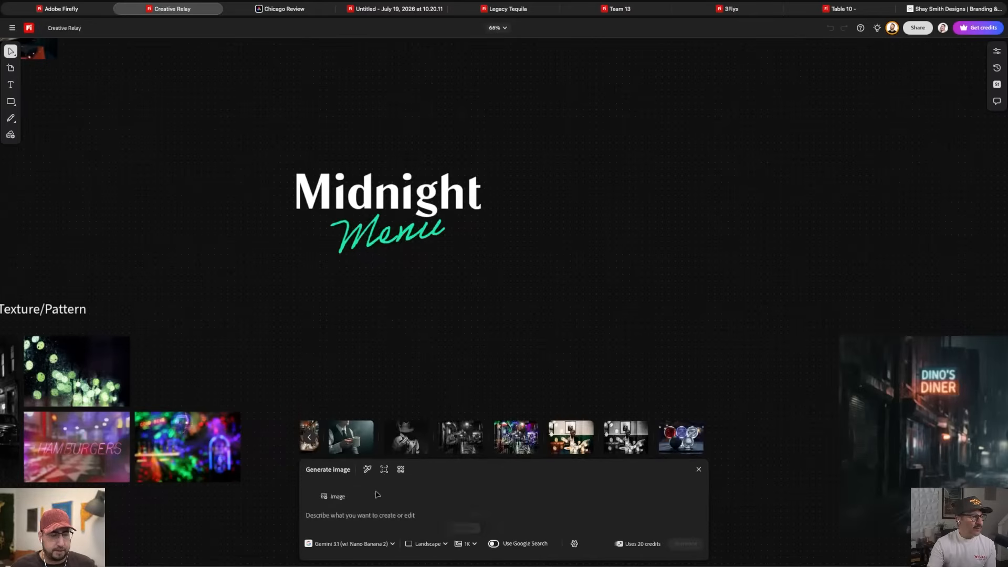
click(348, 512)
key(ctrl+v)
scroll(338, 427, up, 2)
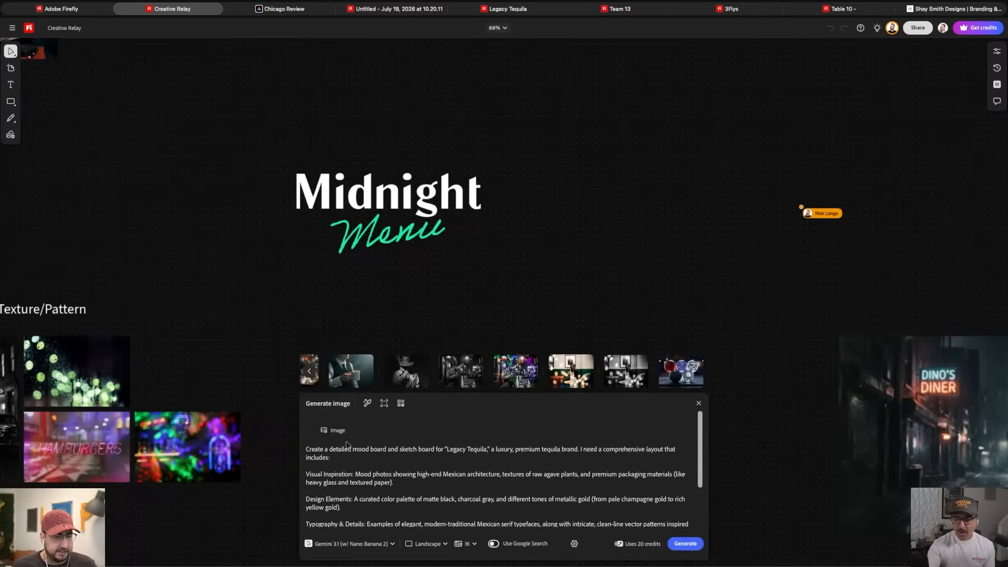
click(324, 429)
click(389, 217)
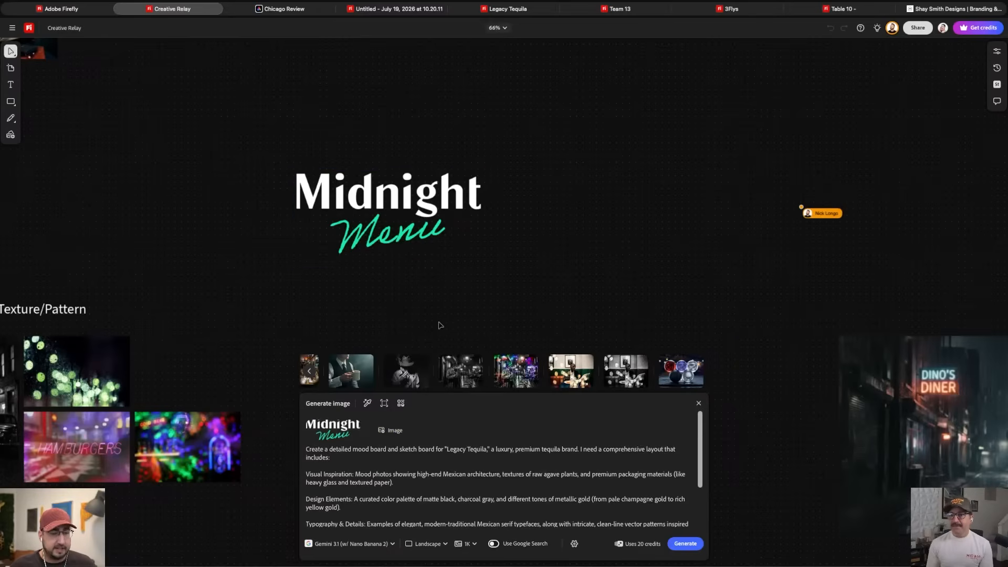
- Generate the mood board, read through the rest of the prompt, and place the resulting image beside the Midnight Menu logo
click(686, 543)
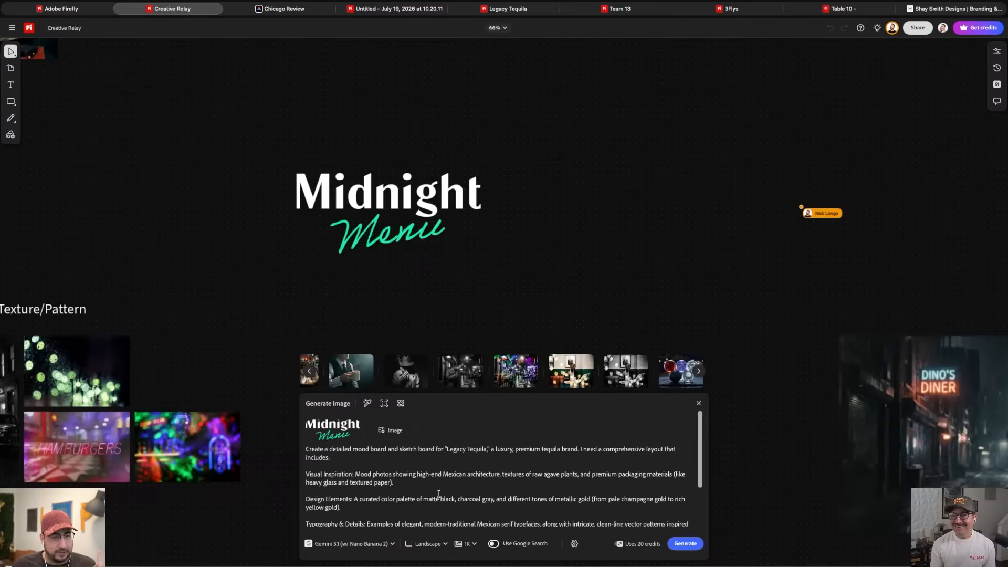
scroll(442, 494, down, 3)
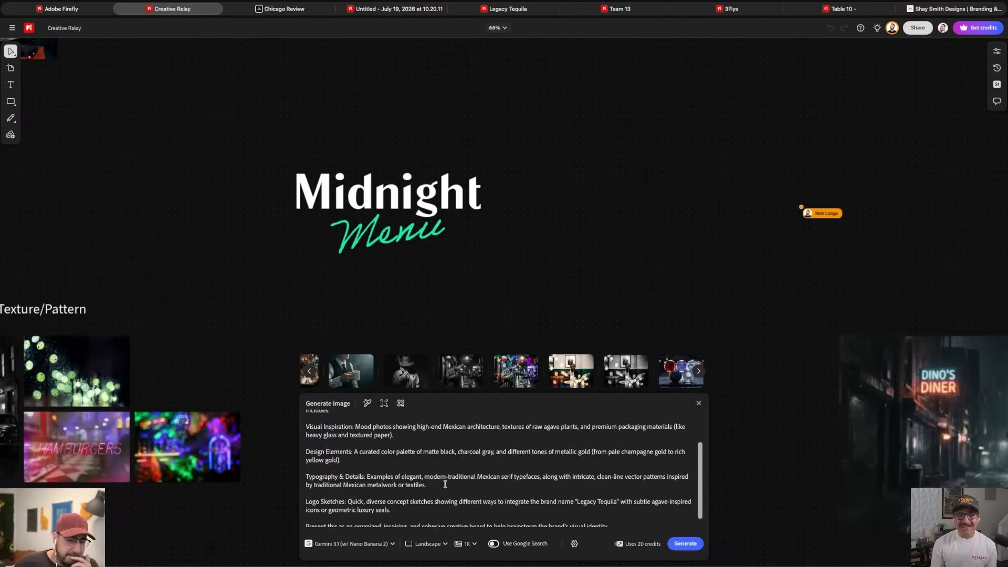
scroll(453, 477, down, 1)
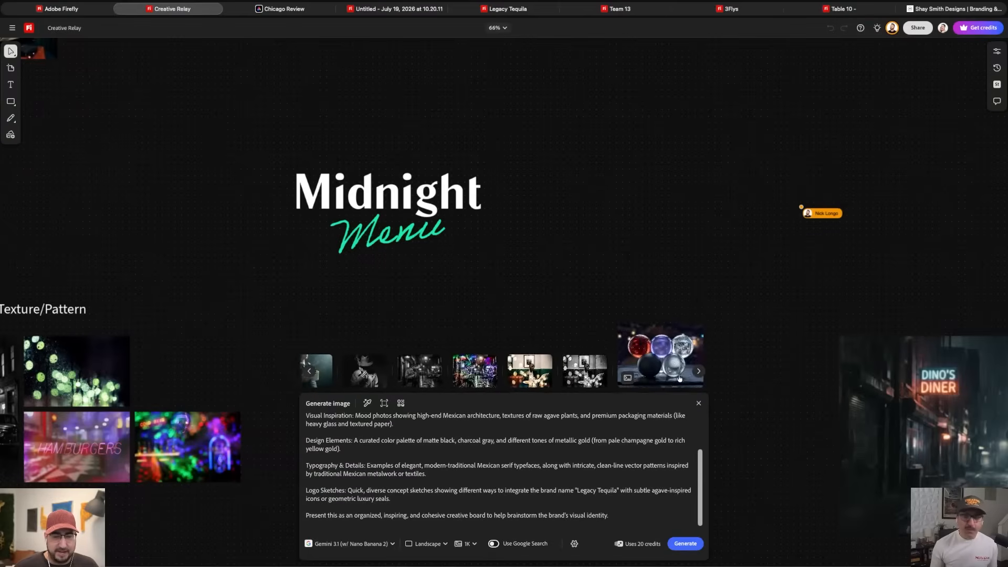
mouse_move(677, 373)
drag(677, 373, 518, 82)
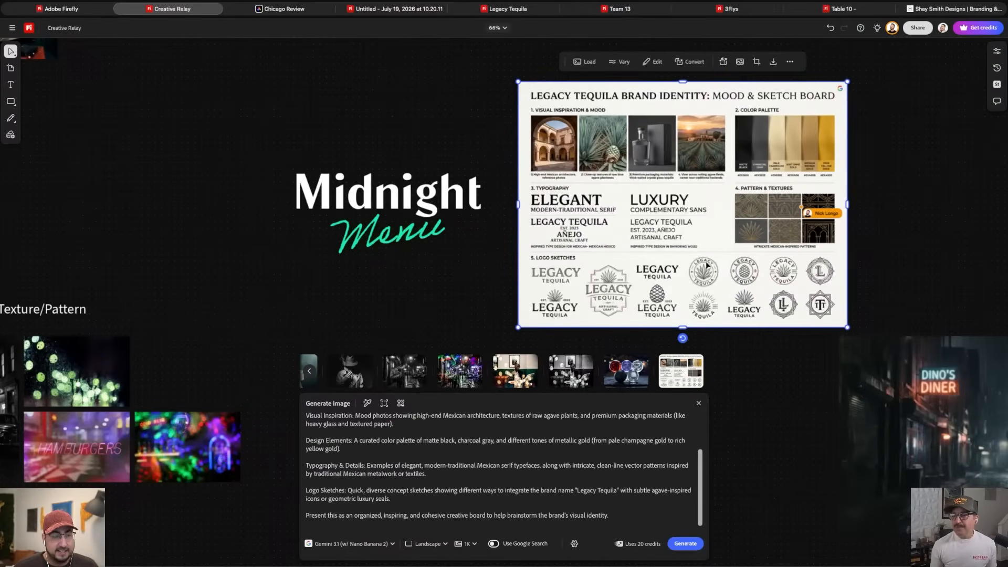
- Review the mood board prompt back to its beginning and select the brand name "Legacy Tequila" in its first sentence
scroll(705, 262, up, 2)
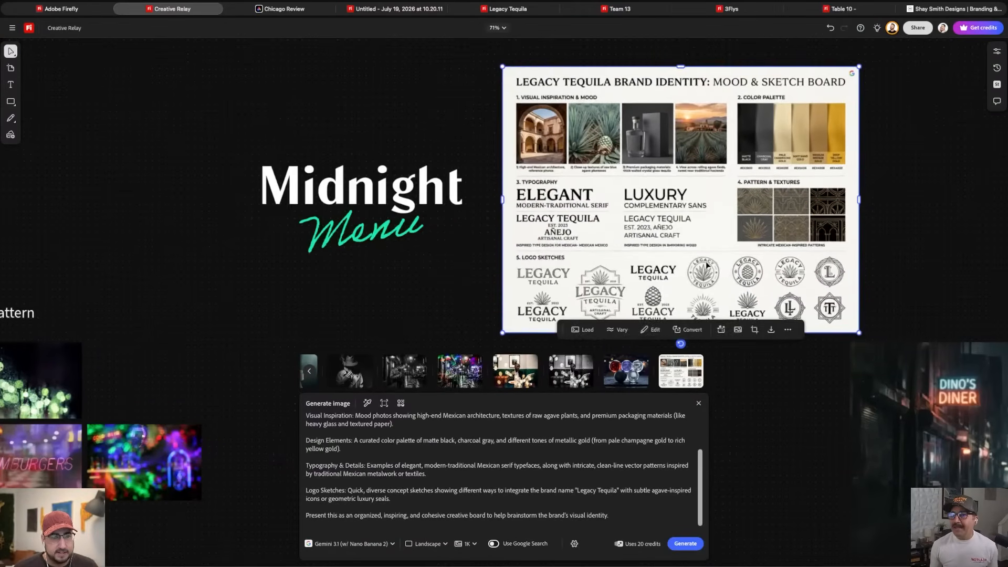
scroll(429, 437, up, 1)
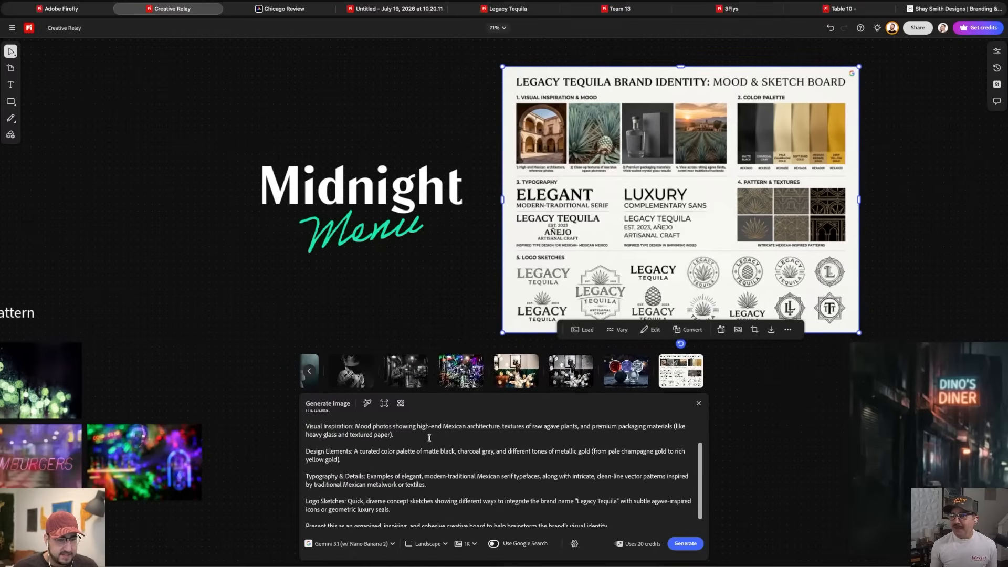
scroll(429, 437, up, 3)
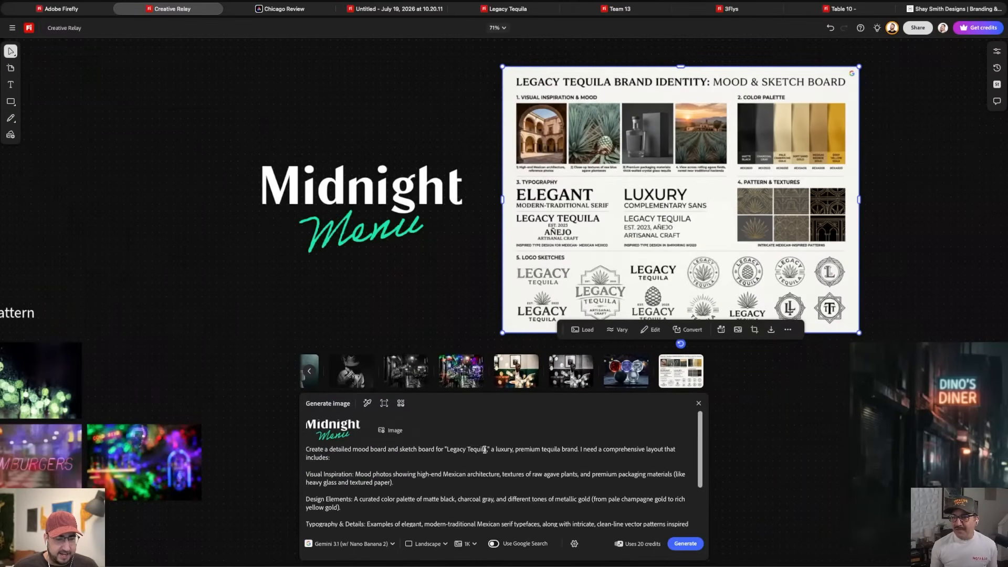
drag(485, 450, 447, 451)
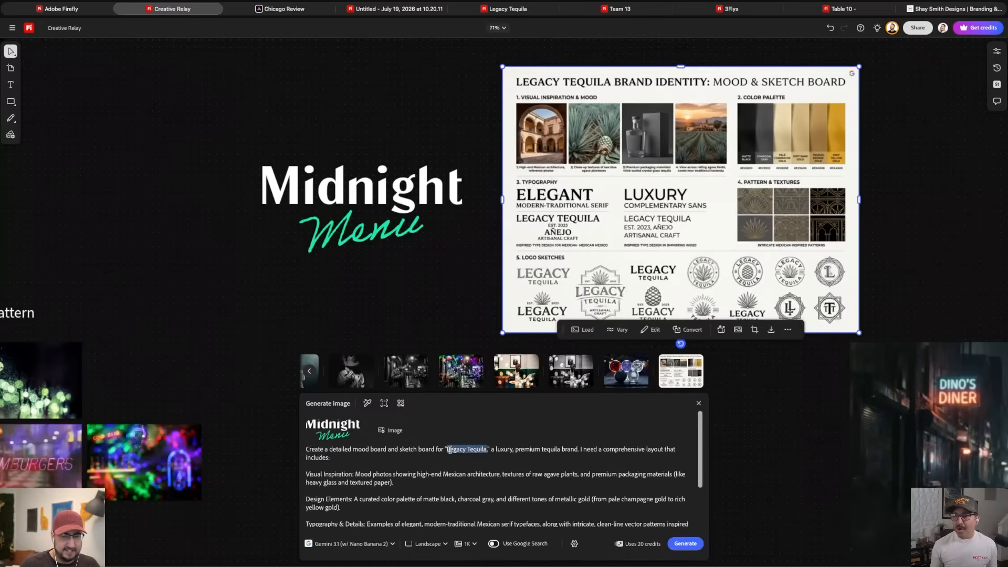
- Examine the generated Legacy Tequila mood board's typography, patterns and logo sketches up close, and delete it from the Creative Relay board
click(869, 202)
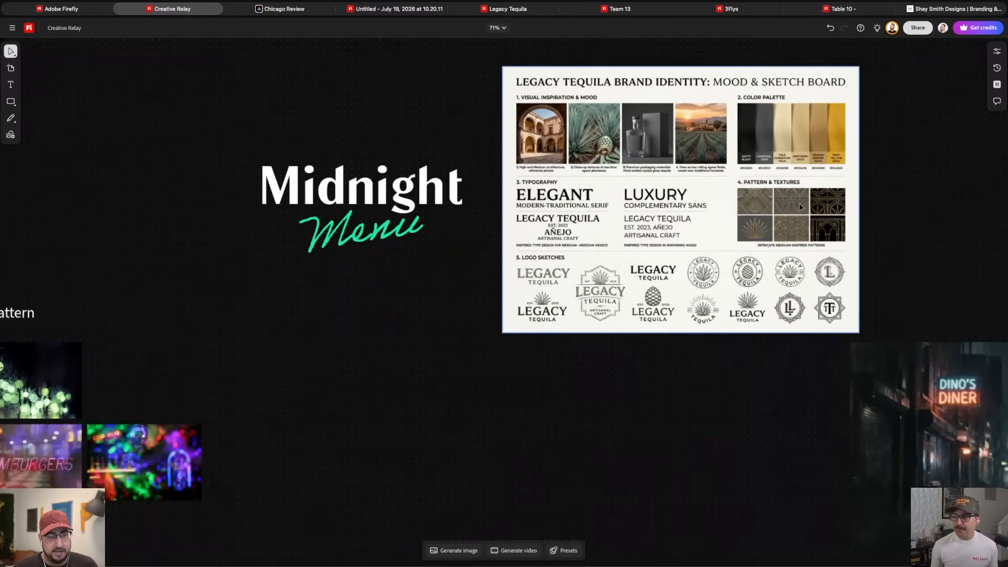
scroll(799, 199, up, 10)
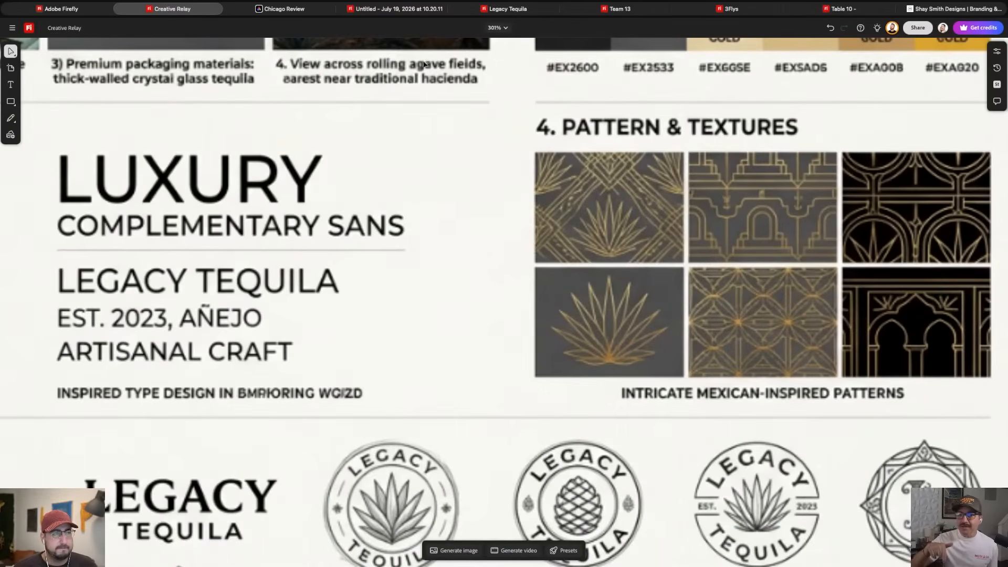
scroll(514, 166, down, 8)
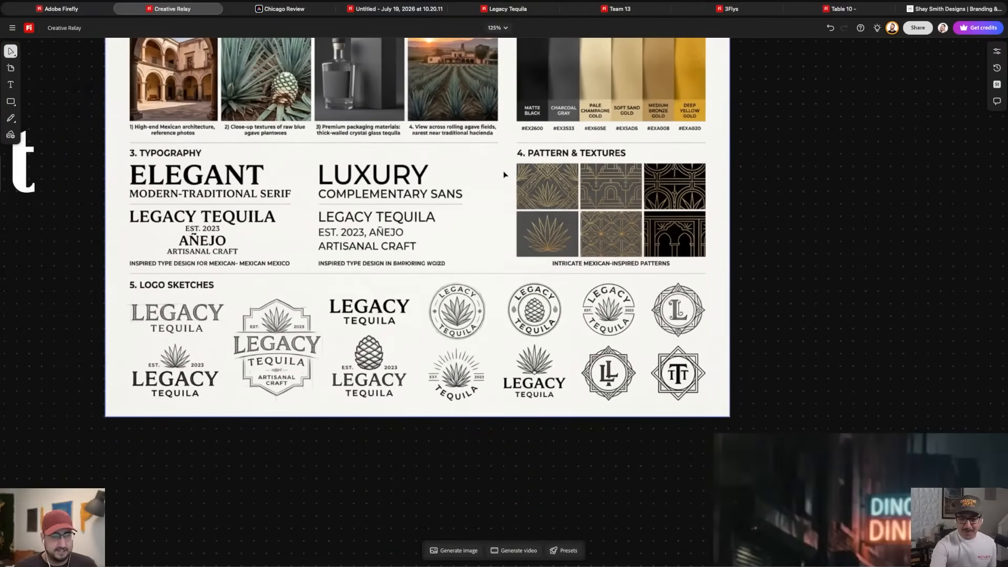
scroll(503, 171, down, 5)
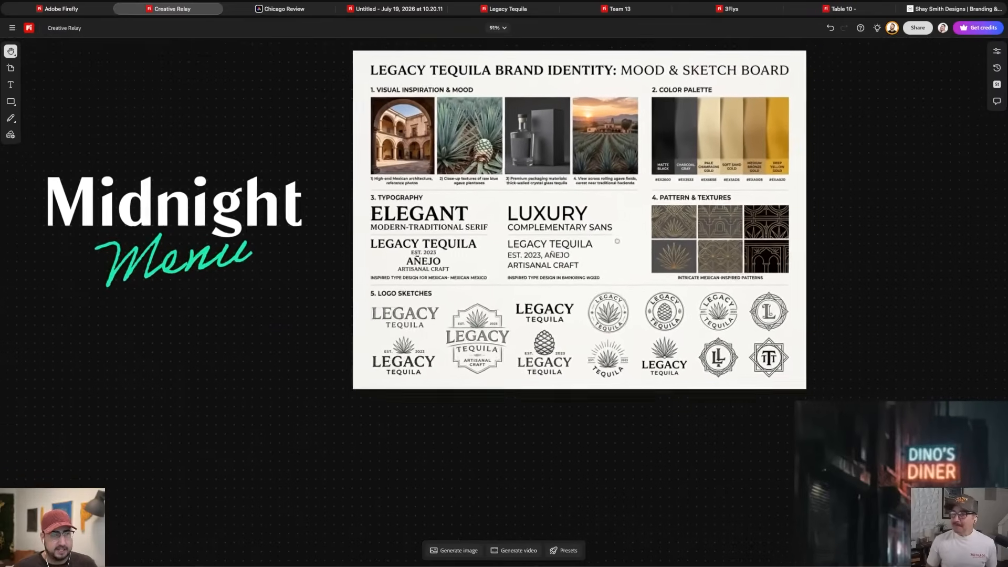
drag(617, 241, 728, 279)
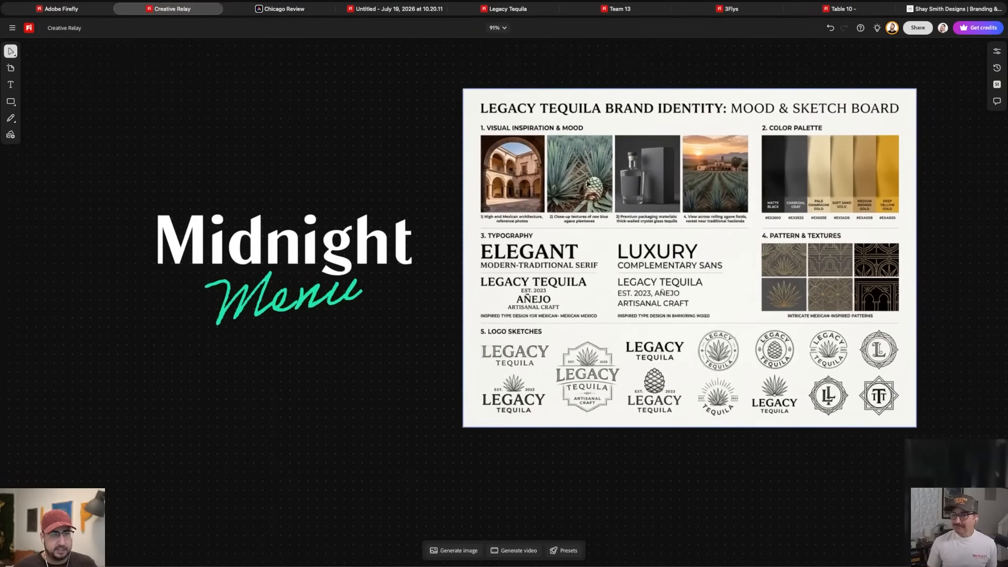
click(546, 138)
key(Delete)
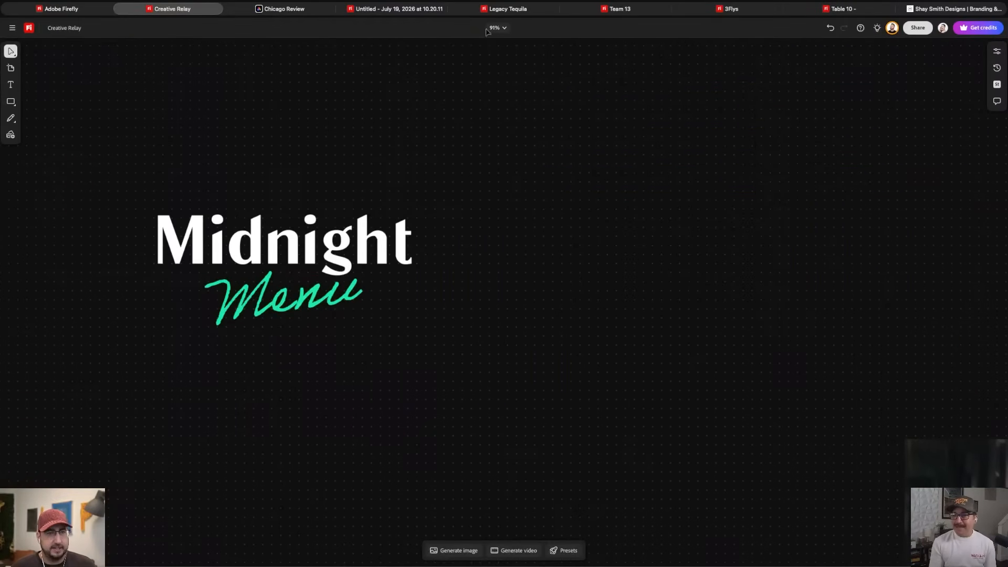
- Switch to the Legacy Tequila board, and browse the post grid of the thexrspace Instagram profile down to older posts and back
click(504, 9)
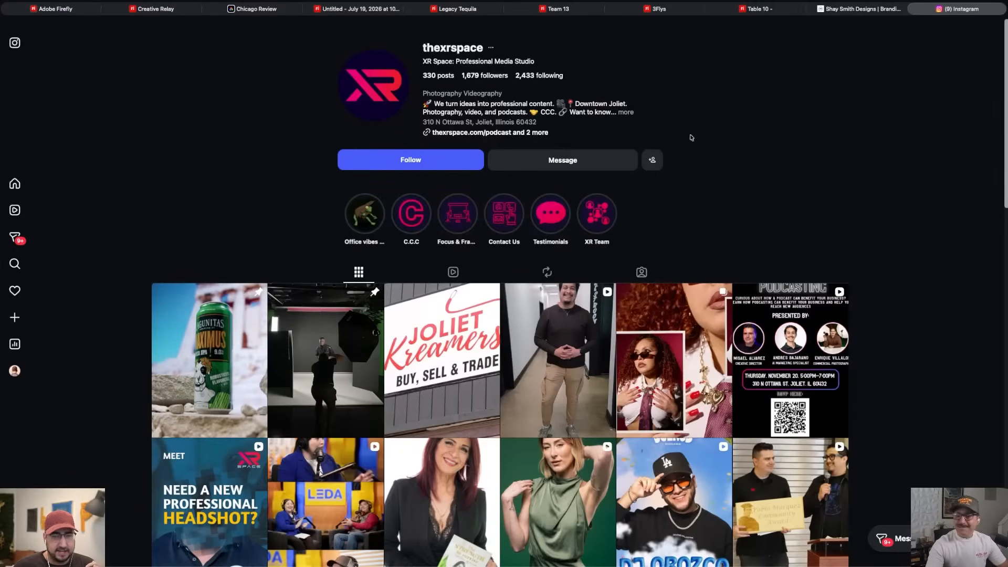
scroll(867, 163, down, 5)
scroll(869, 163, down, 18)
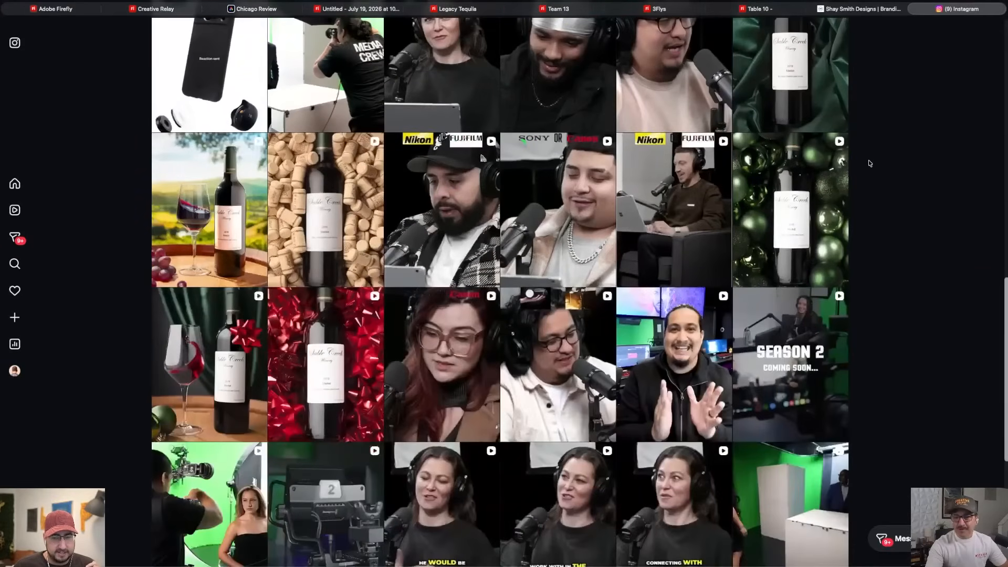
scroll(869, 164, down, 4)
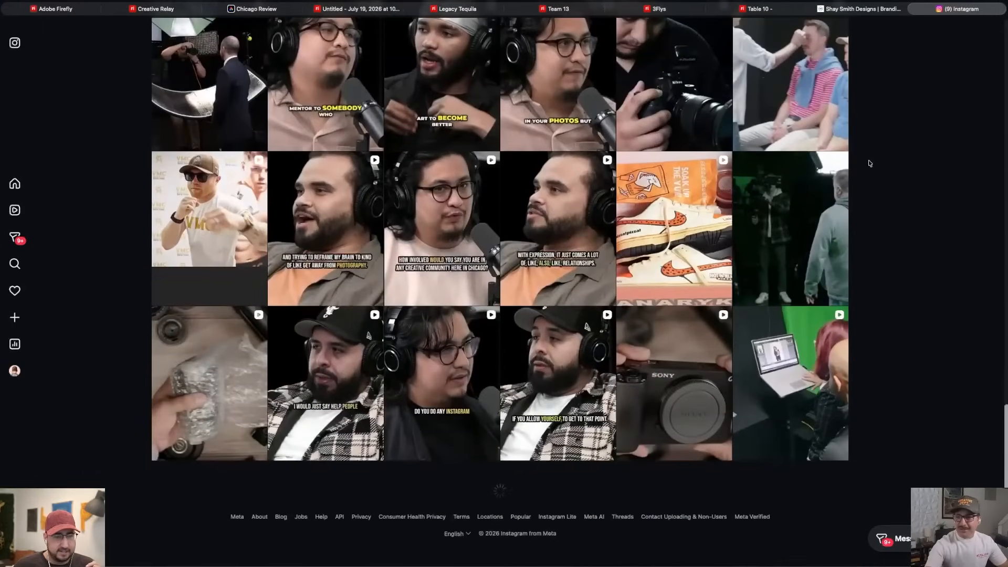
scroll(869, 163, up, 20)
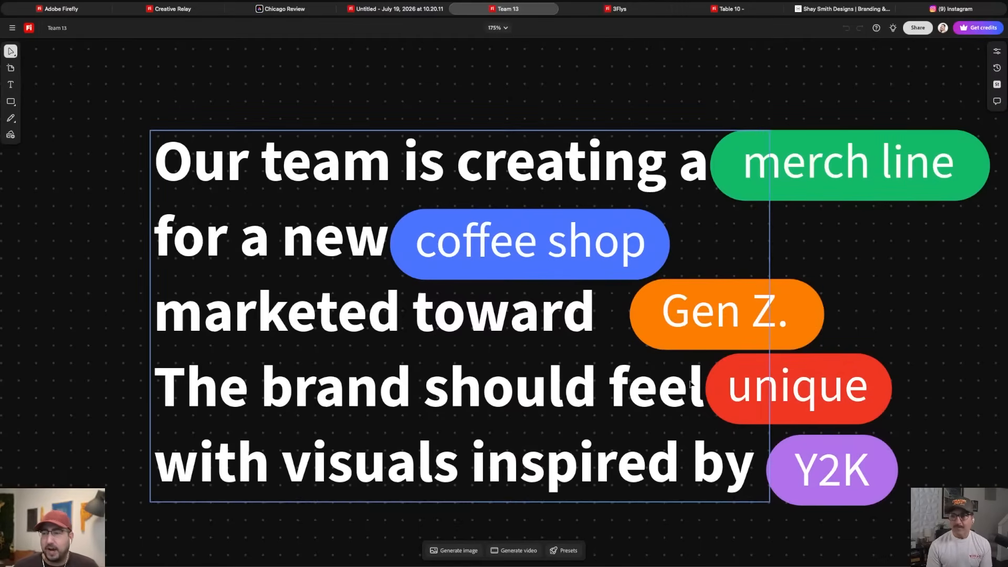
- Examine the Team 13 board's brief and its Ideate references, including a close look at the Java Stop sign photo
scroll(629, 390, down, 5)
scroll(630, 392, down, 4)
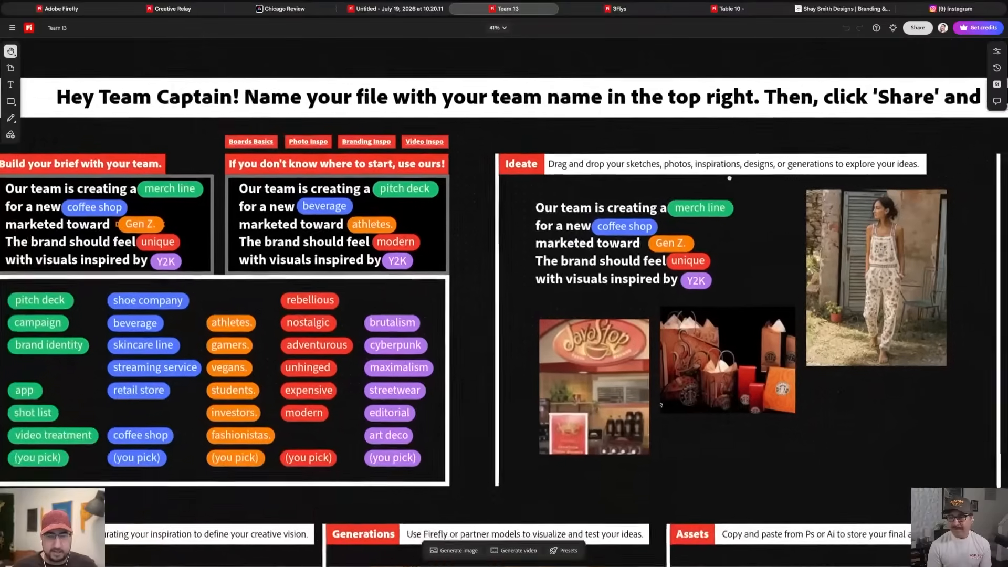
scroll(602, 316, up, 2)
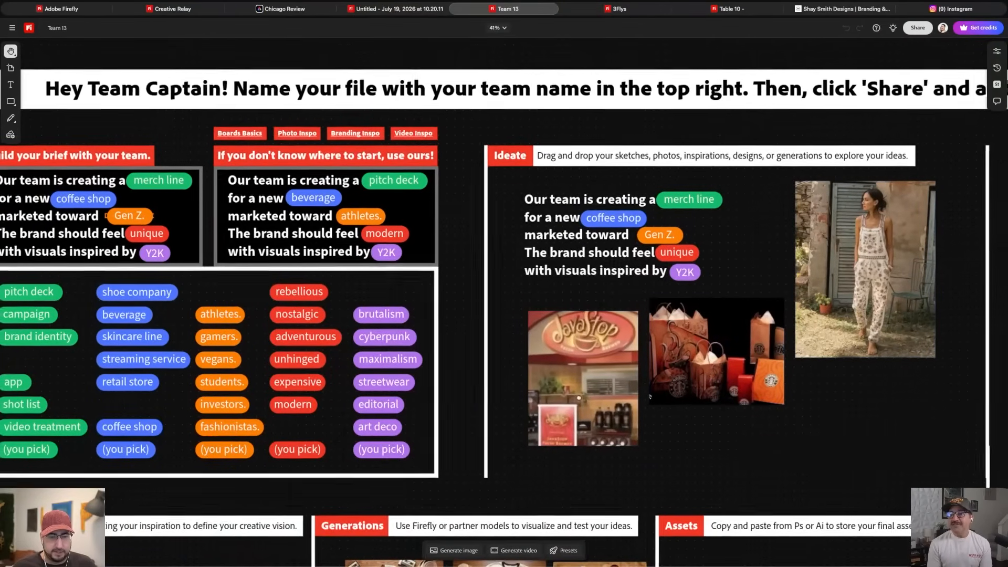
scroll(603, 315, up, 8)
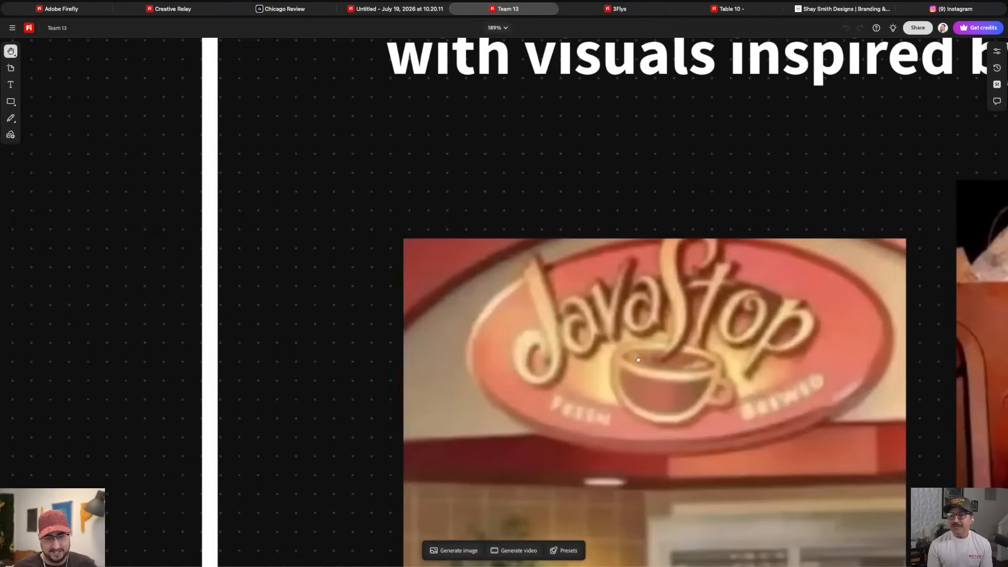
scroll(689, 333, down, 10)
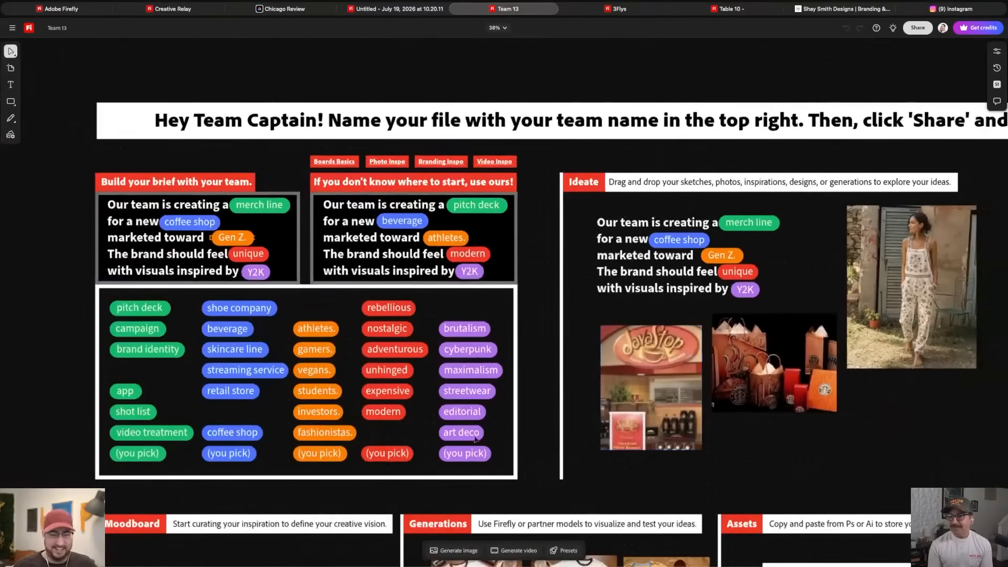
- Inspect the six-image BrewStop merchandise collage in Team 13's Moodboard section
scroll(630, 213, down, 3)
scroll(408, 365, up, 8)
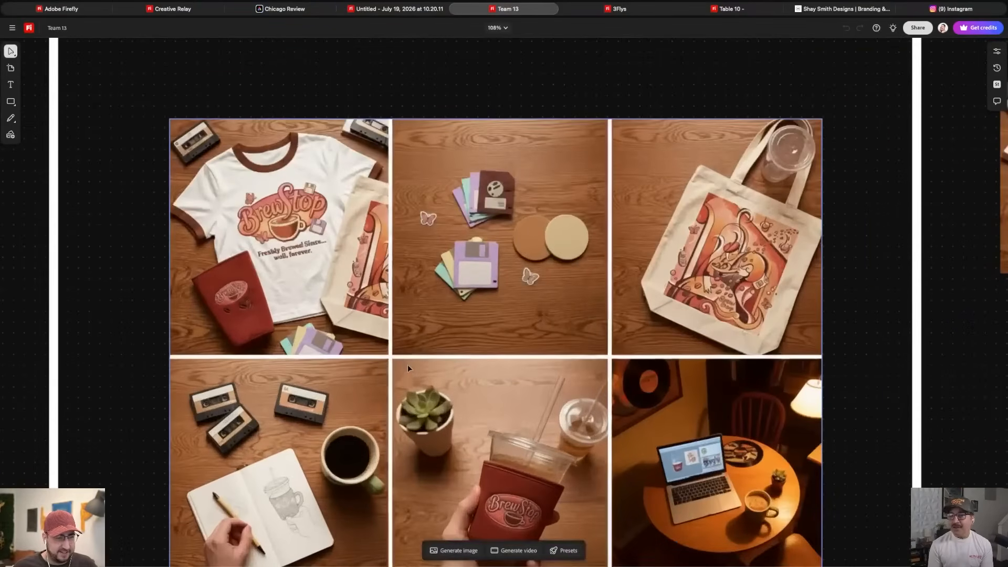
scroll(464, 288, down, 1)
drag(464, 288, 472, 279)
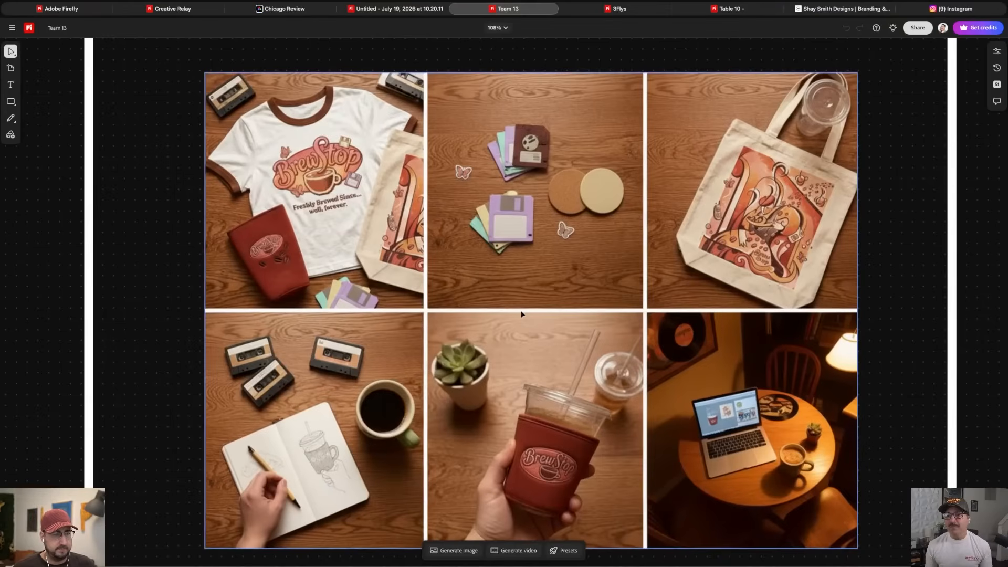
drag(522, 314, 489, 268)
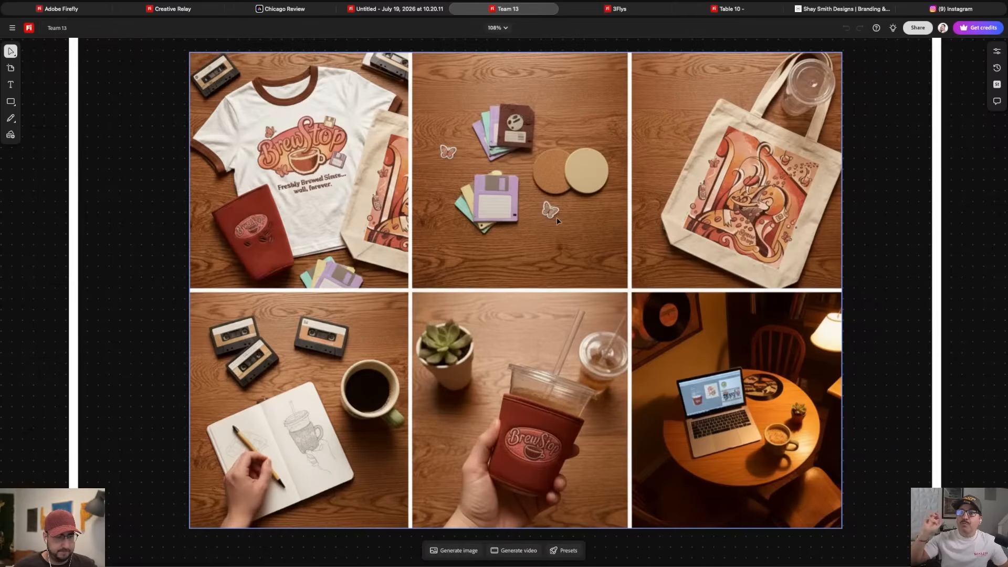
- Move across to Team 13's Generations section and view the three small merch mockups and the large BrewStop one
key(h)
drag(557, 218, 277, 195)
drag(492, 259, 348, 267)
drag(630, 318, 473, 333)
drag(775, 255, 690, 279)
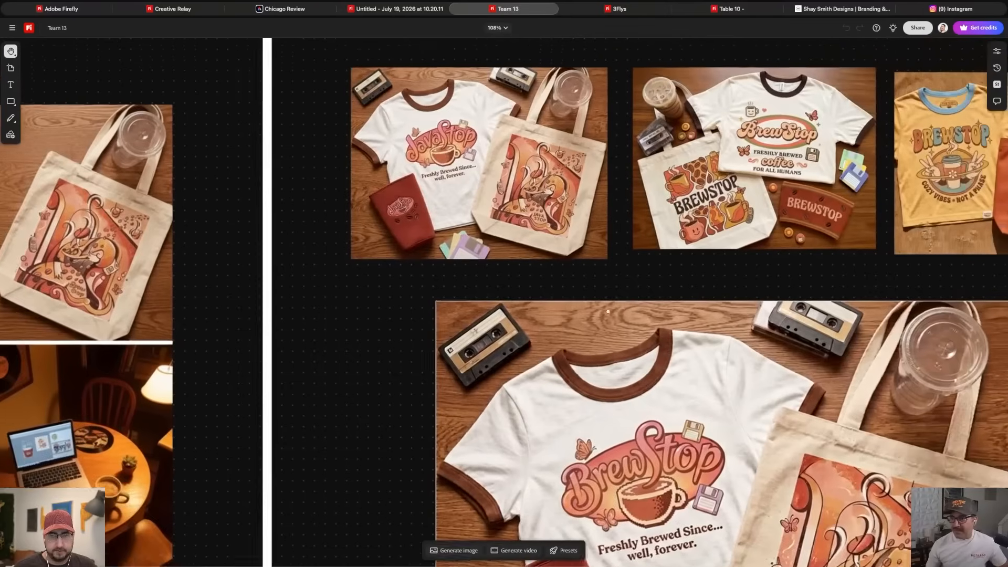
drag(599, 297, 532, 315)
drag(695, 270, 577, 260)
key(v)
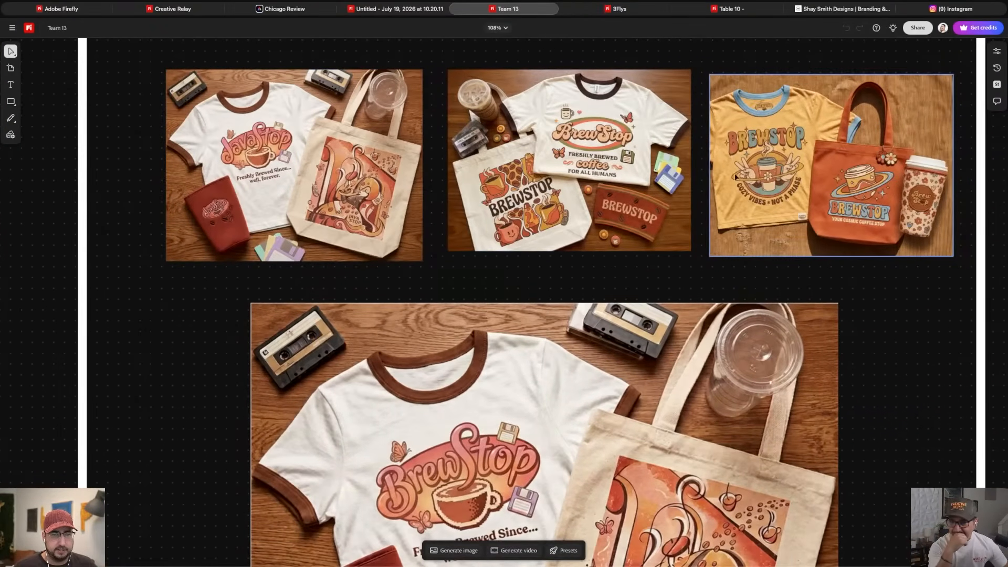
- Inspect the middle mockup's BrewStop tote bag artwork, knitted cup sleeve and pin buttons up close
scroll(641, 213, up, 10)
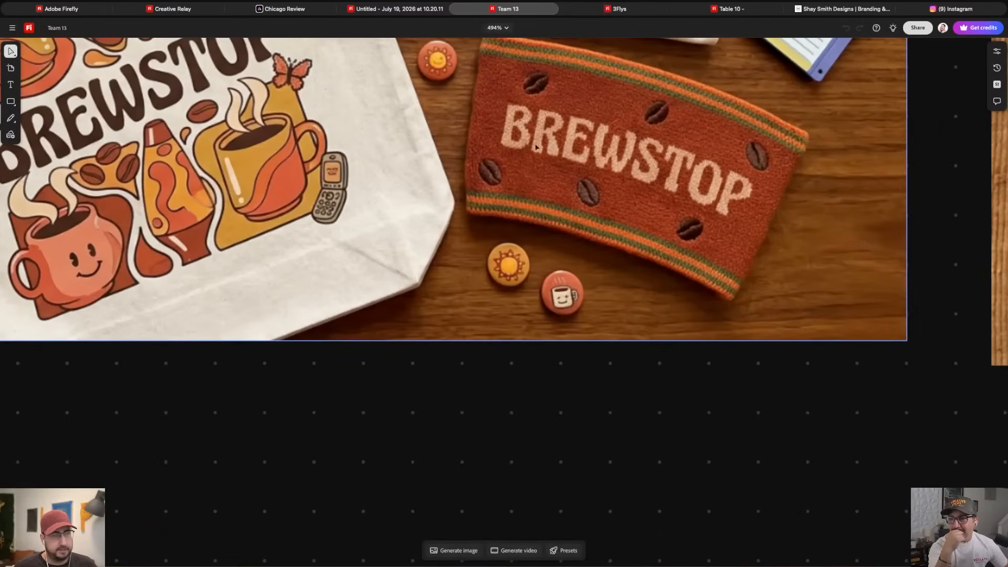
drag(682, 188, 814, 245)
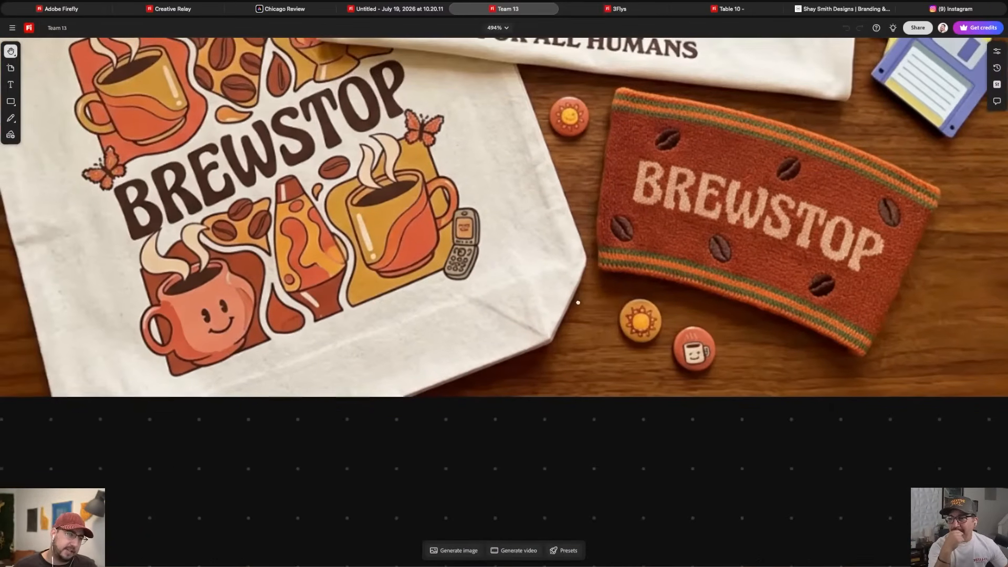
scroll(579, 303, up, 3)
scroll(578, 302, left, 3)
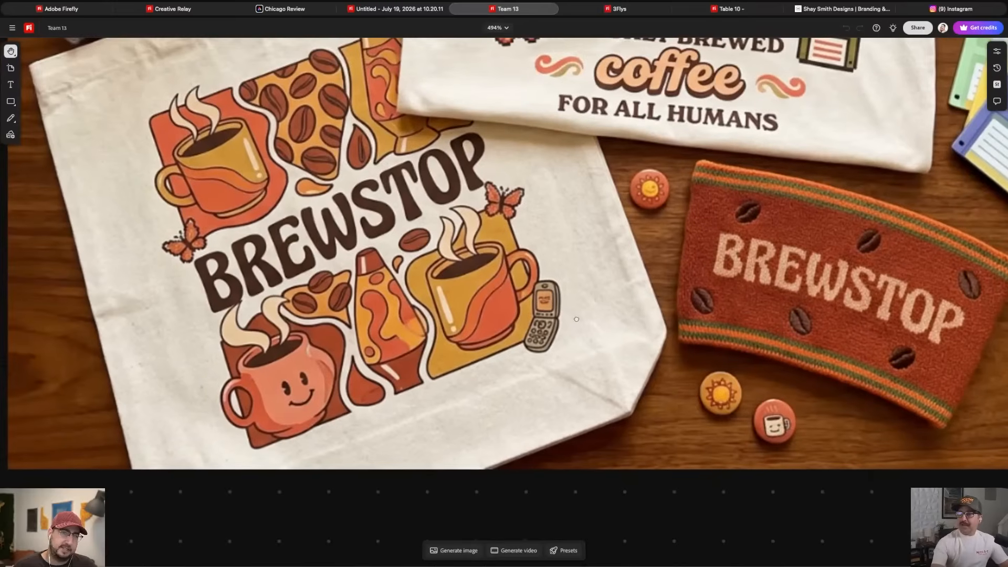
key(v)
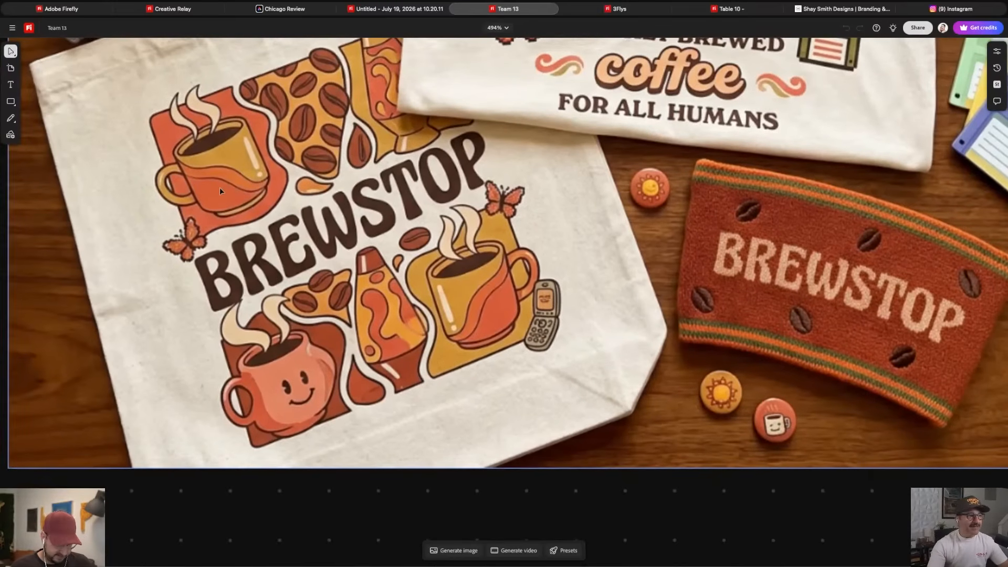
drag(142, 145, 555, 321)
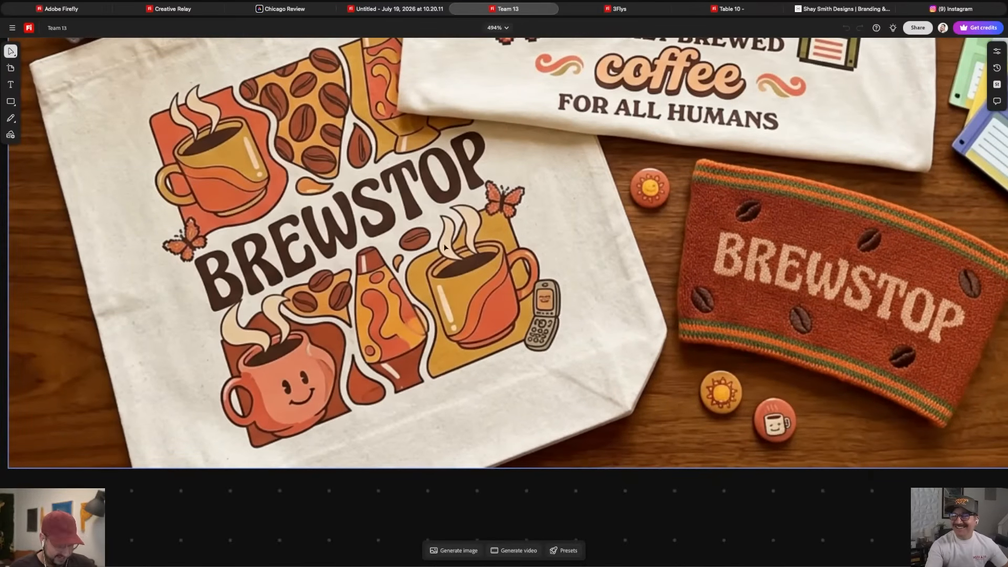
- Capture the BREWSTOP tote artwork as a screenshot and paste it onto the blank artboard in Adobe Illustrator
key(super+shift+4)
drag(133, 94, 550, 340)
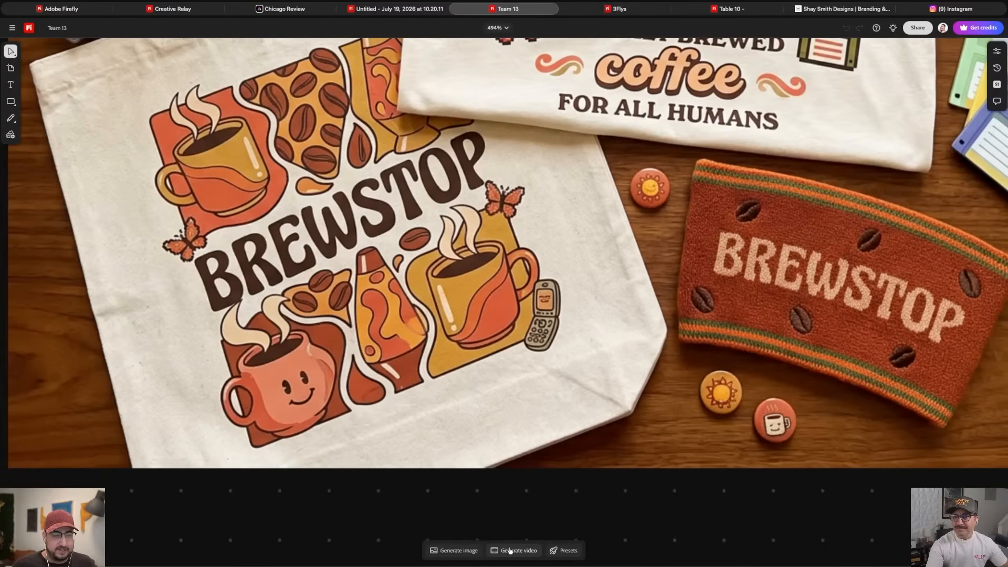
click(691, 554)
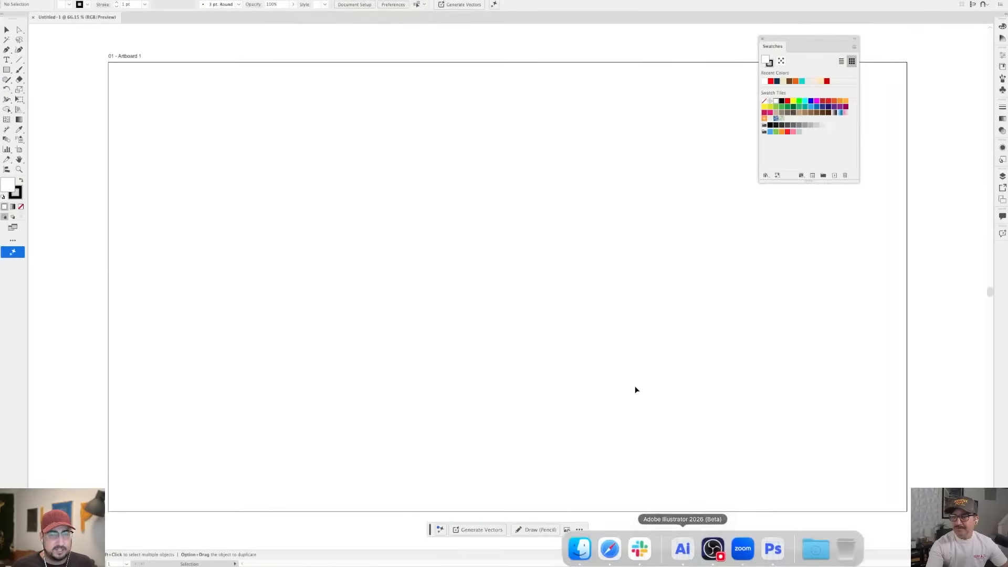
key(super+v)
- Rotate the pasted tote artwork clockwise until the BREWSTOP lettering runs roughly horizontal
key(r)
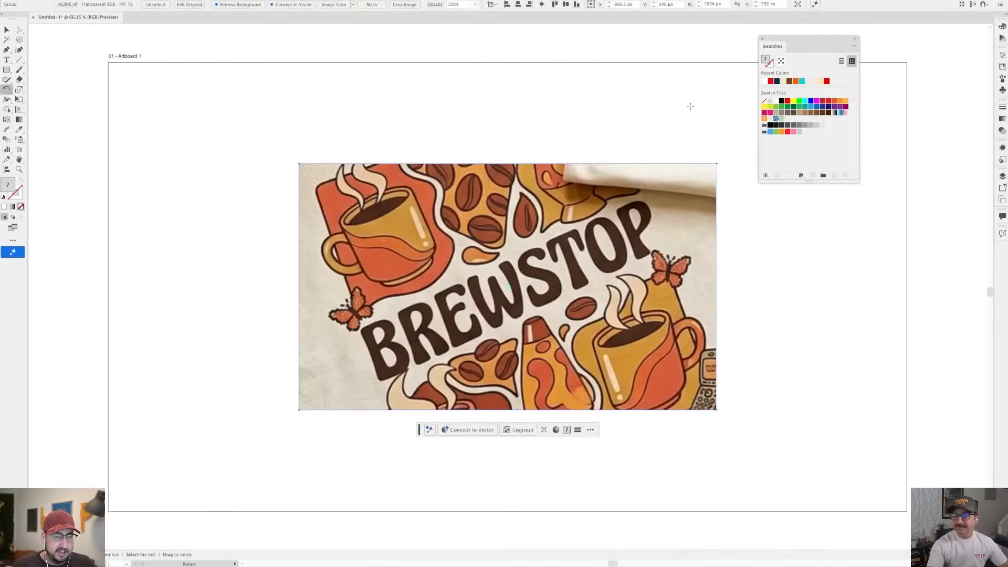
drag(726, 123, 691, 138)
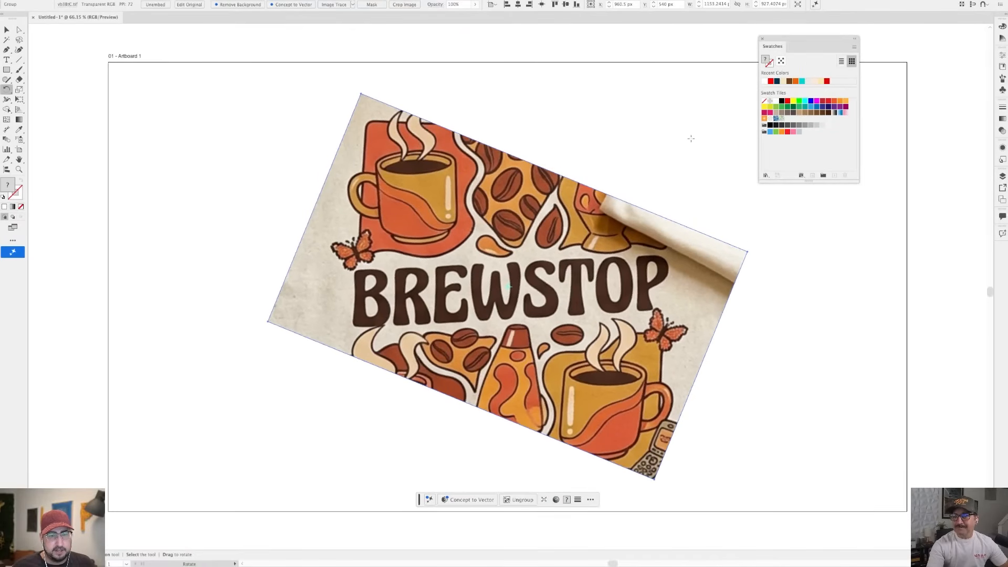
key(v)
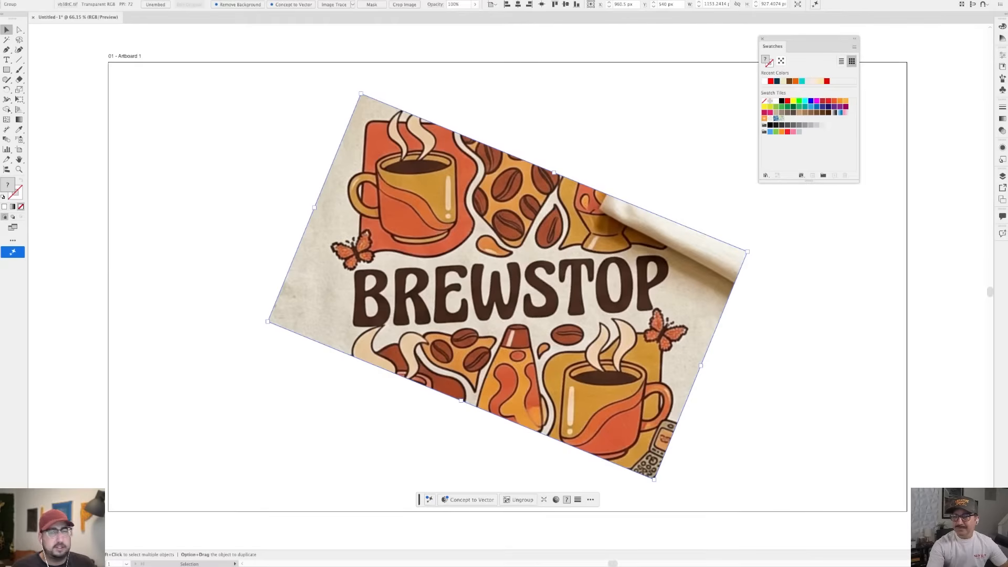
- Try to match the lettering's font with Retype on the rotated image, fitting the selection frame around the word BREWSTOP
click(100, 0)
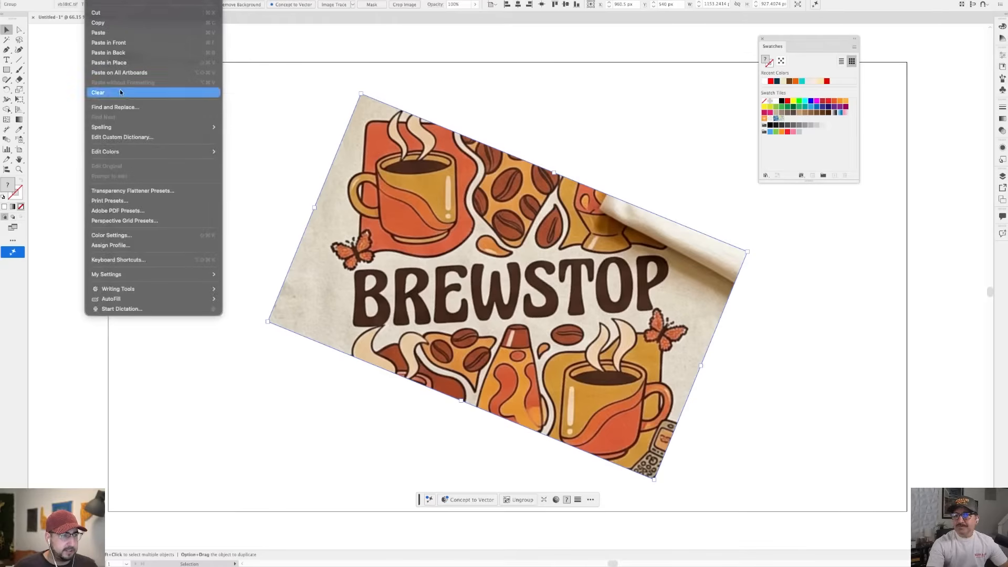
mouse_move(137, 0)
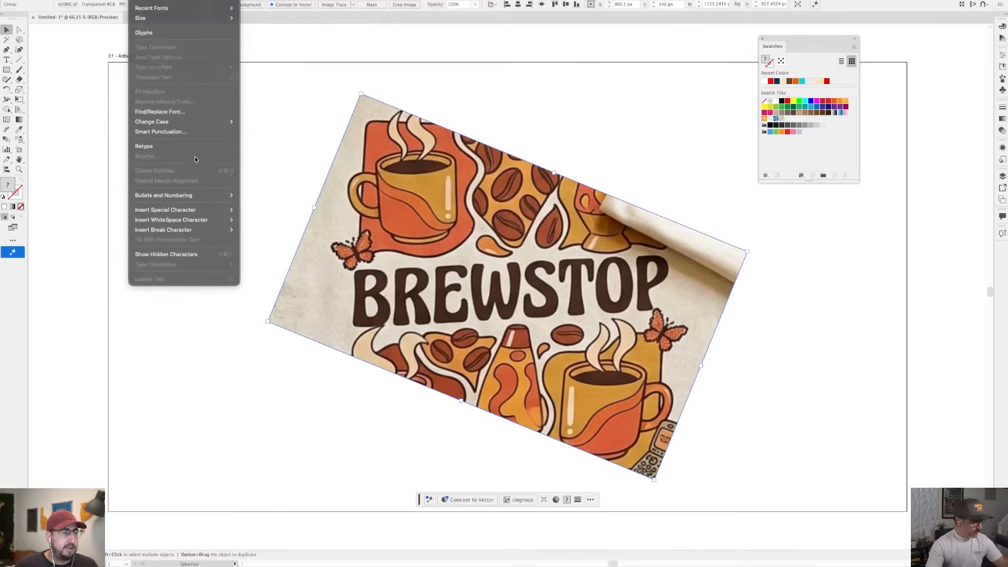
click(175, 145)
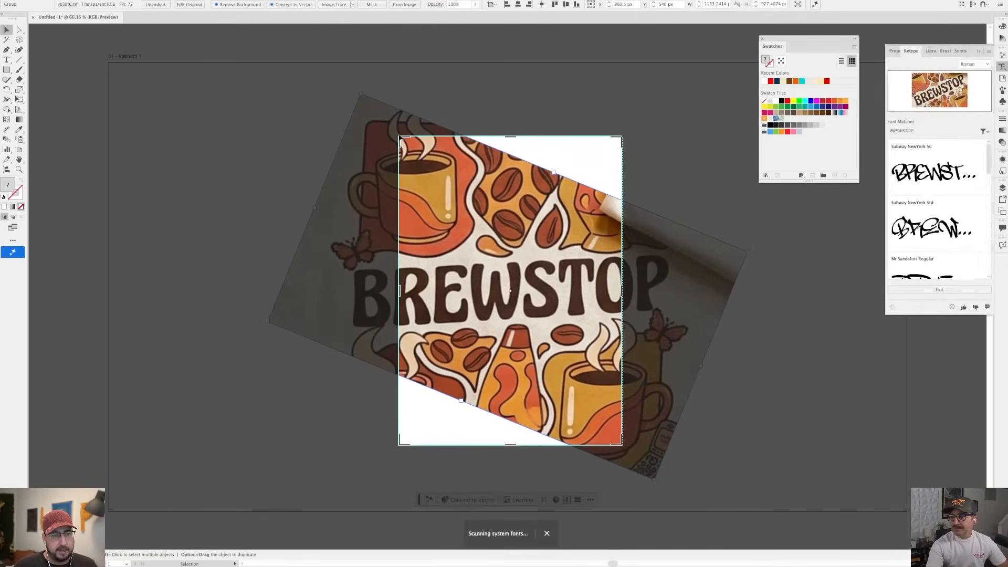
drag(400, 139, 370, 265)
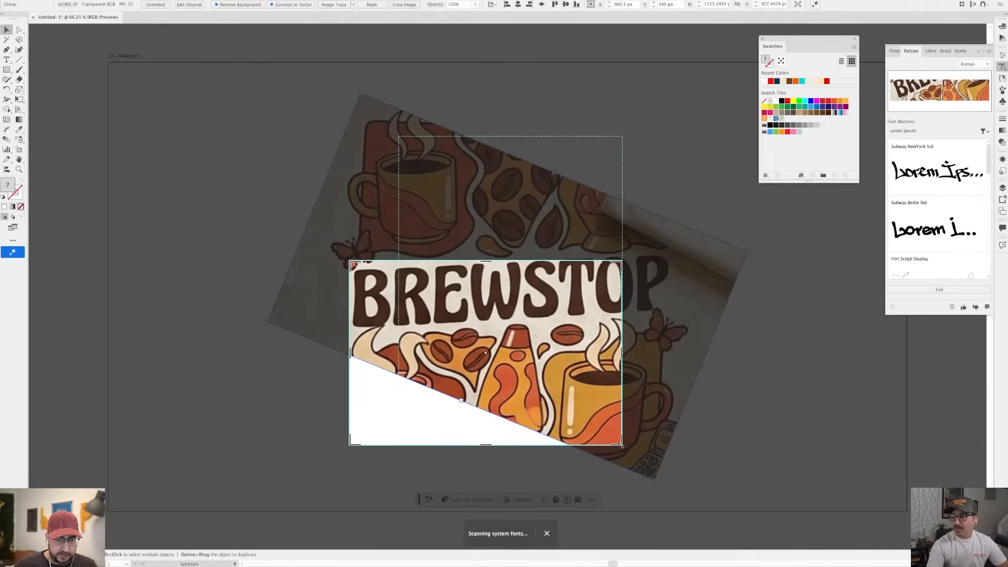
drag(622, 445, 673, 332)
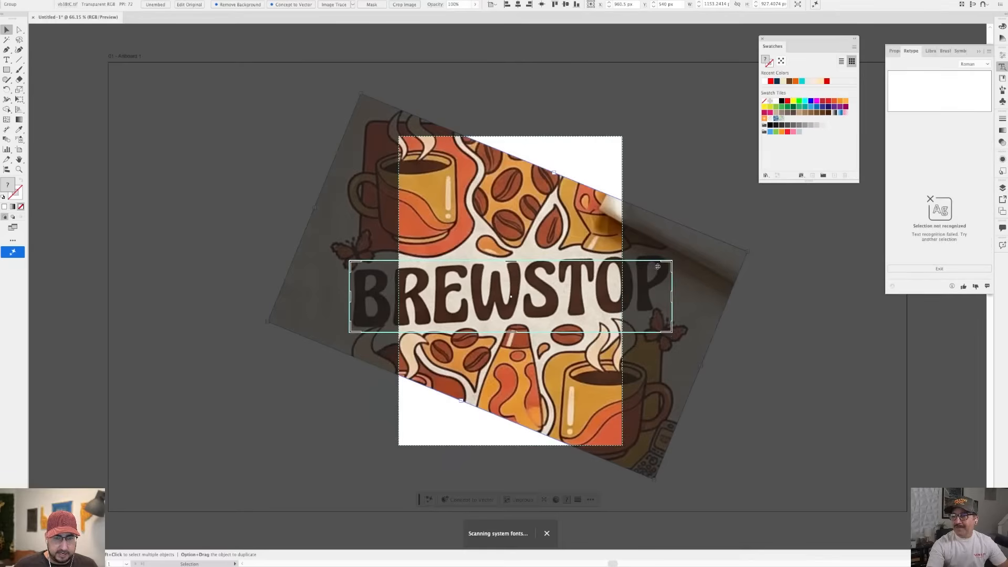
drag(670, 261, 673, 248)
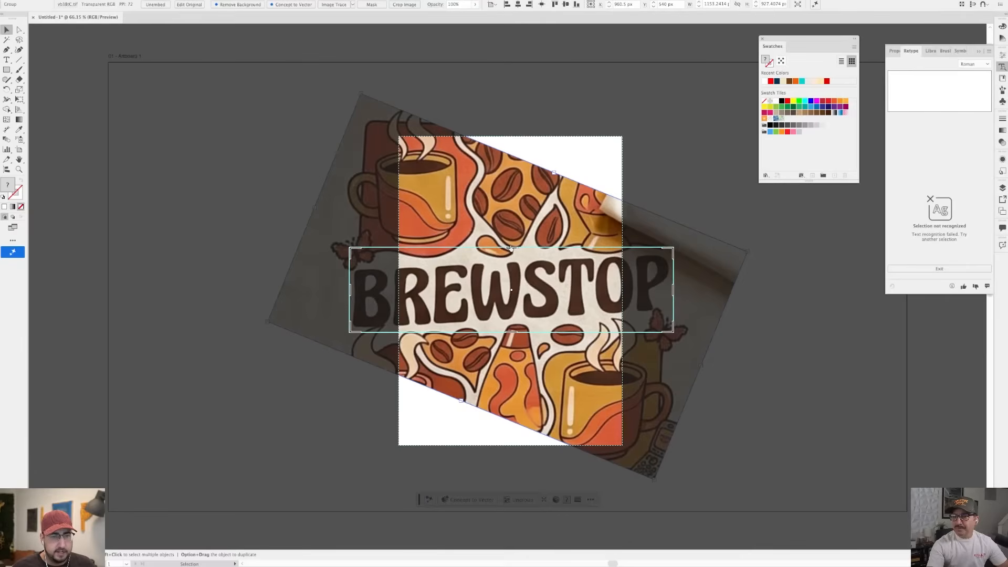
drag(511, 248, 511, 238)
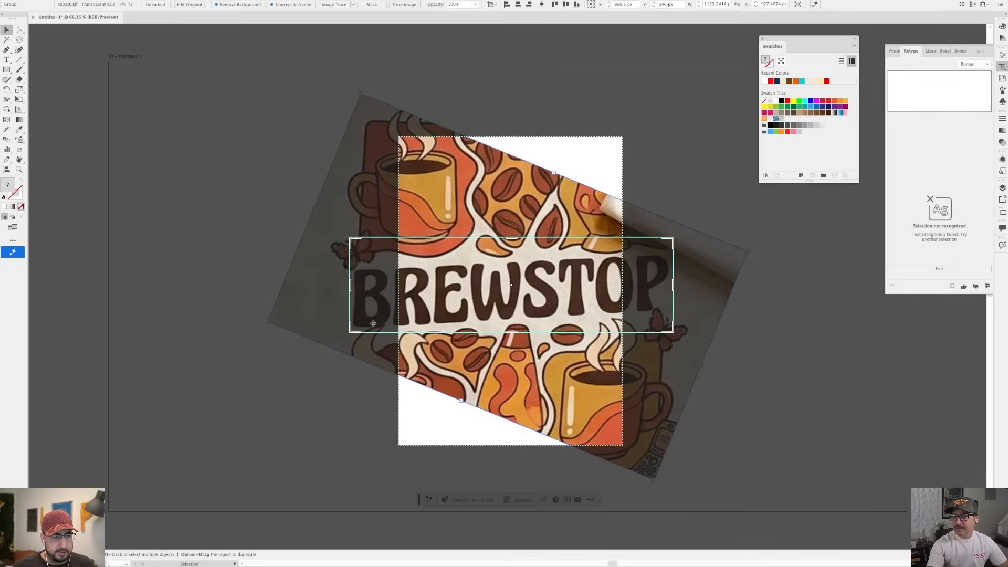
drag(352, 331, 337, 349)
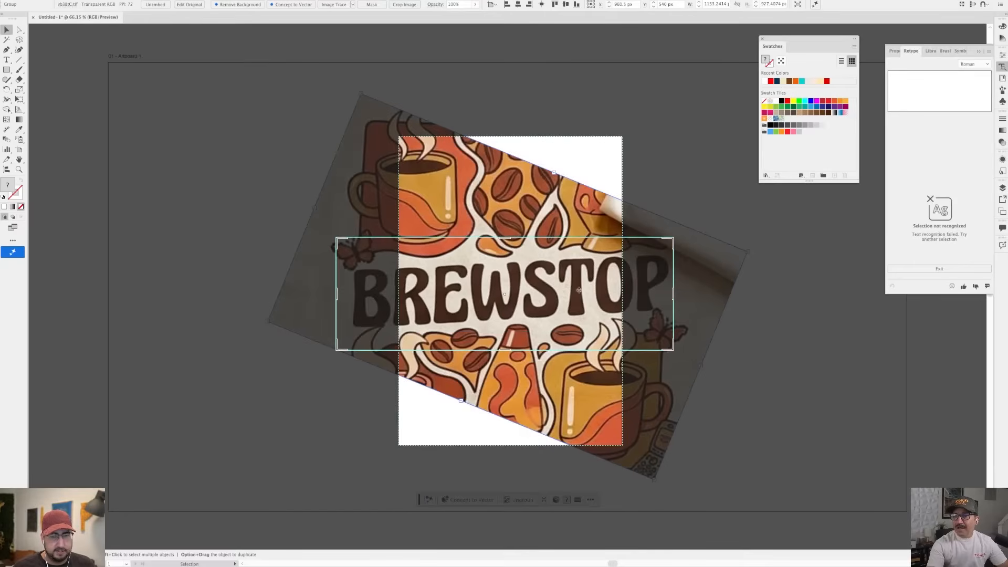
click(490, 120)
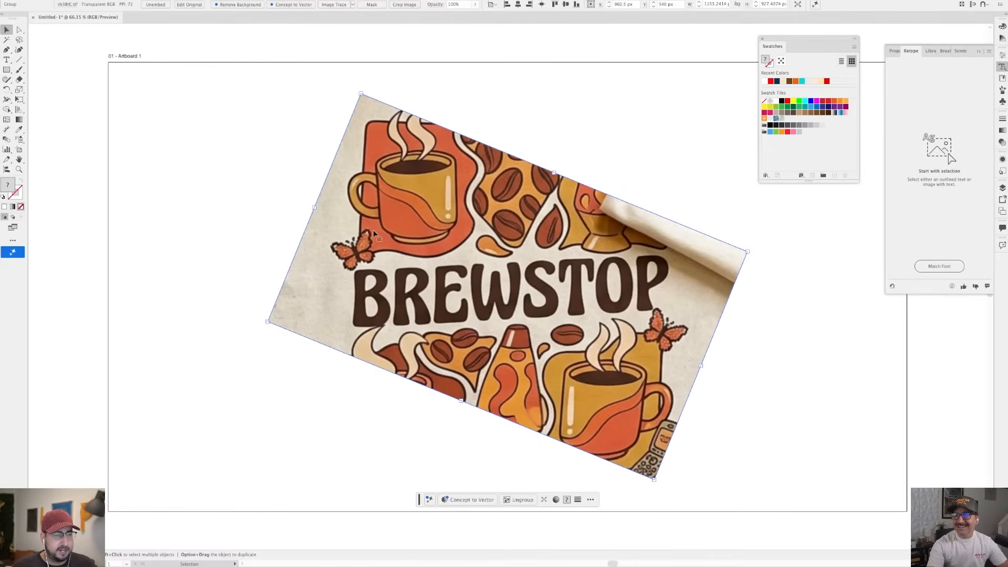
- Replace the rotated artwork with a tight screenshot crop of just its straightened BREWSTOP lettering
key(super)
drag(335, 242, 682, 339)
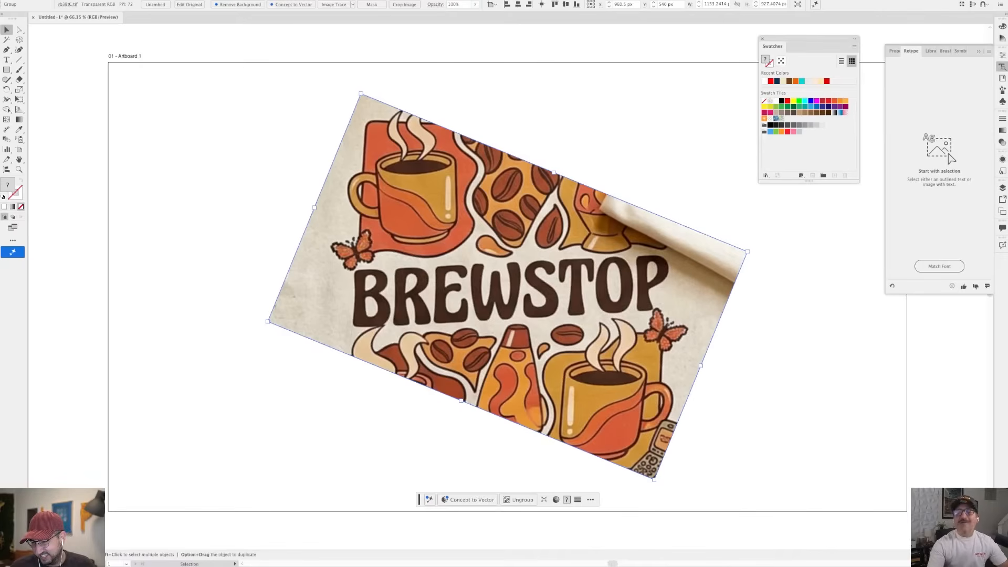
click(823, 305)
click(633, 273)
key(Delete)
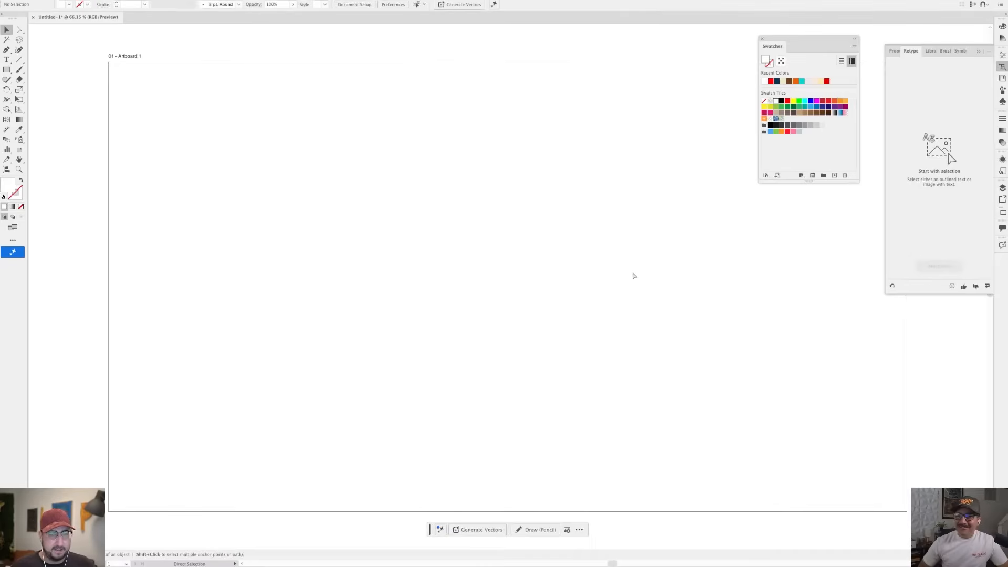
key(super+z)
- Run Retype on the cropped BREWSTOP lettering and look through the suggested font matches
click(137, 0)
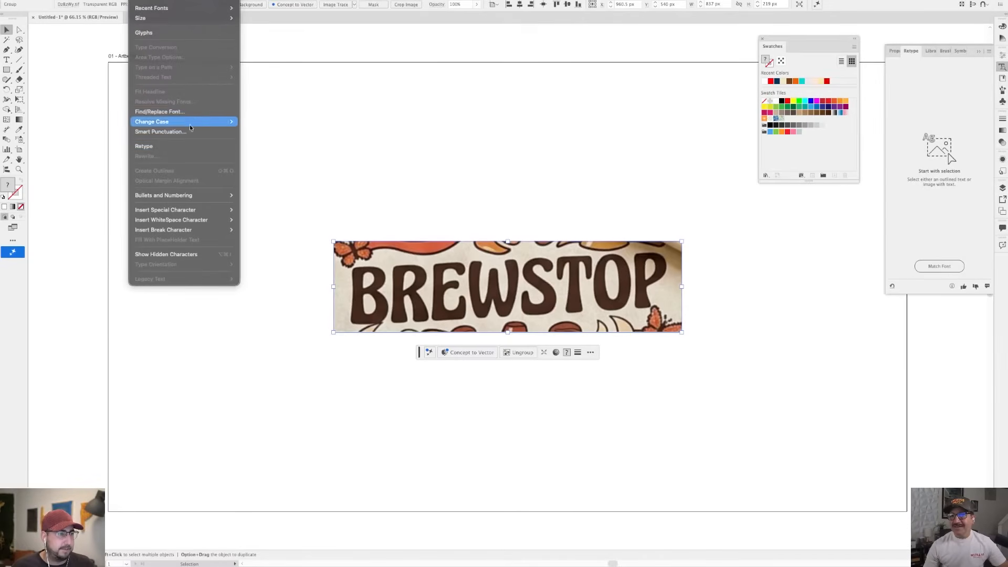
click(220, 147)
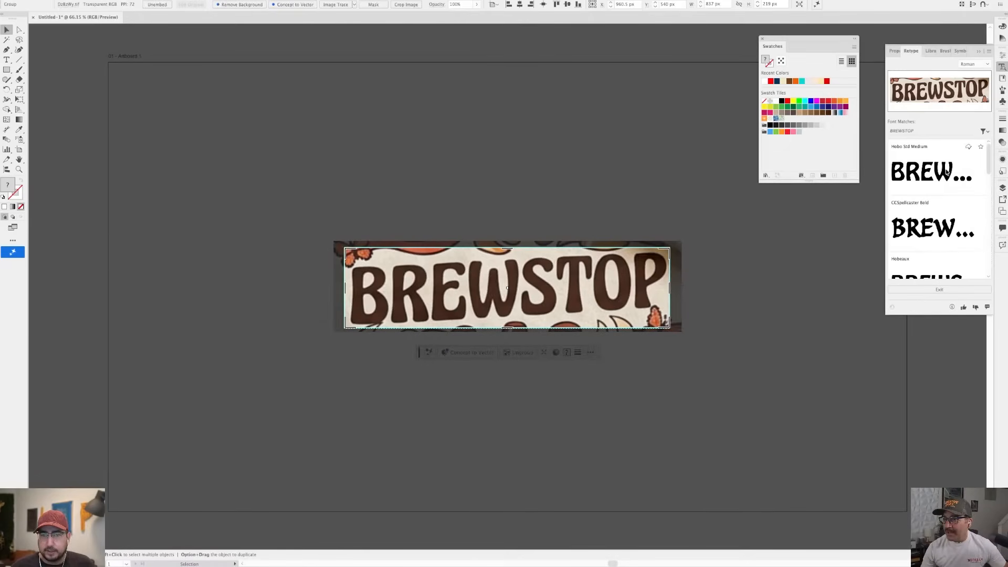
scroll(943, 169, down, 1)
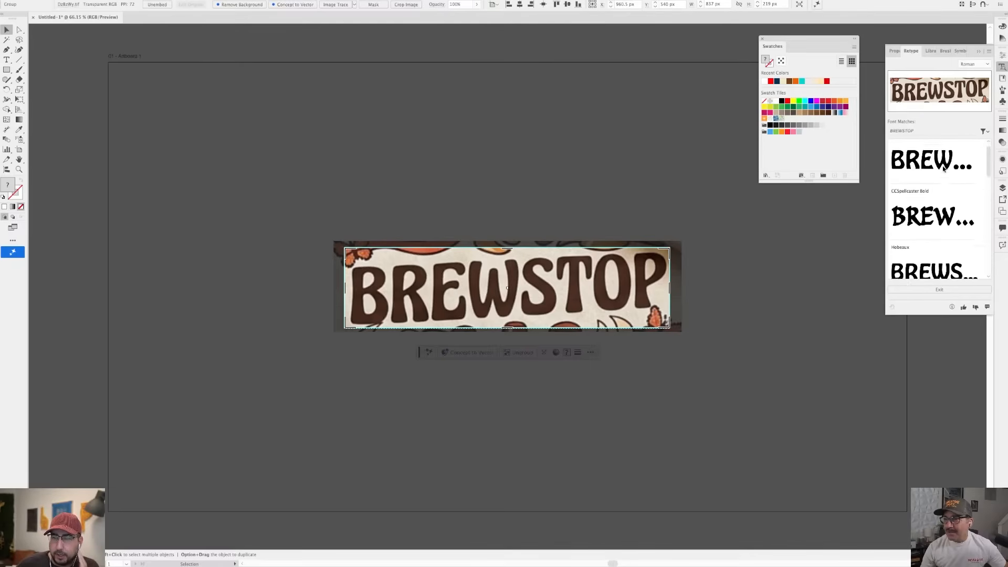
scroll(943, 169, down, 2)
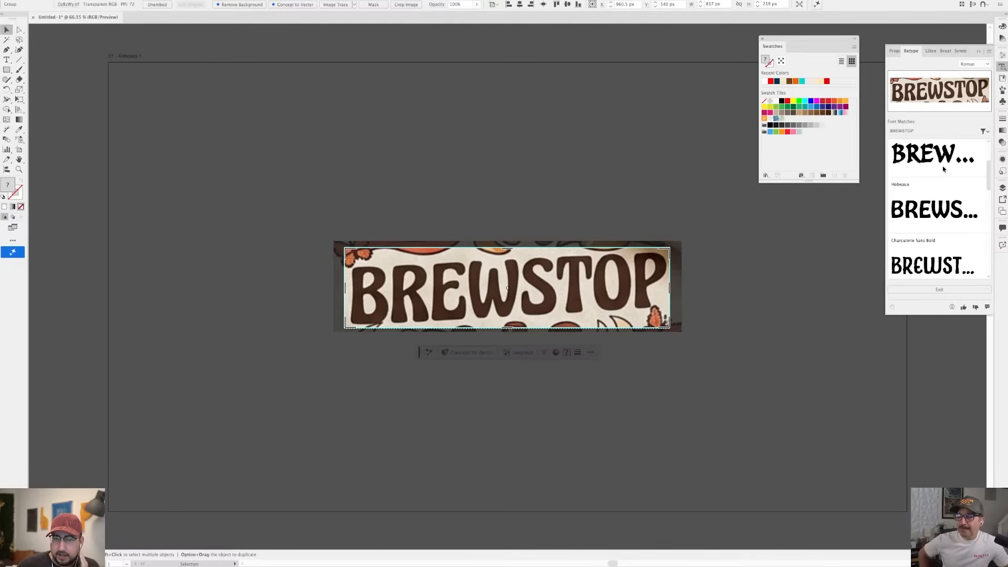
scroll(944, 169, down, 4)
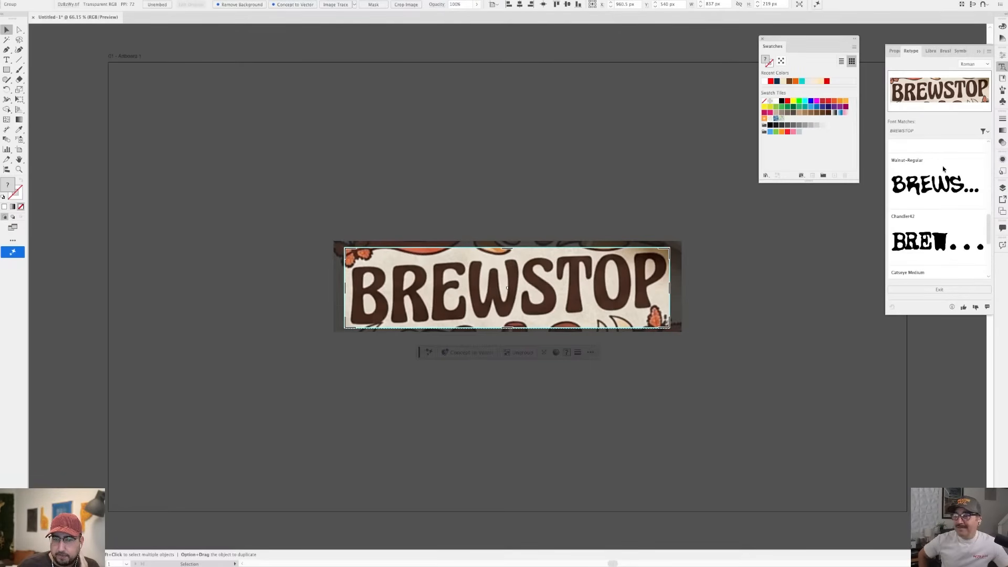
scroll(944, 169, up, 7)
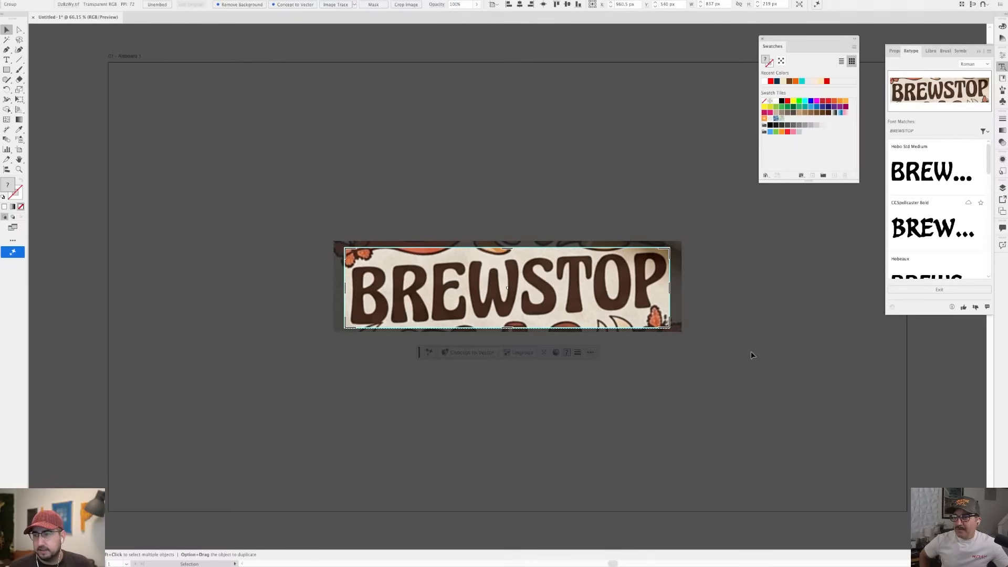
key(Escape)
- Add the text BREWSTOP, scale it up to about 64 pt and place it just above the lettering crop
key(t)
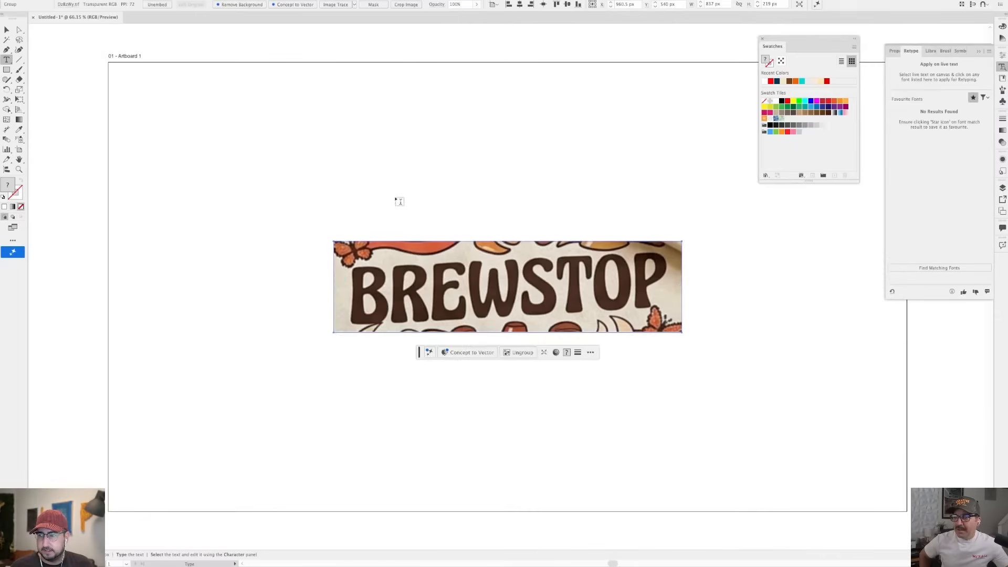
click(409, 133)
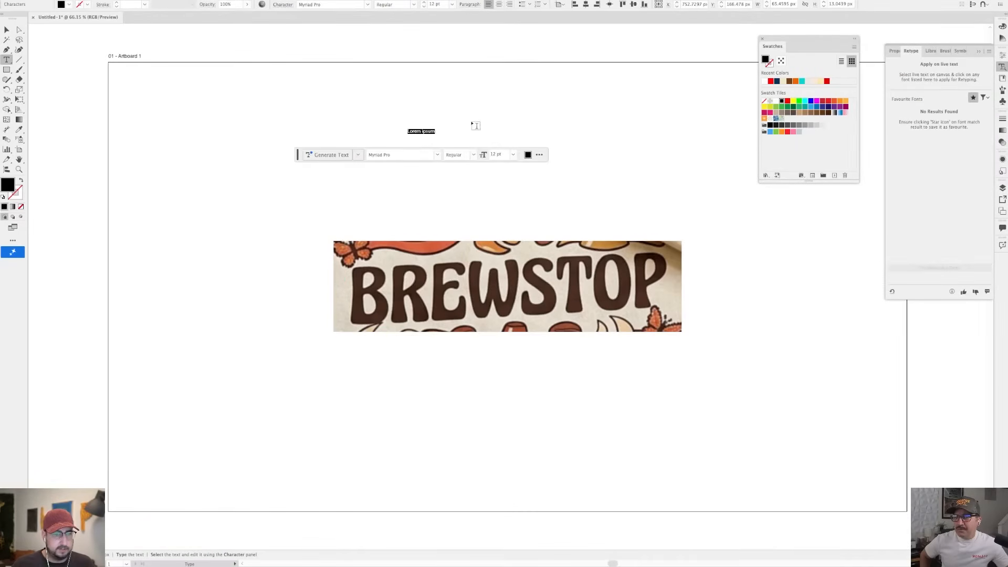
text(BREWSTOP)
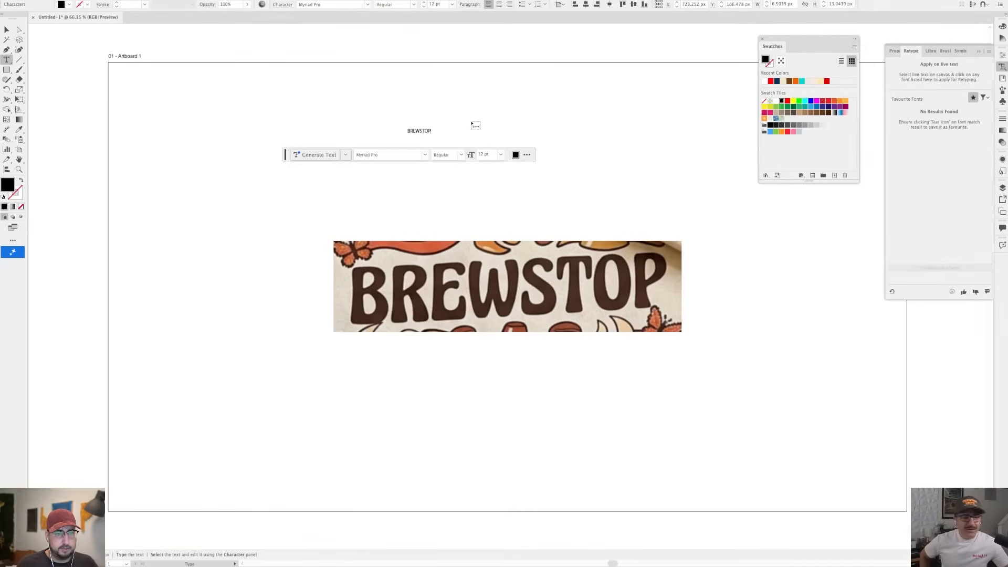
key(Escape)
key(s)
drag(441, 120, 546, 58)
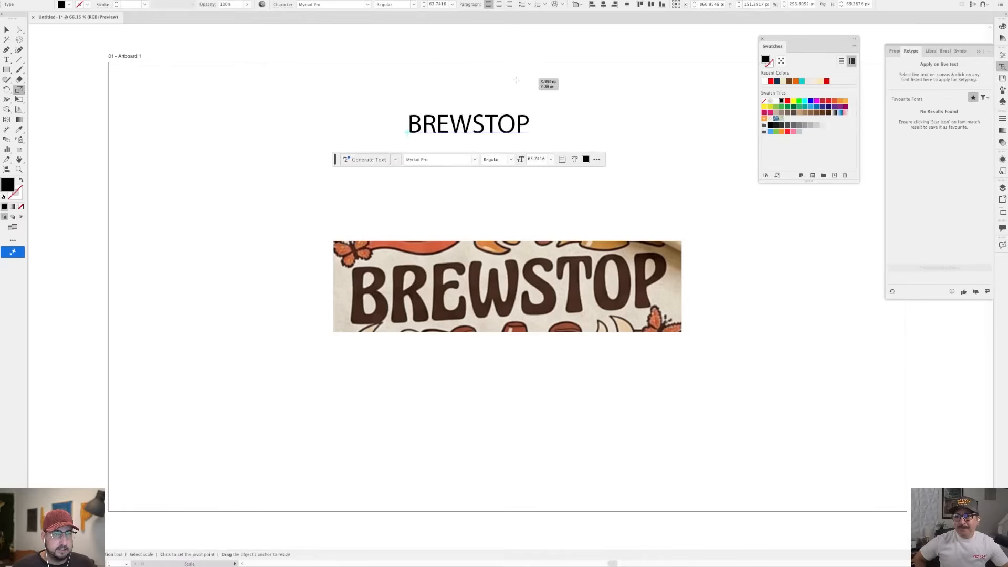
key(v)
drag(474, 128, 517, 185)
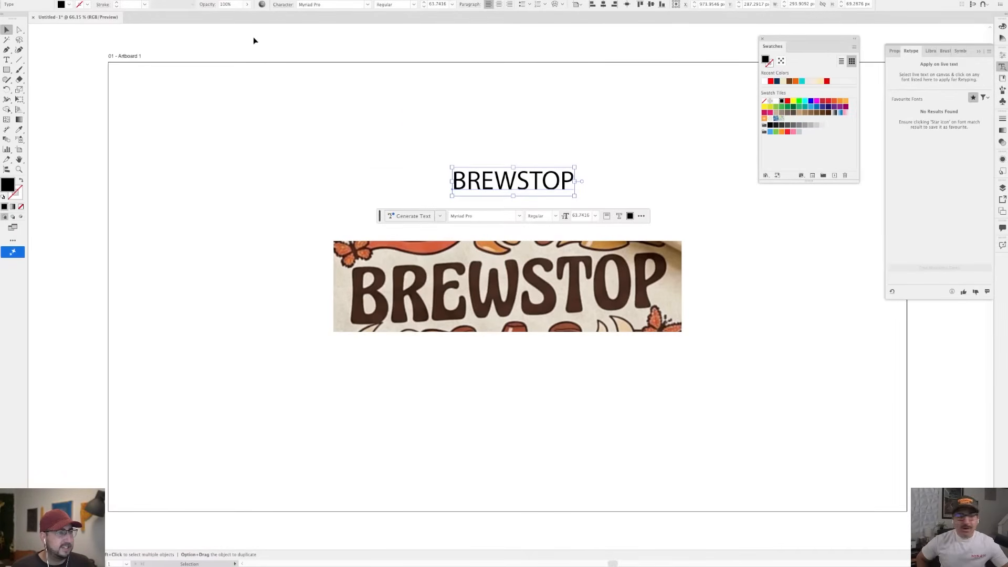
- Set the BREWSTOP text's font to Hobeaux Semibold
click(314, 5)
text(hob)
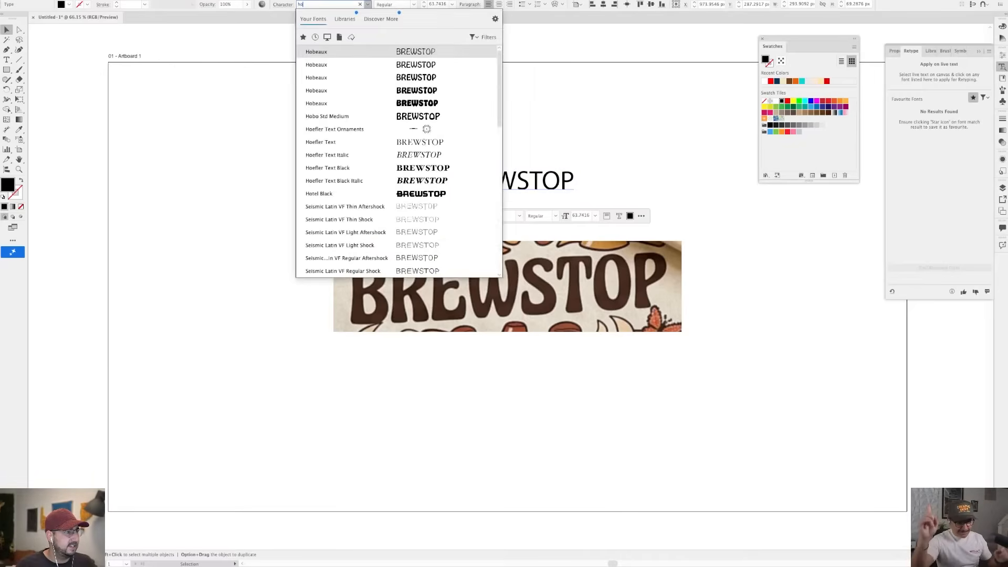
click(322, 83)
- Enlarge the BREWSTOP text to about 178 pt and line up its left edge with the lettering crop below
key(s)
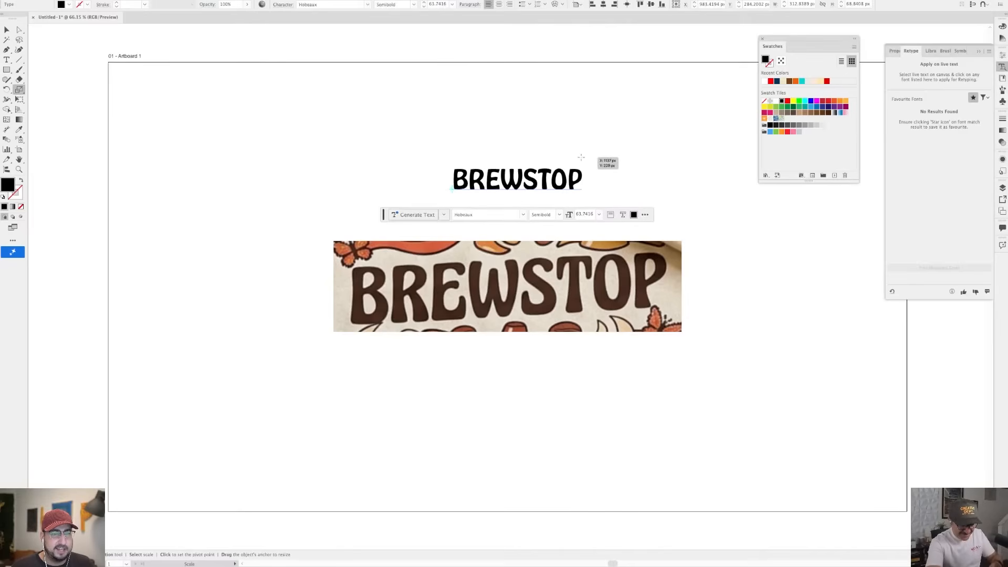
drag(690, 84, 603, 114)
key(v)
click(553, 83)
drag(557, 160, 450, 180)
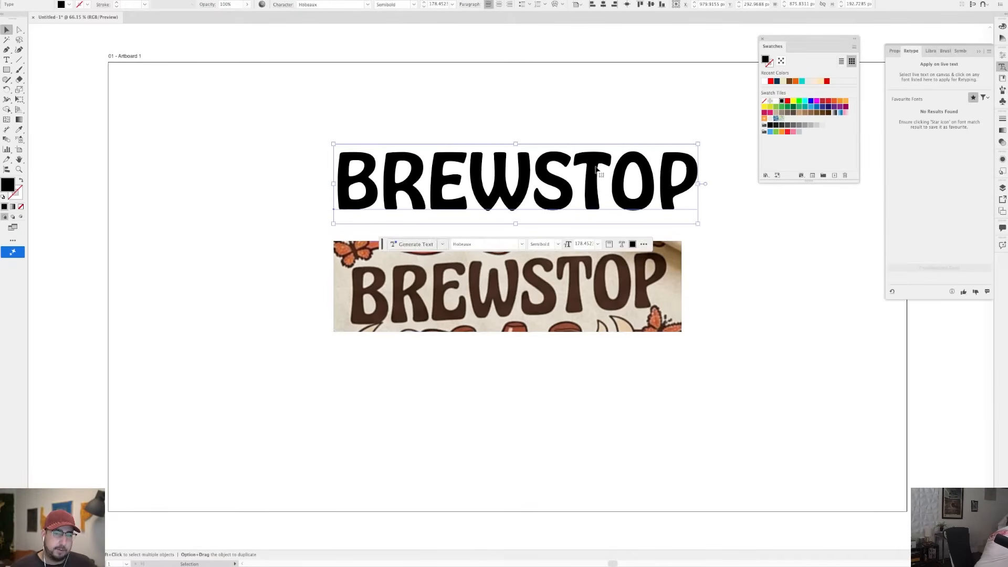
- Try a live Round Corners effect with a 100 px radius on the BREWSTOP text
scroll(532, 189, up, 2)
click(532, 189)
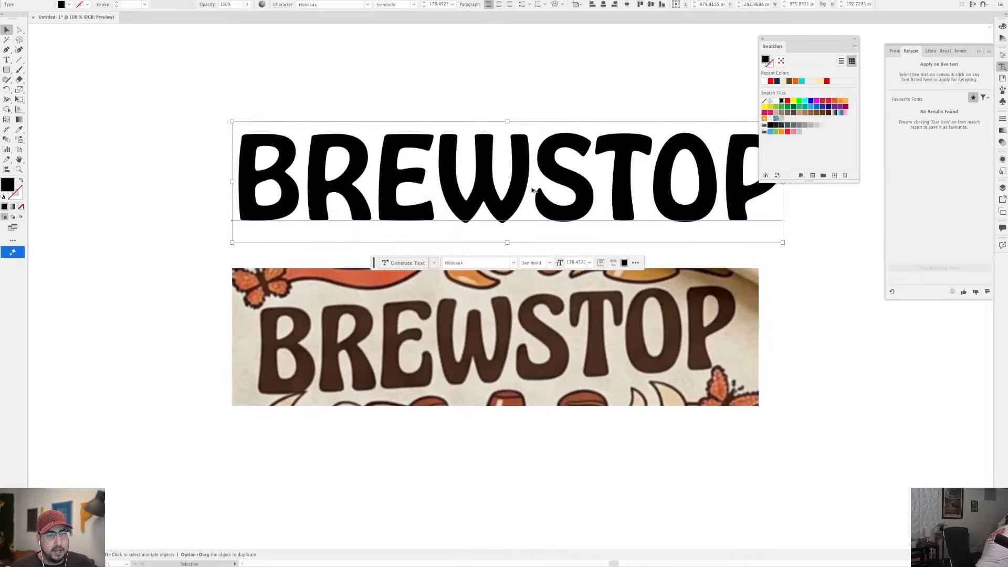
scroll(472, 252, right, 4)
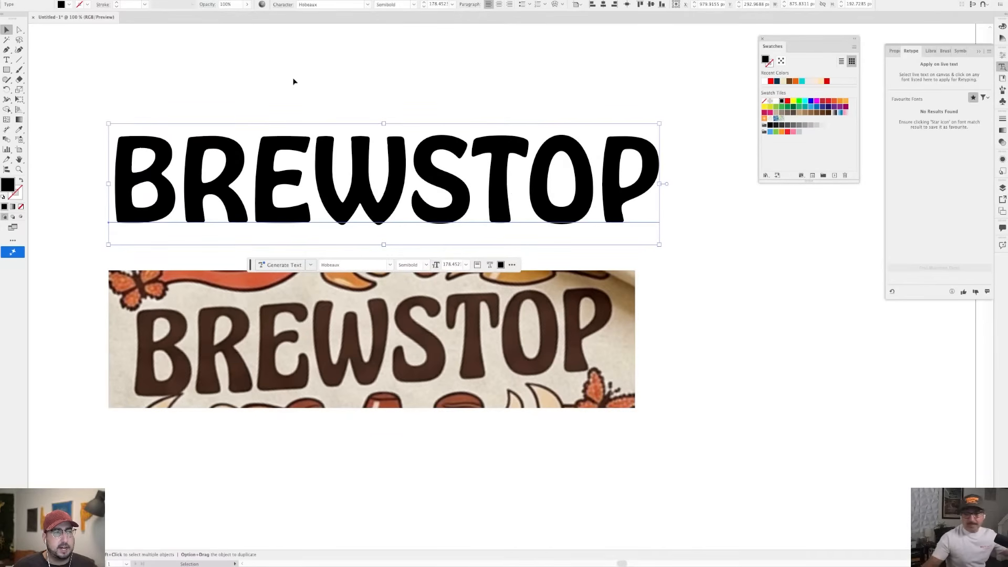
click(1003, 161)
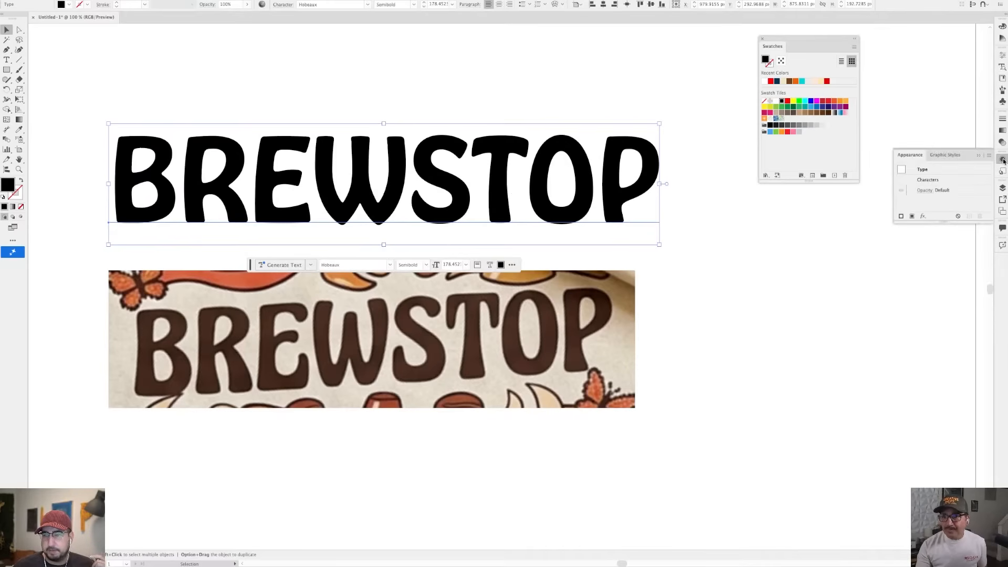
click(923, 217)
mouse_move(948, 264)
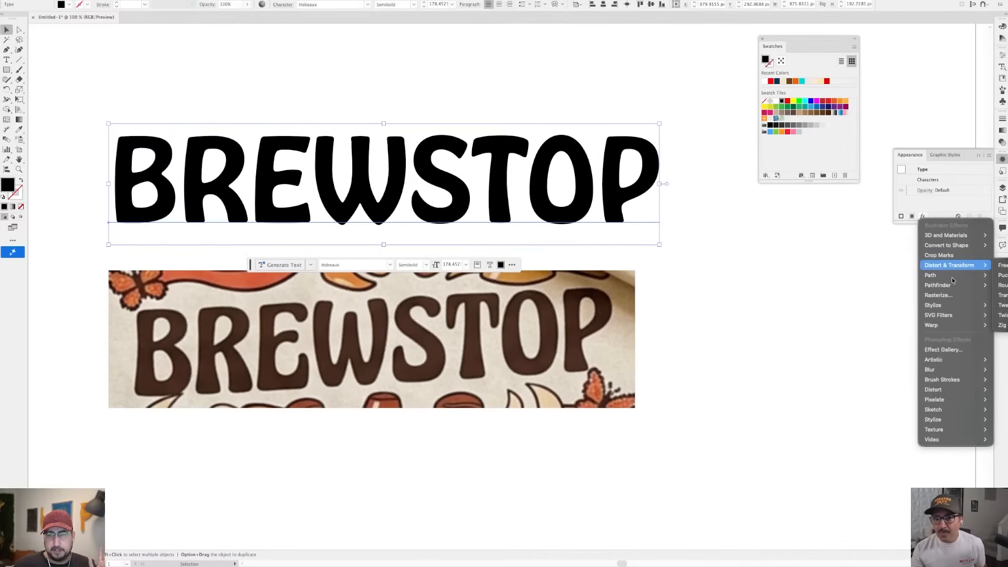
mouse_move(951, 309)
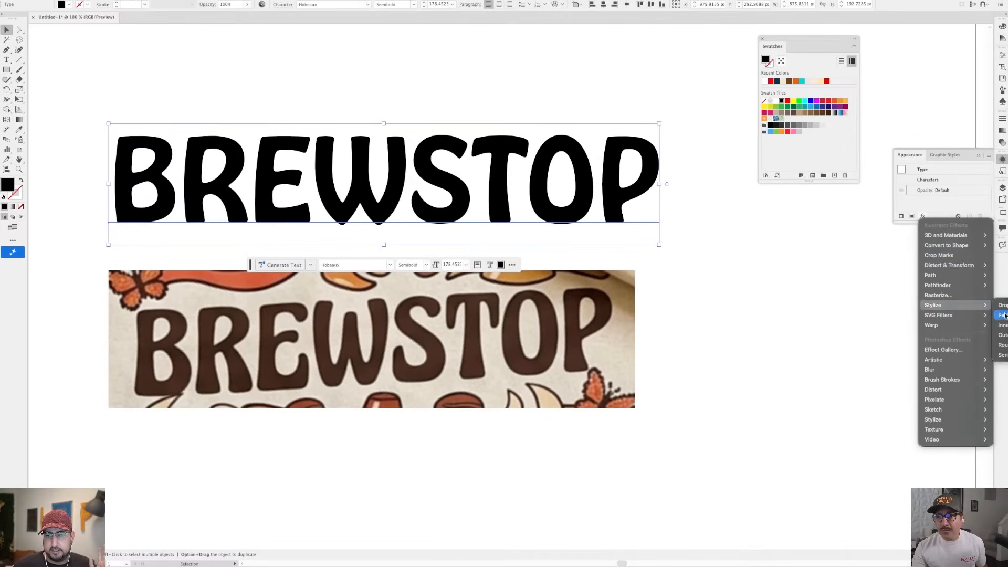
click(1003, 346)
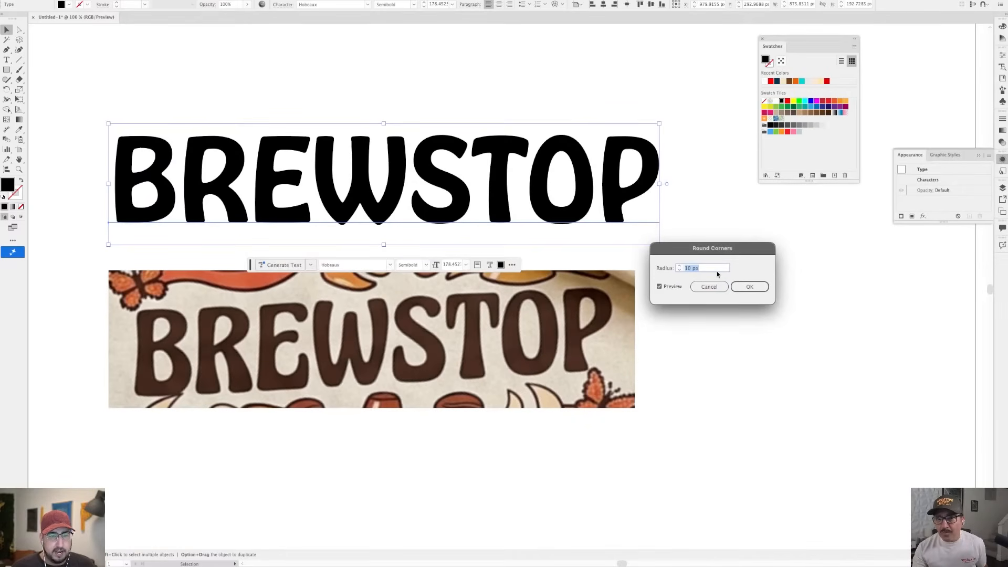
key(shift+Up)
key(shift+Up)
key(shift+Up)
key(shift+Up)
key(shift+Up)
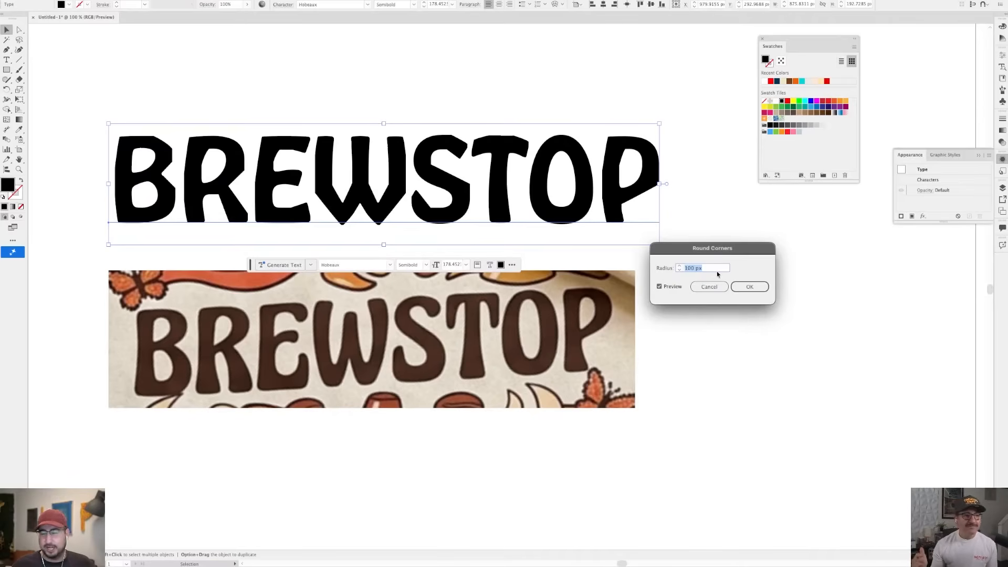
- Lower the trial corner radius to 0.01 px, discard the Round Corners effect and deselect the BREWSTOP text
key(shift+Down)
key(shift+Down)
key(shift+Down)
key(shift+Down)
key(shift+Down)
key(shift+Down)
key(shift+Down)
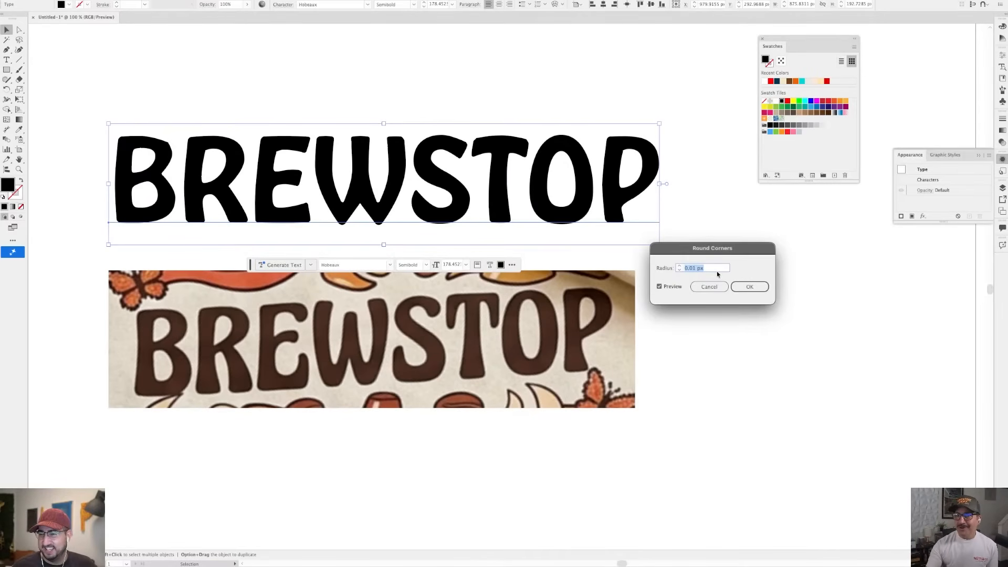
key(super+Tab)
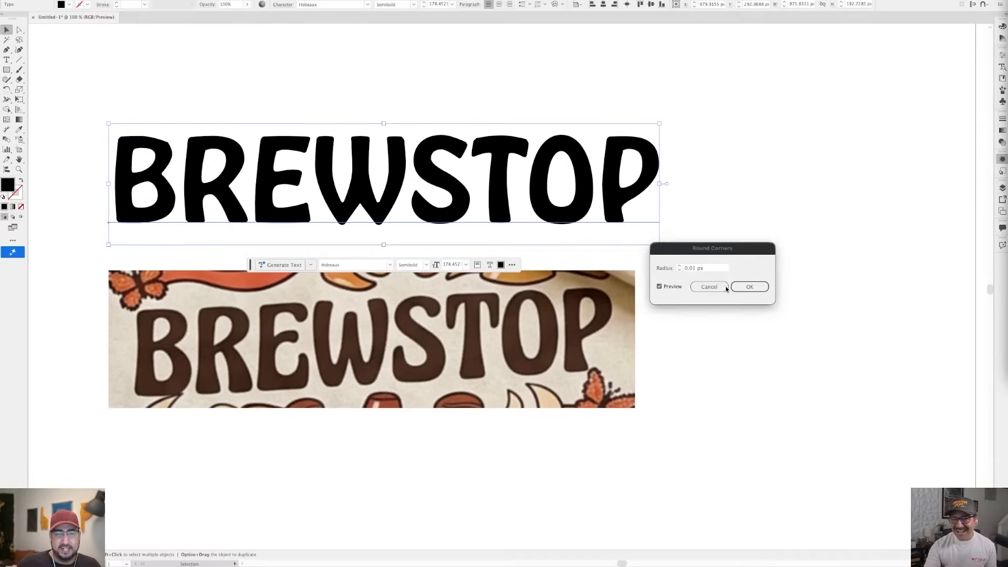
click(751, 247)
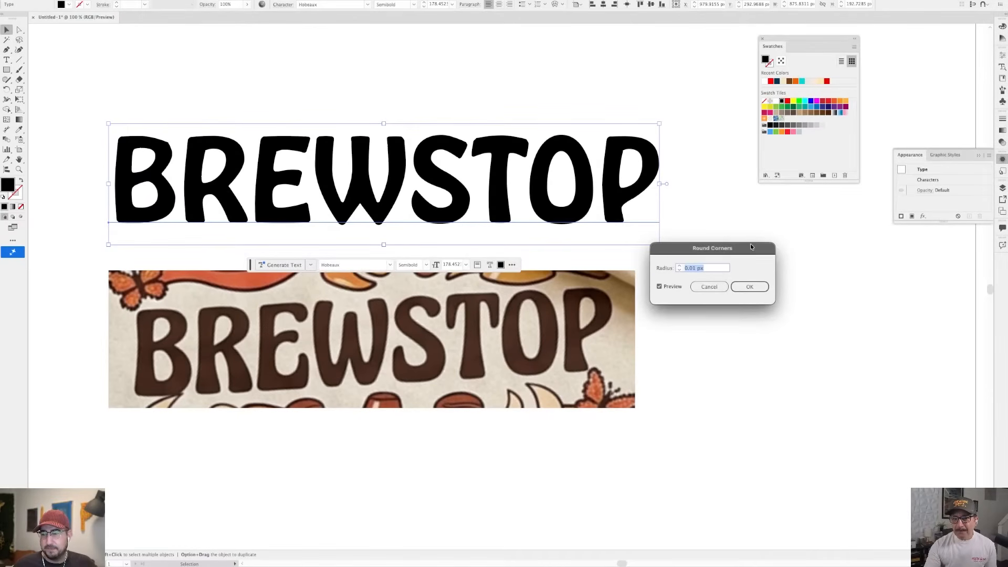
click(704, 290)
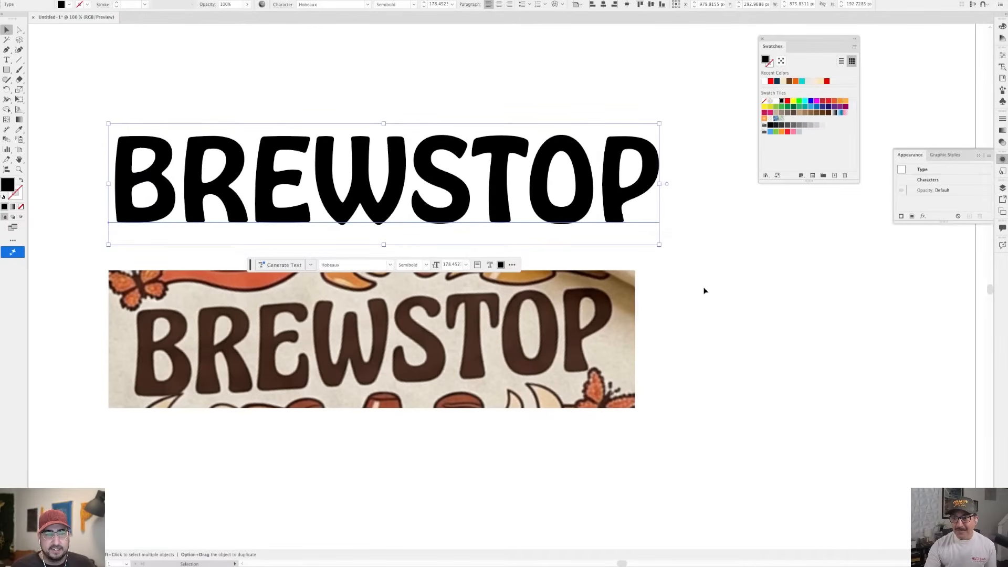
click(712, 254)
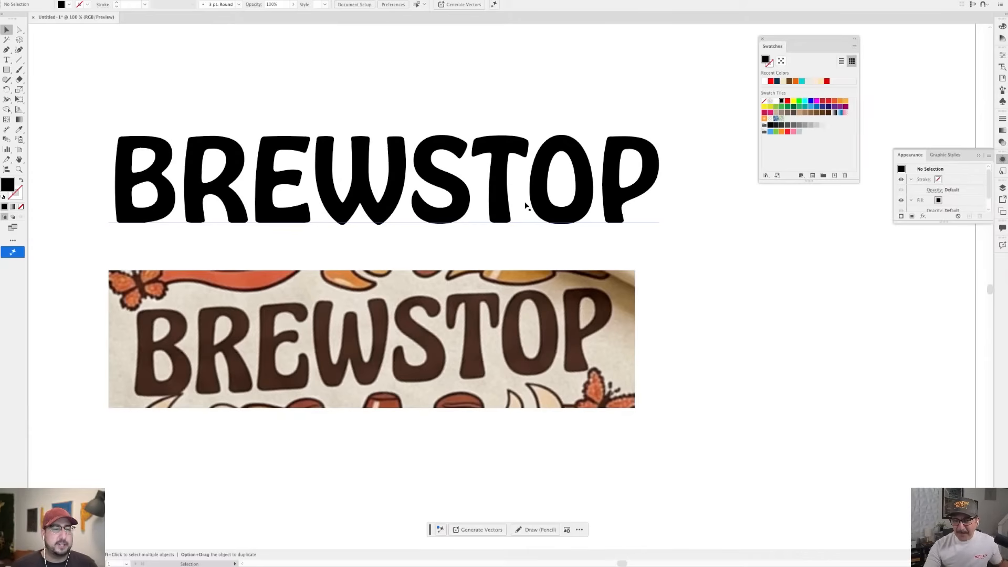
- Switch to the Team 13 board in Safari and select the merch mockup with the knitted cup sleeve
drag(350, 157, 389, 149)
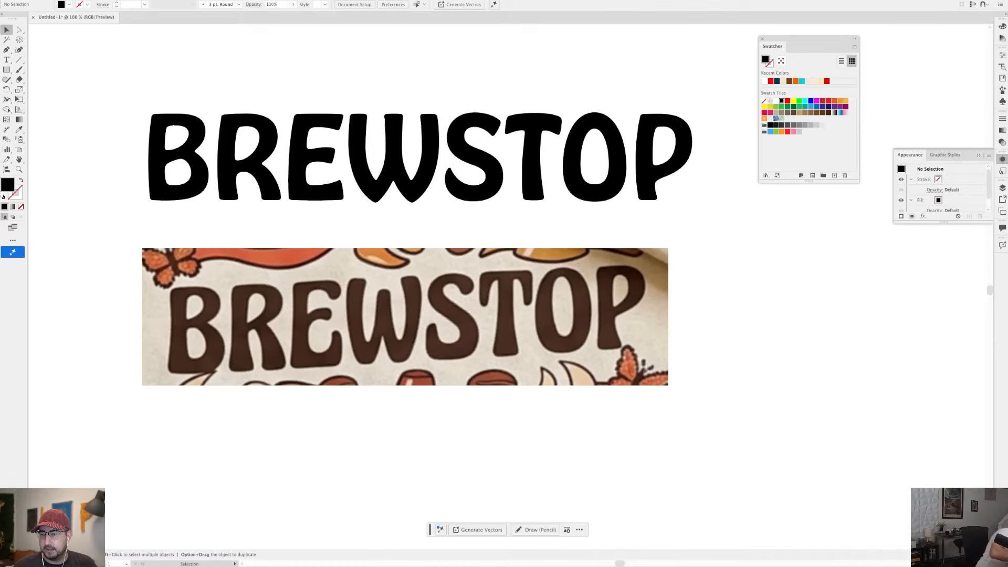
key(shift+Tab)
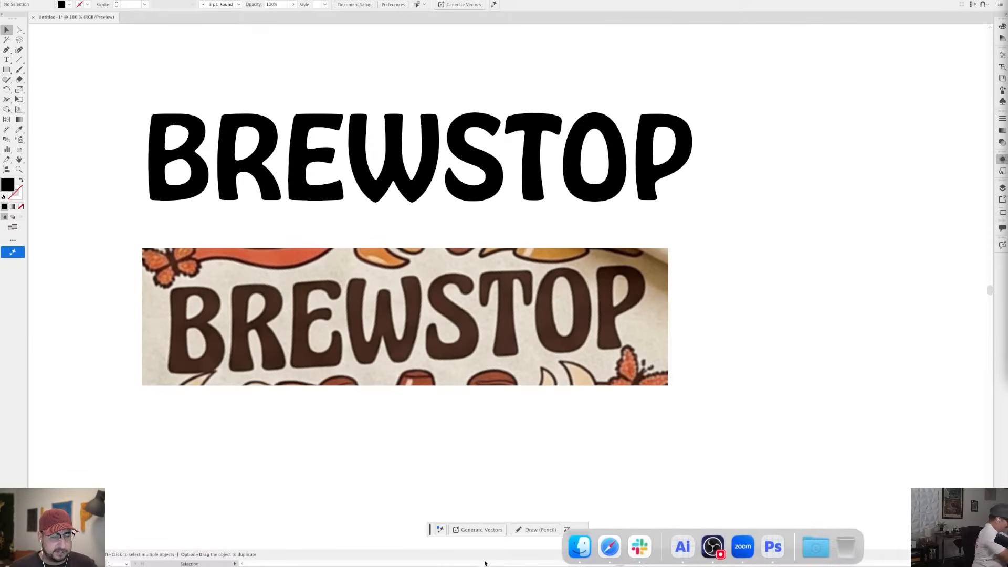
click(605, 546)
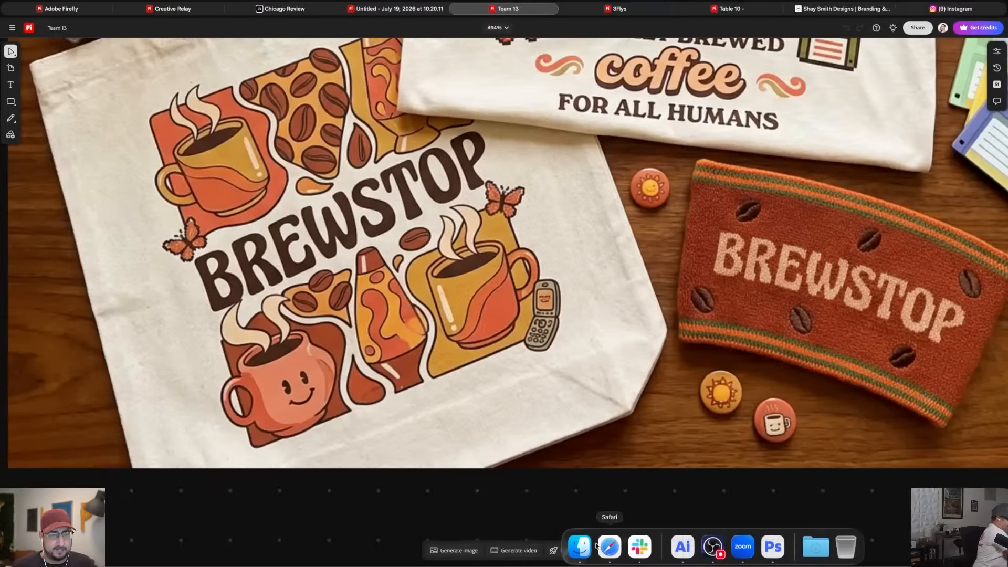
click(746, 218)
scroll(683, 226, right, 5)
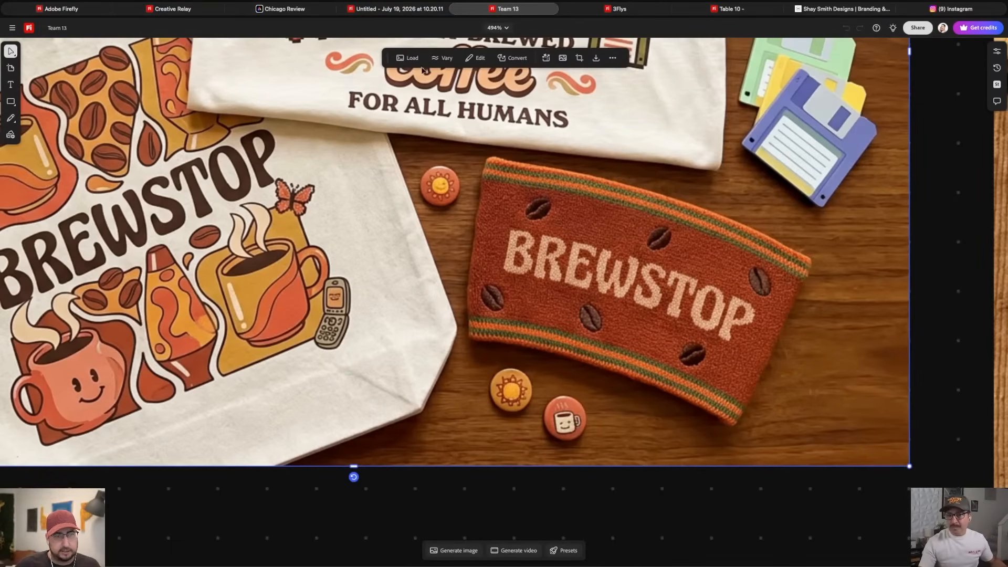
- Use Edit text in image to replace the cup sleeve's BREWSTOP lettering with OFFICE HOURS, generating with FLUX.1 Kontext [pro]
click(475, 58)
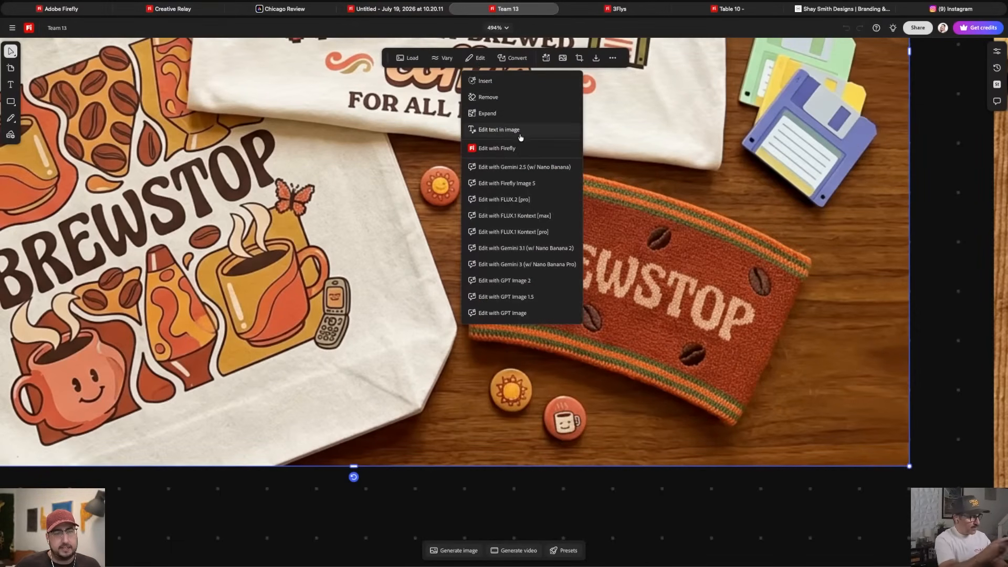
click(517, 131)
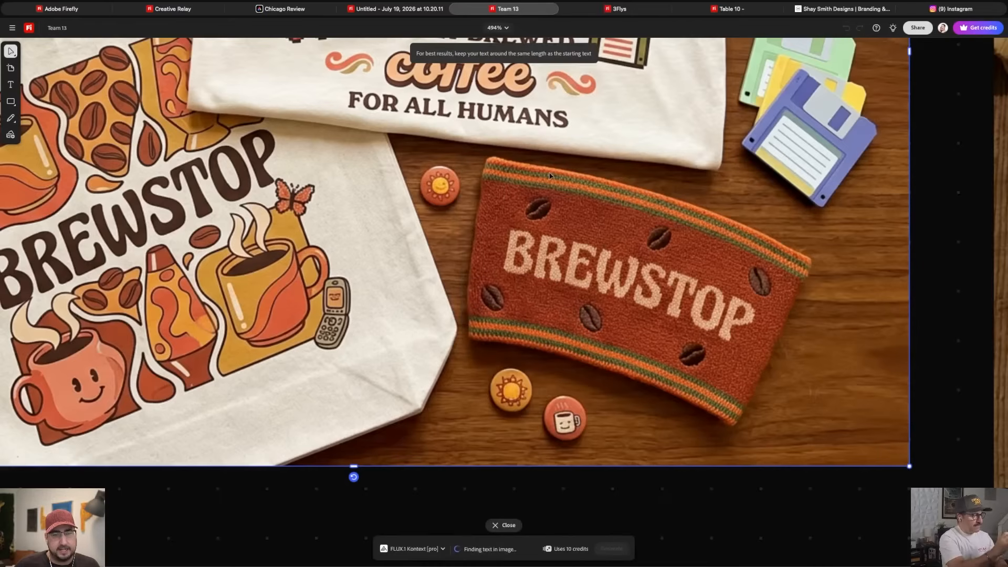
click(579, 261)
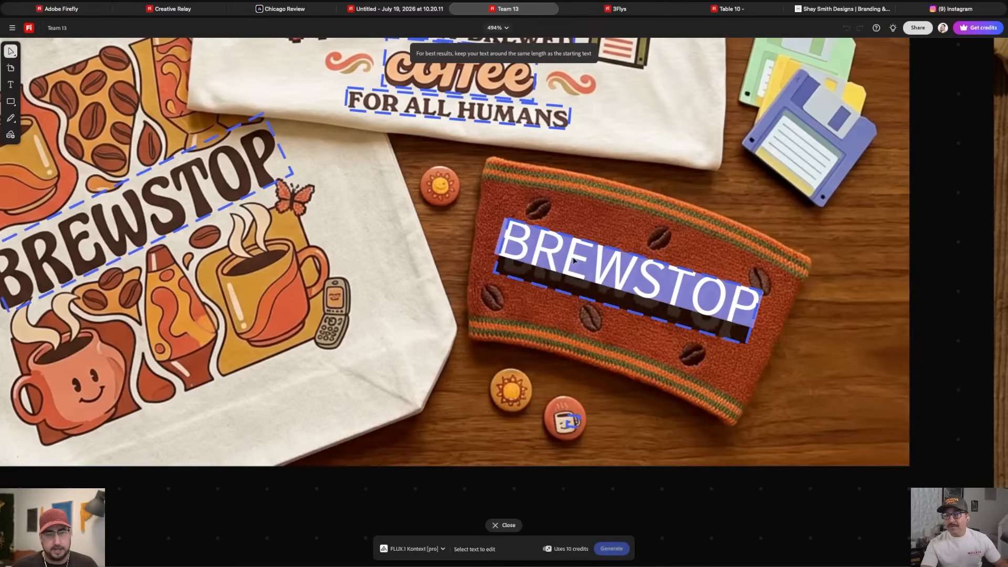
text(OFF)
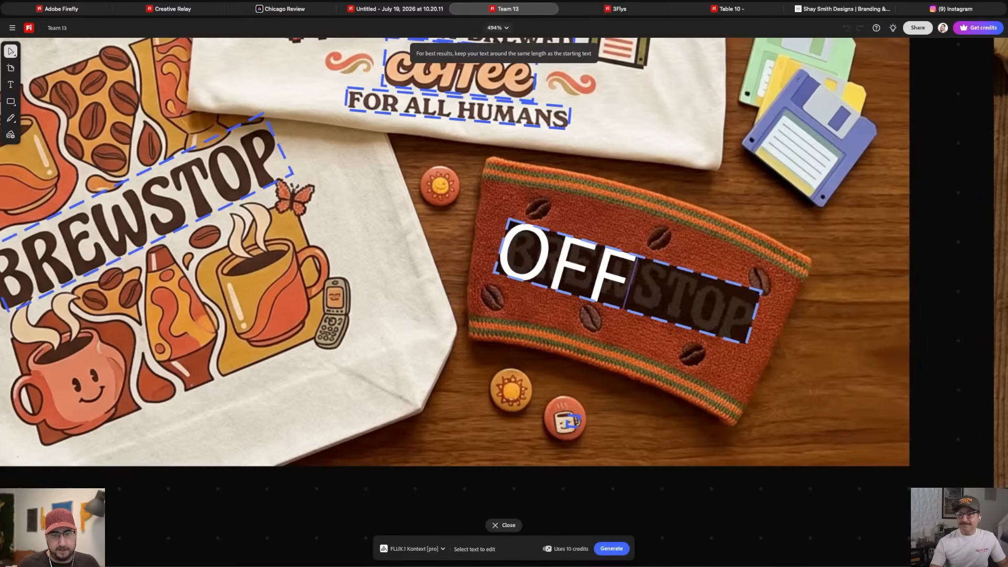
text(ICE HOURS)
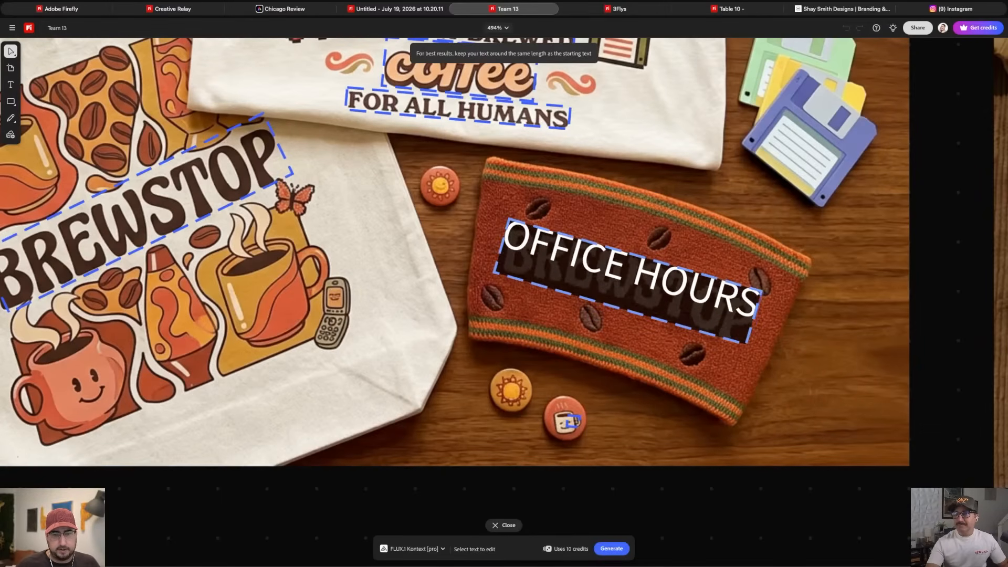
click(612, 549)
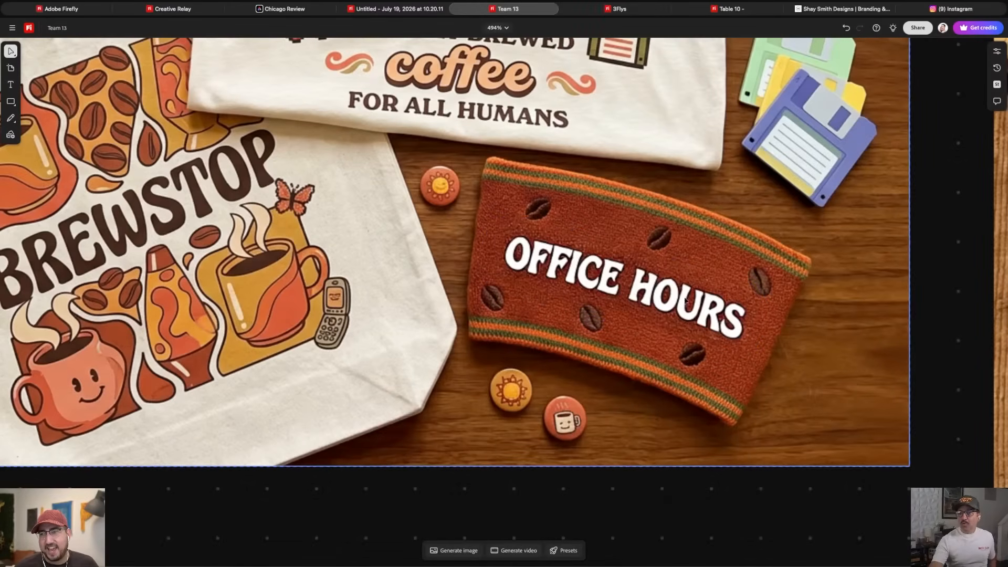
- Undo the generated OFFICE HOURS text edit on the cup sleeve
scroll(670, 304, up, 5)
scroll(671, 300, down, 10)
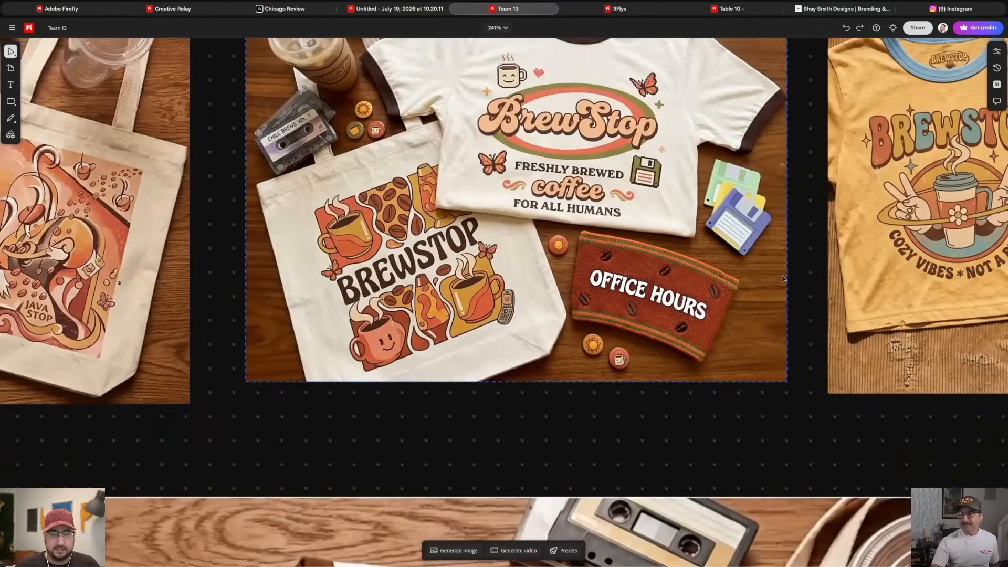
key(ctrl+z)
- Review the board's generated merch mockups and the BrewStop logo in the Assets section
scroll(709, 268, down, 4)
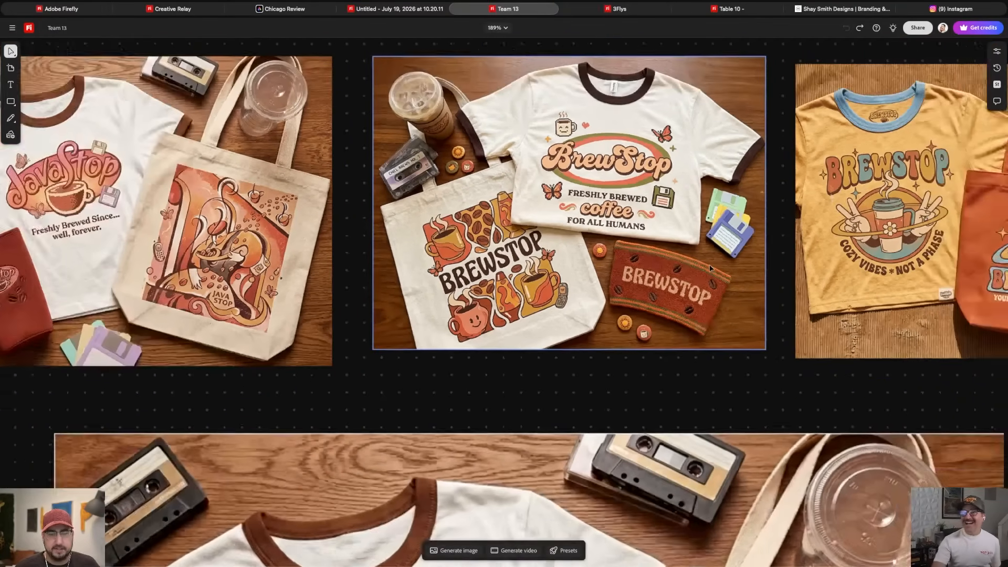
scroll(683, 260, right, 4)
scroll(762, 231, up, 5)
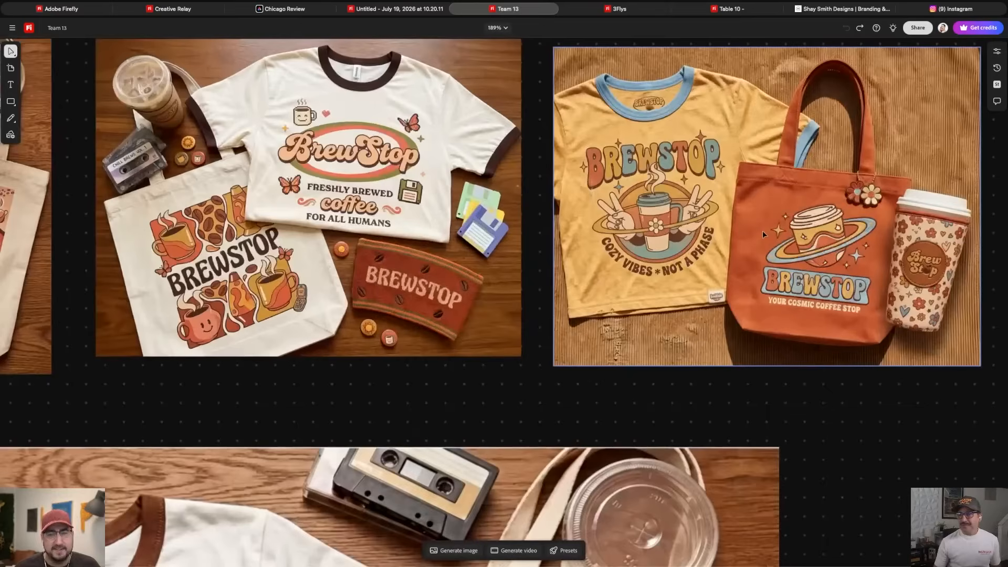
scroll(586, 307, down, 5)
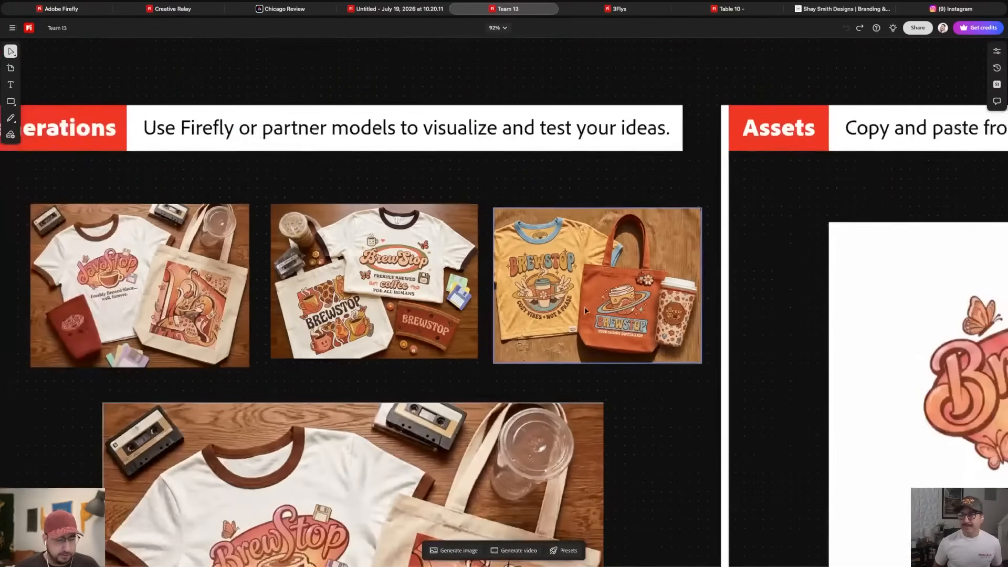
scroll(584, 306, up, 1)
scroll(604, 321, right, 3)
scroll(620, 337, up, 3)
scroll(619, 337, down, 5)
scroll(619, 337, right, 5)
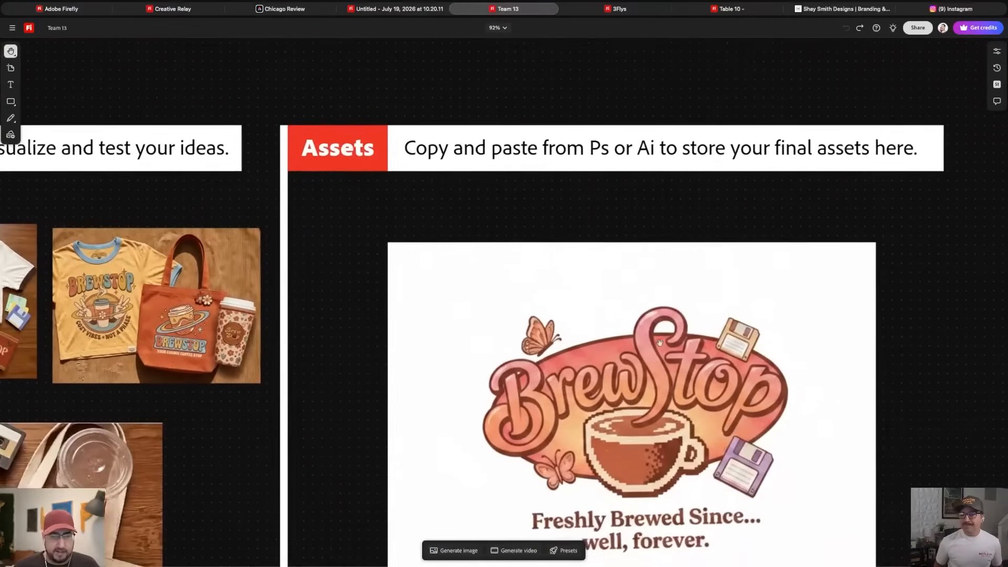
scroll(692, 299, down, 5)
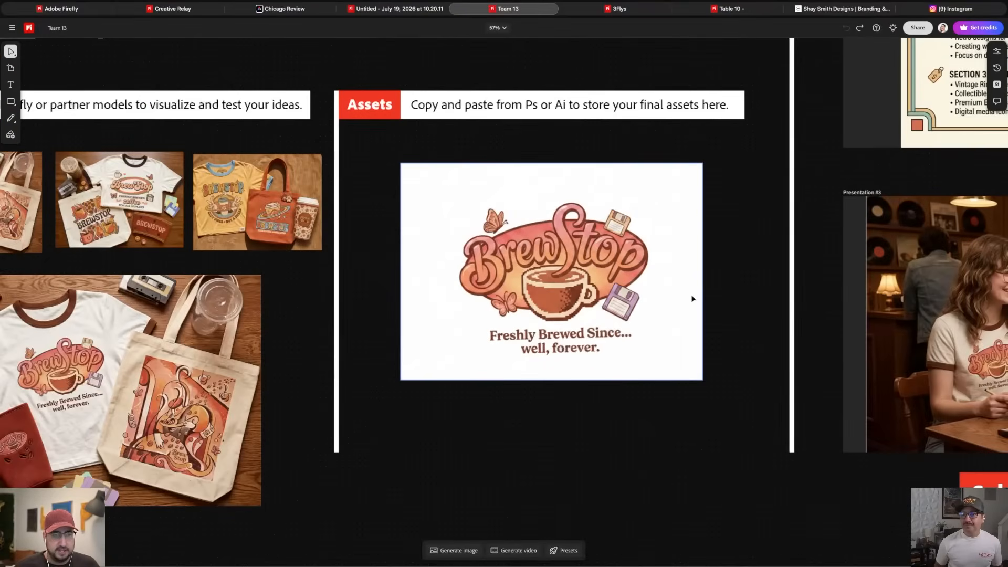
- Examine the board's three presentation frames: the retro merch plan slide, the café scene and the Presentation #1 video
scroll(760, 235, right, 5)
scroll(760, 234, up, 3)
scroll(760, 235, up, 5)
scroll(760, 234, right, 3)
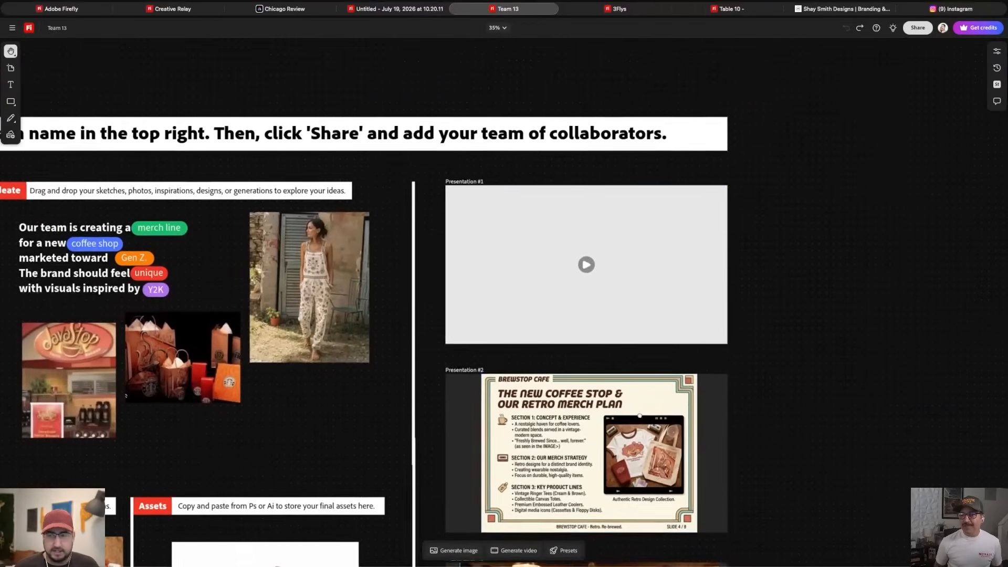
scroll(616, 315, down, 3)
scroll(616, 315, right, 2)
scroll(534, 317, up, 2)
scroll(534, 317, up, 5)
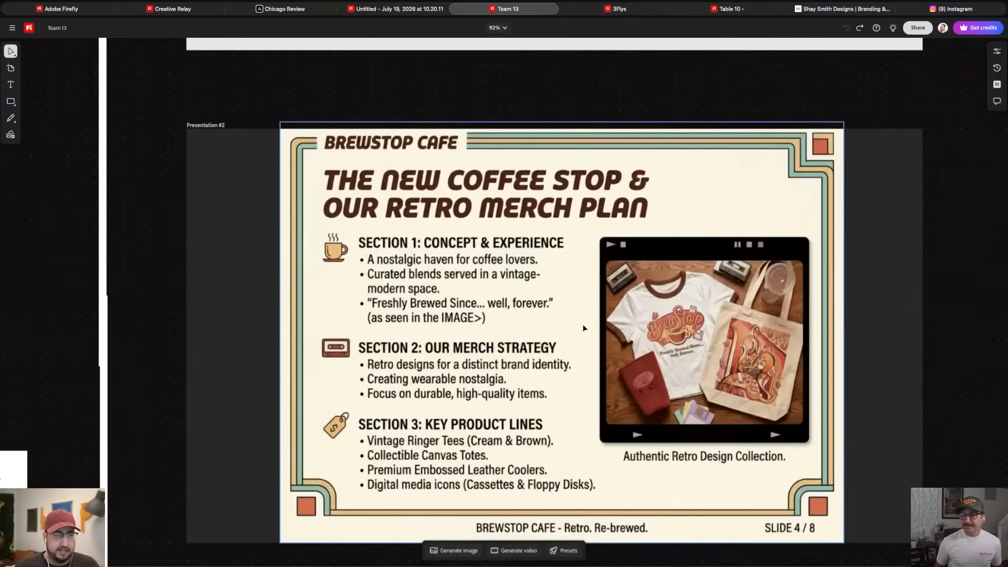
scroll(562, 289, down, 2)
scroll(562, 288, down, 8)
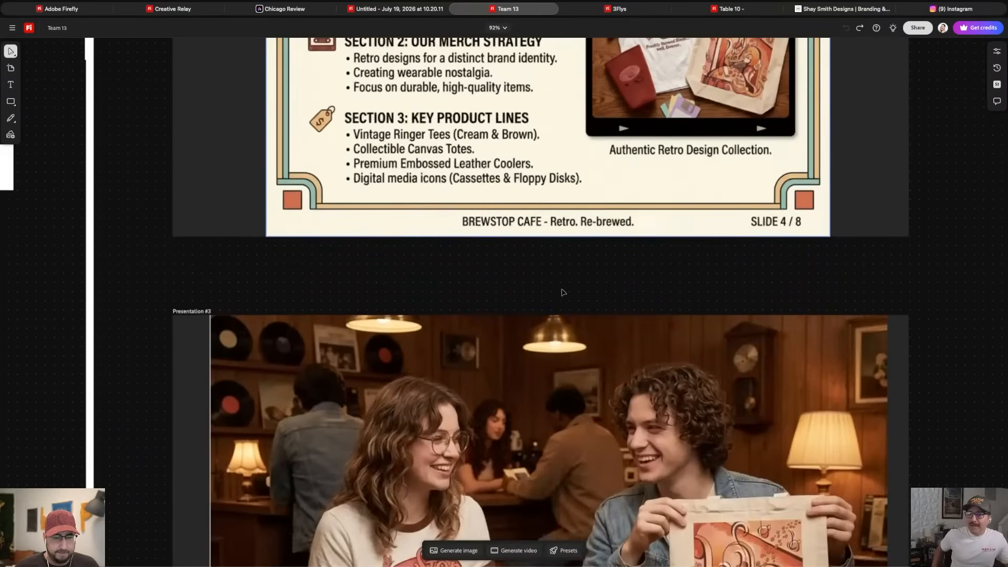
scroll(562, 292, down, 1)
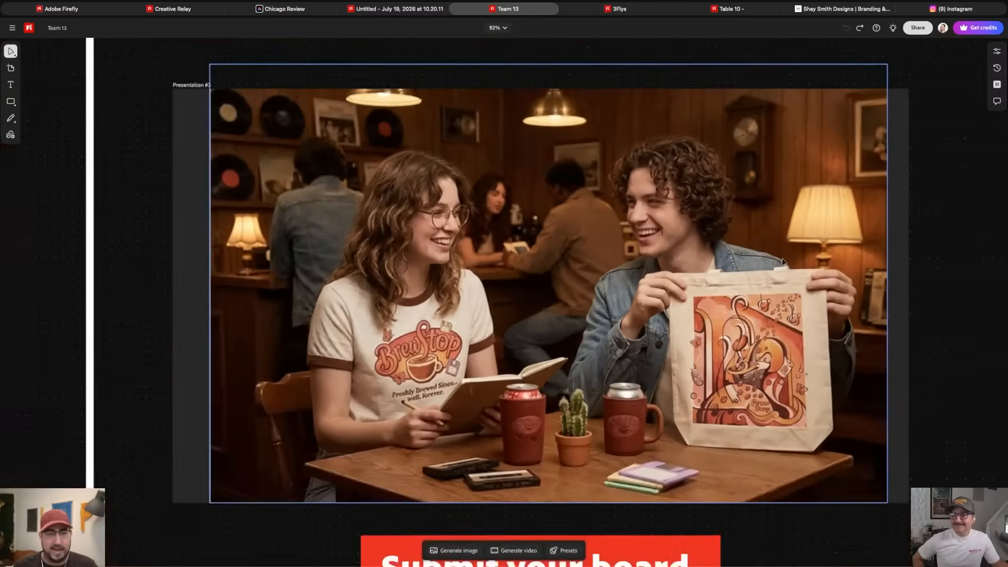
scroll(782, 262, down, 5)
scroll(740, 254, up, 15)
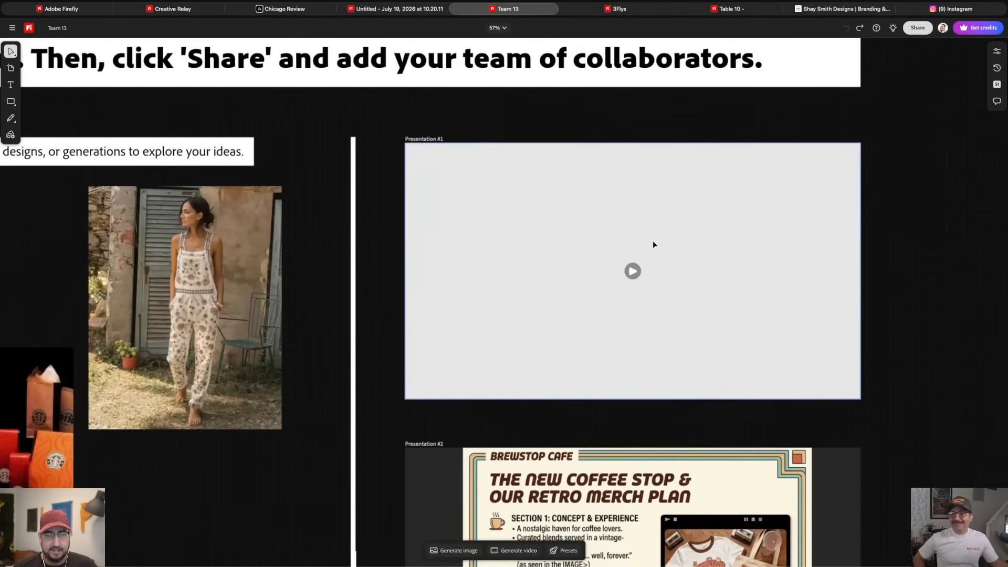
click(720, 241)
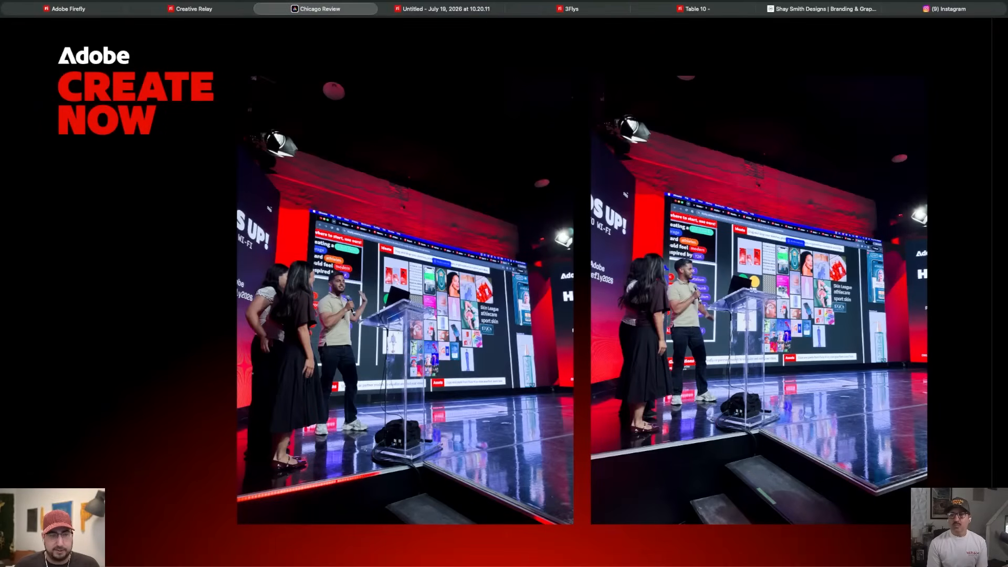
- Advance the Chicago Review slideshow to the next pair of event photos
key(Right)
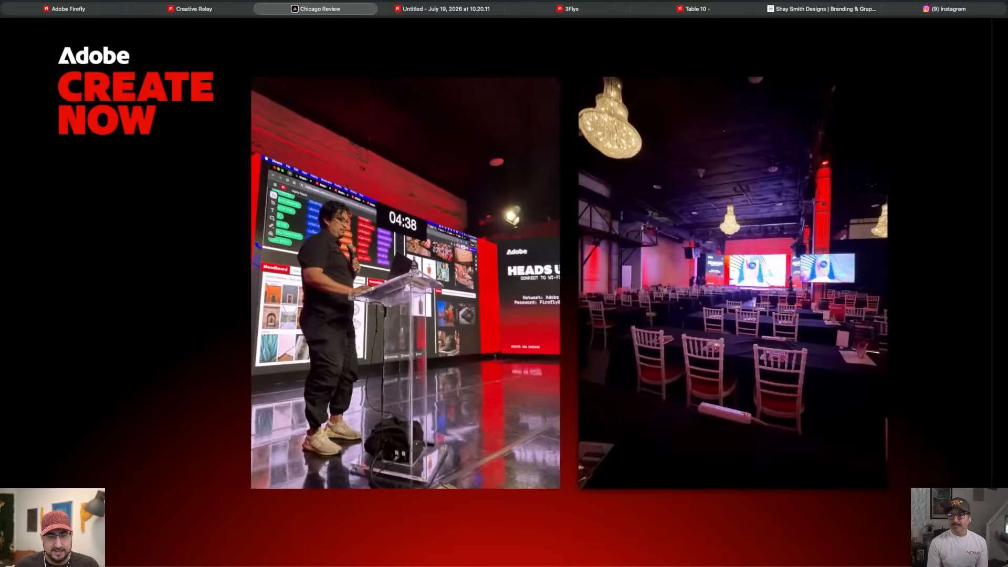
- Page back and forth through the Chicago Review slideshow's closing slides with the group selfie and on-stage event photos
key(Right)
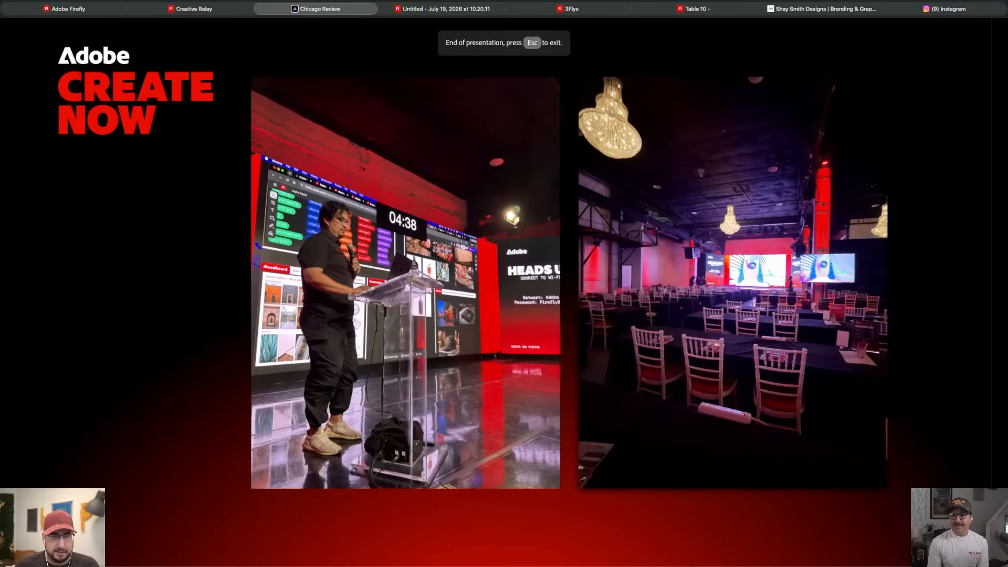
key(Left)
key(Left)
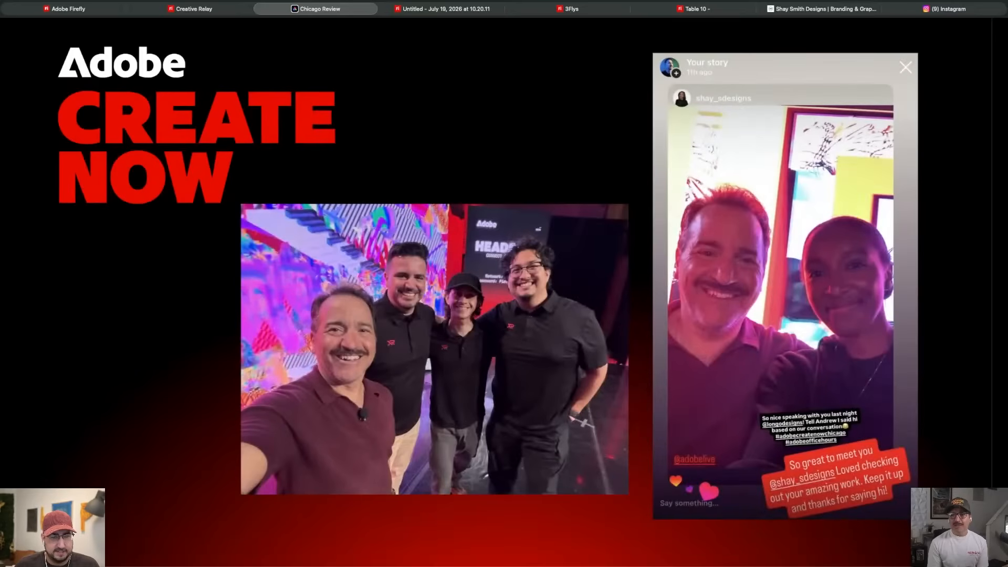
key(Right)
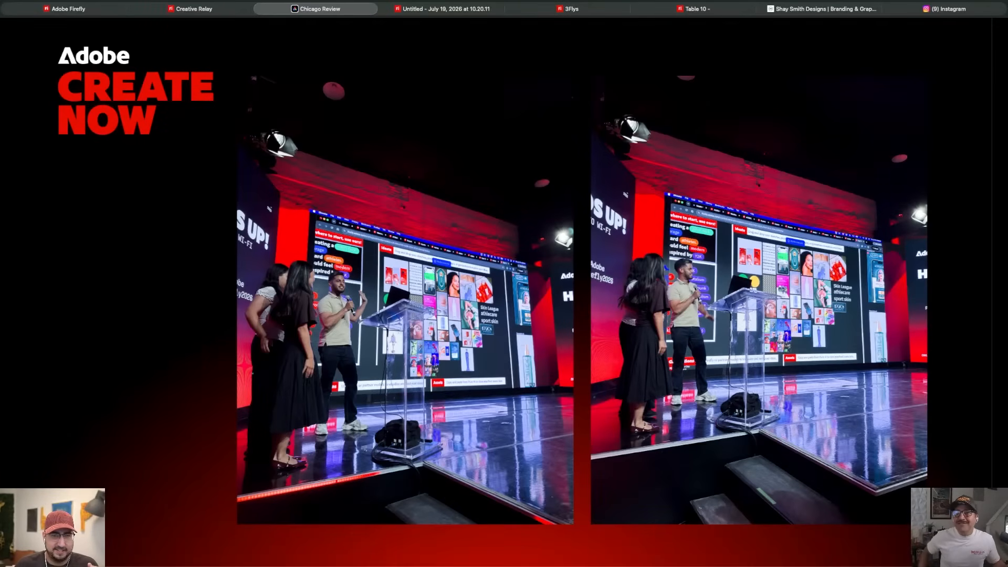
key(Right)
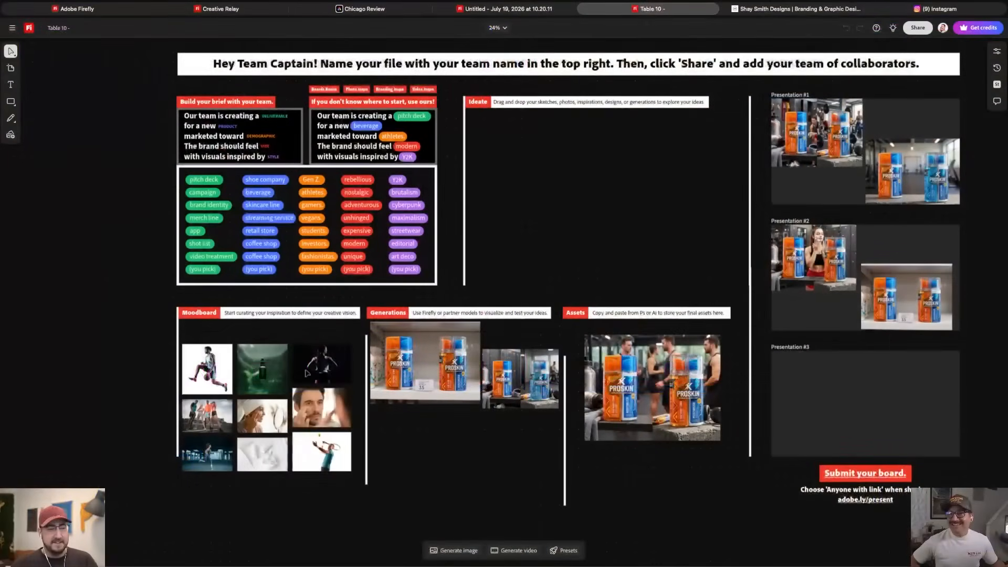
- Examine the Table 10 board's Moodboard images of athletes, facial skincare and product bottles
scroll(292, 397, up, 5)
scroll(293, 398, up, 2)
key(space)
drag(406, 294, 629, 164)
scroll(431, 292, up, 2)
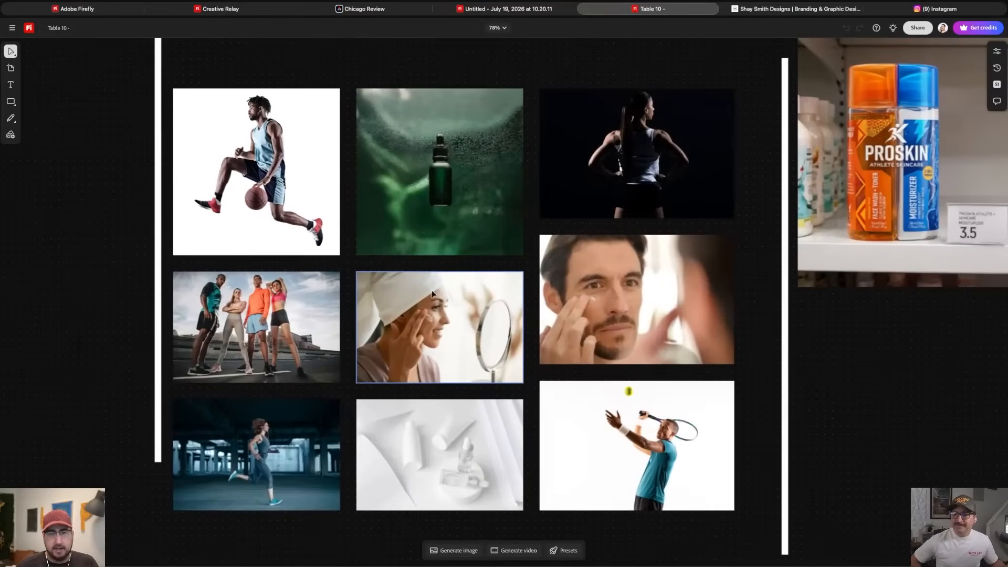
scroll(442, 283, up, 1)
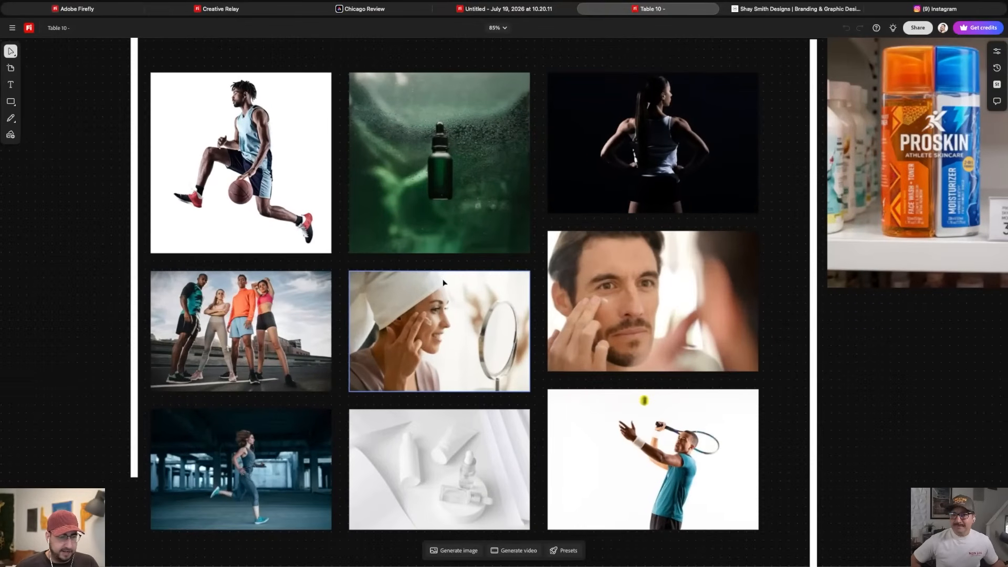
click(259, 182)
click(411, 174)
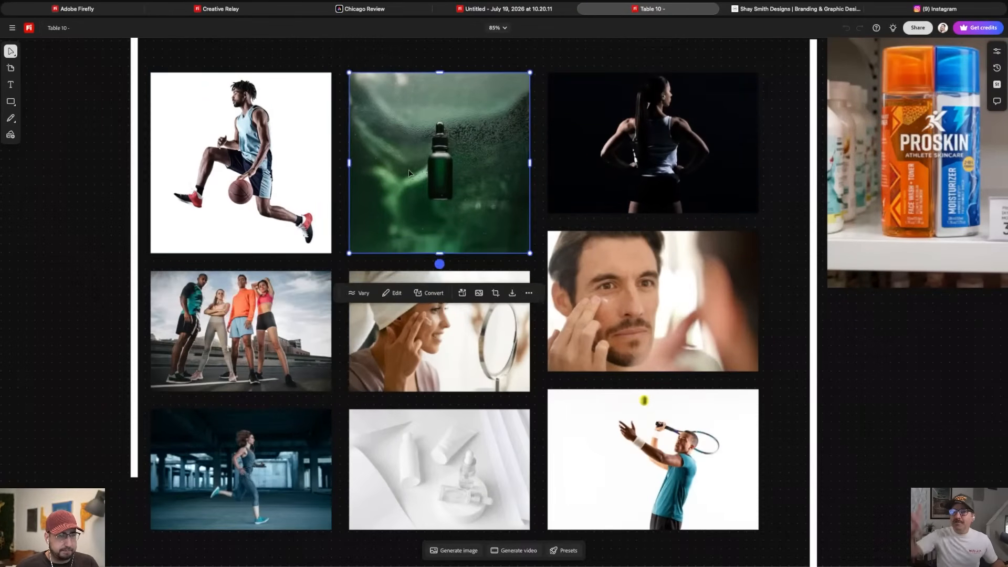
click(642, 172)
drag(642, 172, 416, 222)
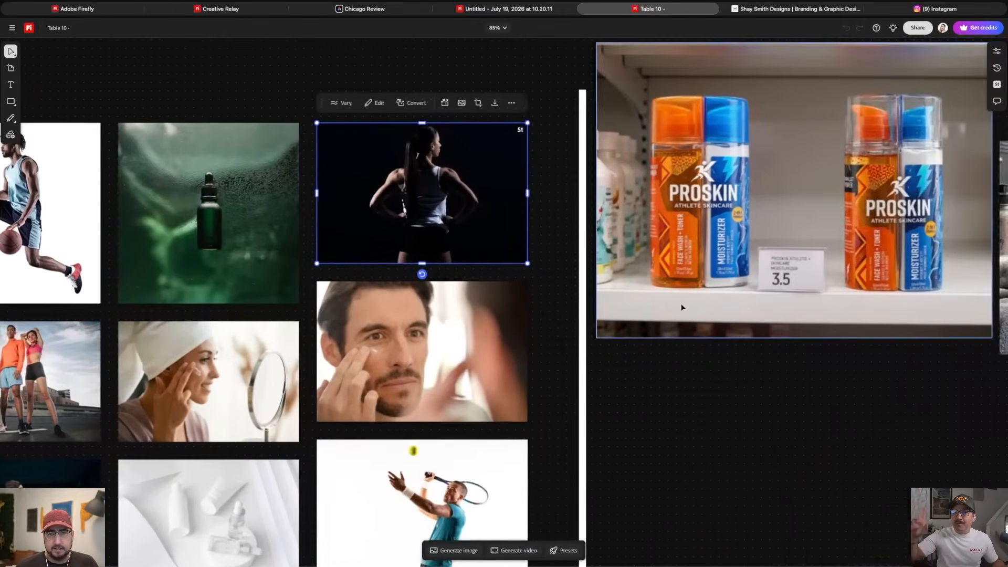
- Inspect the store-shelf mockup of the PROSKIN bottles in the Generations section up close
scroll(740, 238, down, 10)
scroll(703, 299, down, 6)
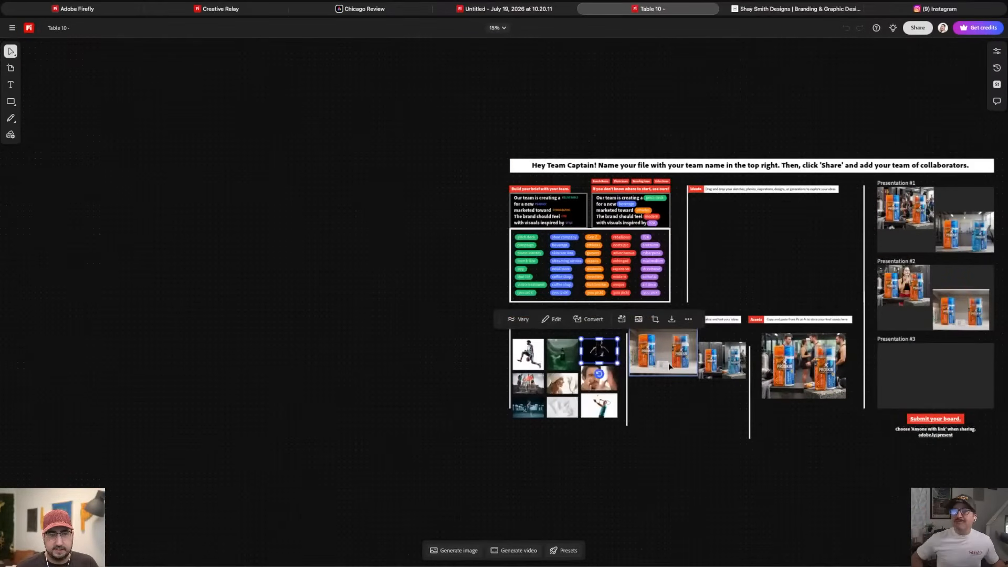
scroll(670, 363, right, 5)
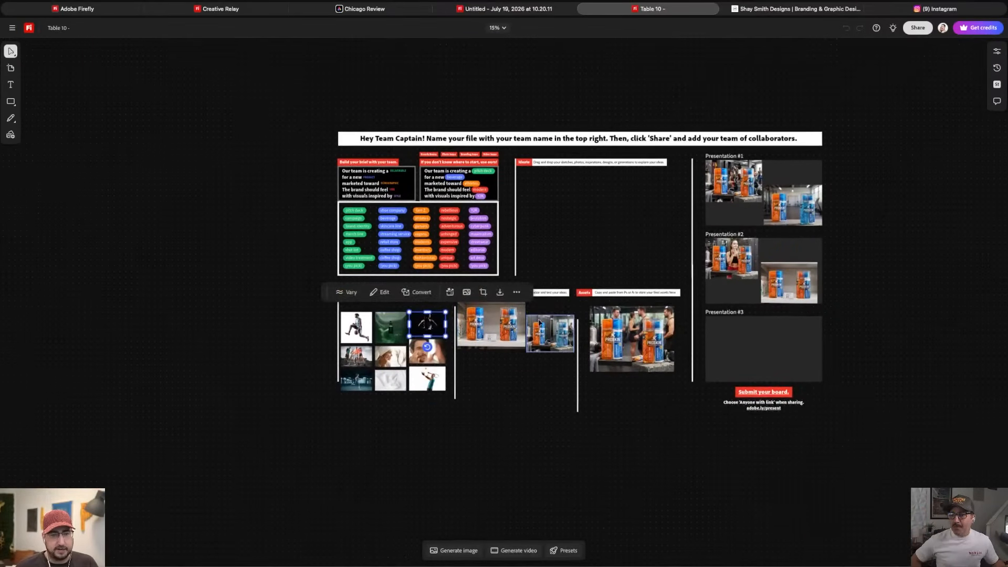
scroll(442, 341, up, 15)
scroll(438, 344, down, 5)
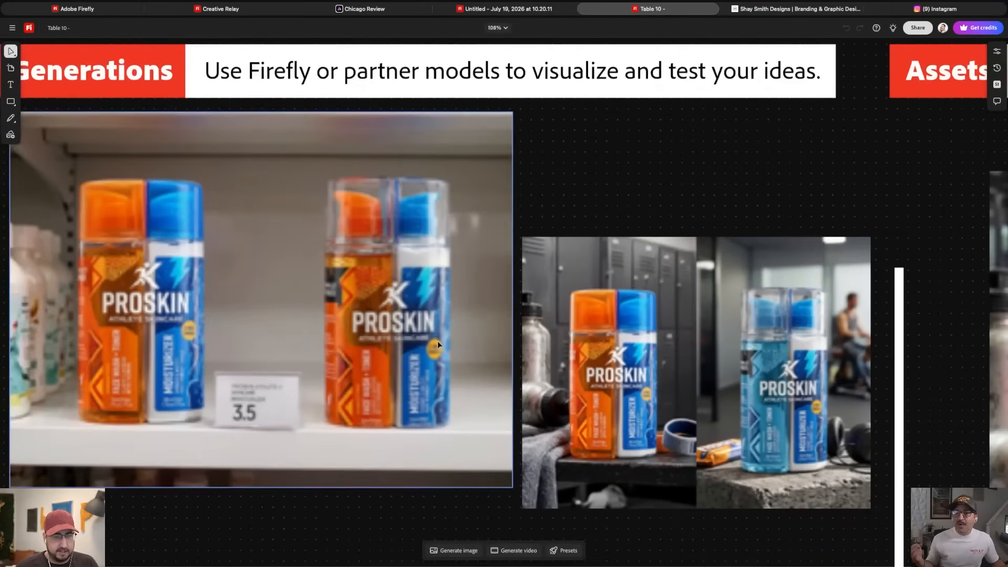
scroll(522, 286, up, 3)
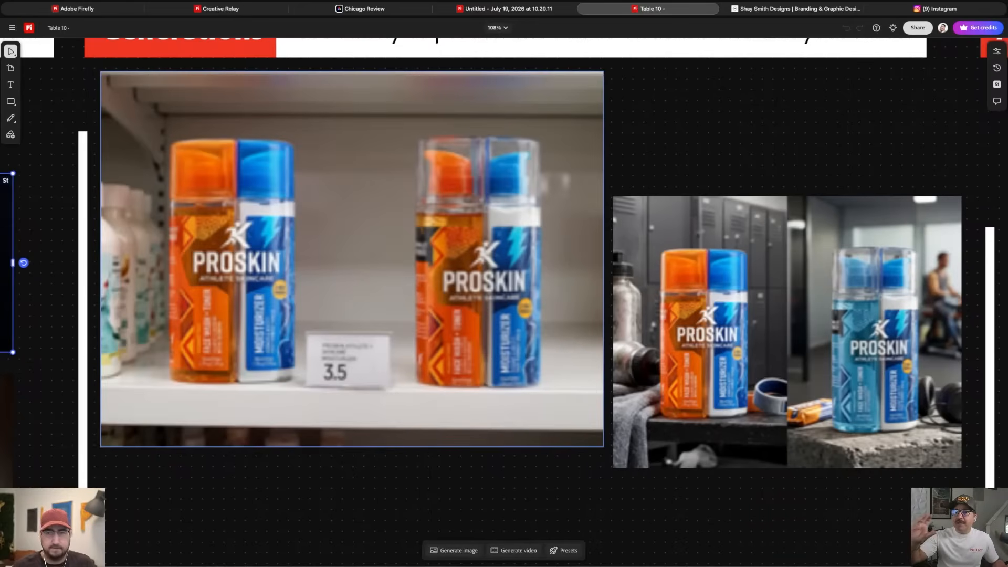
scroll(291, 269, left, 5)
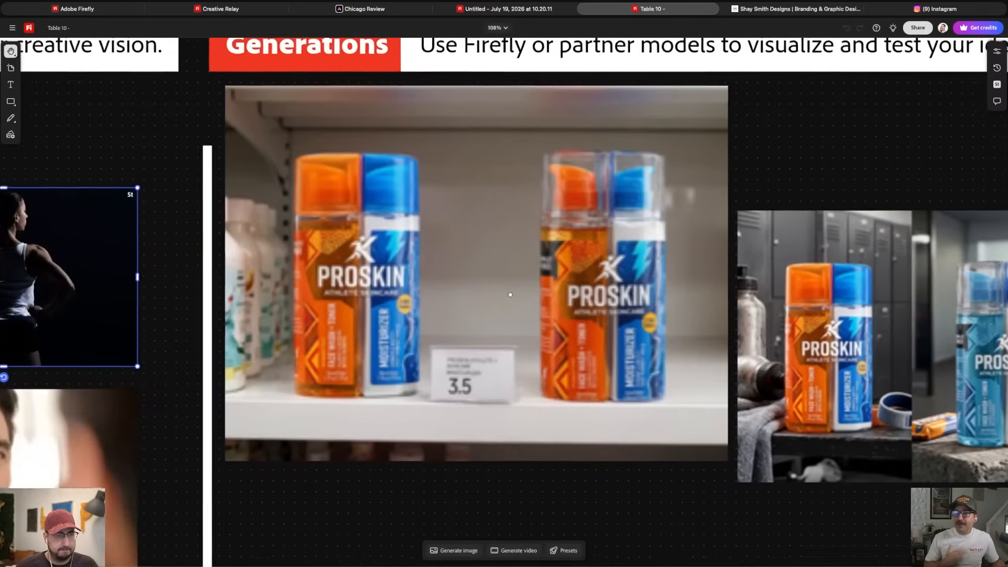
scroll(451, 301, up, 1)
click(479, 289)
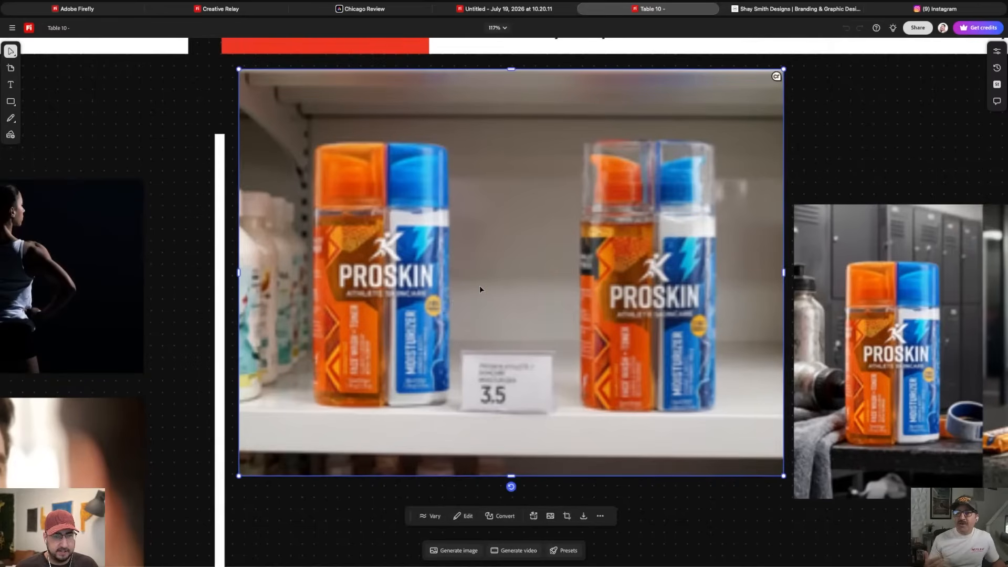
click(885, 144)
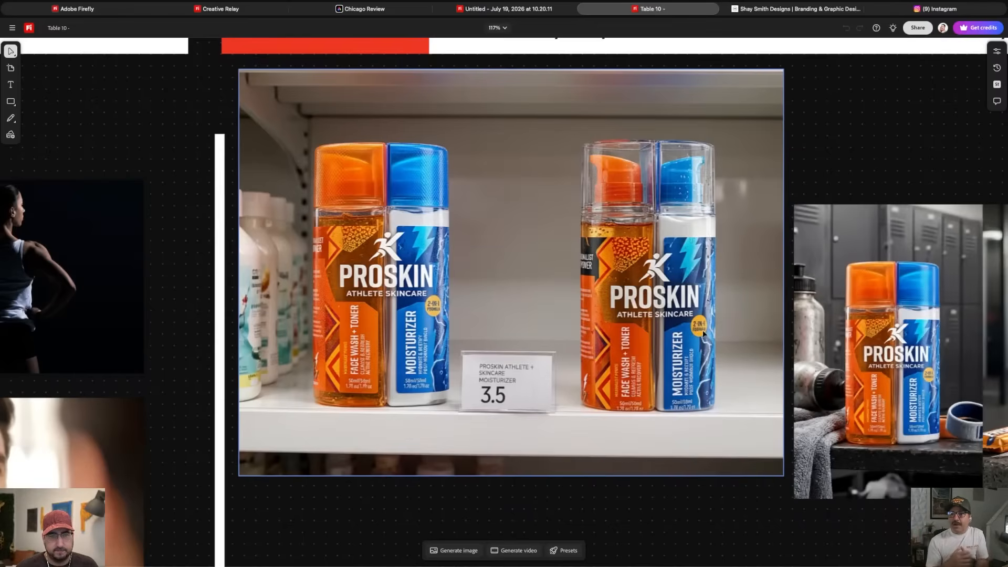
- Compare the locker-room PROSKIN generation with the gym scene of athletes behind the bottles in the Assets section
drag(715, 339, 508, 323)
drag(735, 313, 570, 291)
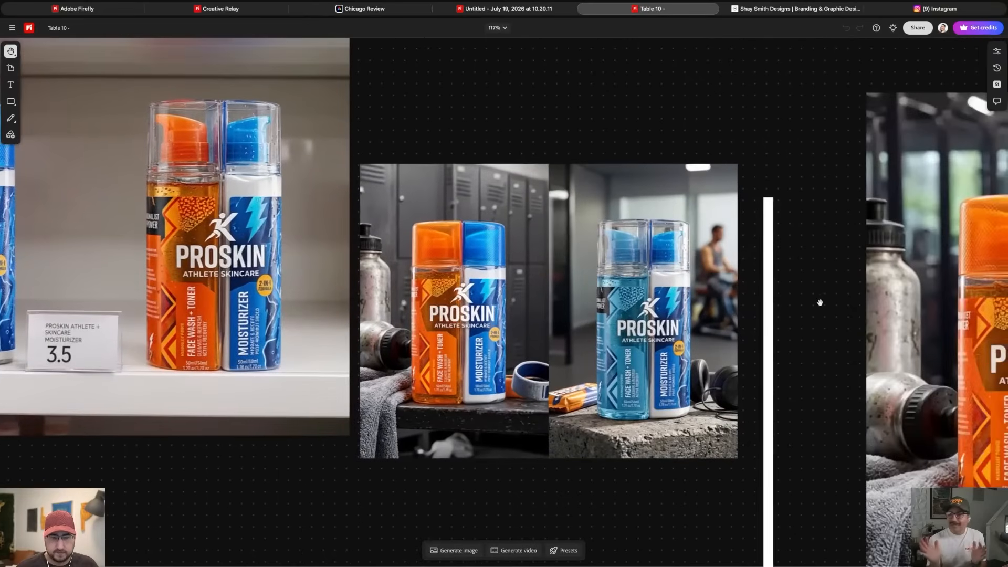
drag(820, 303, 399, 286)
drag(705, 292, 529, 290)
drag(698, 262, 511, 299)
drag(693, 241, 651, 286)
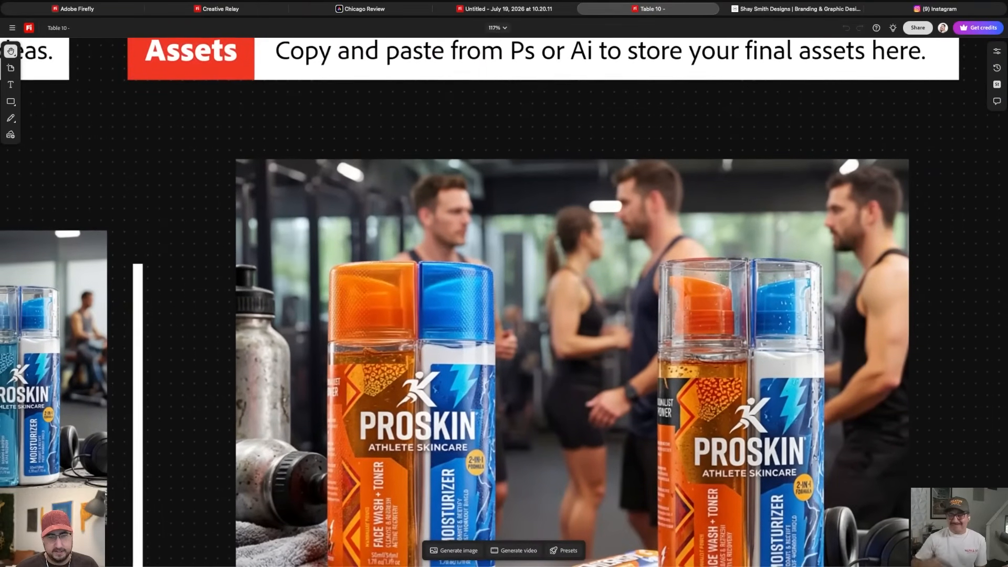
drag(635, 285, 637, 269)
key(v)
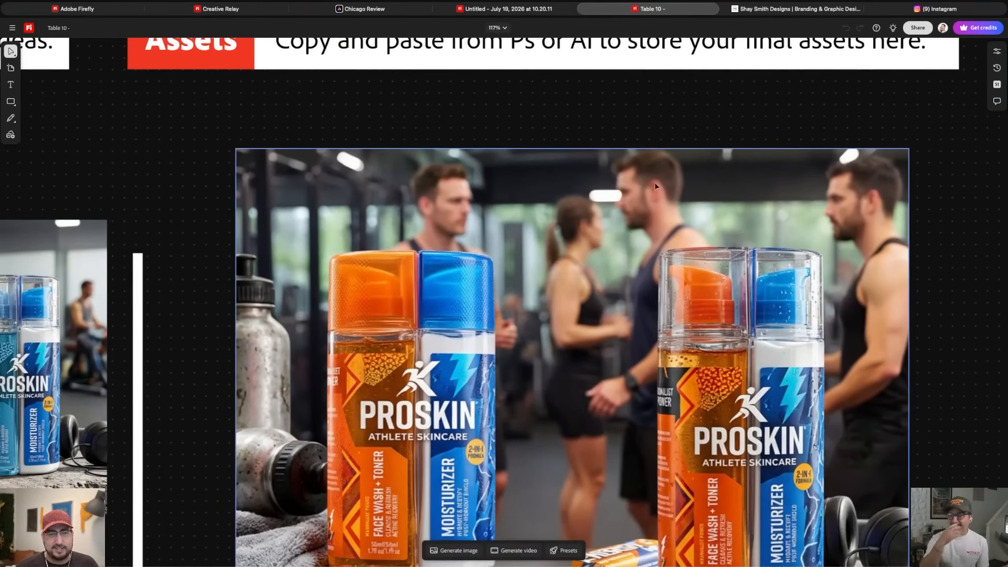
- Review the PROSKIN images placed in the Presentation #1 and Presentation #2 frames
scroll(624, 297, down, 10)
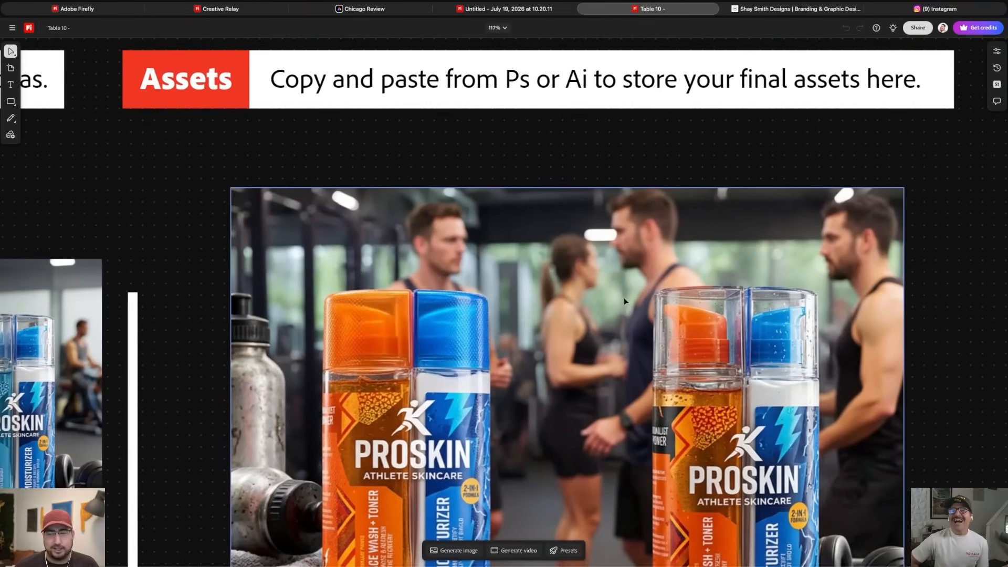
scroll(624, 297, right, 6)
scroll(624, 297, up, 4)
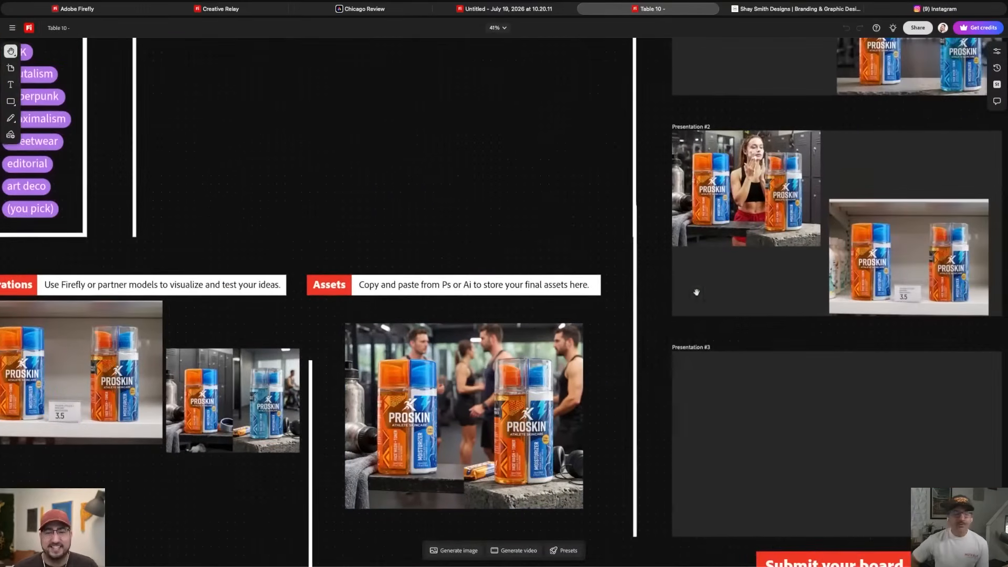
scroll(637, 415, up, 3)
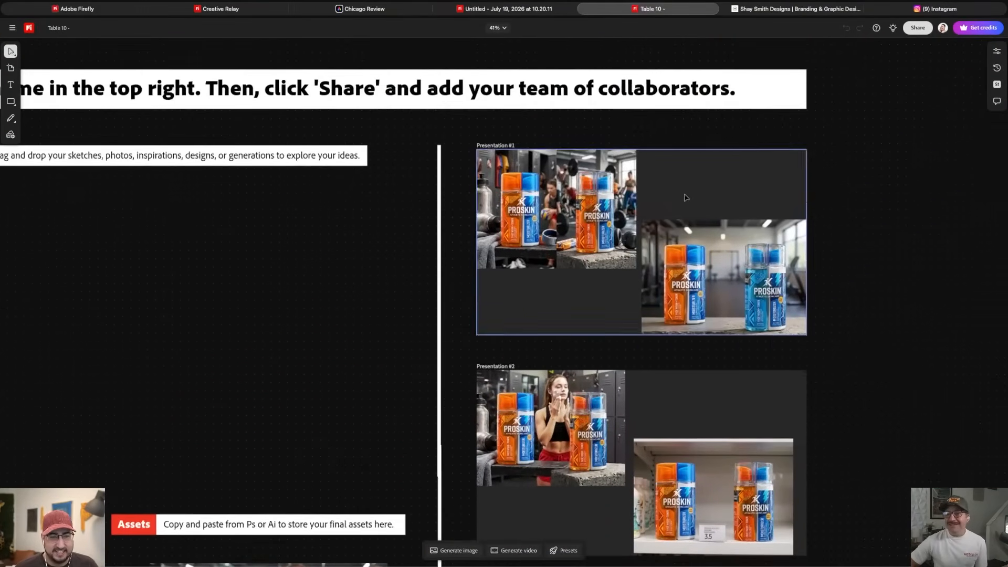
scroll(682, 195, up, 5)
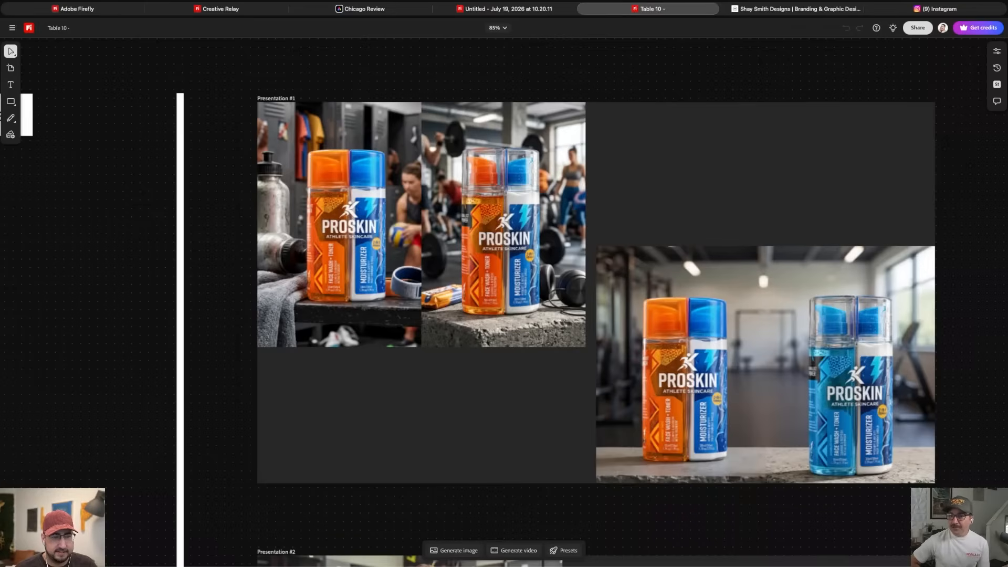
scroll(597, 289, down, 2)
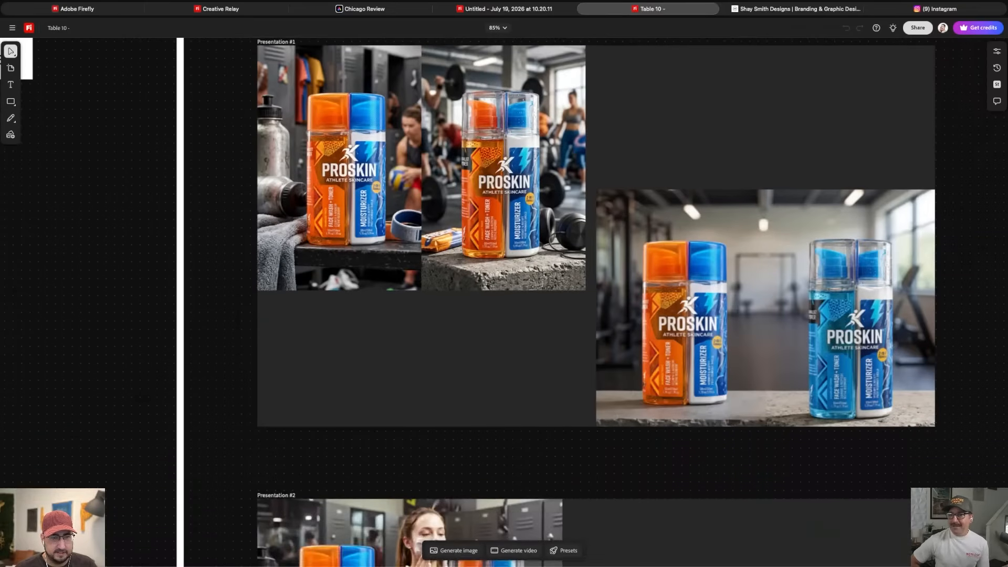
scroll(597, 288, down, 2)
scroll(597, 289, down, 10)
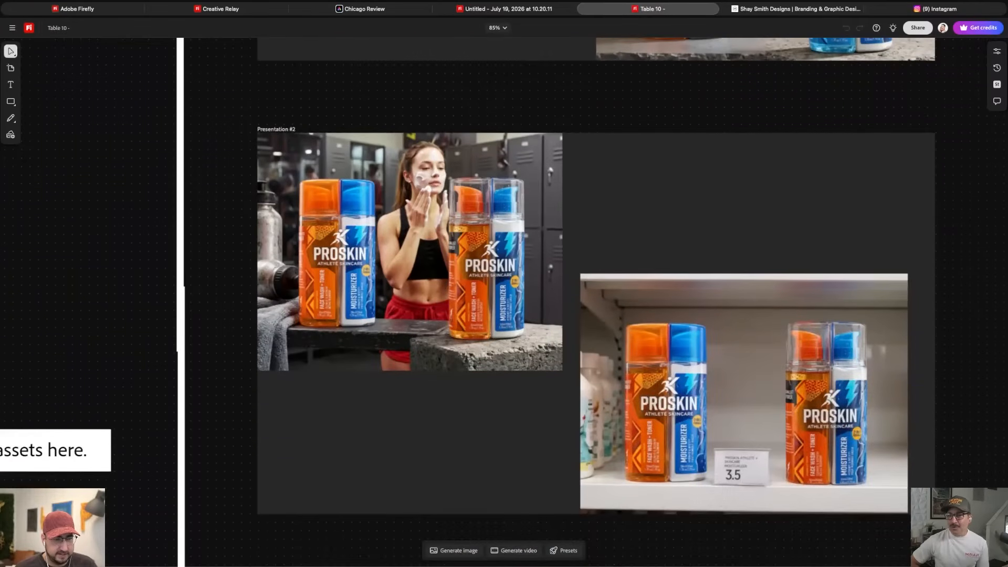
- Return to Presentation #1 and inspect the combined locker-room and gym product image in detail
scroll(598, 289, up, 9)
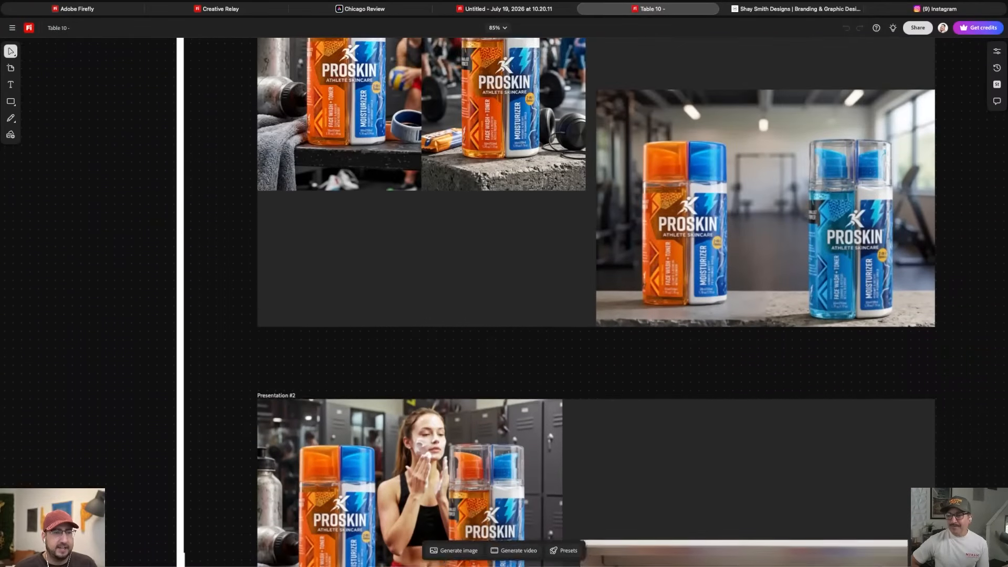
scroll(597, 289, up, 5)
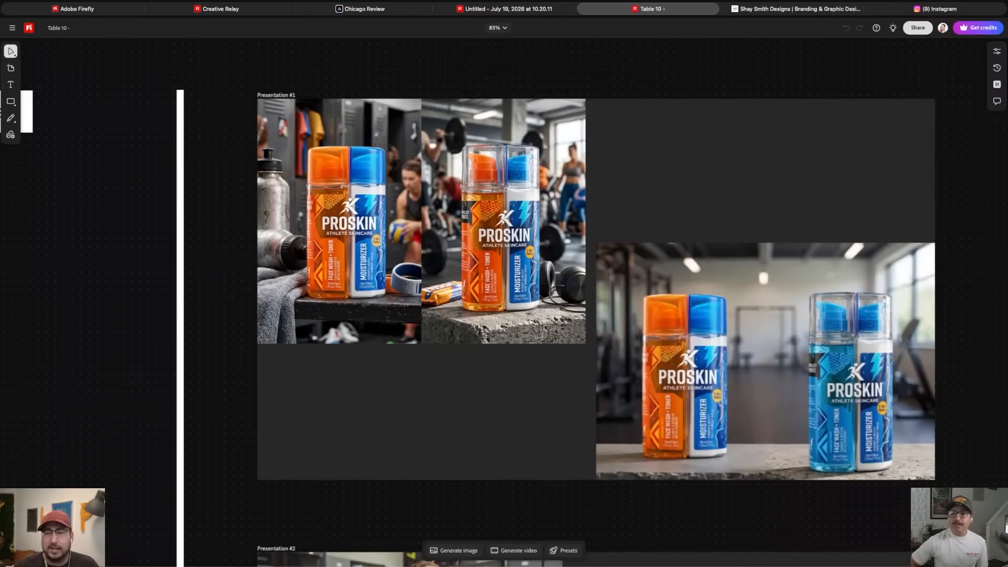
scroll(268, 149, up, 2)
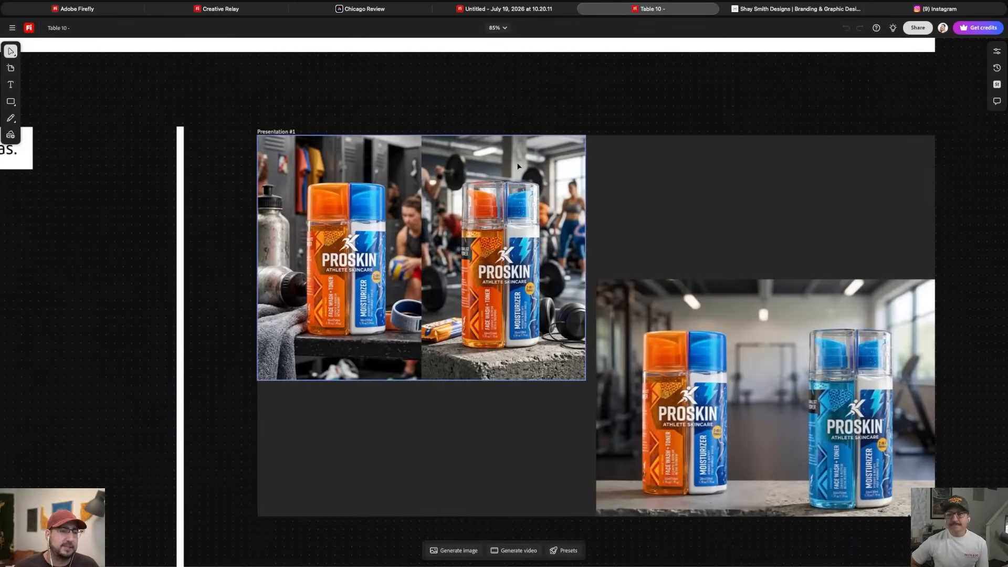
scroll(497, 162, up, 10)
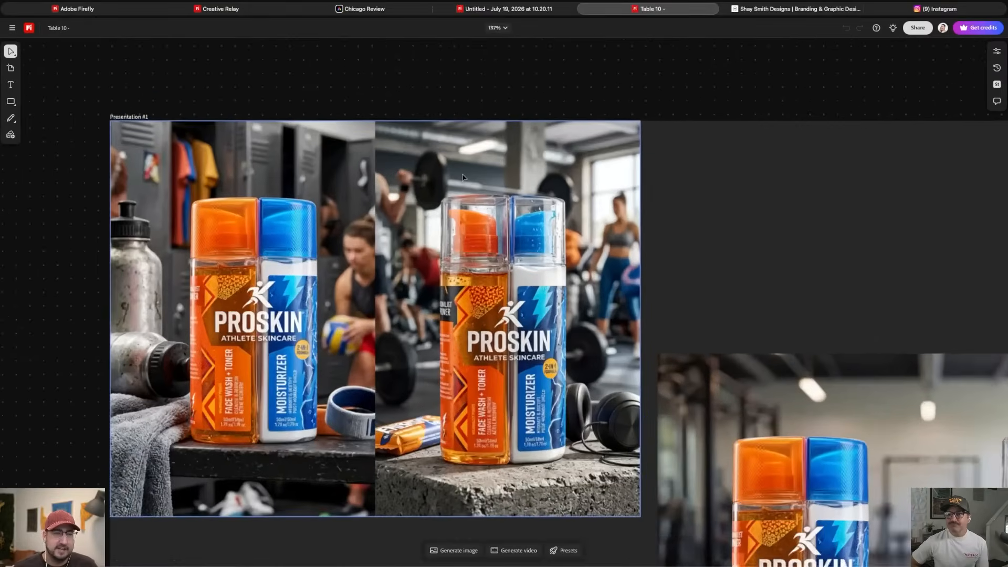
scroll(462, 178, up, 5)
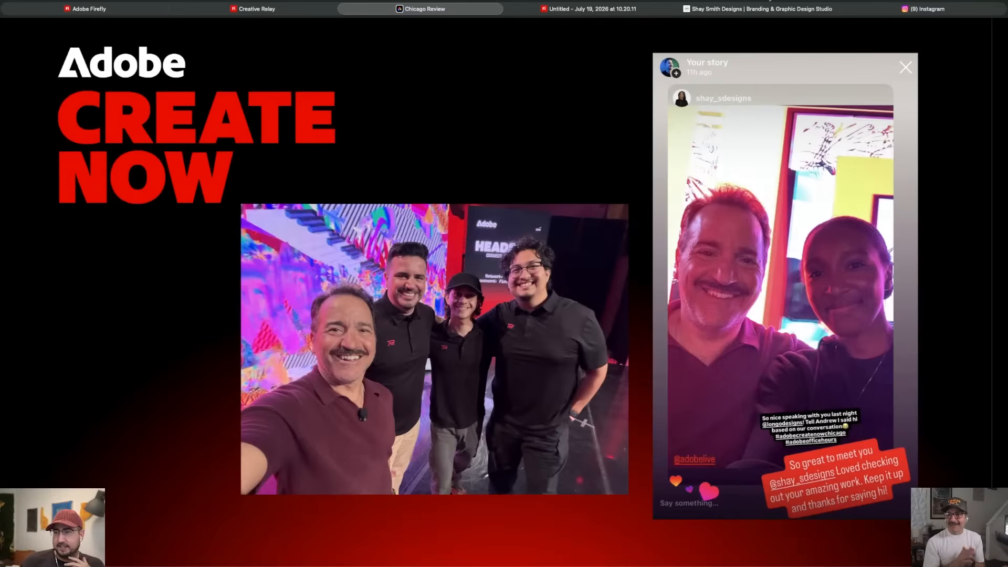
- Switch to the featured designer's studio website and look through its home page down to the footer
click(775, 7)
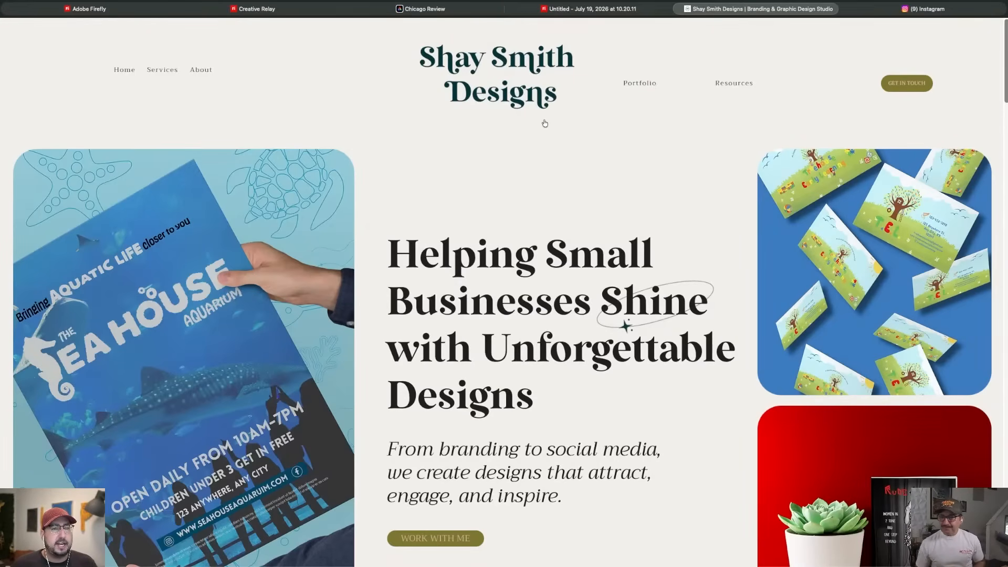
scroll(549, 128, down, 15)
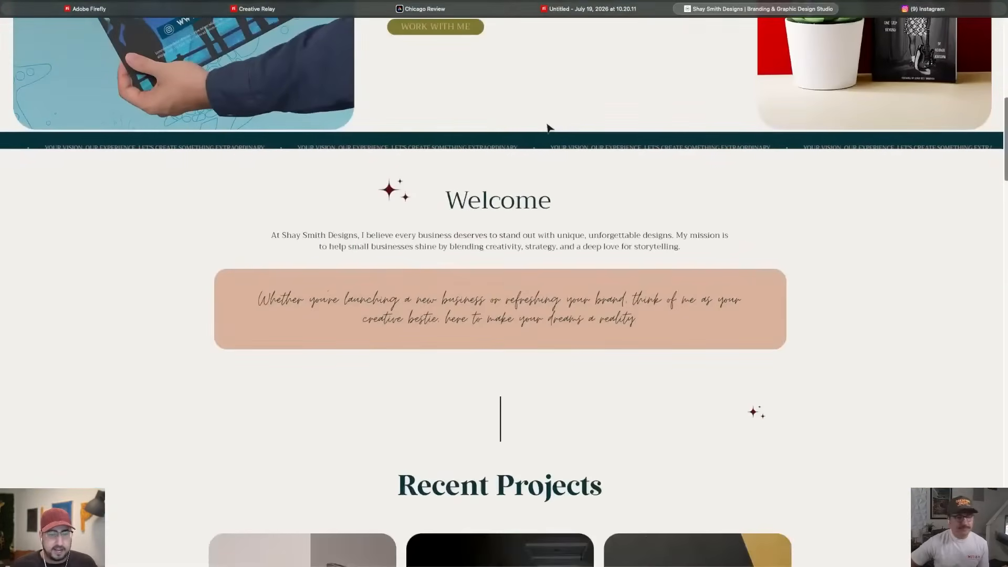
scroll(549, 128, down, 15)
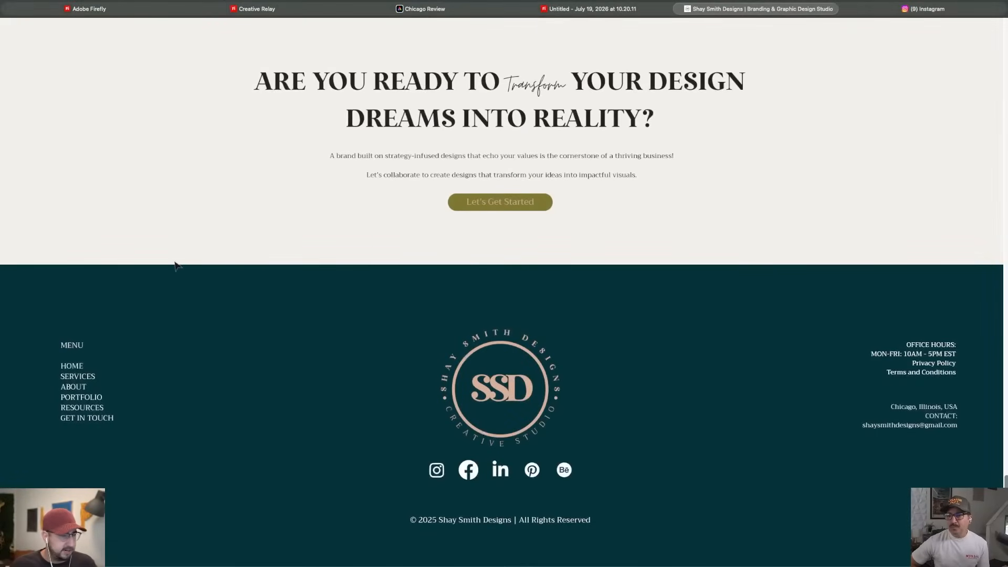
- Open the designer's Instagram profile from the website footer and browse the posts grid
click(436, 470)
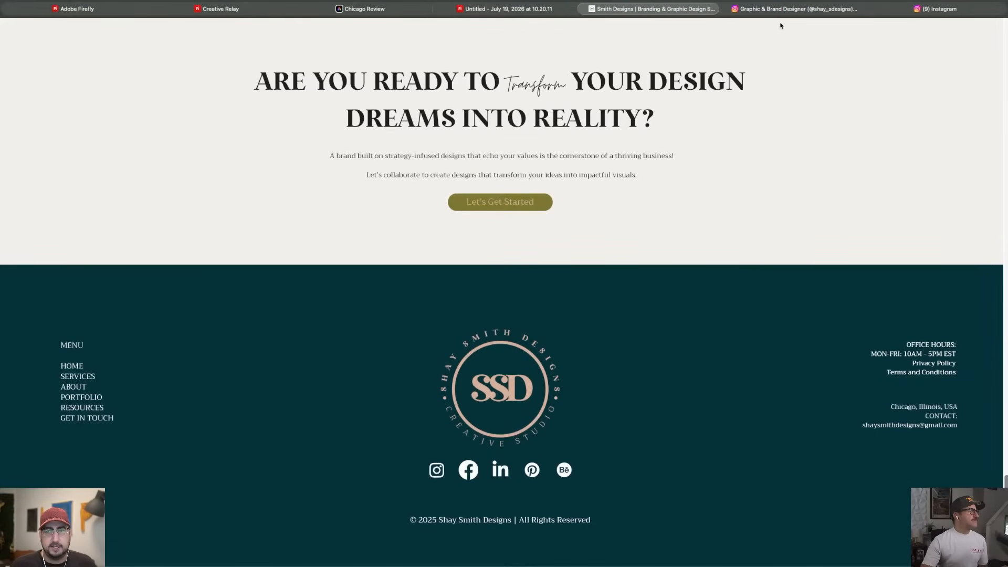
click(788, 9)
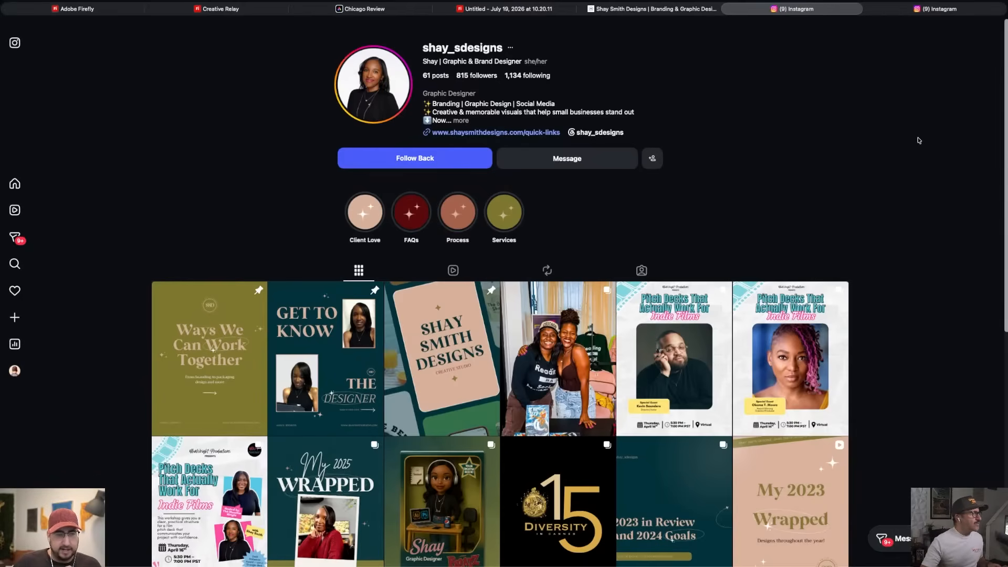
scroll(919, 140, down, 4)
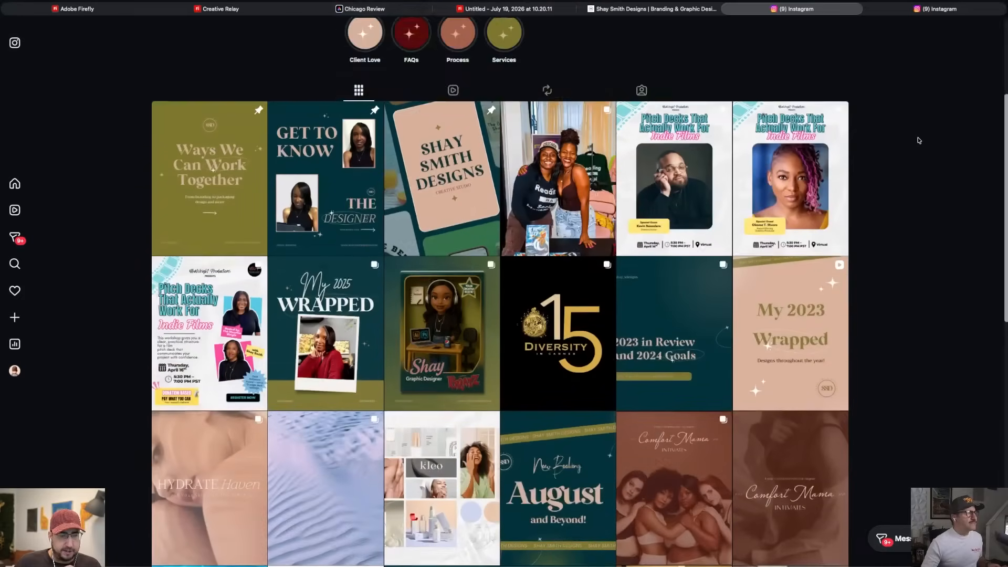
- Look further down the designer's Instagram posts grid through the older branding and logo posts
scroll(919, 141, down, 2)
scroll(919, 140, down, 6)
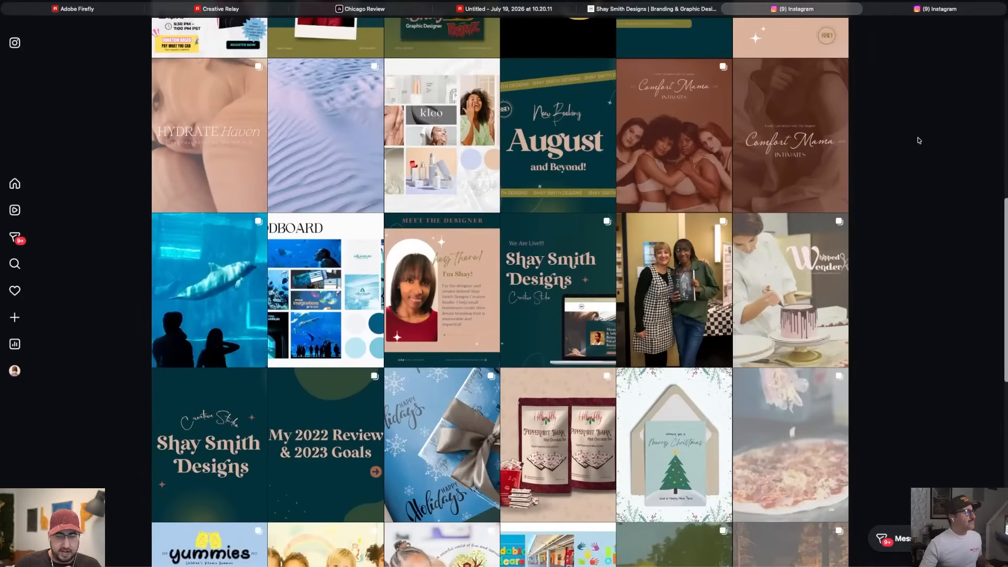
scroll(919, 141, down, 5)
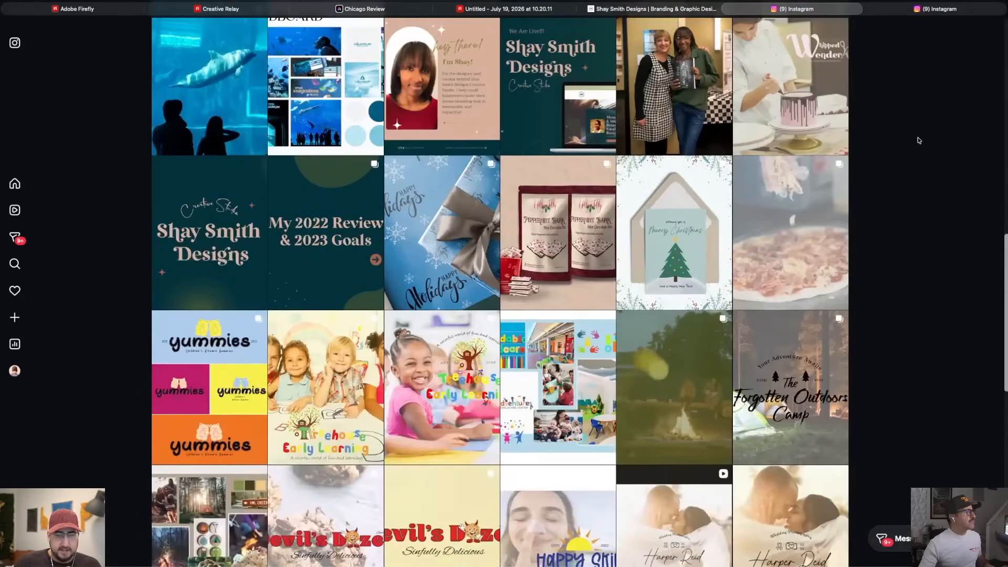
- Return to the designer's studio website, open its portfolio page and look through the whole project collection
click(685, 14)
scroll(646, 135, up, 15)
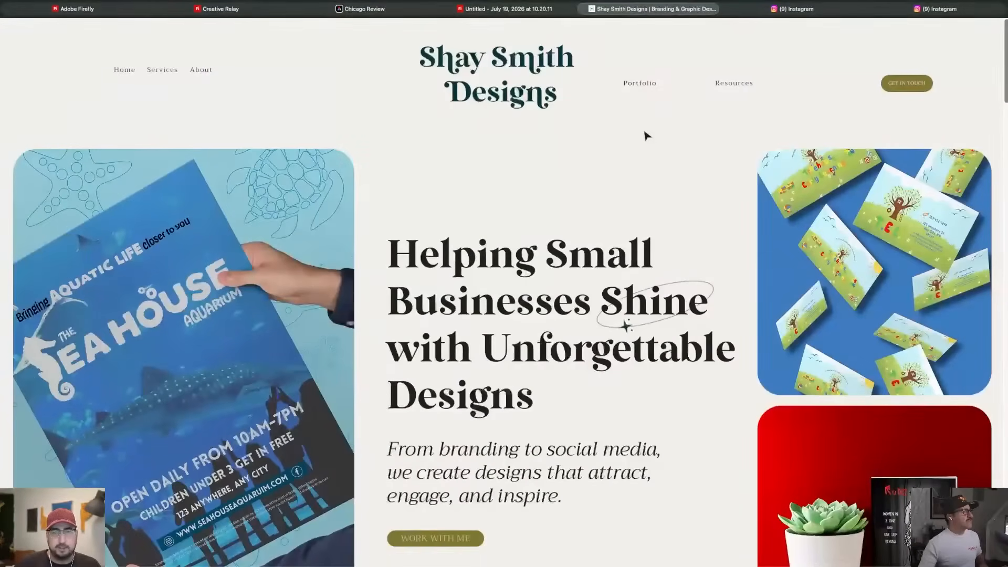
click(645, 92)
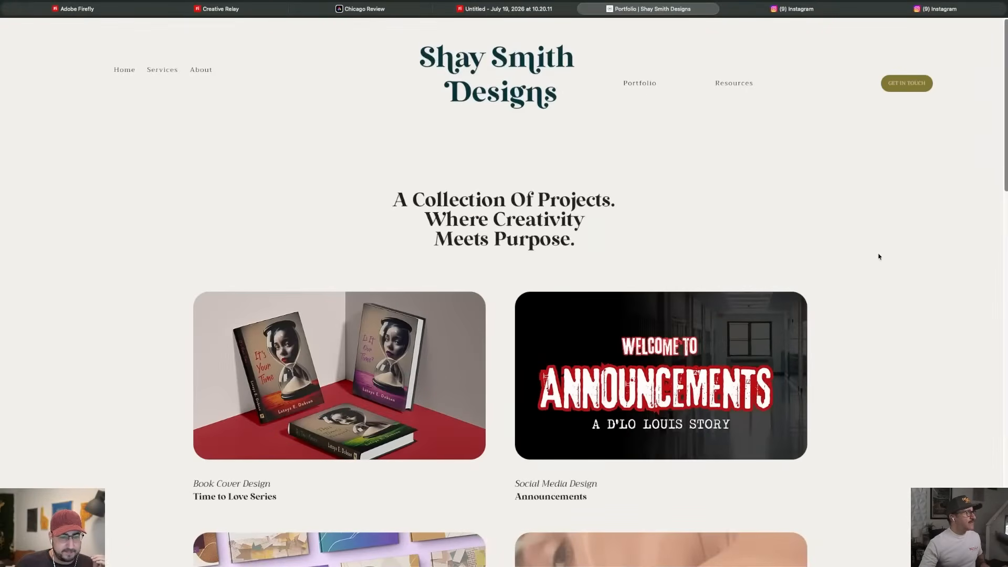
scroll(879, 257, down, 5)
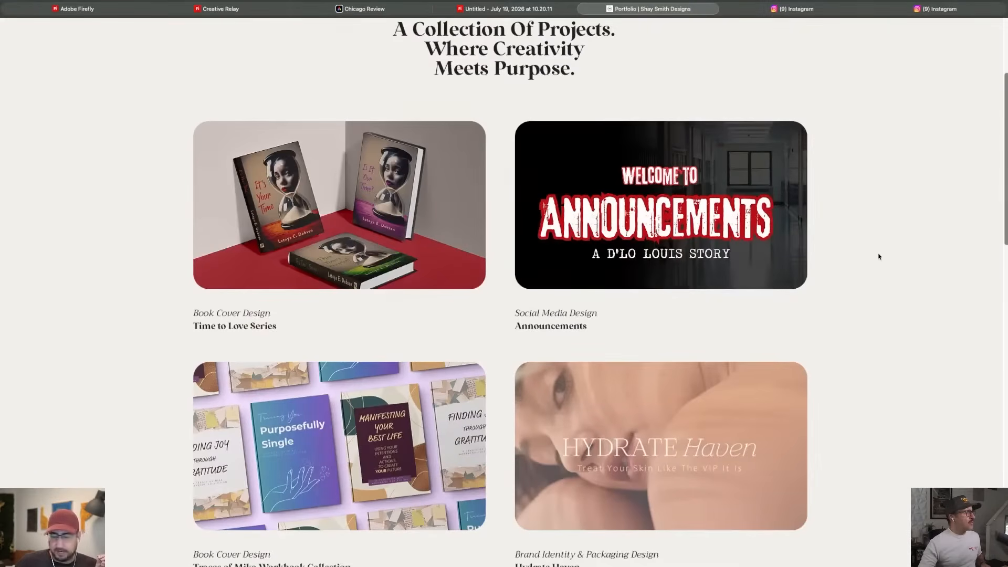
scroll(879, 257, down, 1)
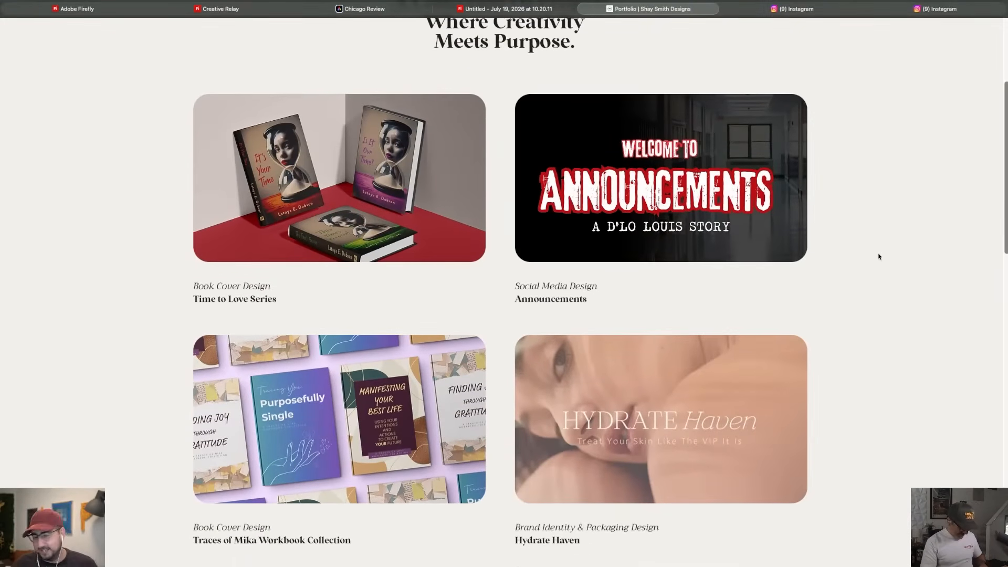
scroll(879, 257, down, 1)
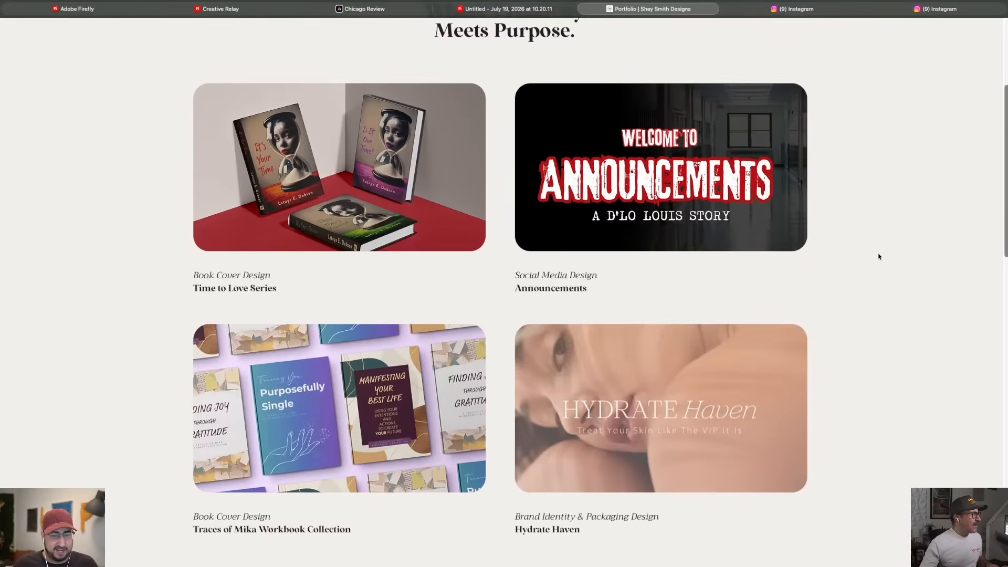
scroll(879, 257, down, 1)
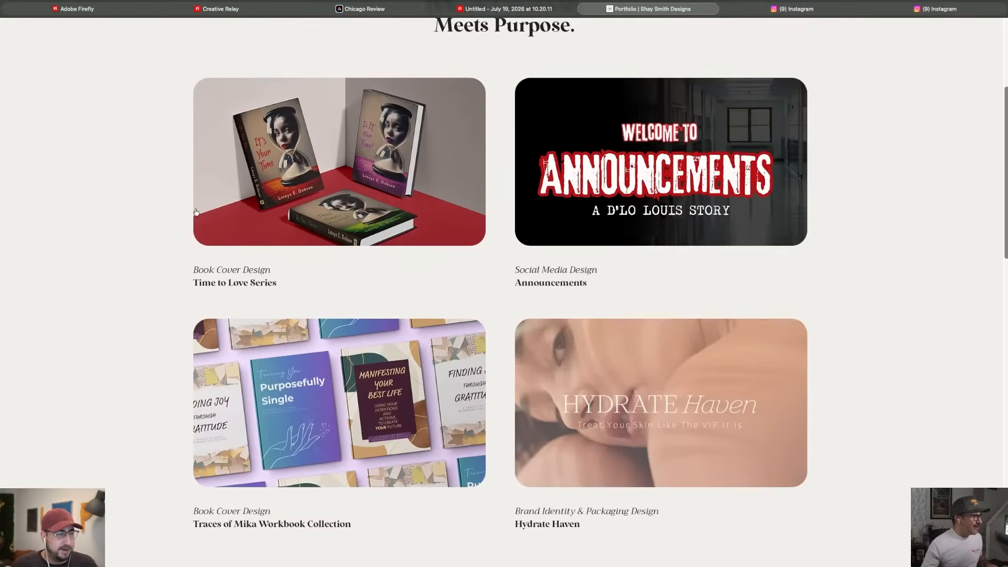
scroll(163, 219, down, 5)
scroll(163, 219, down, 5)
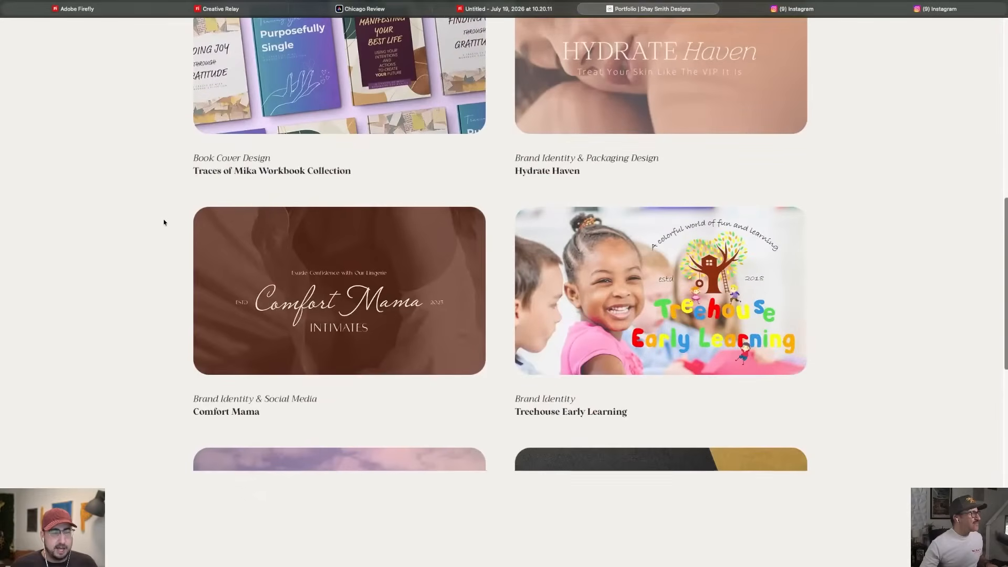
scroll(164, 222, down, 8)
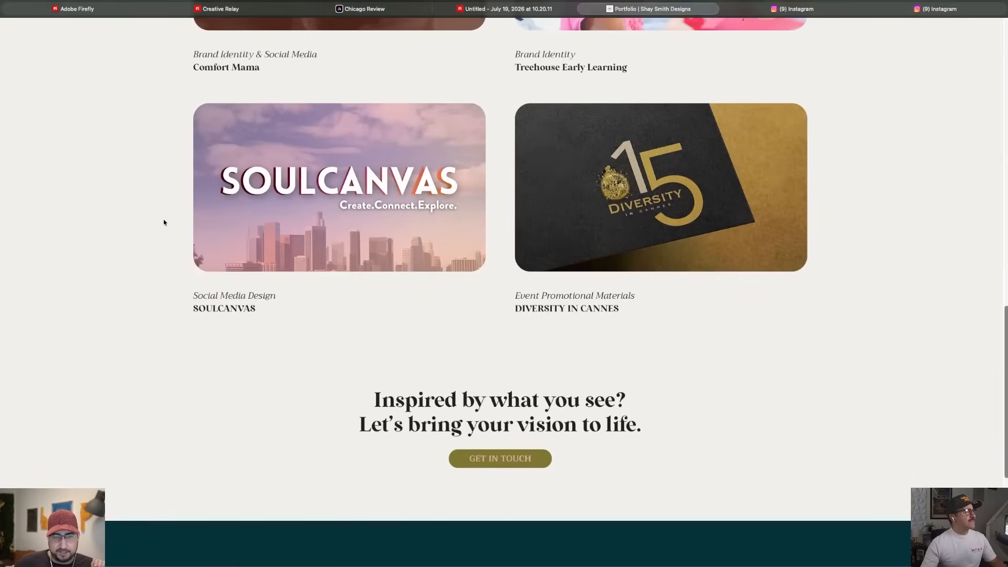
scroll(164, 222, up, 10)
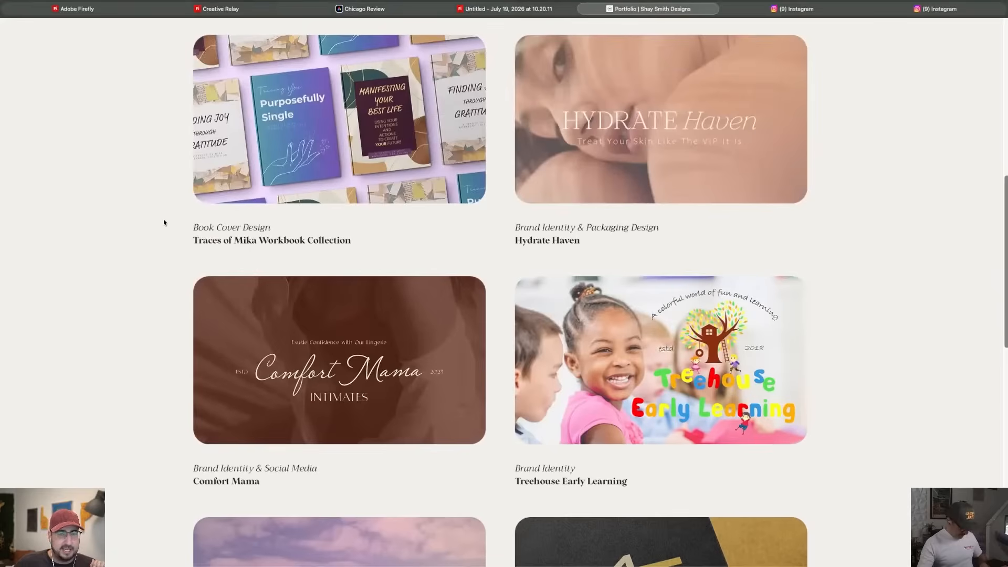
scroll(164, 222, up, 6)
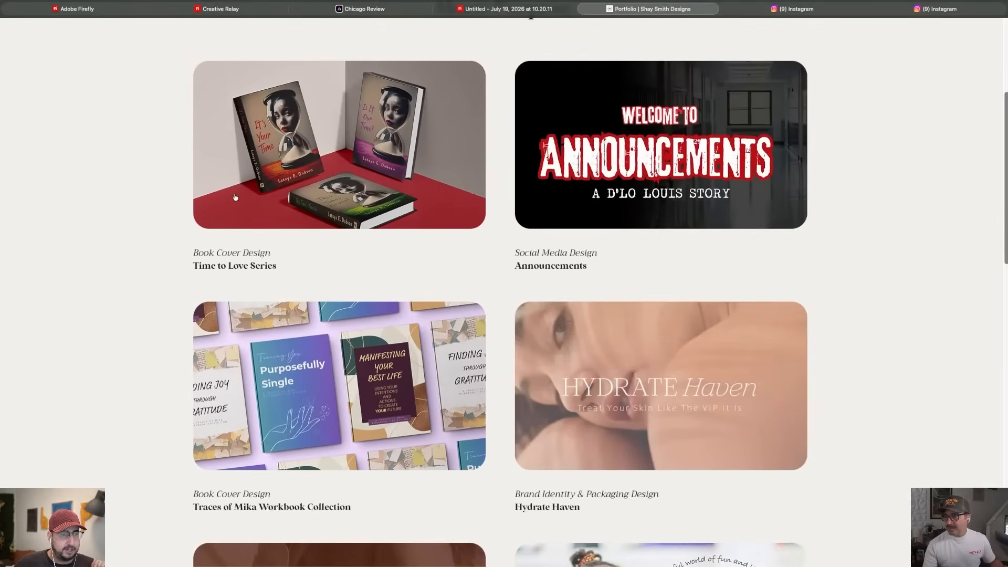
- Open the Time to Love Series book cover project and examine its hero image, description and three book mockups
click(378, 181)
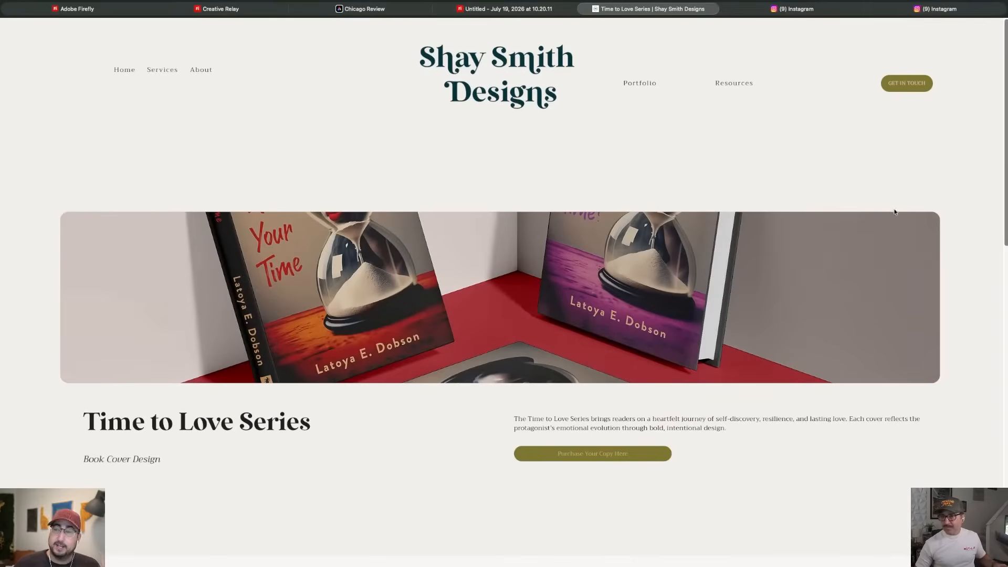
scroll(871, 217, down, 5)
scroll(870, 217, up, 5)
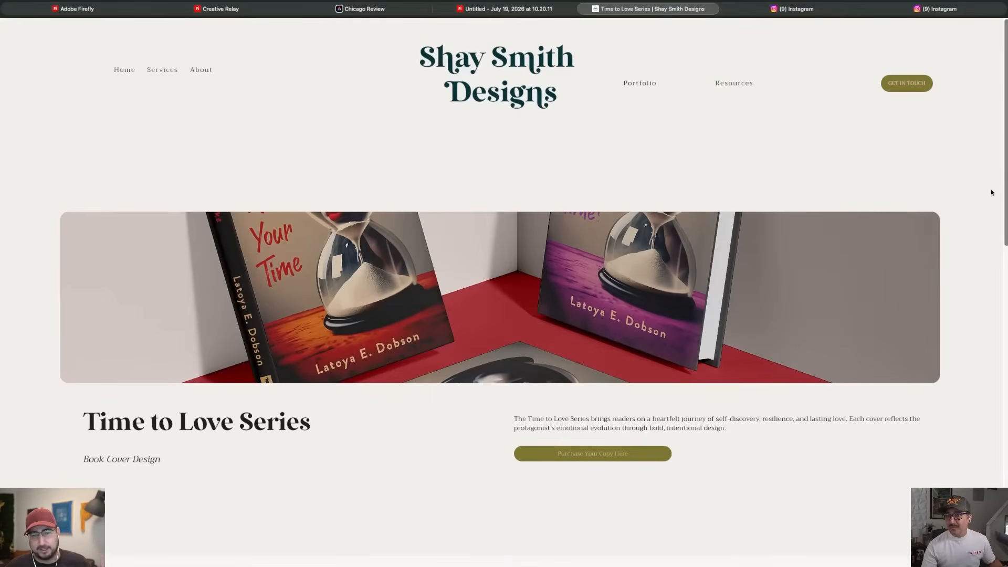
scroll(993, 192, down, 5)
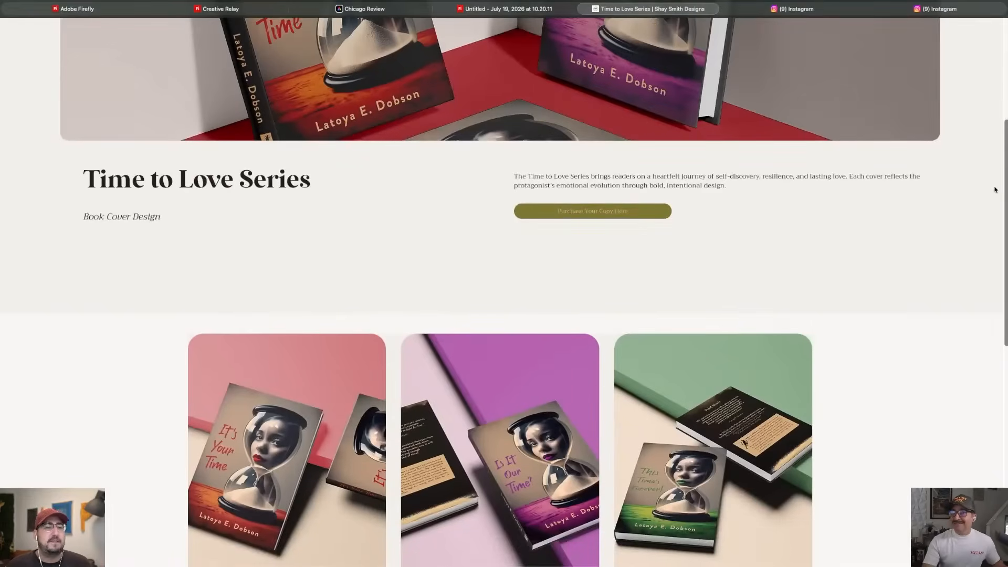
scroll(995, 189, up, 4)
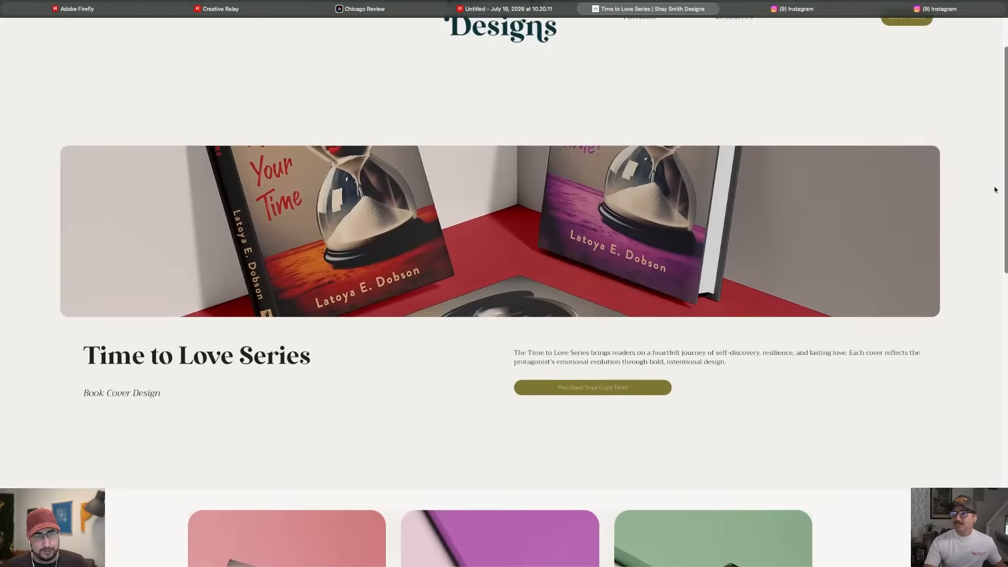
scroll(996, 190, down, 2)
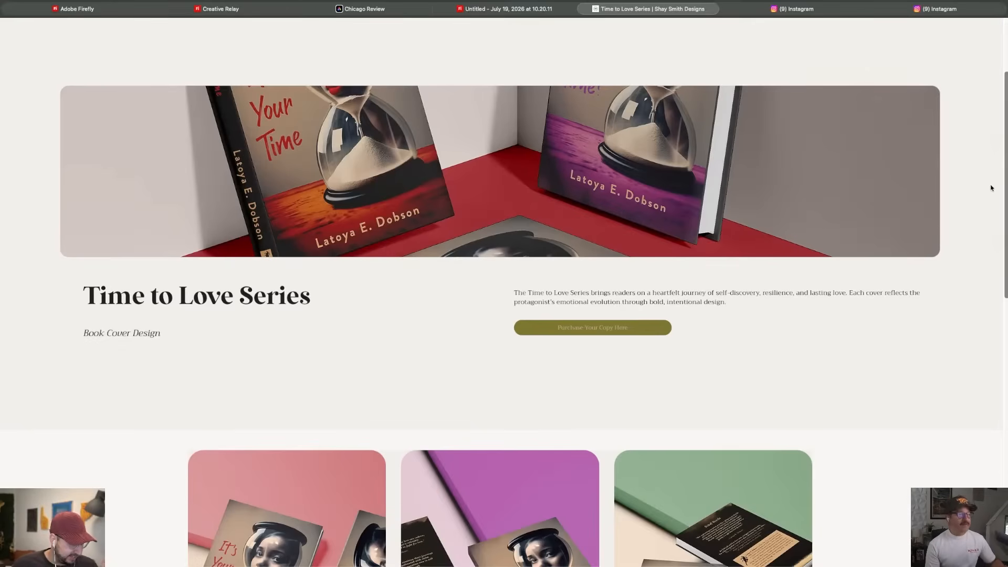
scroll(991, 188, down, 5)
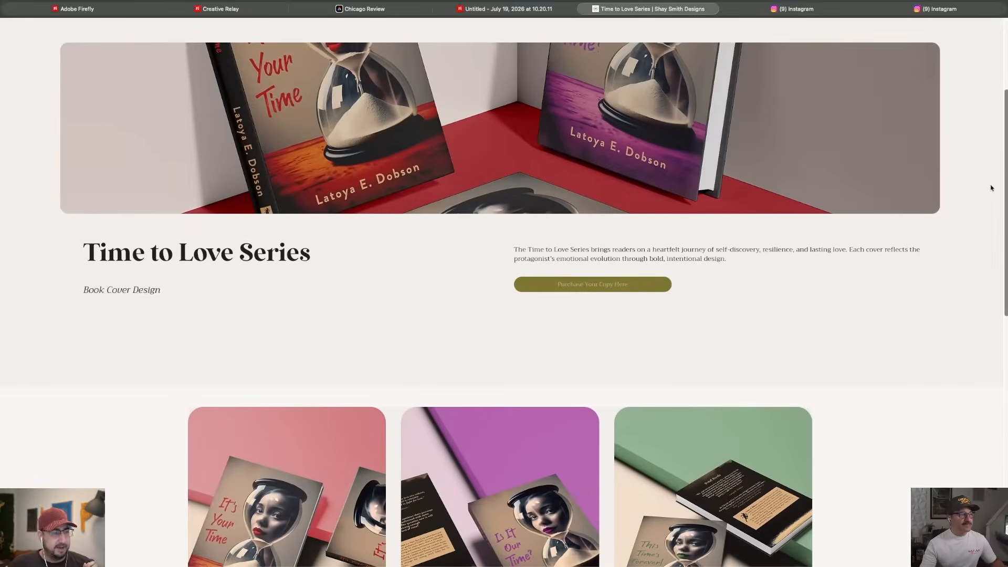
scroll(991, 188, down, 2)
scroll(992, 188, down, 2)
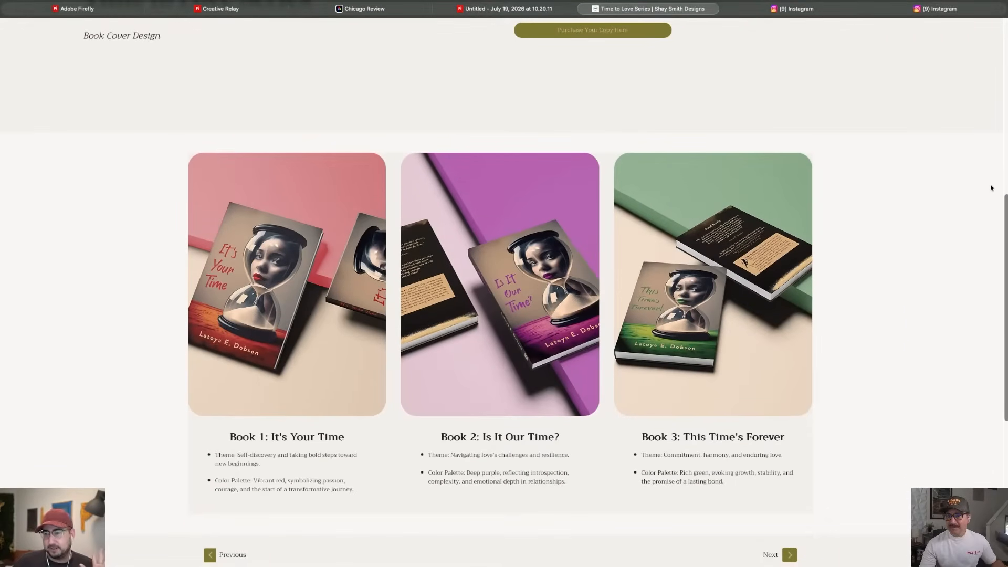
scroll(991, 188, up, 8)
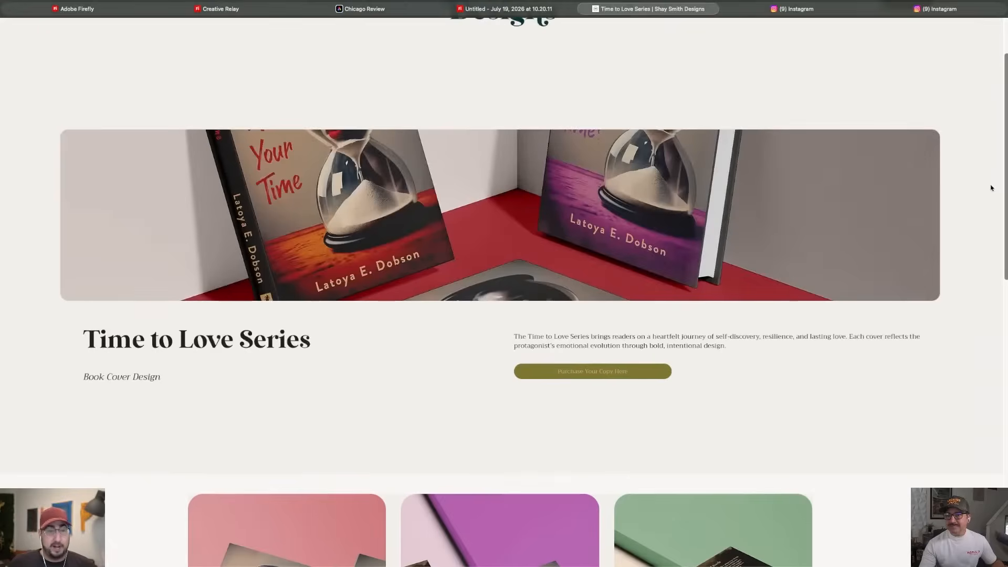
scroll(992, 188, down, 2)
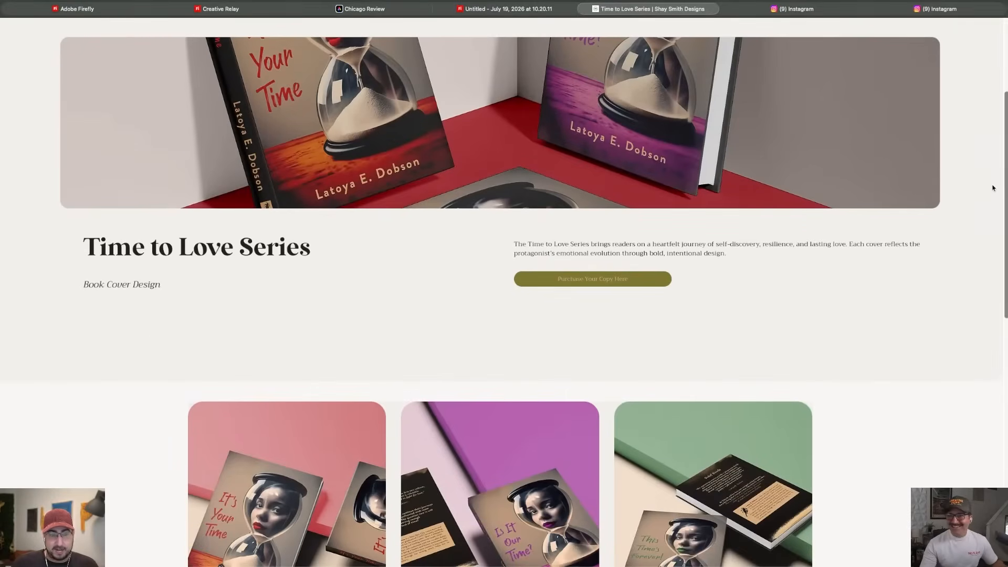
scroll(992, 187, down, 1)
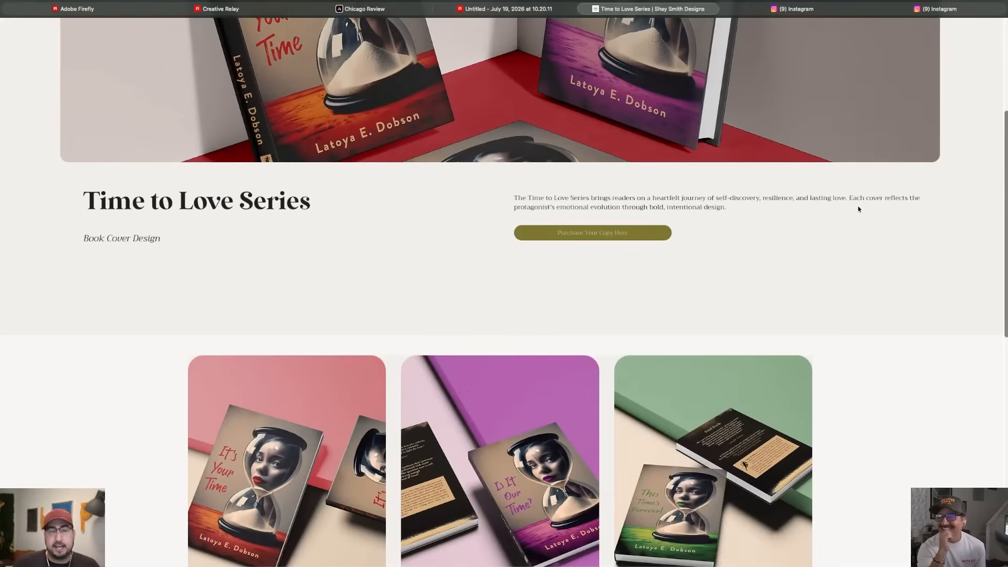
scroll(859, 209, down, 7)
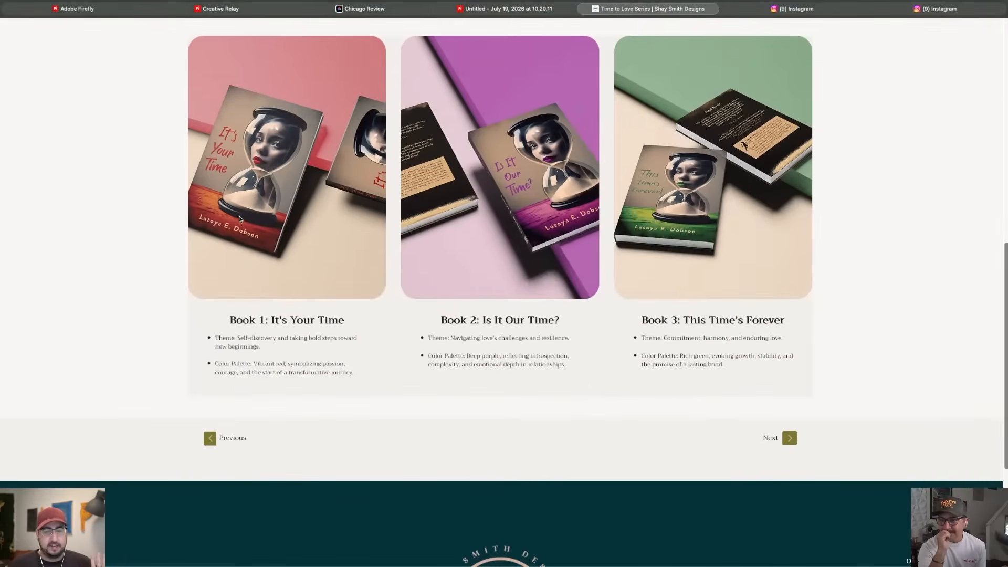
scroll(263, 216, up, 2)
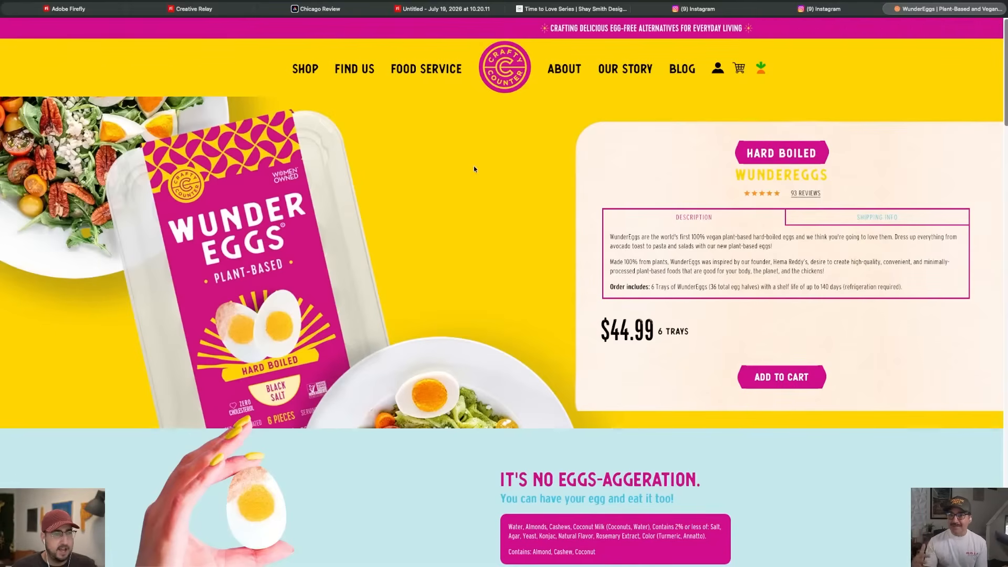
- Look through the WunderEggs product page's packaging, food photography and infographic sections, dismissing the sign-up offer
scroll(347, 206, down, 2)
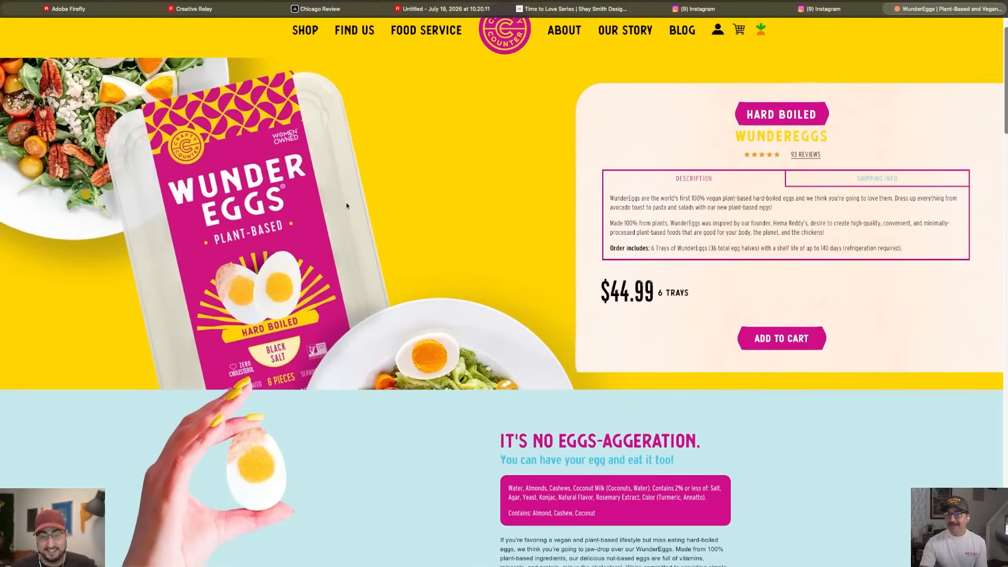
scroll(346, 205, down, 10)
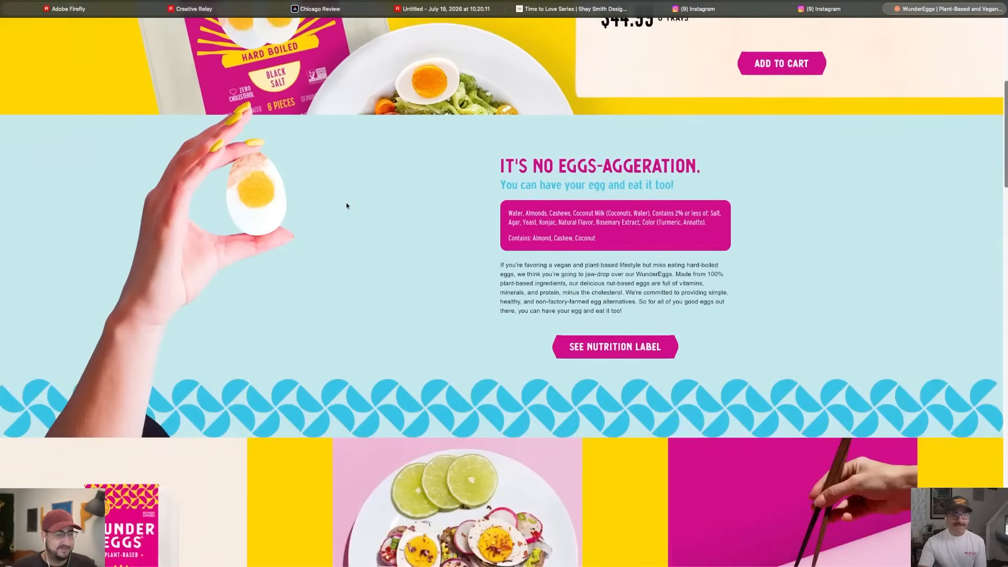
scroll(346, 206, down, 2)
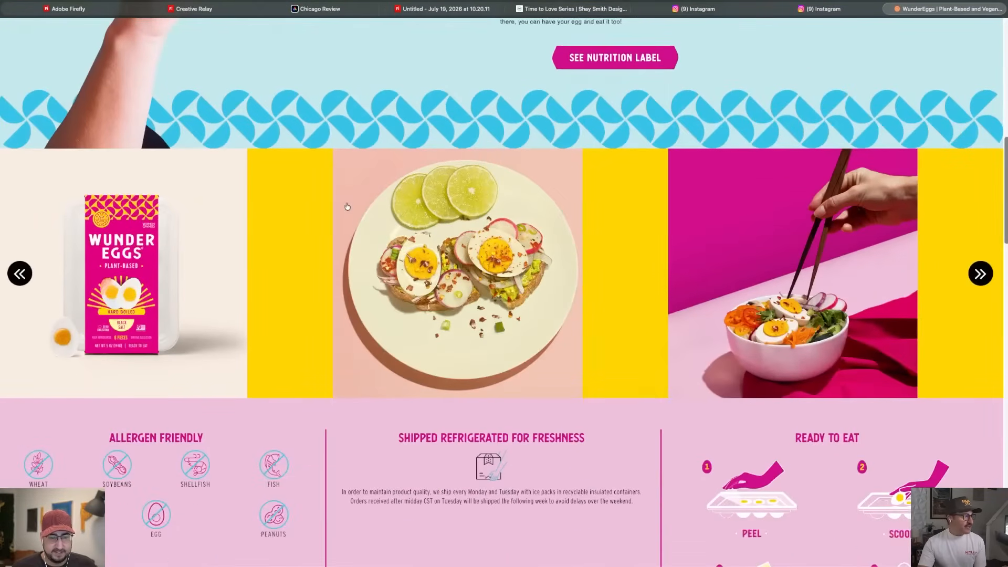
scroll(346, 206, up, 12)
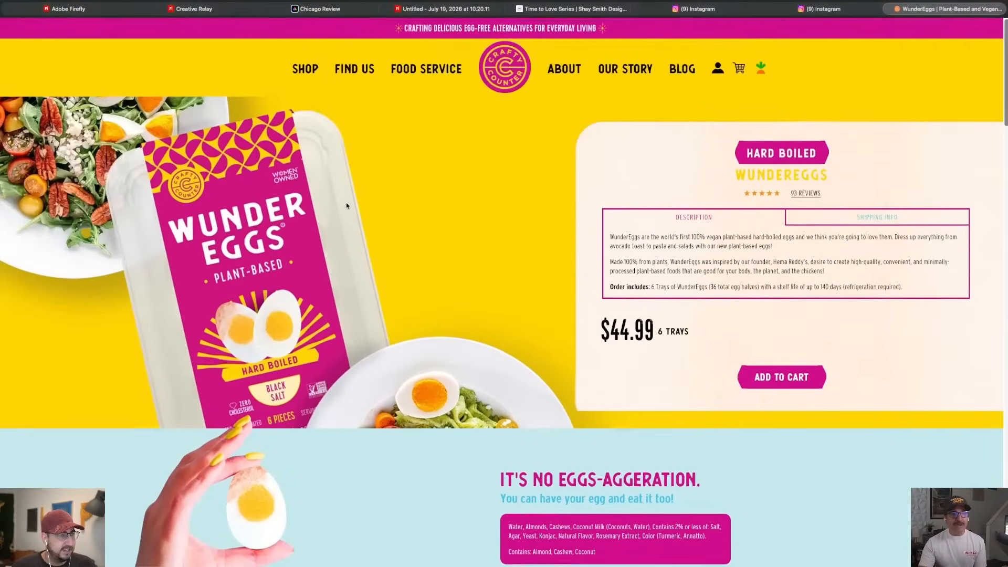
scroll(347, 206, down, 8)
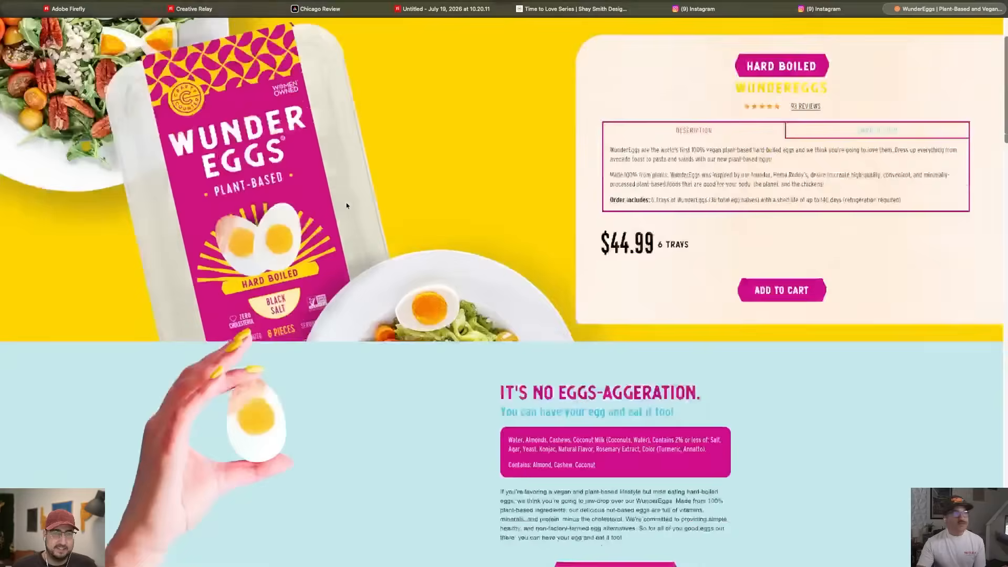
scroll(347, 206, down, 7)
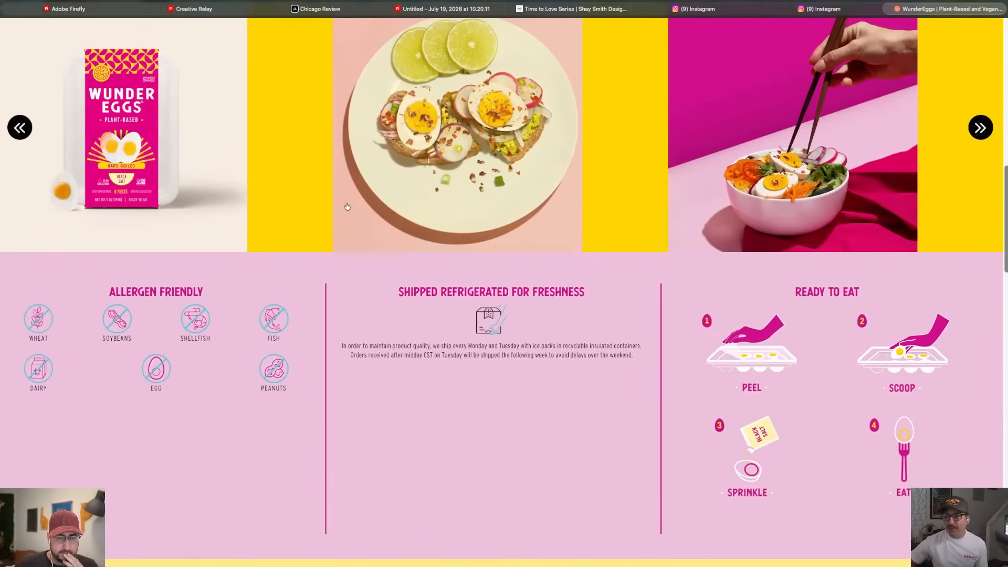
scroll(347, 206, up, 10)
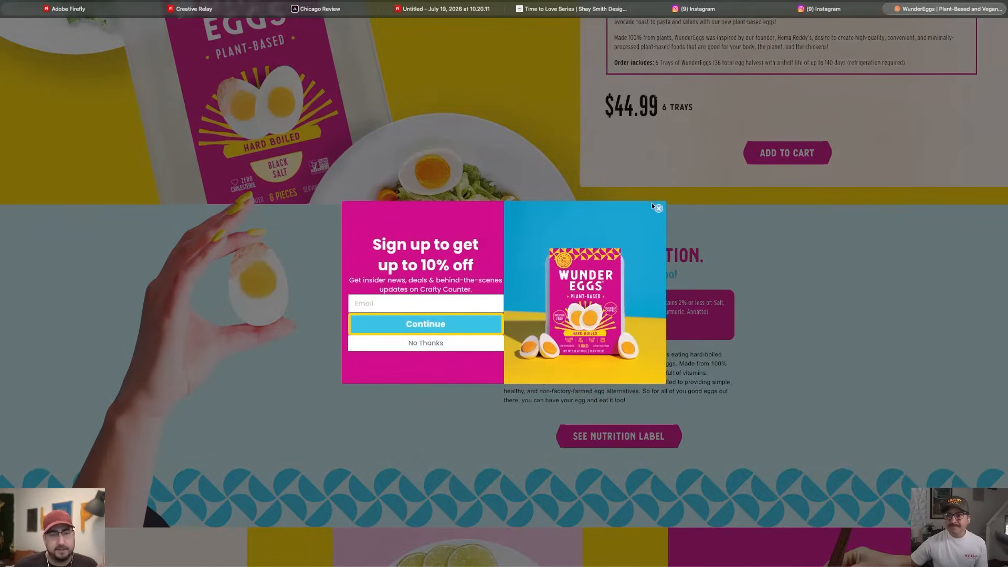
click(657, 208)
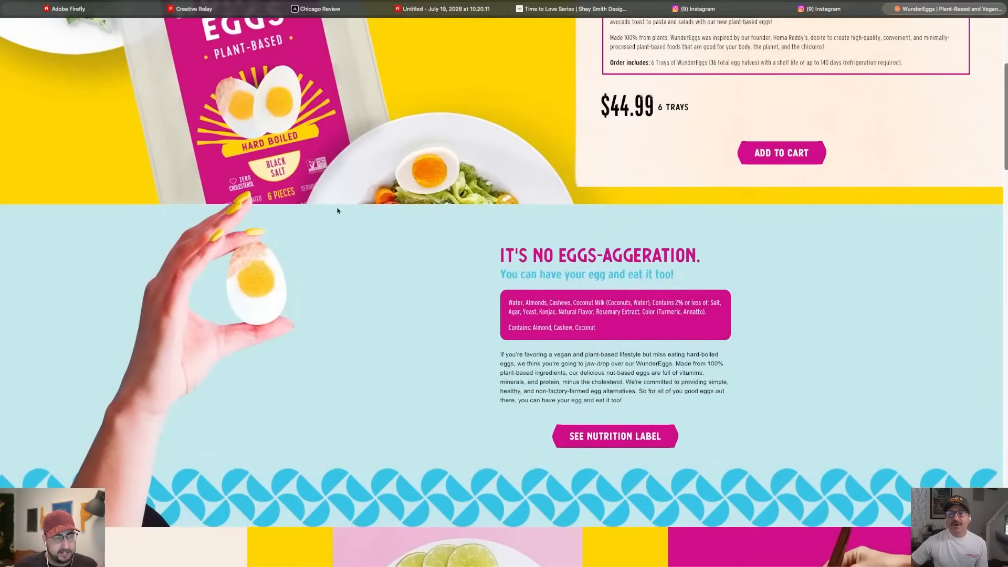
- Inspect the WunderEggs page's code and expand the product-main section and its grid container to look for the hero image
right_click(259, 156)
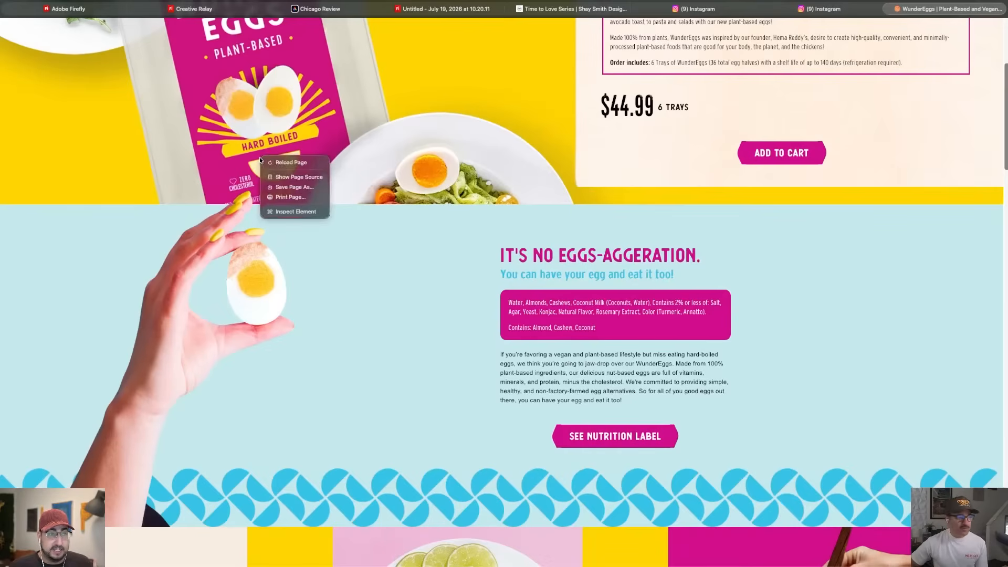
click(302, 212)
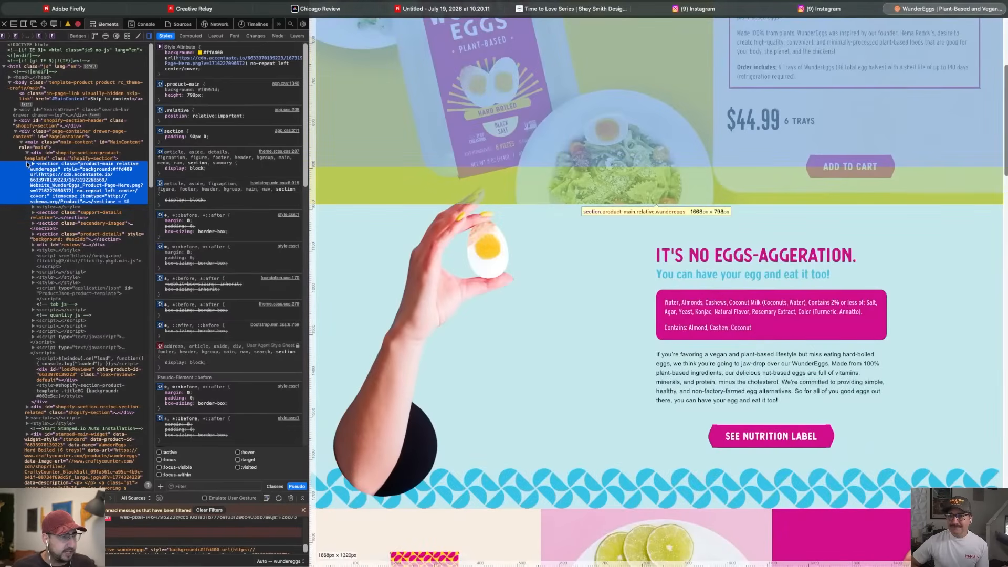
click(33, 165)
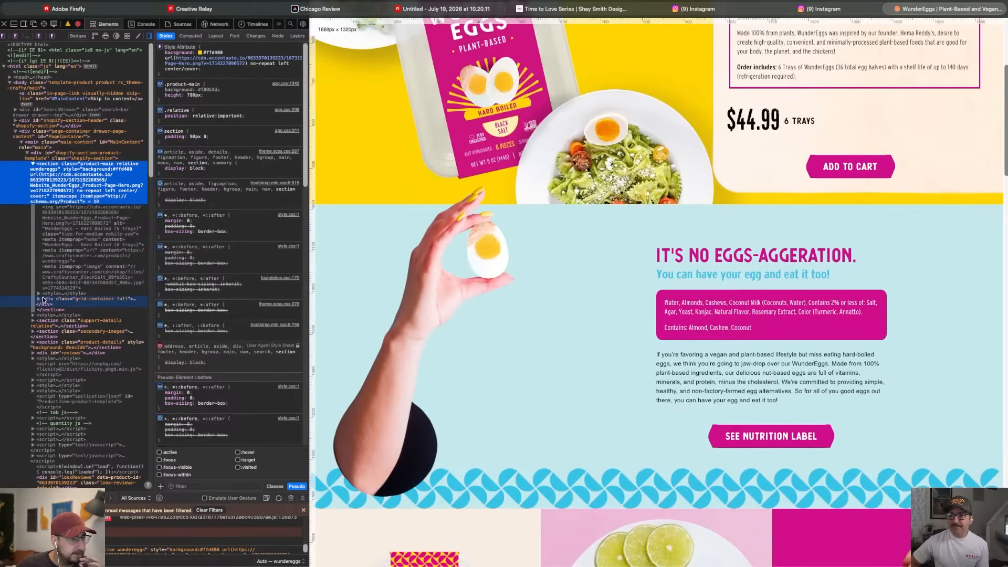
click(39, 299)
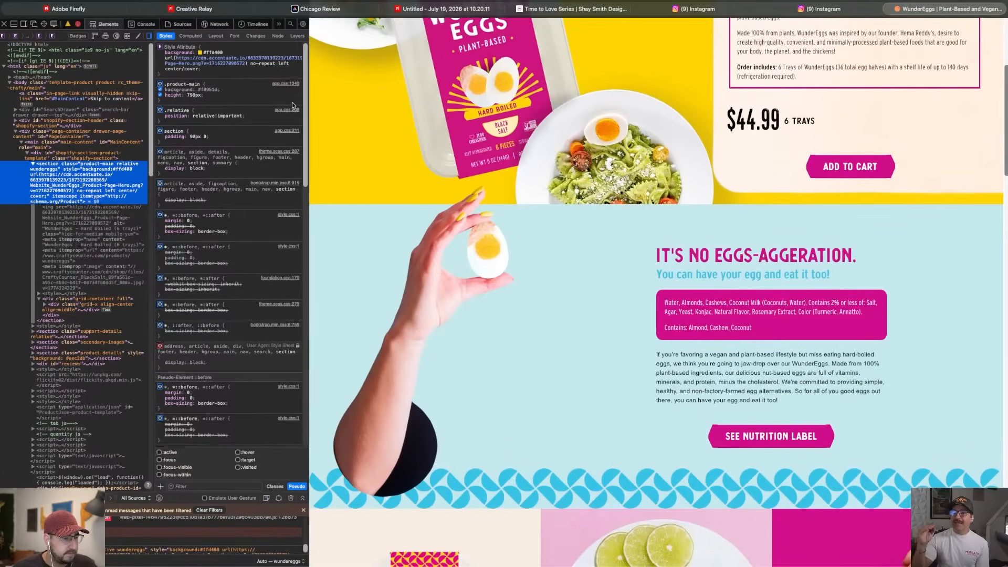
- Check the web inspector's Graphics view, then bring up the page's Sources with its image files
click(278, 24)
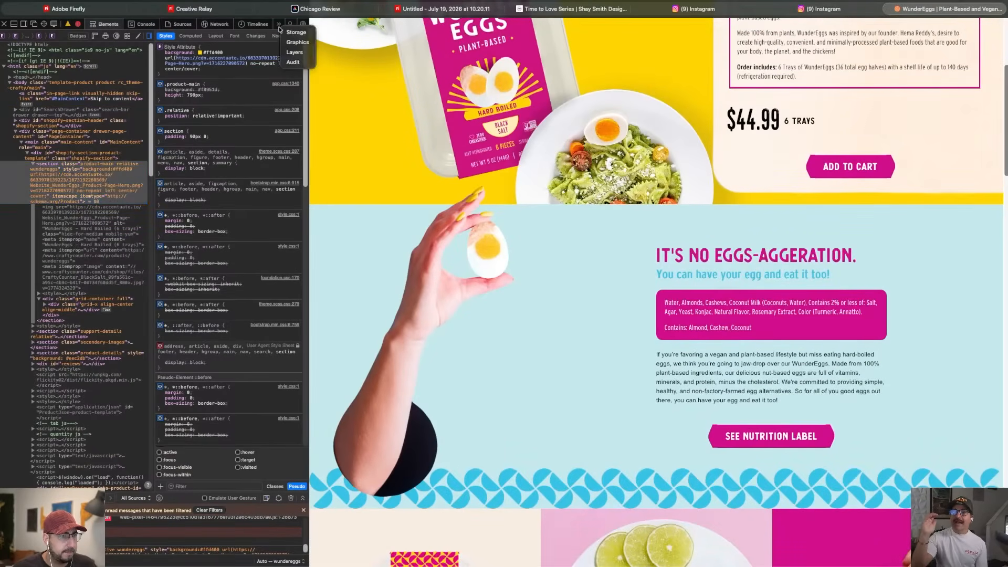
click(297, 42)
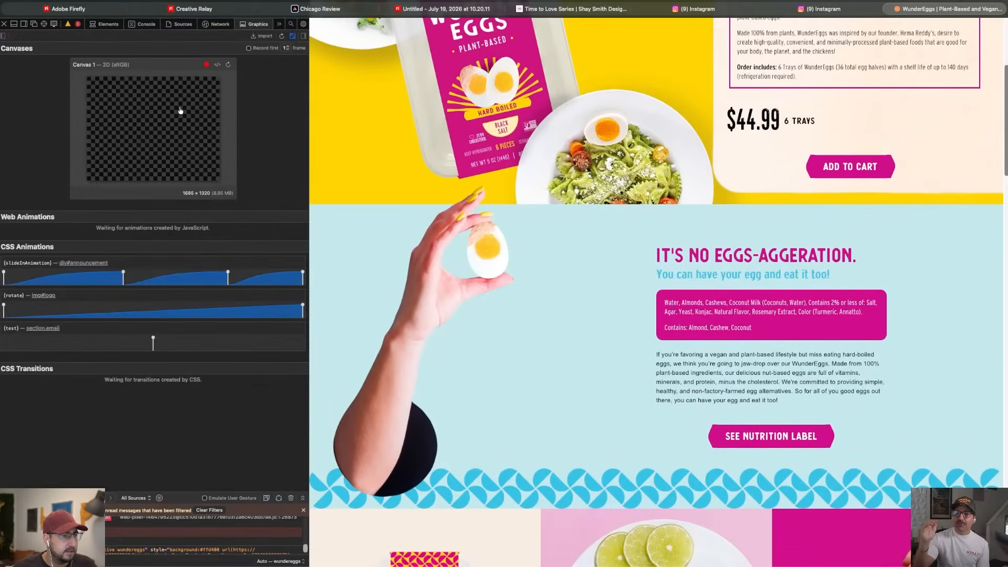
click(140, 25)
click(181, 25)
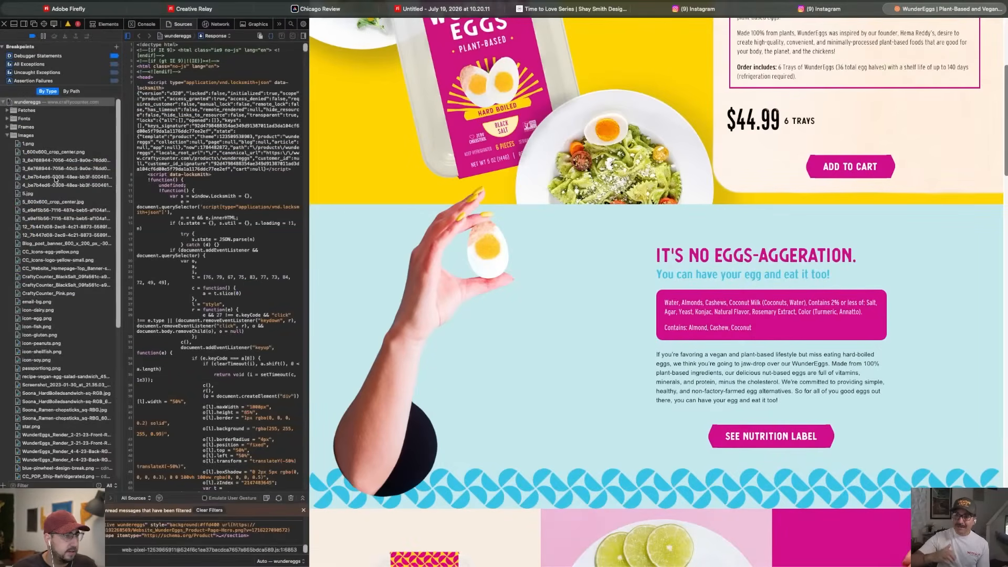
- Preview the WunderEggs page's image files one by one, from 1.png through to the hand-holding WunderEgg cutout
click(29, 144)
key(Down)
key(Down)
key(Down)
key(Down)
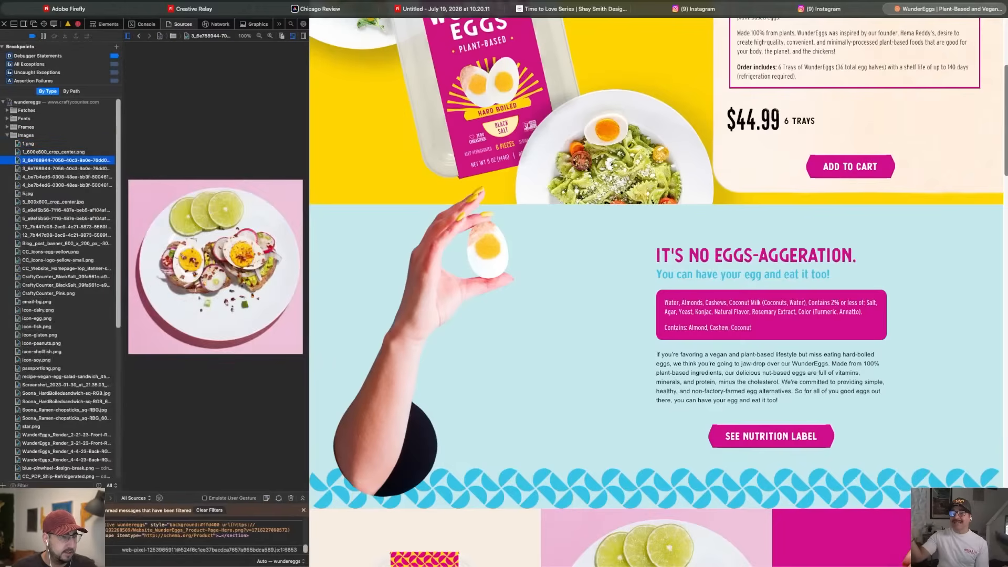
key(Down)
key(Down)
key(Down)
key(Down)
key(Down)
key(Down)
key(Down)
key(Down)
key(Down)
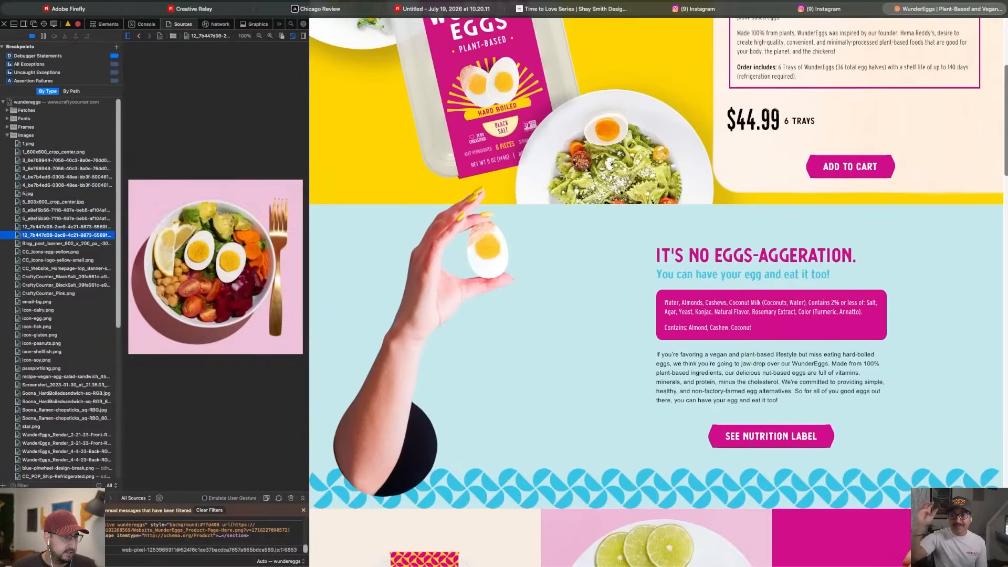
key(Down)
key(Down)
key(Down)
key(Down)
key(Down)
key(Down)
key(Down)
key(Down)
key(Down)
key(Down)
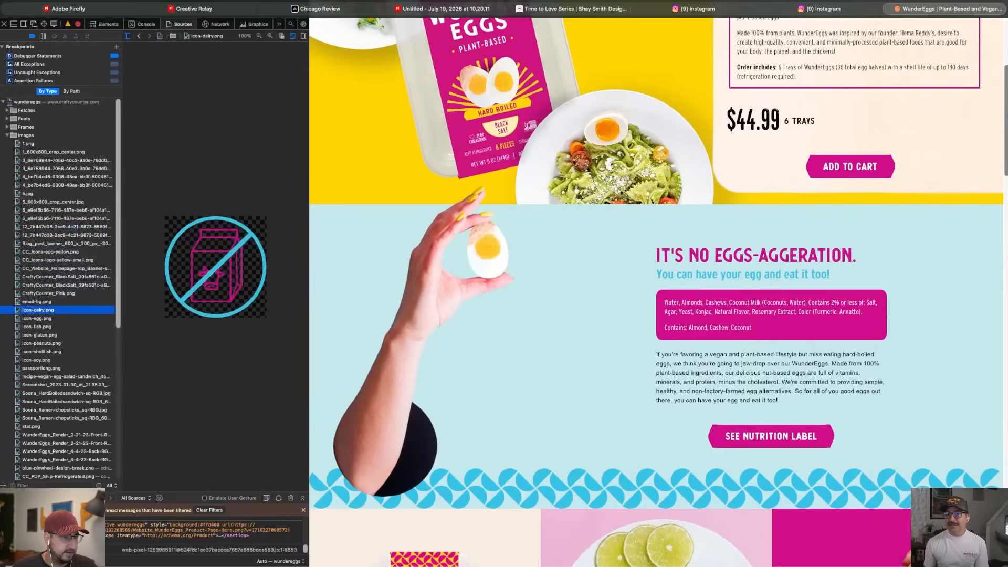
key(Down)
key(Down)
key(Down)
key(Down)
key(Down)
key(Down)
key(Down)
key(Down)
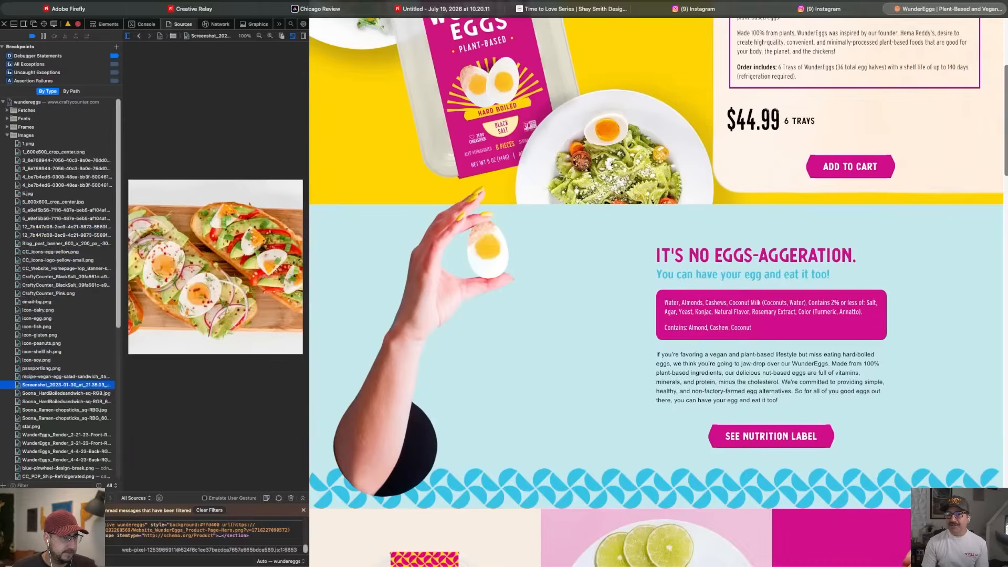
key(Down)
key(Down)
key(Down)
key(Down)
key(Down)
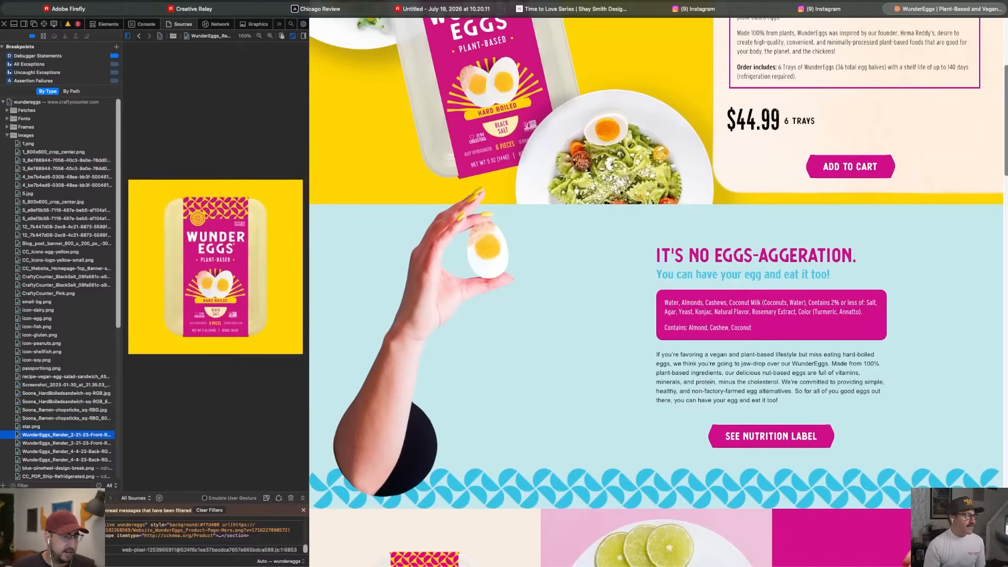
key(Down)
key(Down)
key(Down)
key(Down)
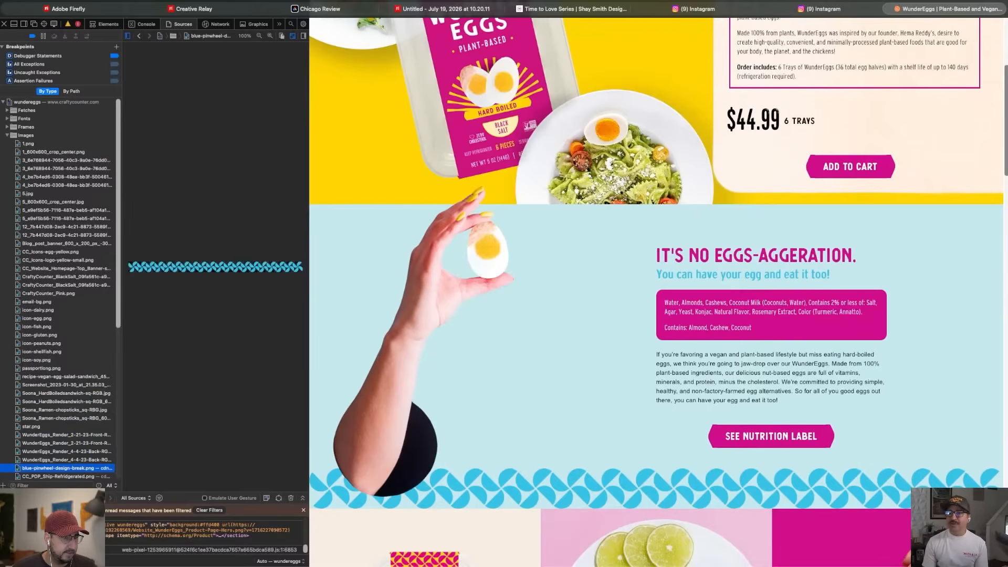
key(Down)
key(Down)
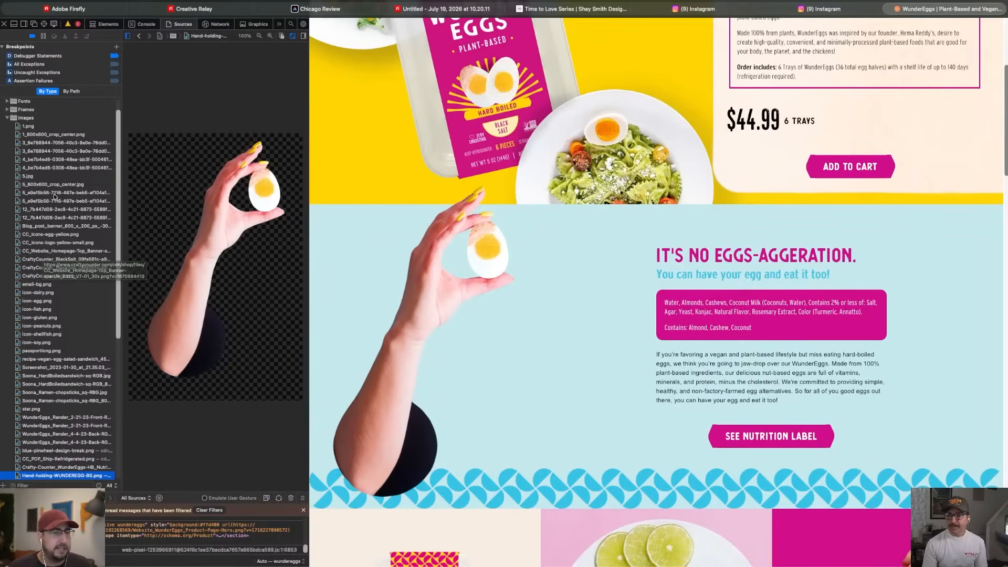
- Find the product page hero cutout among the remaining image files and compare it with the hand-holding WunderEgg image
scroll(54, 194, down, 5)
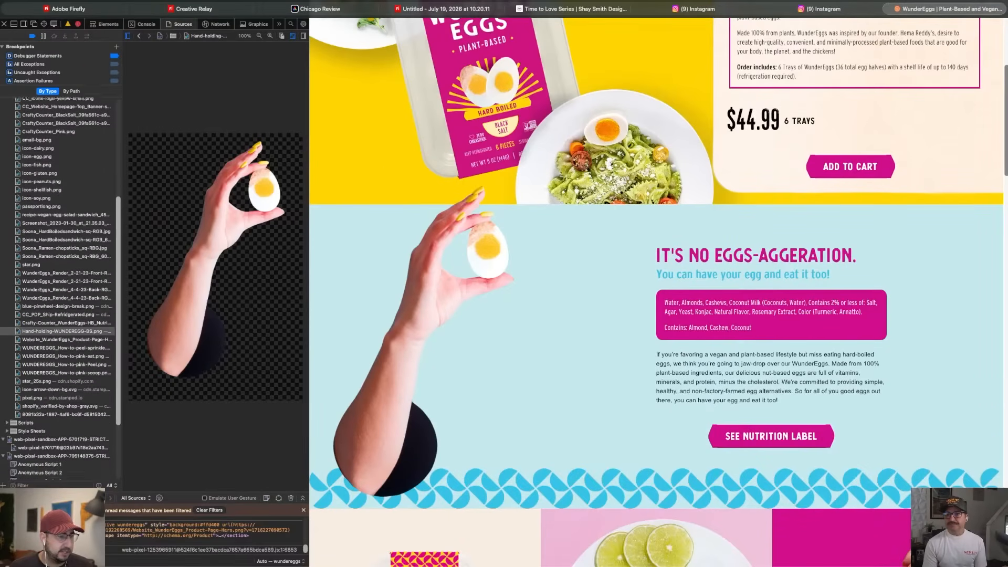
scroll(77, 237, down, 2)
click(55, 320)
key(Down)
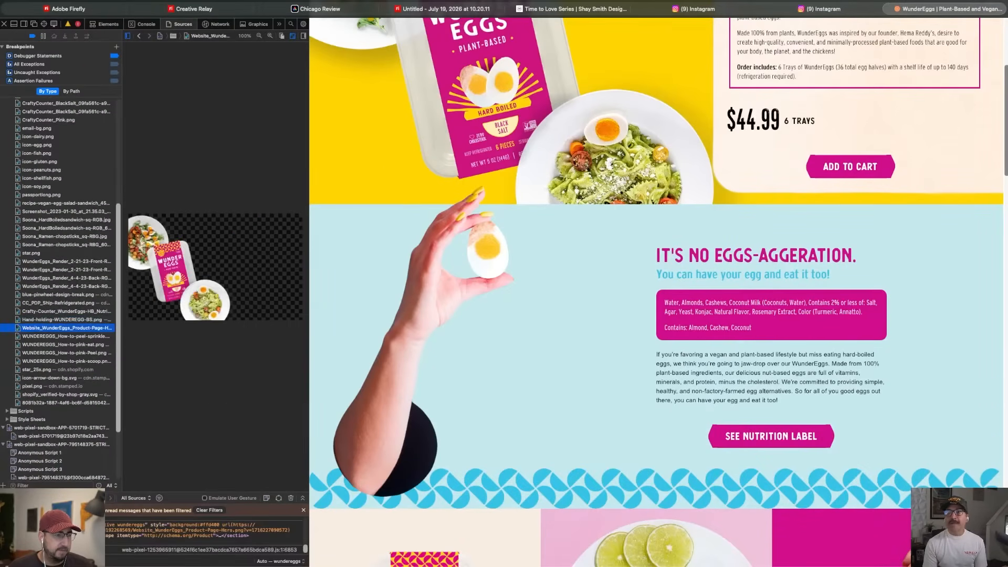
key(Down)
key(Up)
key(Up)
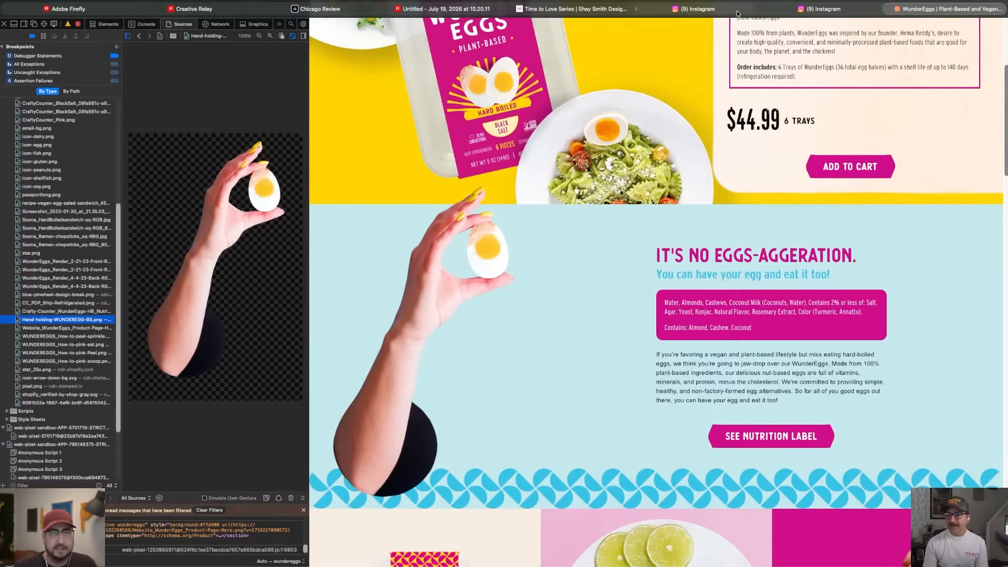
- Close the web inspector, return to the designer's Instagram profile and expand the full bio
click(4, 24)
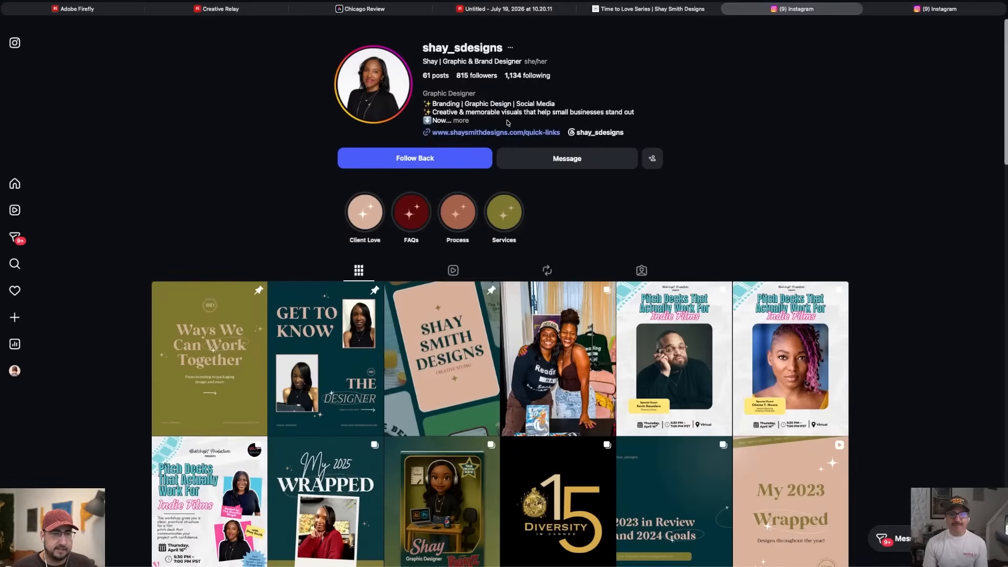
click(463, 121)
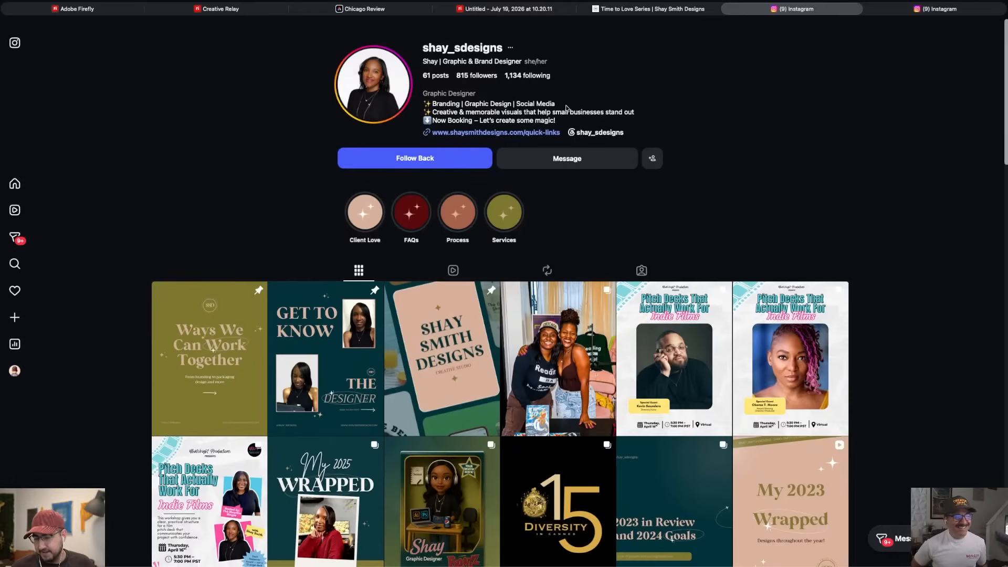
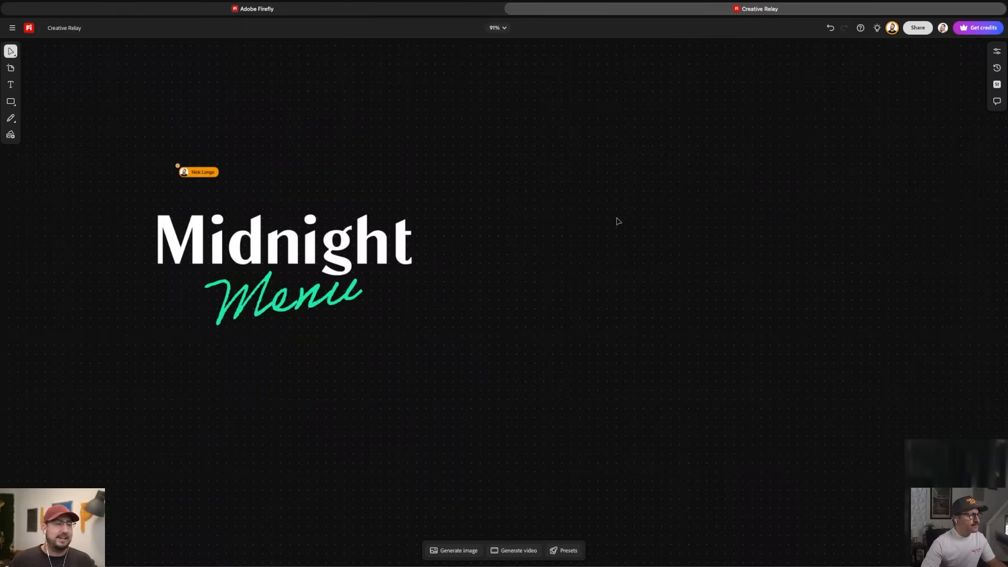
- On the Creative Relay board, examine the Midnight Menu campaign brief and its keyword columns
scroll(618, 221, down, 10)
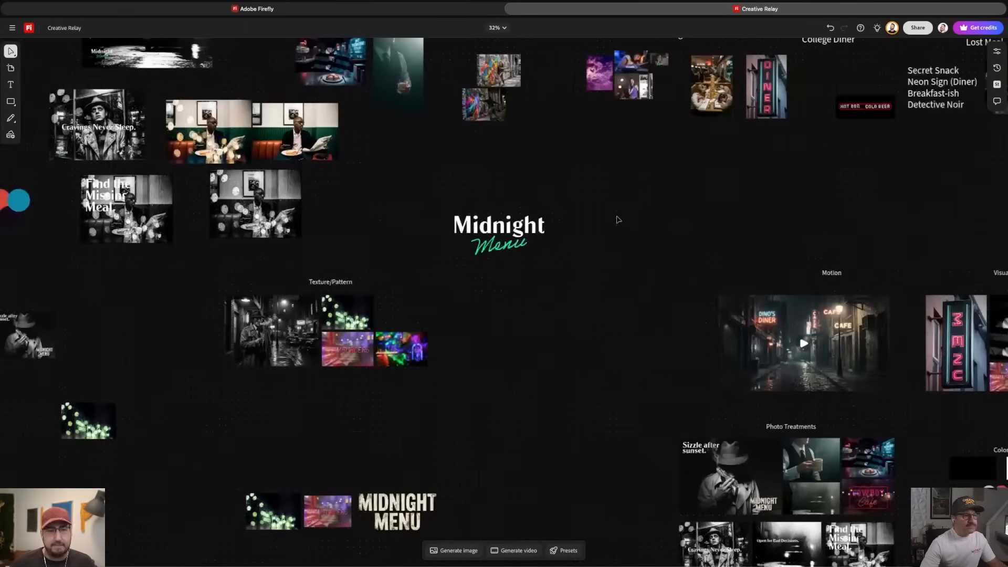
scroll(602, 146, up, 10)
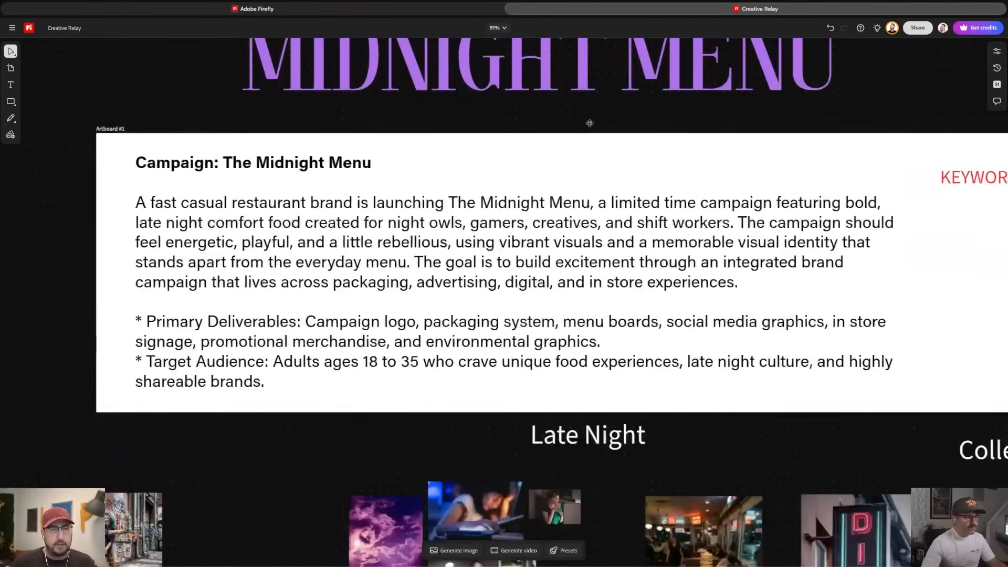
key(v)
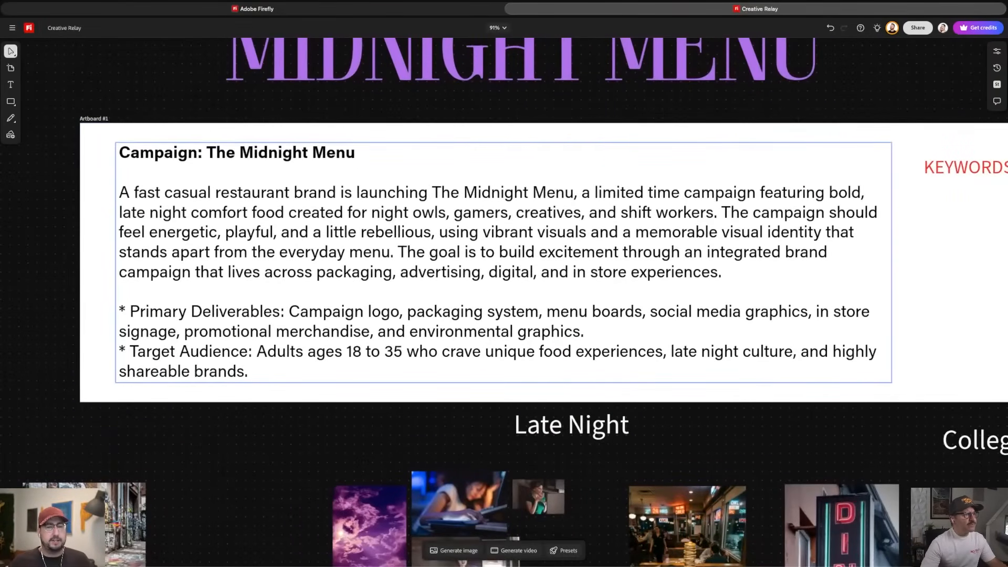
scroll(755, 274, right, 10)
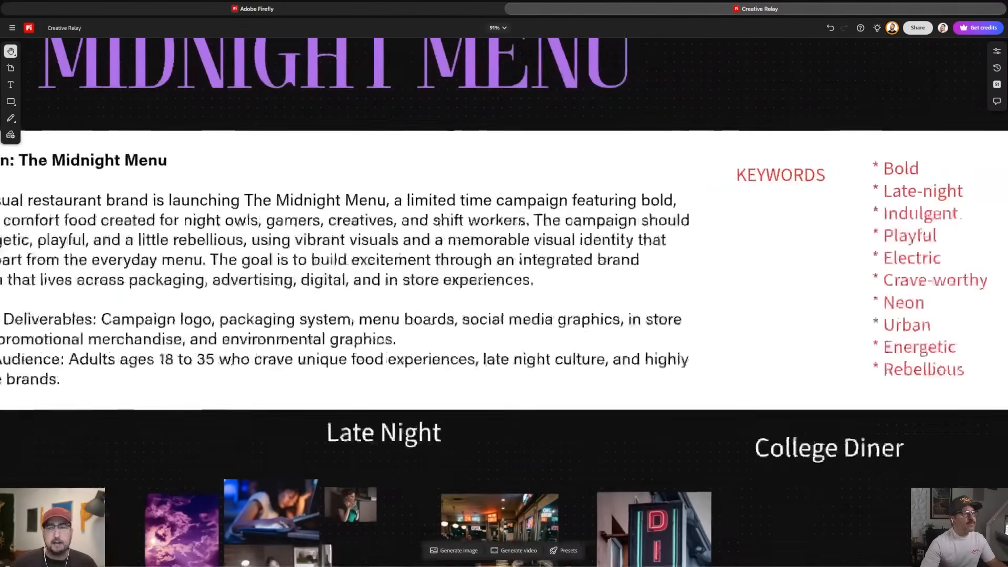
scroll(529, 251, right, 2)
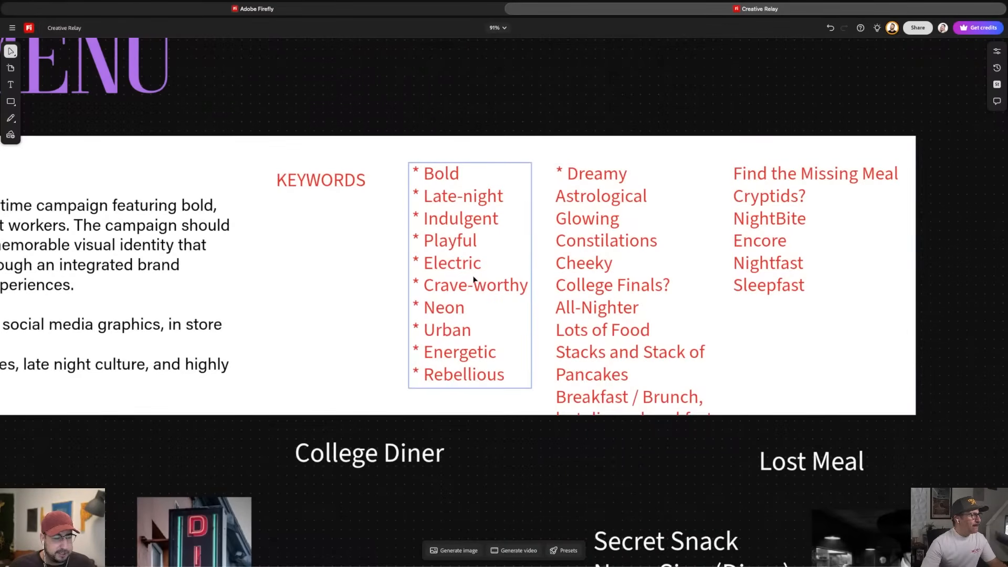
scroll(475, 281, down, 5)
scroll(470, 281, left, 10)
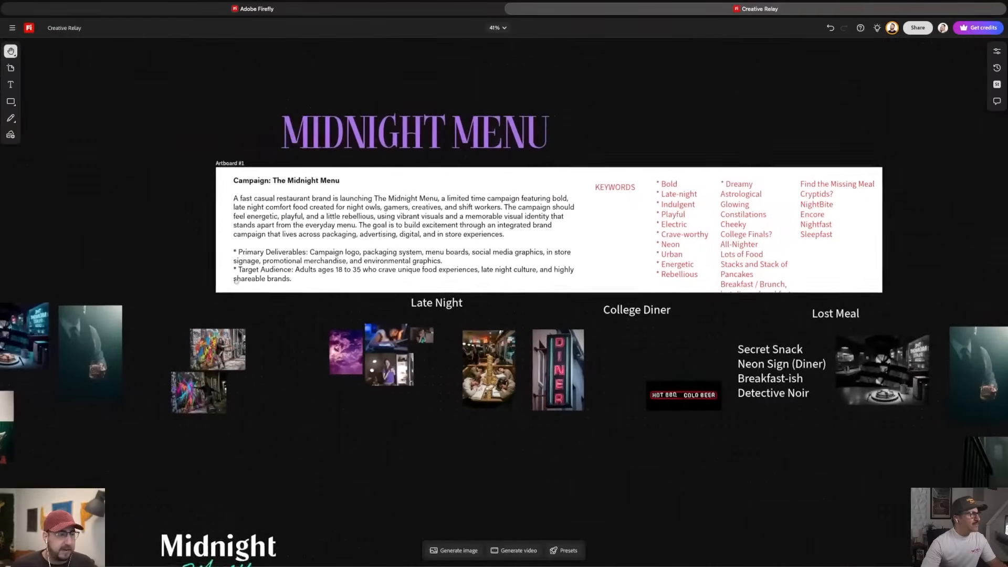
- Examine the Late Night and College Diner concept images on the Creative Relay board up close
scroll(487, 257, up, 10)
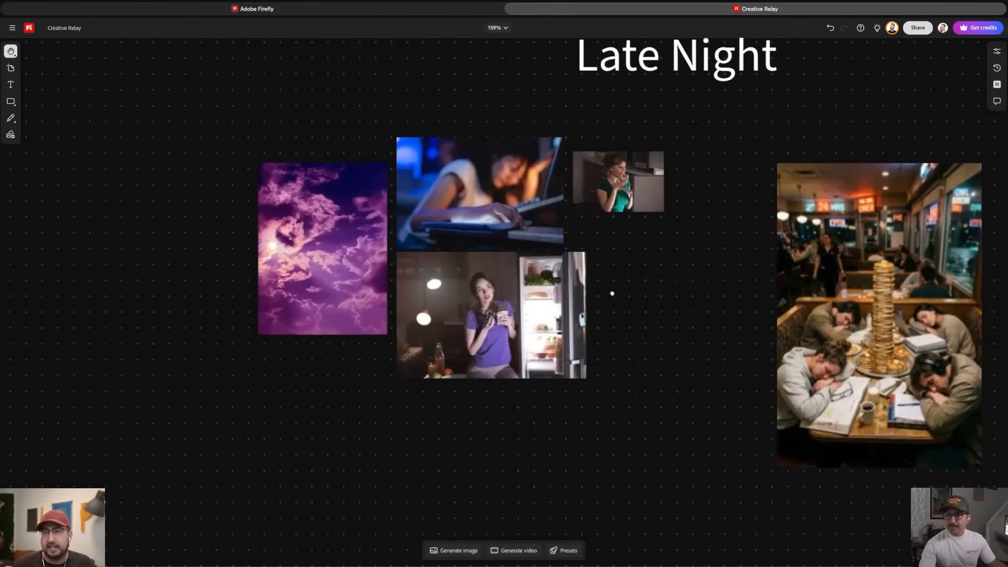
click(504, 305)
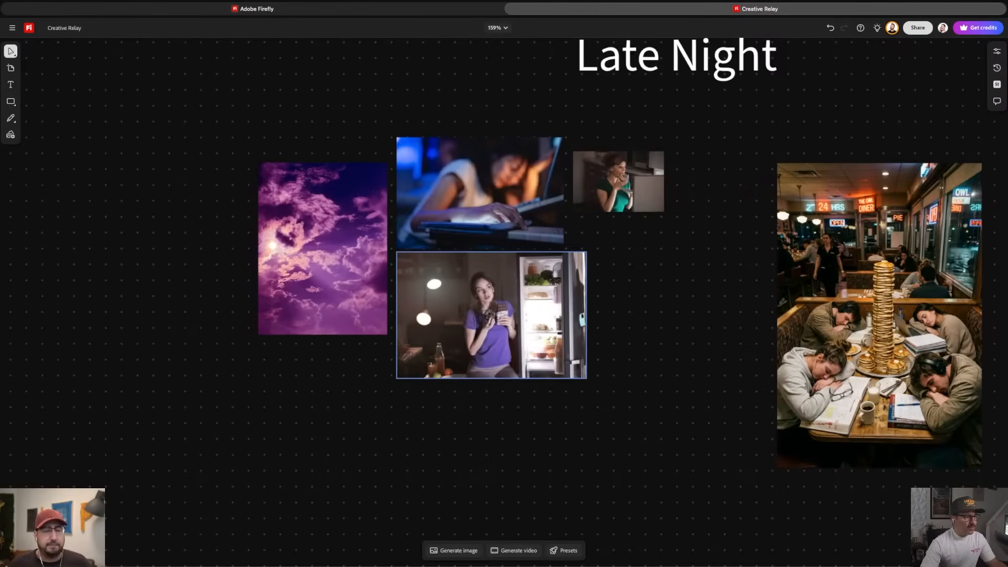
scroll(550, 356, down, 5)
scroll(623, 329, right, 5)
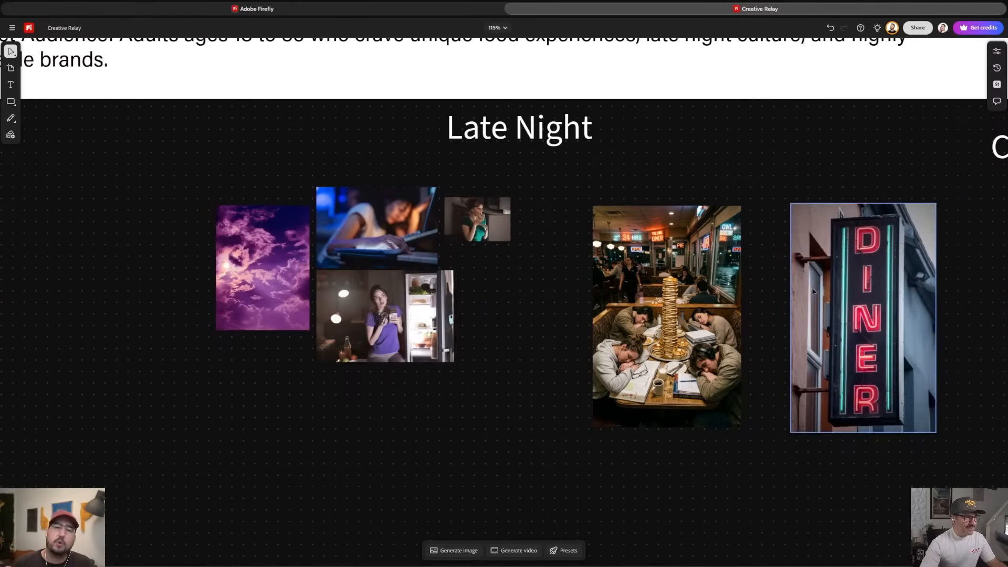
scroll(756, 292, right, 5)
scroll(769, 259, right, 10)
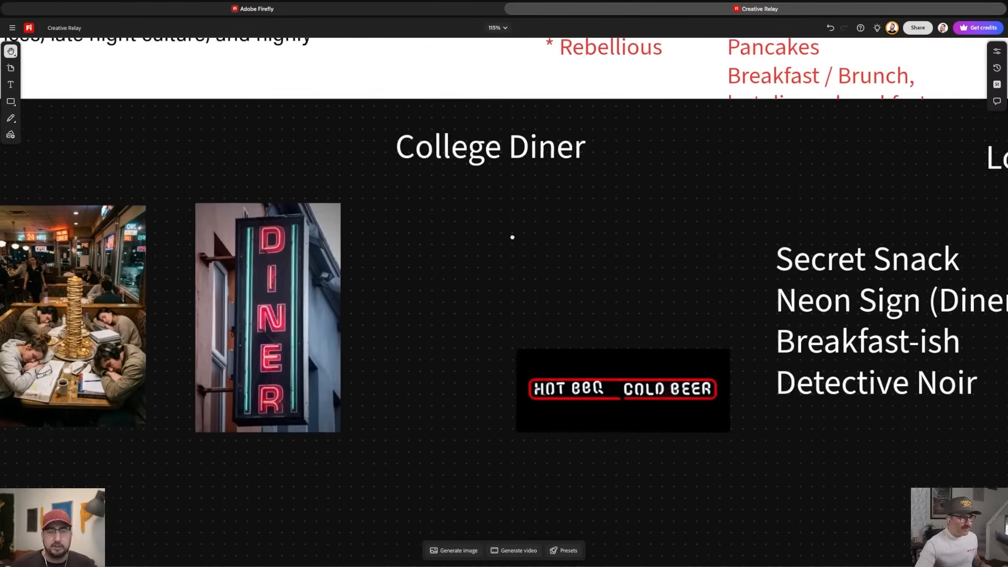
scroll(402, 232, left, 3)
scroll(576, 185, down, 6)
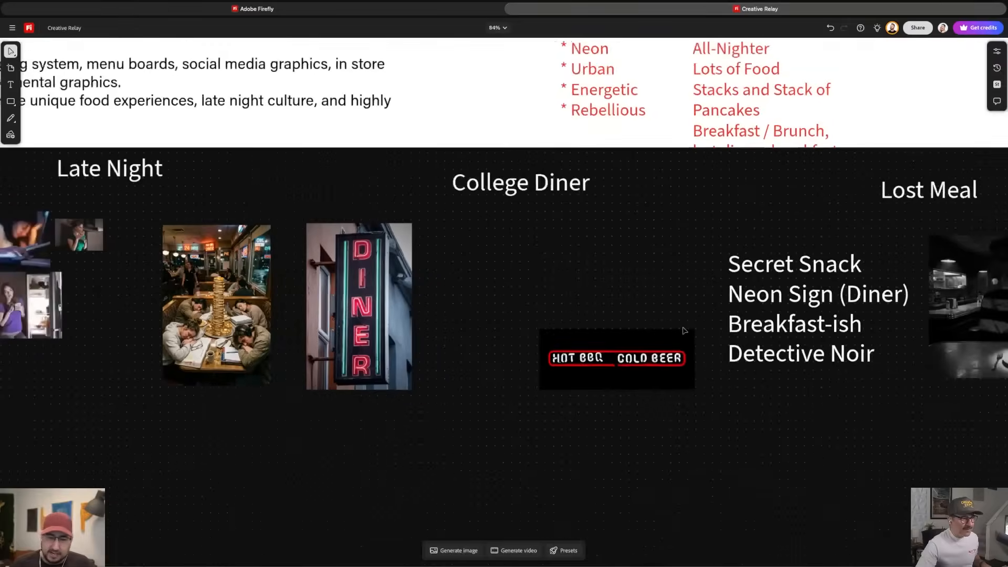
- Examine the Lost Meal concept's keywords and its detective noir reference images up close
scroll(424, 289, right, 4)
scroll(425, 288, right, 5)
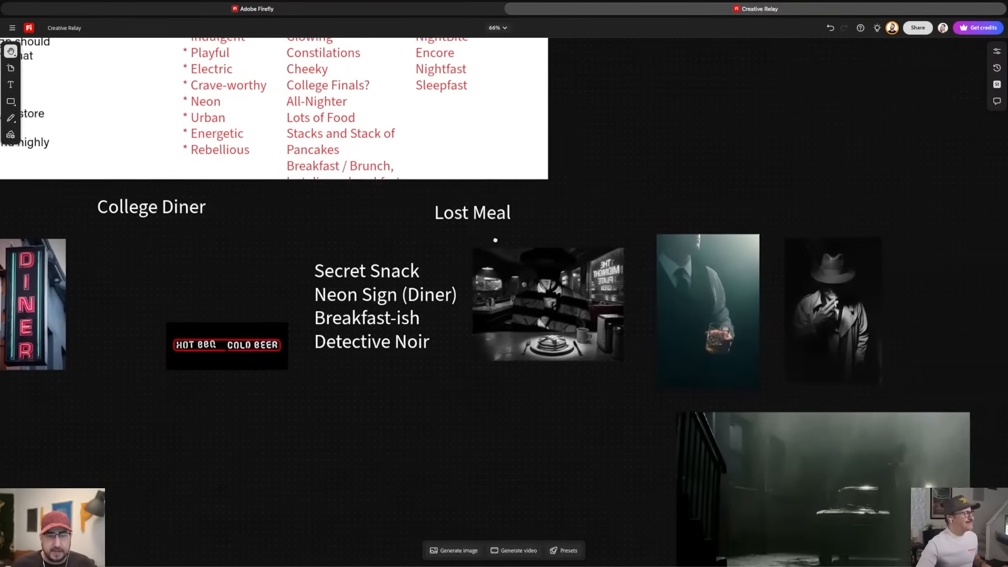
scroll(619, 314, up, 6)
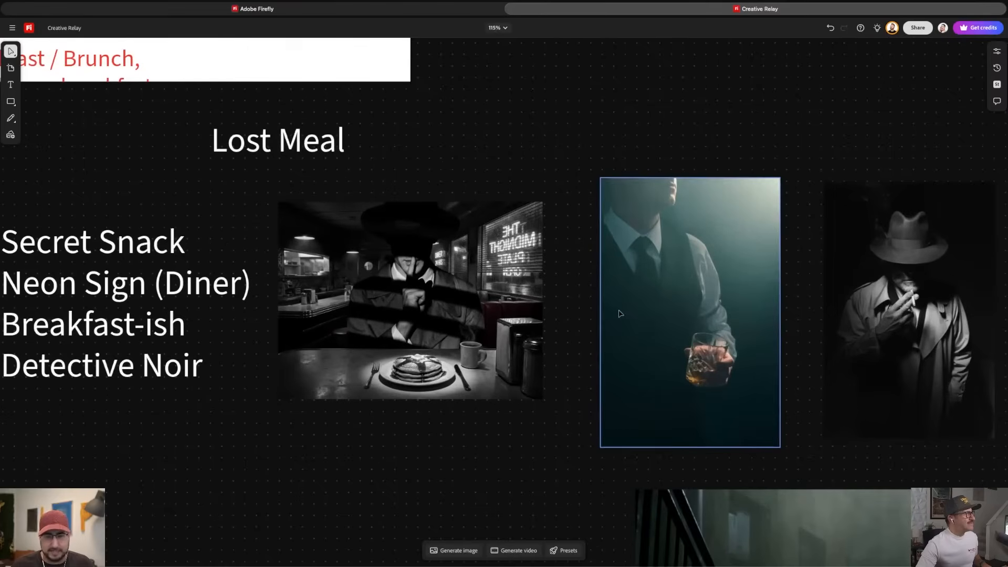
key(v)
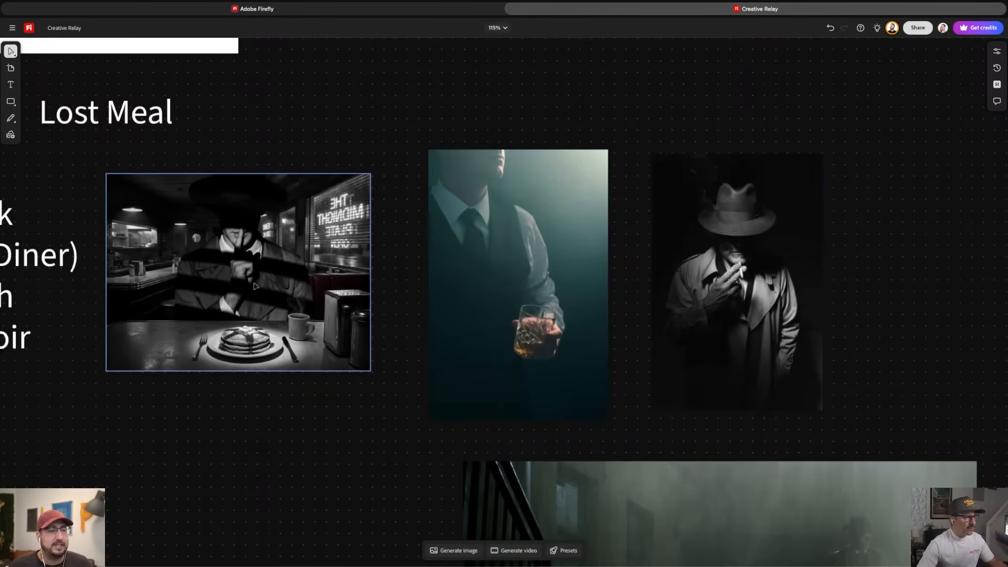
scroll(255, 286, up, 5)
scroll(255, 286, down, 5)
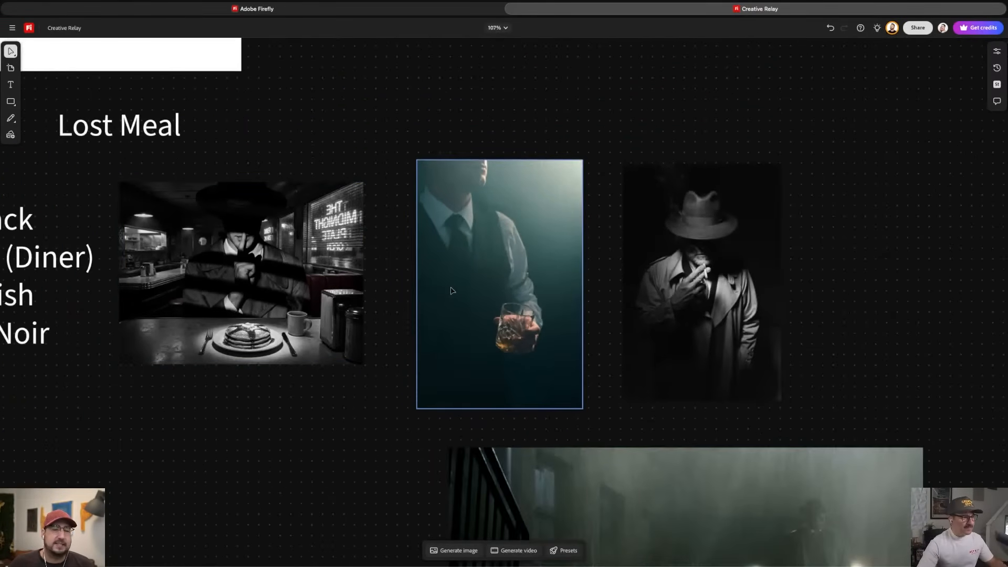
- Examine the remaining Lost Meal reference images, including the foggy street scene with the vintage car
scroll(451, 291, up, 2)
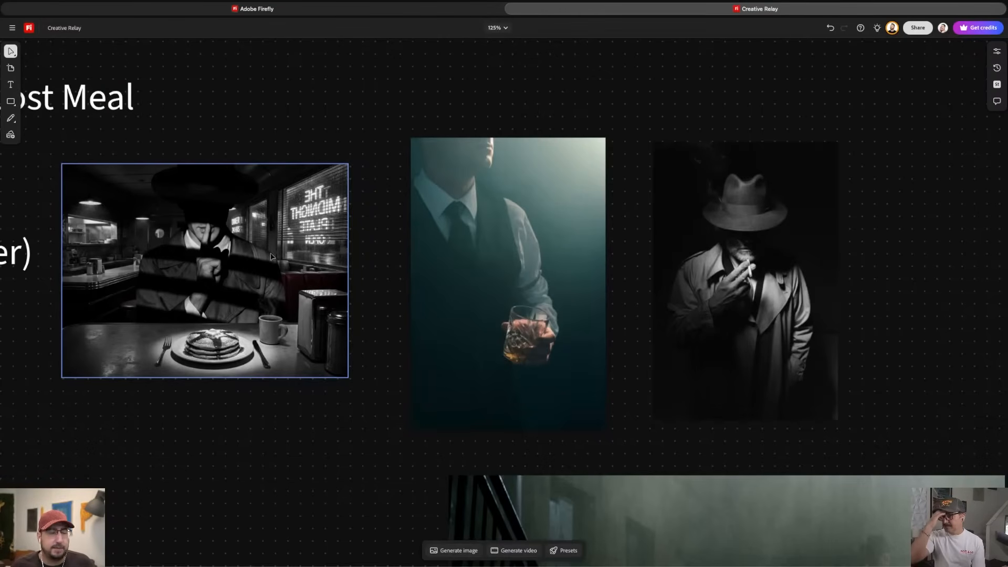
scroll(322, 269, down, 5)
drag(544, 416, 589, 322)
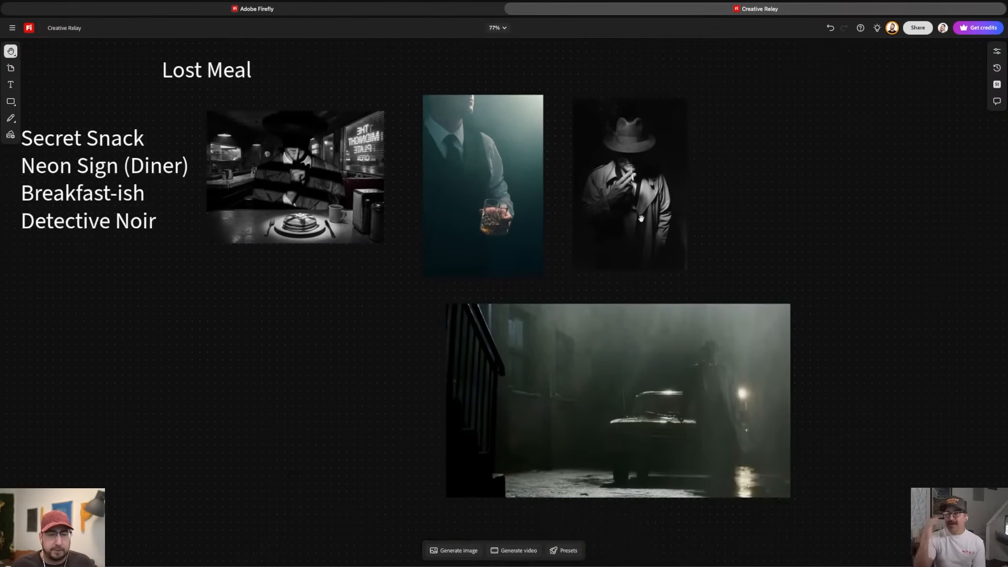
scroll(586, 424, down, 2)
key(v)
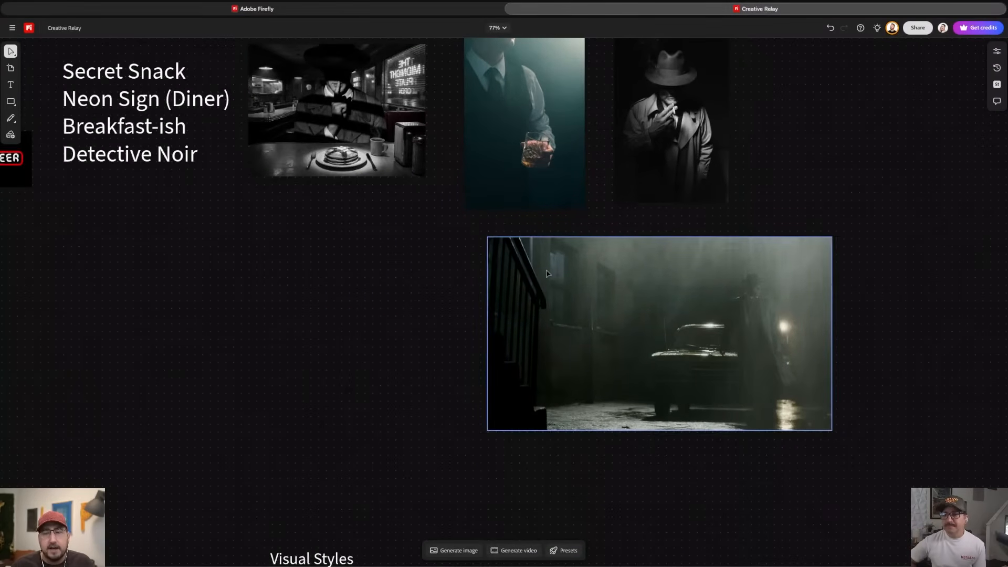
scroll(546, 273, down, 3)
key(h)
- Find the standalone Midnight Menu logo with the green script on the board and examine it up close
scroll(383, 394, left, 3)
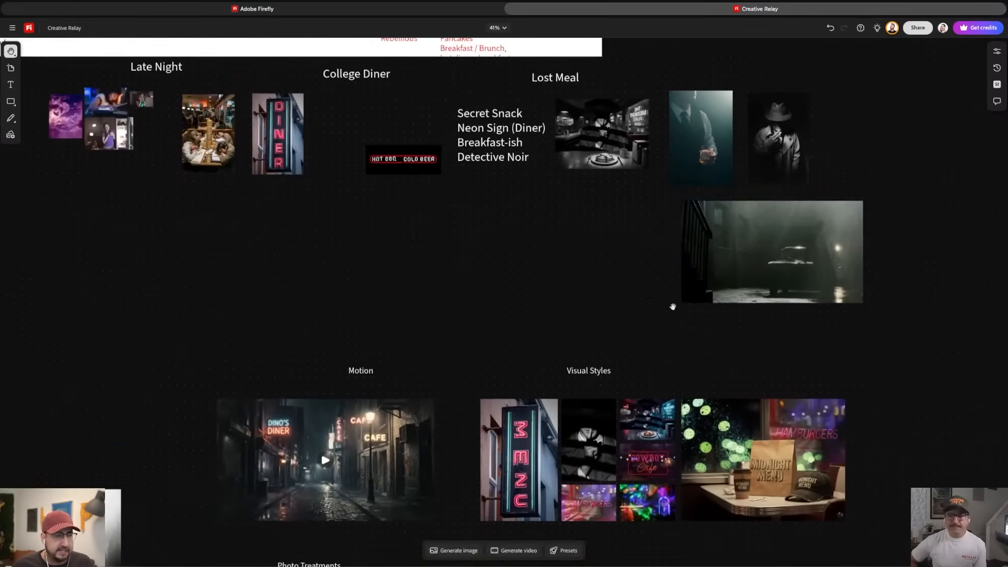
scroll(671, 304, left, 5)
scroll(757, 228, left, 5)
key(v)
click(598, 307)
scroll(548, 315, up, 8)
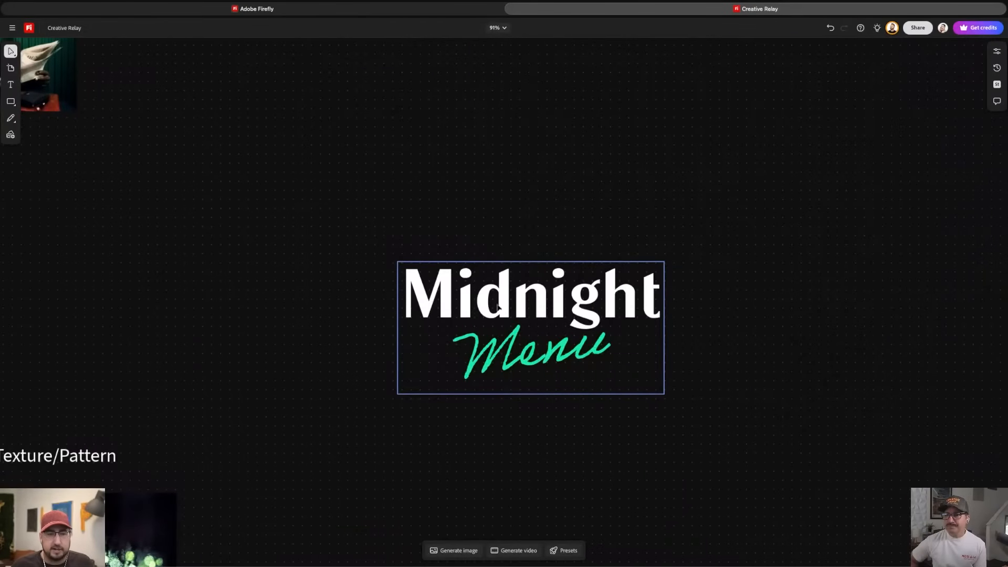
scroll(487, 290, down, 4)
- Survey the "Find the Missing Meal" and "Cravings Never Sleep" ad mockups and their rain-spotted diner photo variations
key(h)
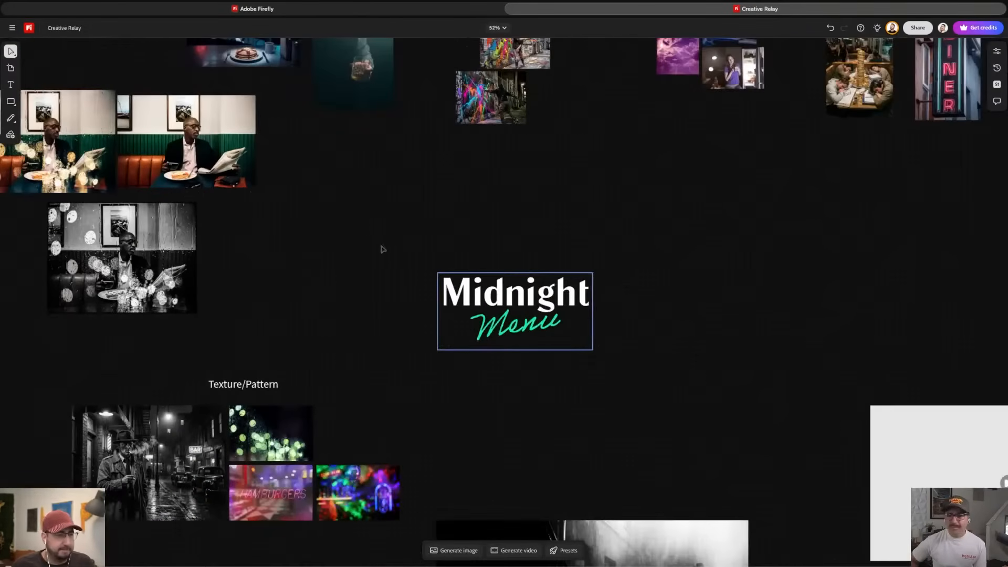
scroll(381, 250, left, 8)
scroll(576, 280, left, 10)
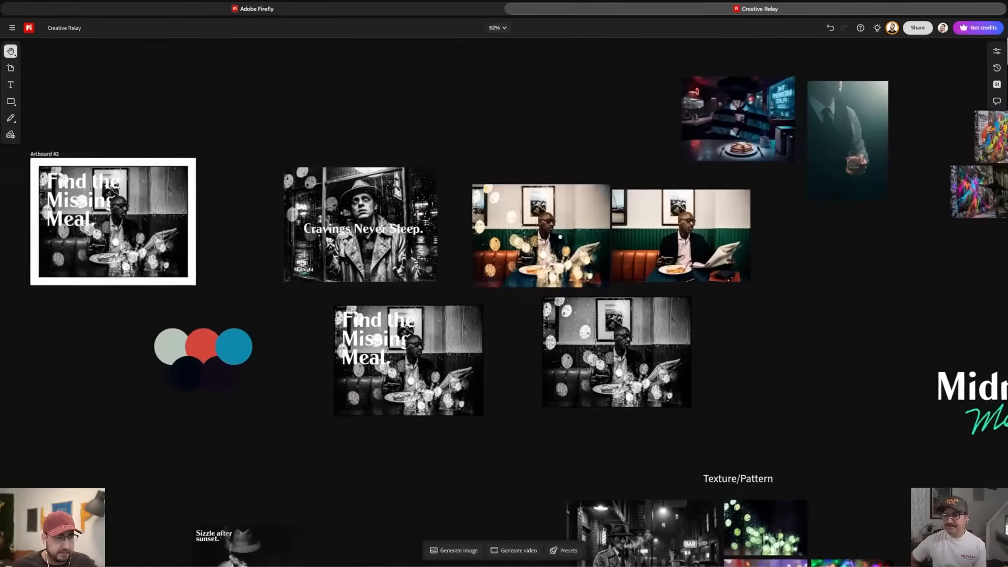
scroll(351, 214, left, 4)
scroll(442, 162, down, 2)
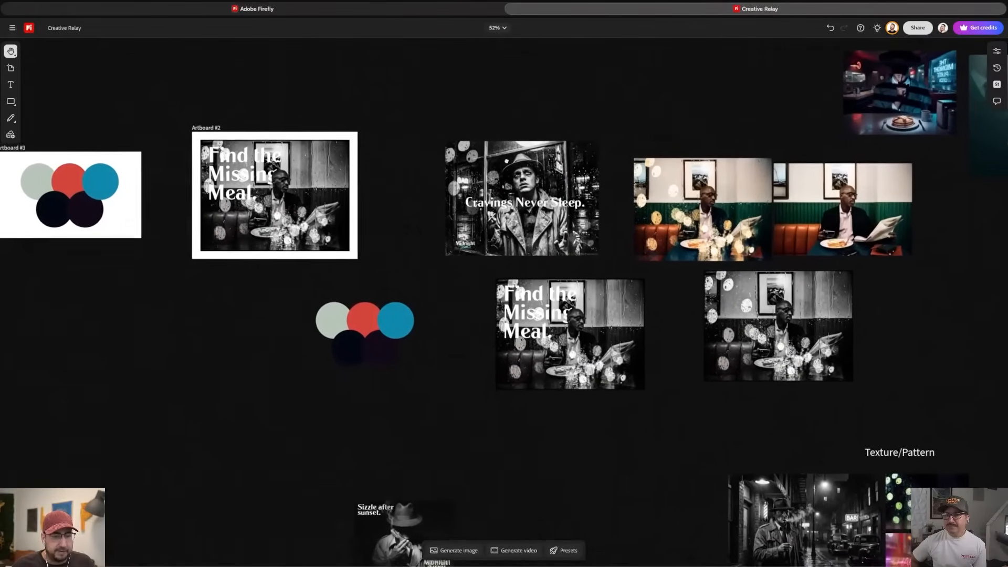
scroll(443, 162, right, 2)
scroll(443, 162, left, 2)
scroll(443, 163, down, 3)
scroll(443, 162, right, 4)
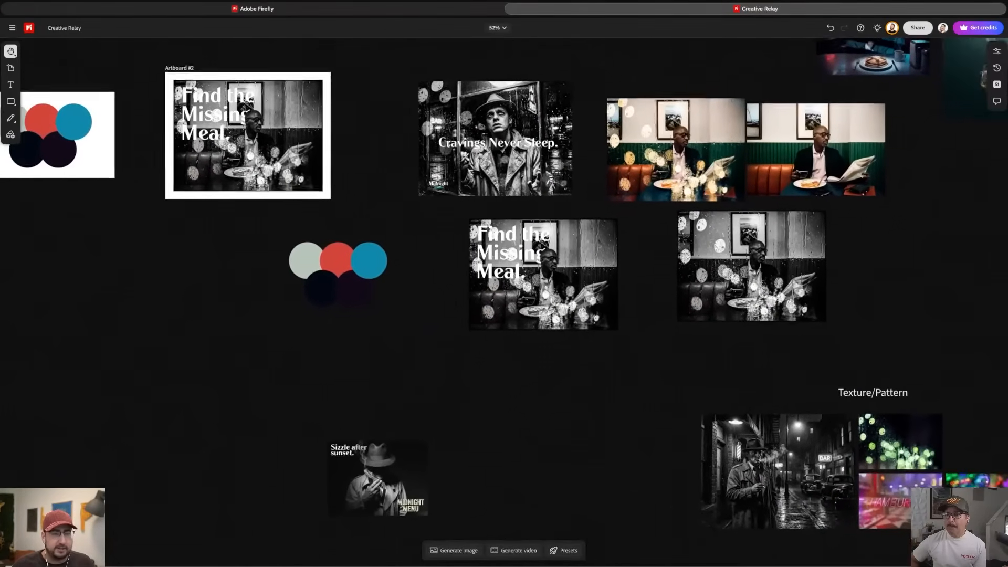
key(v)
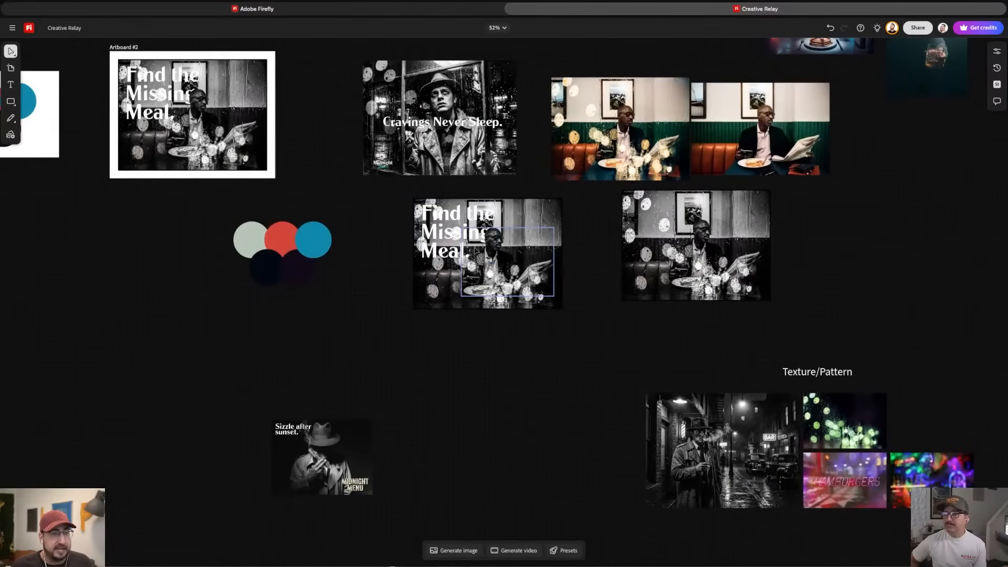
scroll(474, 247, up, 5)
scroll(432, 188, down, 8)
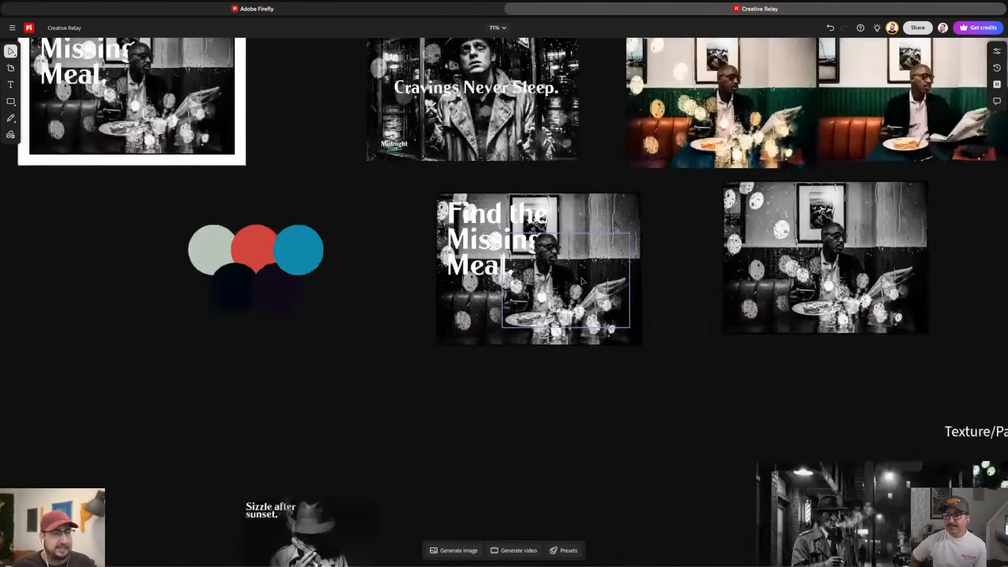
scroll(670, 365, down, 2)
- Move the Texture/Pattern heading closer to the Motion section and undo the mistaken shift of the images below it
scroll(671, 364, right, 3)
scroll(504, 315, right, 7)
scroll(504, 315, down, 2)
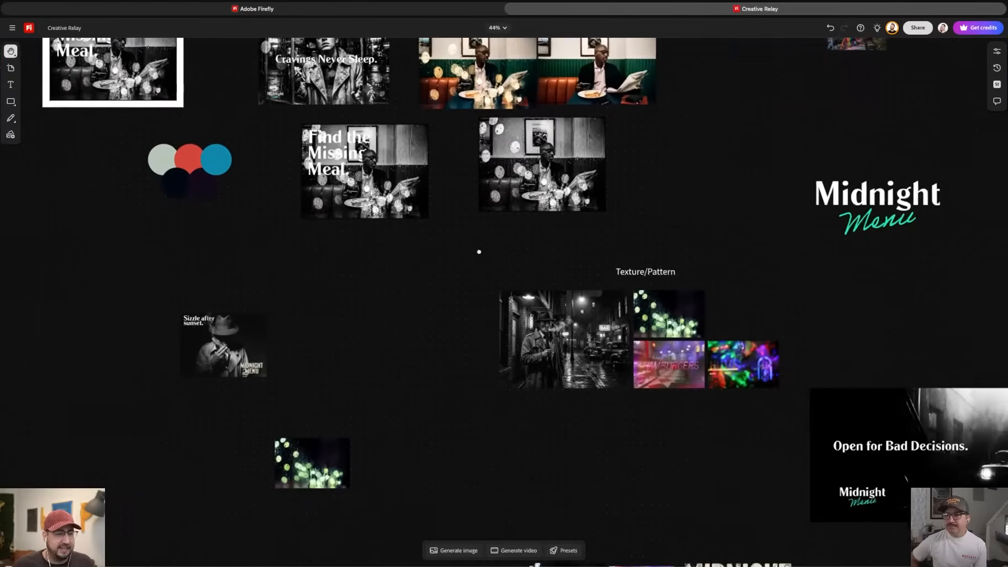
scroll(704, 227, down, 6)
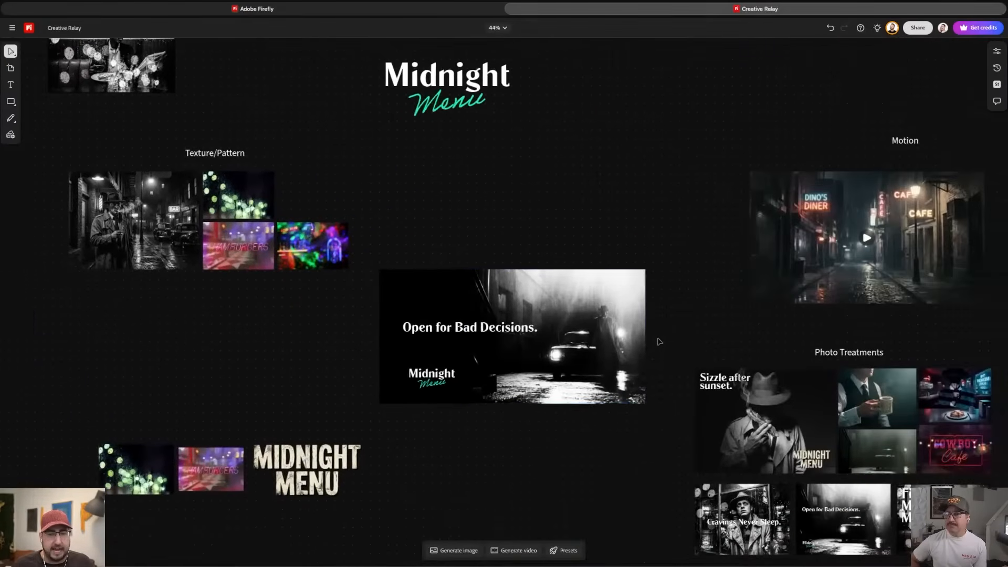
scroll(412, 254, right, 10)
scroll(410, 266, down, 2)
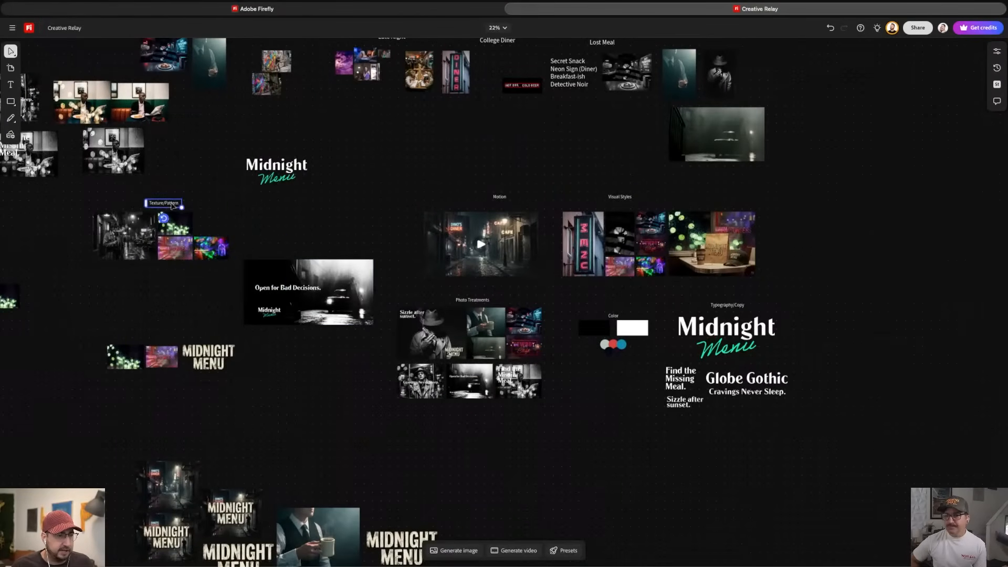
drag(172, 205, 324, 204)
drag(56, 208, 334, 331)
key(ctrl+z)
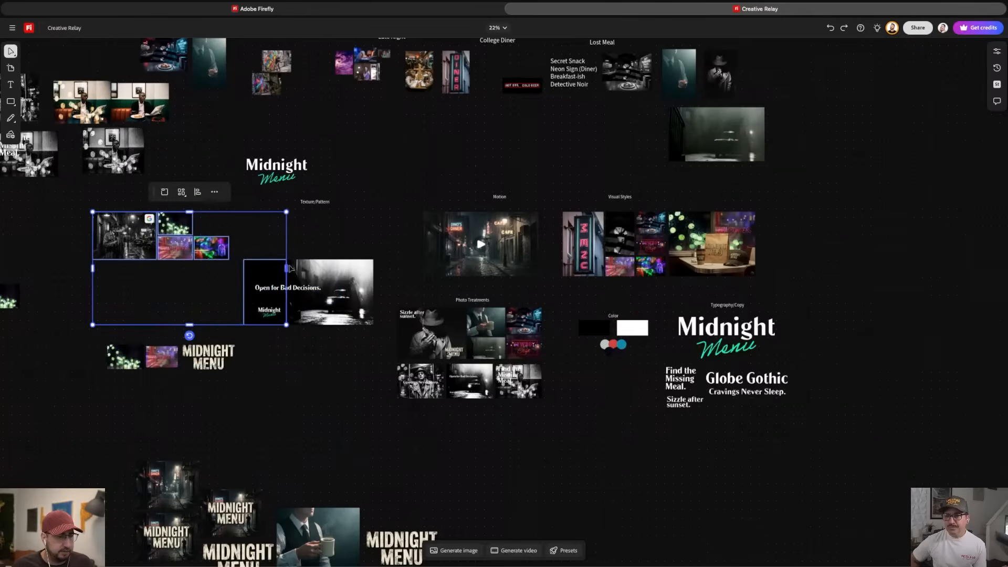
- Move the "Open for Bad Decisions" artwork lower and place the four texture images together under the Texture/Pattern heading
click(291, 296)
drag(291, 297, 300, 353)
drag(244, 209, 301, 252)
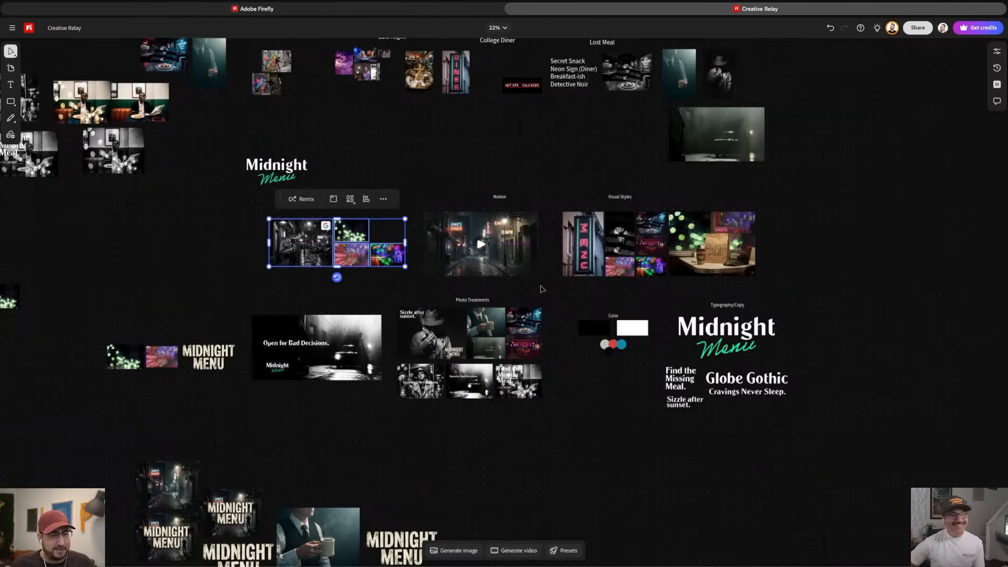
- Examine the Texture/Pattern images up close, from the smoking detective street scene to the bokeh and neon textures
scroll(557, 250, up, 10)
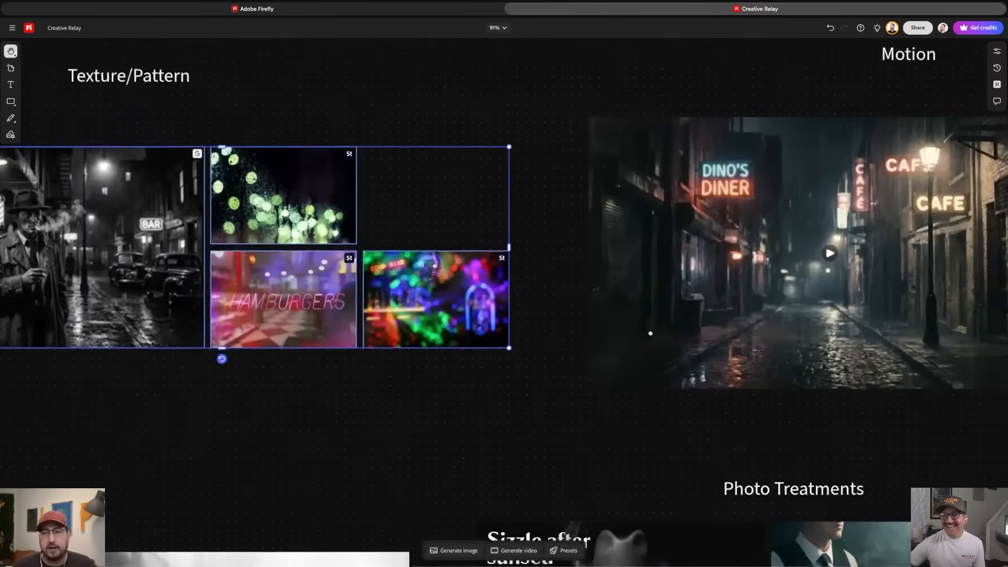
scroll(650, 333, left, 5)
click(629, 196)
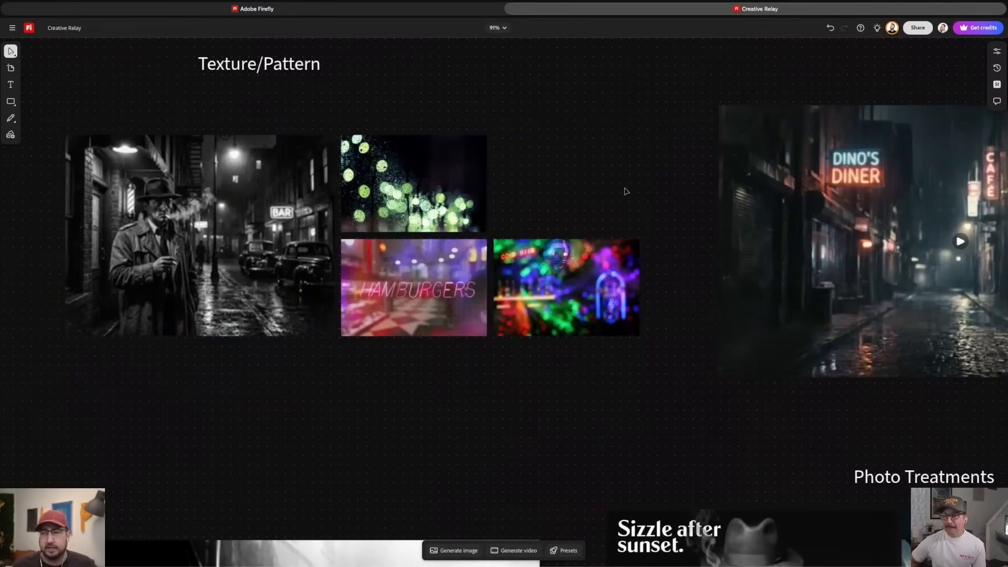
scroll(629, 196, left, 5)
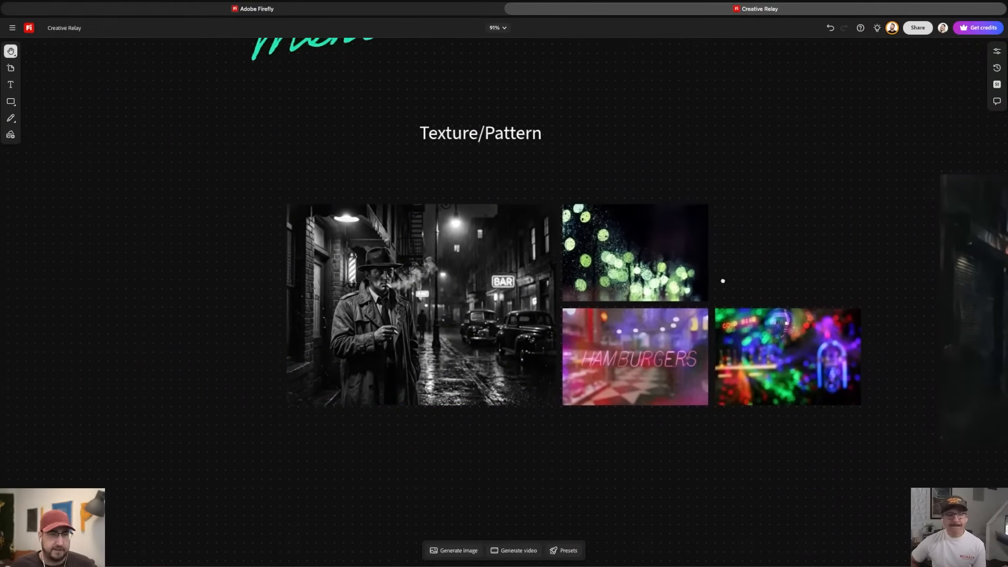
click(556, 256)
scroll(556, 257, up, 2)
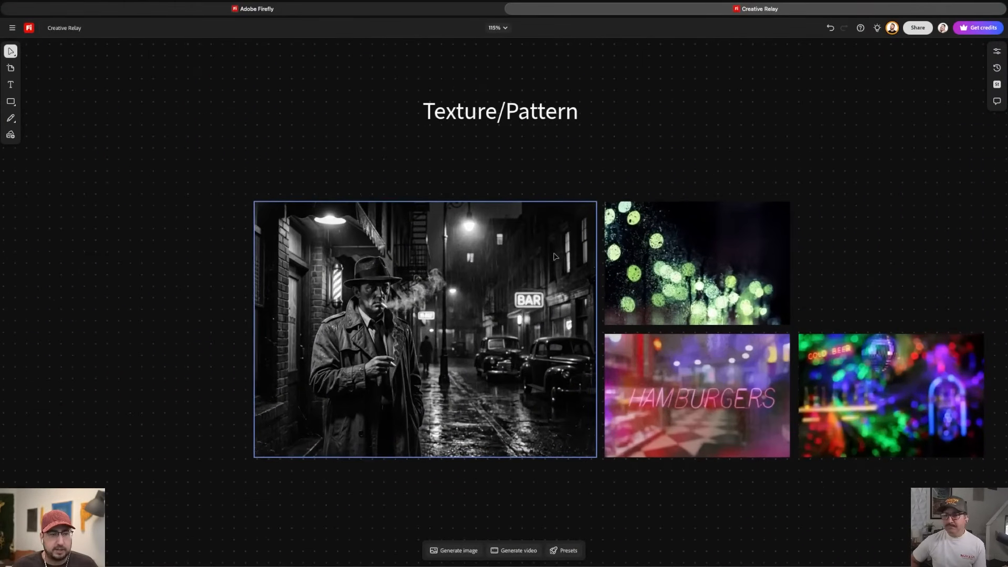
key(space)
drag(631, 257, 452, 256)
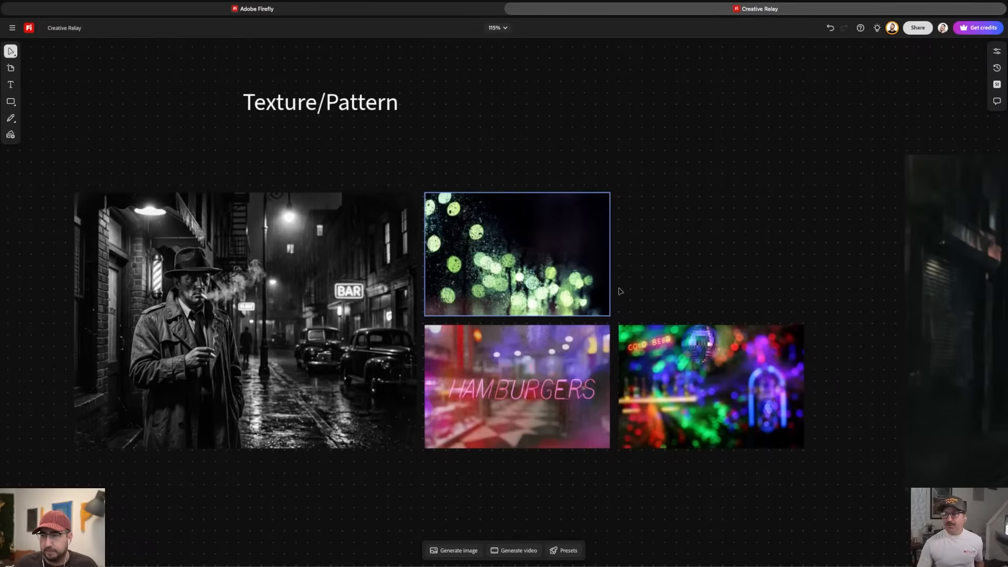
- Play the Midnight Menu title video in the Motion section and pause it partway through
scroll(710, 292, right, 10)
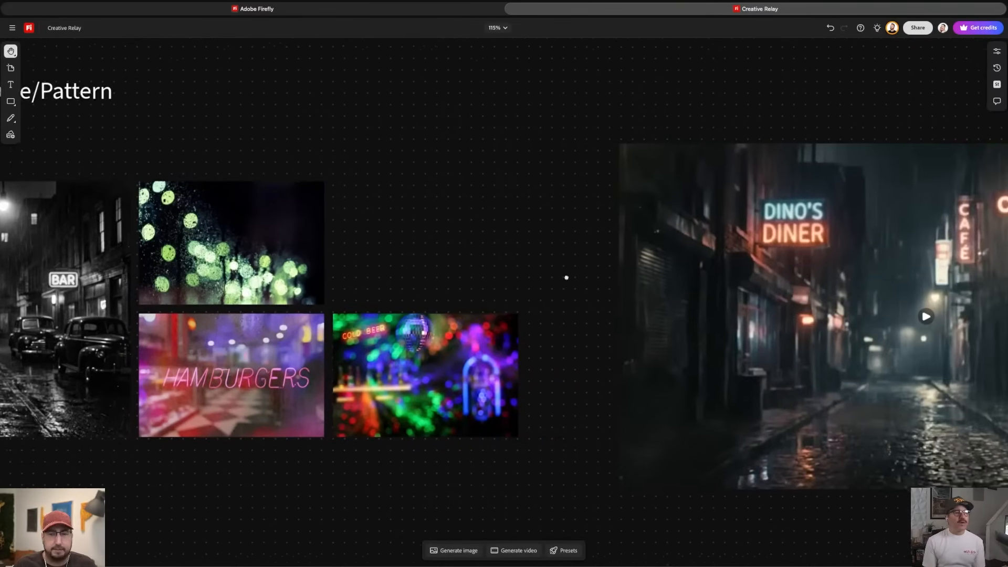
scroll(748, 283, right, 7)
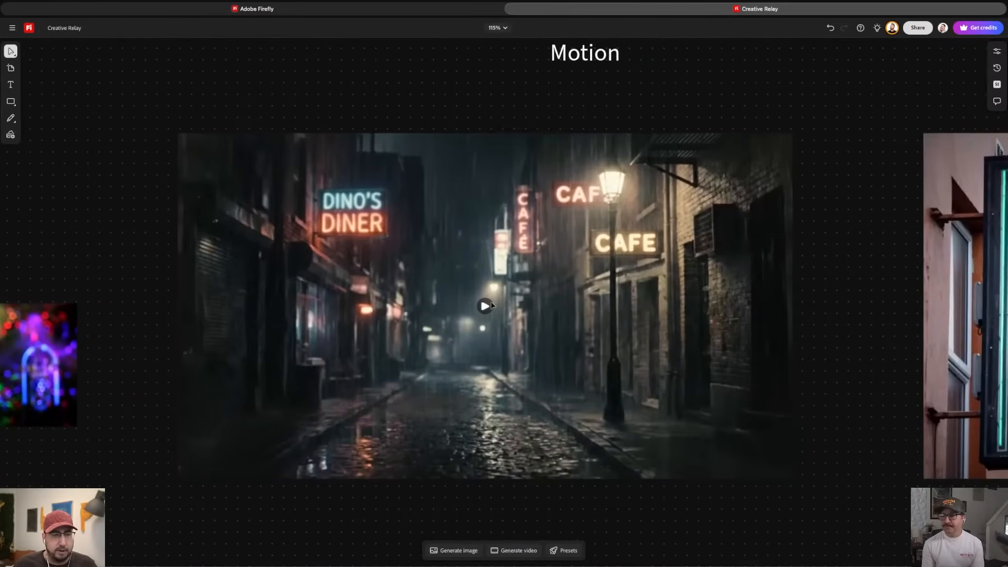
click(768, 306)
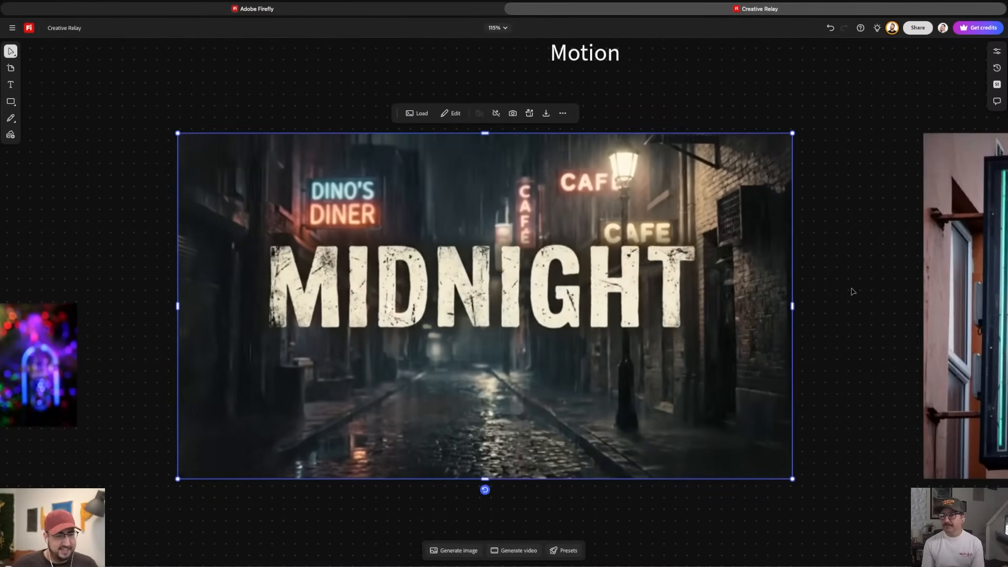
mouse_move(492, 307)
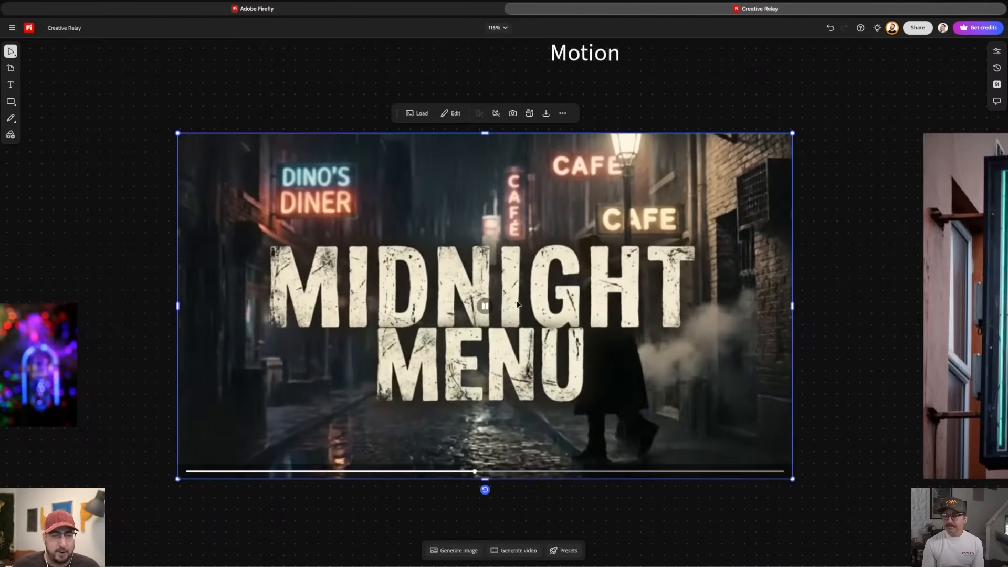
click(491, 306)
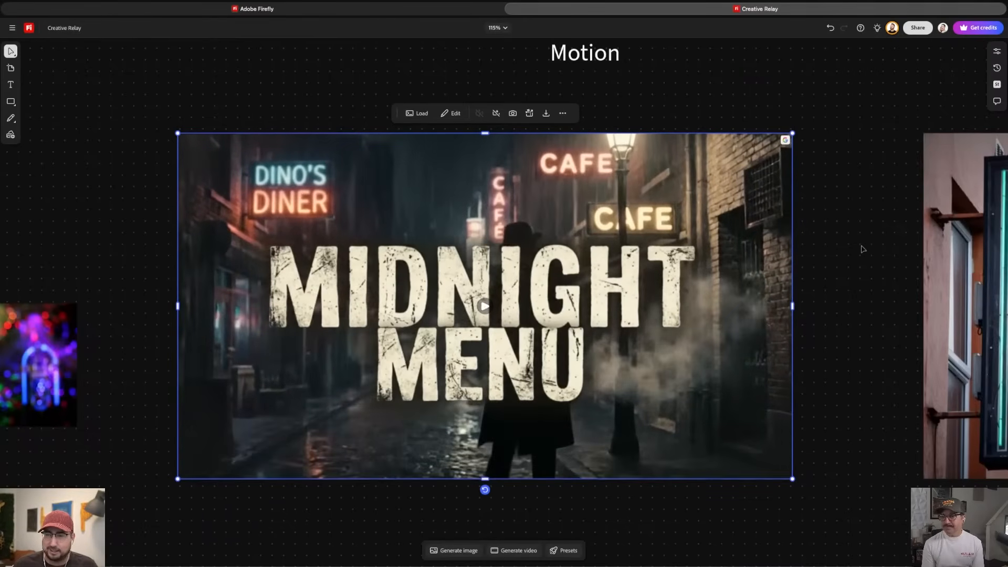
- Examine the Visual Styles collage up close, including the neon signs and the branded bag, cup and cap mockup
scroll(775, 247, right, 1)
scroll(775, 247, right, 2)
scroll(599, 252, down, 5)
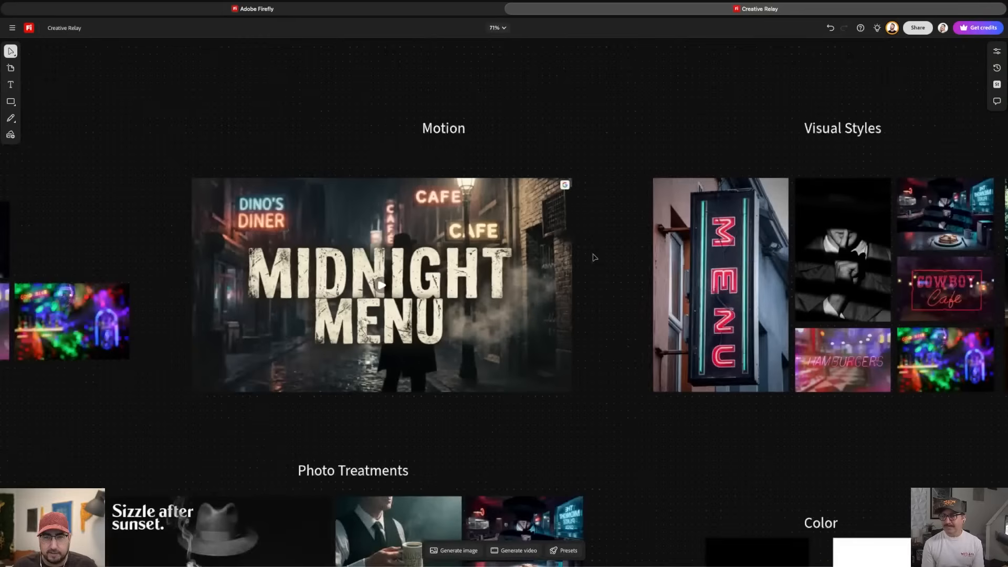
scroll(703, 263, right, 2)
scroll(682, 263, up, 5)
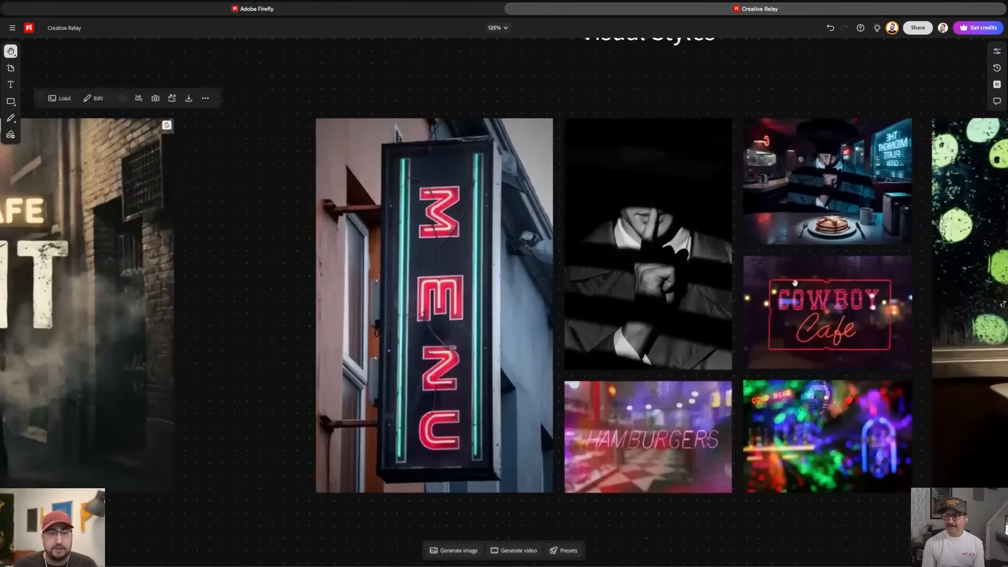
scroll(470, 227, right, 3)
scroll(469, 227, up, 1)
scroll(473, 236, down, 4)
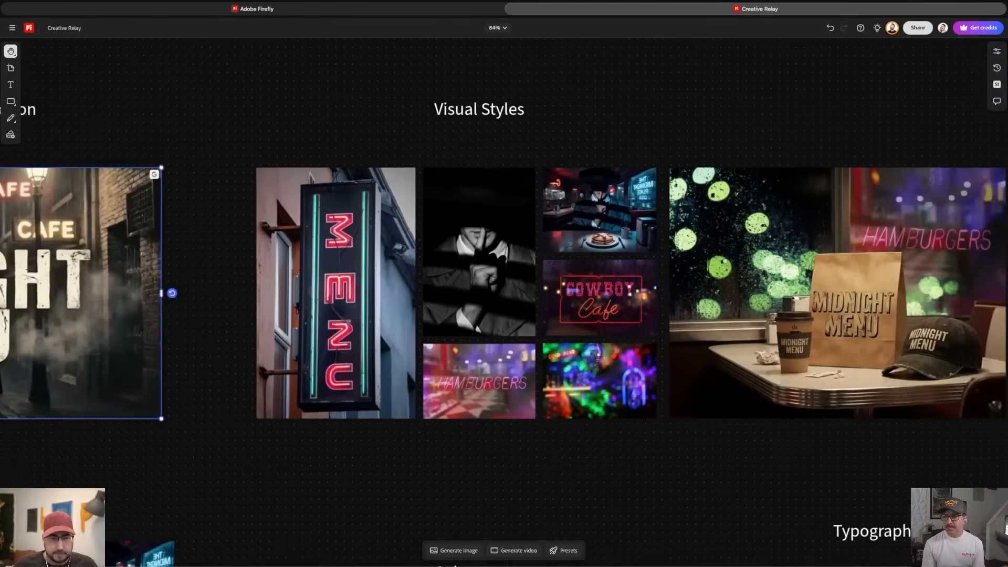
scroll(504, 257, right, 3)
scroll(737, 293, right, 1)
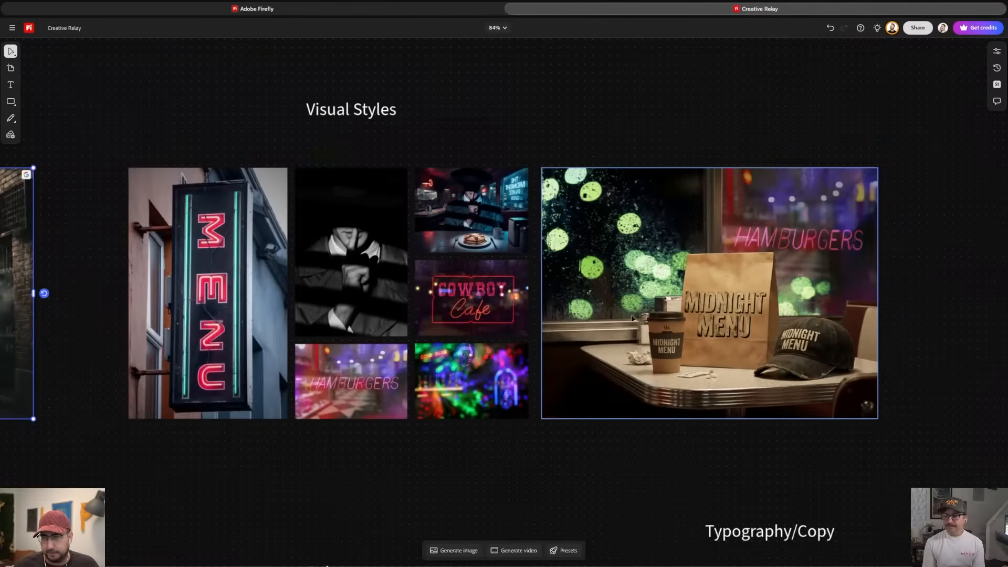
- Examine the Color swatches and the Typography/Copy section with its logo, Globe Gothic sample and taglines
scroll(632, 318, down, 2)
scroll(683, 273, down, 5)
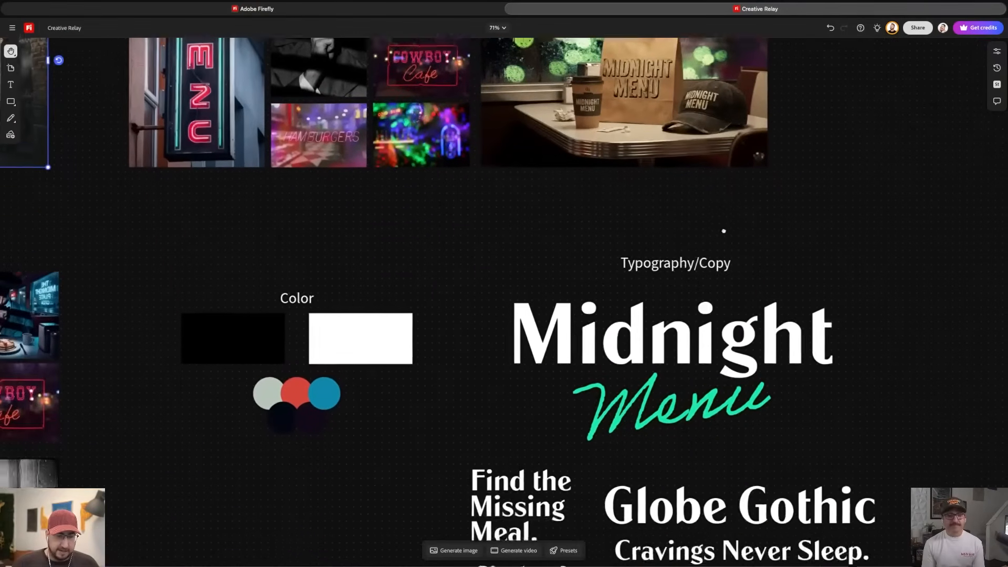
scroll(724, 231, down, 5)
scroll(723, 231, right, 2)
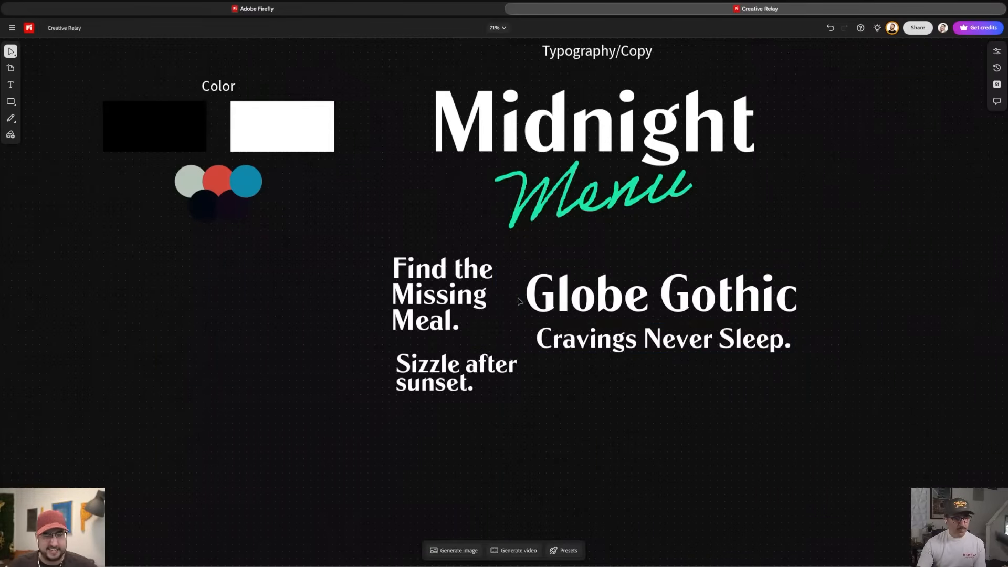
- In the Color section, move the blue circle out of the overlapping palette cluster to stand apart beneath the white swatch
scroll(506, 274, down, 3)
drag(363, 218, 705, 323)
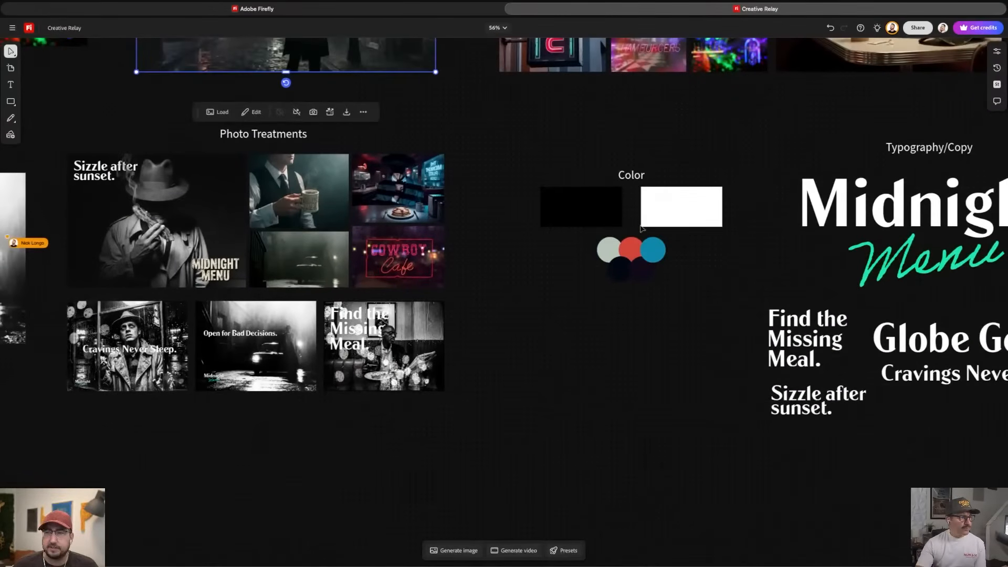
scroll(655, 278, up, 5)
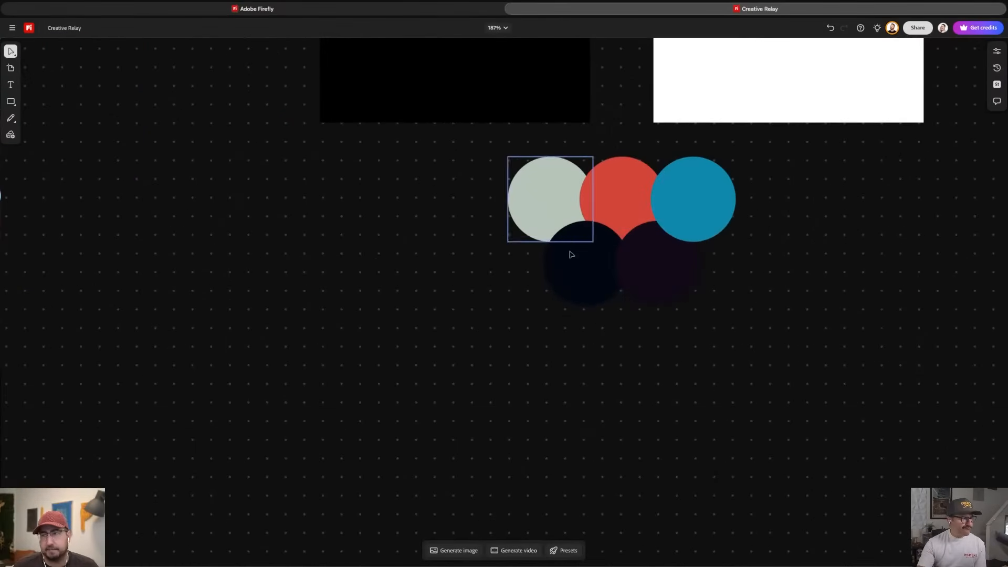
drag(661, 191, 800, 213)
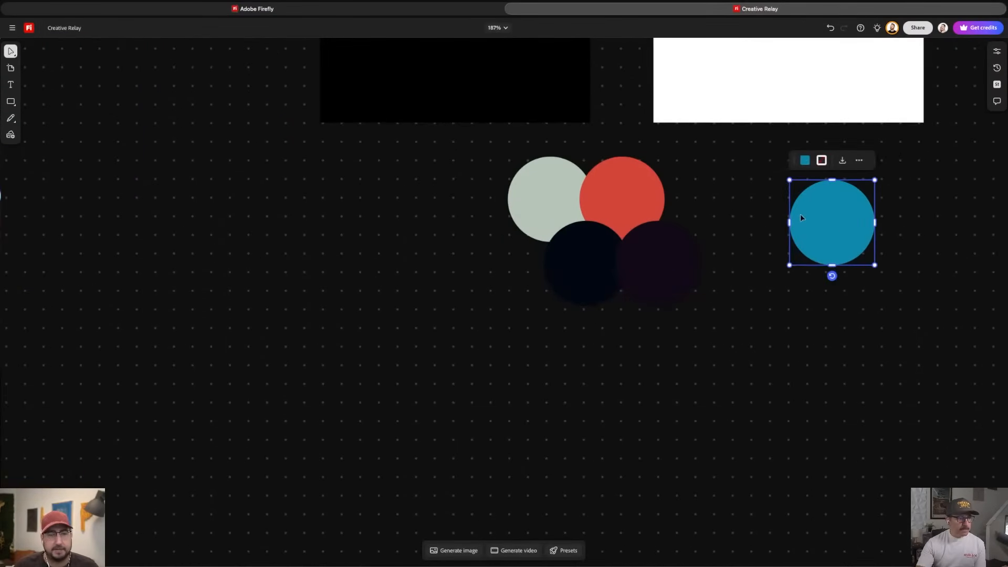
- Undo the move of the blue circle so it rejoins the palette cluster, and clear the selection
key(ctrl+z)
click(798, 252)
scroll(499, 277, down, 5)
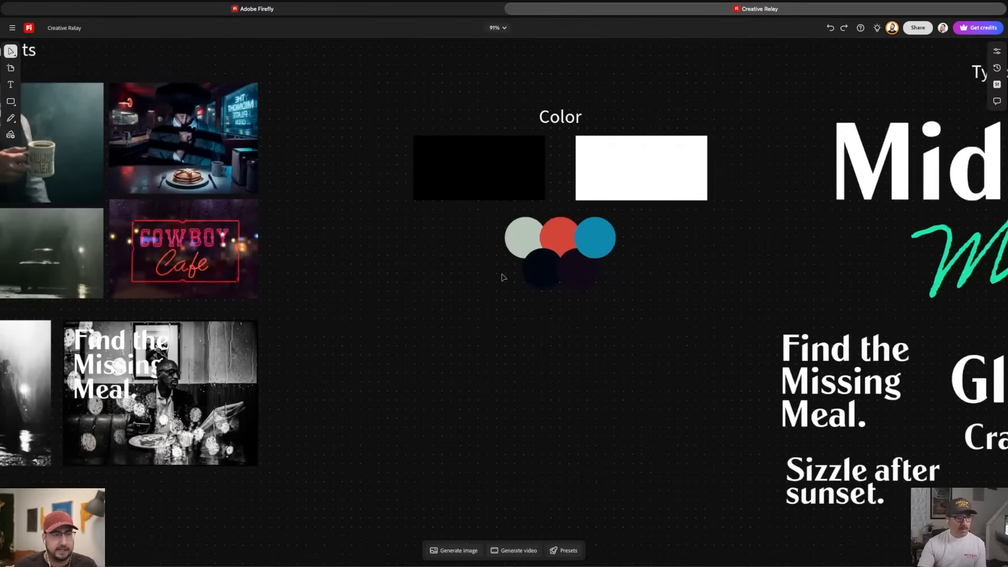
- Examine the Photo Treatments collage up close, including the Sizzle after sunset poster and the neighbouring mug and alley images
drag(500, 276, 662, 301)
scroll(661, 301, left, 10)
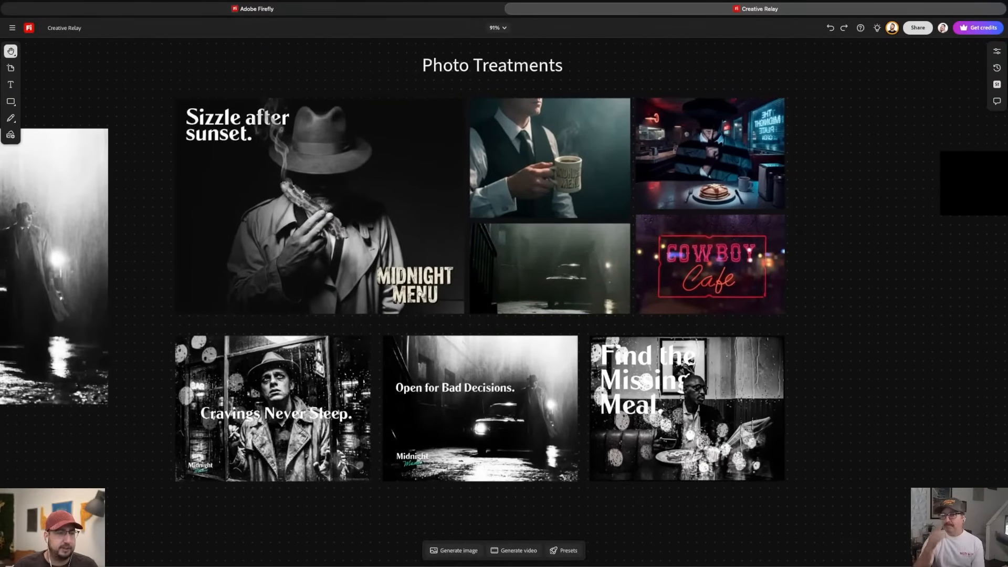
scroll(393, 354, up, 1)
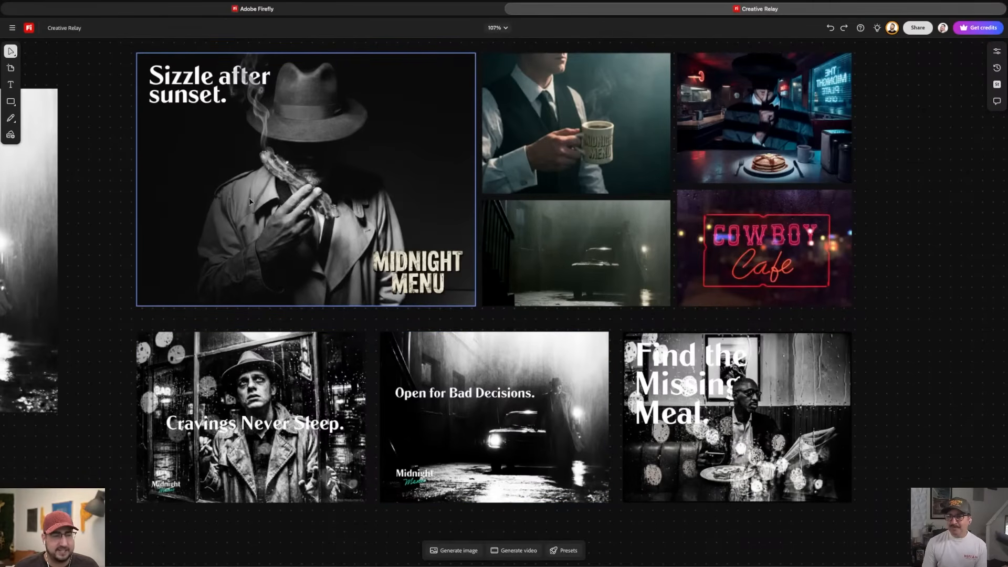
scroll(397, 231, up, 1)
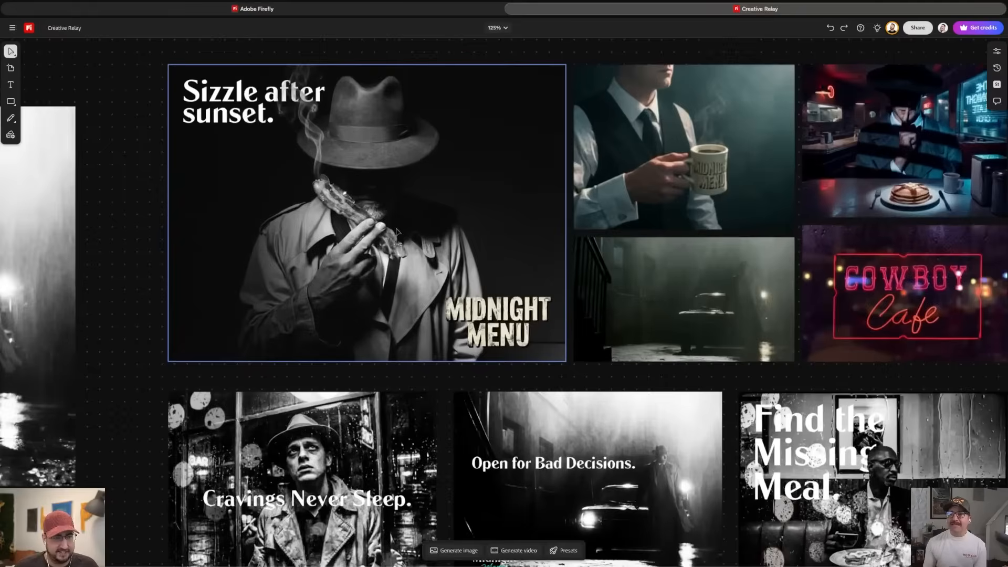
scroll(397, 232, up, 3)
drag(455, 296, 591, 373)
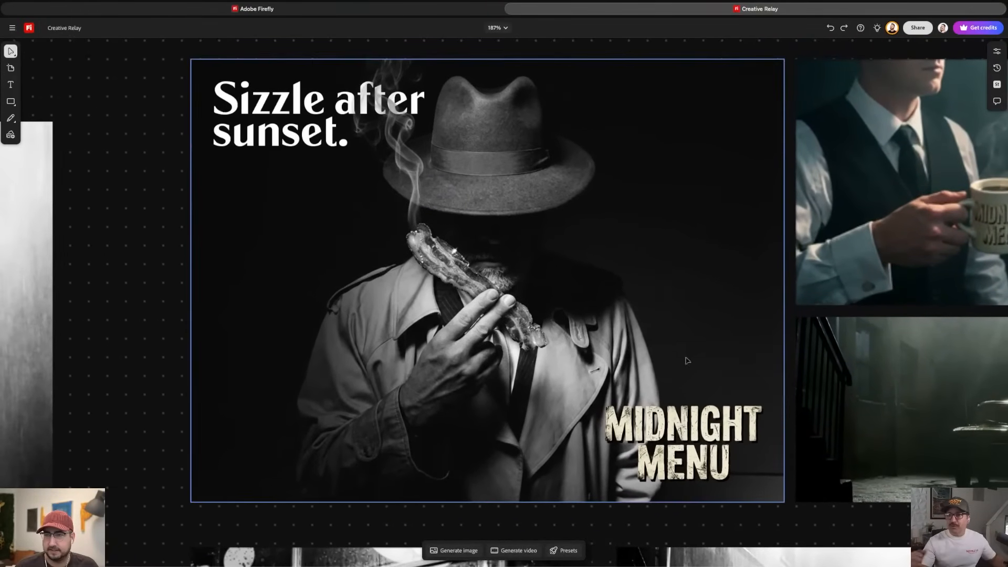
scroll(687, 360, right, 5)
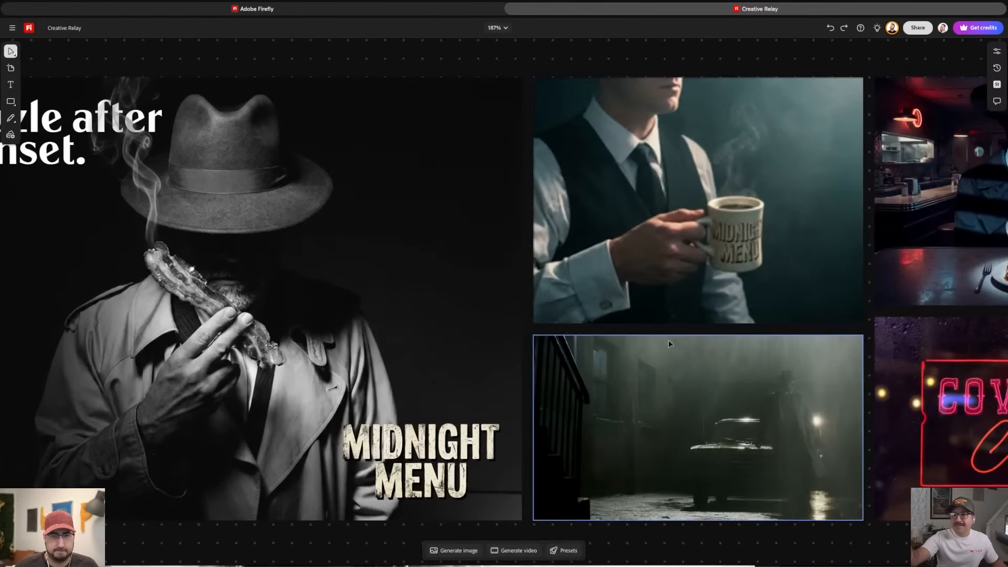
scroll(669, 344, down, 5)
- Look over the Open for Bad Decisions key art and all the style sections of the Midnight Menu board
scroll(234, 359, left, 5)
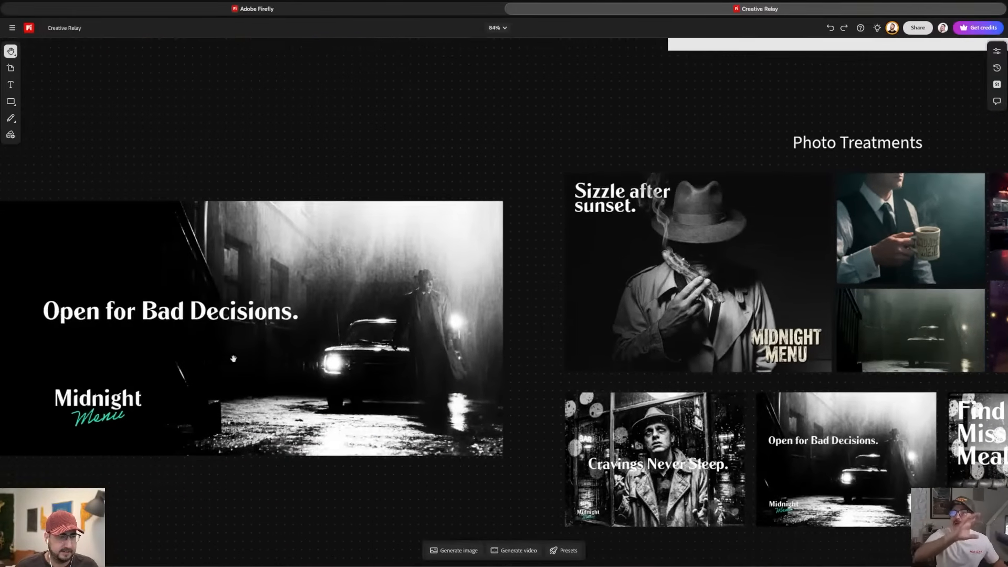
scroll(234, 359, left, 5)
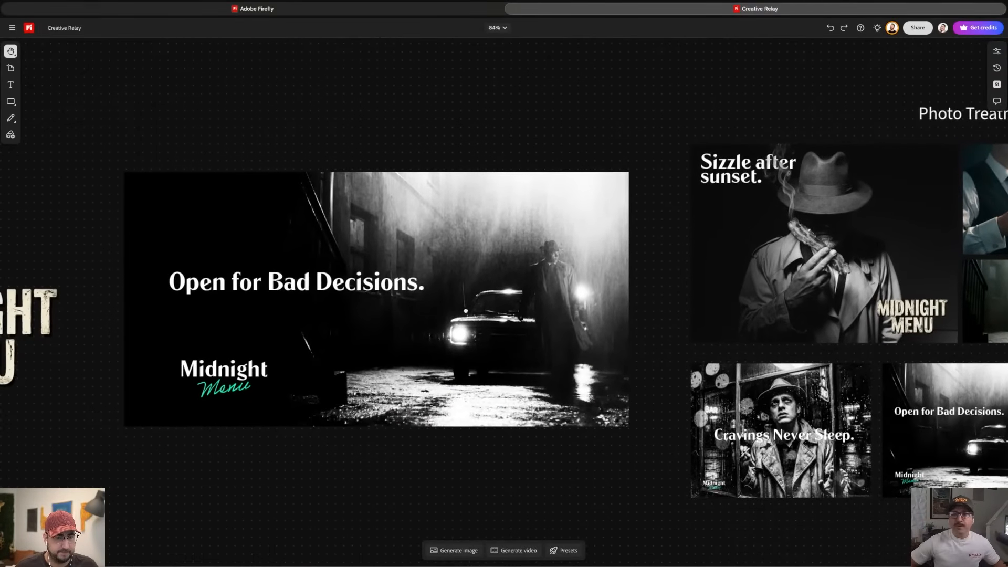
scroll(493, 294, left, 2)
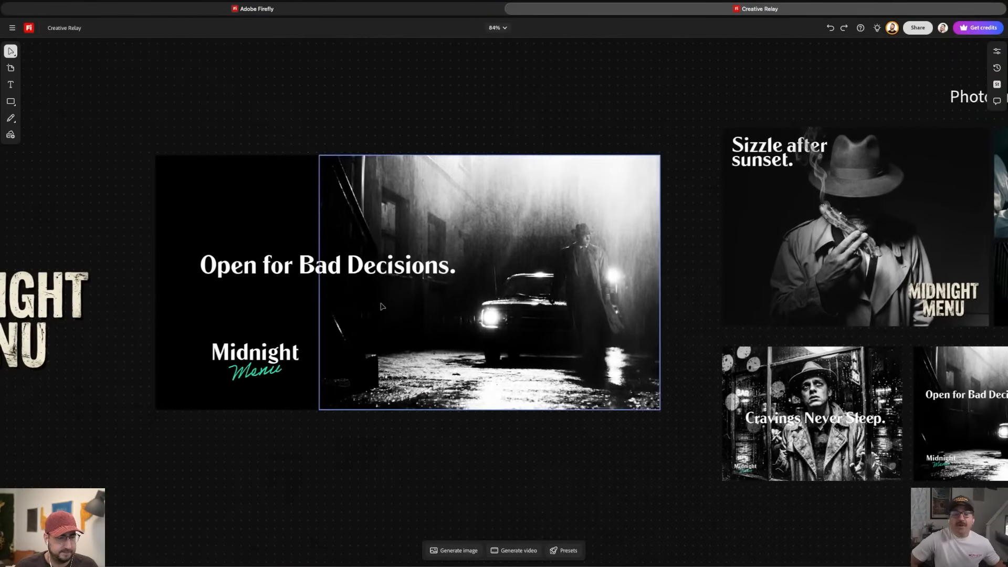
scroll(381, 306, down, 2)
scroll(475, 334, down, 3)
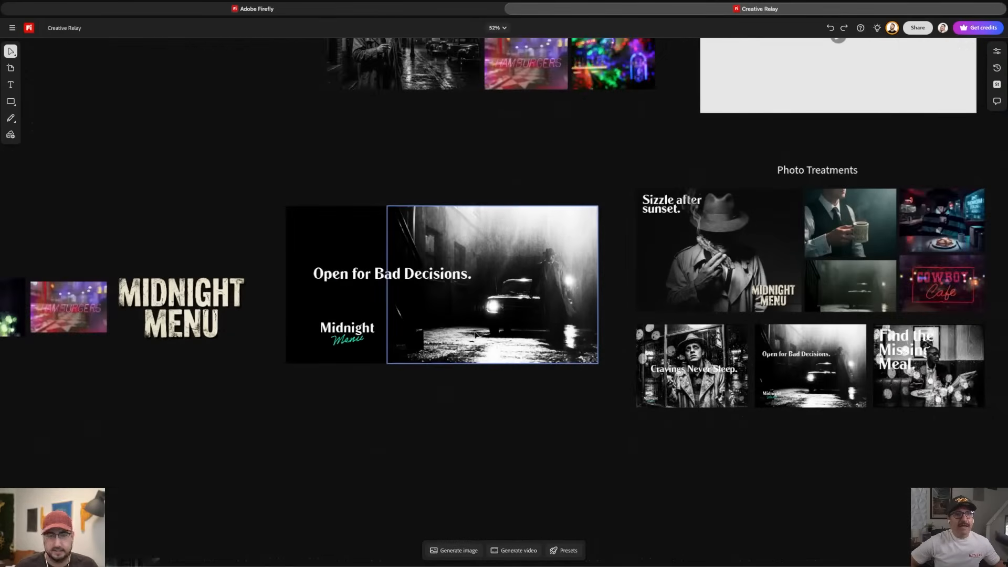
scroll(475, 334, right, 2)
scroll(499, 331, down, 1)
scroll(552, 323, right, 4)
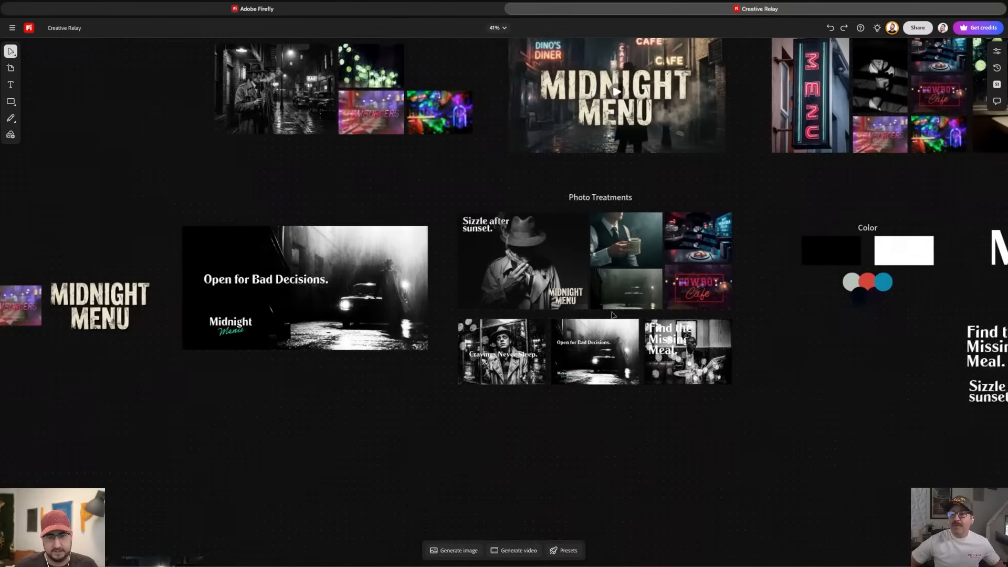
scroll(612, 315, down, 2)
scroll(526, 294, right, 5)
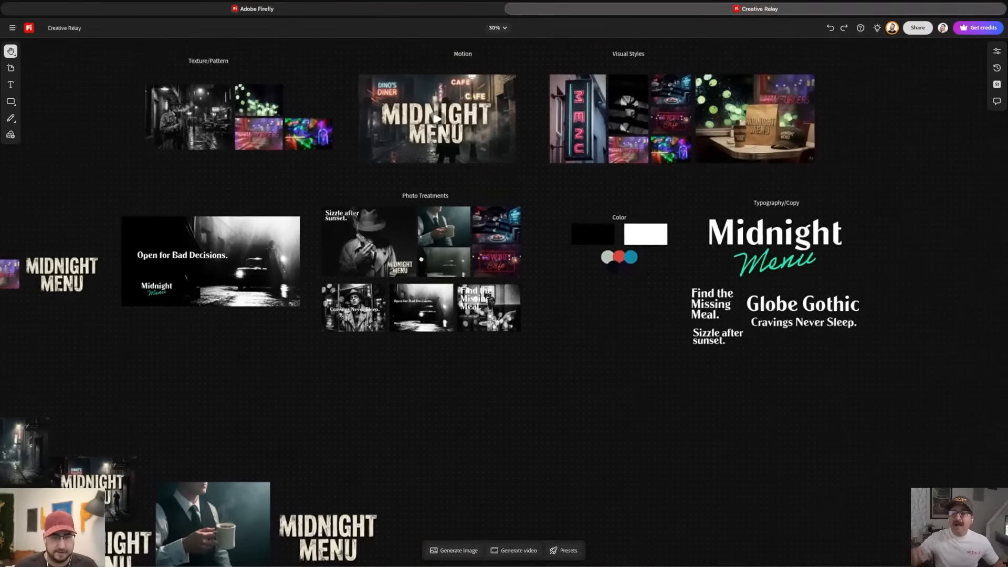
key(v)
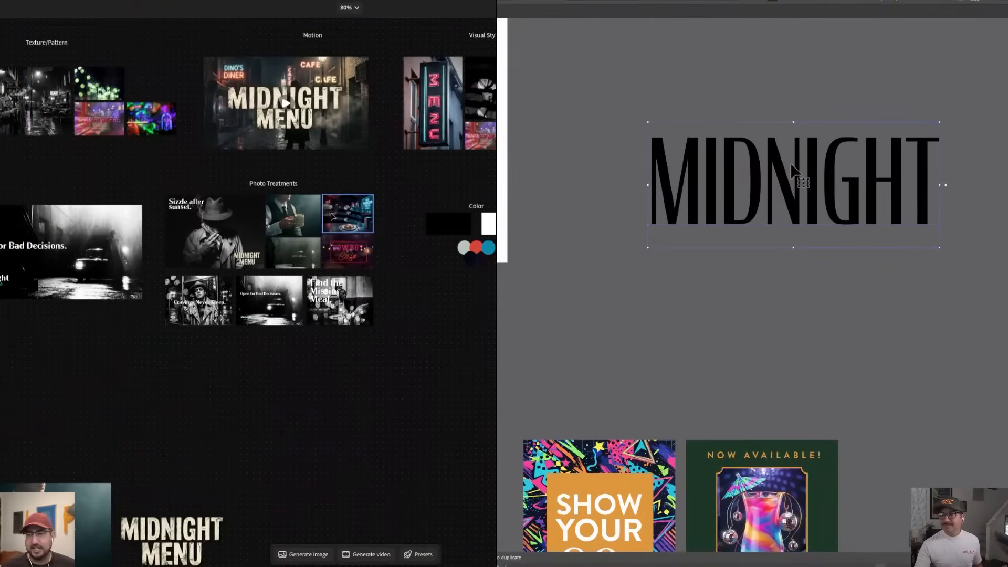
- In Illustrator, draw a new artboard around the MIDNIGHT text and adjust the text's position on it
click(742, 309)
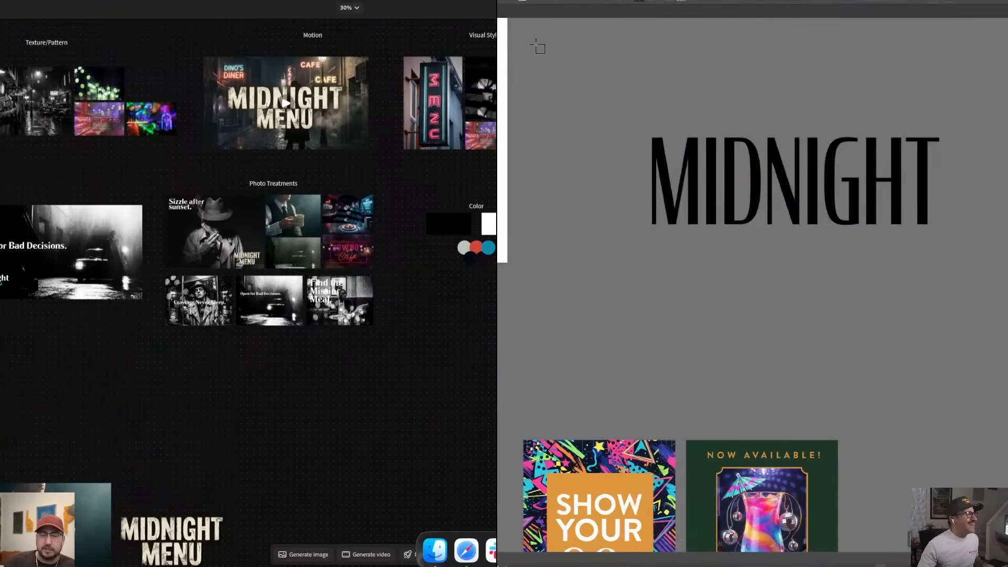
drag(534, 43, 1006, 393)
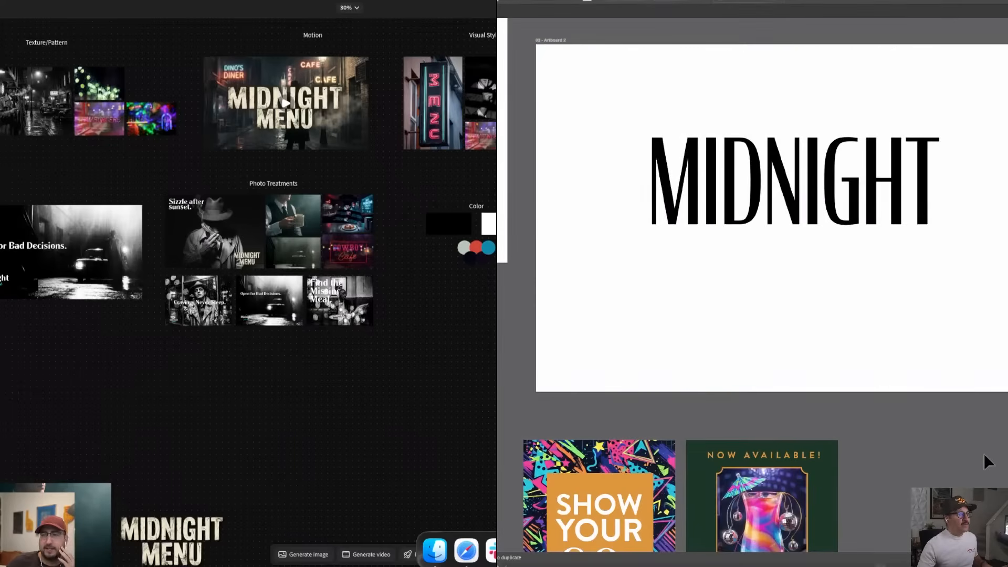
click(801, 221)
drag(801, 220, 807, 216)
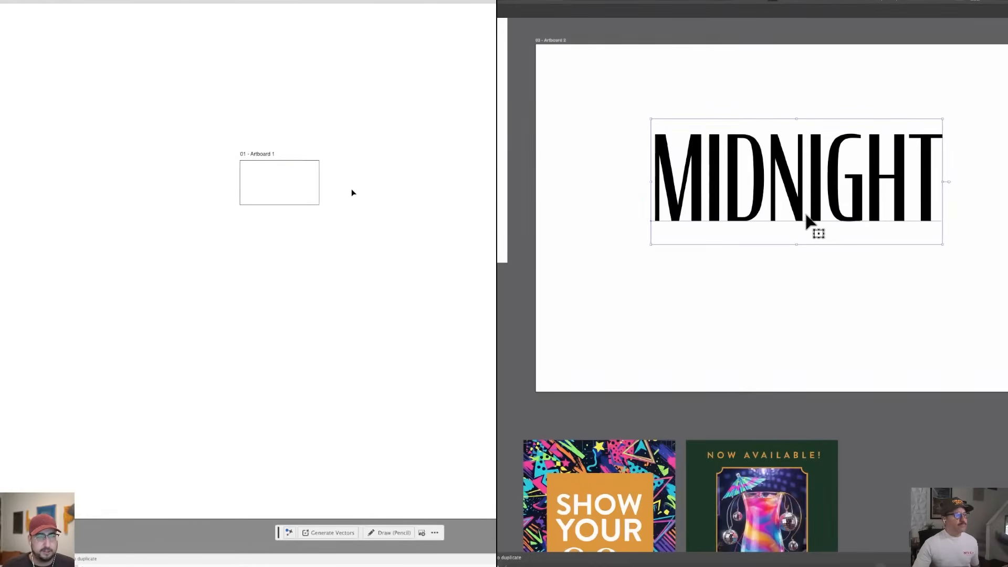
click(549, 247)
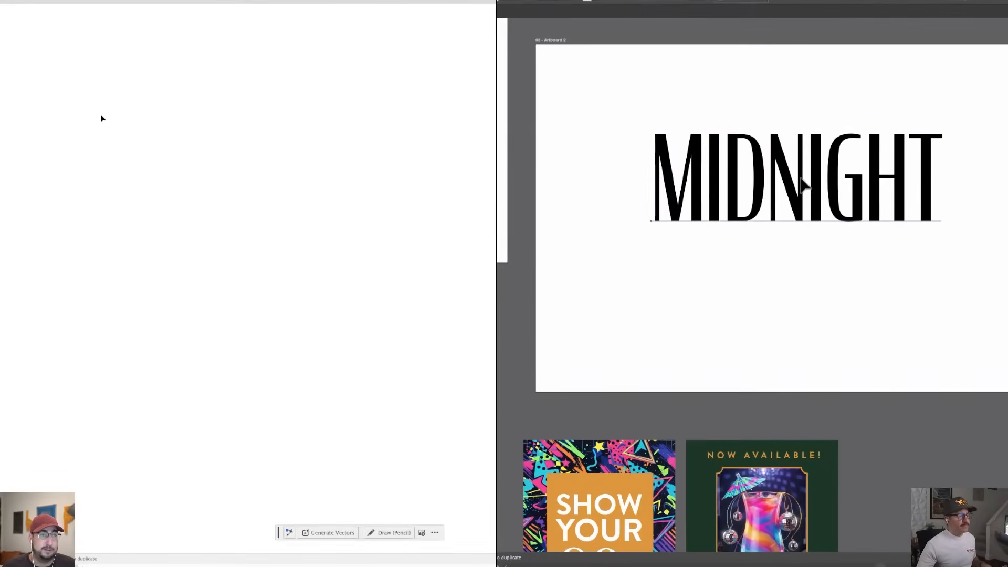
click(803, 179)
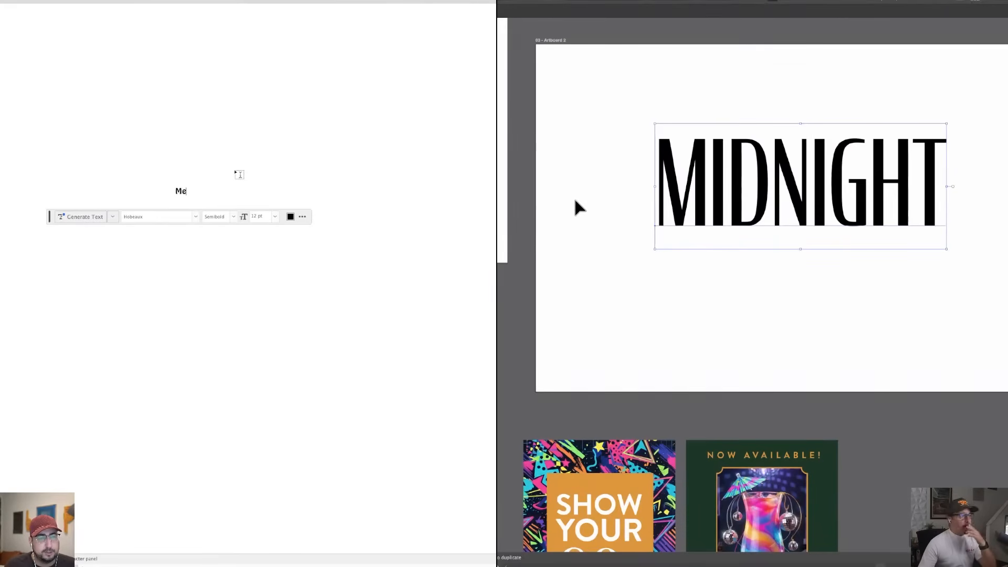
drag(691, 190, 679, 195)
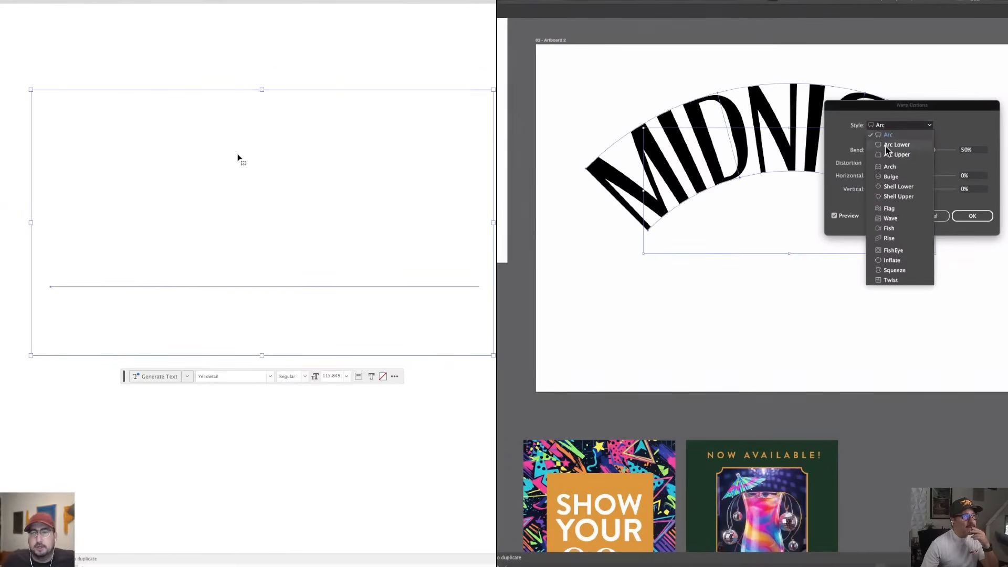
- Warp the MIDNIGHT text with the Arc Lower style, horizontal, at -22% bend
click(895, 145)
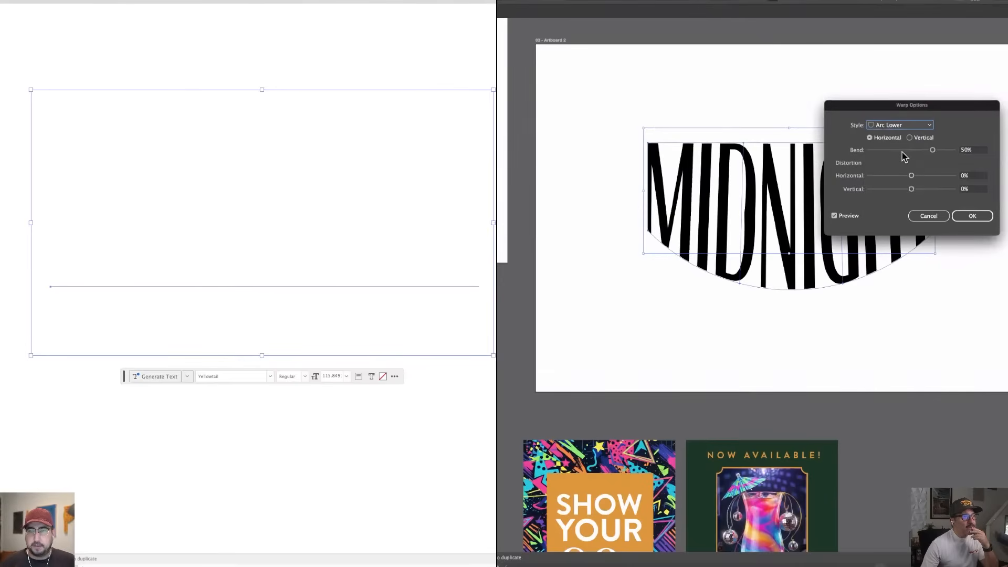
click(902, 151)
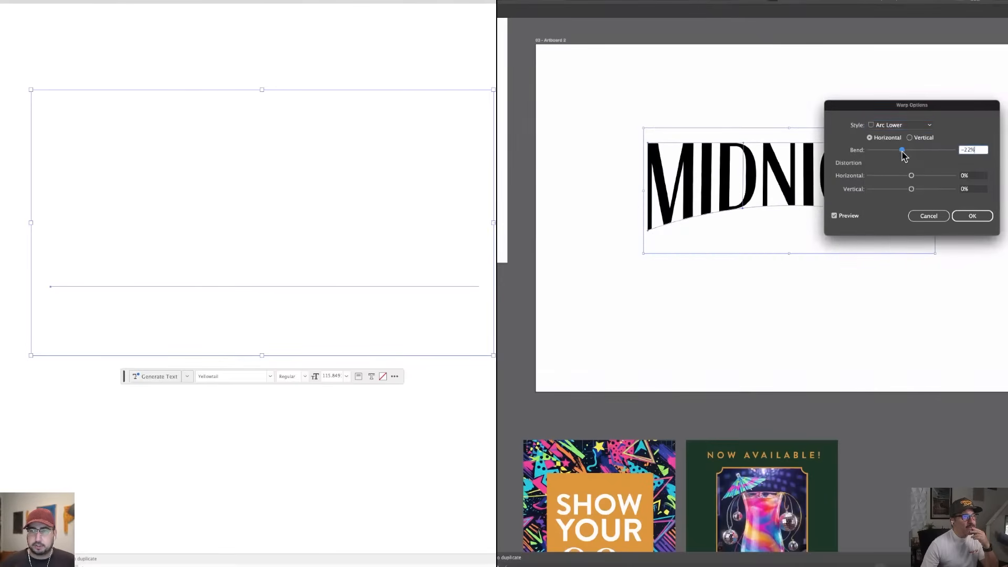
click(970, 215)
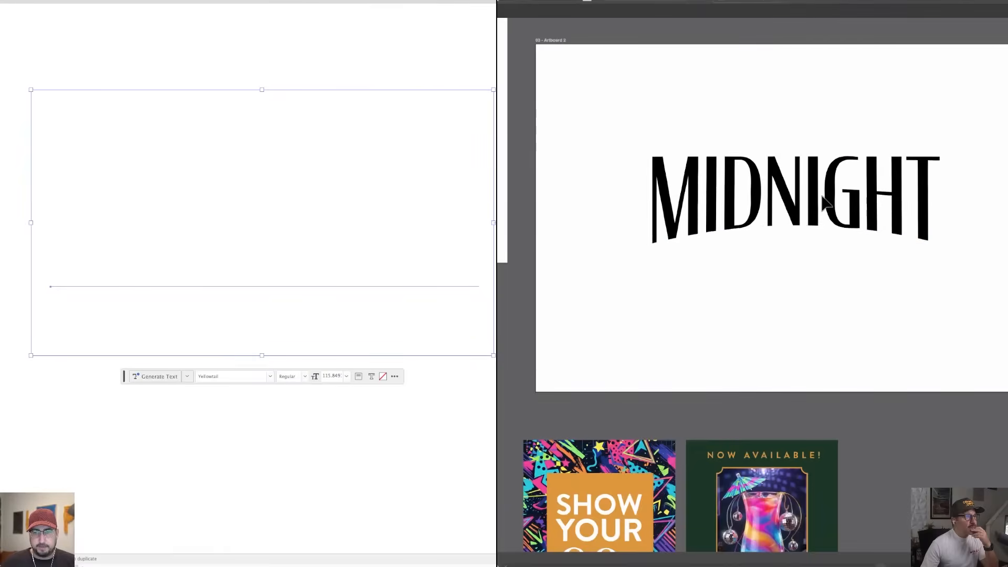
- Add the word "Menu" as script lettering in Yellowtail Regular
text(Menu)
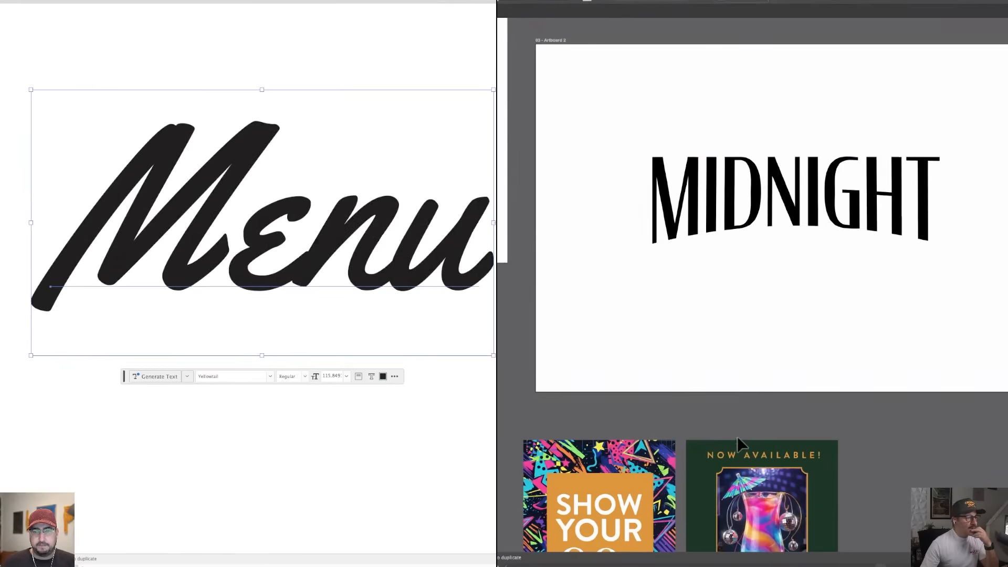
- Switch to the Creative Relay board and bring up the circle palette in the Color section close up
mouse_move(704, 565)
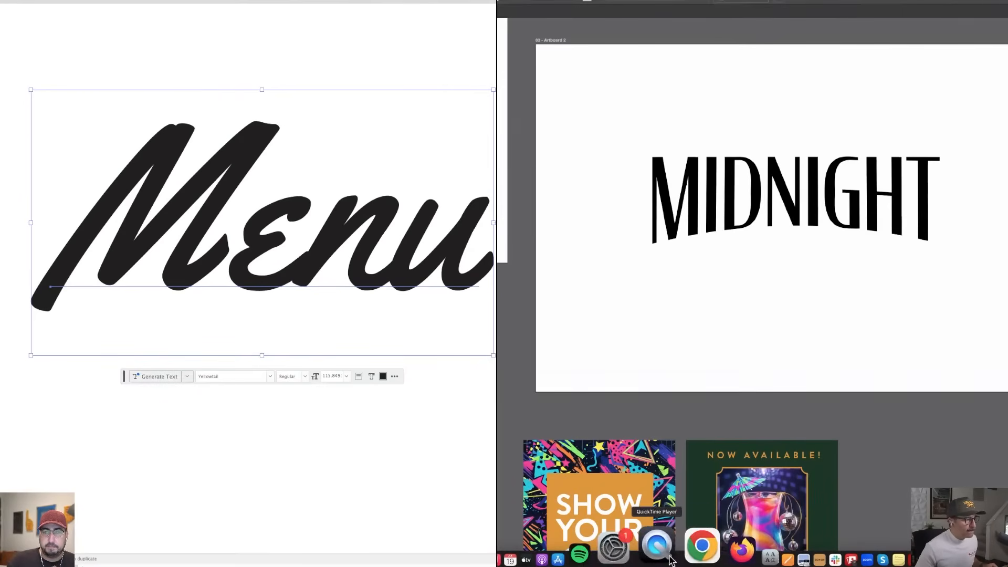
click(679, 553)
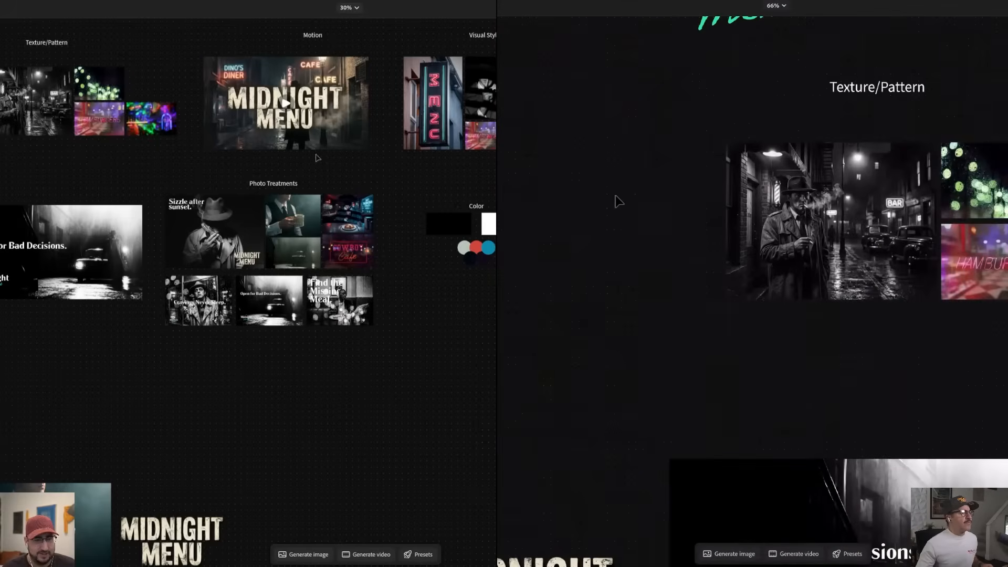
scroll(472, 236, up, 10)
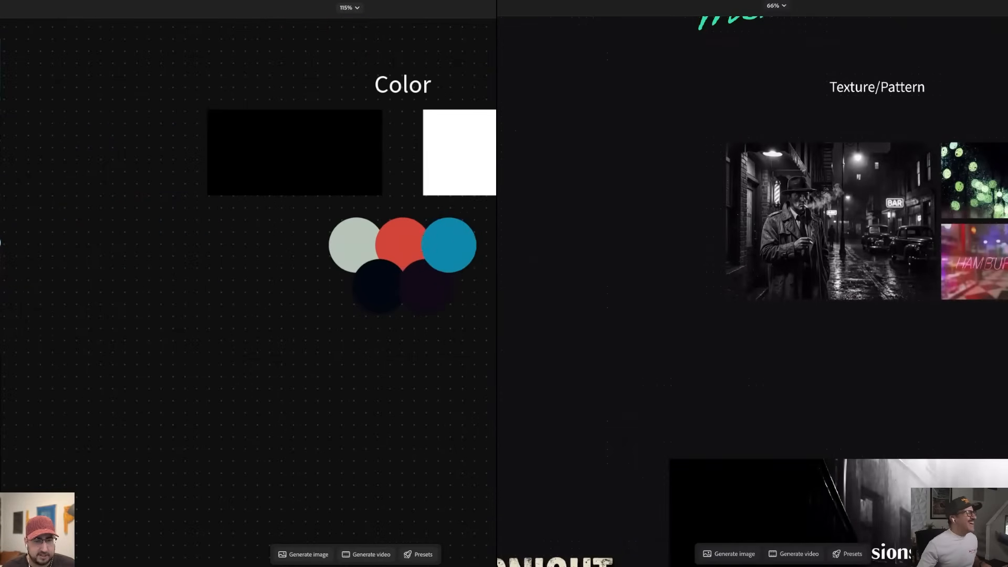
click(470, 241)
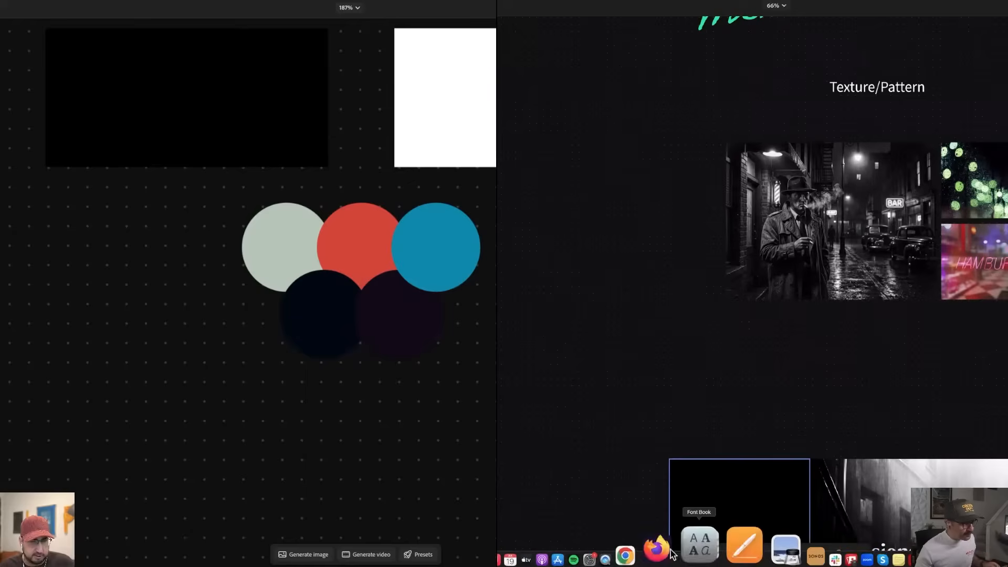
click(326, 318)
- Switch to the web browser and open a new tab ready for a Google search
click(684, 544)
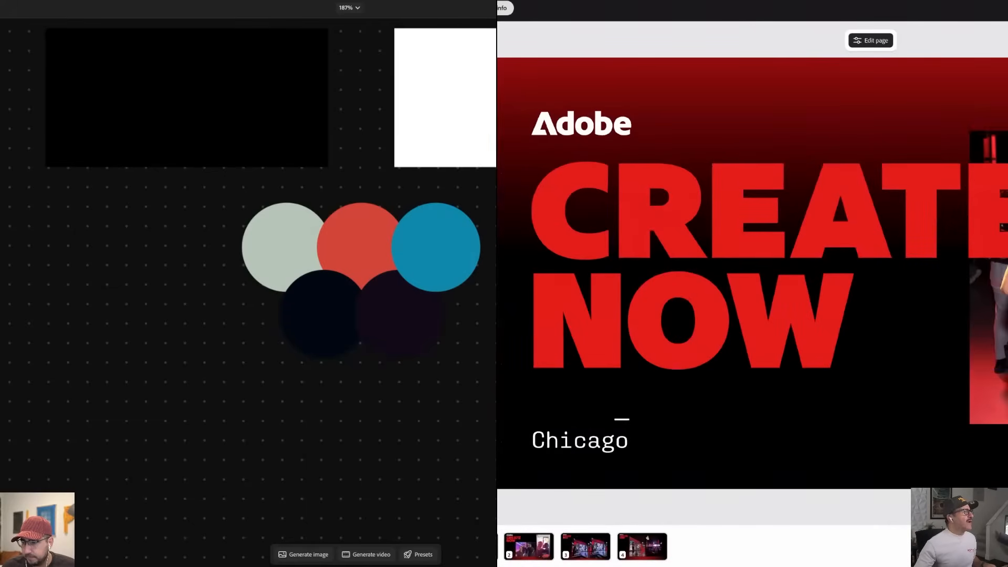
key(super+t)
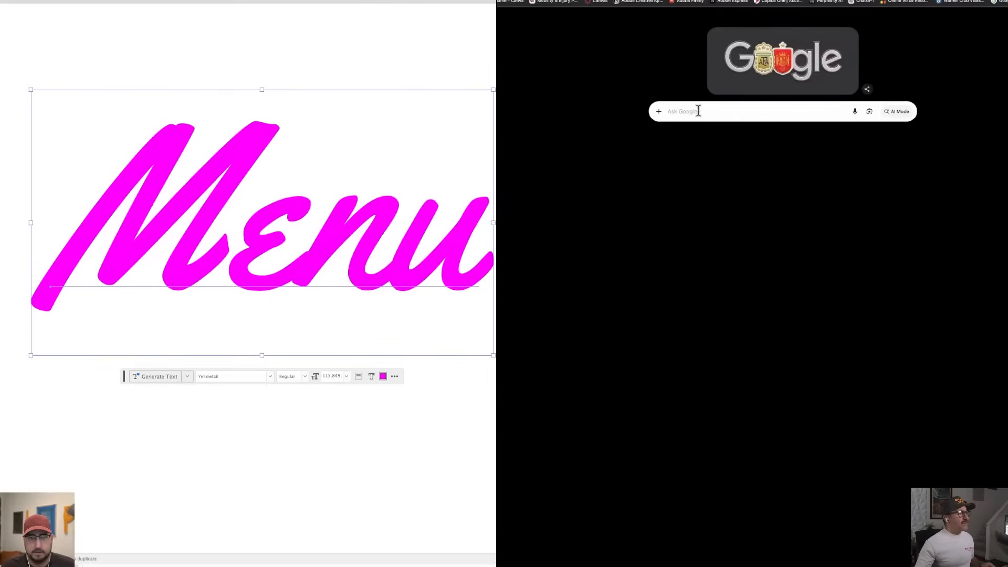
click(700, 111)
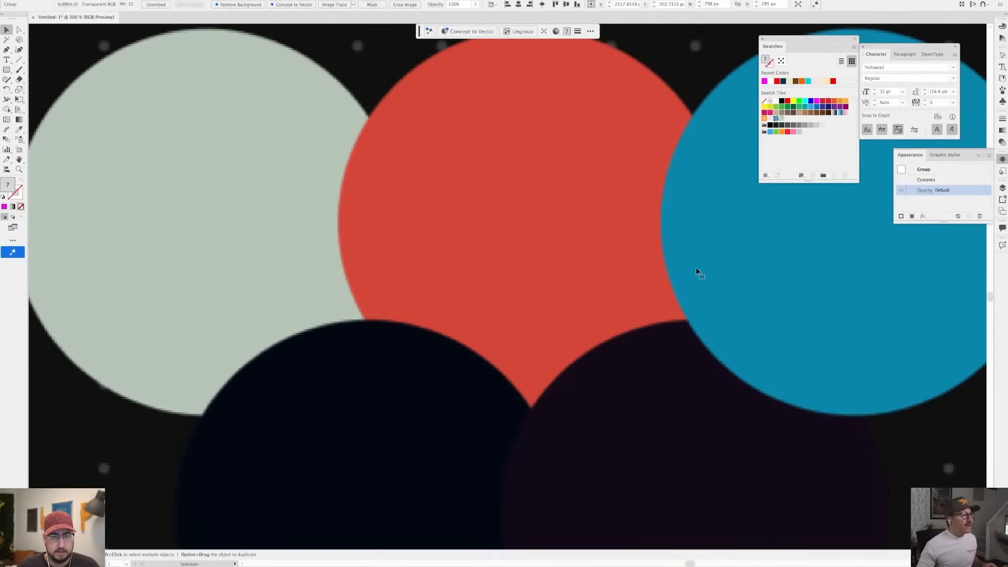
- Back in Illustrator, scale the palette image down to about 325 px wide and move it just below the Menu lettering
key(super+minus)
key(super+minus)
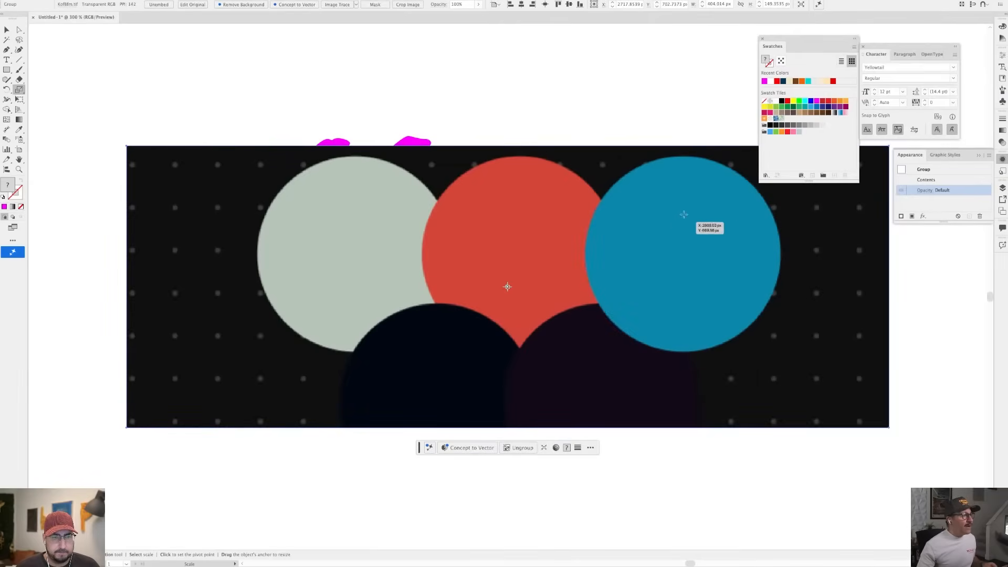
key(s)
alt+click(601, 276)
click(715, 345)
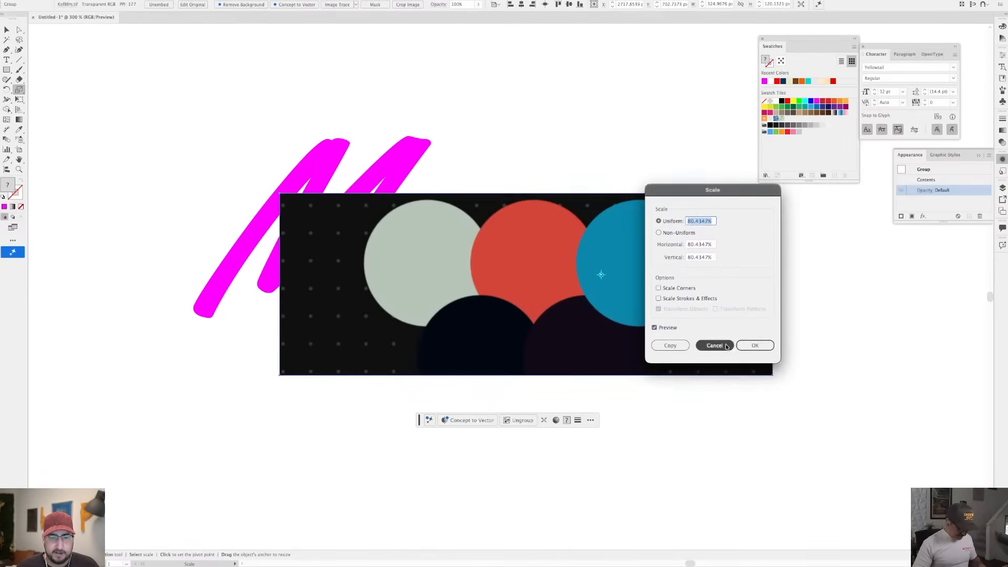
key(v)
drag(570, 271, 566, 405)
key(super+minus)
key(super+minus)
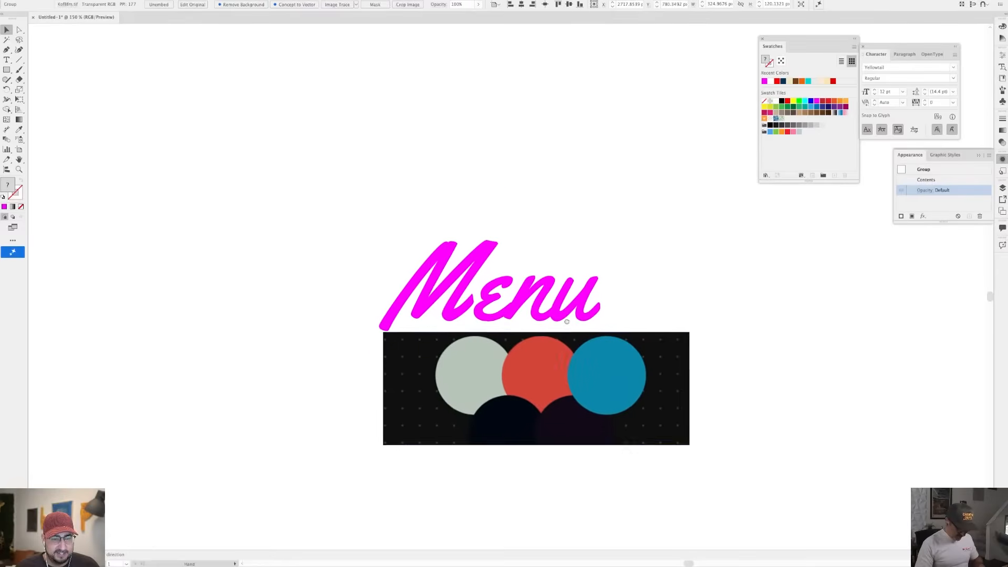
- Draw a magenta square about 32 px wide below the palette image and duplicate it into an evenly spaced row of five
scroll(565, 308, down, 2)
key(m)
drag(376, 421, 430, 436)
key(v)
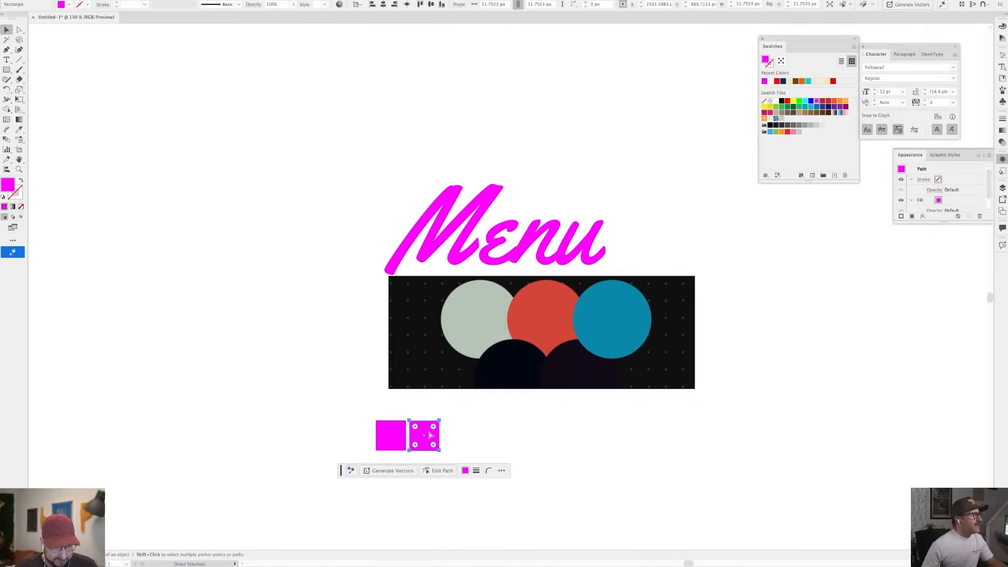
key(super+d)
key(super+d)
key(super+d)
- Recolor the first three squares in the row with the pale green, red and blue sampled from the palette image's circles
click(395, 435)
key(i)
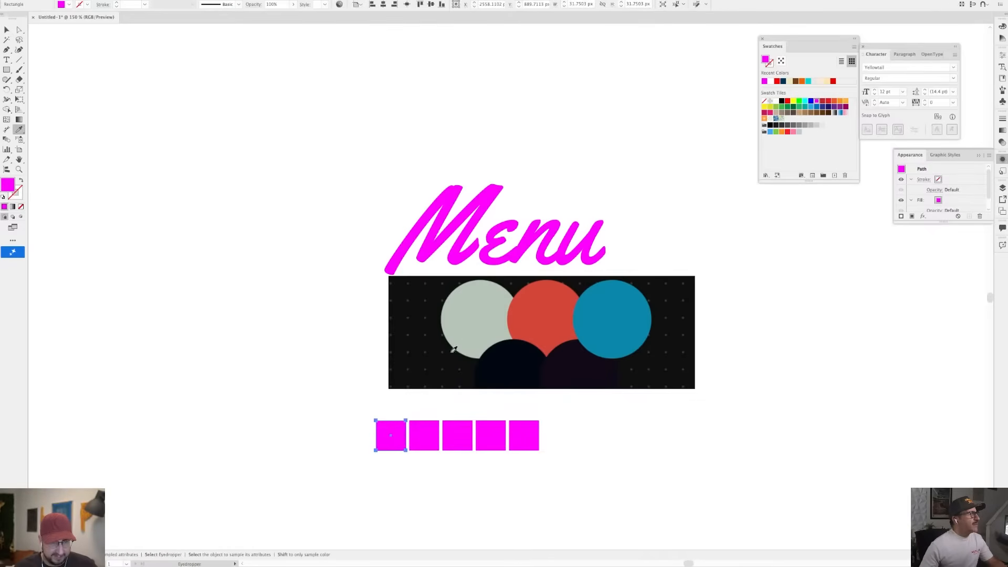
click(461, 338)
key(v)
click(432, 434)
key(u)
key(i)
click(533, 319)
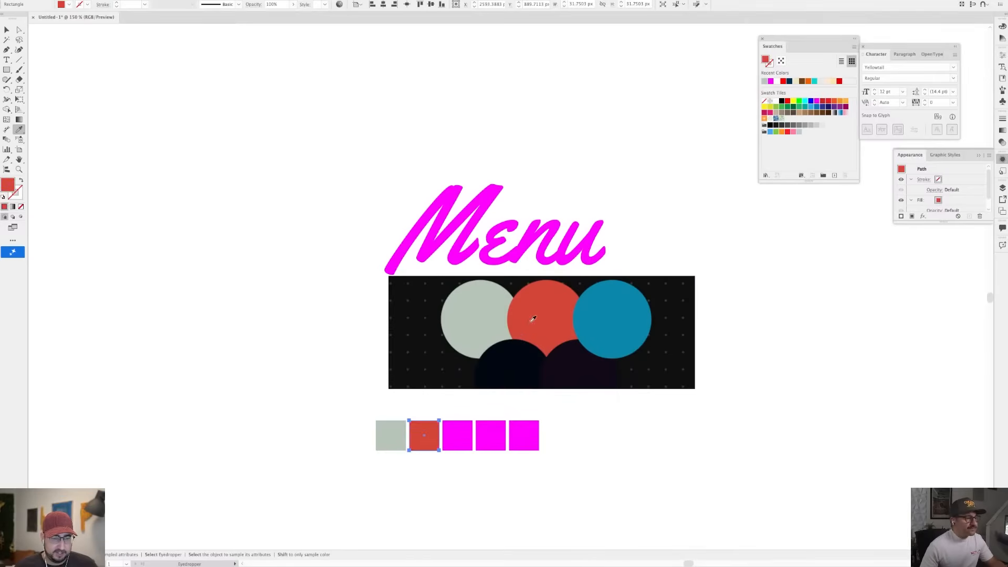
key(v)
click(457, 436)
key(i)
click(599, 311)
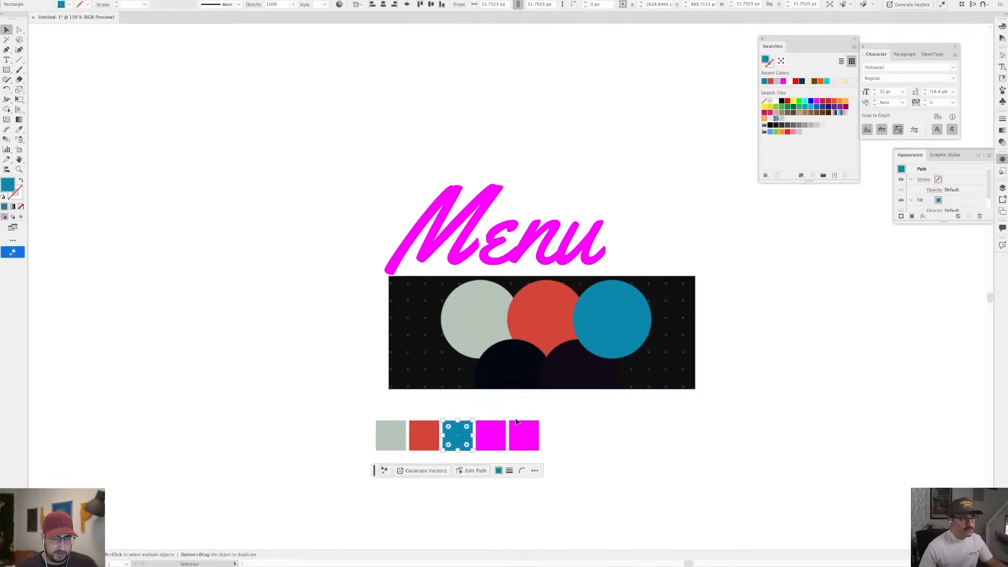
- Recolor the last two squares with the dark navy and dark purple sampled from the palette image, and delete the image
key(v)
click(491, 436)
key(i)
click(512, 369)
key(v)
click(525, 435)
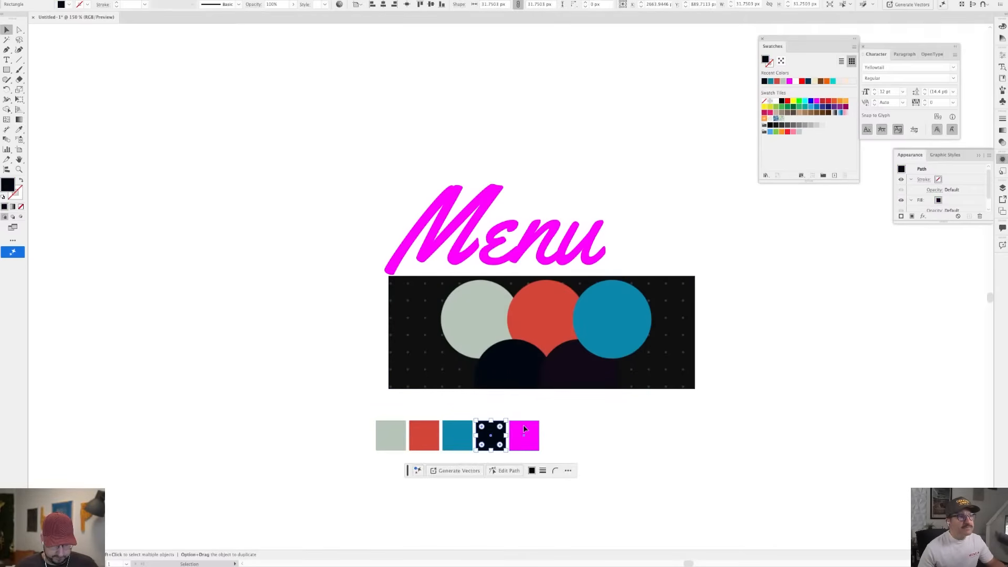
key(i)
click(577, 362)
key(v)
click(635, 339)
key(Delete)
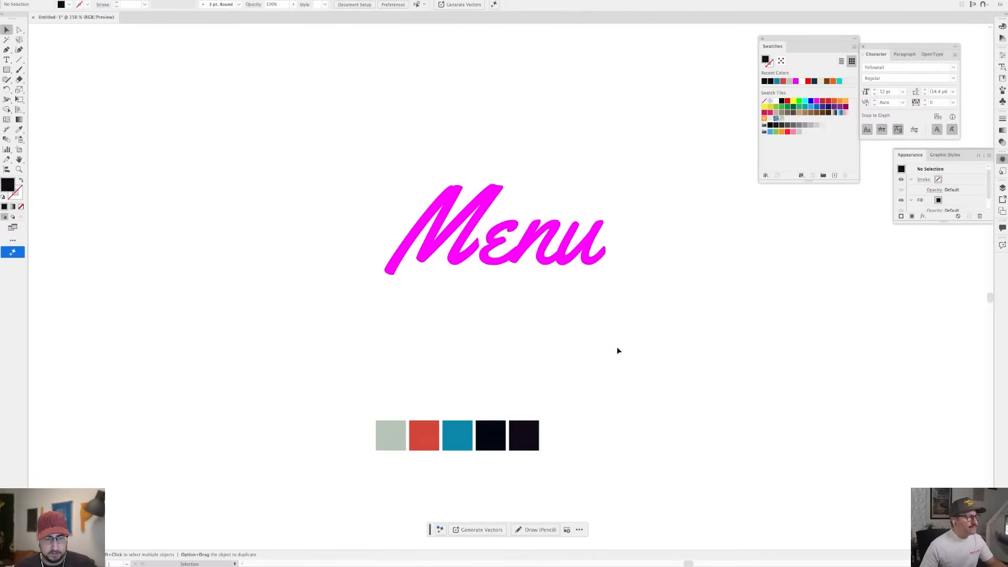
- Save the colors of the five squares as a new color group in the swatches
drag(578, 389, 357, 452)
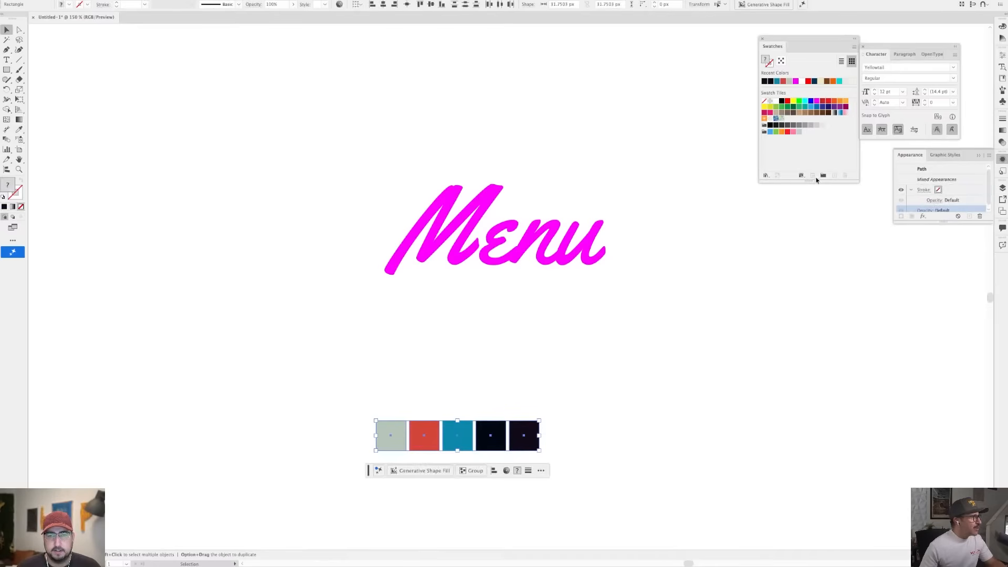
click(824, 175)
key(Return)
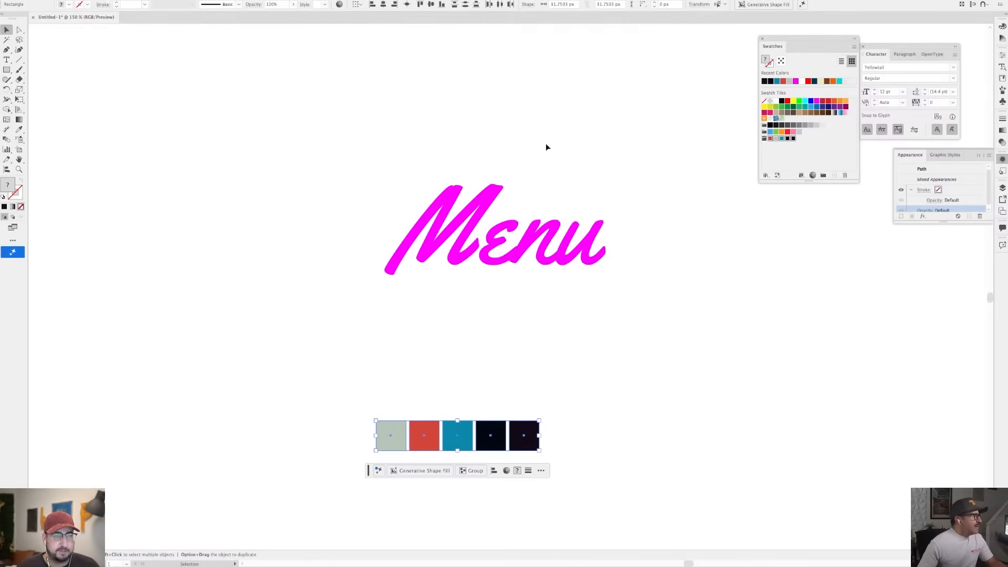
- Move the Appearance panel beside the Menu lettering and fill the lettering with the red from the new color group
click(529, 293)
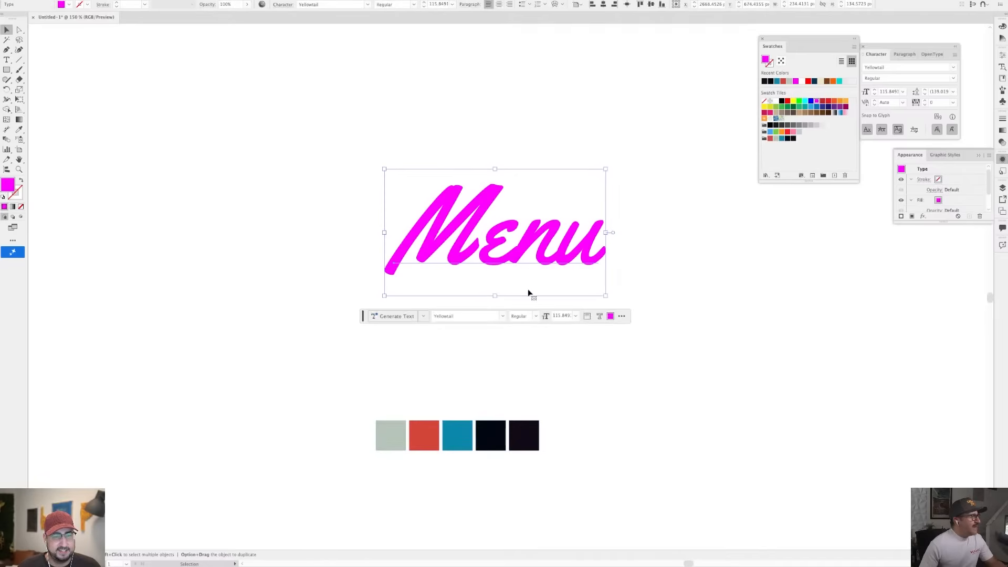
click(941, 200)
click(946, 201)
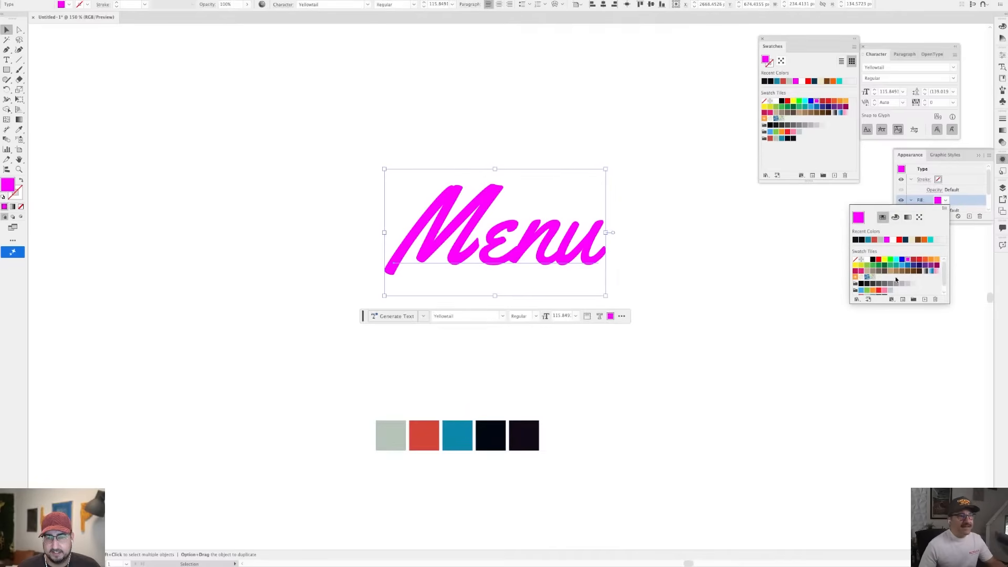
click(965, 158)
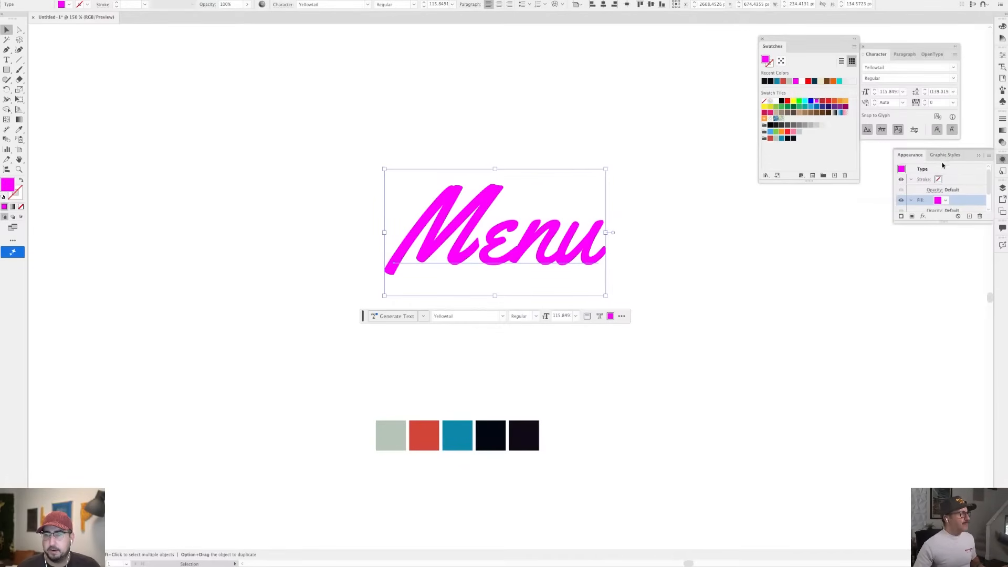
drag(967, 156, 236, 127)
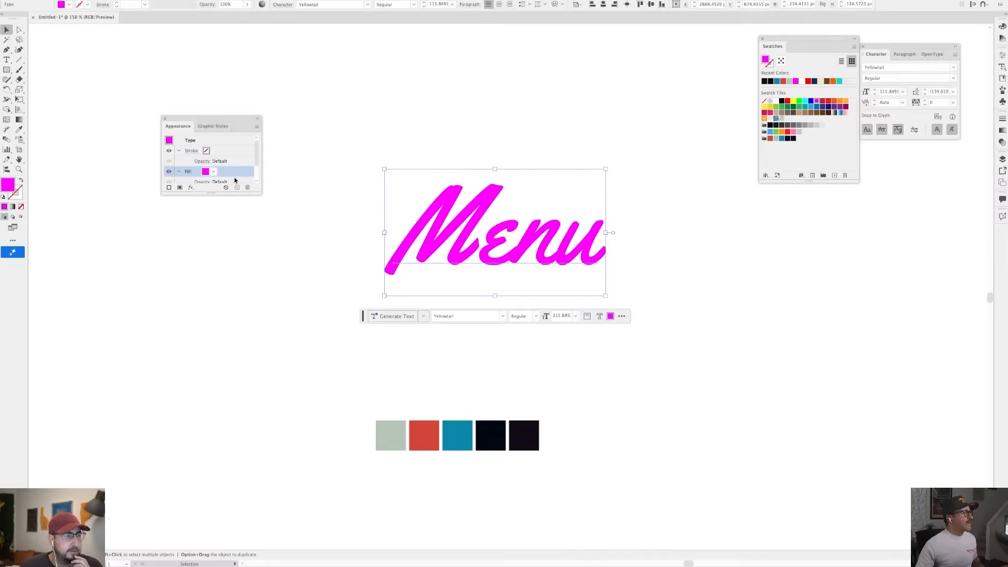
click(213, 172)
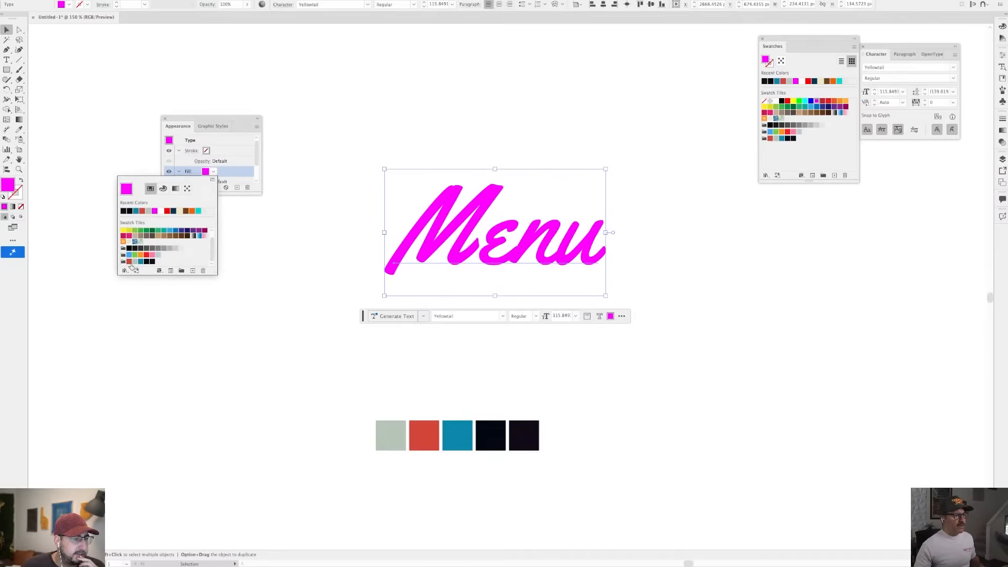
click(129, 261)
click(539, 125)
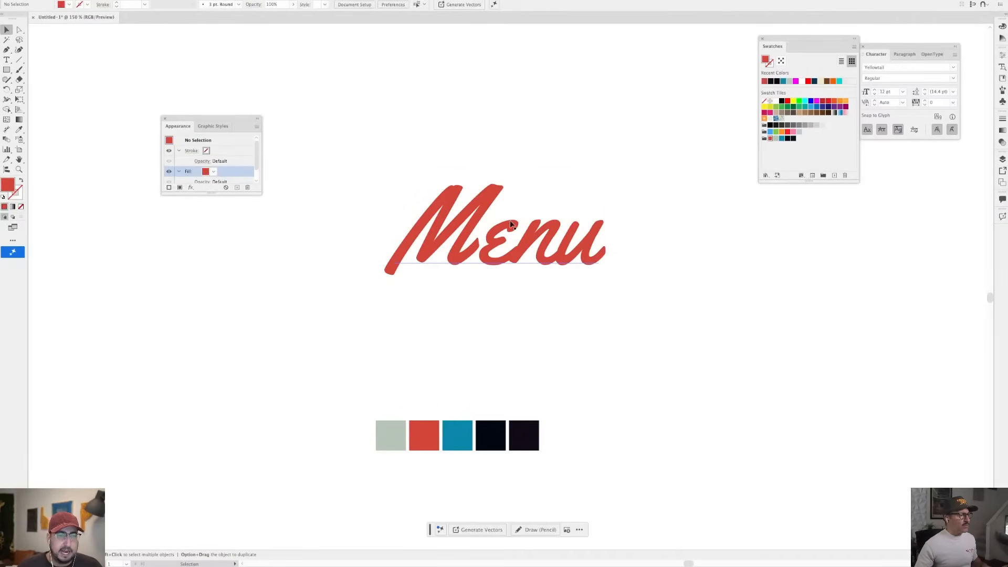
- Add an Offset Path effect of -3 px to the Menu lettering's red fill and move the Appearance panel clear of the lettering
super+click(517, 227)
super+click(518, 227)
super+click(517, 227)
drag(507, 224, 548, 222)
click(549, 221)
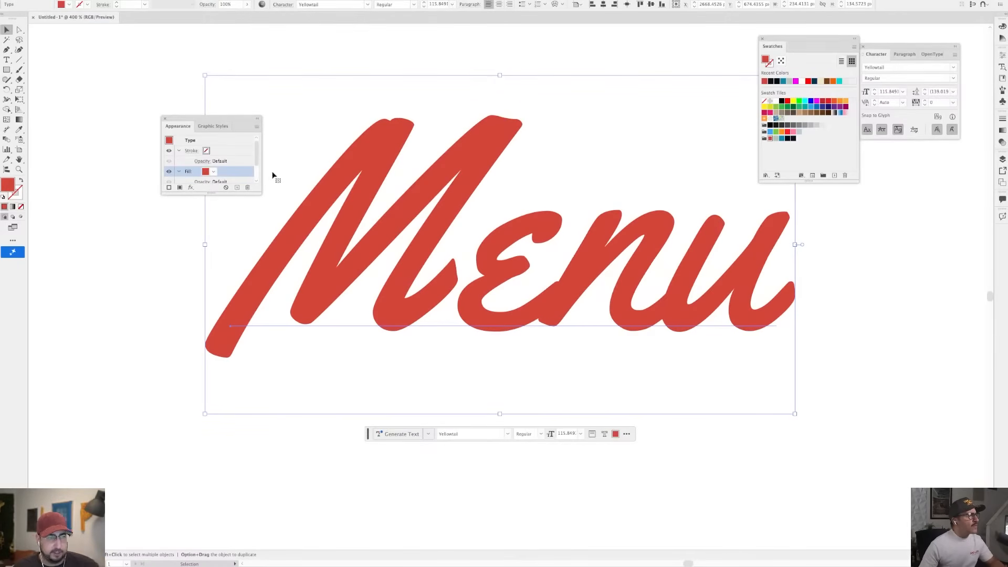
click(190, 188)
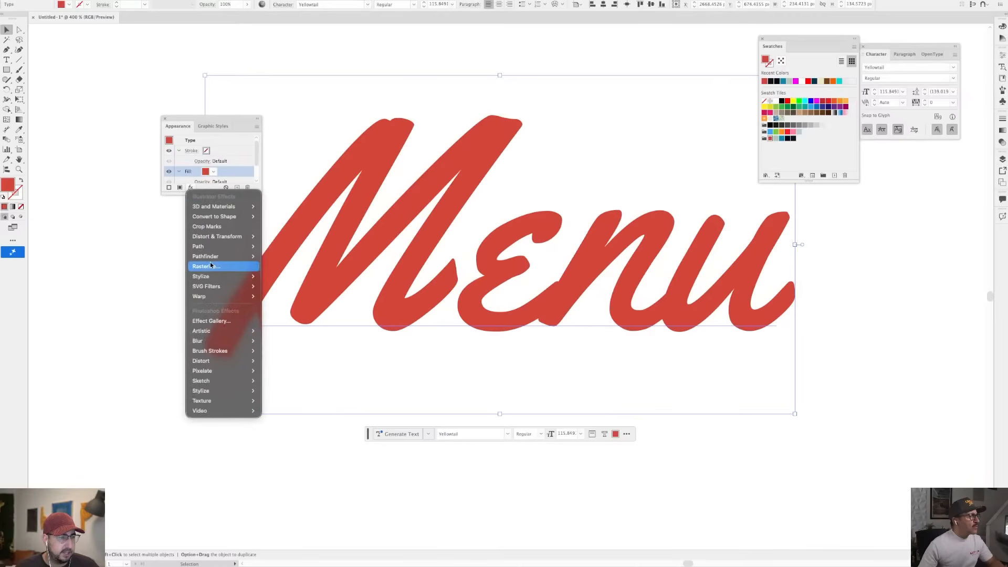
mouse_move(209, 256)
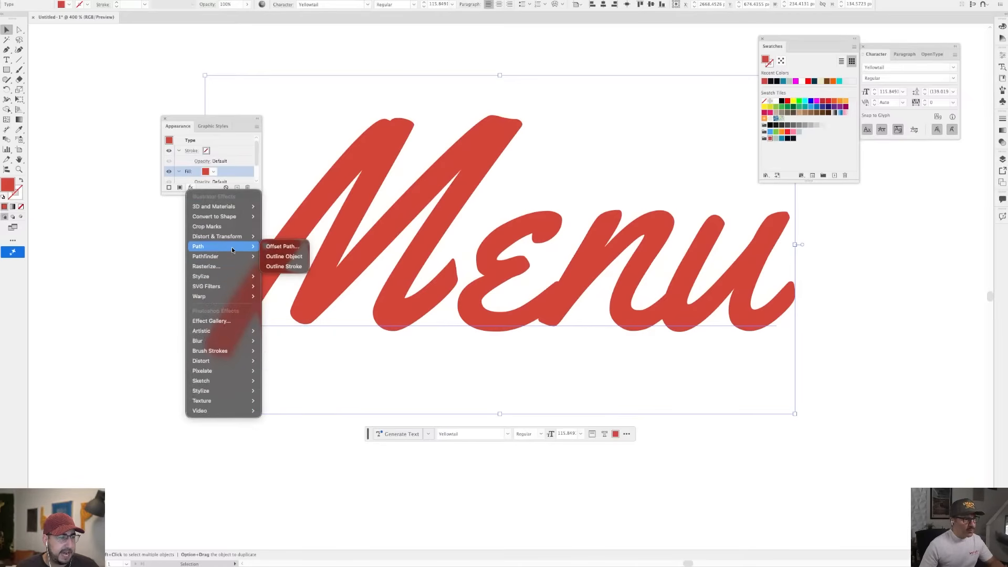
click(281, 247)
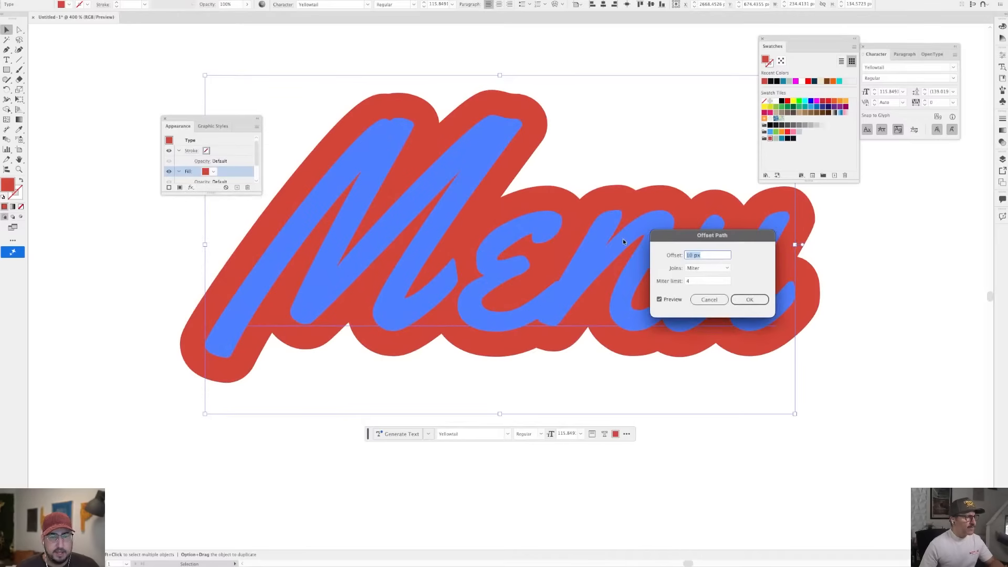
drag(734, 234, 929, 251)
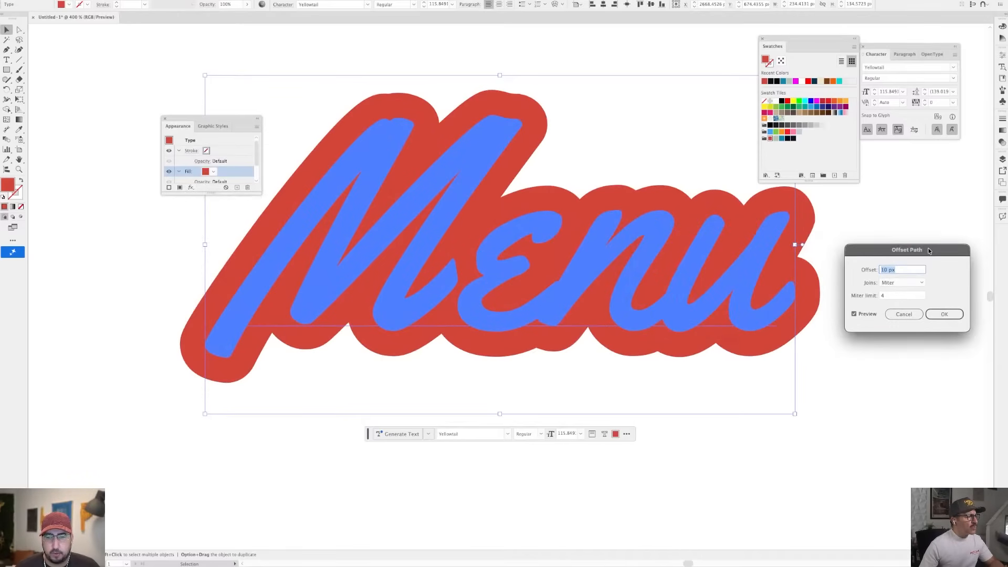
text(5)
key(Down)
key(Down)
key(Down)
key(Down)
key(Down)
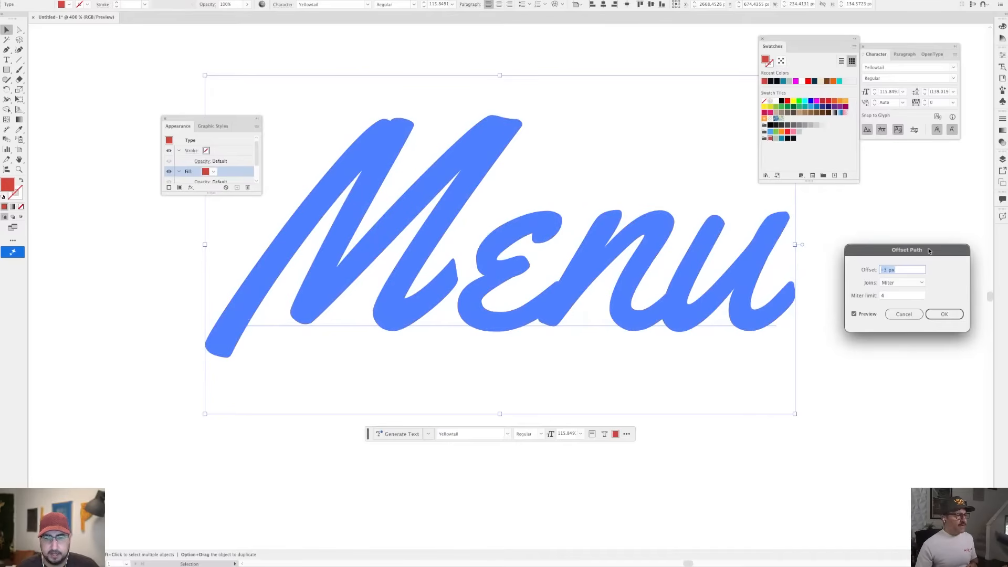
click(943, 314)
click(886, 249)
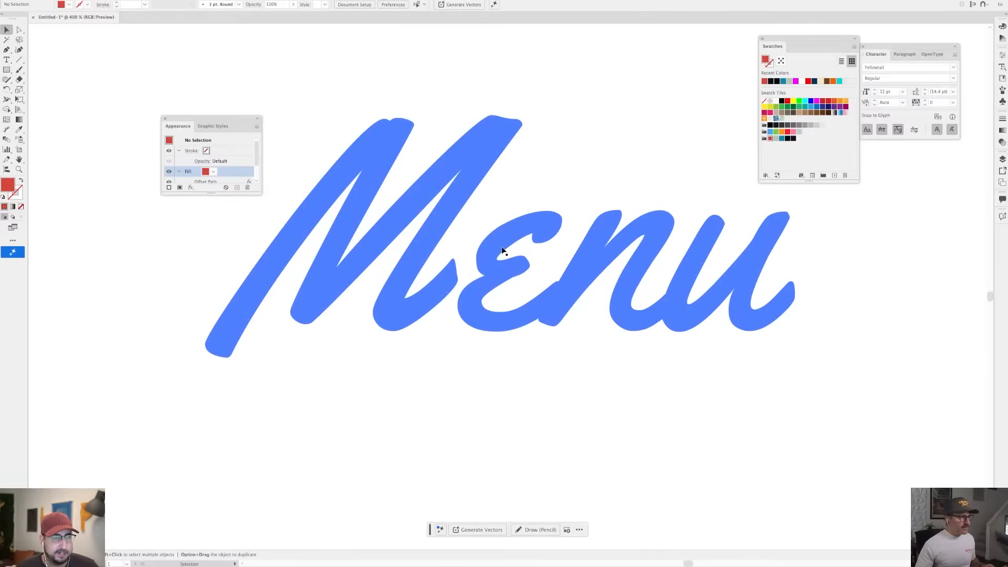
drag(180, 119, 87, 70)
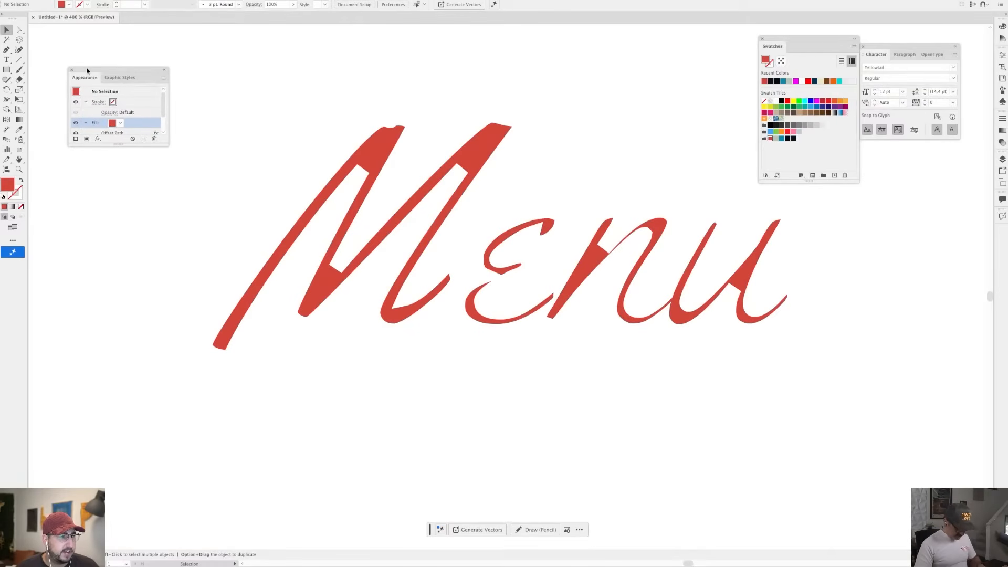
- Try to change the Offset Path effect to Round joins with a miter limit of 200 while nothing is selected
drag(111, 143, 94, 227)
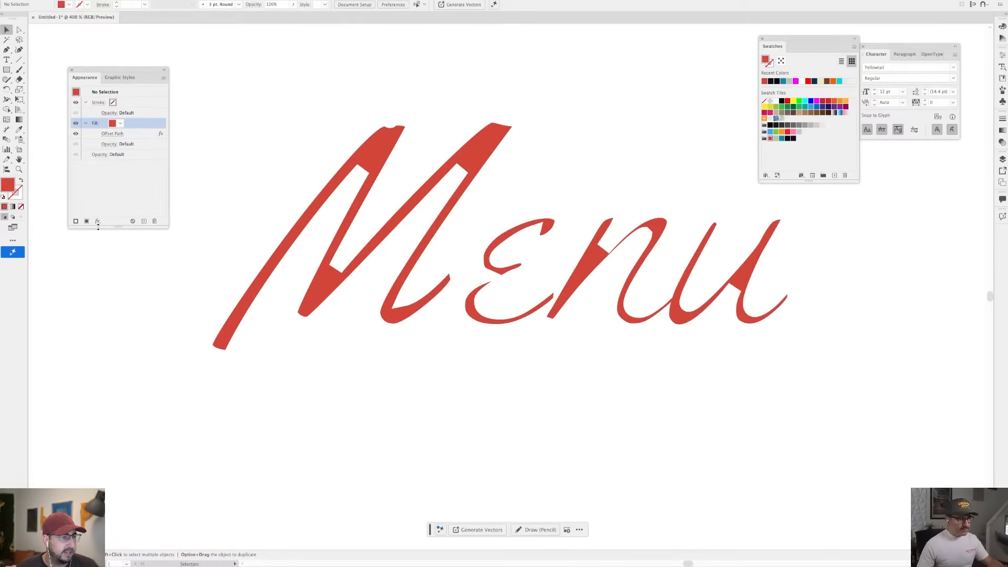
click(107, 134)
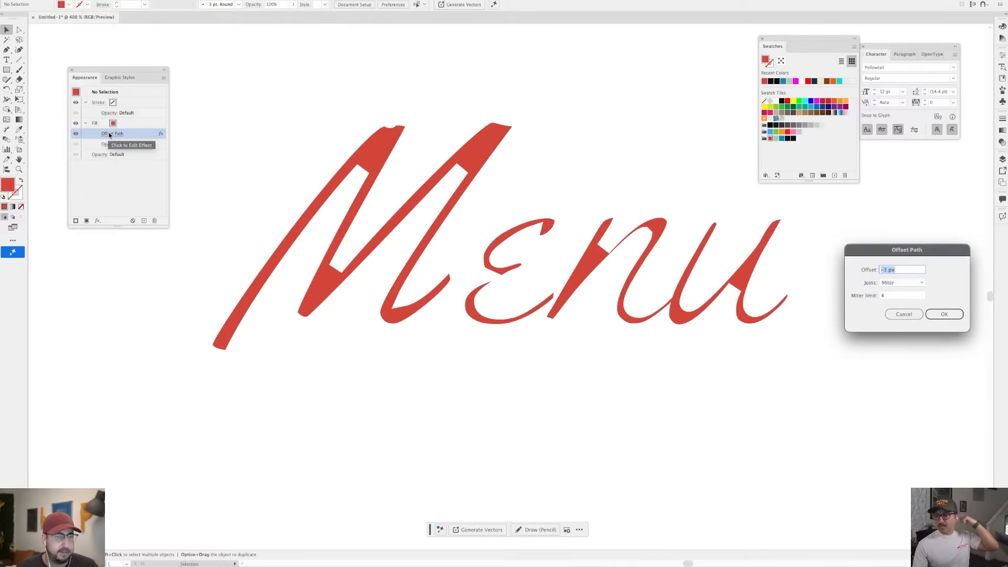
click(893, 282)
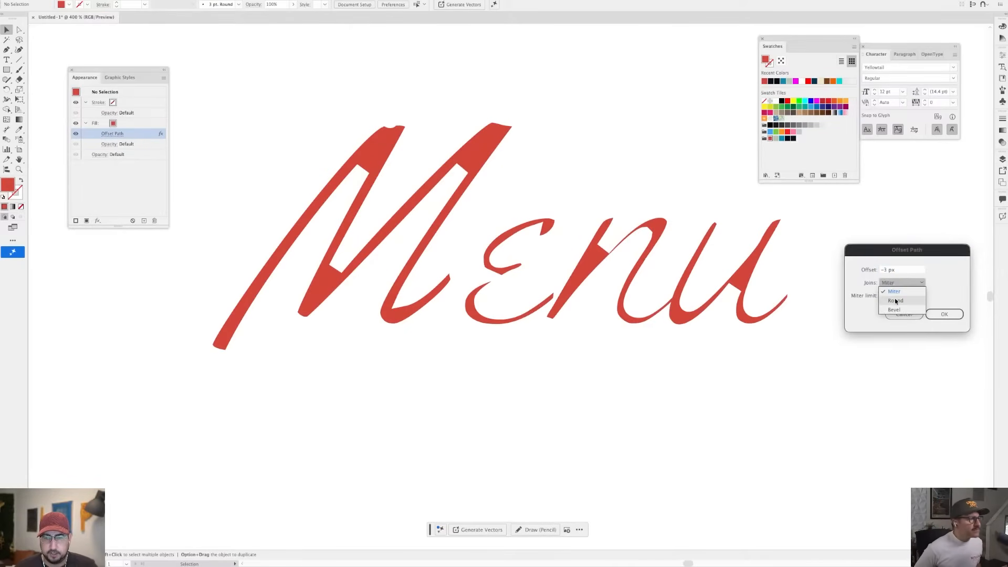
click(895, 297)
double_click(891, 296)
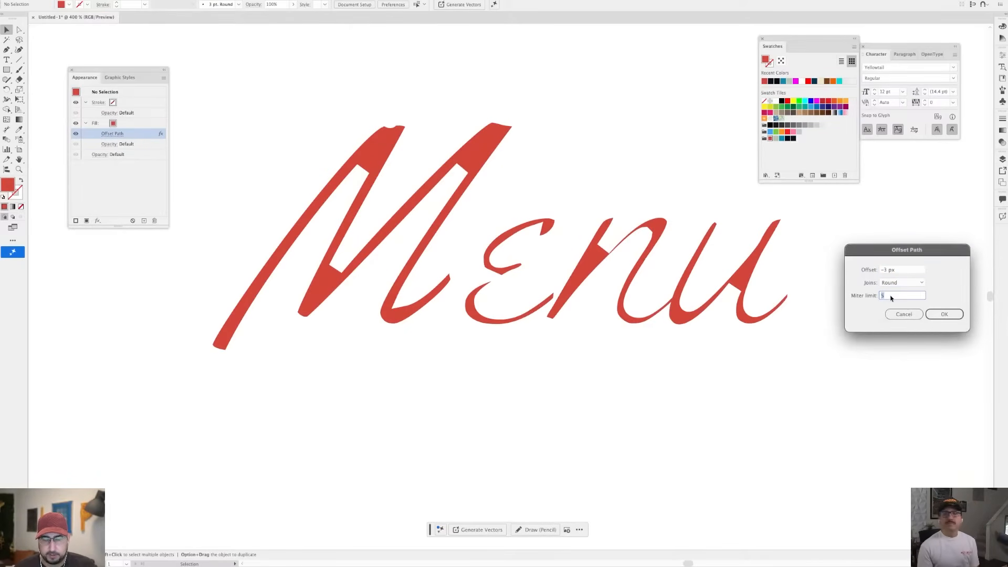
text(20)
key(Return)
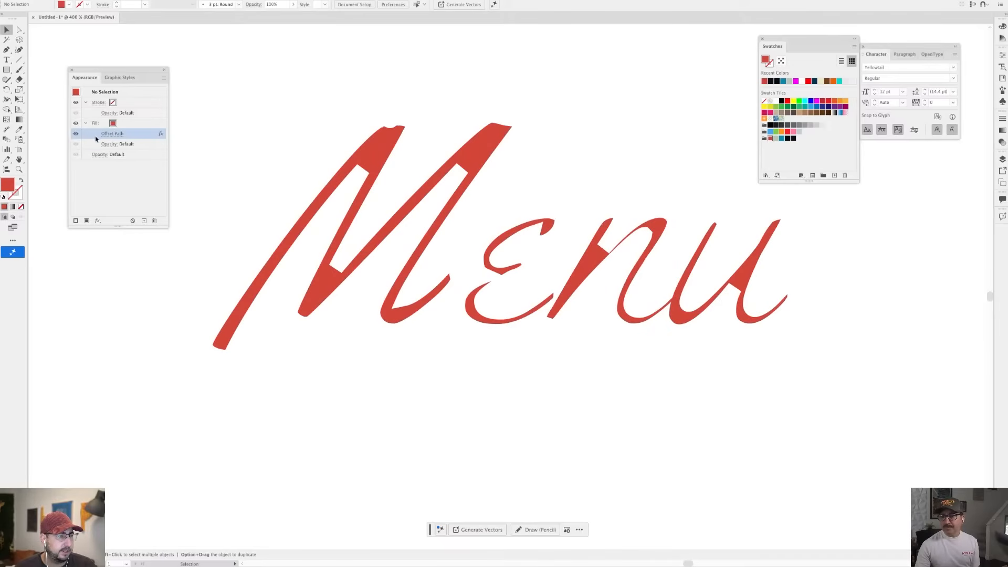
click(106, 134)
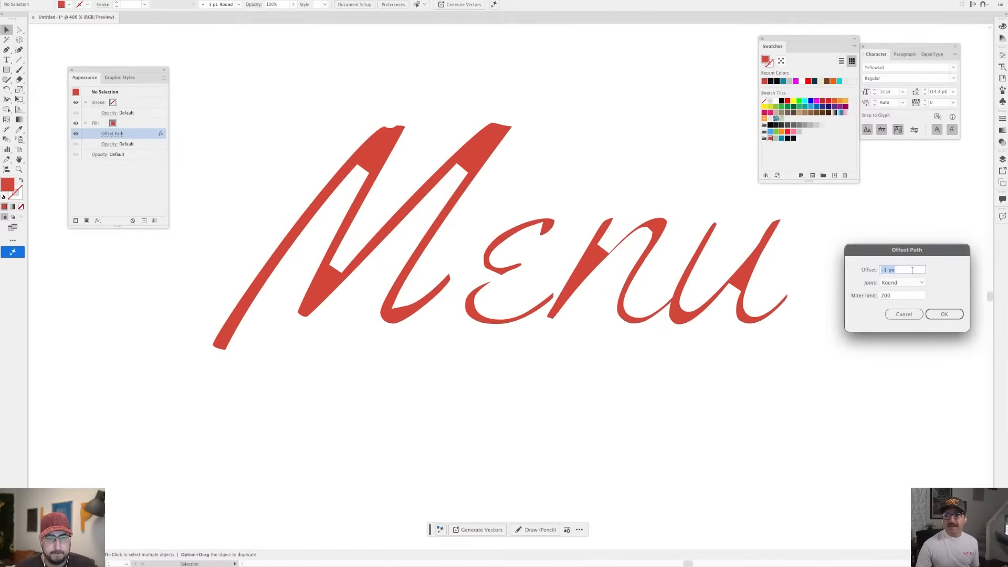
click(904, 314)
- Select the Menu text and set its Offset Path effect to -4 px with Round joins
click(563, 218)
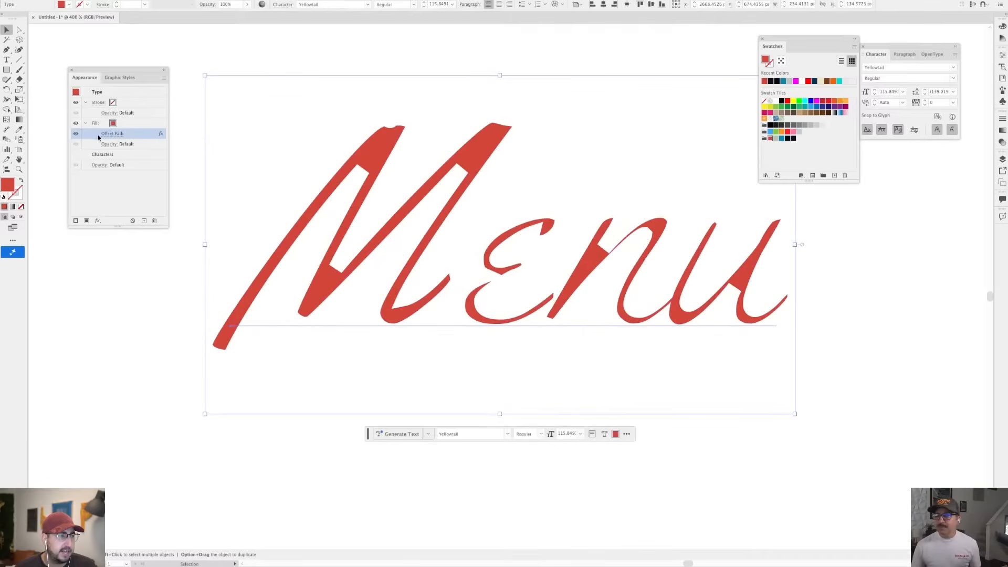
click(102, 134)
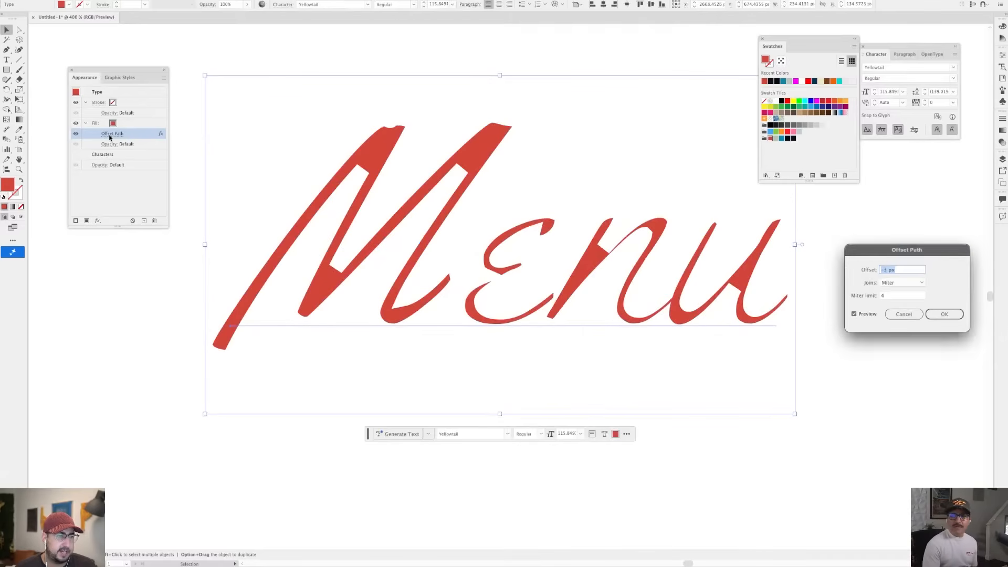
click(895, 283)
click(896, 300)
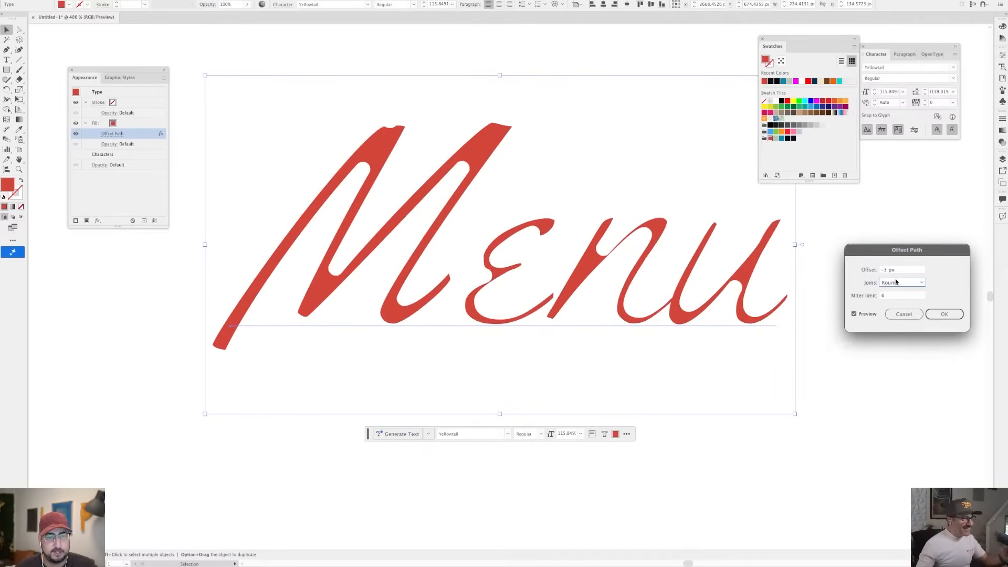
click(900, 269)
key(Up)
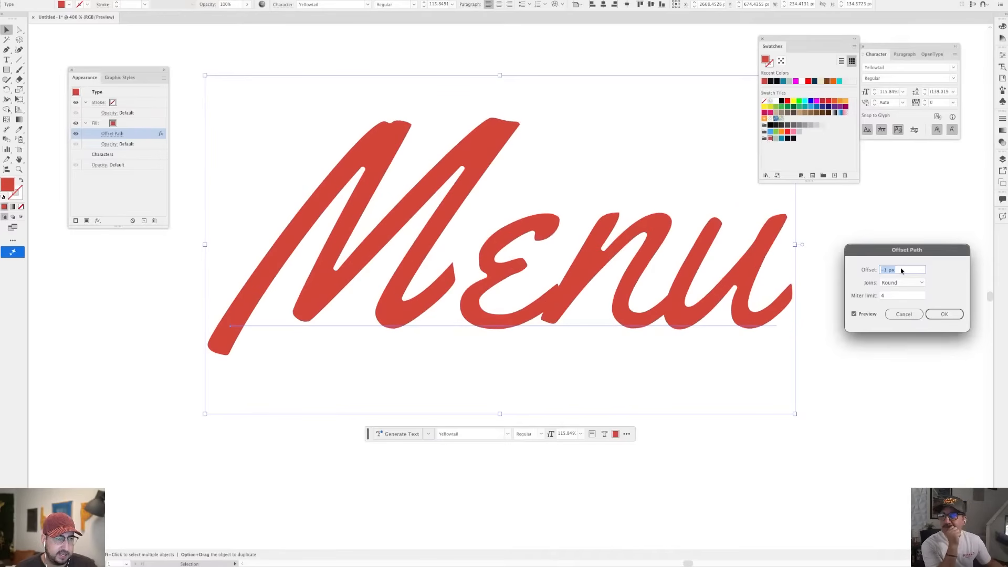
key(Down)
key(Down)
key(Down)
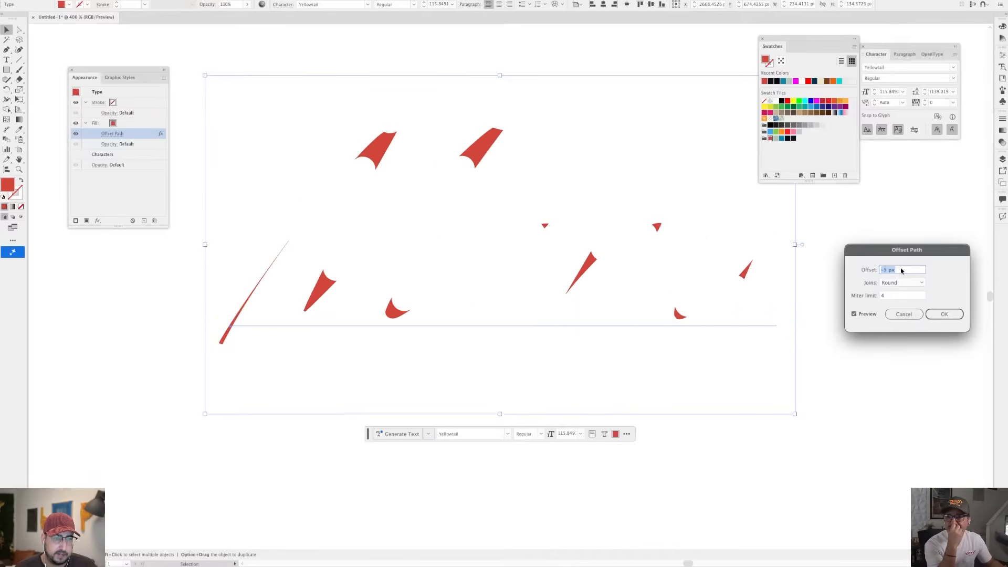
key(Up)
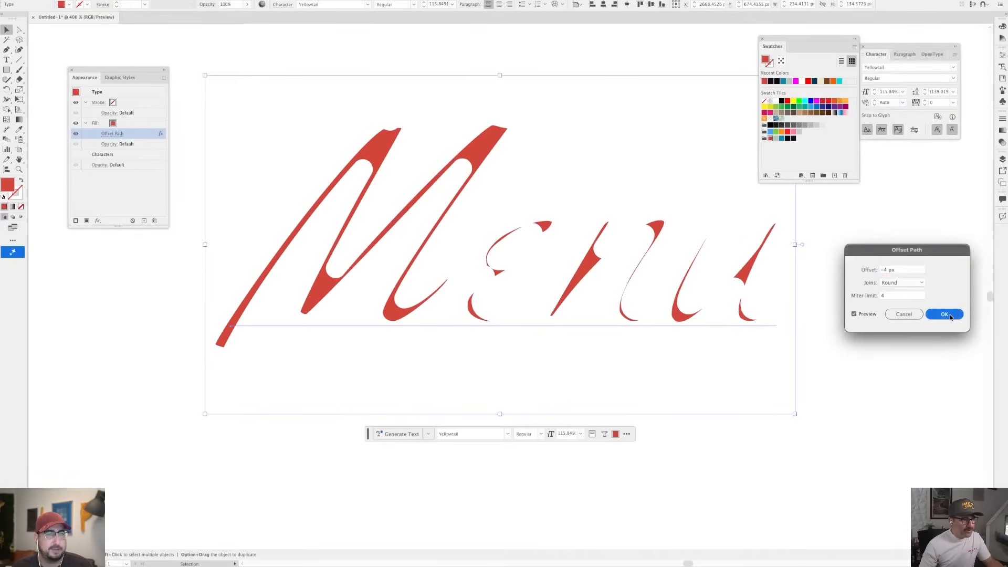
click(949, 315)
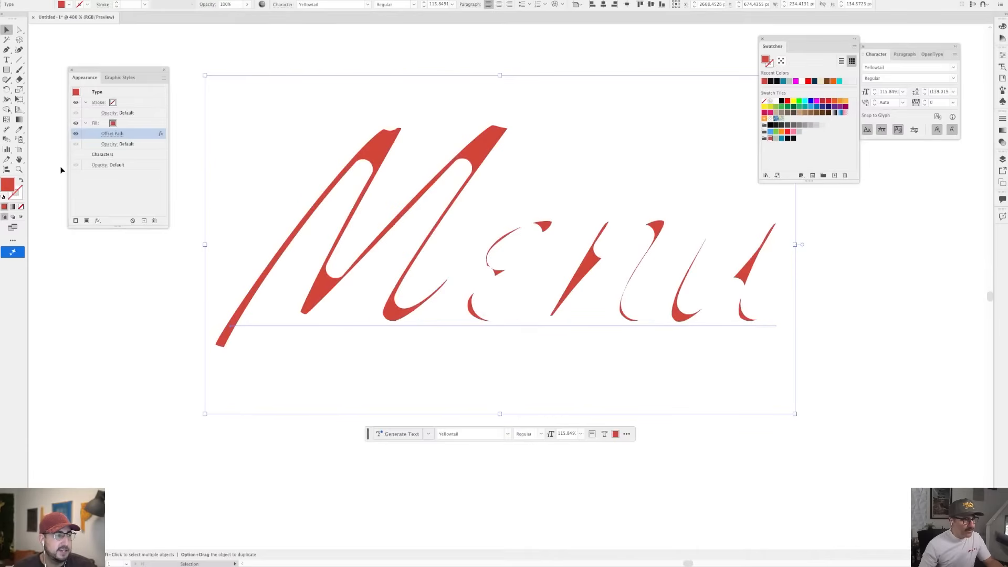
- Change the fill of the offset Menu text to light pink f7948f
double_click(7, 185)
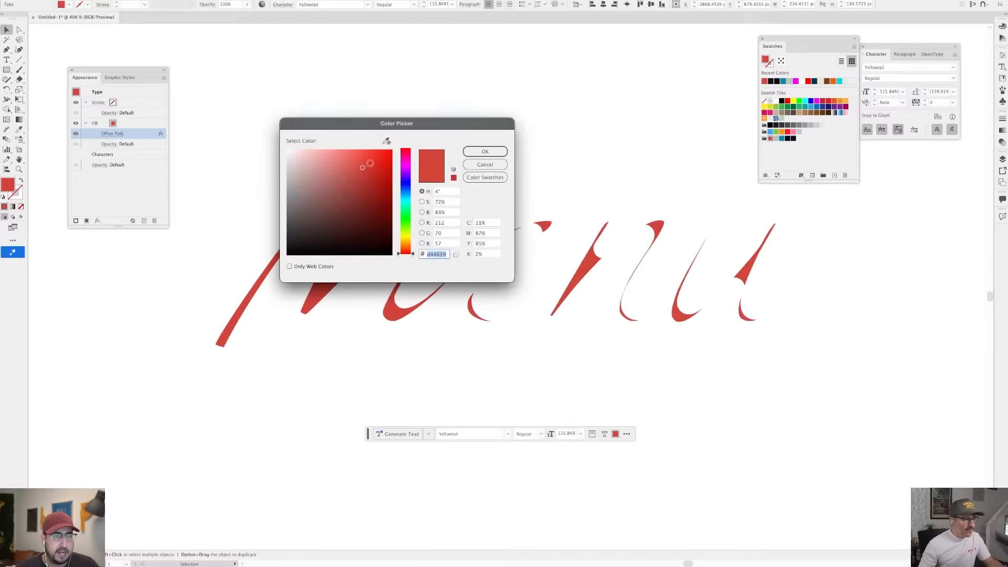
click(485, 151)
click(112, 124)
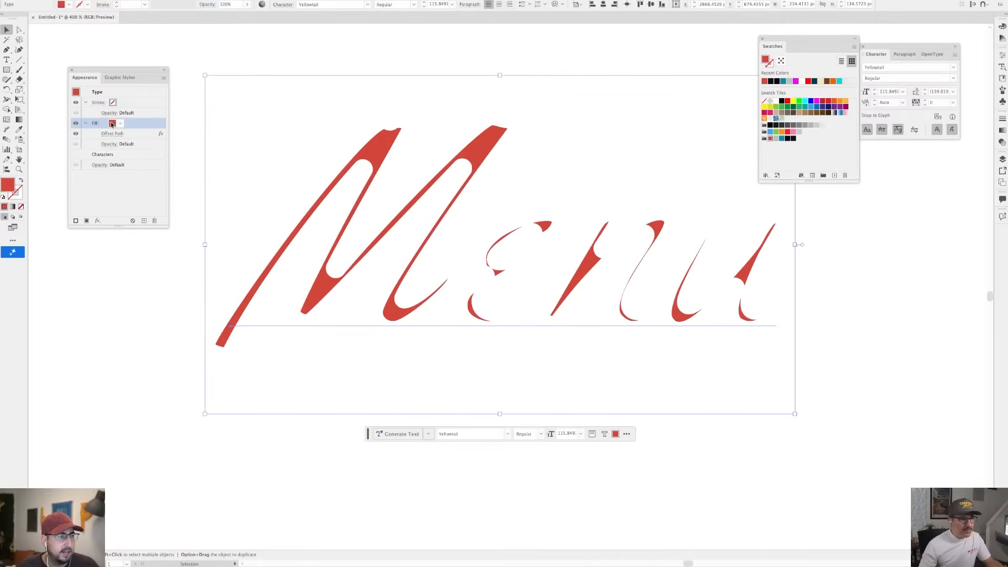
click(112, 124)
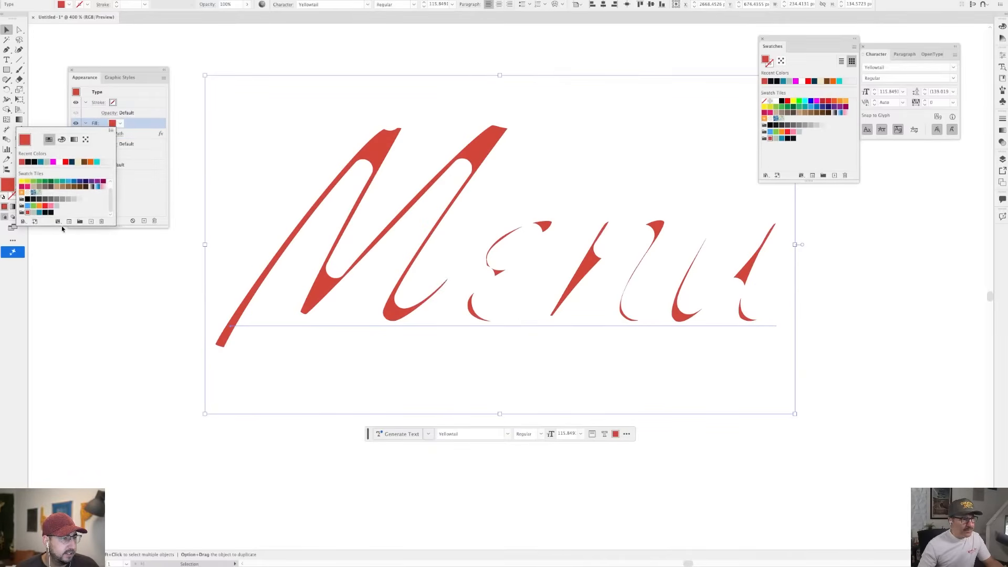
click(142, 190)
double_click(8, 185)
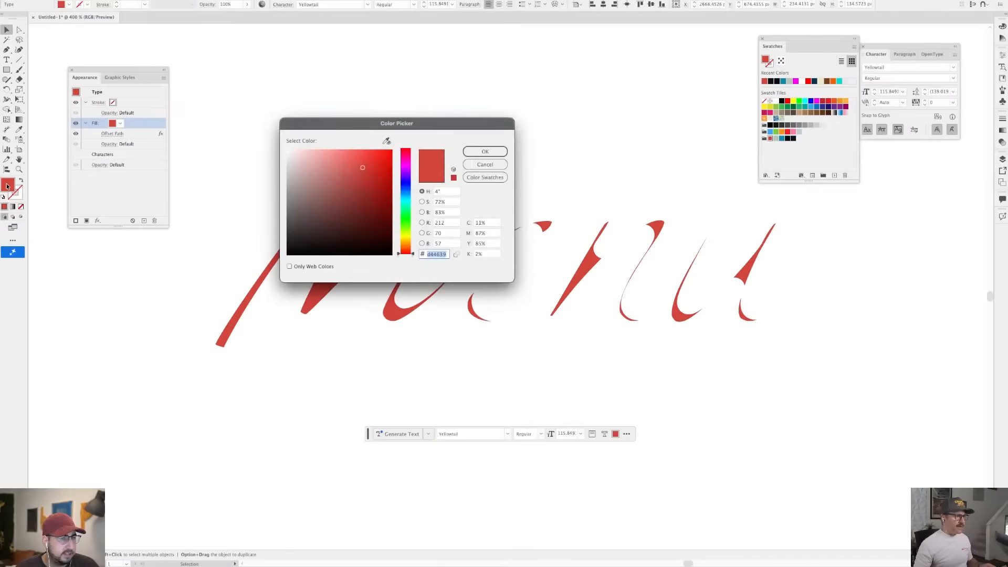
text(f7948f)
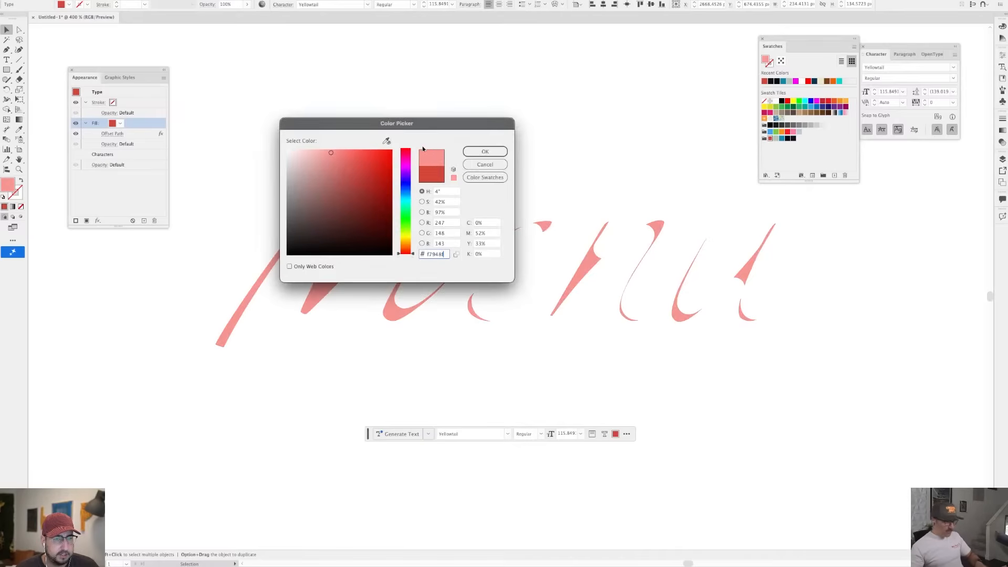
click(475, 152)
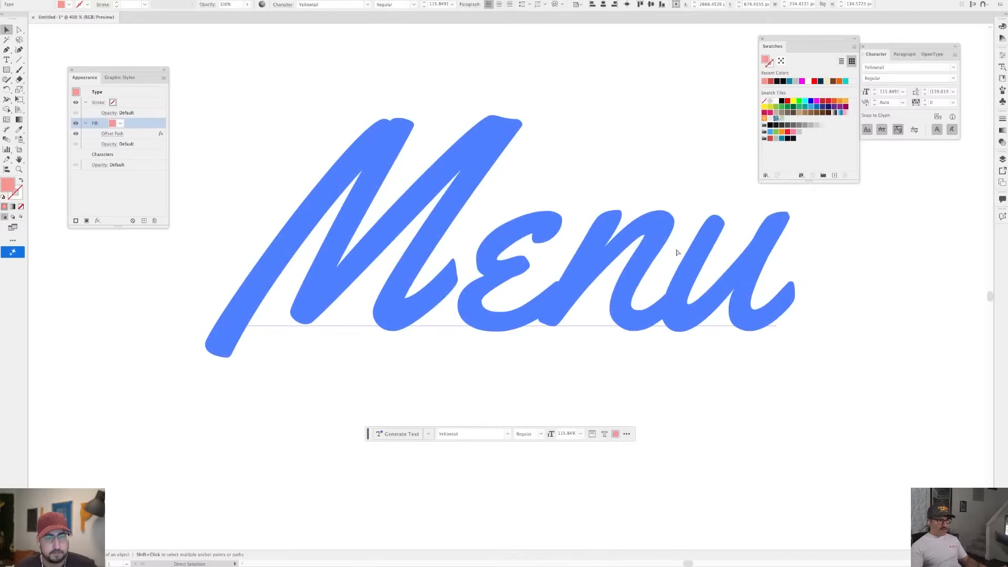
- Make a red copy of the Menu text with a -2 px Offset Path behind the pink letters
click(120, 123)
click(35, 213)
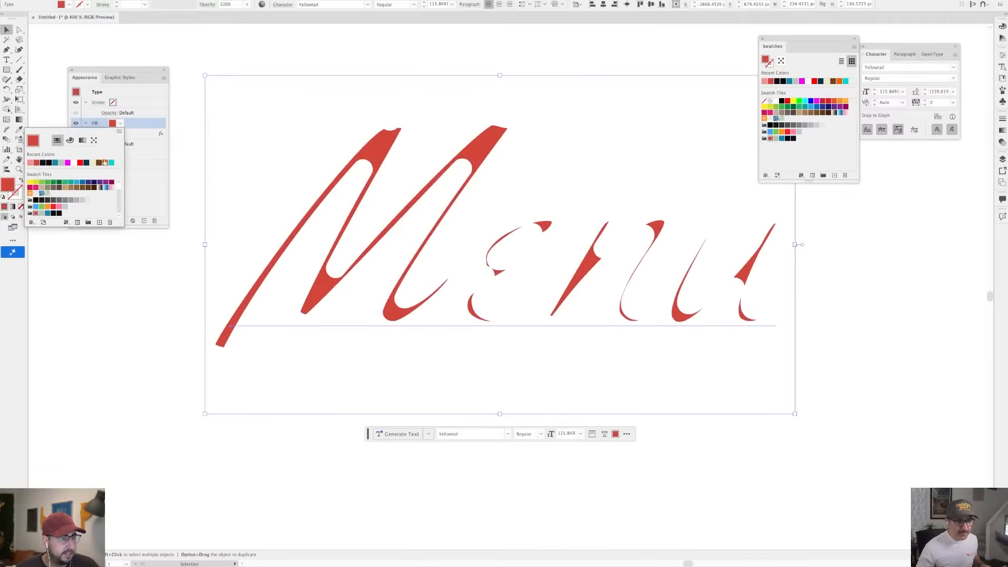
click(110, 135)
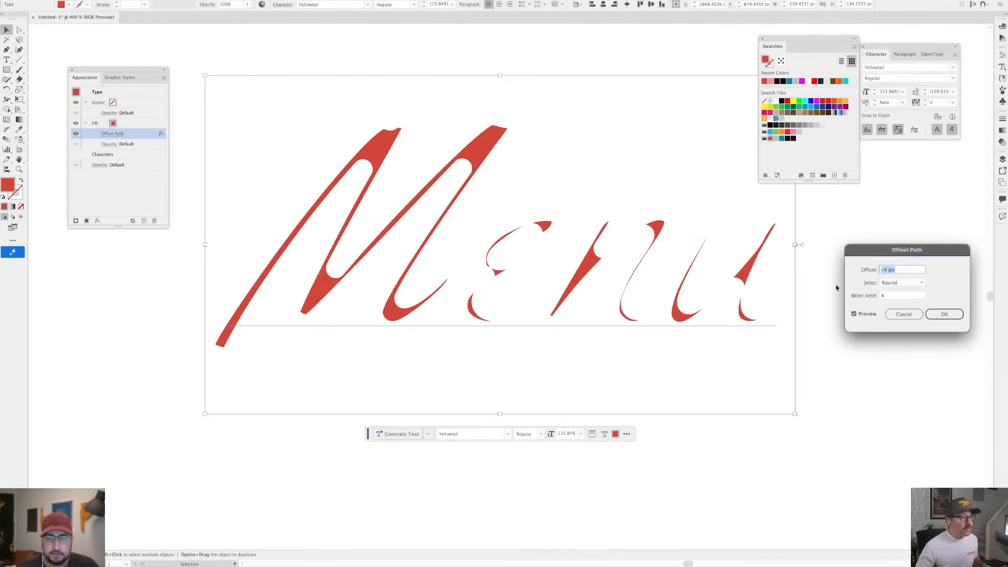
key(Up)
key(Up)
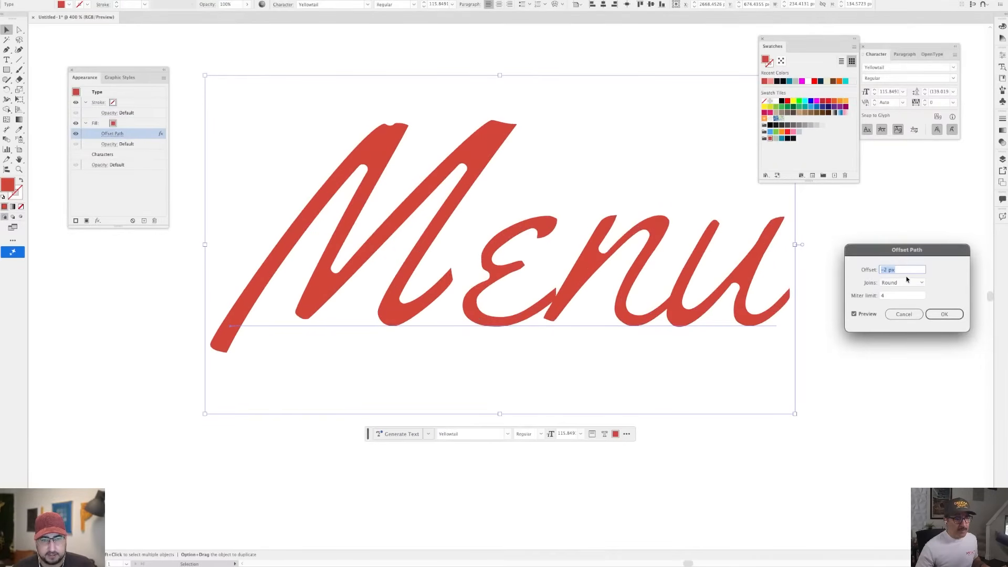
click(944, 314)
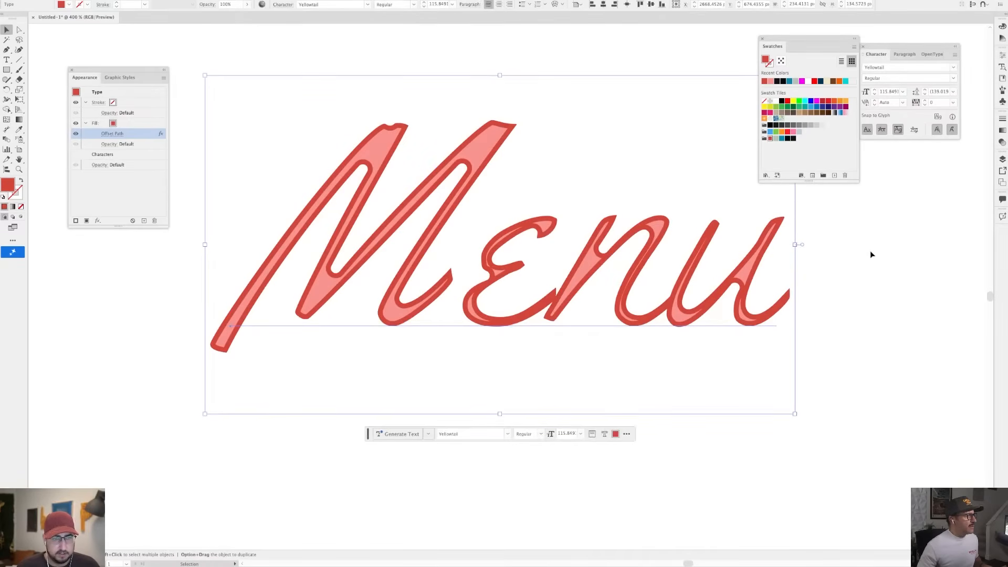
click(867, 247)
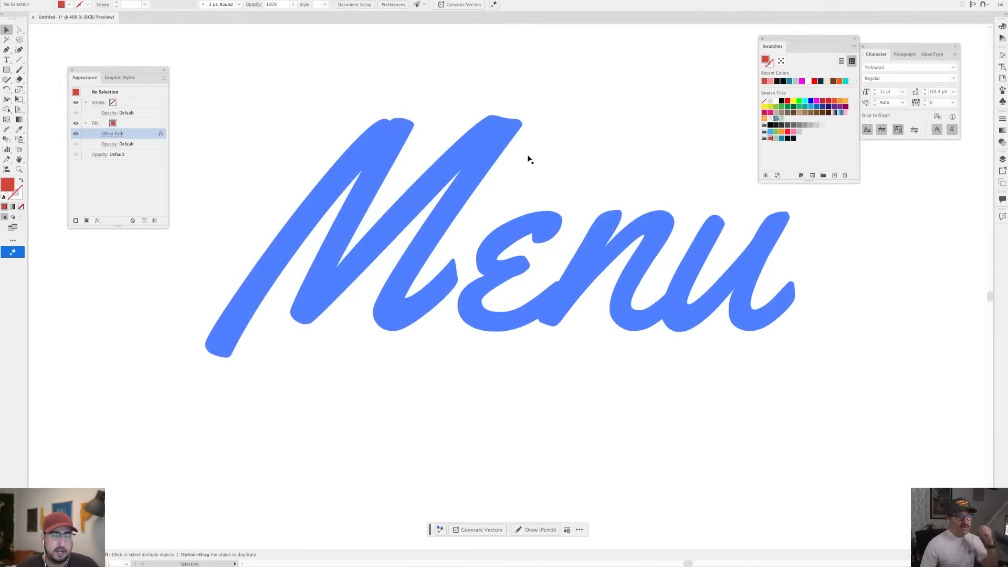
- Remove the inward offset from a pink copy of the Menu text so it covers the full letter shapes
click(506, 156)
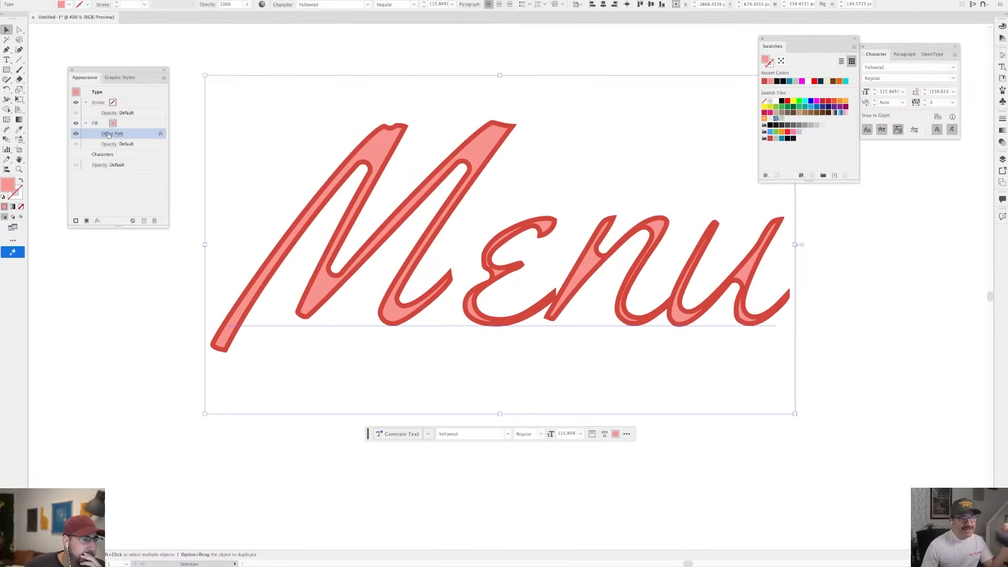
click(109, 134)
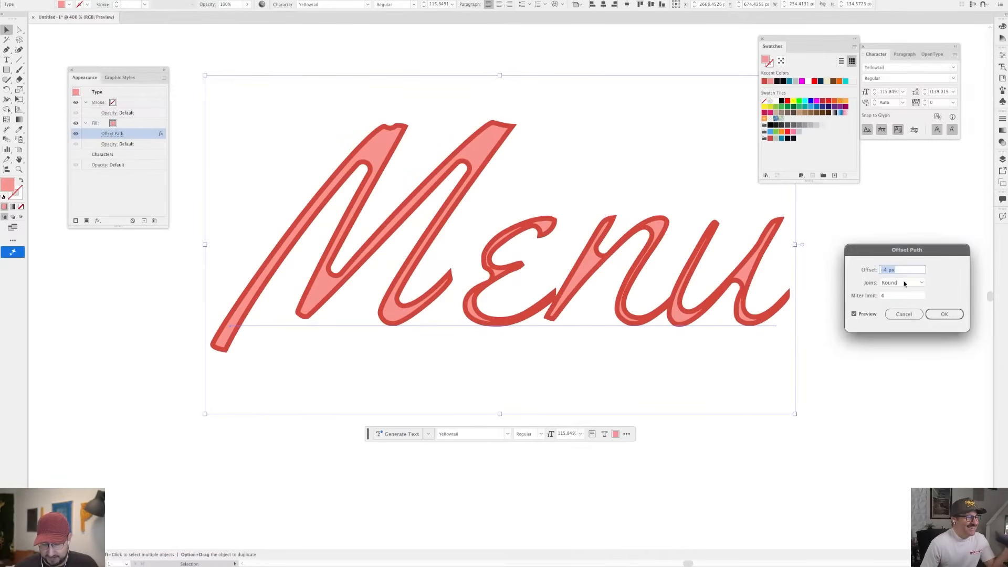
text(4)
click(934, 316)
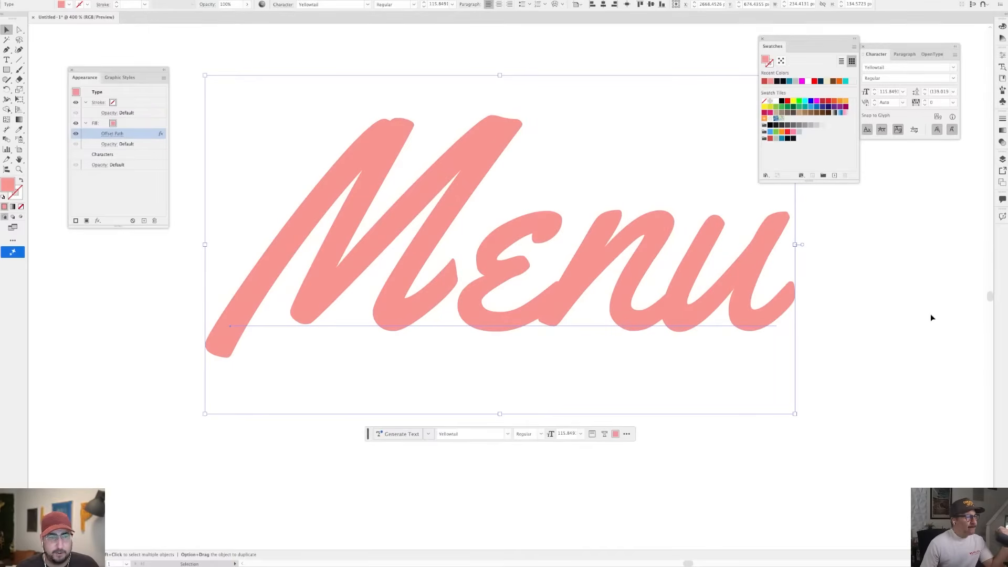
- Fill the full-size Menu copy with dark red a52019 and place it behind the pink and red layers
click(110, 124)
click(112, 123)
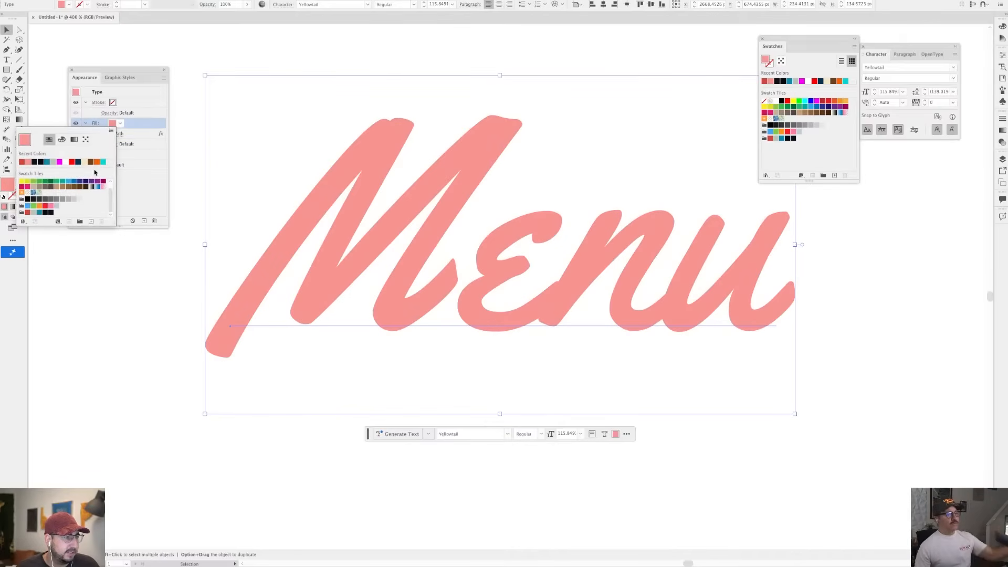
click(28, 213)
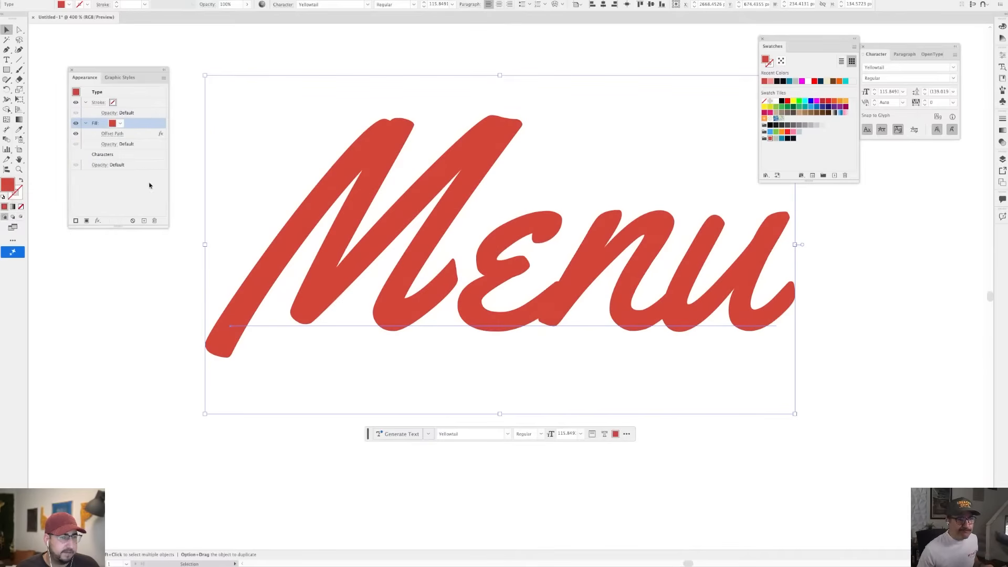
double_click(14, 183)
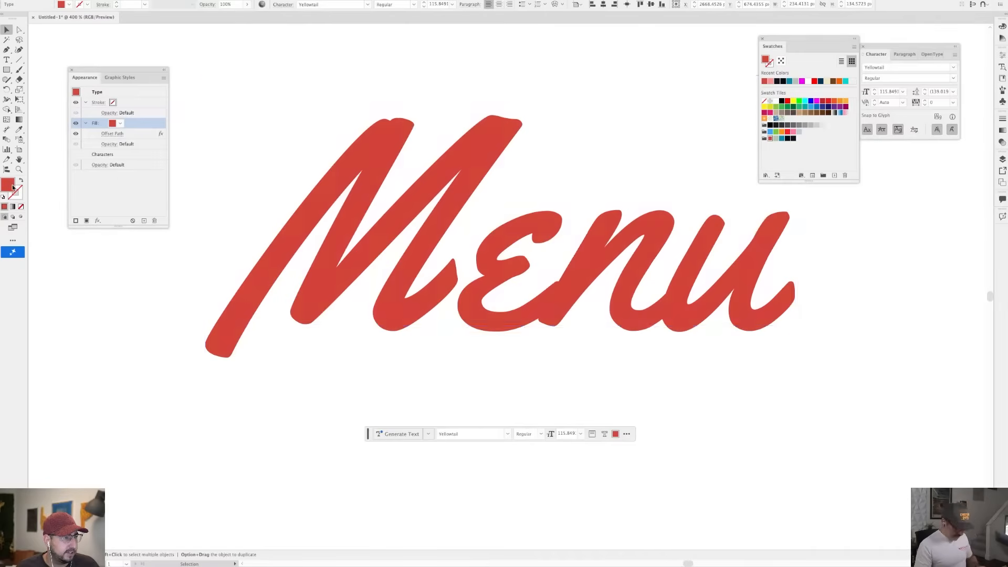
click(377, 186)
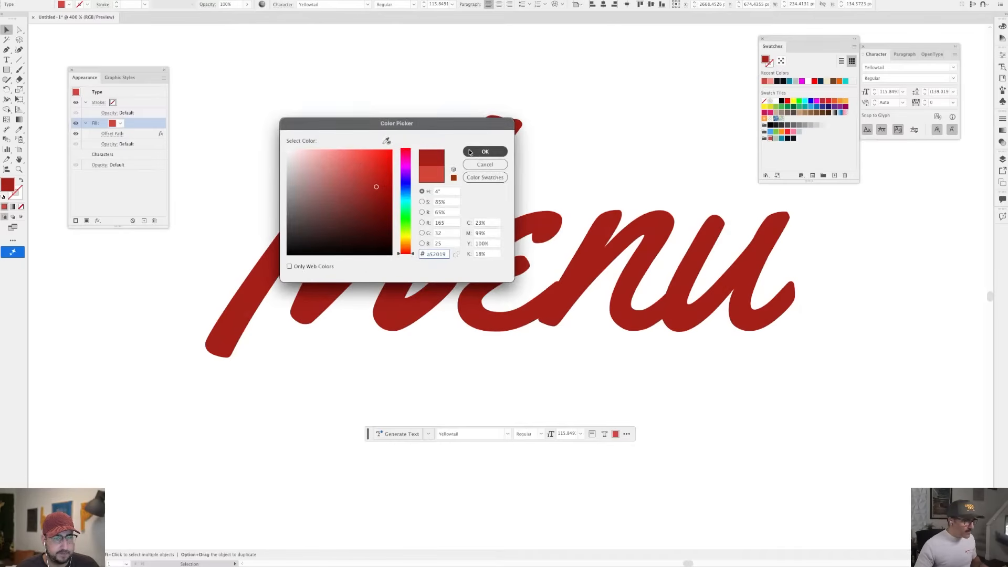
click(486, 151)
key(Escape)
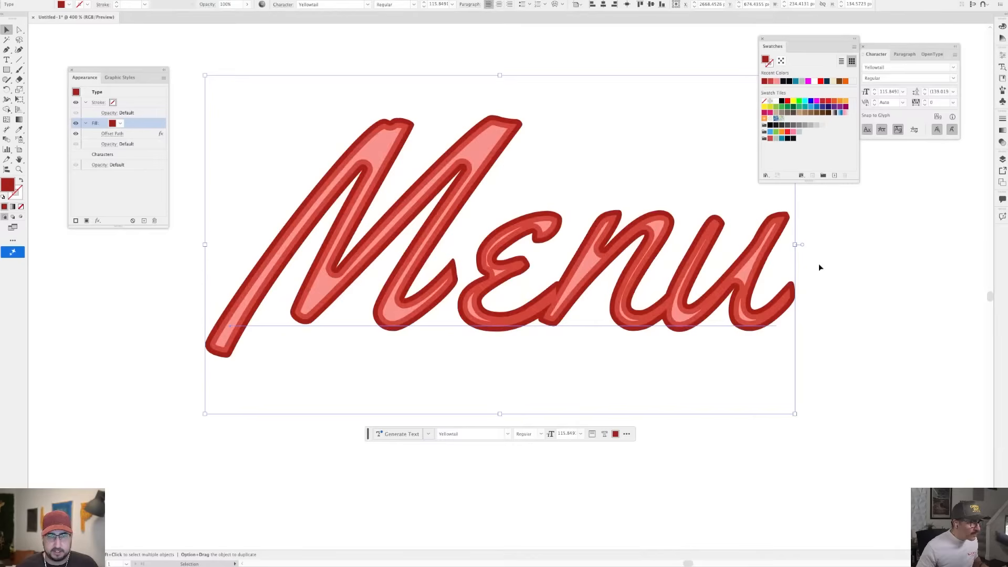
click(876, 258)
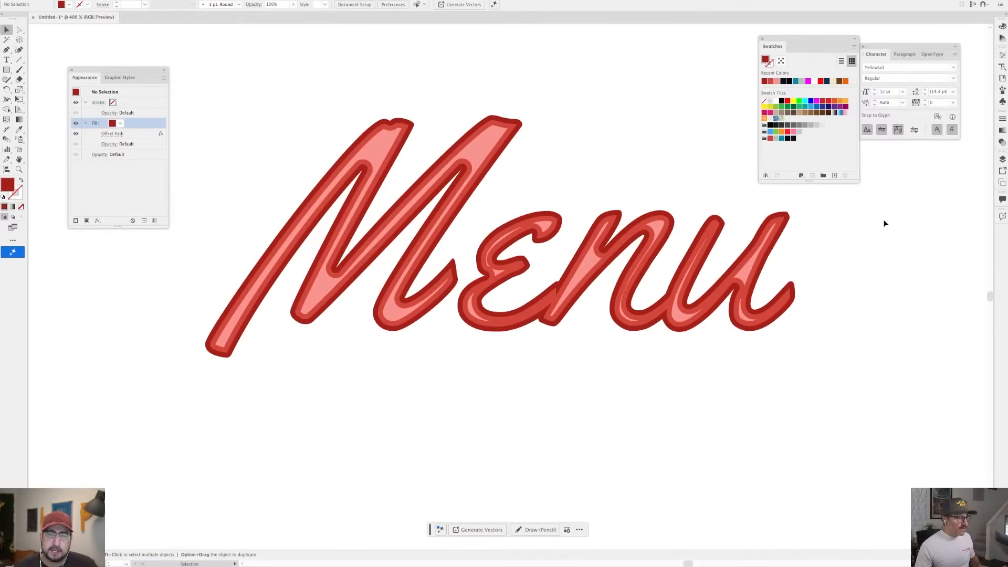
- Select all the stacked Menu text layers and paste a copy of them in the empty area beside the original
drag(883, 221, 364, 398)
key(super+minus)
click(508, 356)
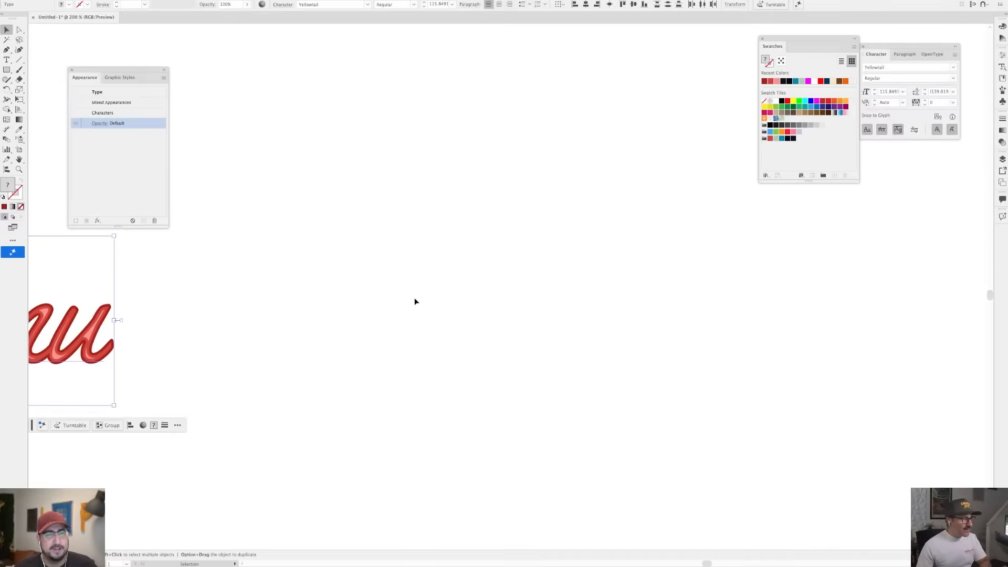
key(super+v)
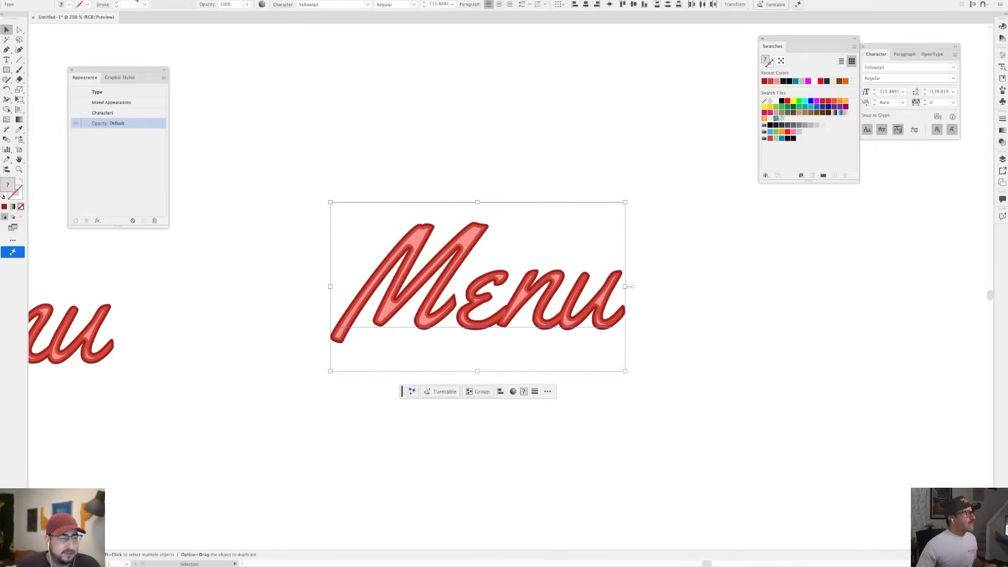
- Rasterize the pasted copy of the stacked Menu text into an image
click(113, 1)
click(142, 146)
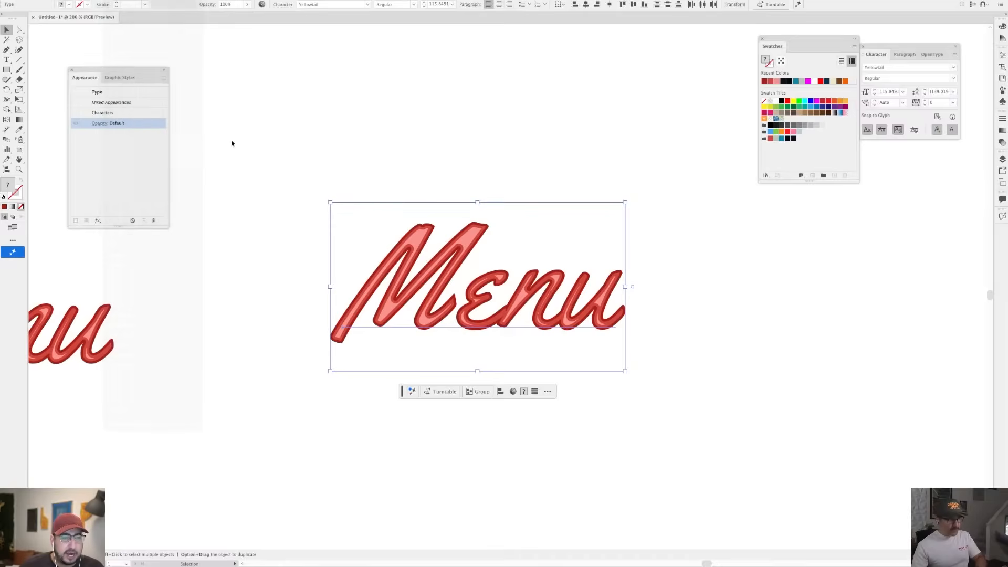
click(794, 345)
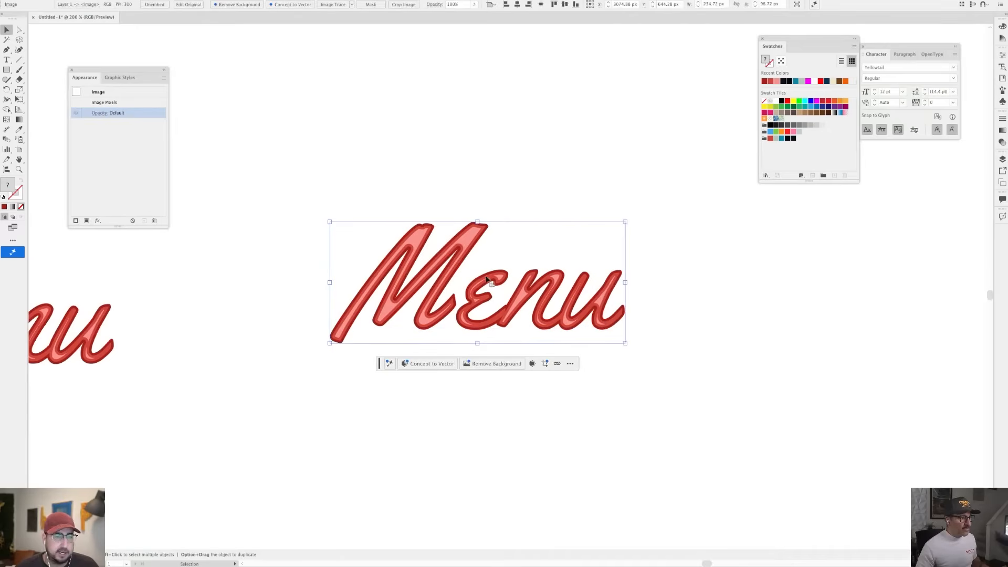
scroll(491, 286, up, 5)
scroll(492, 286, down, 2)
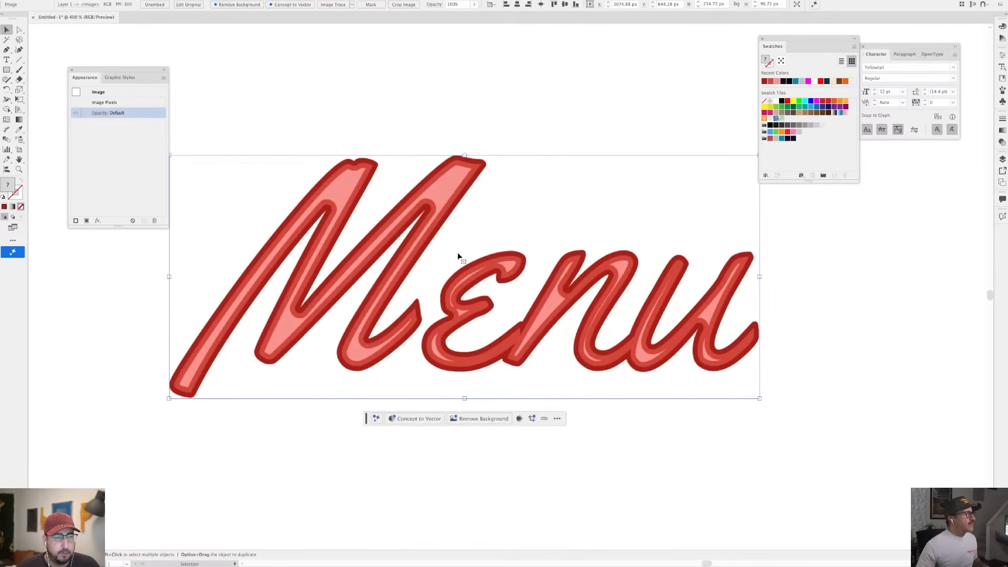
- Try a Gaussian Blur with a 1 pixel radius on the rasterized Menu image
click(137, 1)
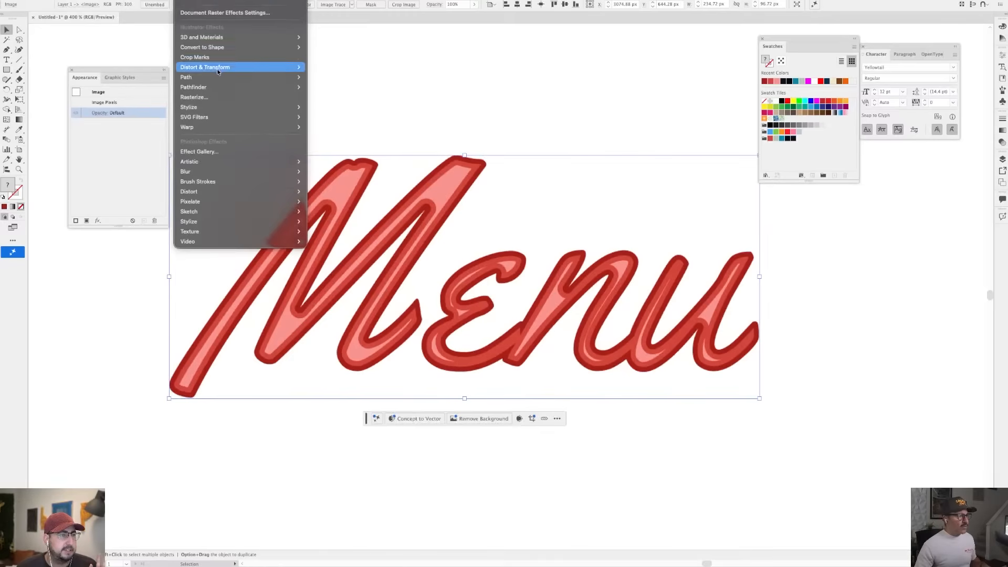
mouse_move(230, 107)
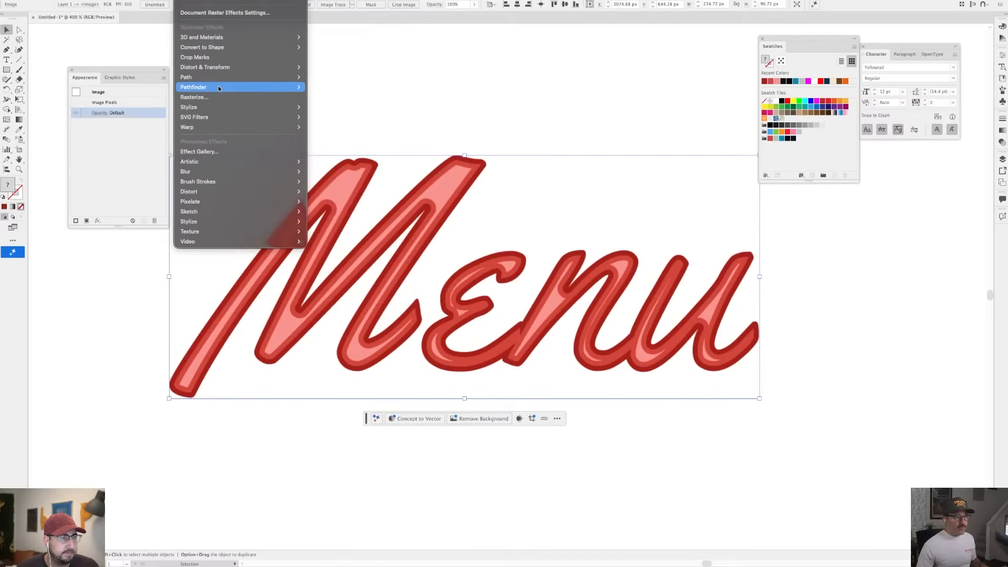
mouse_move(217, 74)
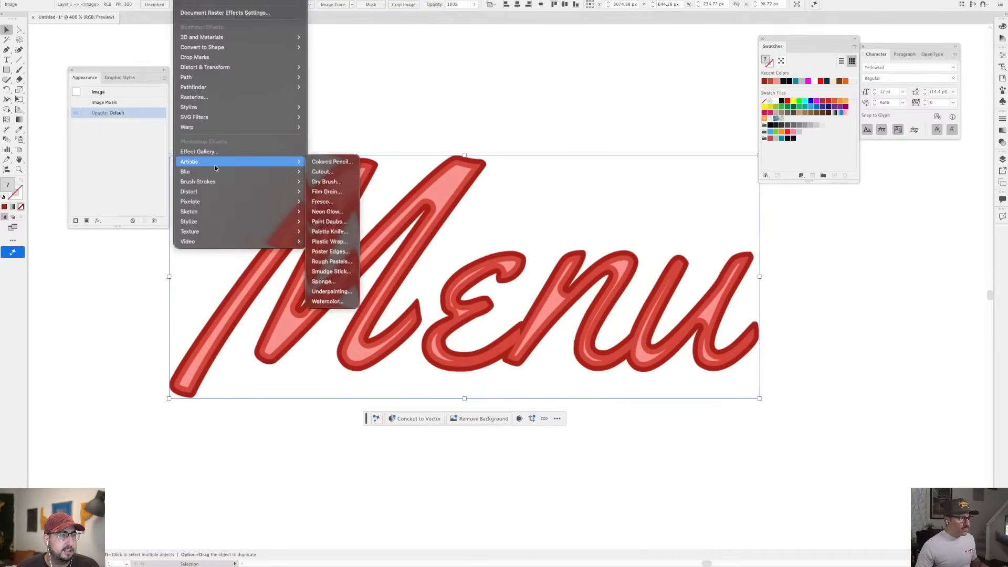
mouse_move(277, 171)
click(317, 172)
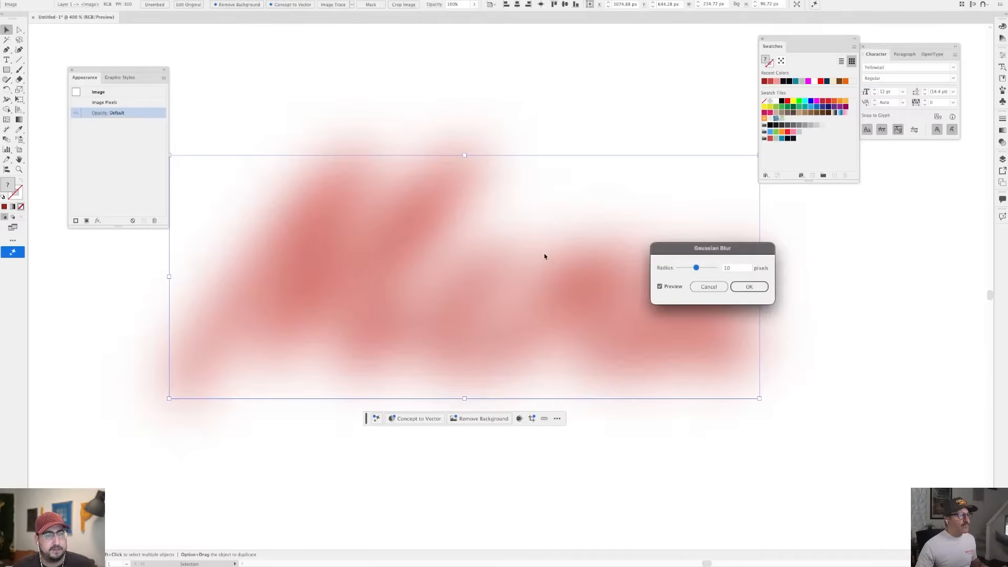
text(1)
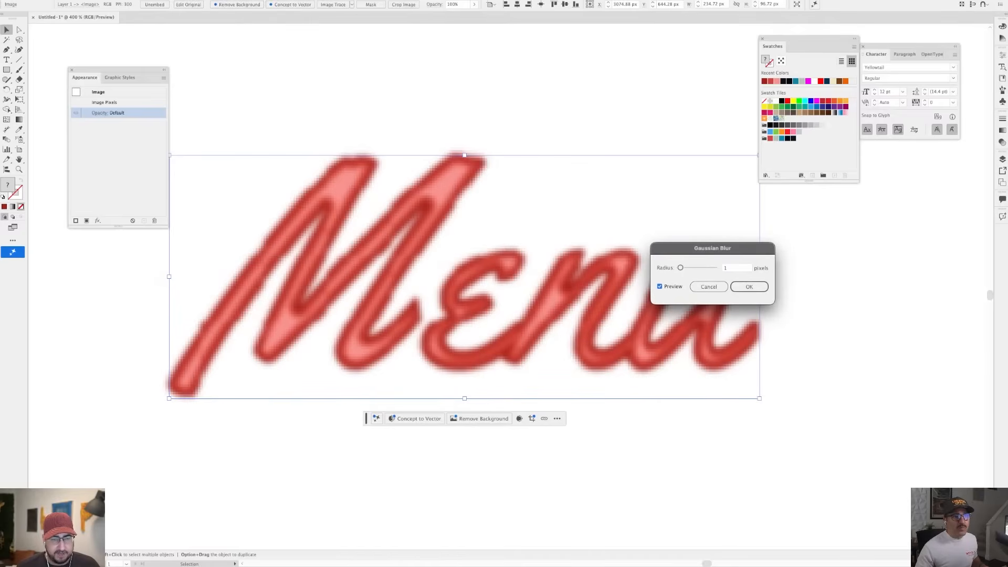
click(709, 286)
- Undo the rasterization of the Menu copy to return to the editable stacked text
key(s)
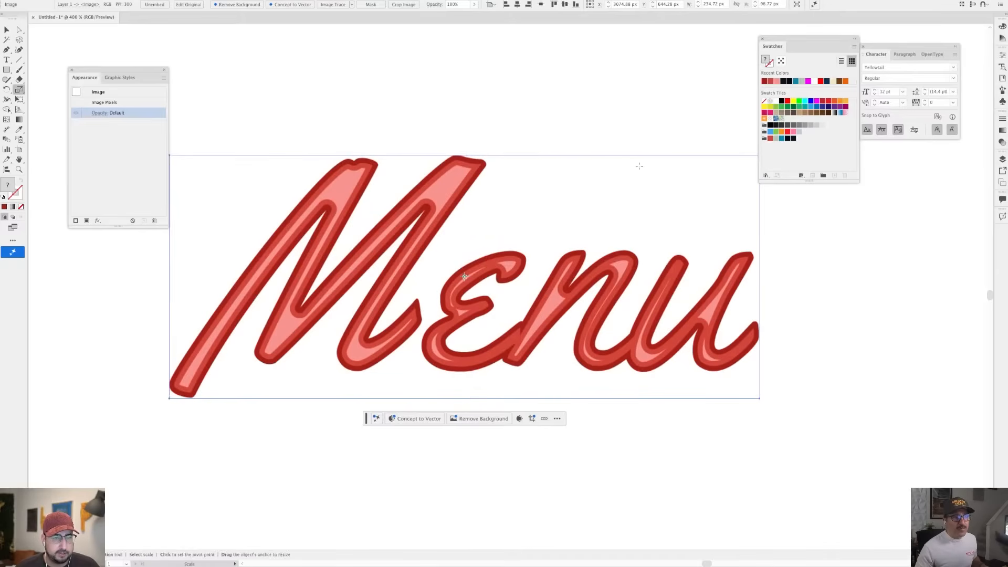
key(super+z)
key(super+z)
key(super+z)
key(super+z)
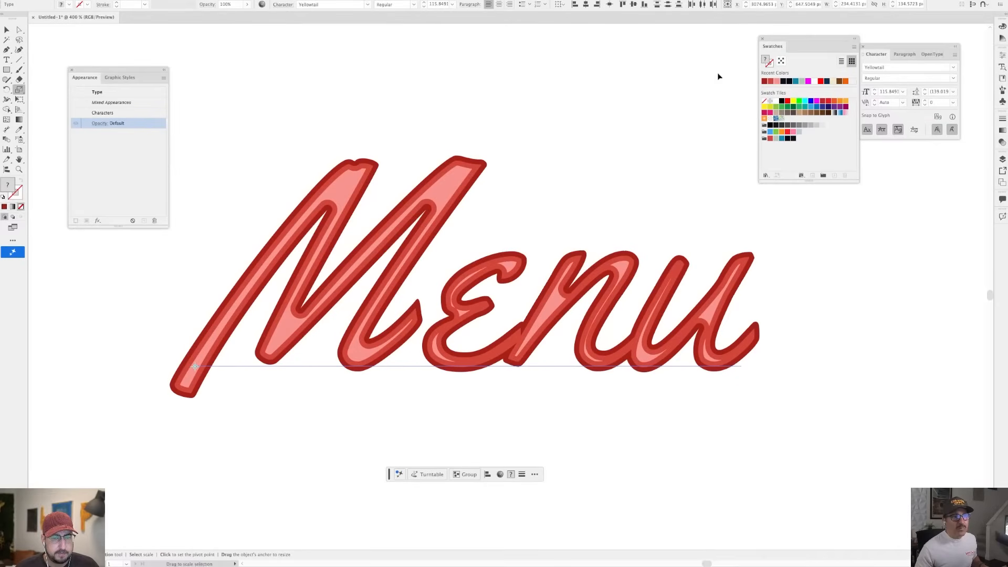
- Scale the stacked Menu copy up to a type size of about 187.9 pt and undo any further scaling
scroll(620, 287, down, 5)
drag(620, 286, 526, 304)
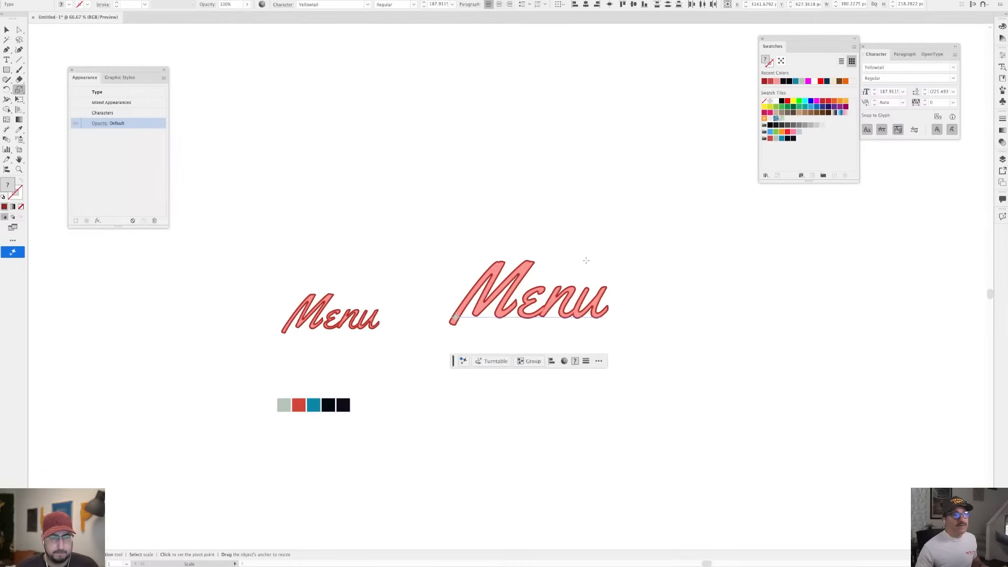
drag(587, 259, 735, 166)
drag(634, 215, 357, 166)
key(super+z)
key(super+z)
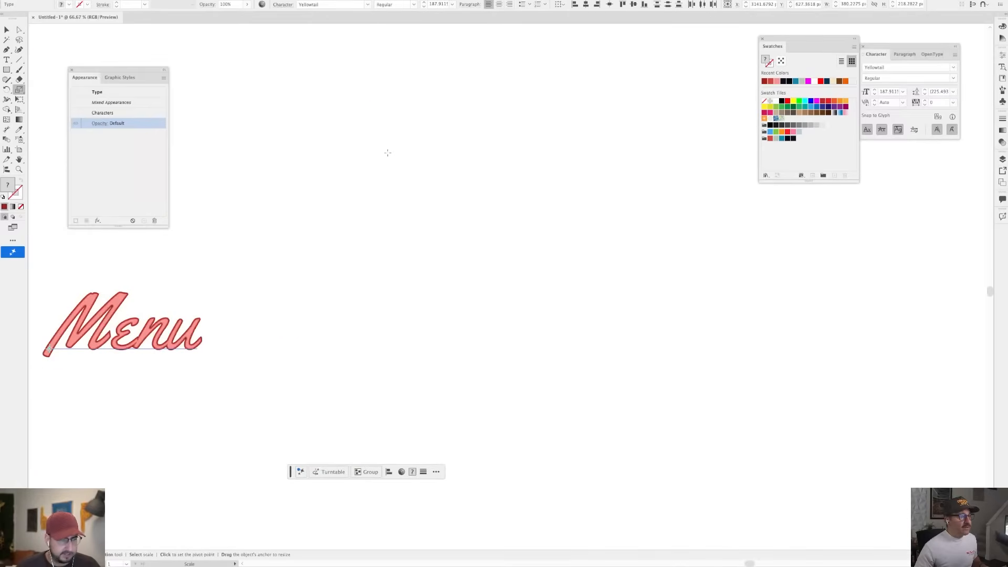
- Enable Scale Strokes & Effects in the general preferences
scroll(387, 153, left, 5)
scroll(387, 153, down, 2)
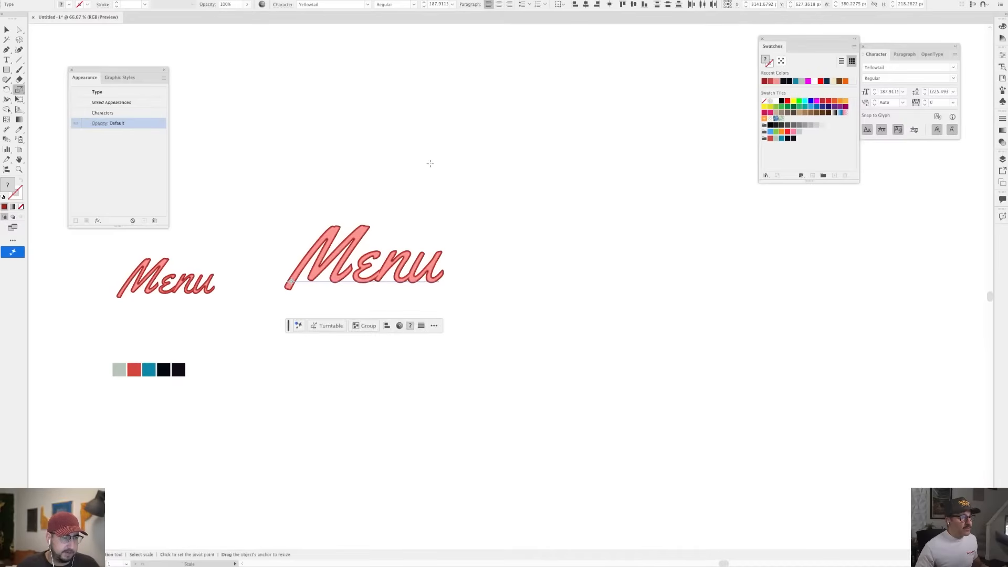
key(v)
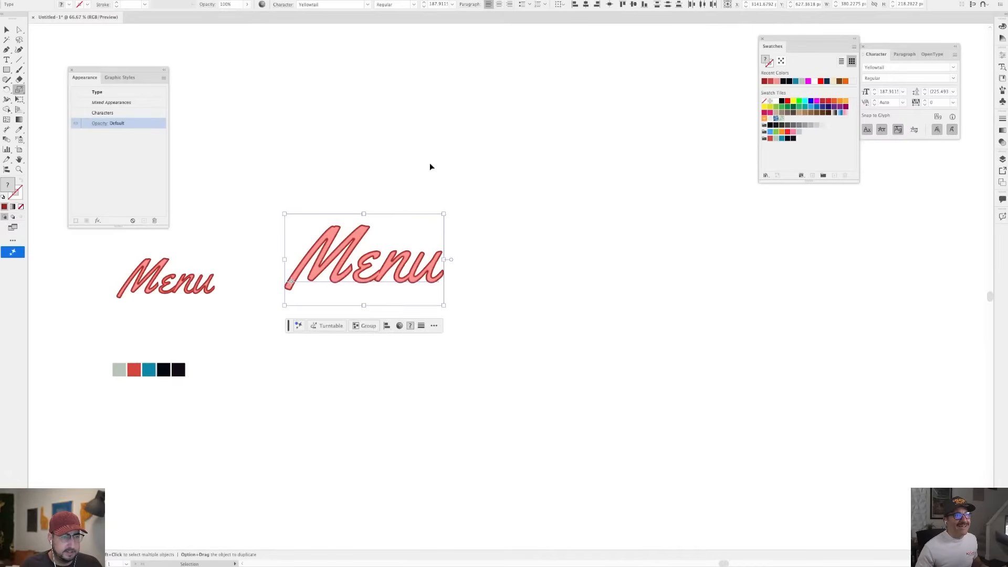
key(super+k)
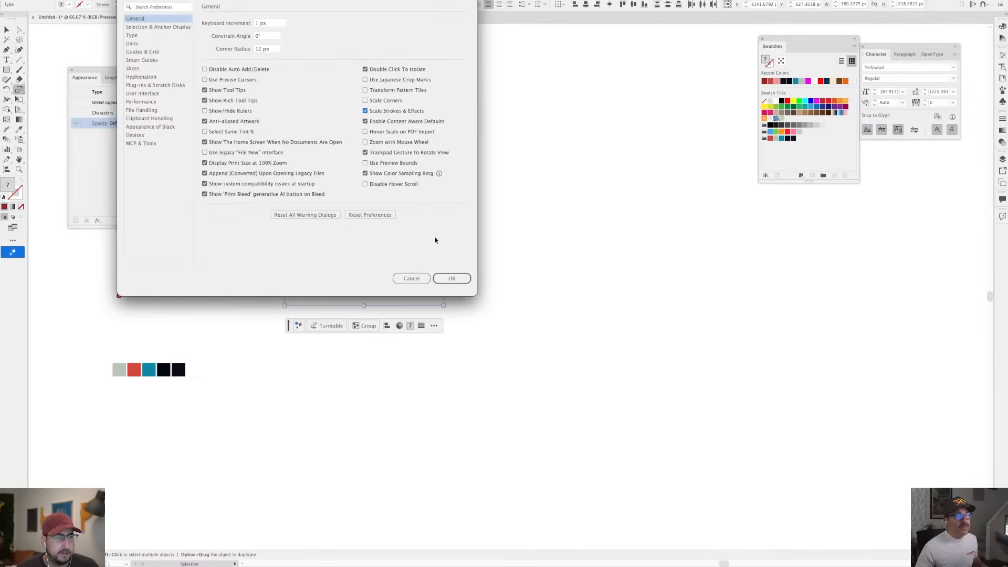
click(452, 279)
- Enlarge the stacked Menu copy further with the Scale tool
key(s)
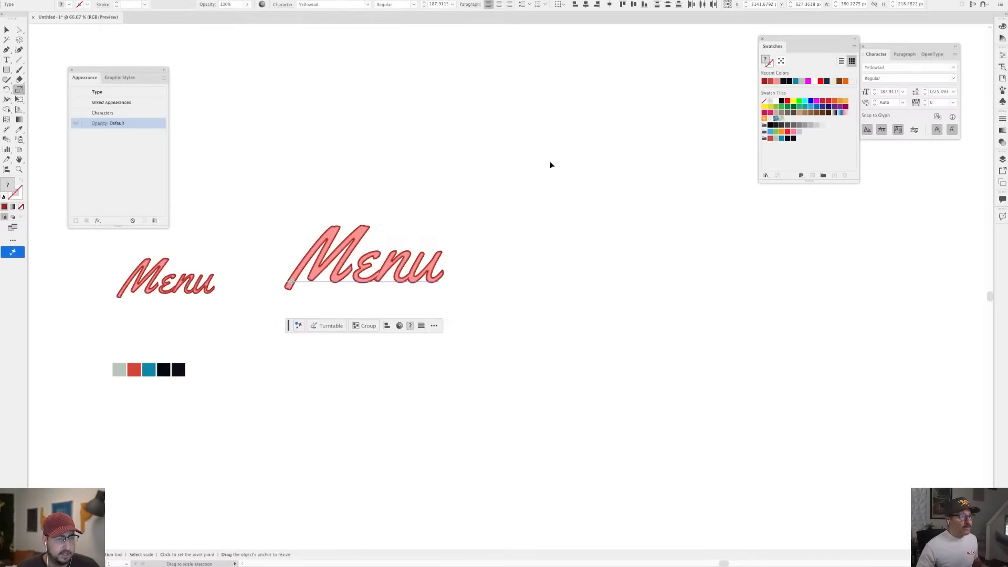
drag(550, 162, 606, 116)
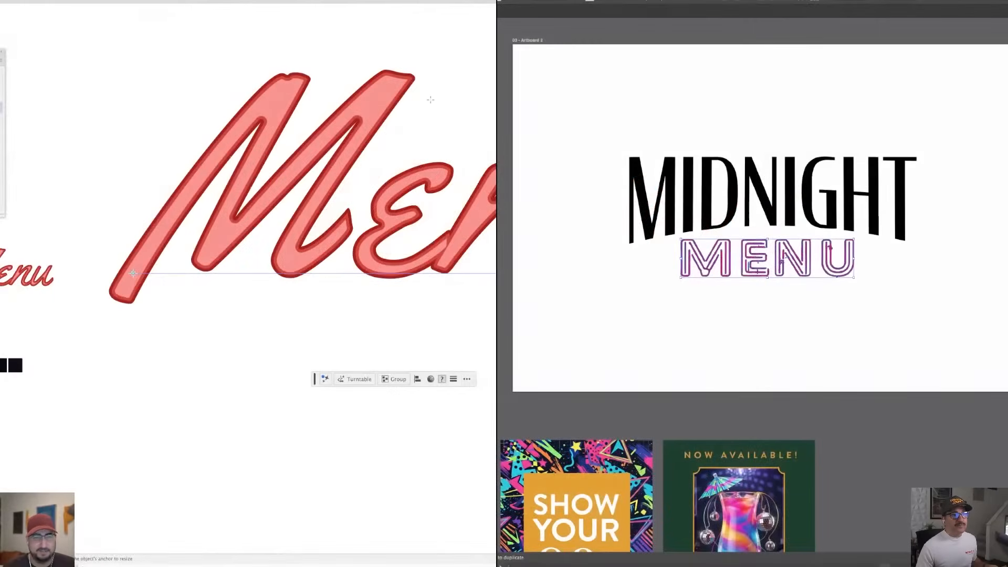
drag(431, 100, 284, 173)
- Rasterize the enlarged Menu text stack into a single image
click(944, 279)
key(ctrl+a)
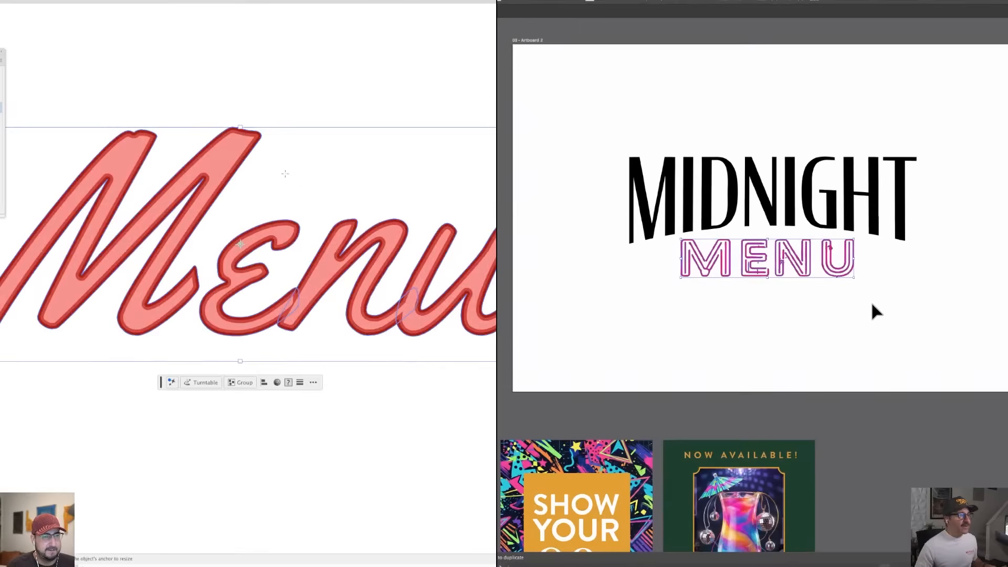
key(super+z)
click(1, 1)
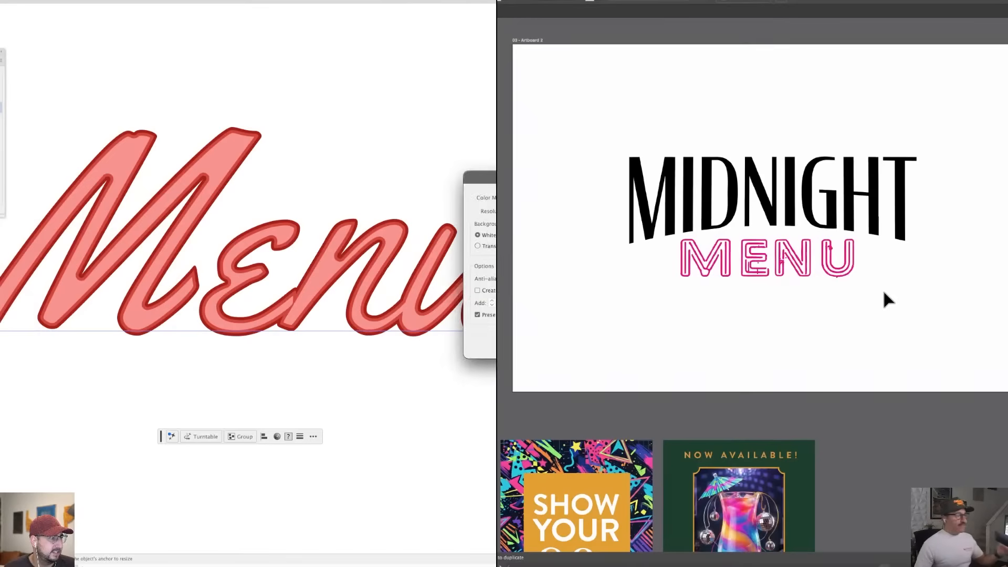
- Delete the pink MENU lettering below MIDNIGHT and undo the deletion
click(712, 267)
drag(642, 290, 866, 245)
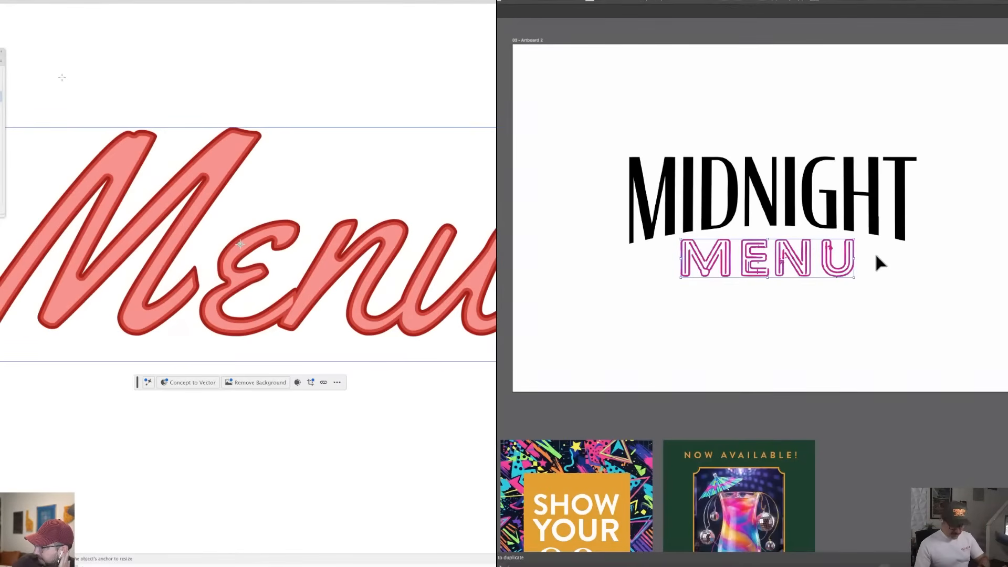
key(Delete)
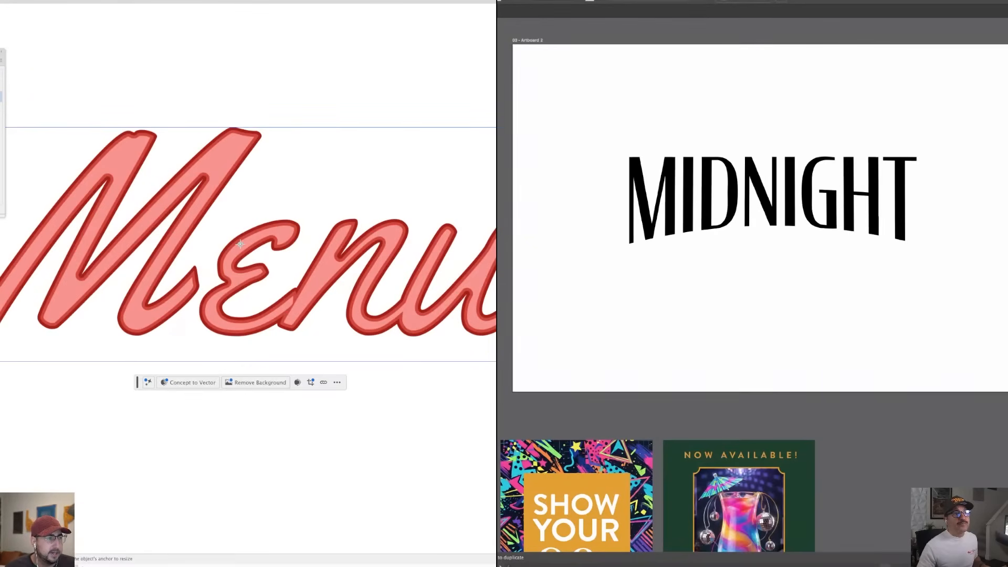
key(ctrl+z)
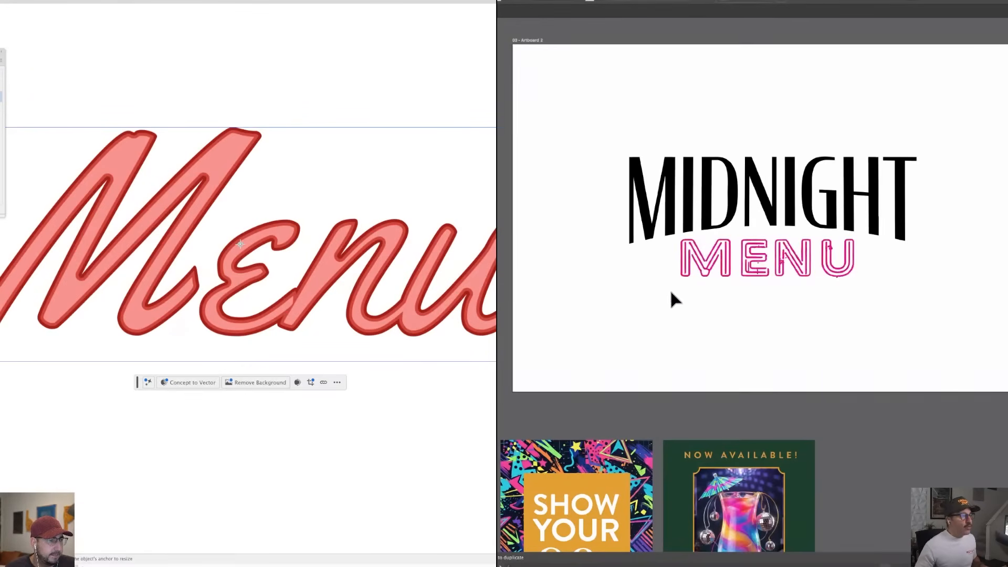
- Select the pink MENU lettering and examine the quality of its outlines up close
shift+click(887, 234)
key(ctrl+plus)
key(ctrl+plus)
key(ctrl+plus)
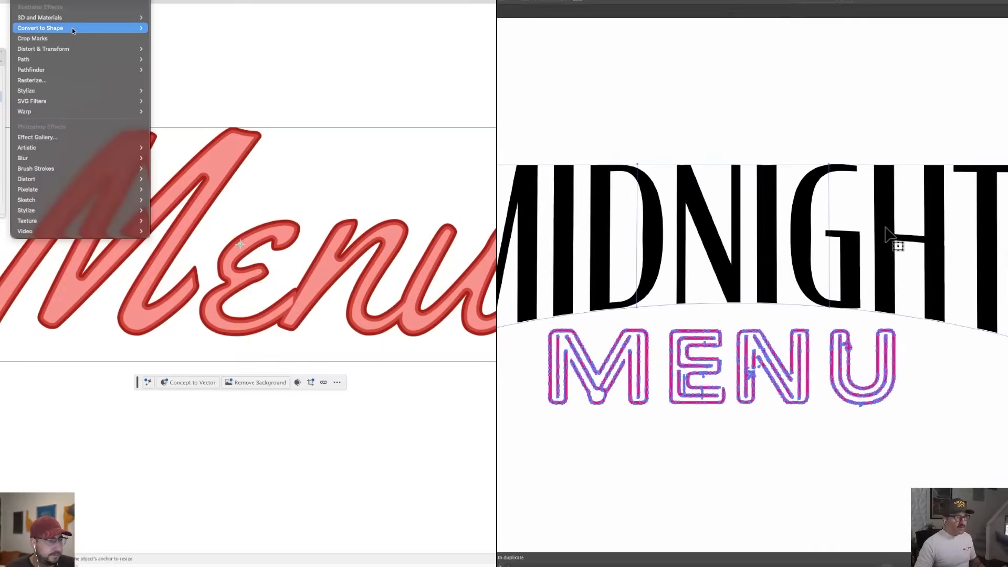
scroll(770, 544, down, 3)
- Apply a Gaussian Blur to the enlarged, rasterized Menu image
mouse_move(50, 160)
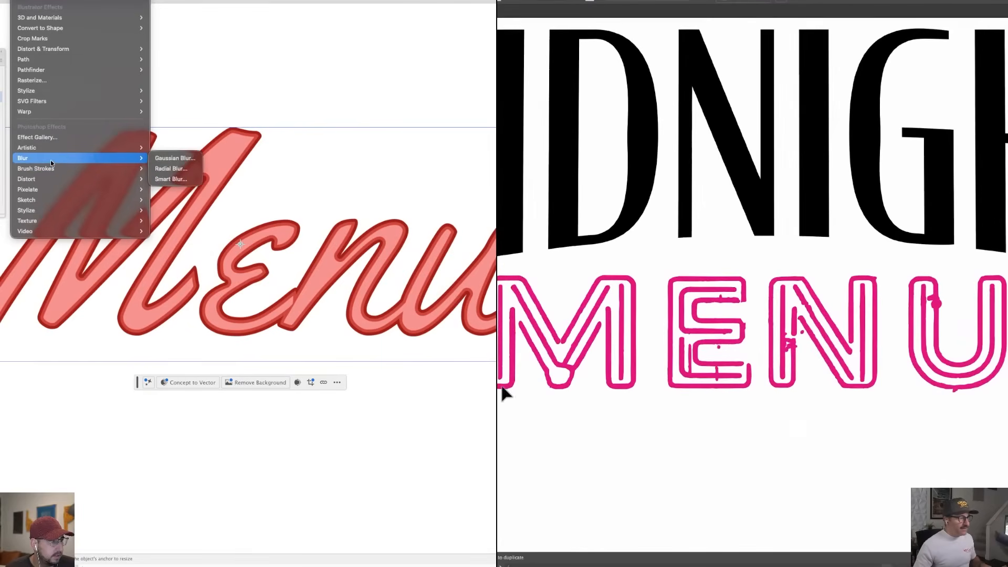
click(171, 159)
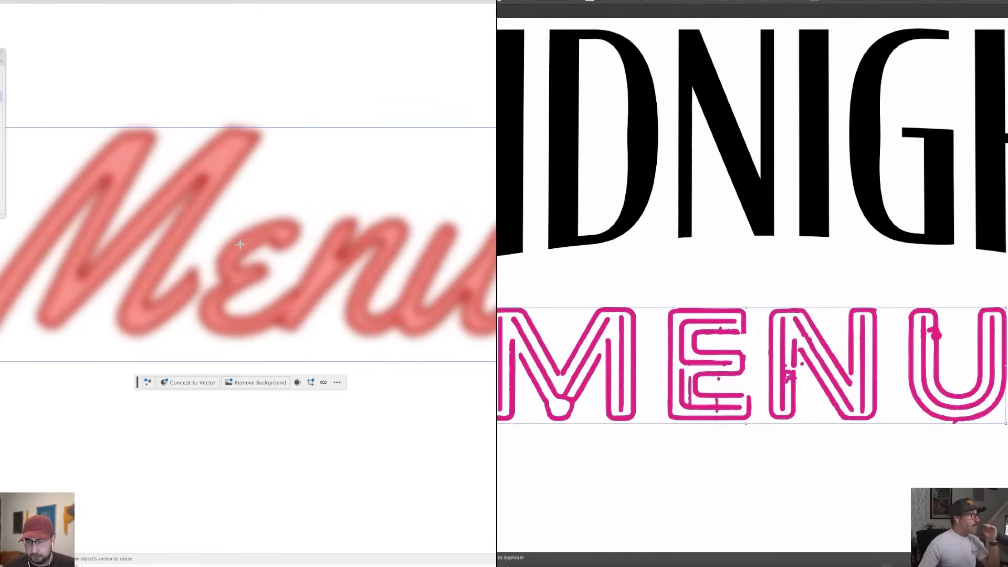
- Smooth the paths of the pink MENU lettering by 5%
key(ctrl+z)
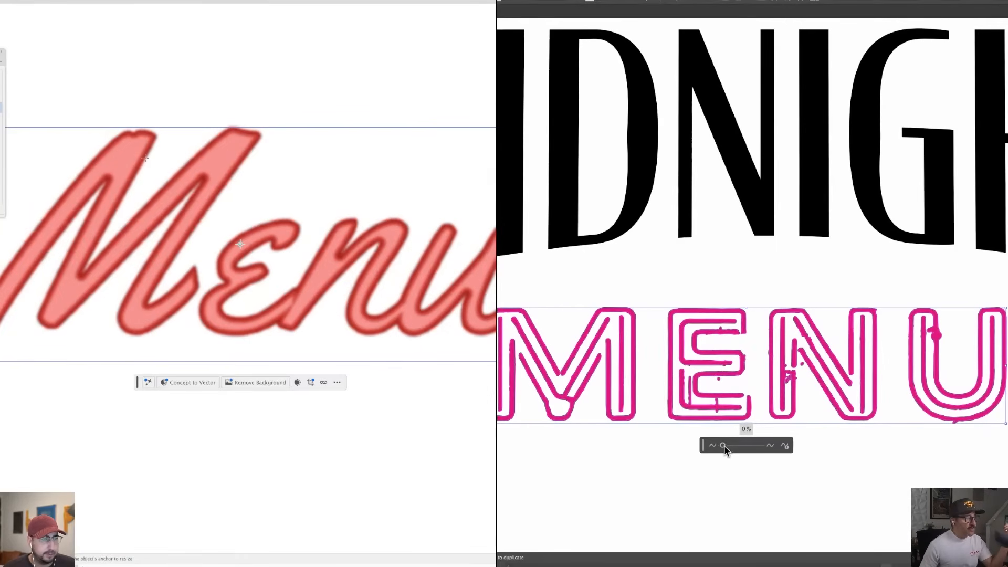
mouse_move(724, 445)
mouse_down()
mouse_move(739, 446)
mouse_move(725, 446)
mouse_up()
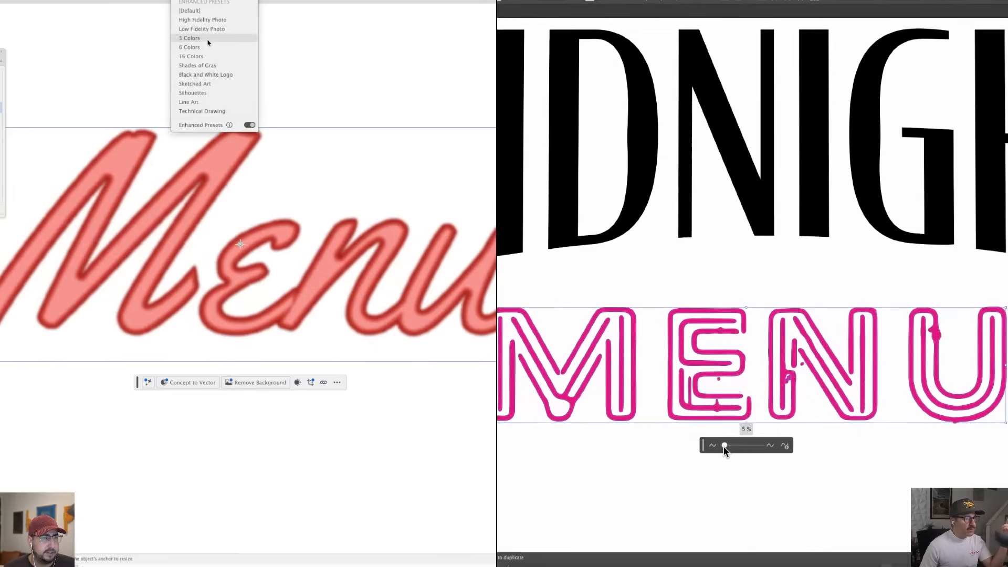
click(753, 486)
- Add a new MENU text object below the pink lettering and scale it up to a readable headline size
key(super+0)
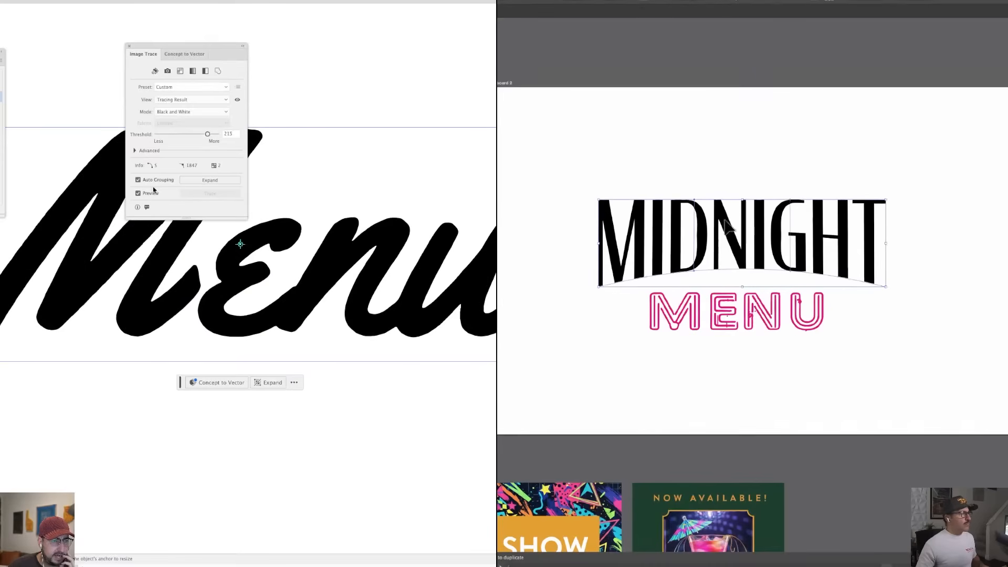
click(730, 227)
key(t)
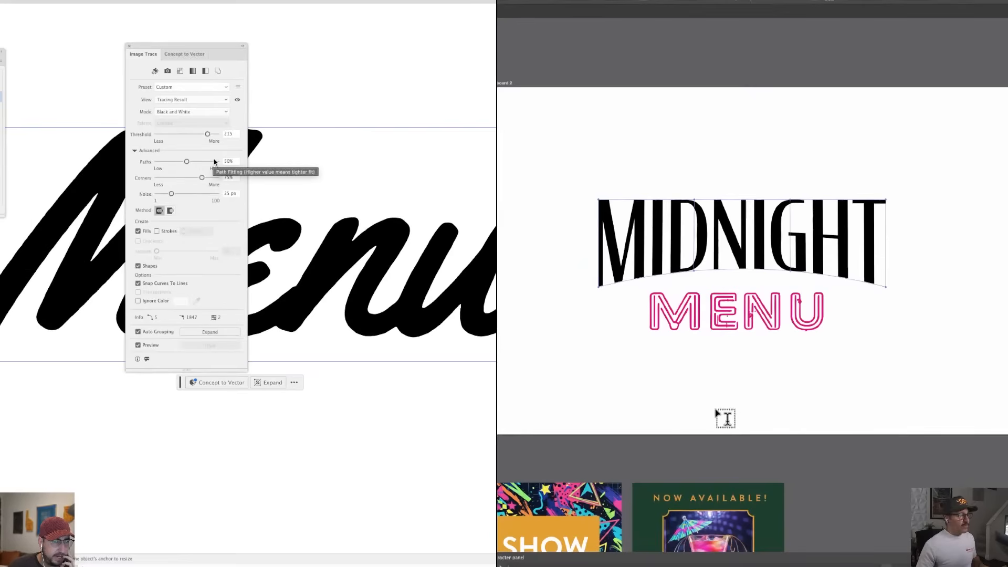
click(722, 412)
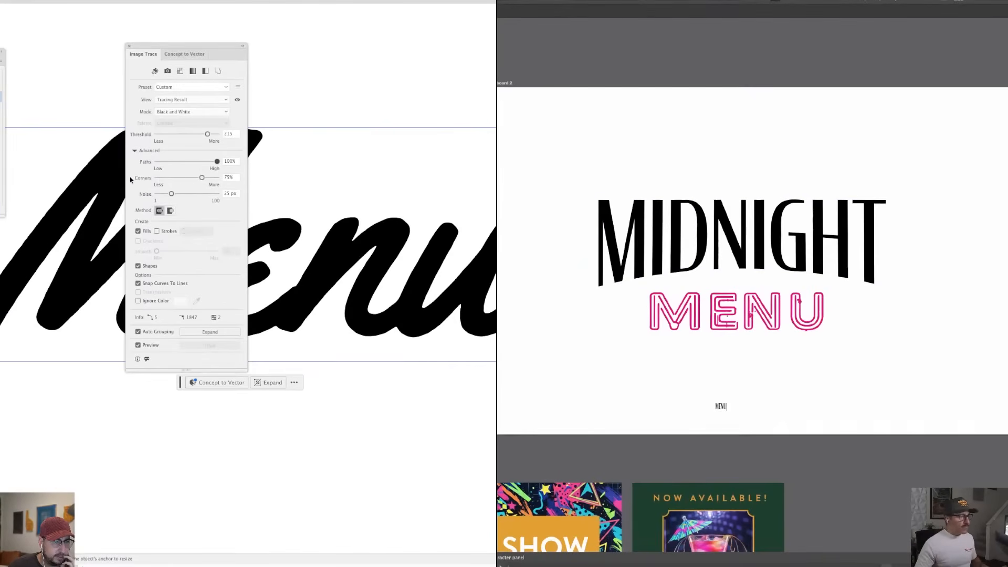
key(Escape)
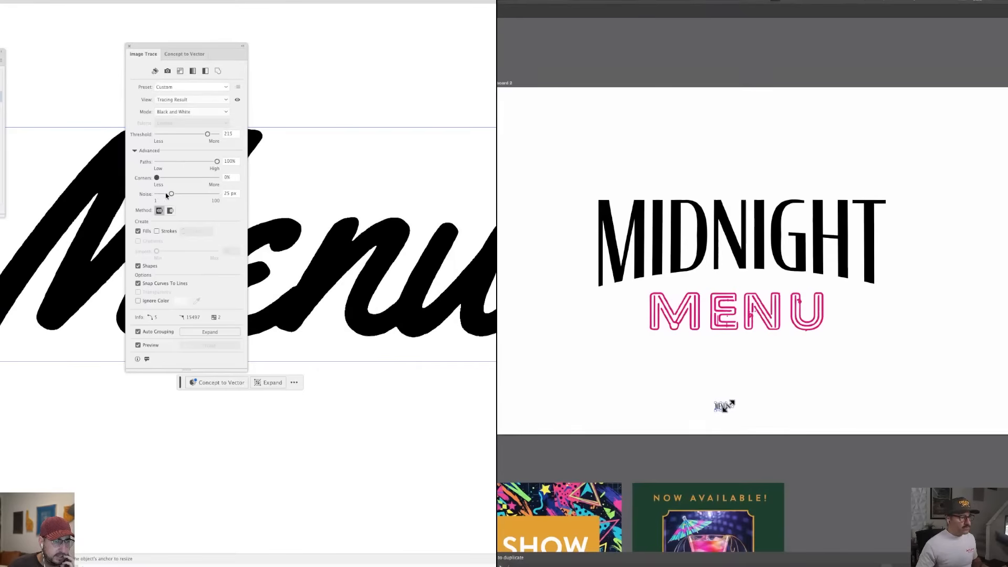
drag(730, 406, 800, 382)
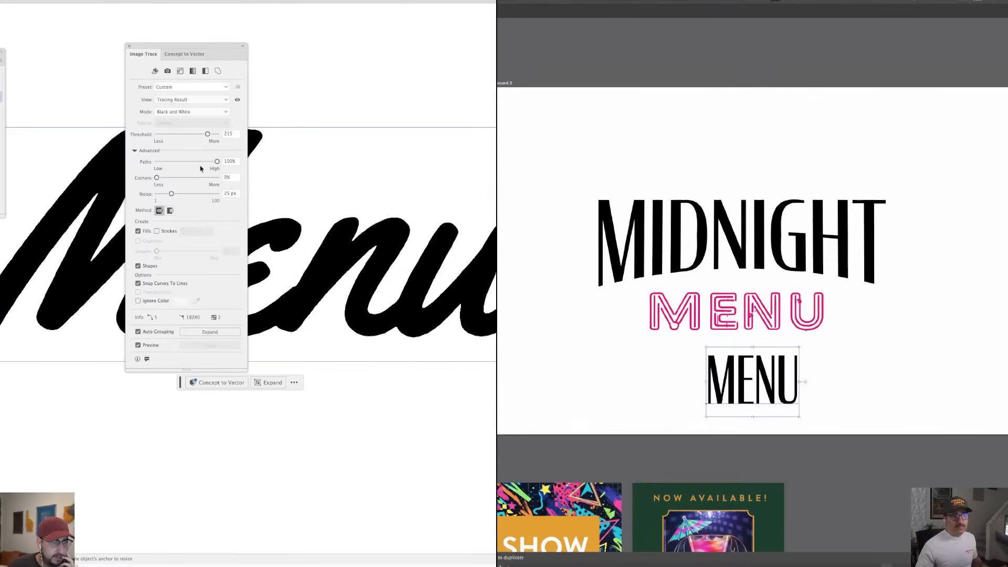
- Change the new MENU text to a bold inline sans-serif typeface with a line running through each stroke
key(i)
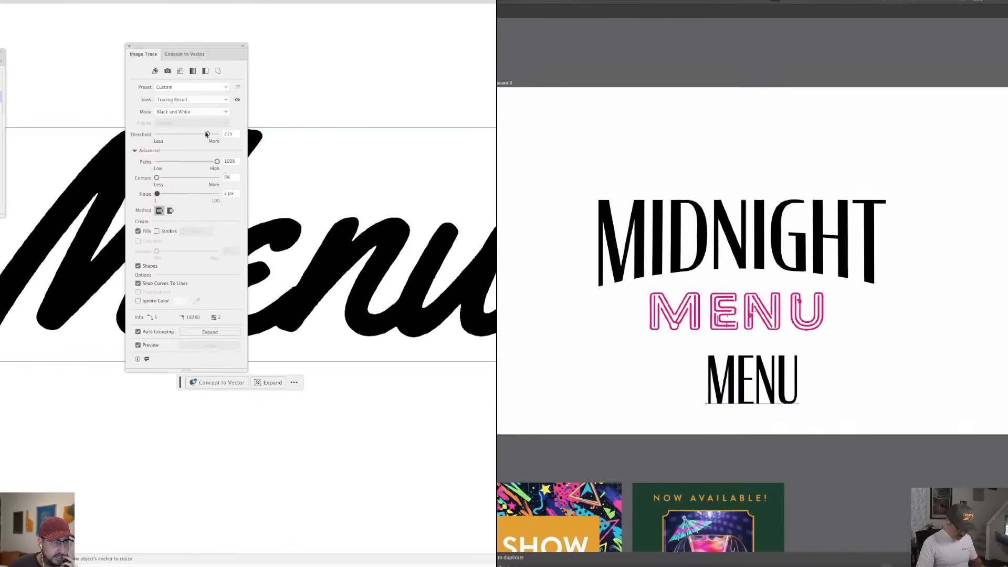
key(Down)
key(Down)
key(Down)
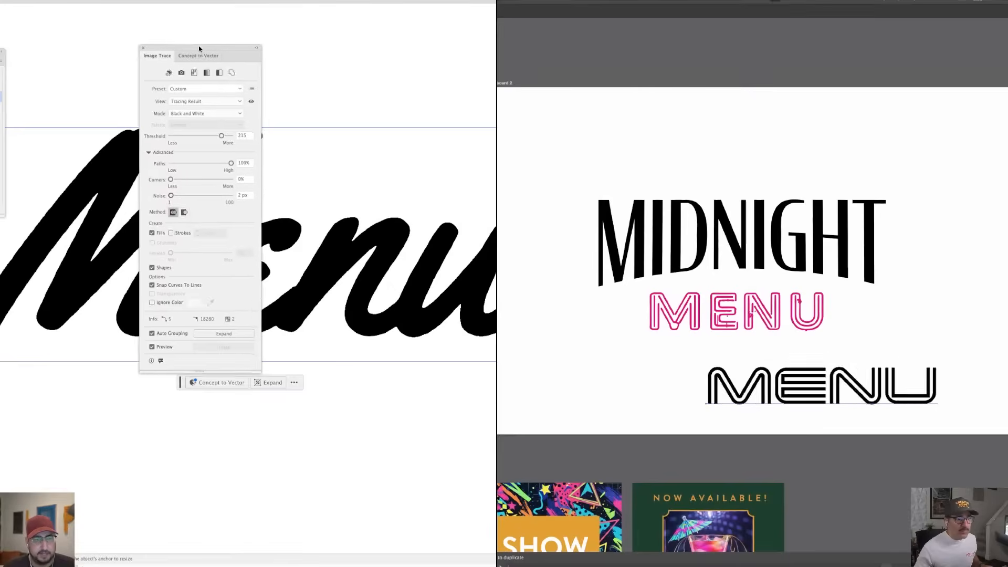
key(Down)
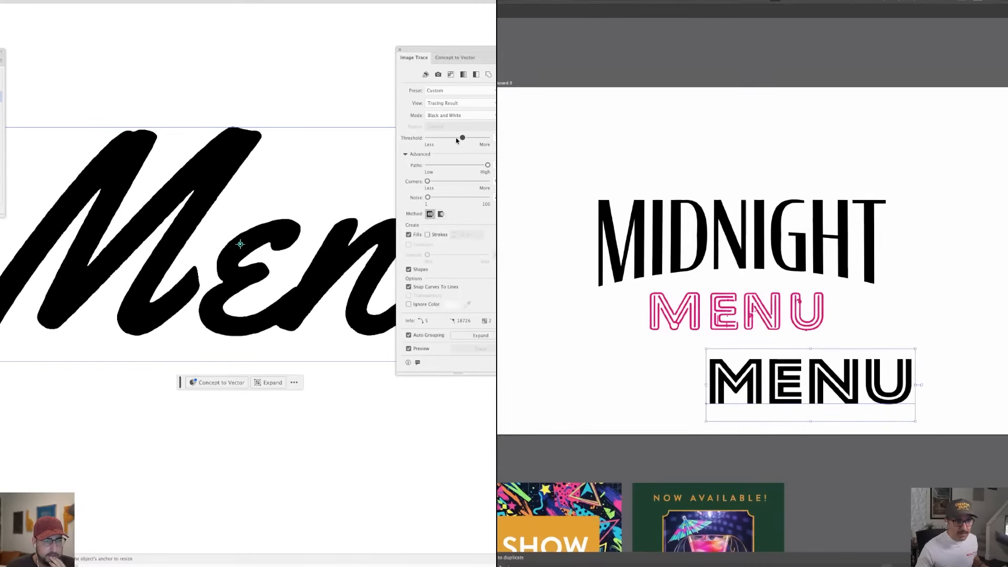
- Move the rough pink MENU lettering above MIDNIGHT and bring the inline MENU text up beneath MIDNIGHT
click(873, 493)
drag(737, 310, 630, 360)
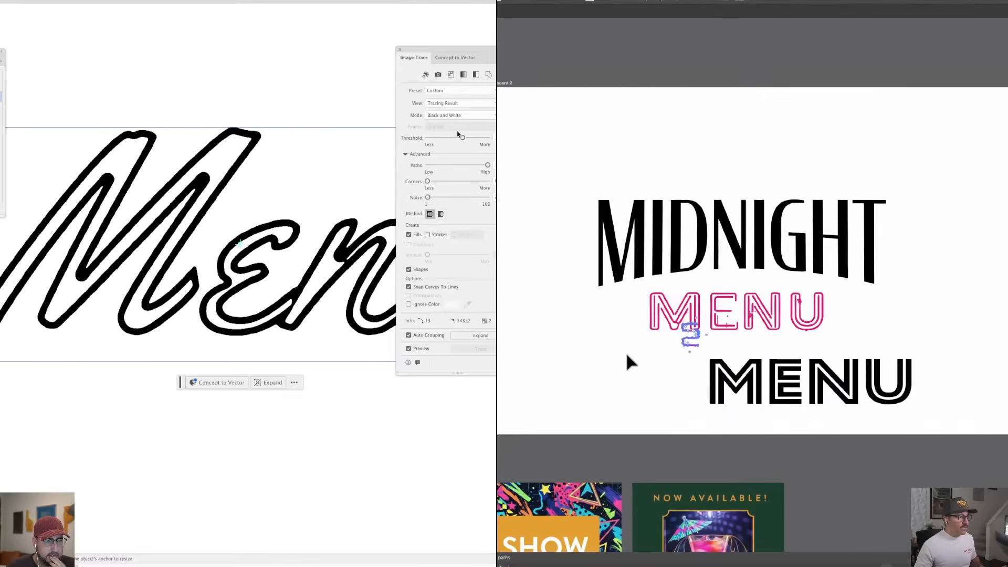
key(ctrl+z)
click(810, 327)
drag(810, 327, 802, 102)
drag(824, 390, 758, 347)
click(839, 327)
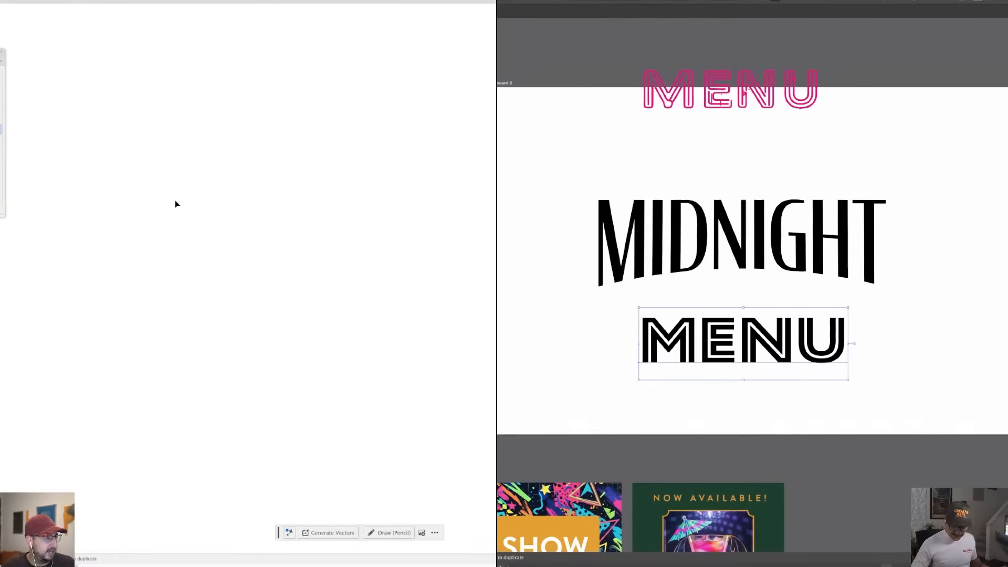
- Widen the letter spacing of the inline MENU text, then scale it down and centre it close beneath MIDNIGHT
key(alt+Right)
key(alt+Right)
key(alt+Right)
key(alt+Right)
key(alt+Right)
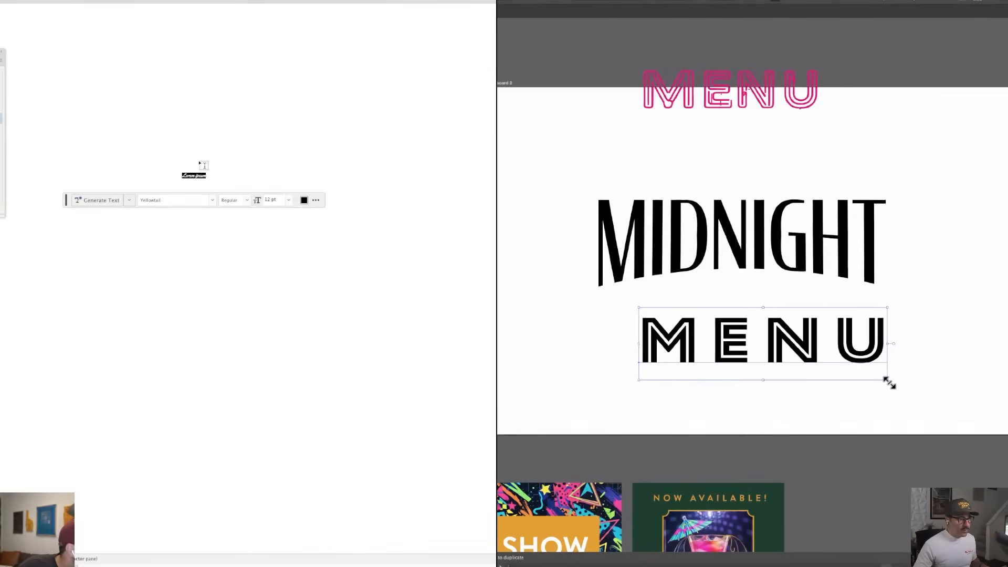
drag(887, 380, 812, 358)
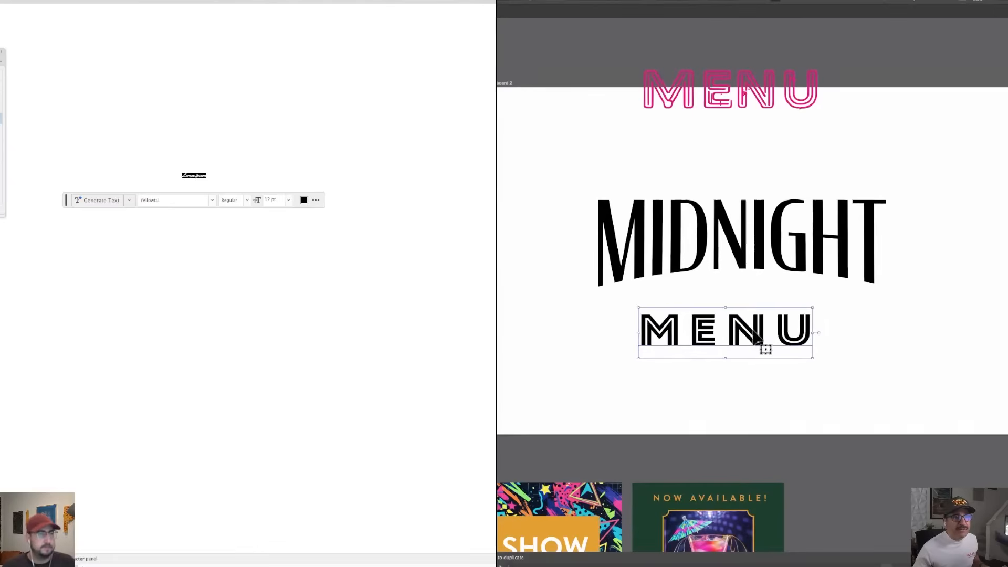
drag(751, 334, 766, 310)
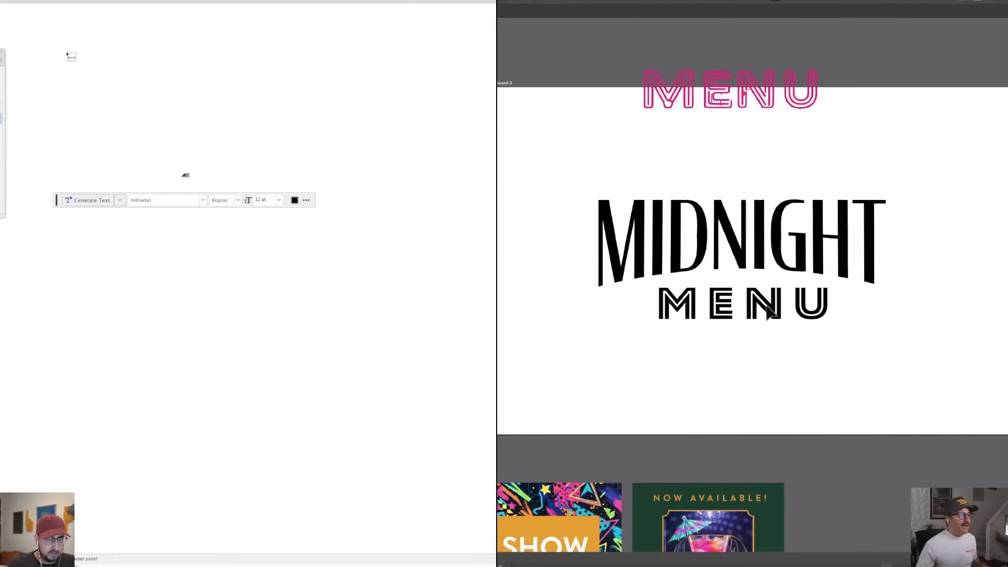
scroll(824, 410, left, 3)
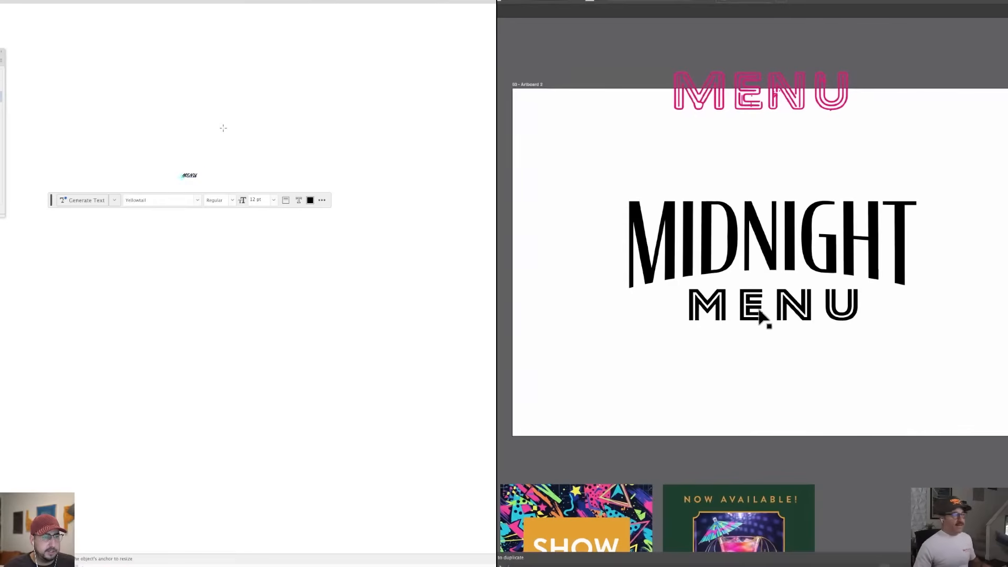
- Enlarge the separate script MENU text to headline size and convert the inline MENU beneath MIDNIGHT to outlines
drag(198, 172, 336, 81)
key(super+equal)
key(super+equal)
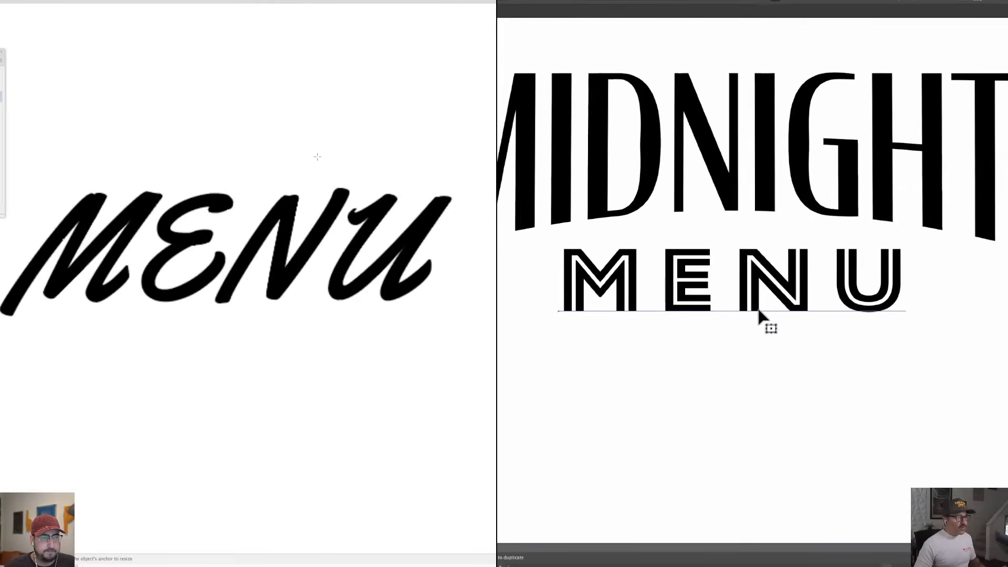
drag(738, 420, 770, 422)
drag(320, 185, 374, 142)
drag(751, 292, 749, 297)
key(a)
text(v)
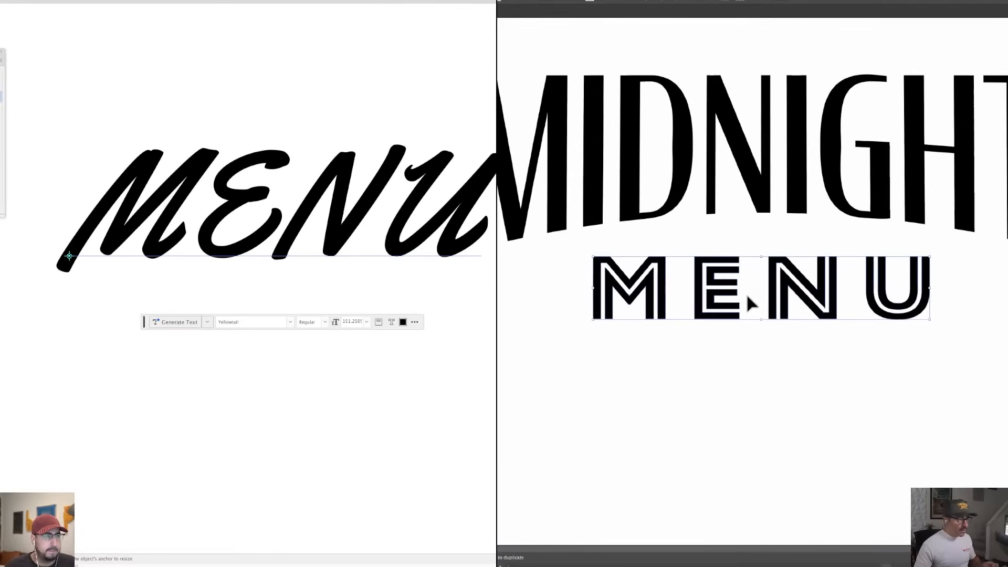
- Set the large script MENU text to Amboy Inline, round the outlined MENU's corners, and search the fonts for inline again
text(inline)
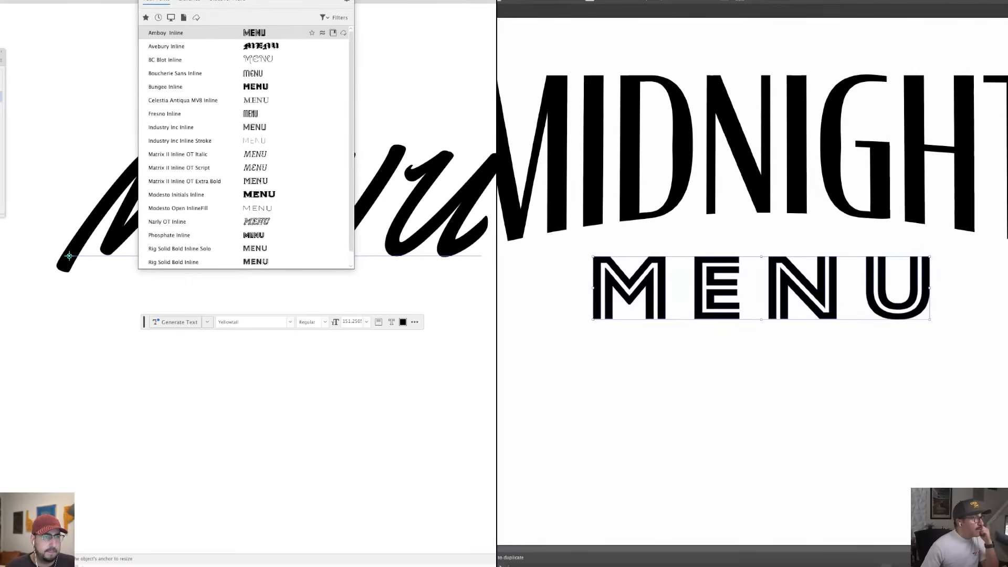
click(208, 34)
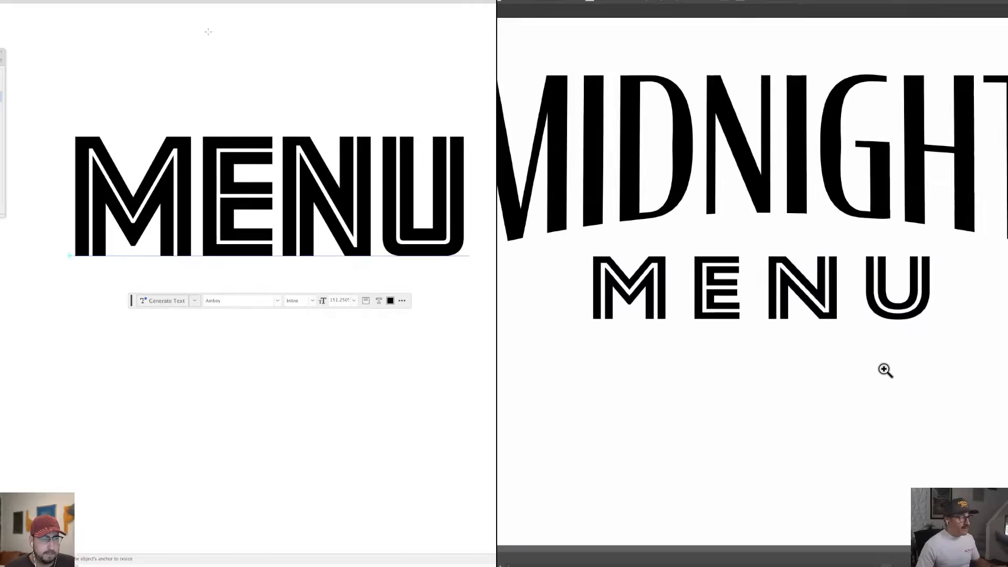
click(256, 301)
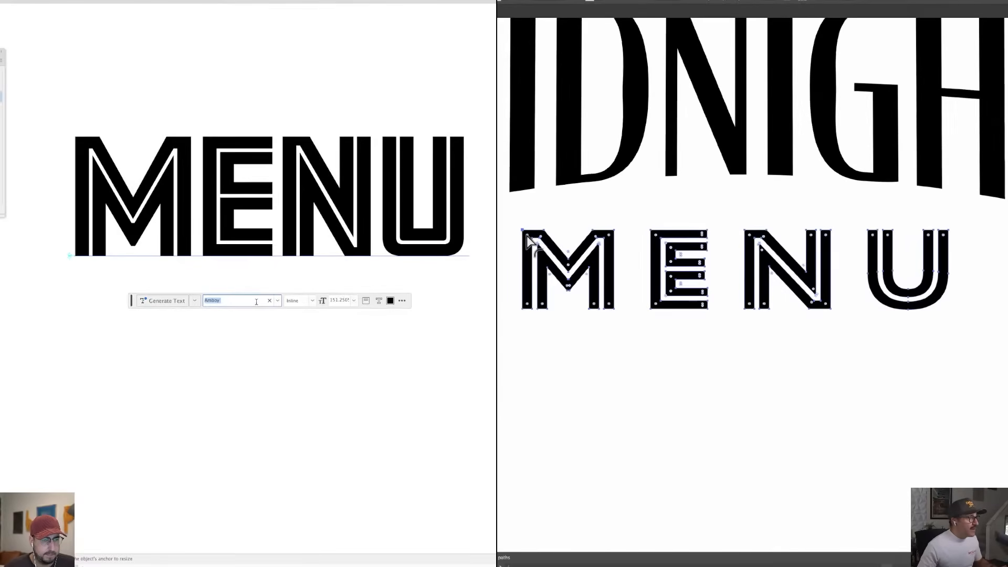
text(inlin)
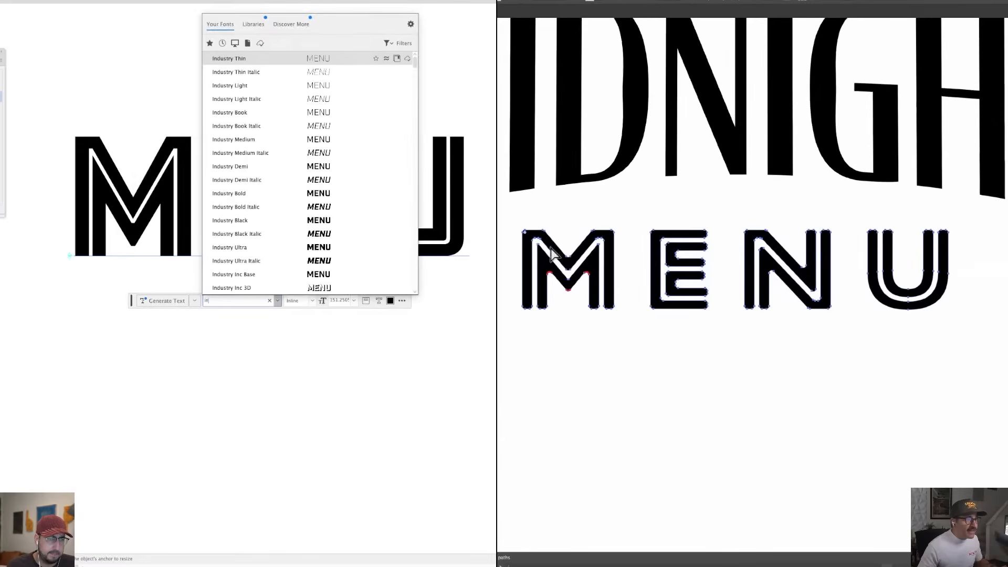
- Recolor the outlined MENU beneath MIDNIGHT pink by sampling the rough MENU lettering above
key(super+minus)
key(super+minus)
key(super+minus)
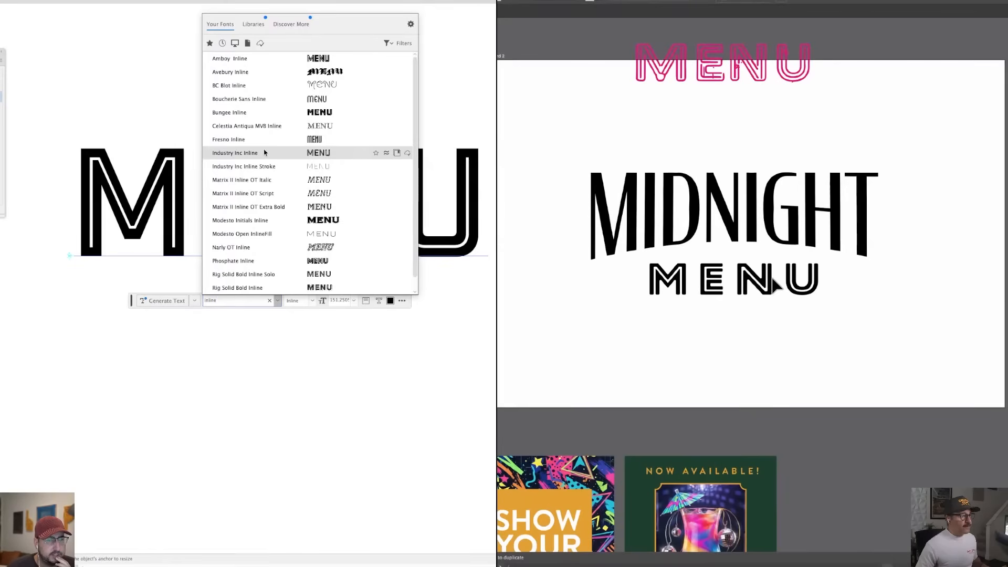
click(773, 283)
key(i)
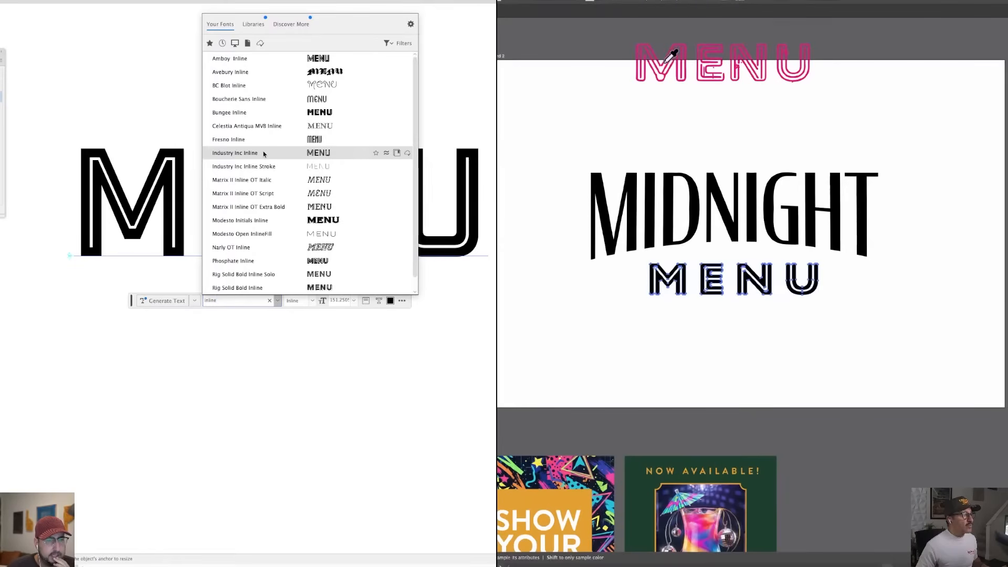
click(667, 62)
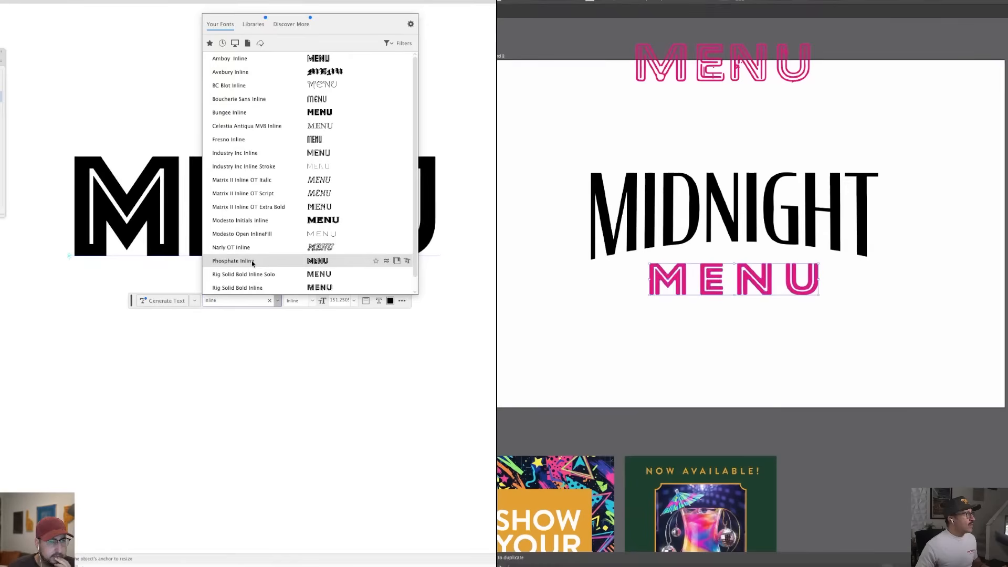
- Add a second, enlarged MENU text below the pink one, and set it and the separate large MENU in Phosphate Inline
click(642, 347)
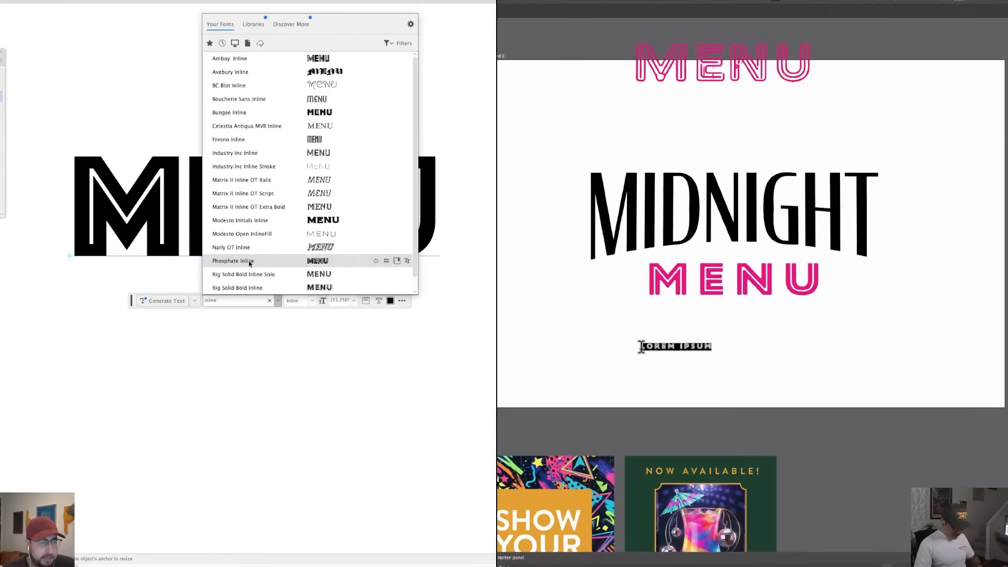
text(MENU)
key(Escape)
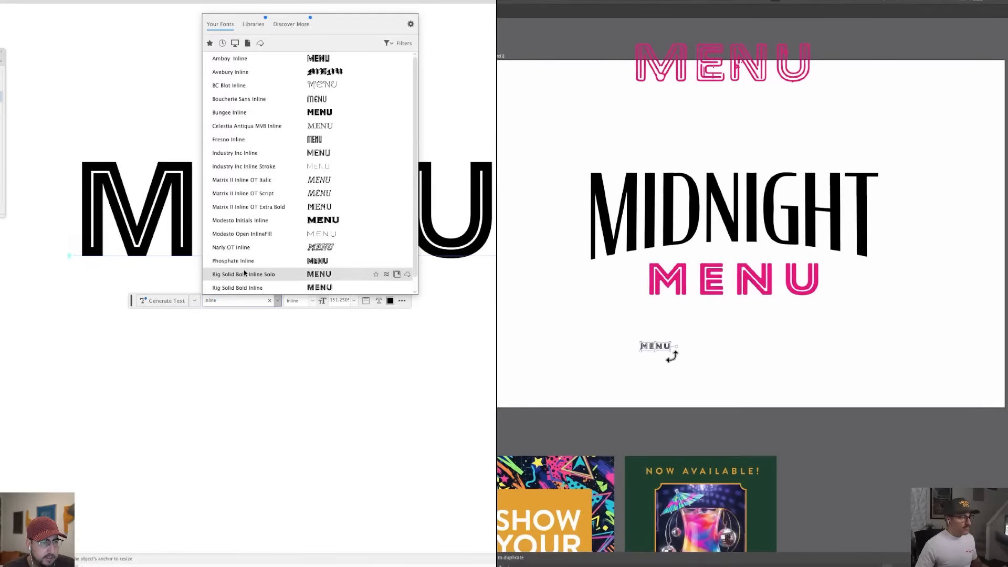
click(233, 261)
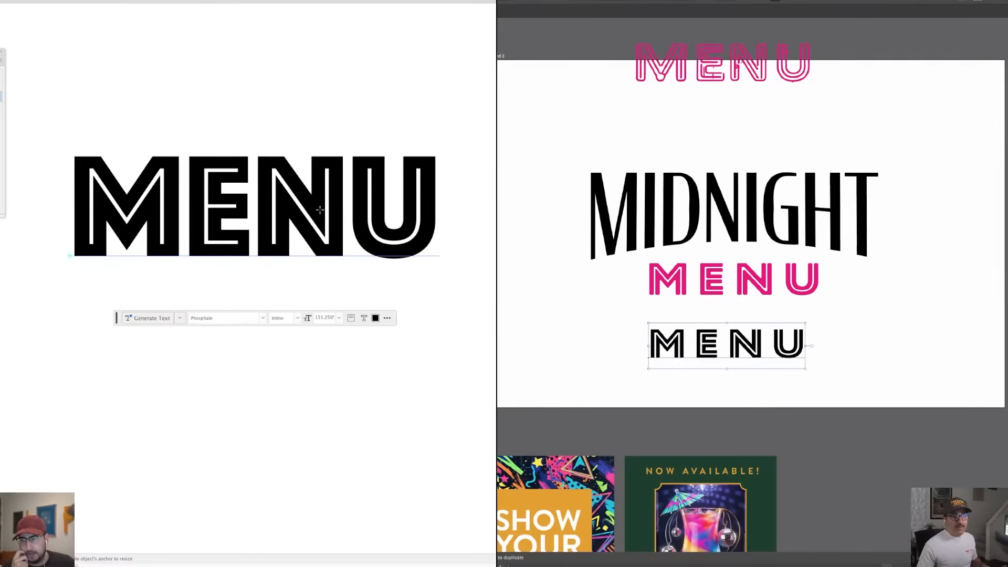
key(i)
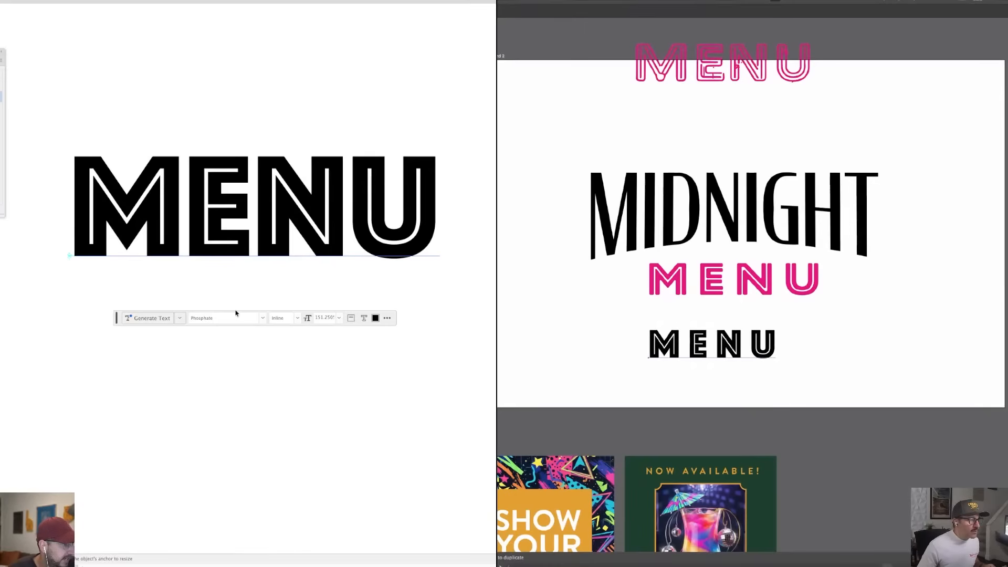
click(862, 331)
drag(116, 318, 495, 324)
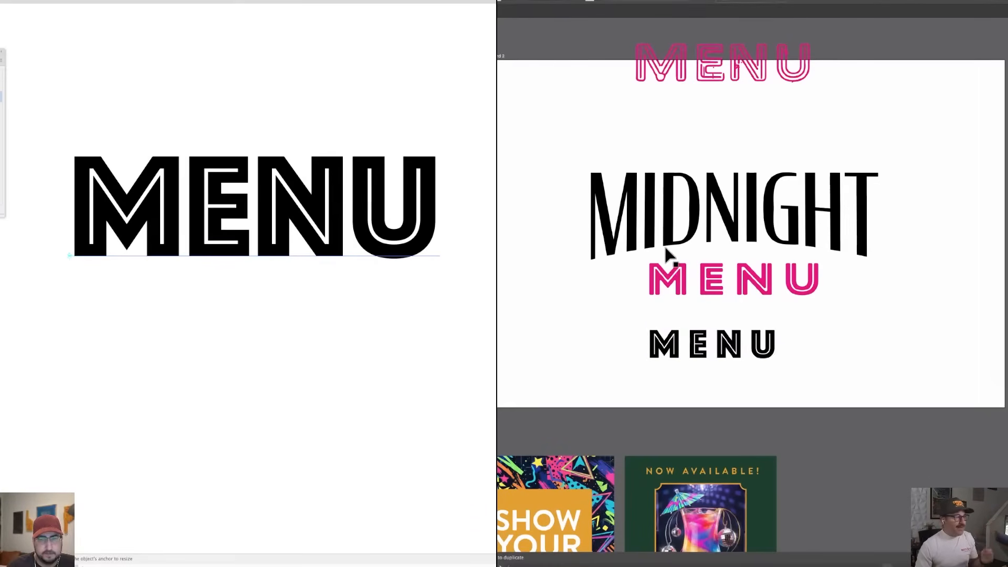
- Widen the letter spacing of the black Phosphate Inline MENU below the pink MENU
drag(776, 355, 751, 327)
key(super+equal)
click(770, 309)
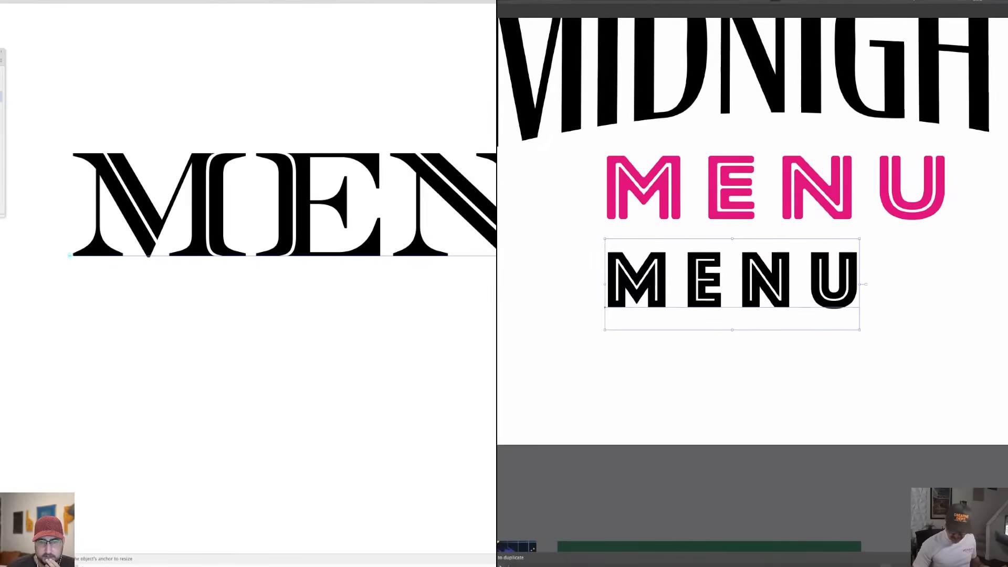
key(alt+Right)
key(alt+Right)
key(alt+Right)
key(alt+Right)
key(alt+Right)
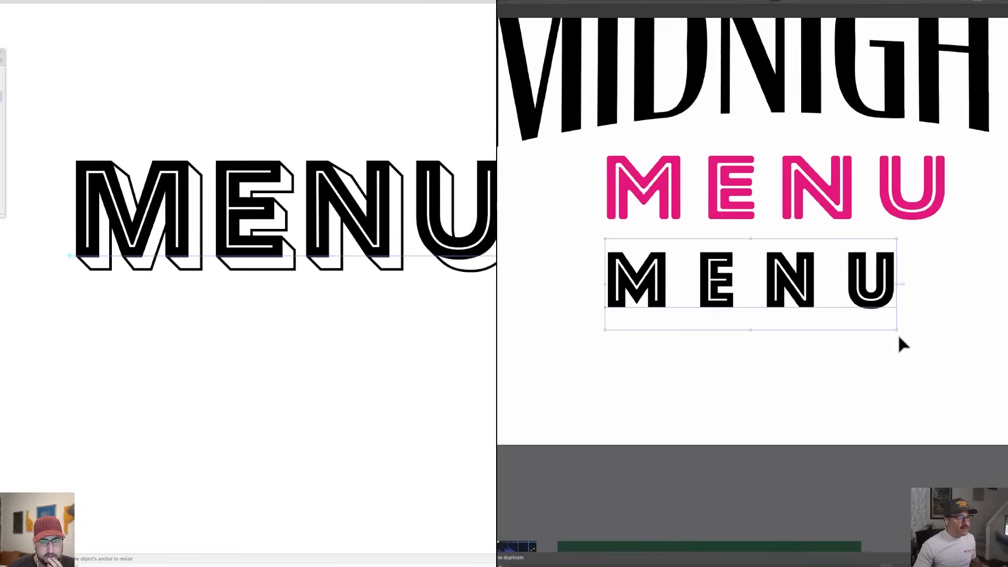
- Scale the lower MENU text up to about the pink MENU's width and recolor it by sampling that pink
drag(900, 332, 955, 349)
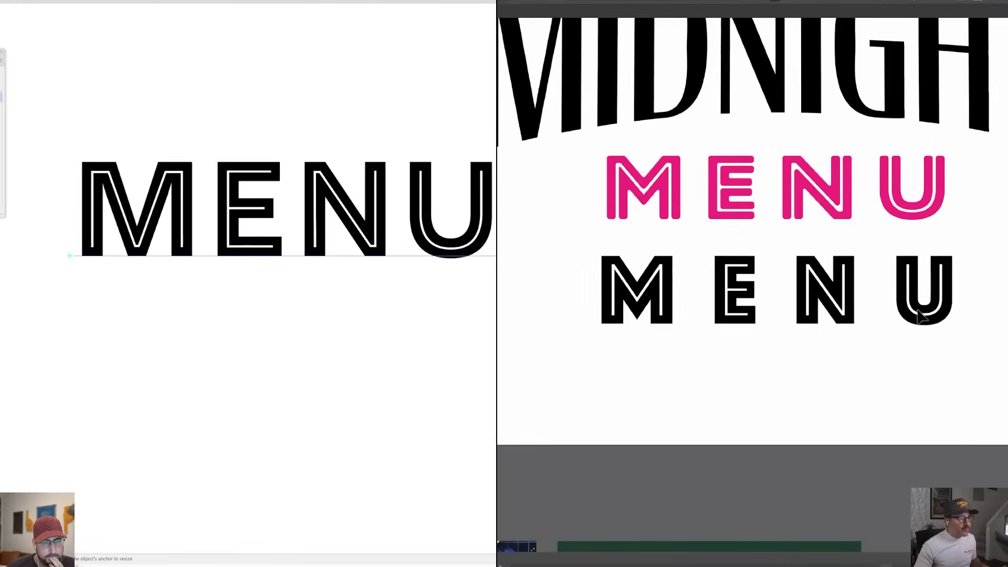
key(i)
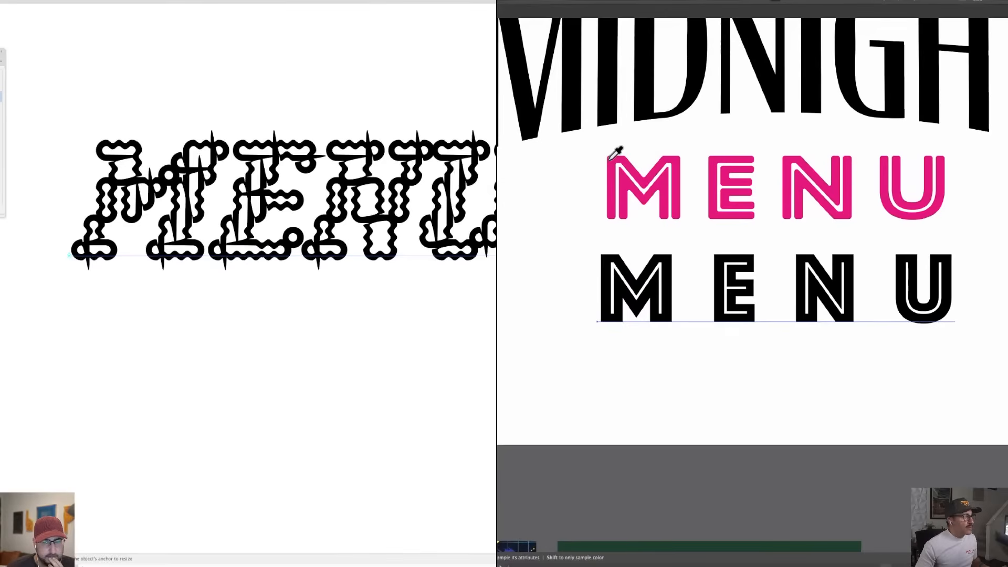
click(615, 154)
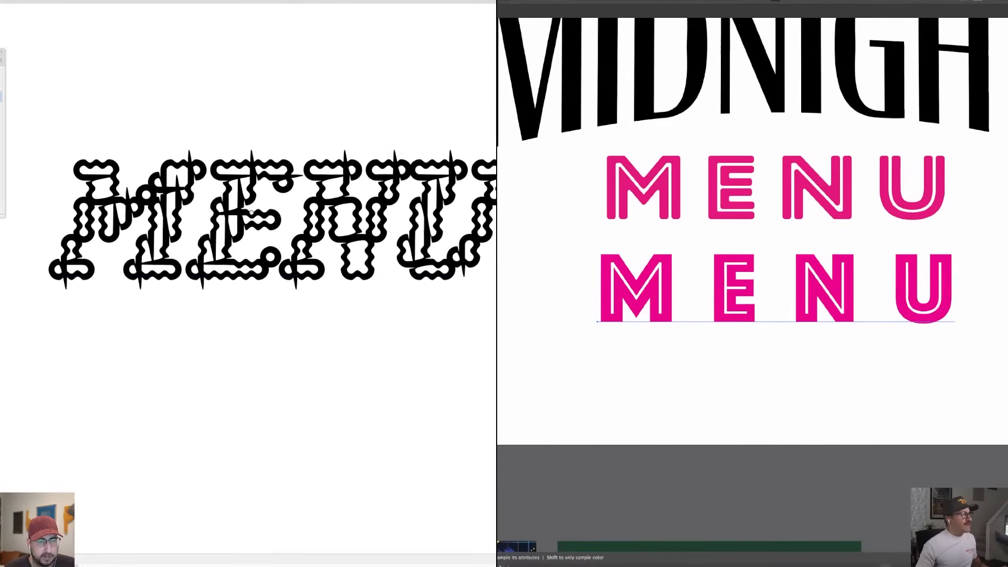
key(Delete)
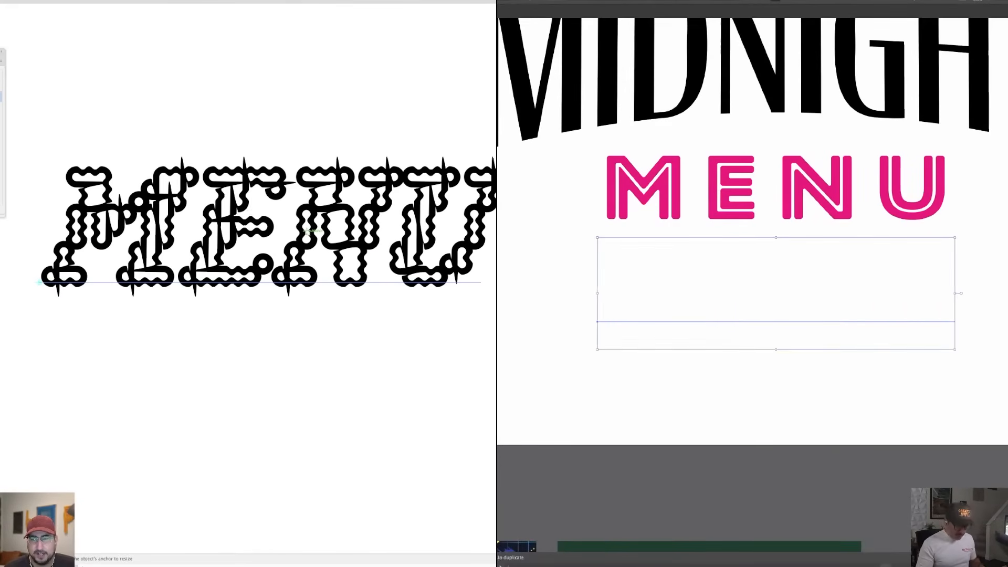
key(ctrl+minus)
key(ctrl+minus)
key(ctrl+z)
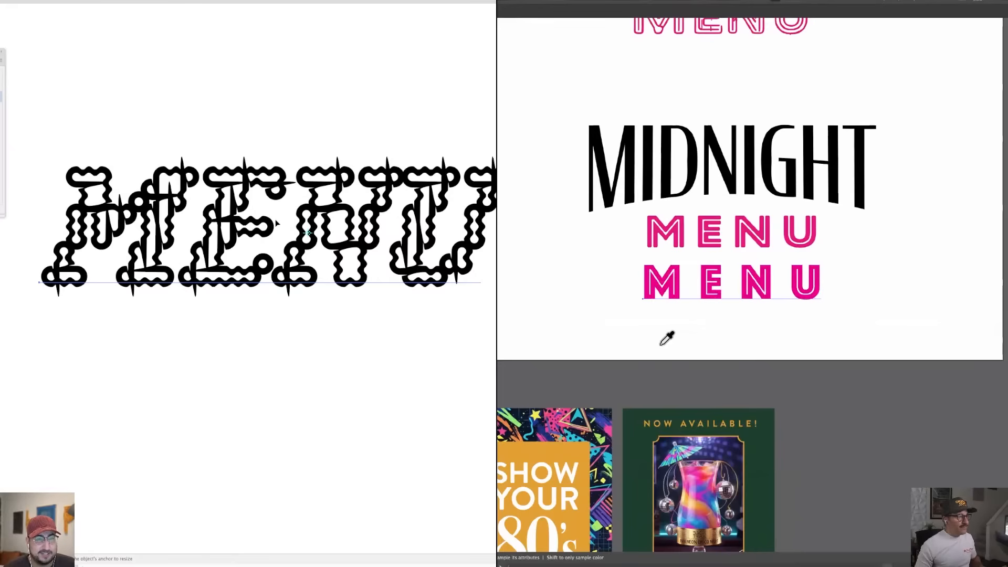
key(i)
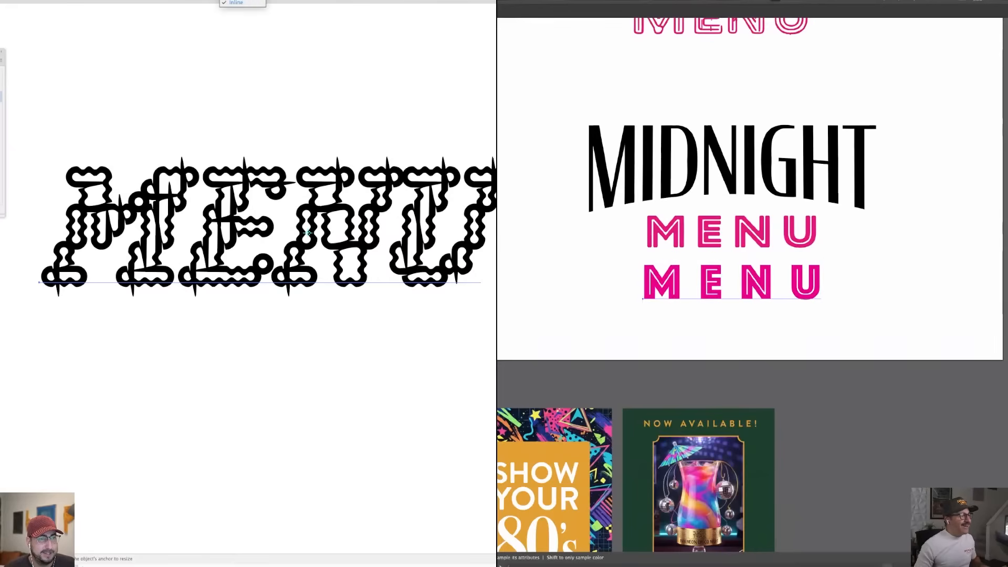
key(v)
click(735, 187)
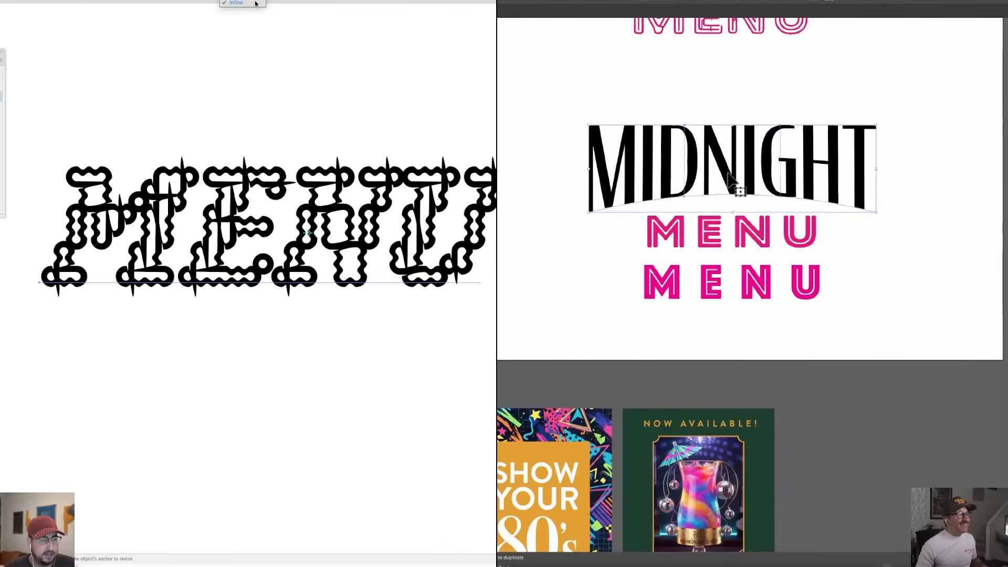
click(931, 214)
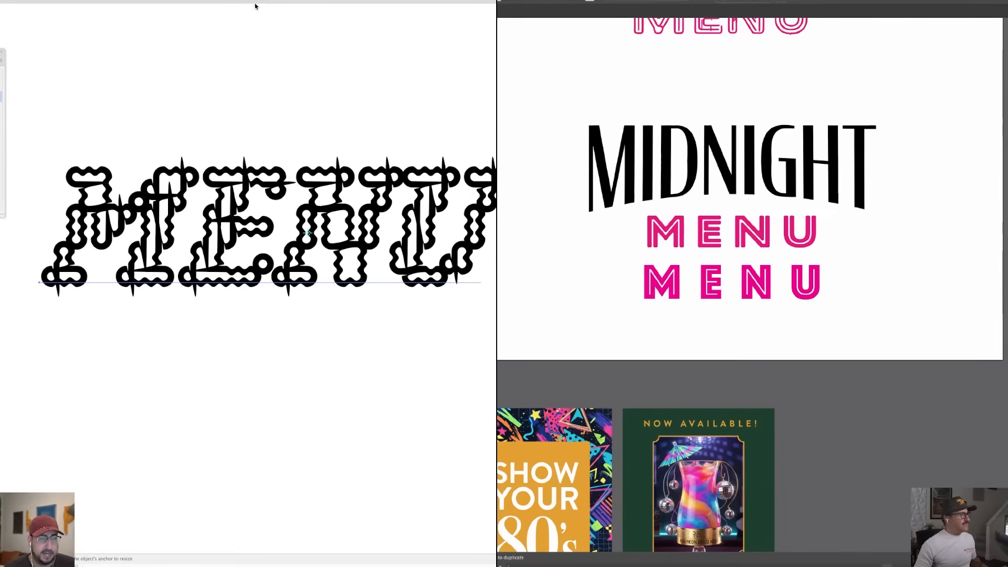
- Draw a large near-black rectangle around MIDNIGHT and both MENU versions and send it behind the lettering
key(m)
mouse_move(503, 51)
mouse_down()
mouse_move(927, 315)
mouse_move(963, 353)
mouse_move(976, 346)
mouse_up()
key(ctrl+shift+bracketleft)
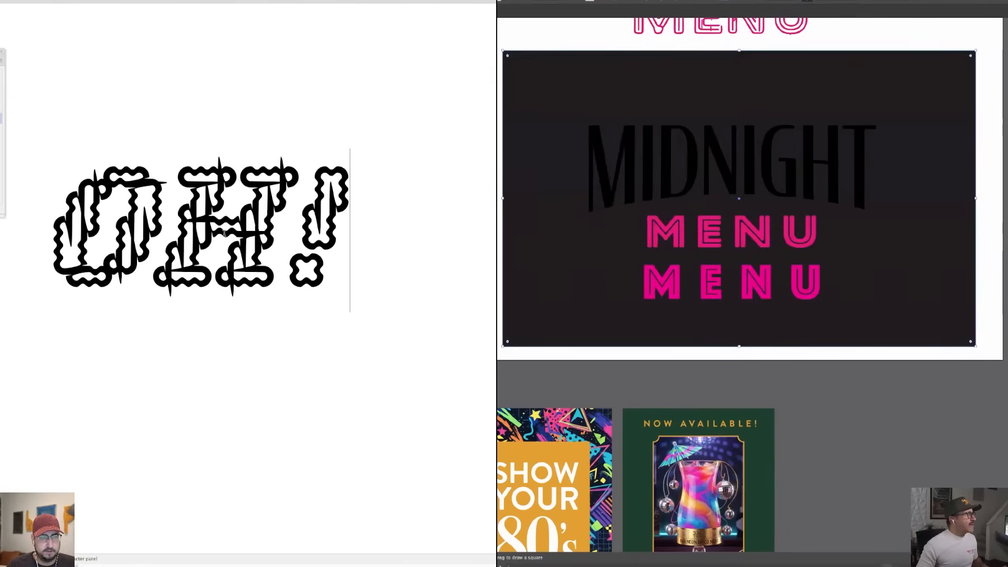
- Expand the warped MIDNIGHT lettering with Object and Fill enabled, and fill it with white
click(820, 192)
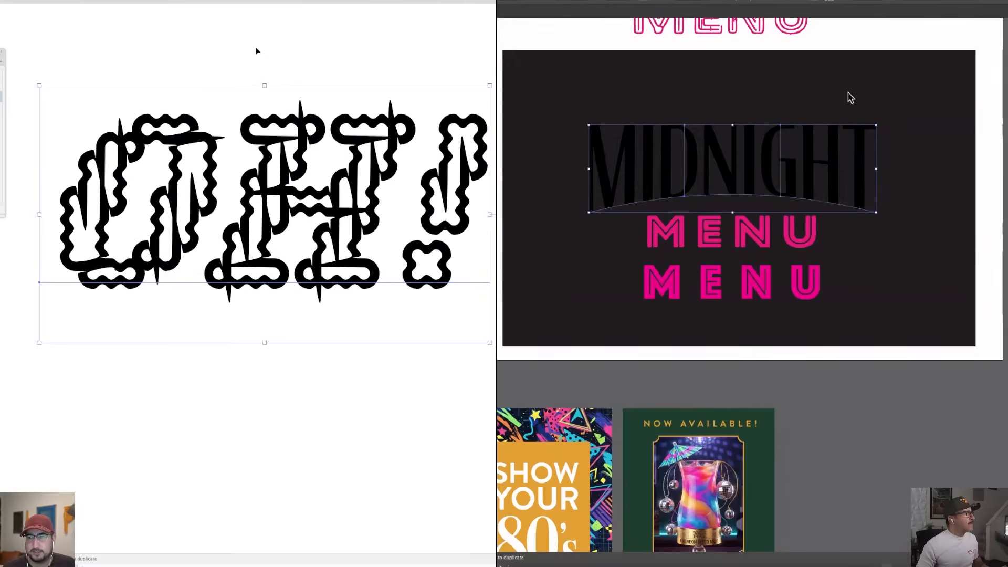
key(a)
key(alt+o)
key(x)
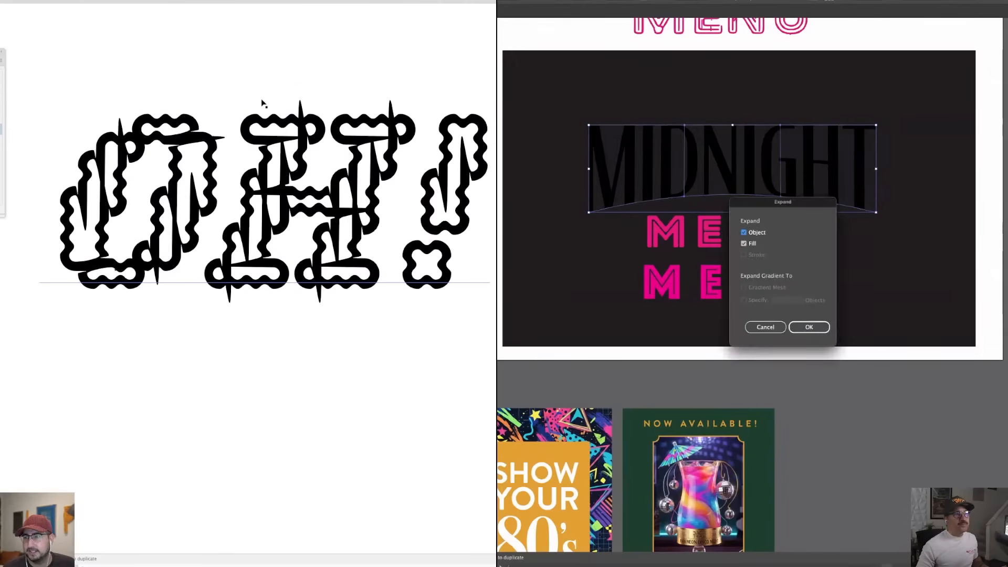
click(809, 328)
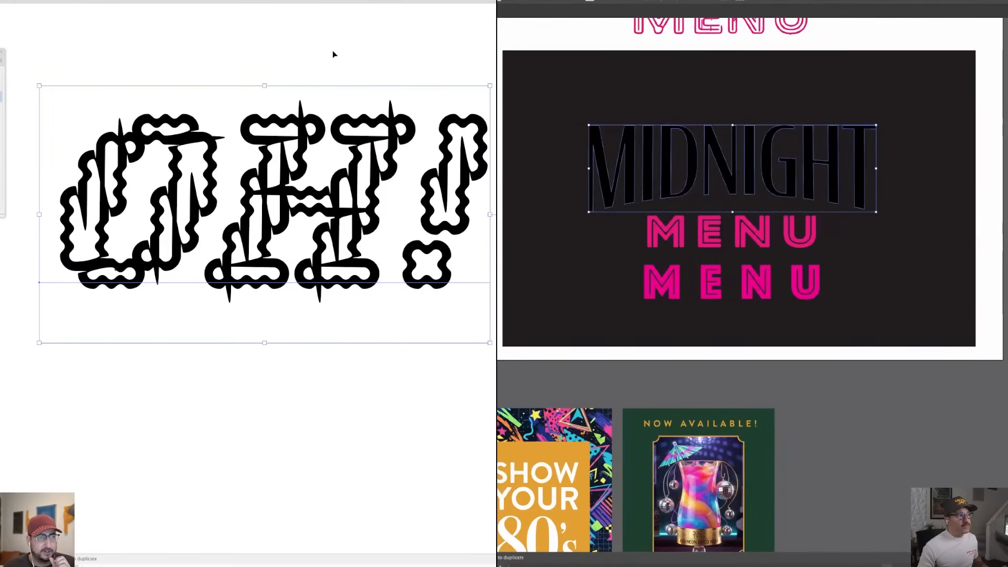
click(826, 401)
click(802, 242)
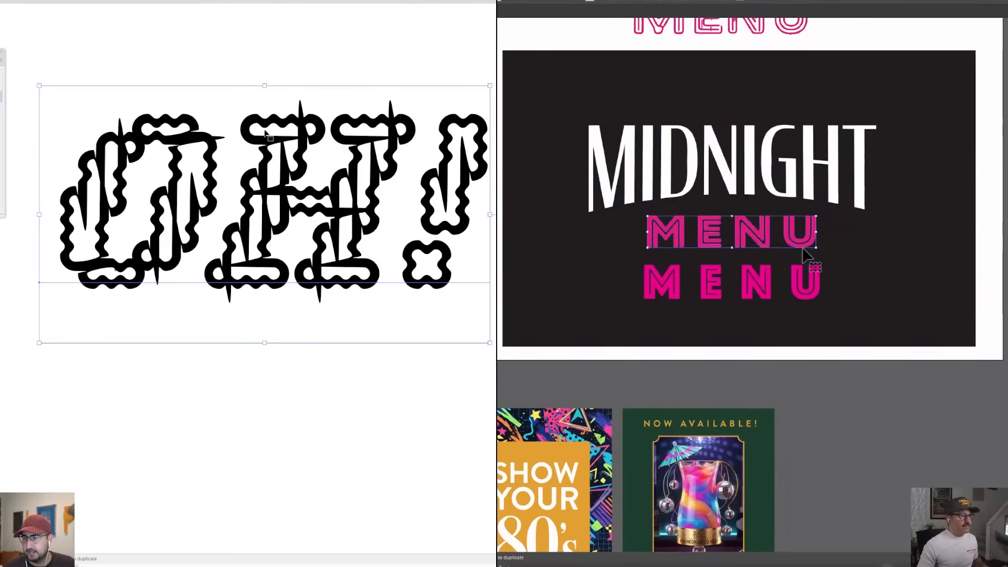
- Scale down MIDNIGHT and the pink MENU directly beneath it together, and place them in the upper half of the dark rectangle
click(747, 191)
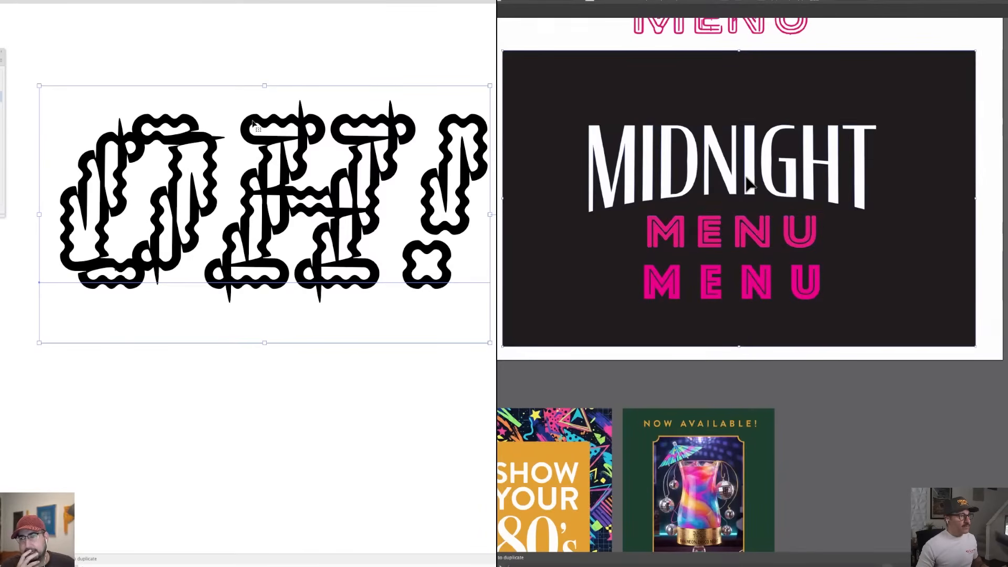
click(748, 185)
shift+click(751, 233)
drag(738, 248, 753, 153)
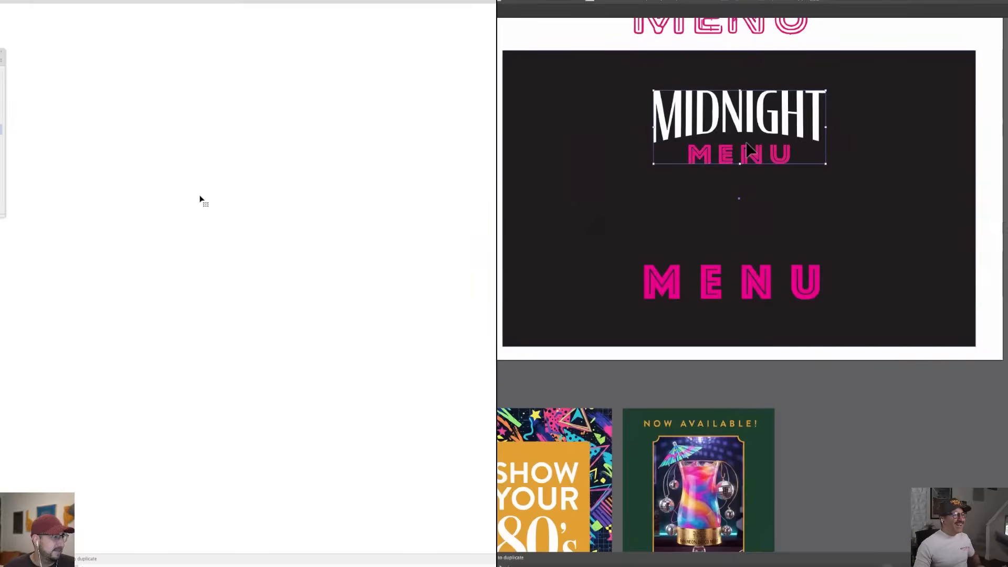
click(747, 189)
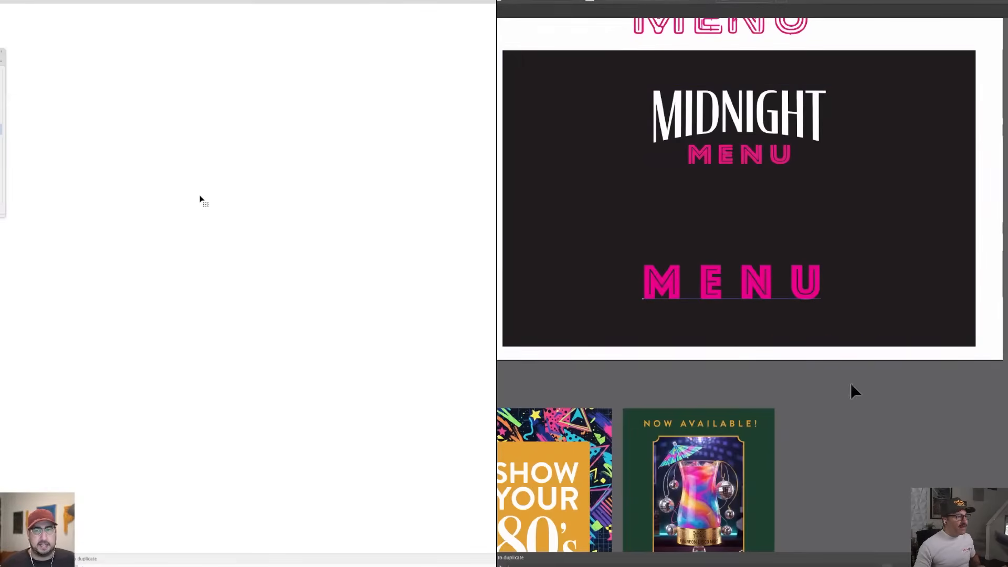
- Move the spare Phosphate MENU off the dark rectangle and duplicate the MIDNIGHT MENU lockup straight down into the rectangle's lower half
drag(854, 391, 862, 449)
click(731, 158)
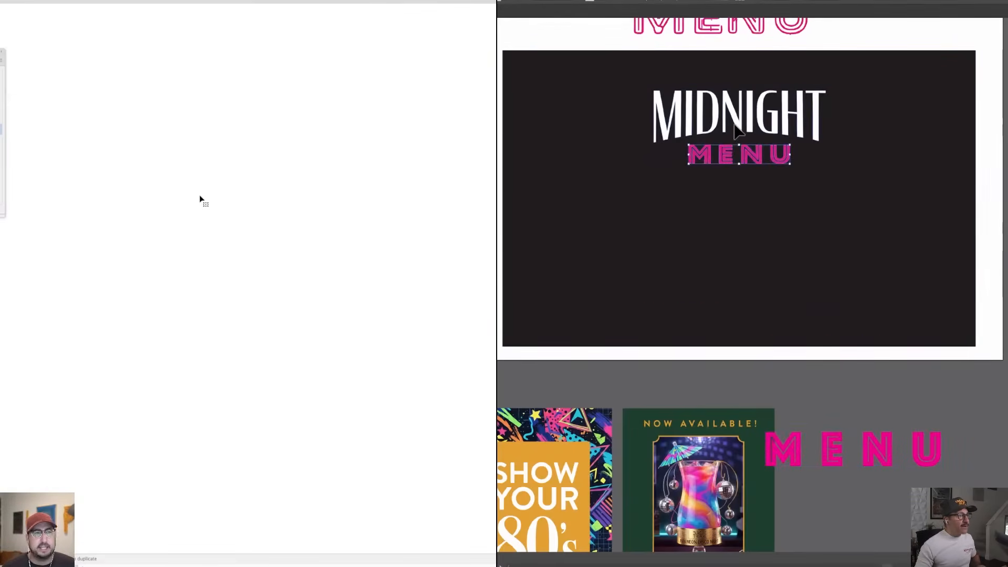
drag(738, 132, 738, 268)
drag(849, 444, 833, 399)
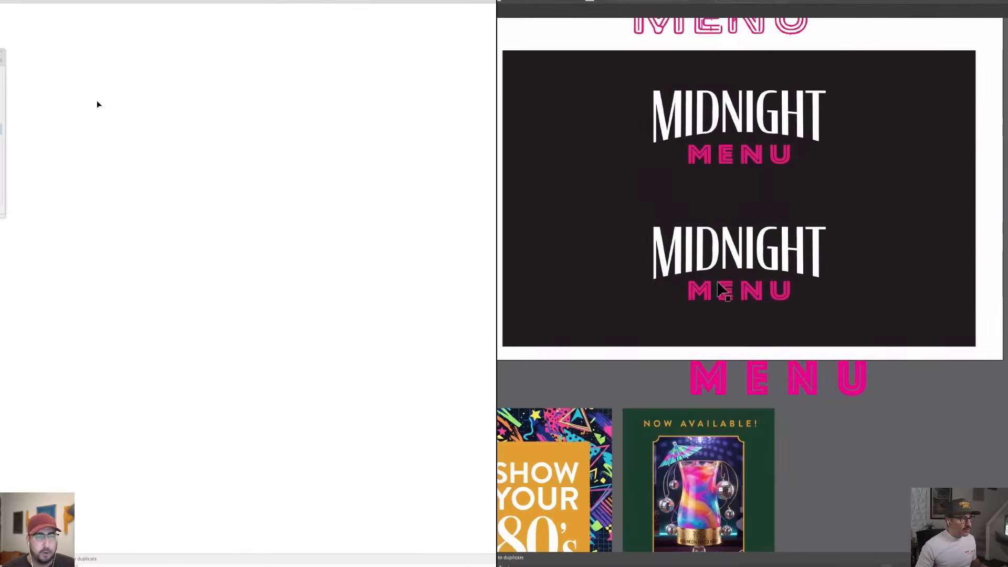
- Move the spare Phosphate MENU clear of the artboard, into the gray area beside the green NOW AVAILABLE! poster
click(718, 267)
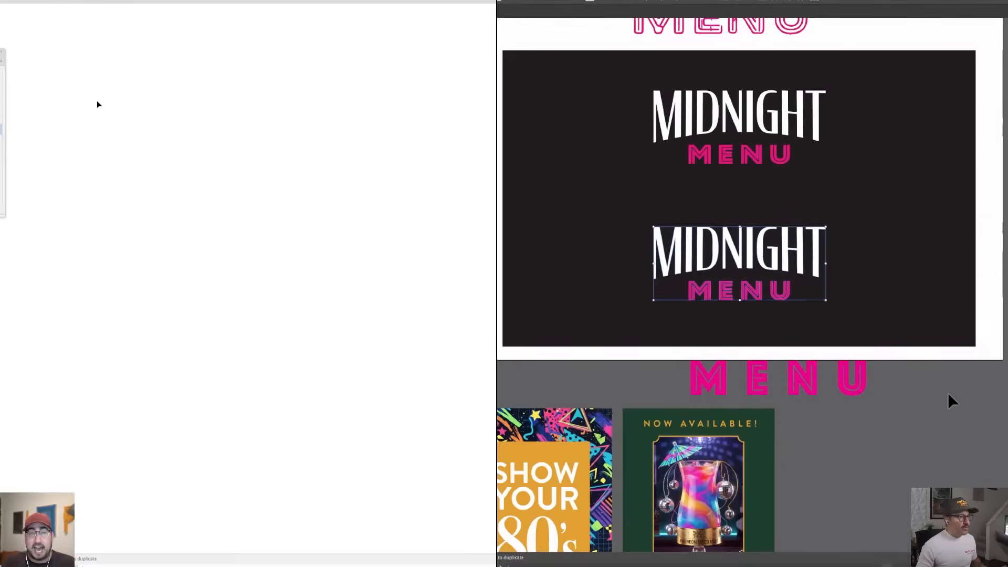
click(756, 294)
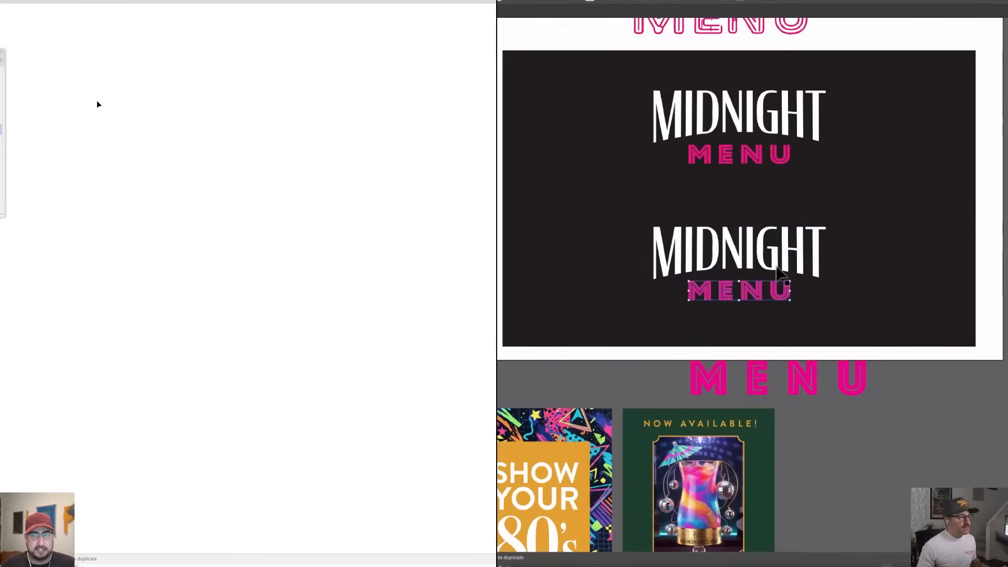
click(664, 252)
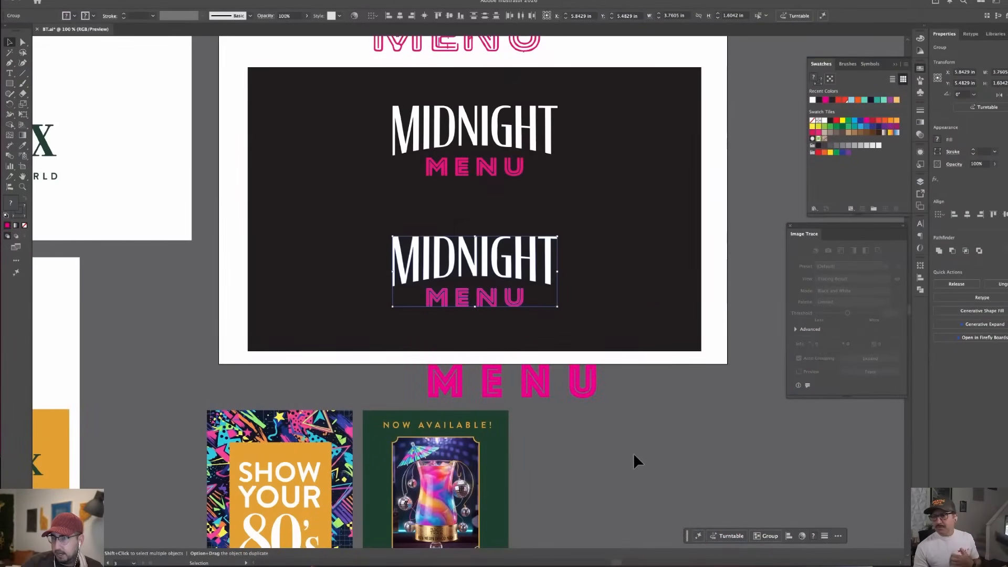
click(633, 453)
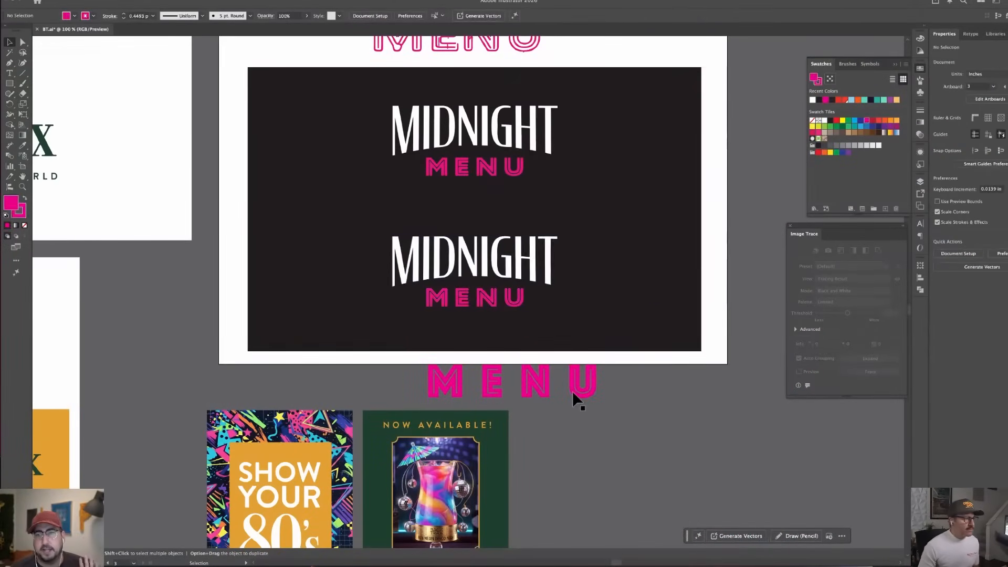
drag(578, 399, 724, 498)
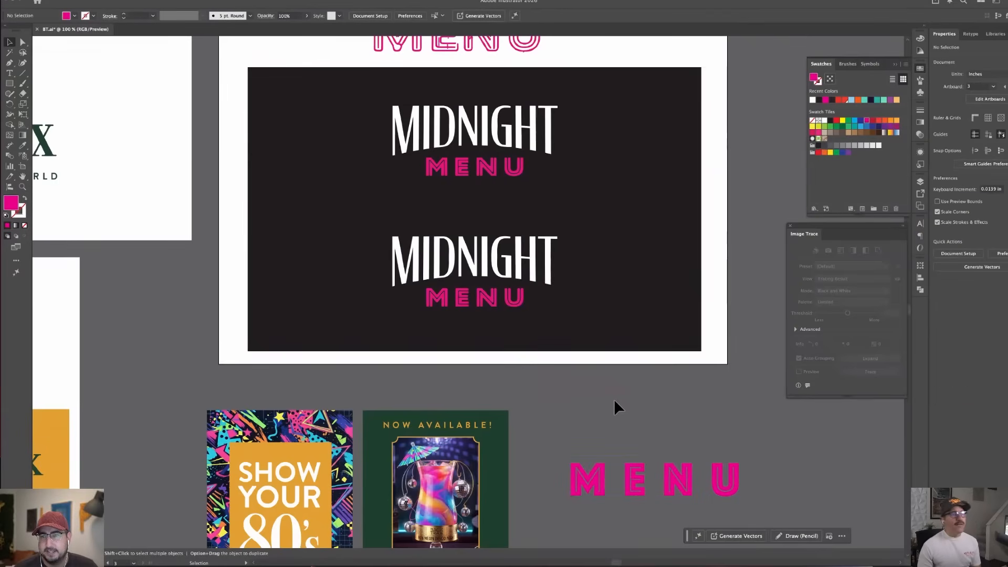
- Open the In-Studio Office Hours library and add the lower MIDNIGHT MENU lockup to its graphics
click(996, 34)
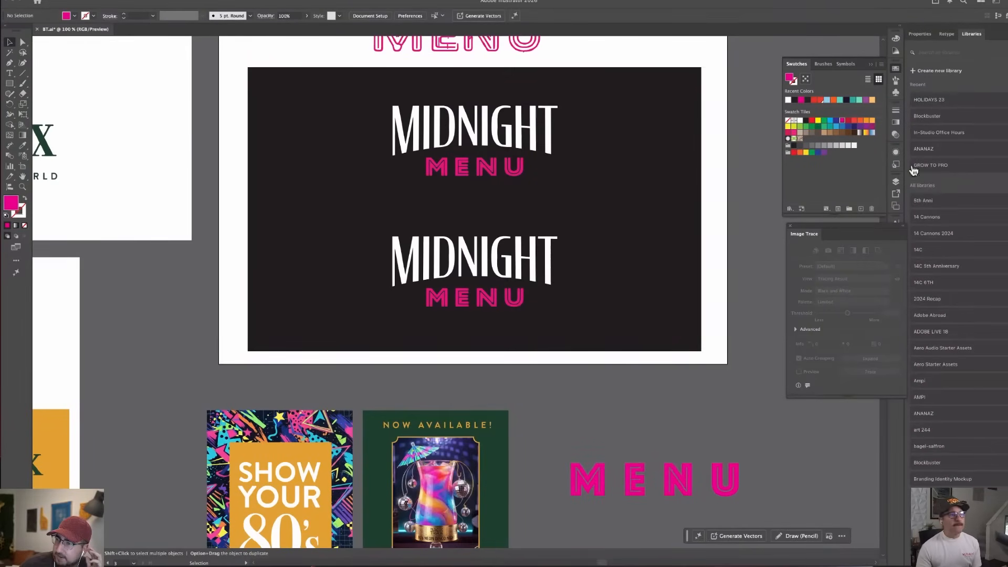
click(968, 133)
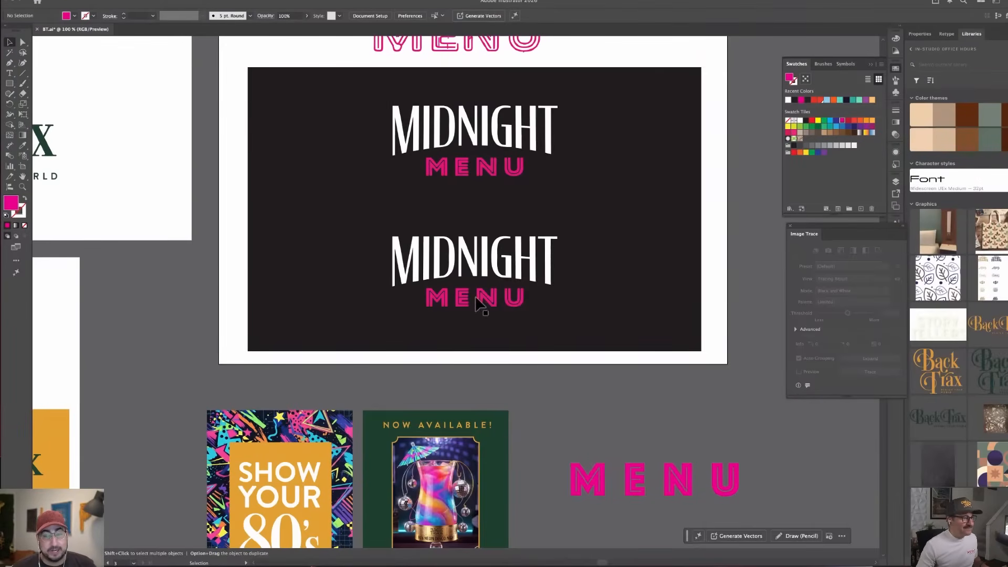
click(479, 274)
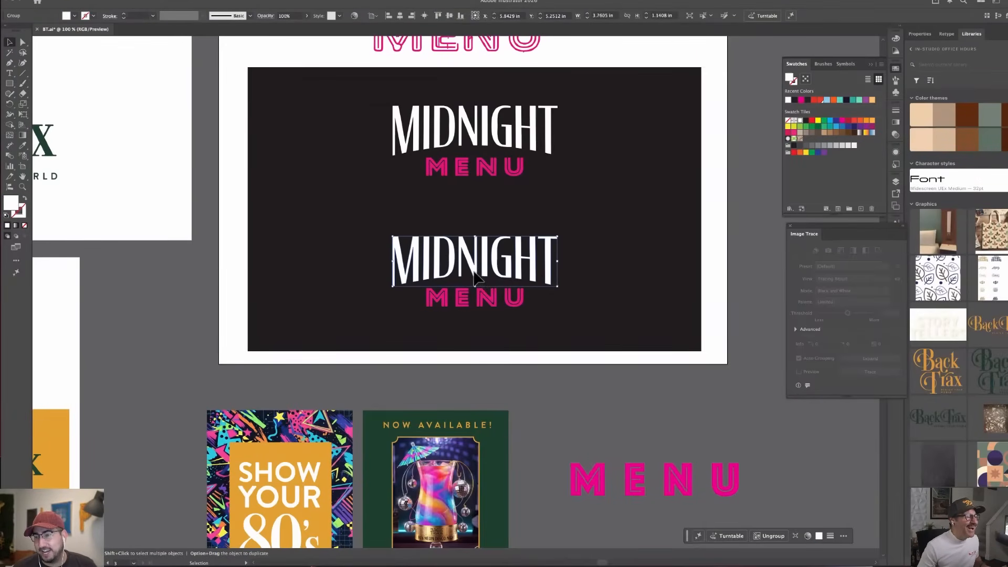
shift+click(465, 300)
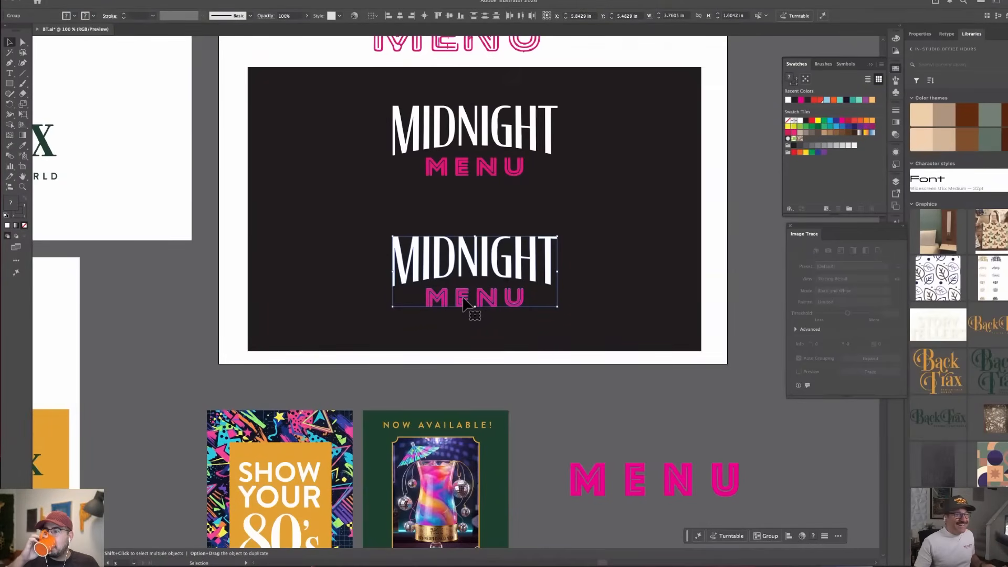
right_click(463, 298)
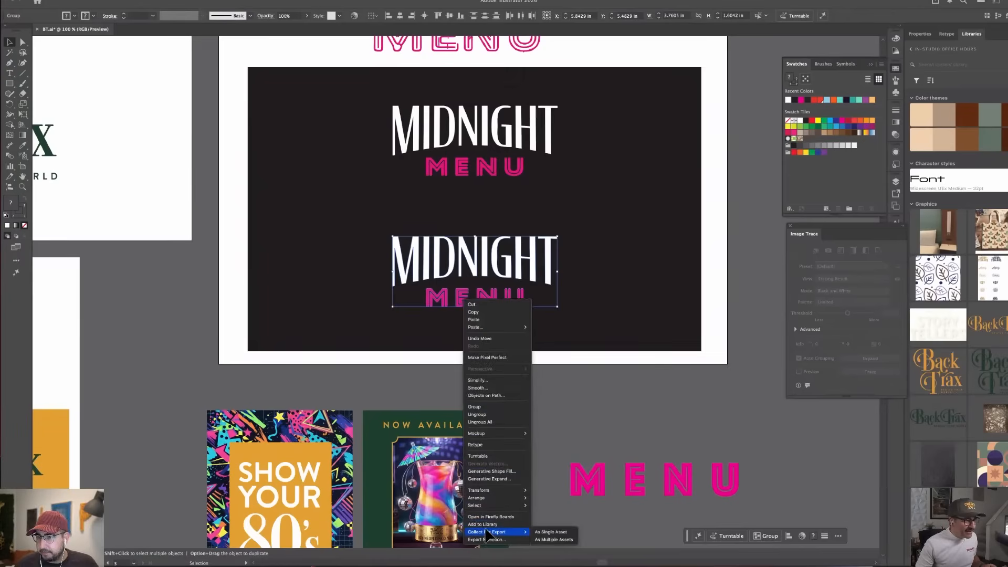
click(486, 526)
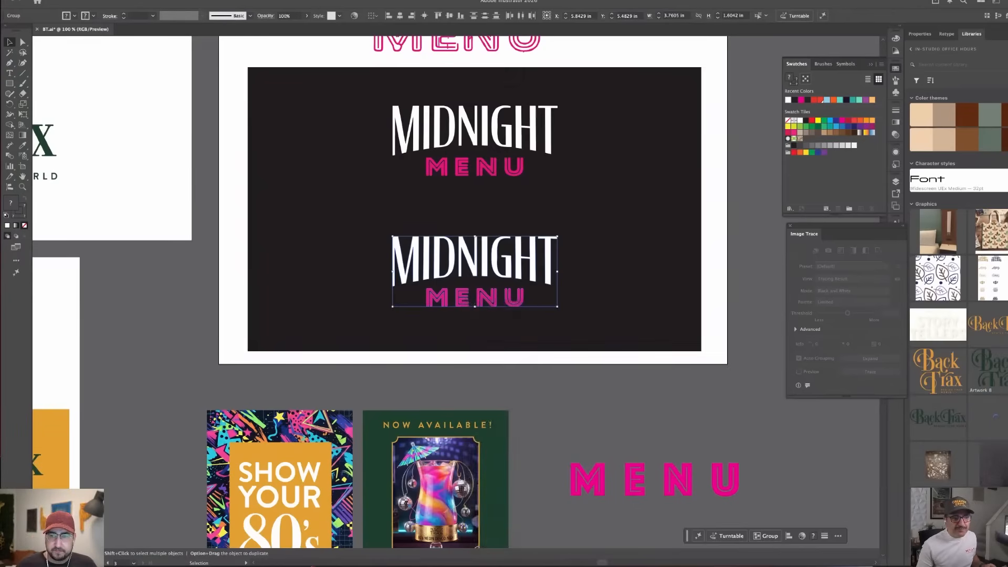
scroll(972, 404, down, 5)
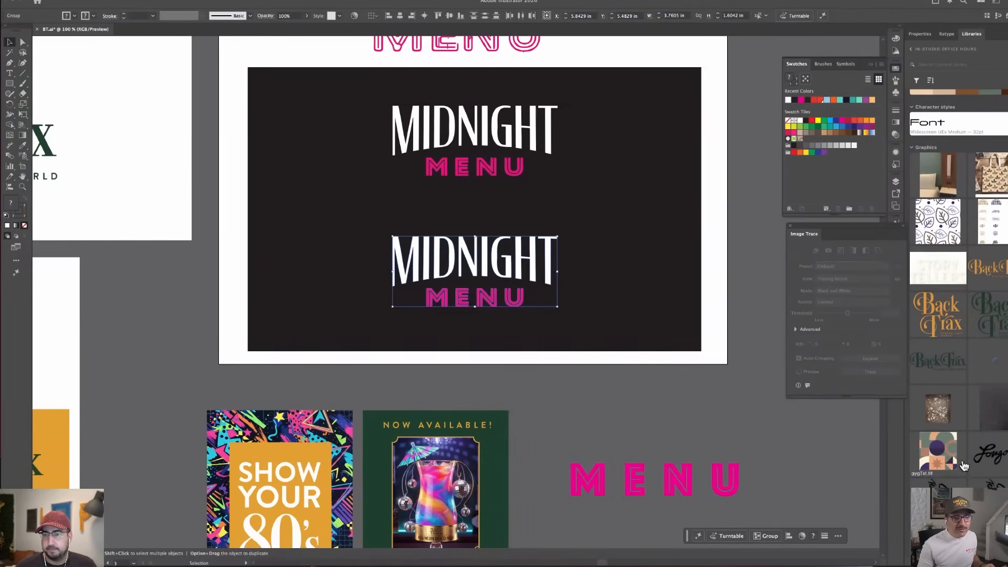
scroll(962, 464, down, 1)
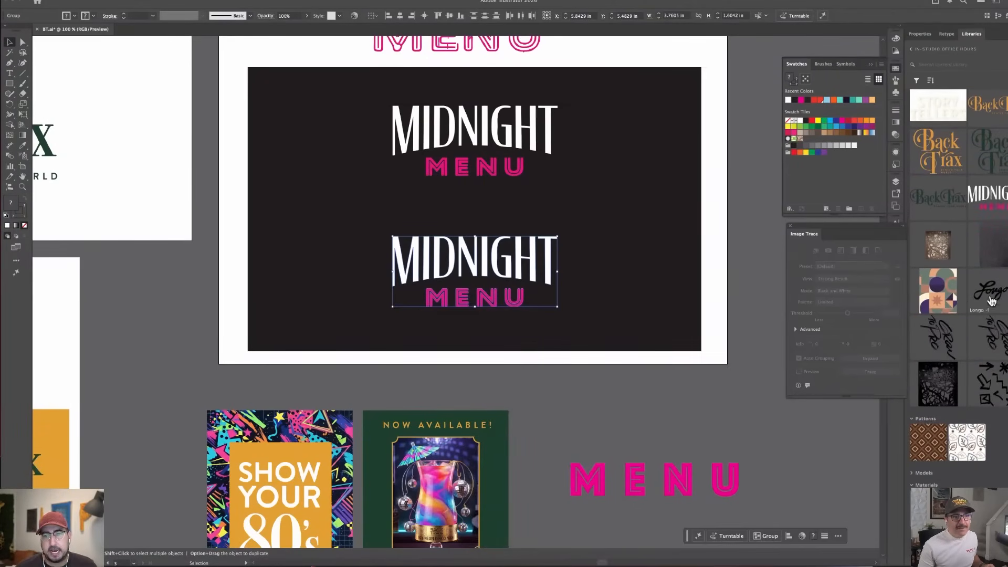
click(668, 401)
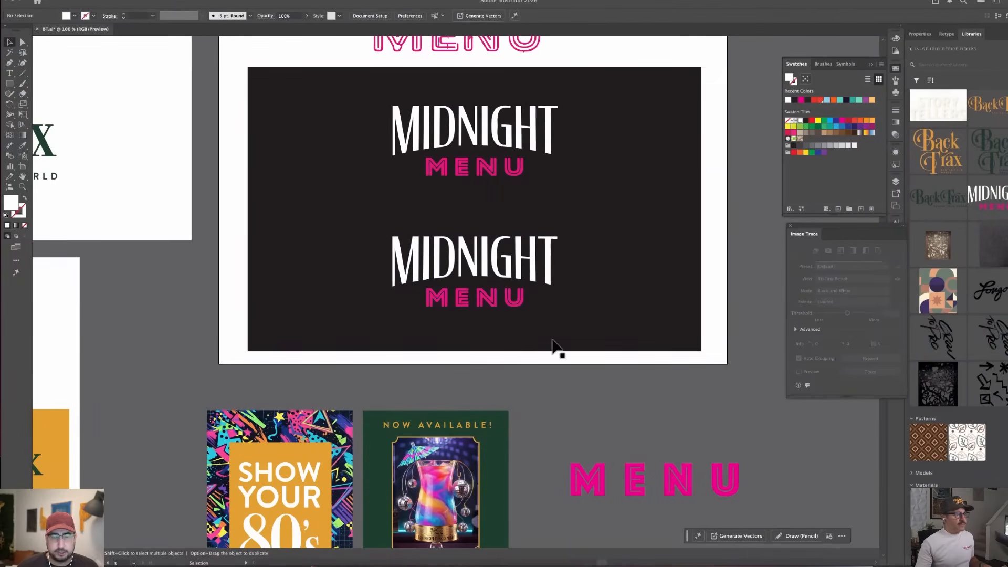
- Replace the lower lockup's MENU with the spare Phosphate Inline MENU, scaled to about the same width and converted to outlines
drag(491, 304, 494, 382)
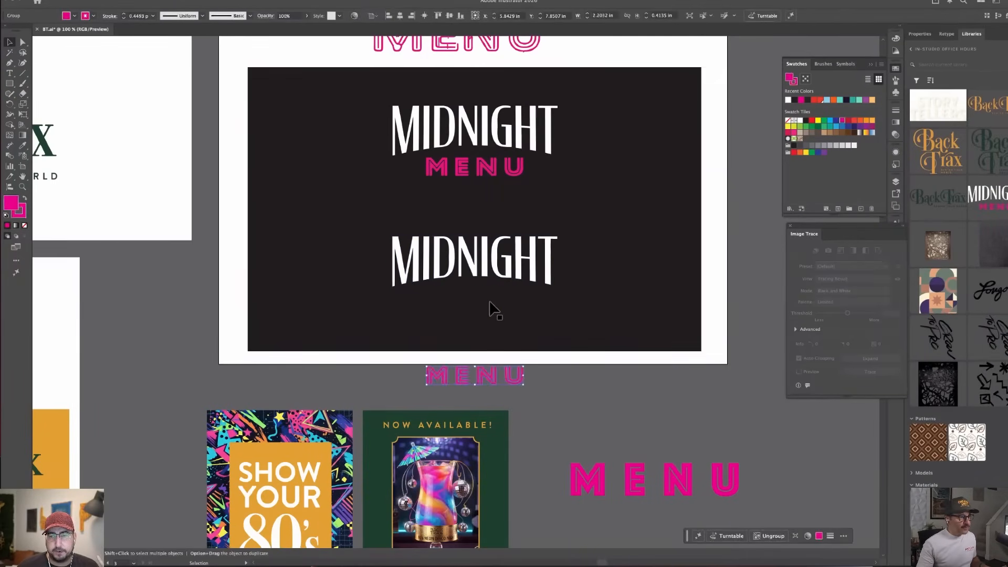
drag(638, 484, 492, 314)
drag(597, 336, 515, 314)
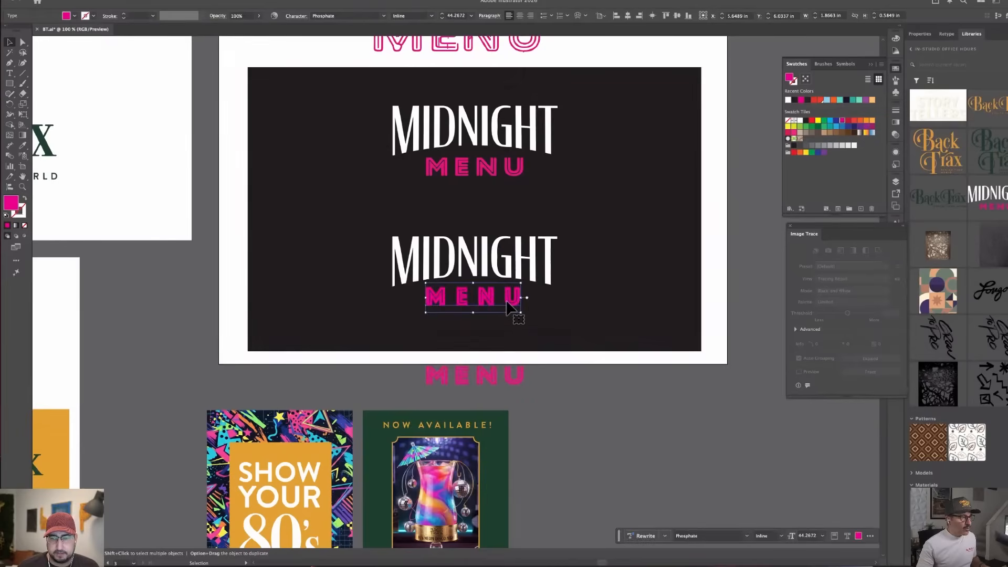
click(559, 383)
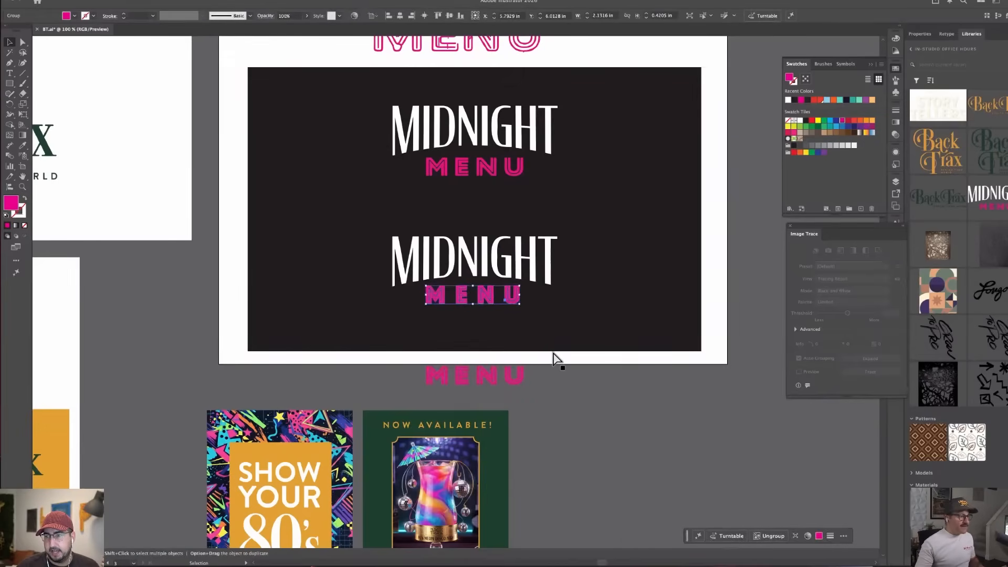
key(super+equal)
key(super+equal)
click(659, 501)
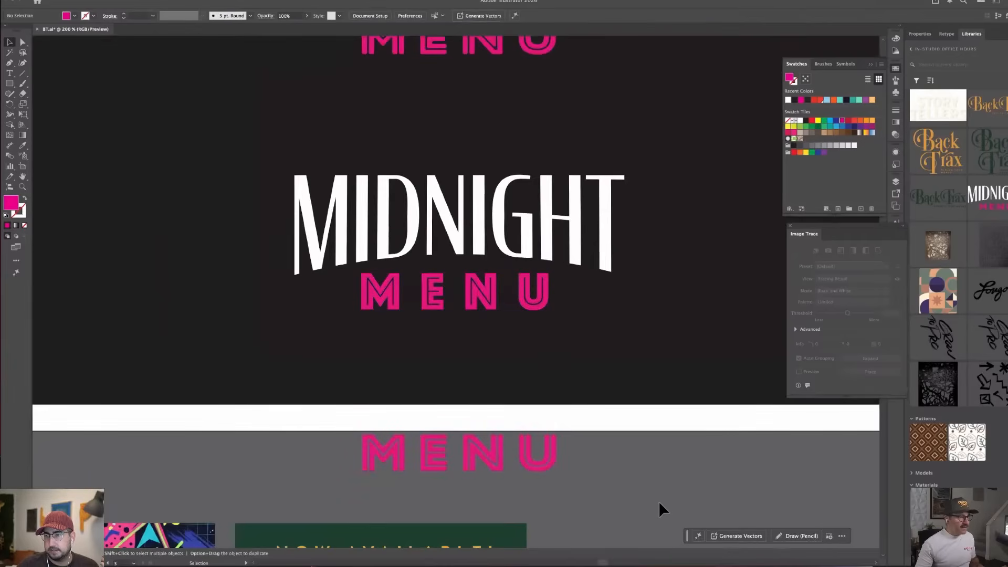
scroll(468, 415, down, 1)
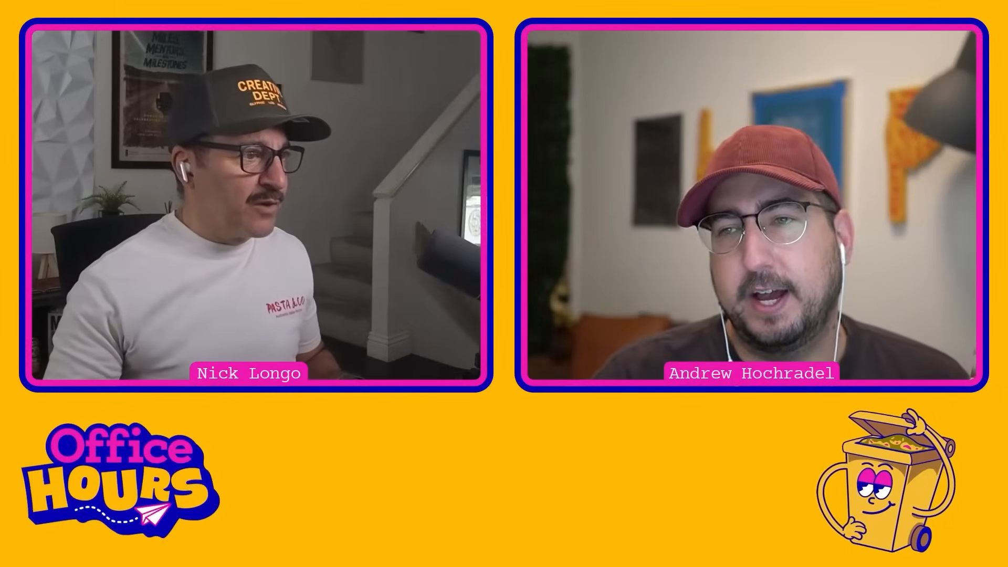
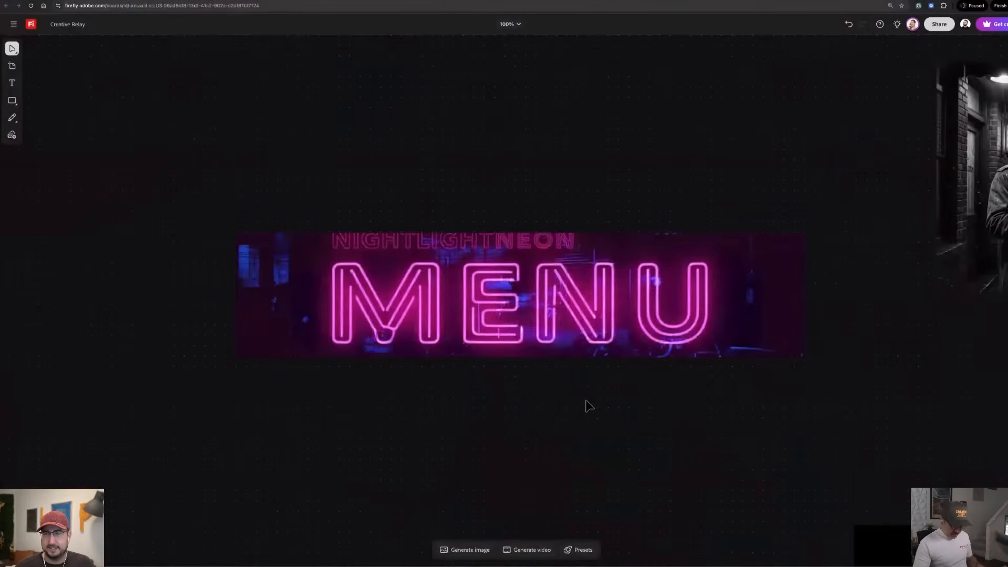
- Switch to the Creative Relay board in Adobe Firefly, paste the MIDNIGHT MENU lockup, and position it above the neon MENU image
scroll(590, 406, down, 10)
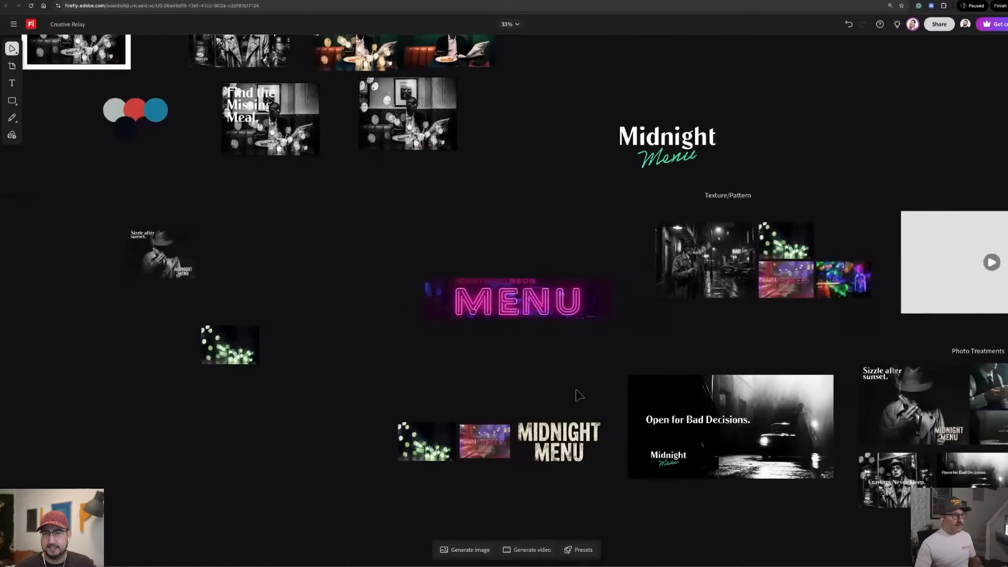
key(ctrl+v)
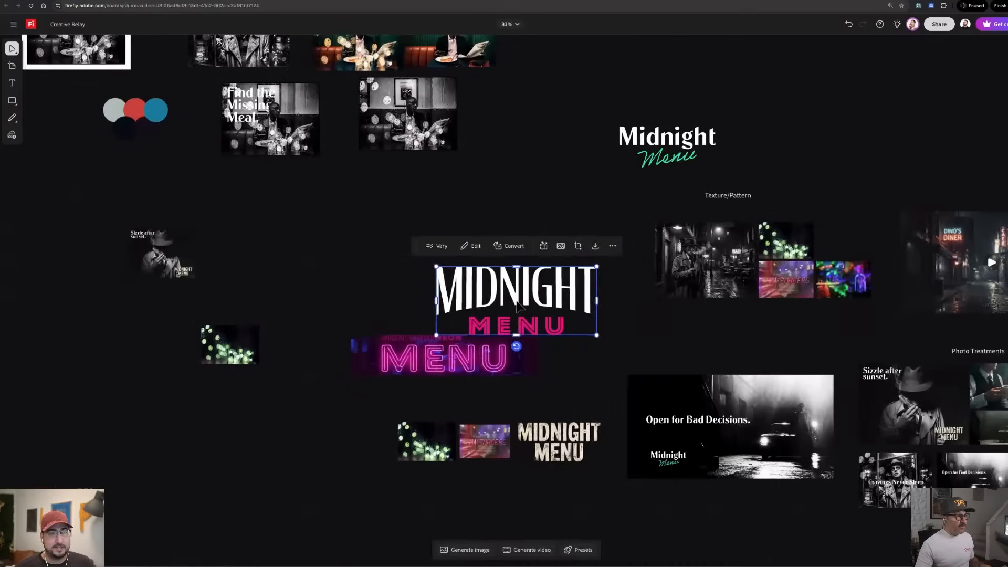
drag(523, 341, 565, 334)
drag(489, 251, 493, 262)
click(583, 326)
key(ctrl+equal)
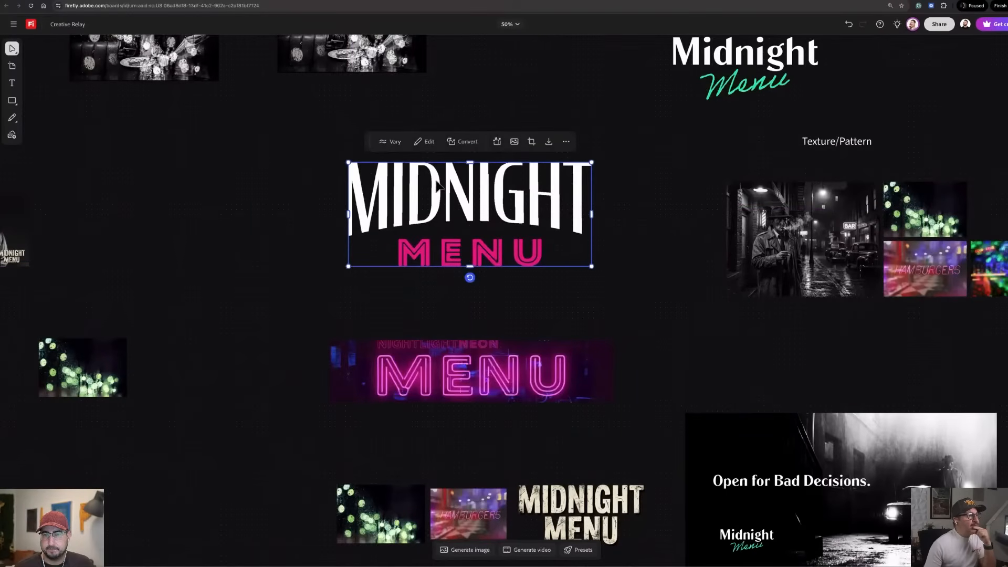
- Generate an edit of the lockup with Gemini 3.1 (w/ Nano Banana 2) using the prompt "add a neon glow to this logo"
click(428, 149)
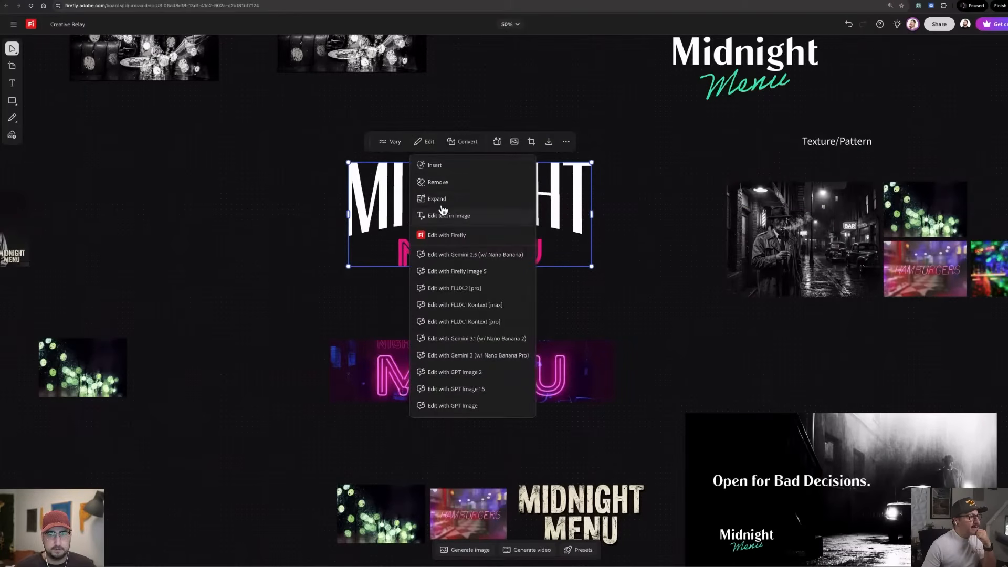
click(460, 339)
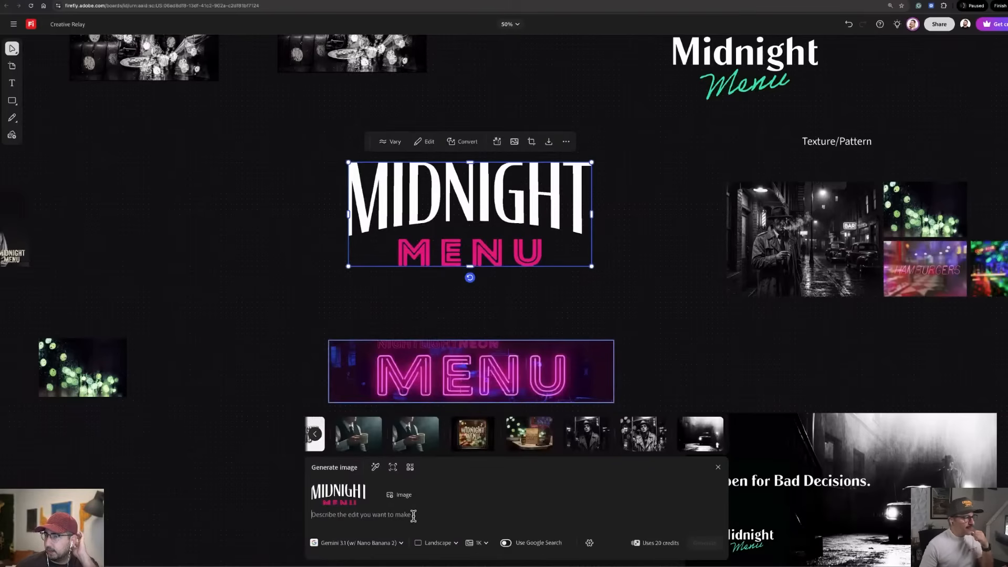
text(add a neon glow to this logo)
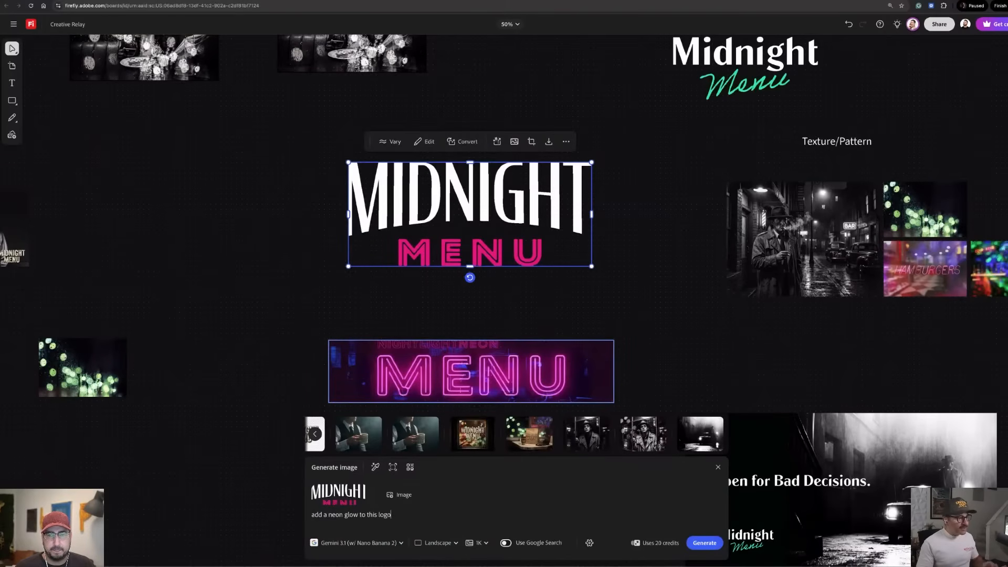
click(705, 543)
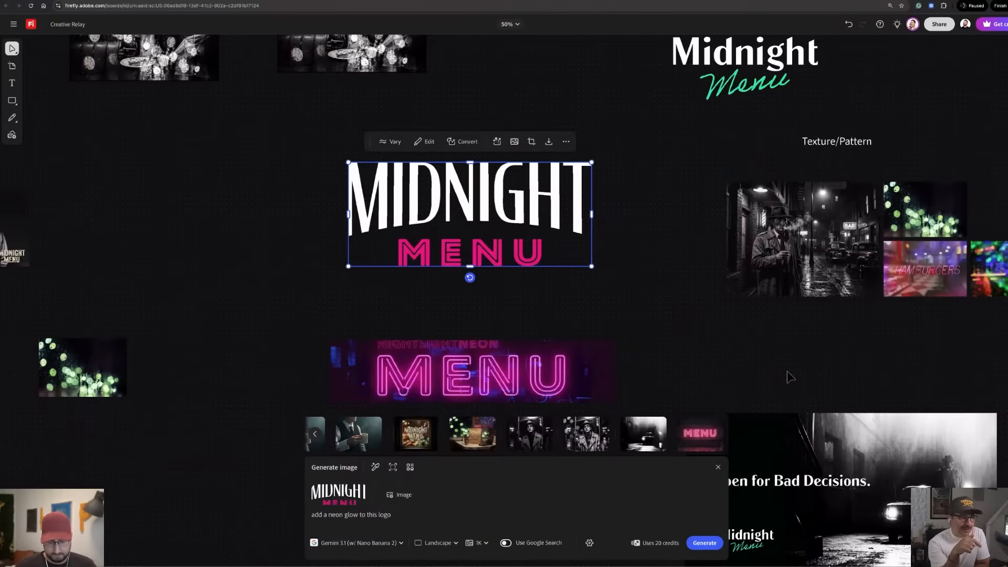
- Place the newly generated neon MENU image on the canvas beside the MIDNIGHT MENU lockup
mouse_move(699, 429)
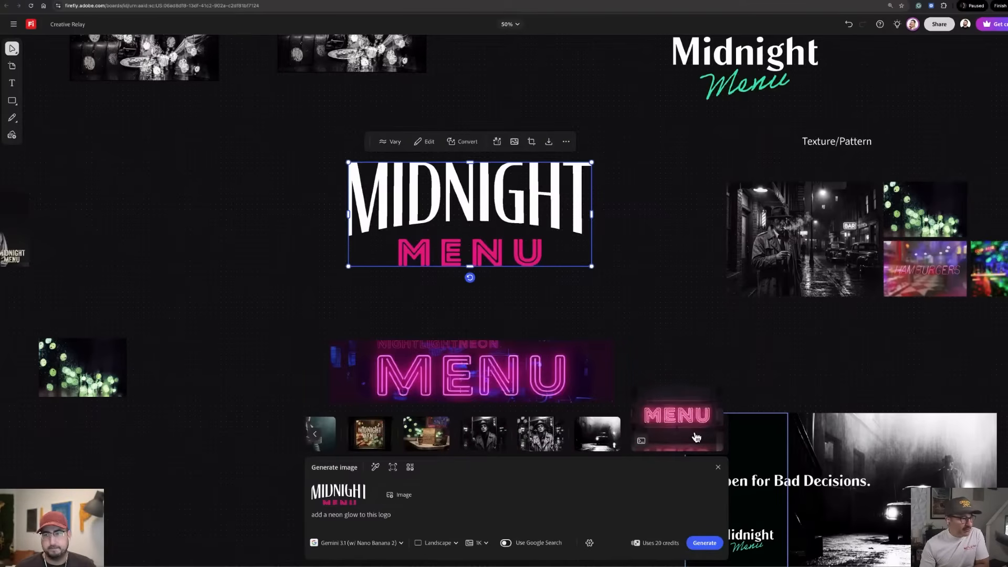
click(696, 429)
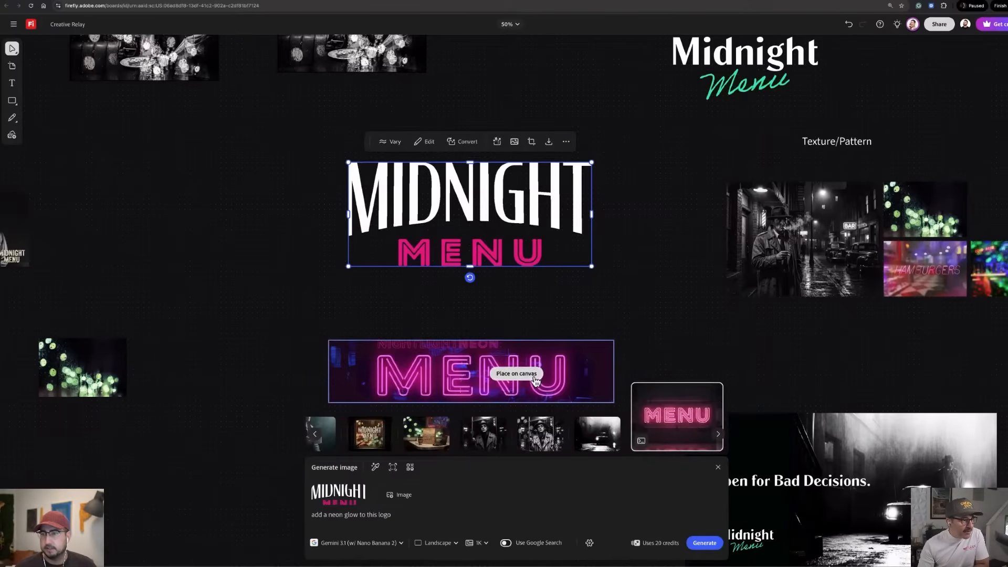
drag(582, 326, 614, 210)
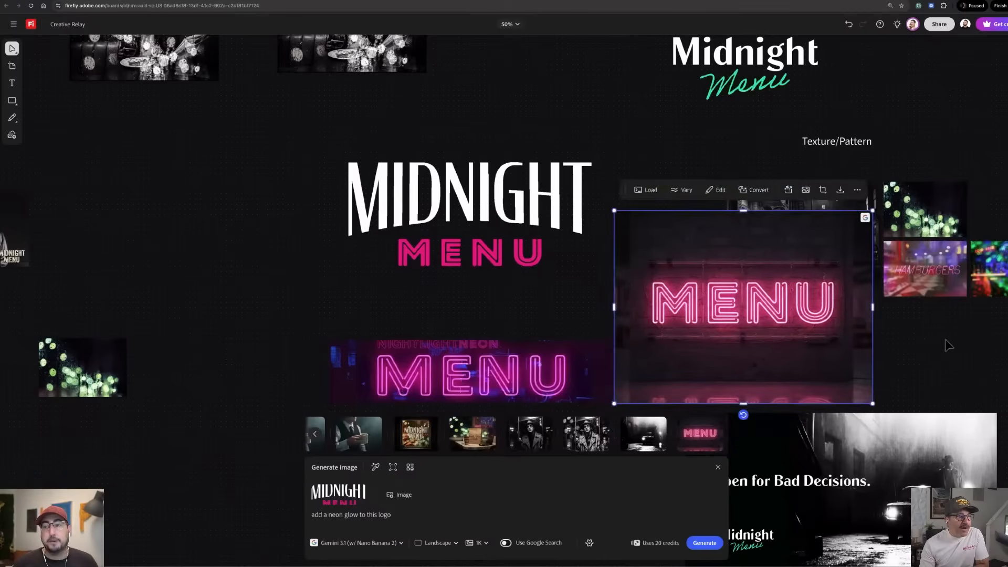
- Shift the new neon MENU image slightly within its spot beside the lockup, and select the MIDNIGHT MENU lockup
click(945, 341)
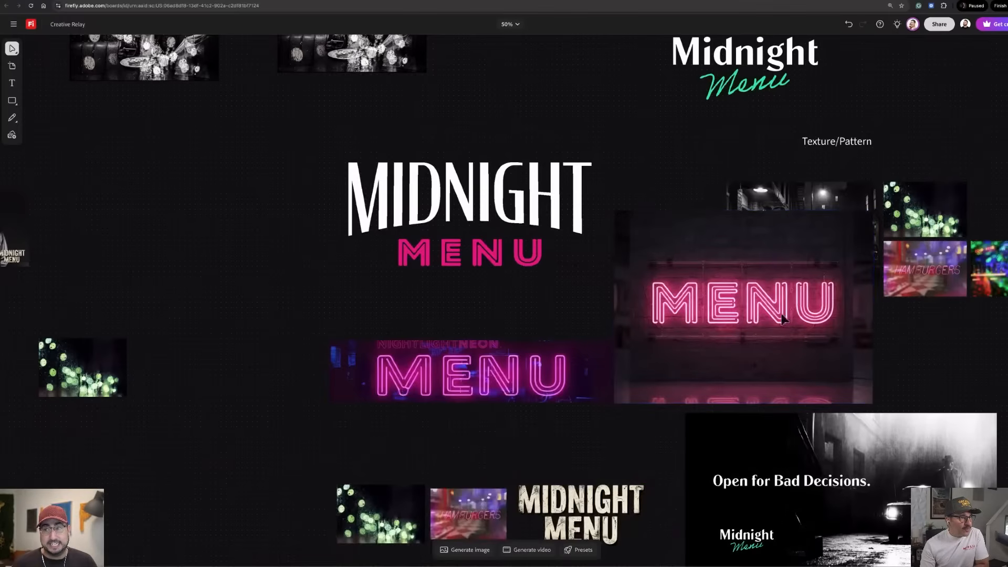
drag(775, 312, 778, 301)
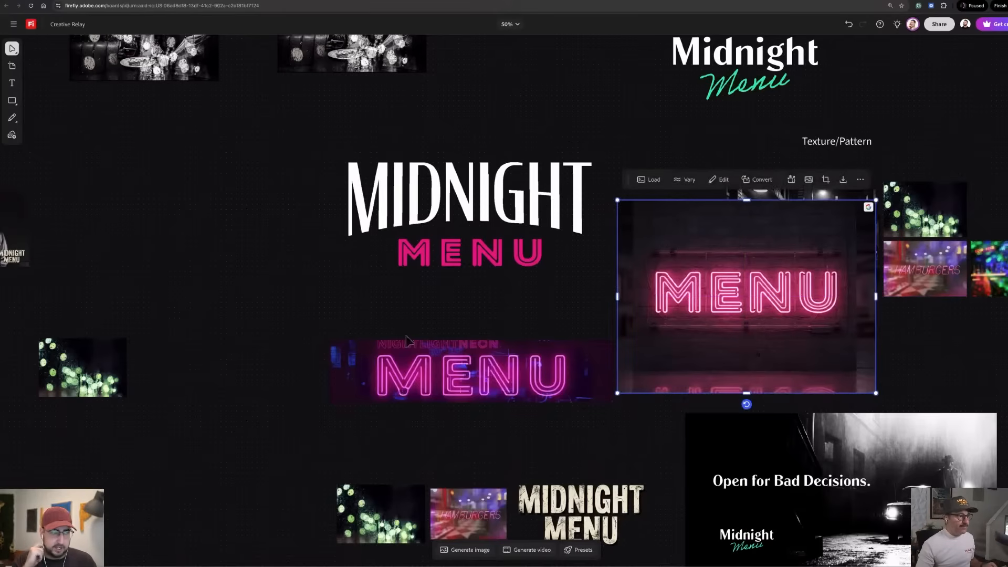
drag(704, 301, 715, 315)
click(494, 227)
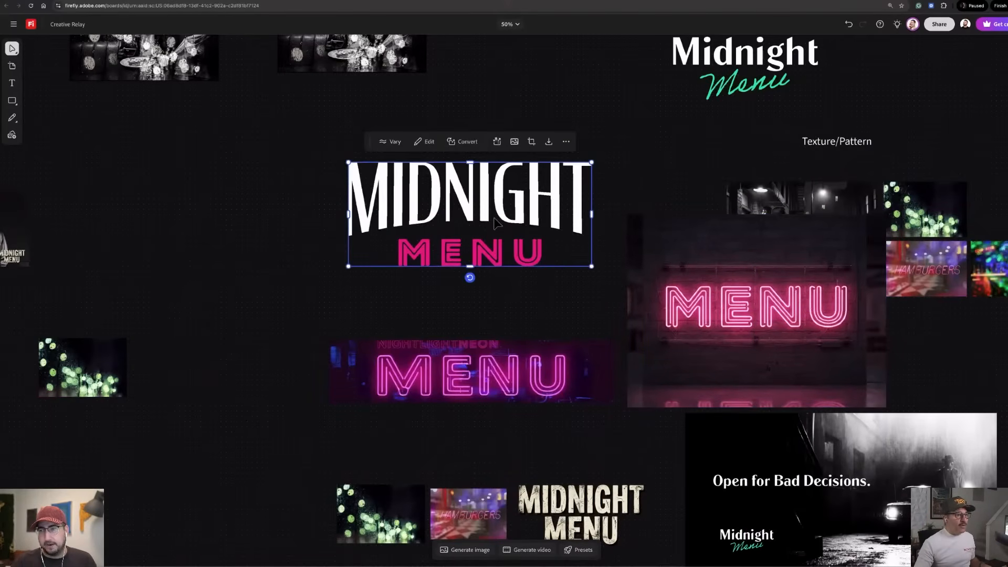
drag(493, 227, 381, 171)
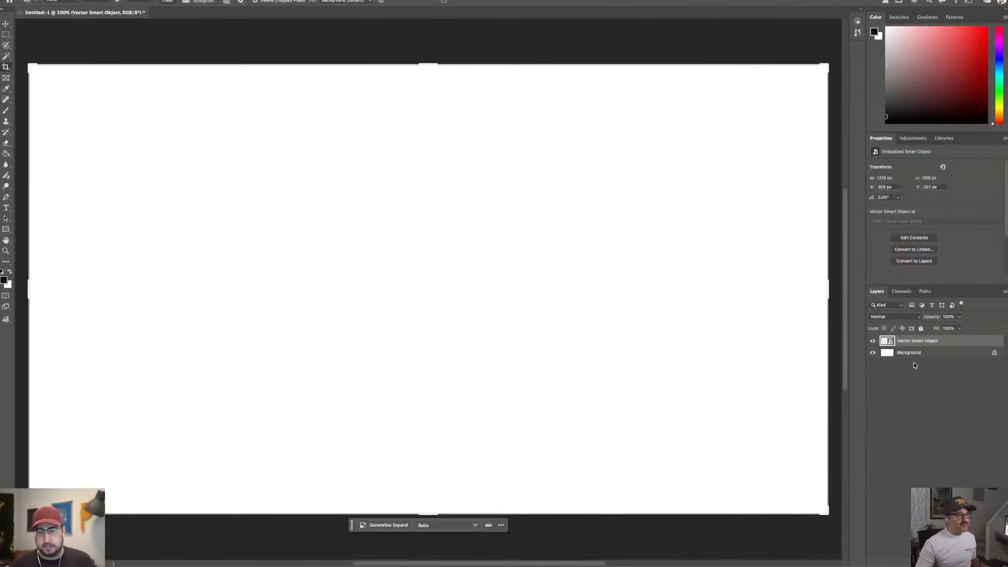
- In Photoshop's Untitled-1 document, add an empty layer directly above the Background layer
click(917, 354)
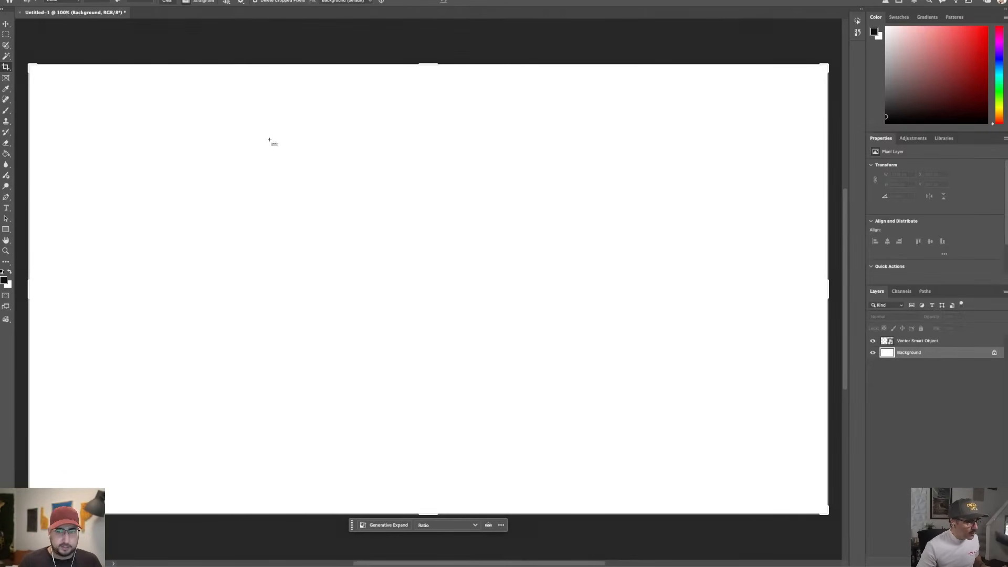
key(super+shift+n)
key(Return)
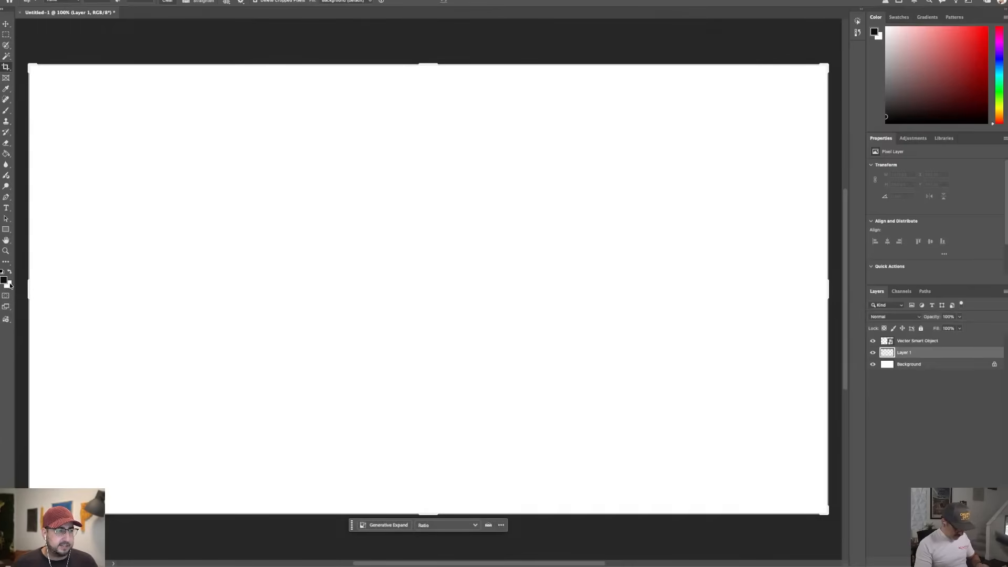
- Try to render Difference Clouds on the new empty layer, including with the whole canvas selected
click(223, 1)
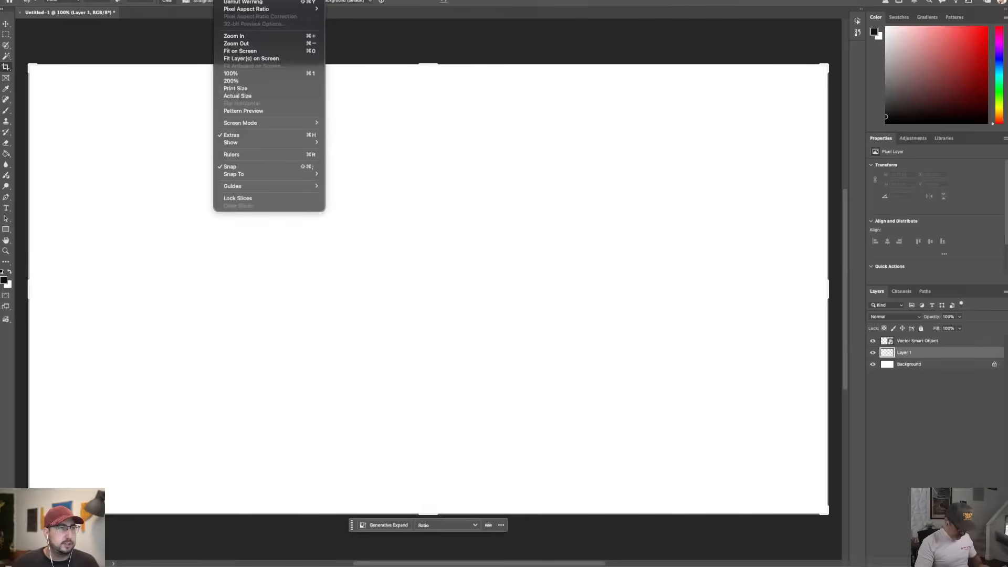
mouse_move(236, 124)
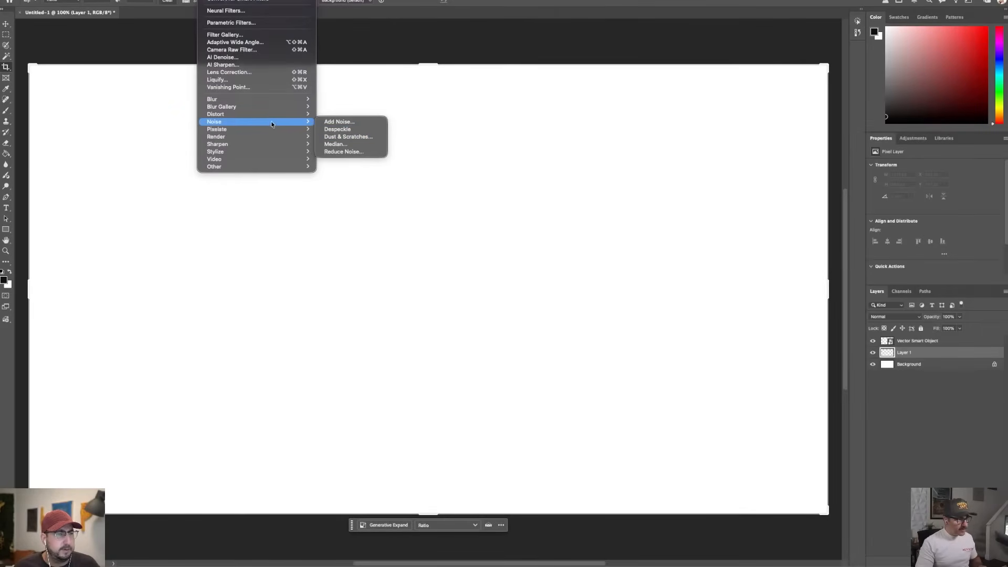
mouse_move(278, 138)
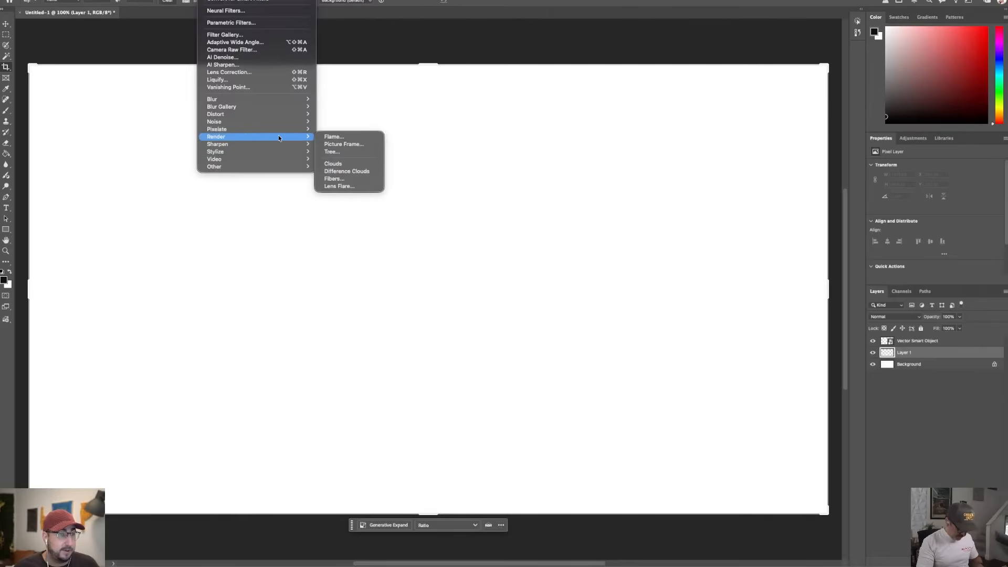
click(346, 171)
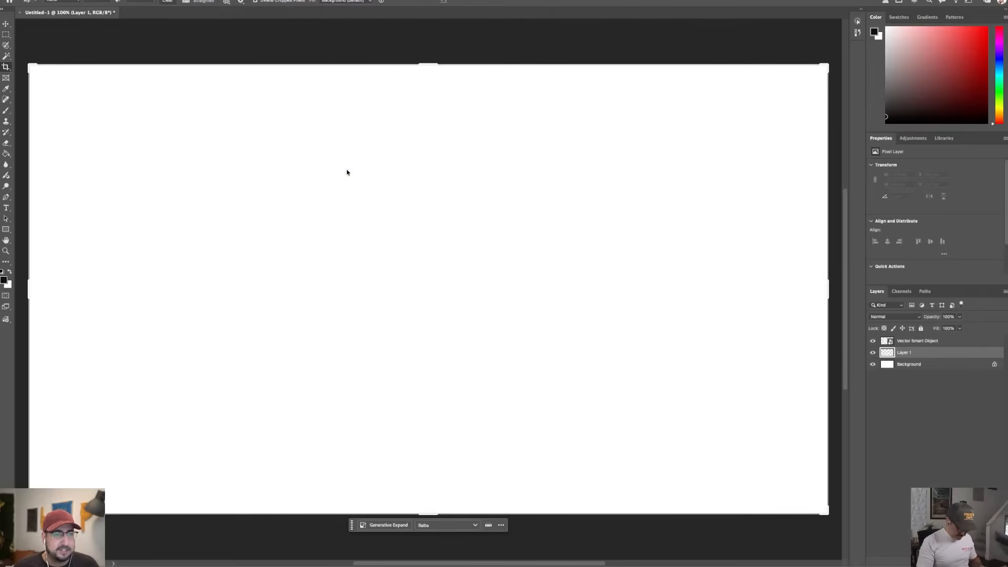
click(678, 184)
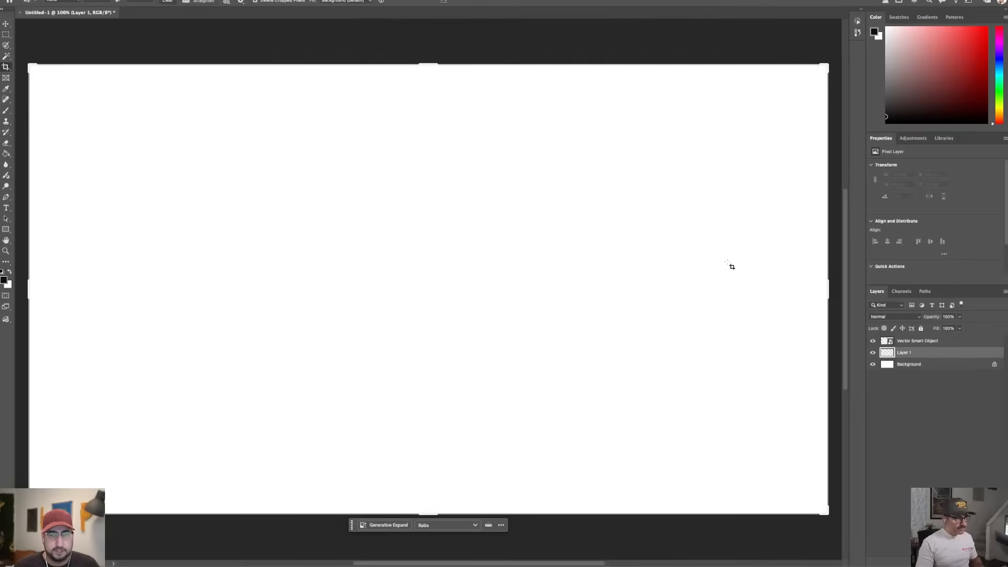
key(ctrl+a)
click(182, 0)
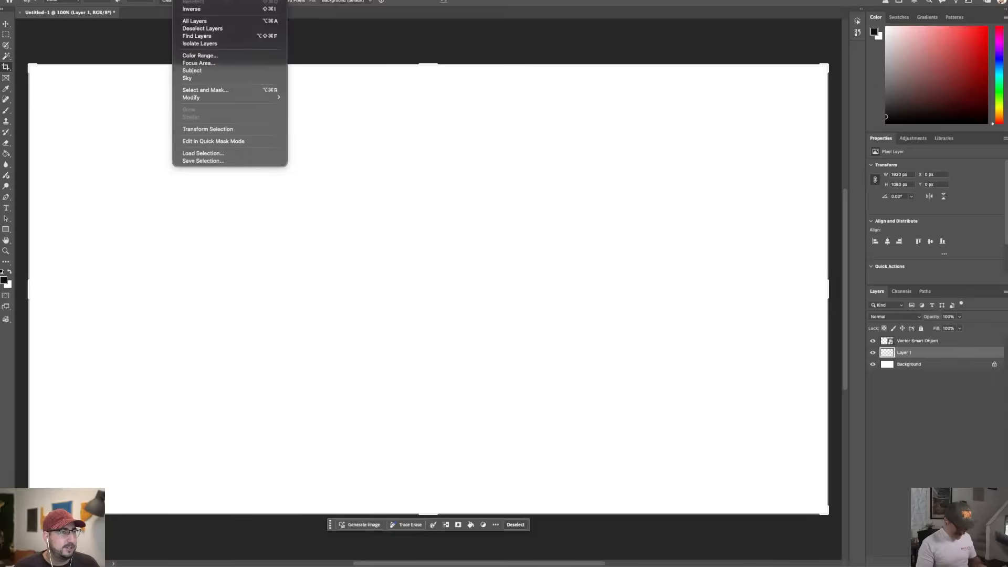
mouse_move(208, 0)
mouse_move(244, 152)
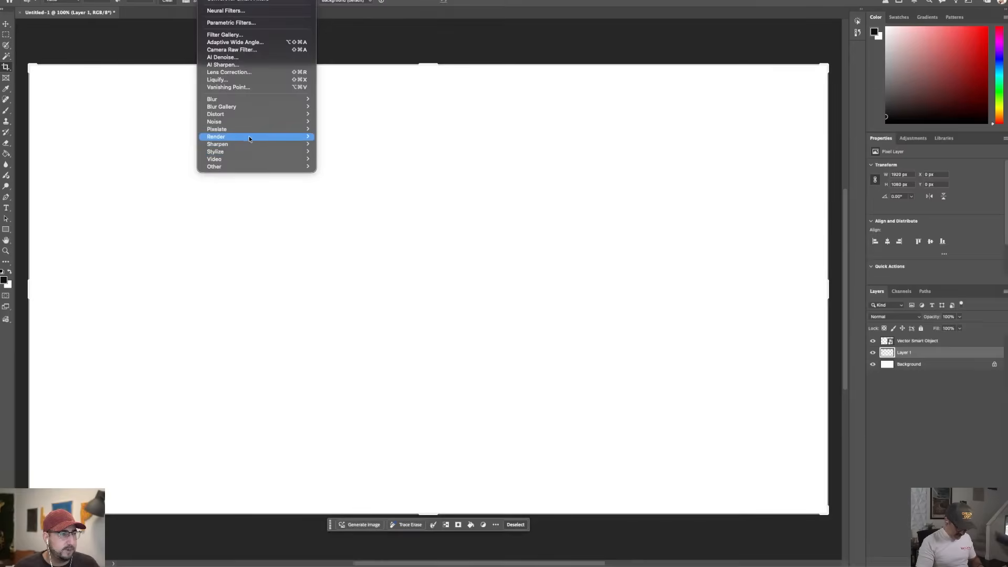
click(331, 172)
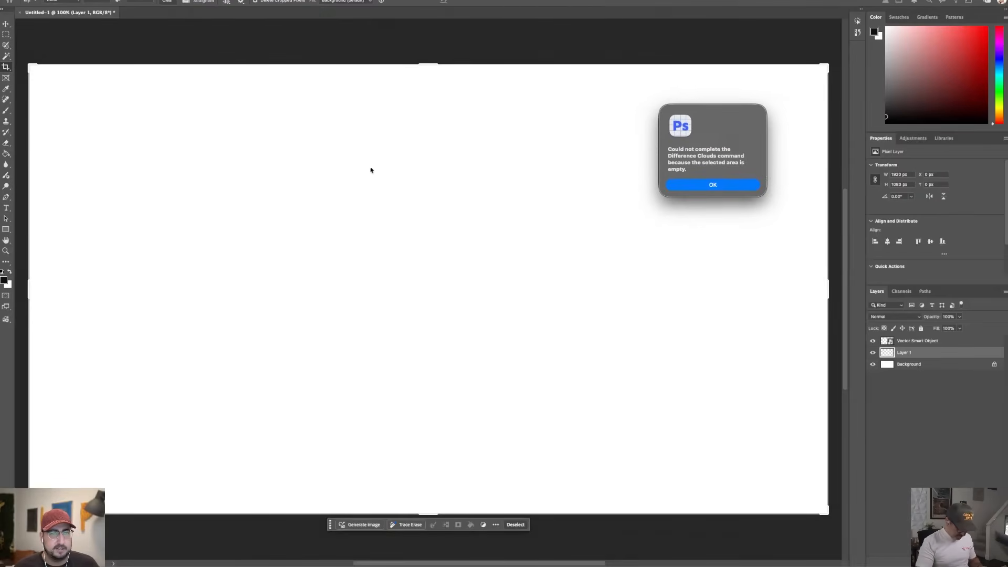
click(743, 186)
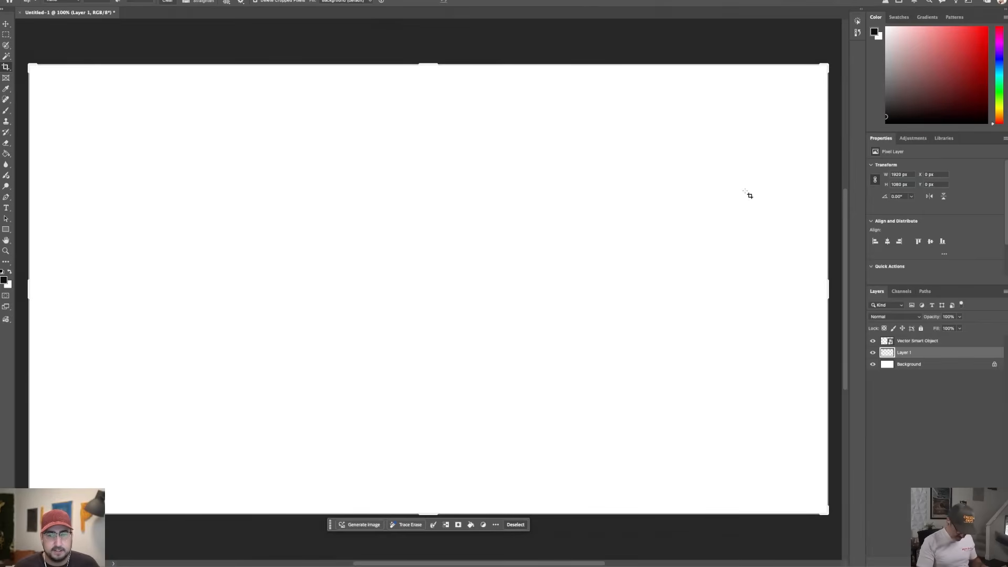
- Render Difference Clouds on the Background layer and copy the result to a layer above it
click(918, 365)
click(241, 1)
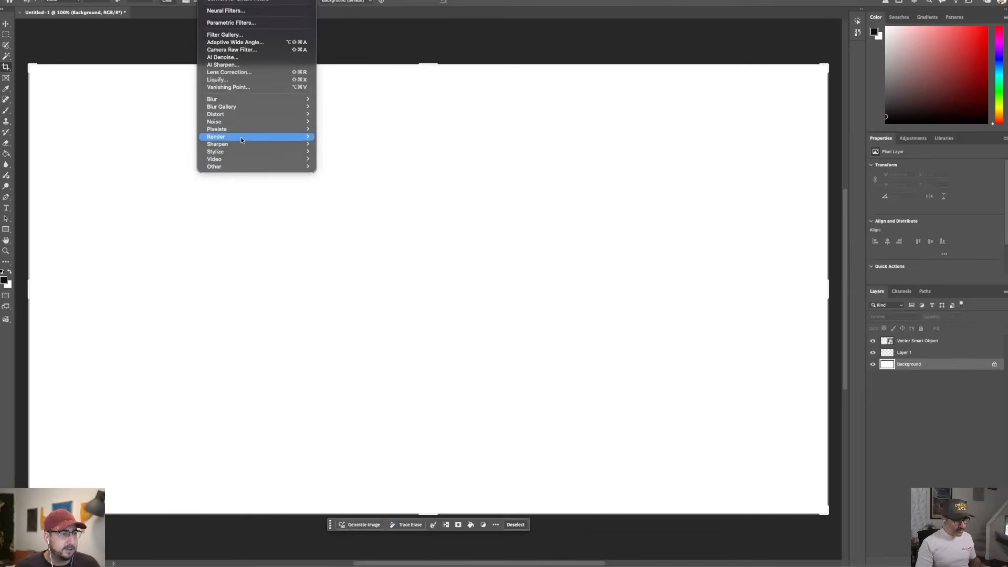
mouse_move(242, 137)
click(362, 169)
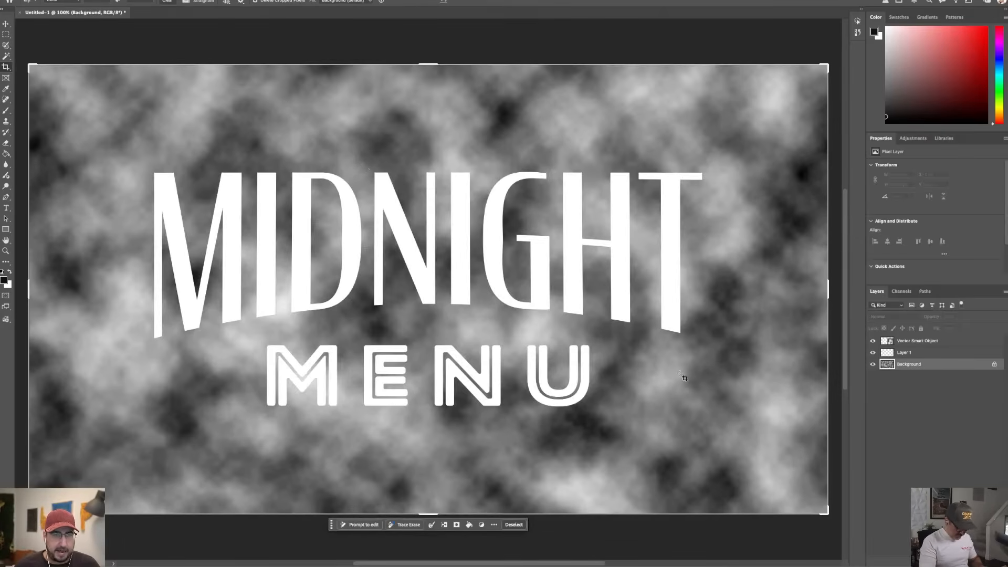
key(ctrl+j)
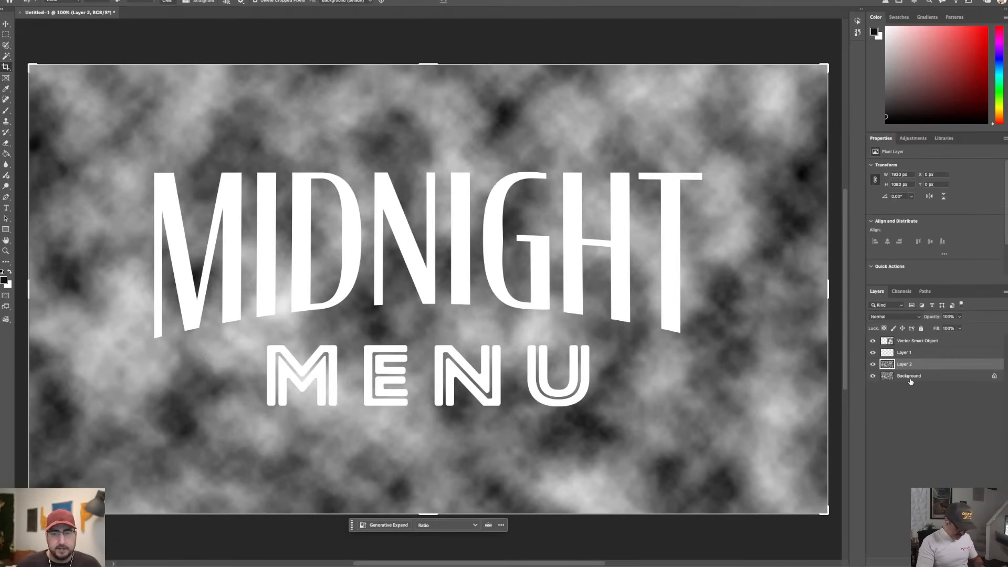
- Add a layer directly above the Background, beneath the clouds copy, and fill it with black
click(911, 382)
key(ctrl+shift+n)
key(Return)
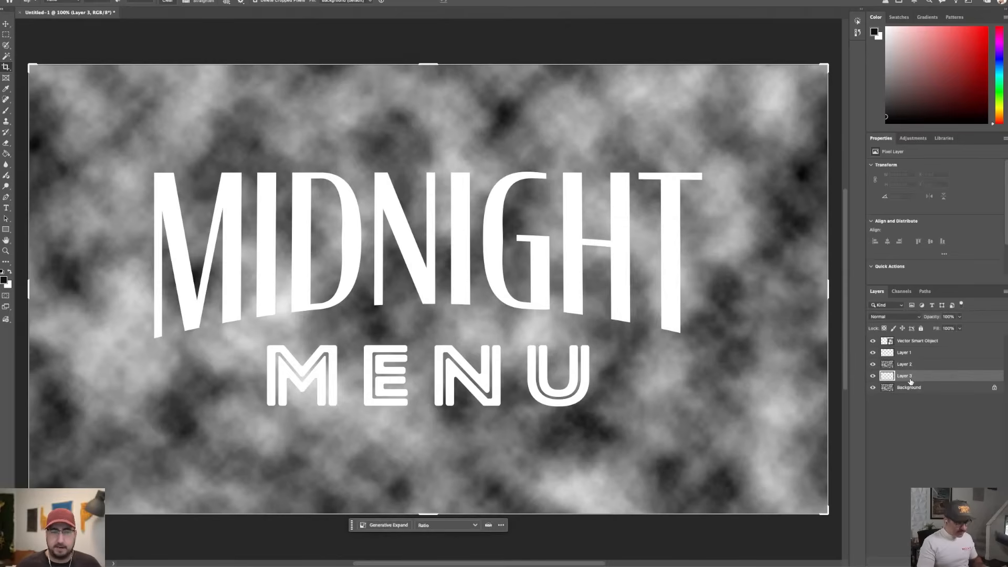
key(g)
click(441, 254)
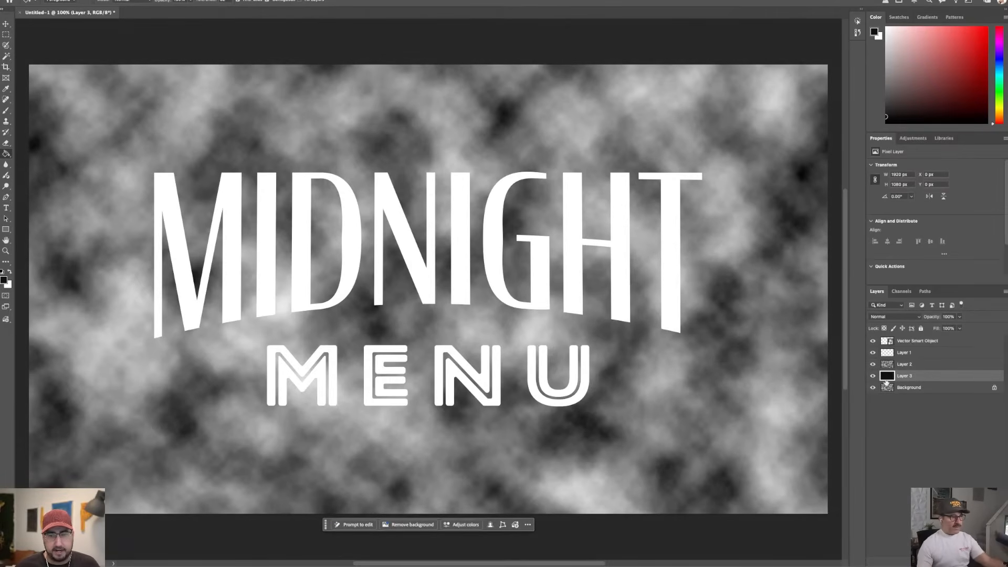
- Hide the logo layer and mask the clouds copy with a selection loaded from its RGB channel
click(927, 365)
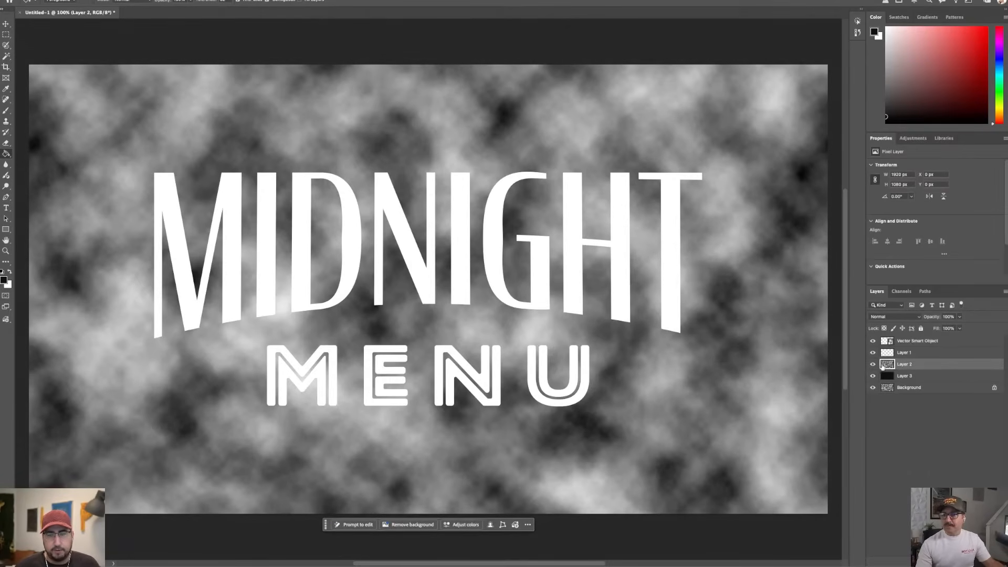
click(873, 341)
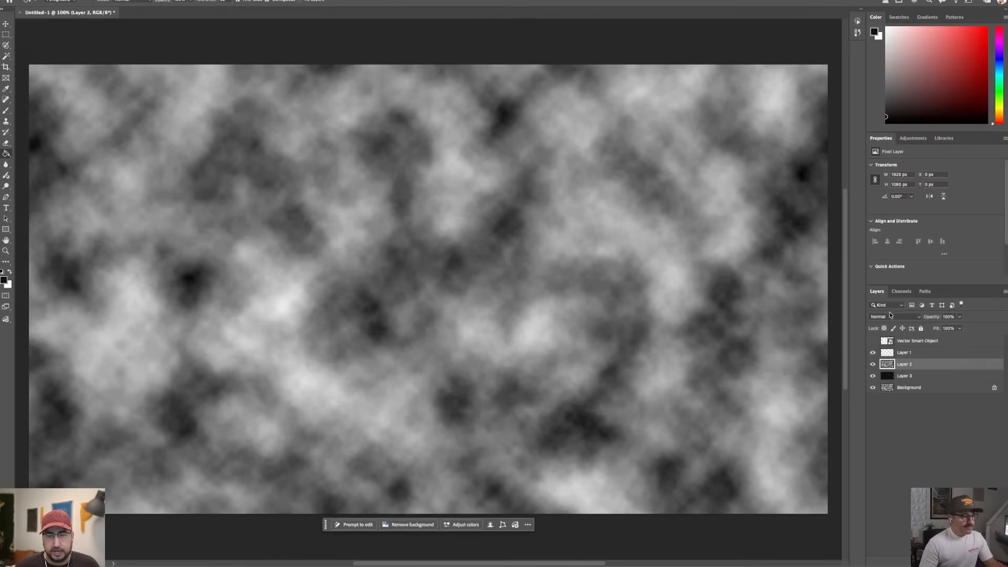
click(899, 291)
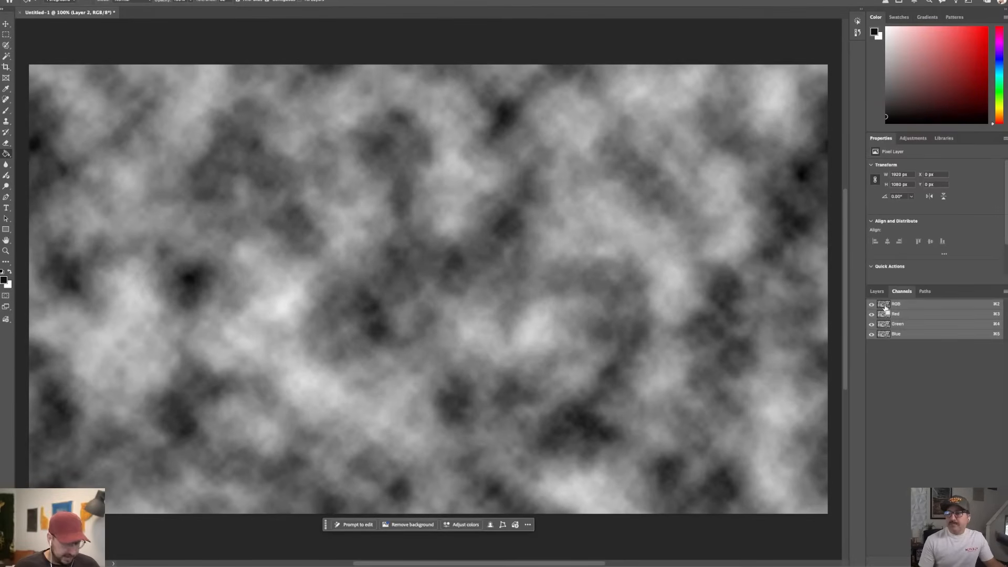
super+click(885, 307)
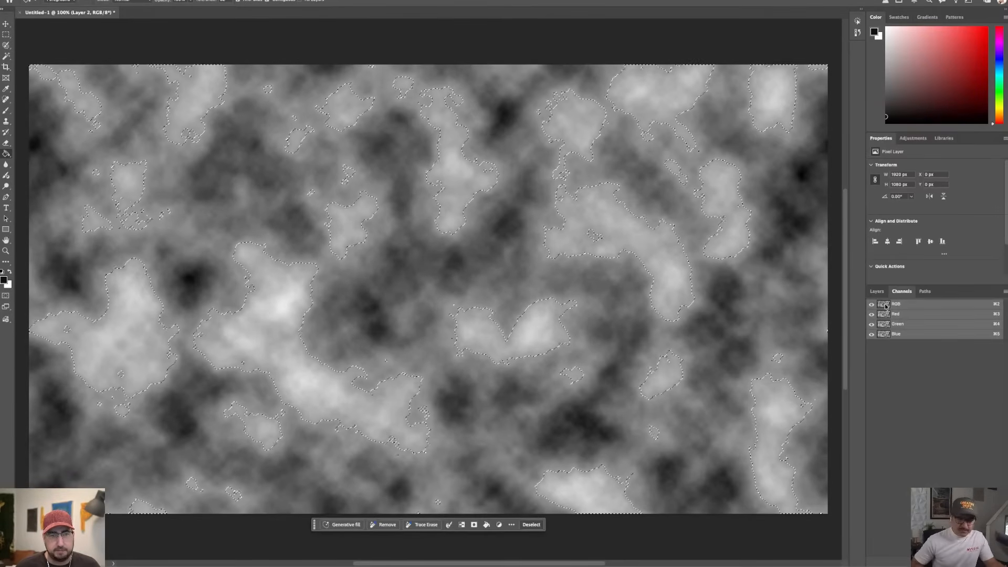
click(882, 292)
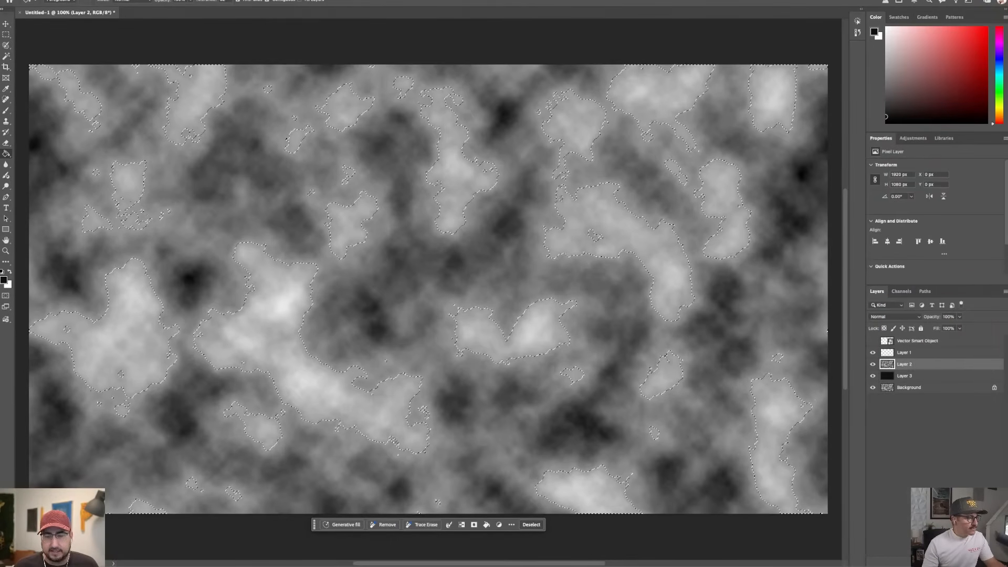
click(932, 562)
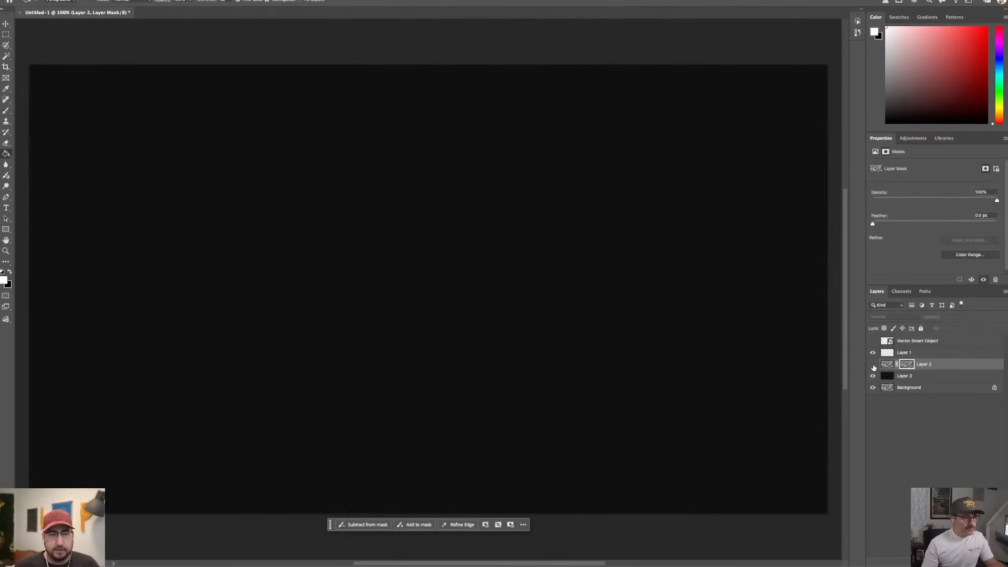
- Toggle the masked clouds layer's visibility to compare it with the black layer, and undo a trial move of the clouds
click(873, 364)
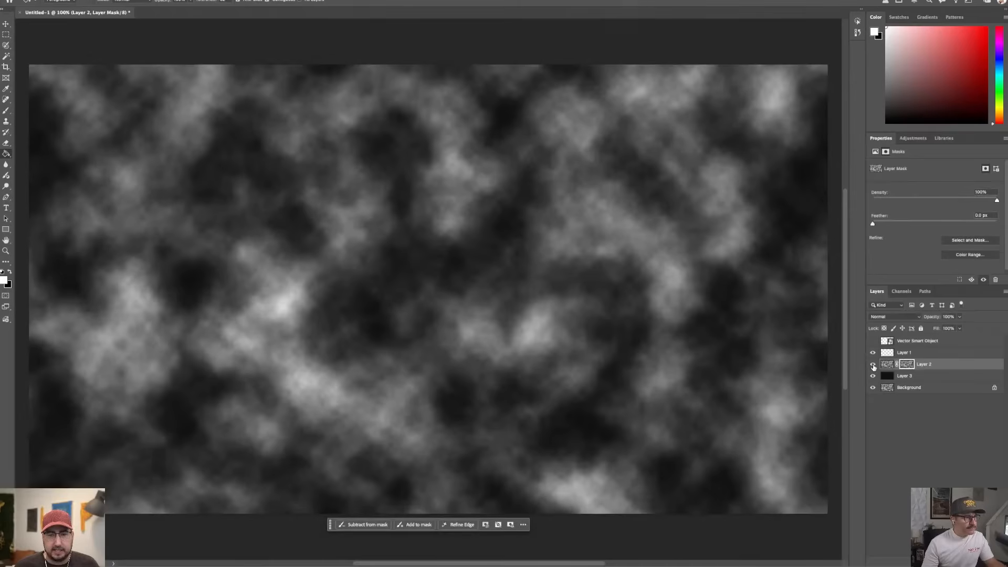
click(872, 364)
key(v)
mouse_move(513, 219)
mouse_down()
mouse_move(558, 265)
mouse_move(479, 315)
mouse_move(507, 328)
mouse_up()
key(ctrl+z)
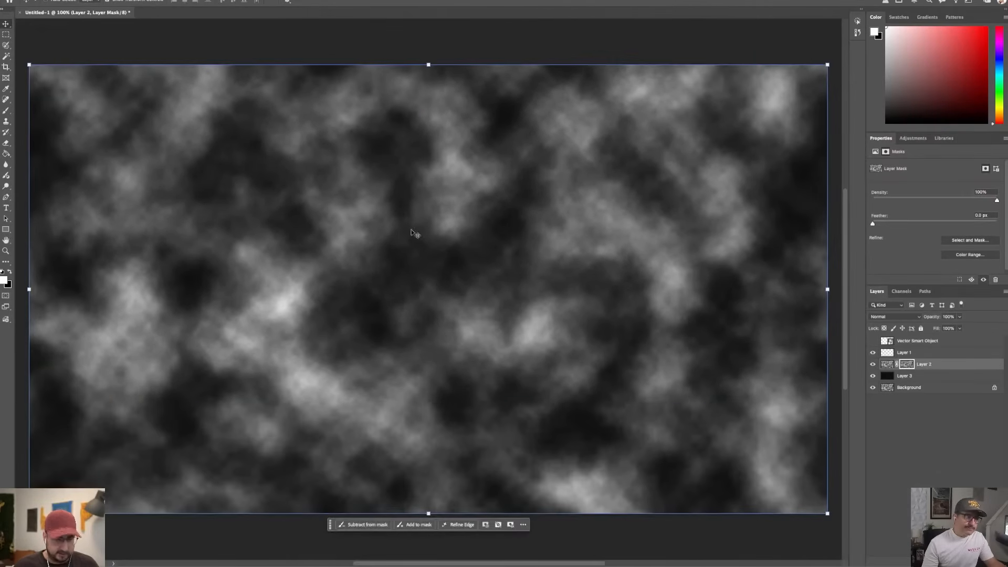
click(5, 279)
click(701, 215)
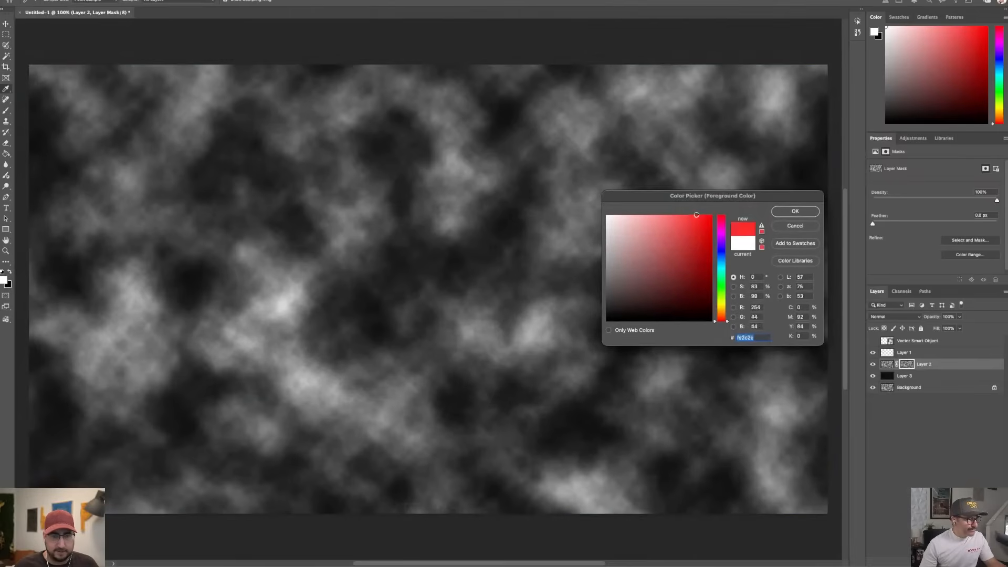
click(790, 210)
- Add a layer between the black fill and the masked clouds, and paint a winding brush stroke on it in red #e72d2d
click(924, 377)
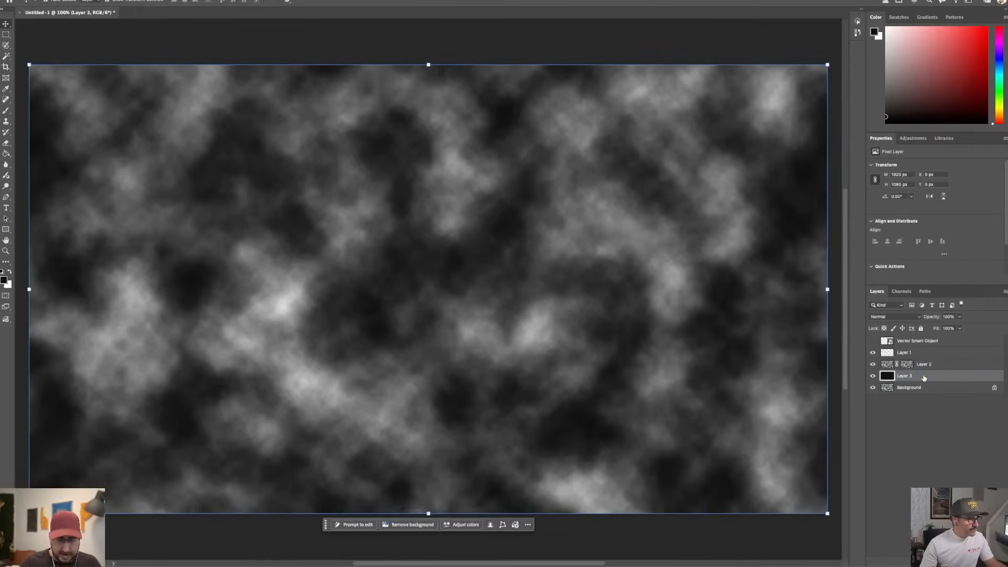
key(ctrl+alt+shift+n)
key(b)
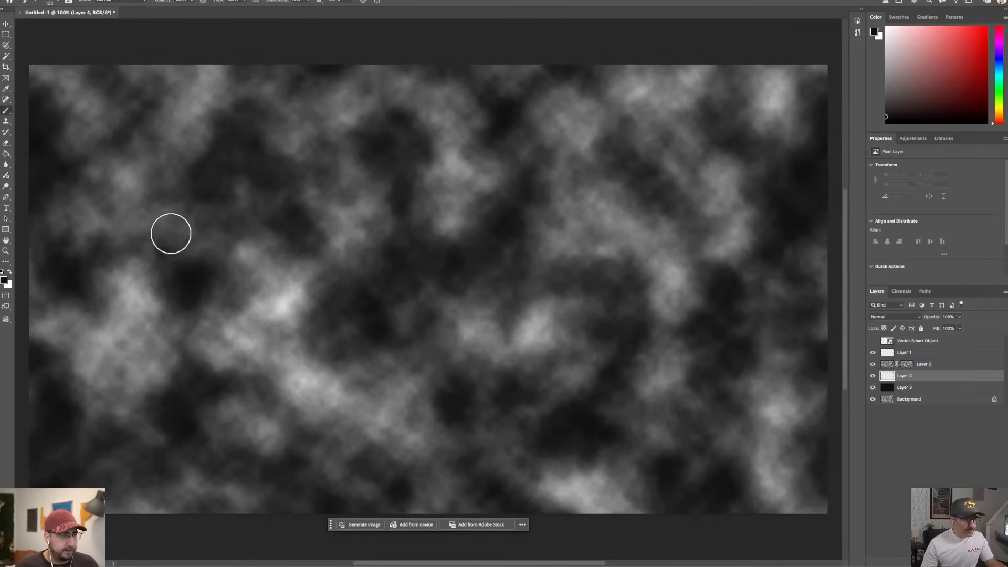
click(5, 280)
click(692, 225)
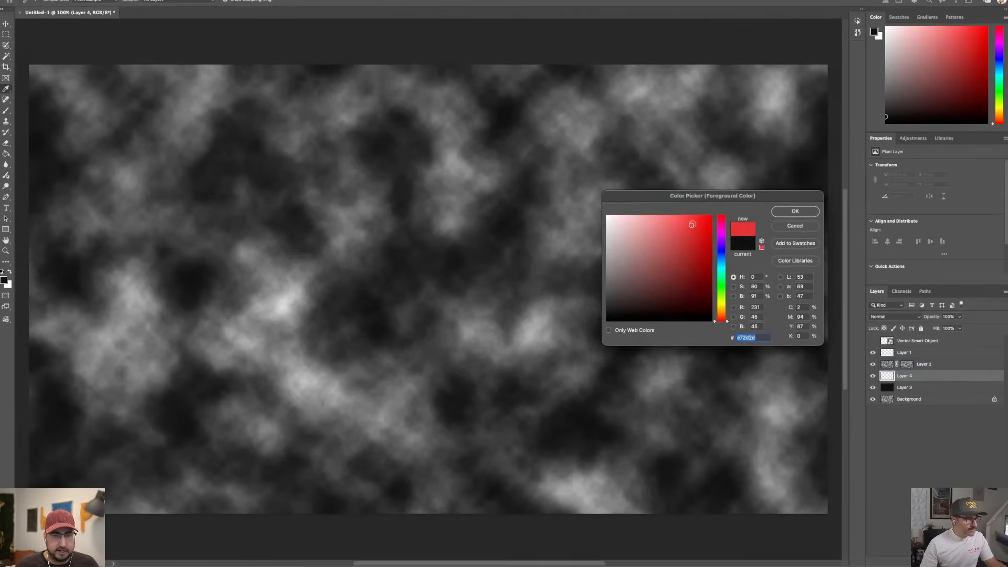
click(783, 213)
mouse_move(233, 97)
mouse_down()
mouse_move(268, 212)
mouse_move(655, 419)
mouse_move(730, 306)
mouse_up()
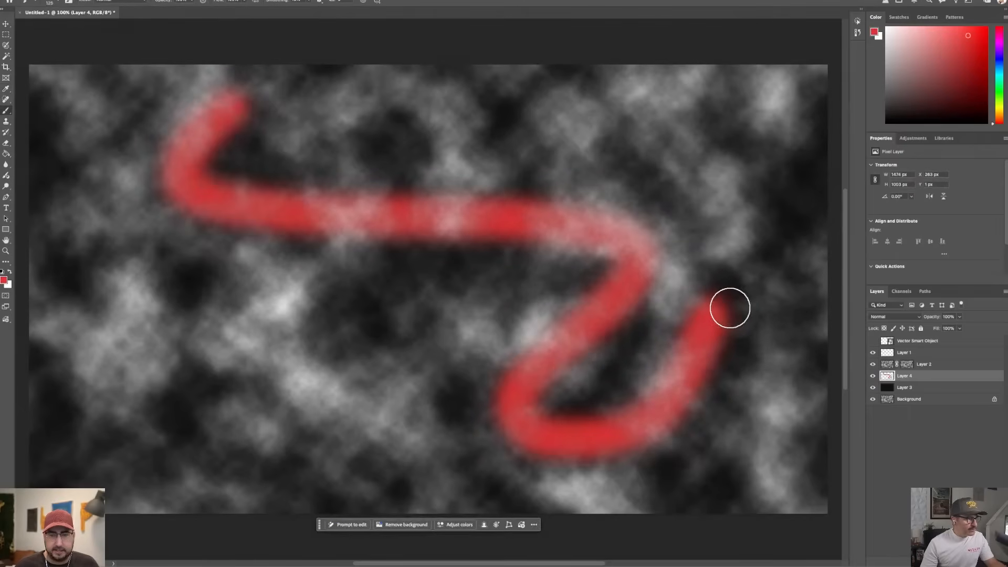
- Undo a trial move of the masked clouds over the red stroke, and delete the stroke's layer
click(924, 364)
key(v)
drag(650, 192, 674, 233)
key(super+z)
click(926, 376)
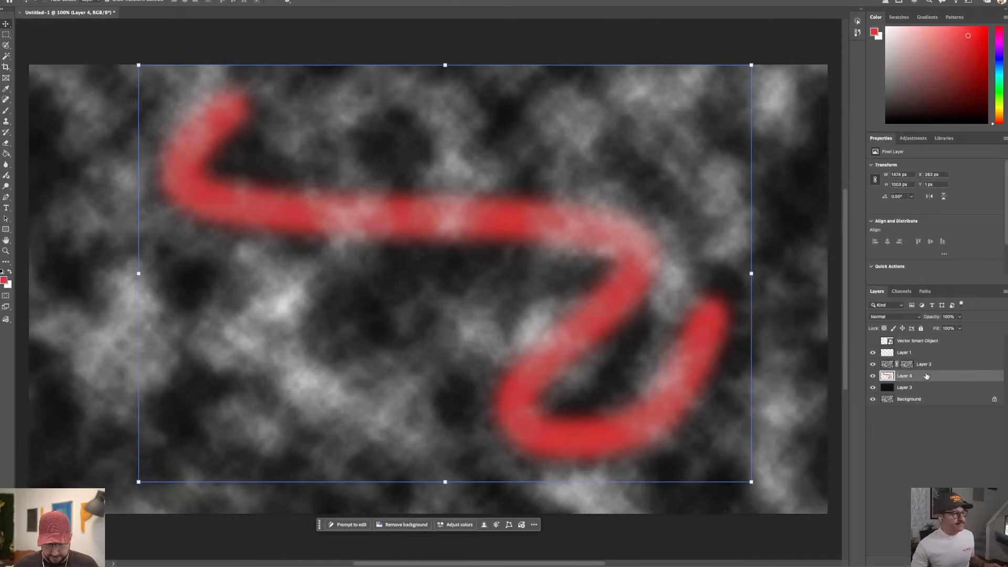
key(Delete)
- Apply the mask on the clouds copy and set that layer's blend mode to Dissolve
right_click(911, 366)
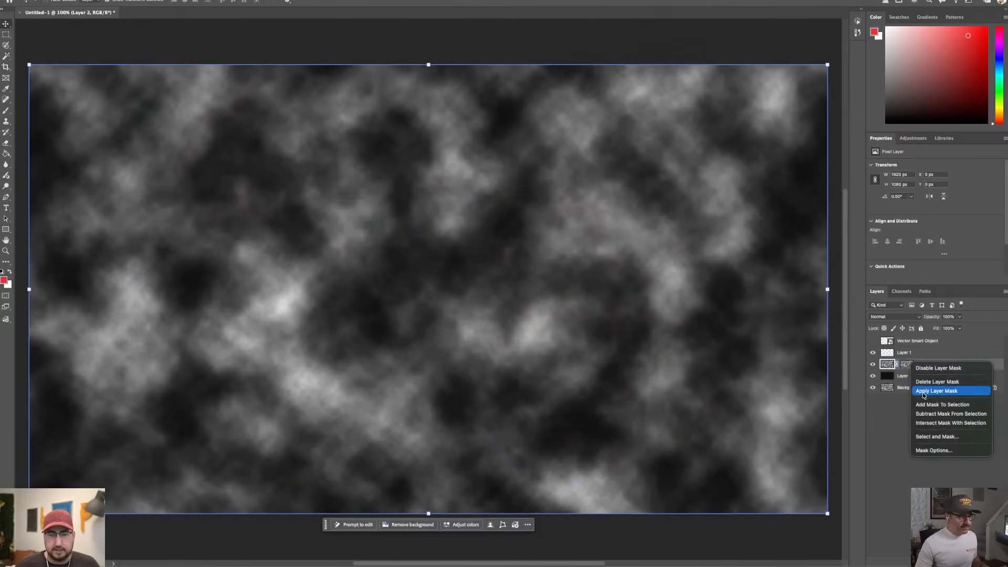
click(924, 390)
click(890, 317)
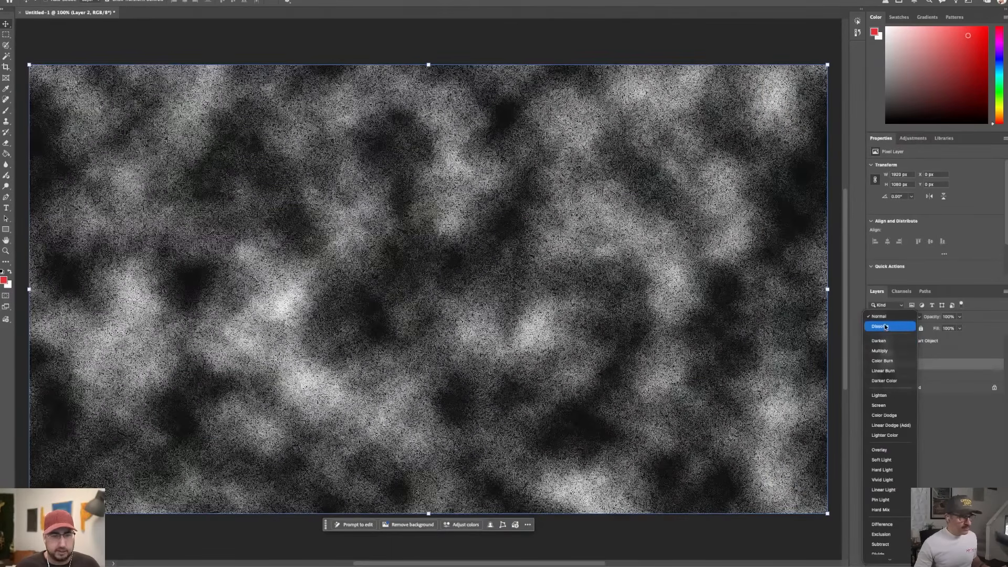
click(886, 326)
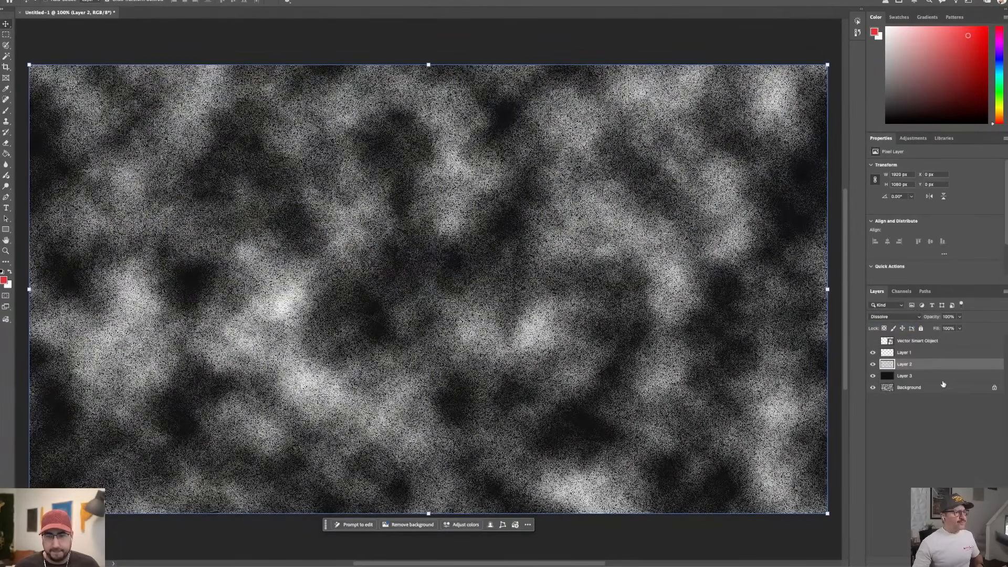
- Add an empty layer between the black fill and the dissolved clouds, and merge the clouds down into it
click(935, 376)
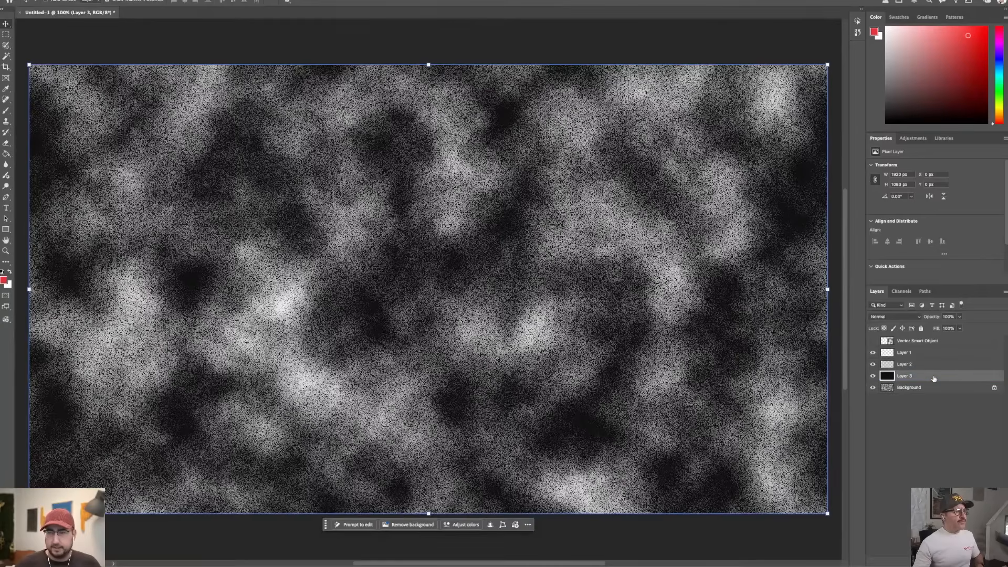
key(ctrl+shift+n)
key(Return)
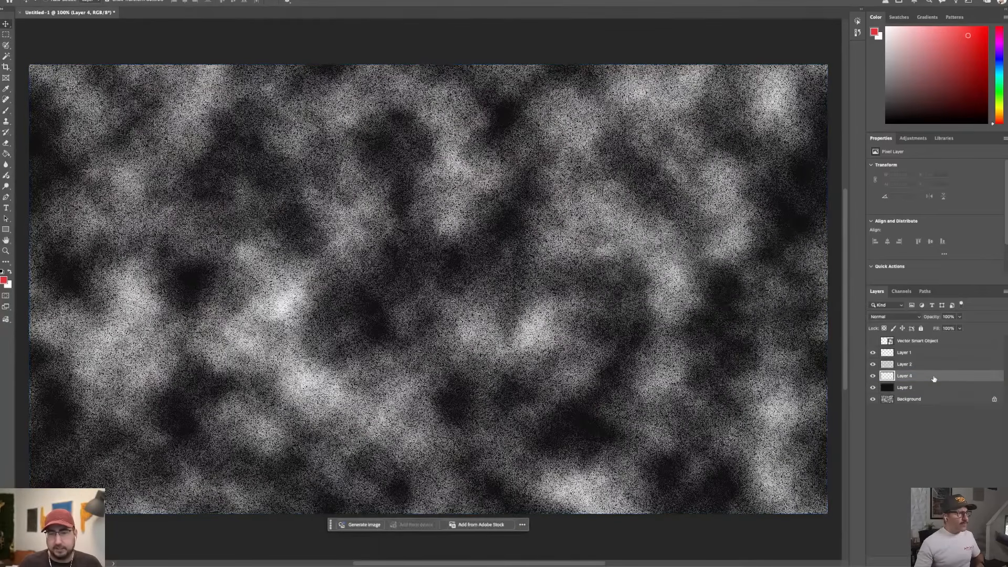
click(913, 365)
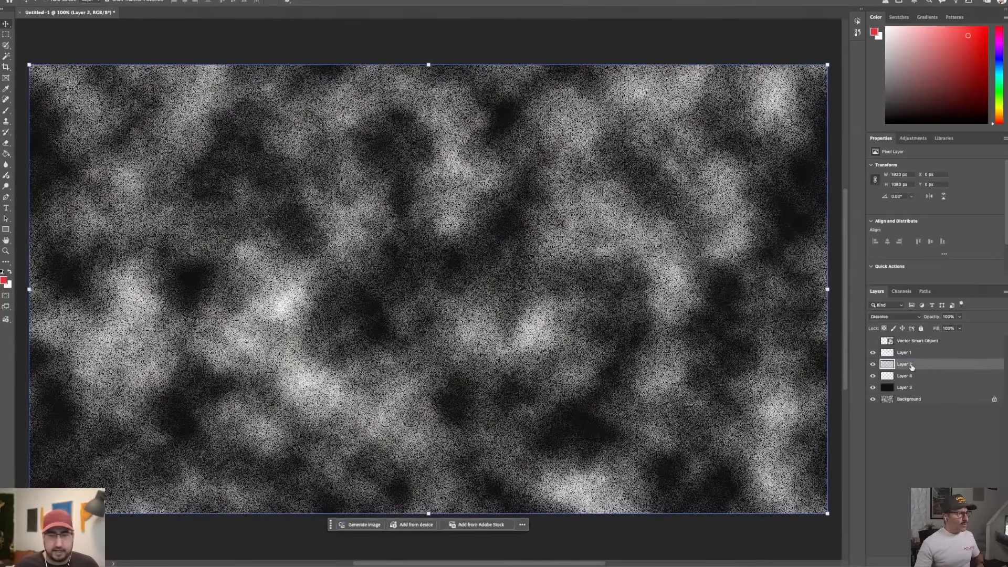
key(ctrl+e)
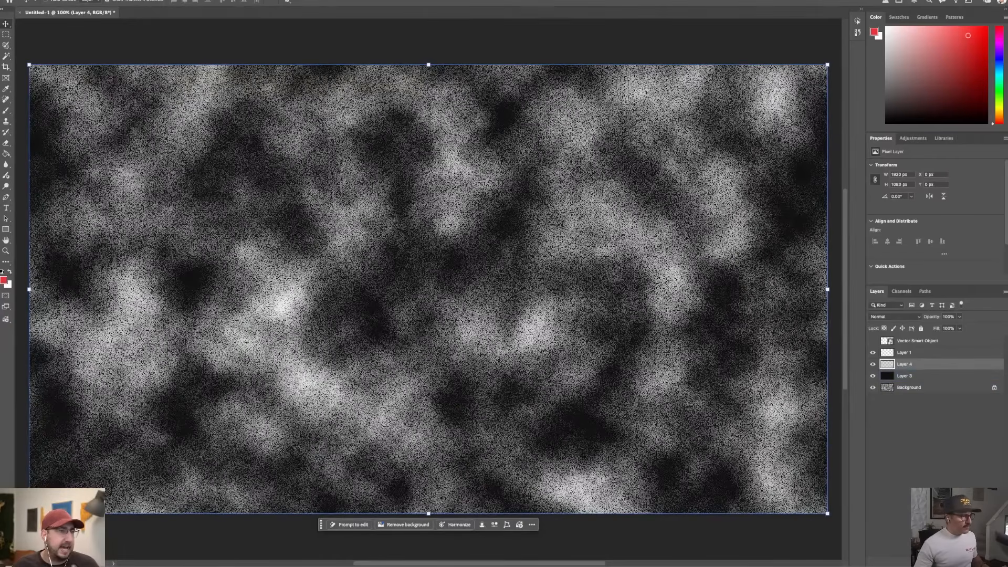
- Apply a Gaussian Blur with a 1.0 pixel radius to the merged grainy clouds layer
click(187, 0)
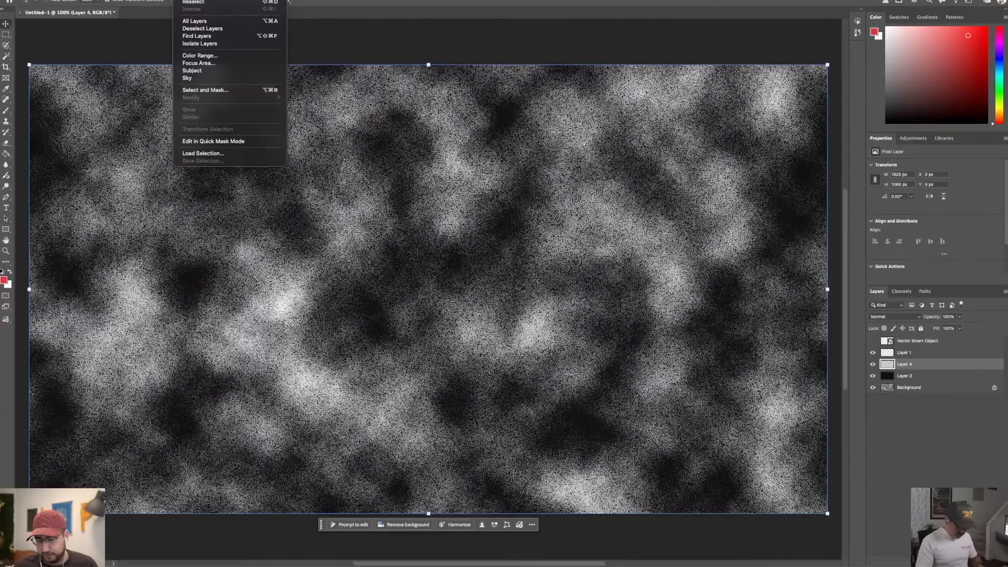
mouse_move(209, 0)
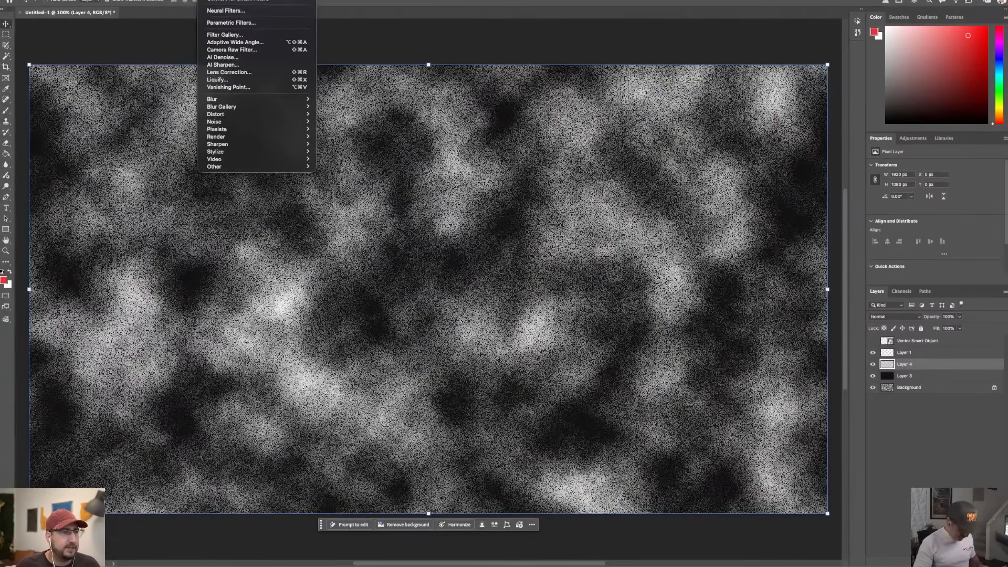
mouse_move(247, 99)
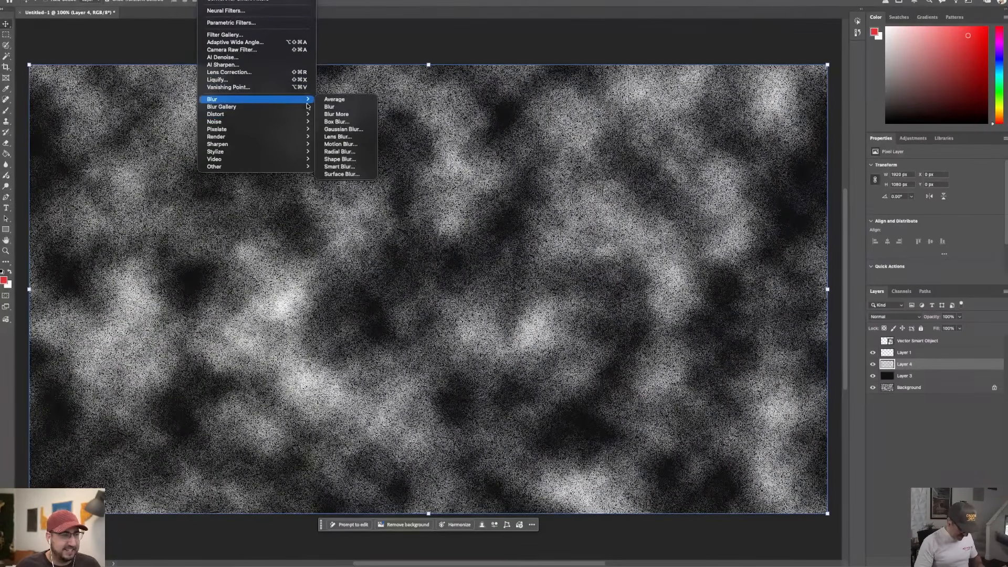
click(355, 130)
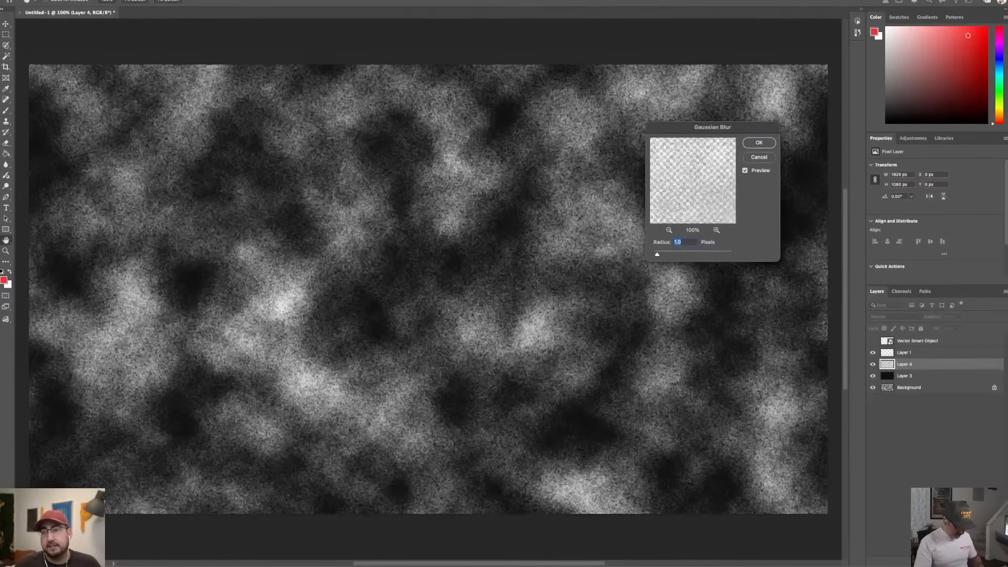
key(Return)
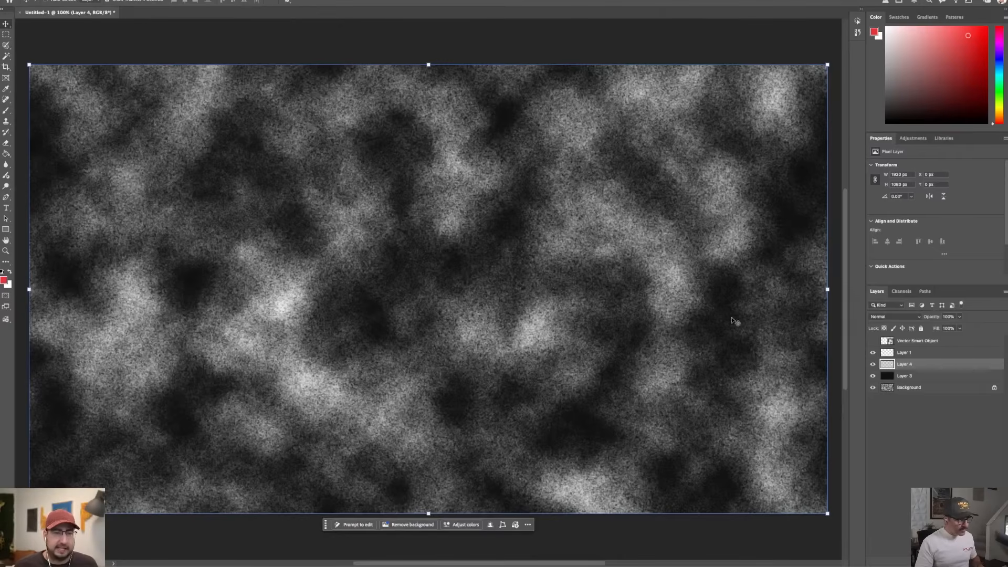
click(885, 354)
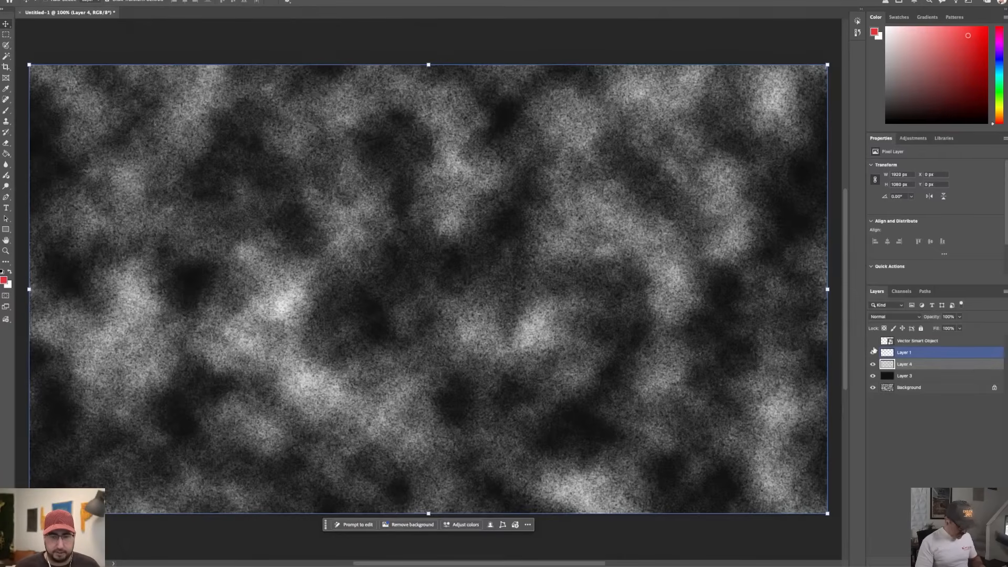
click(874, 352)
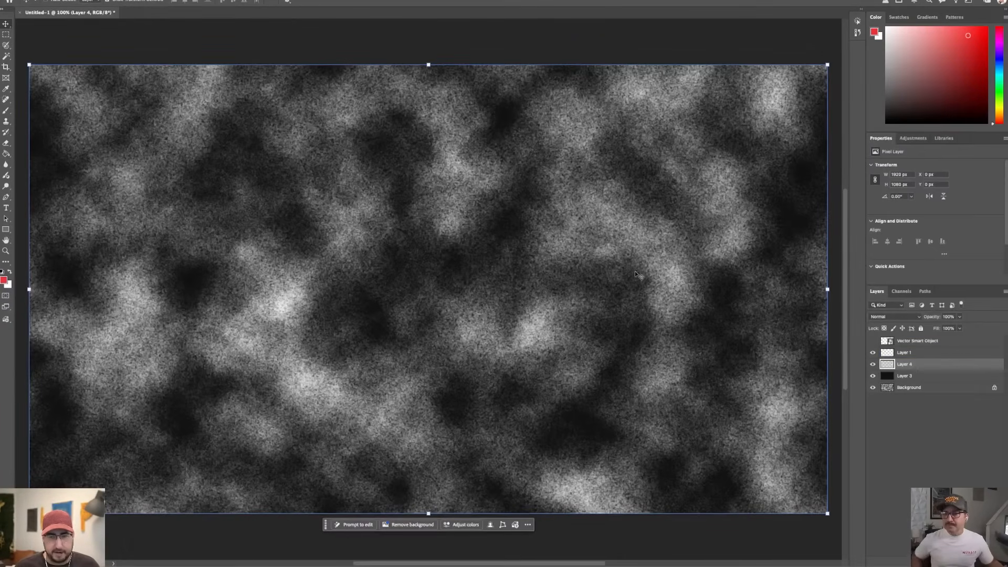
- Add a new layer above the hidden logo smart object and set its blend mode to Dissolve
scroll(633, 349, down, 3)
click(930, 343)
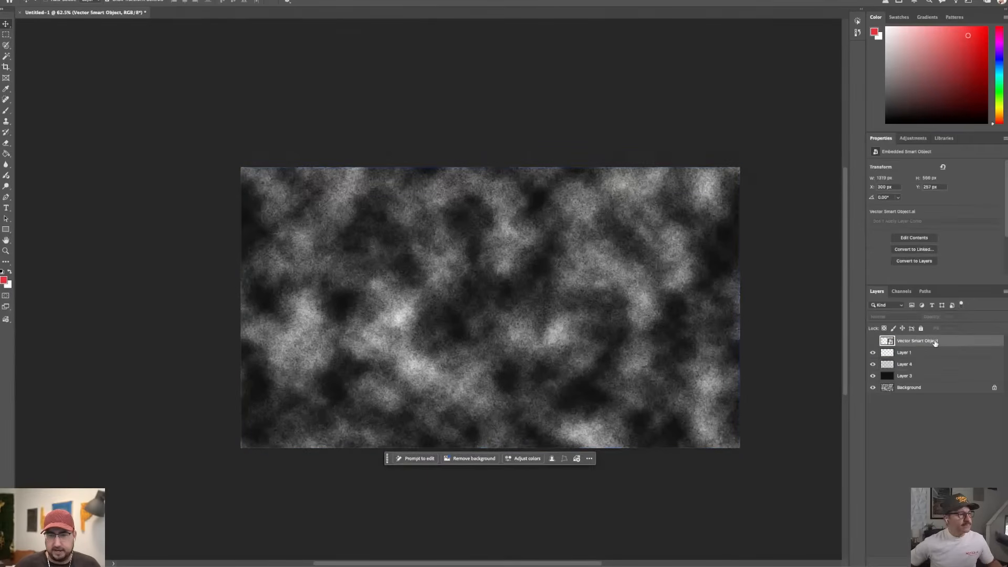
key(super+shift+n)
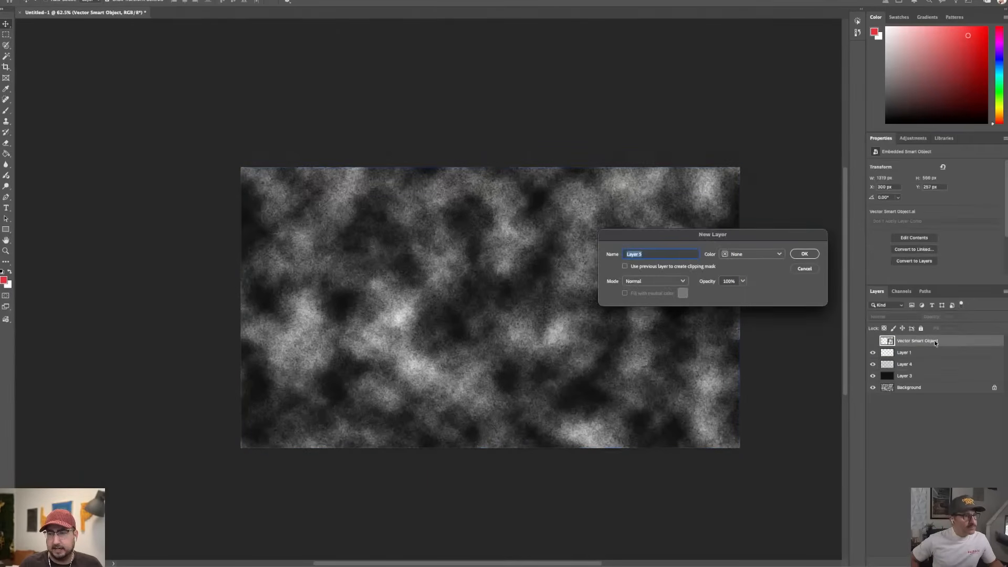
key(Return)
key(b)
click(895, 318)
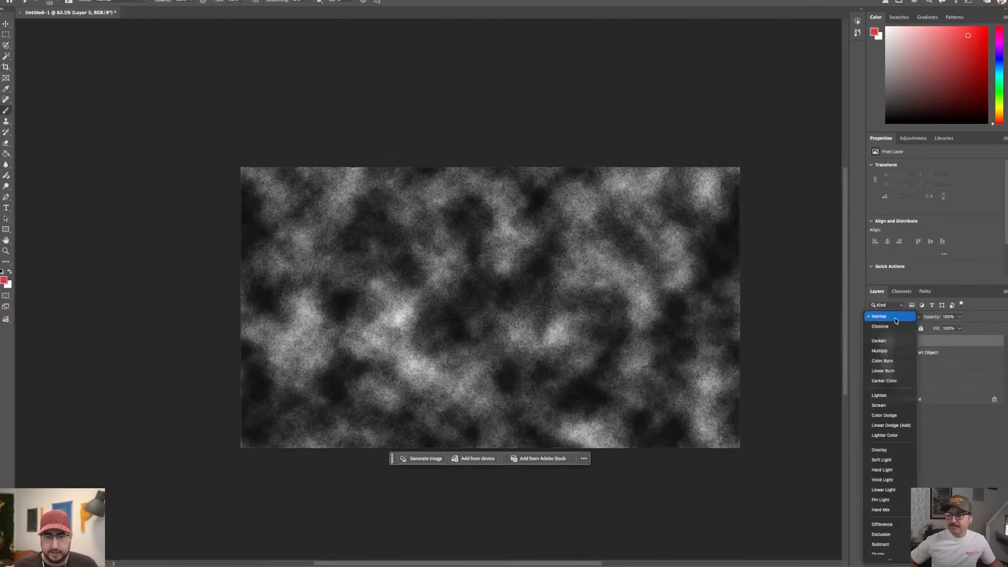
click(893, 327)
- Paint grainy black shading along the canvas's side edges with a soft brush of about 1100 px on the new Dissolve layer
key(d)
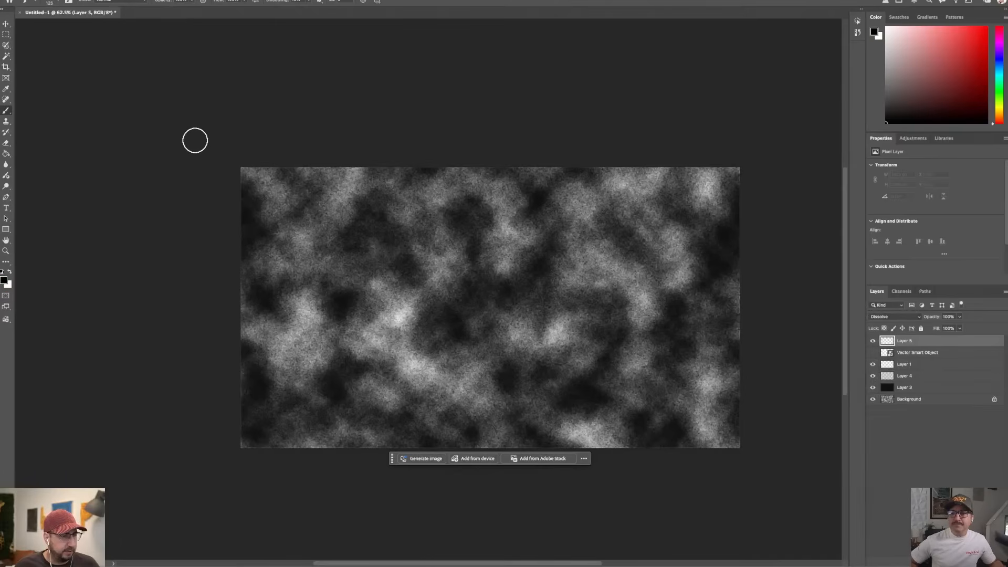
key(x)
key(x)
key(bracketright)
key(bracketright)
key(bracketright)
key(bracketright)
key(bracketright)
key(bracketright)
key(bracketright)
key(bracketright)
key(bracketright)
key(bracketright)
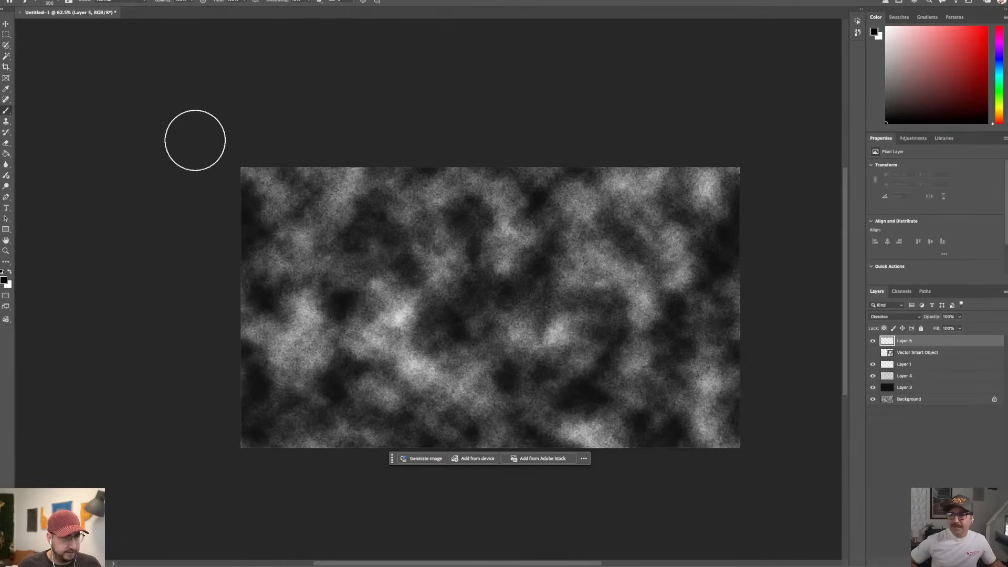
key(bracketright)
key(bracketright)
key(bracketright)
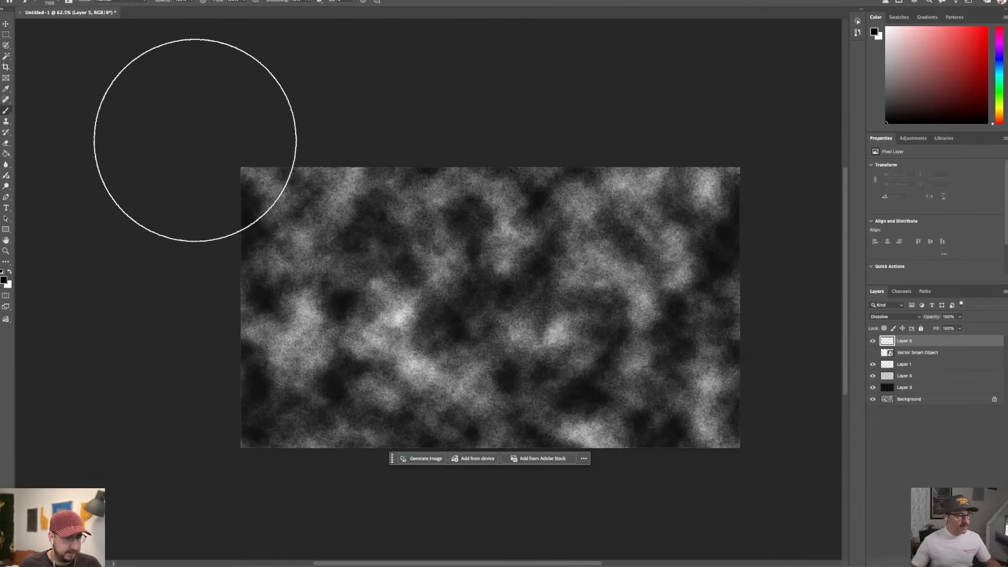
click(194, 126)
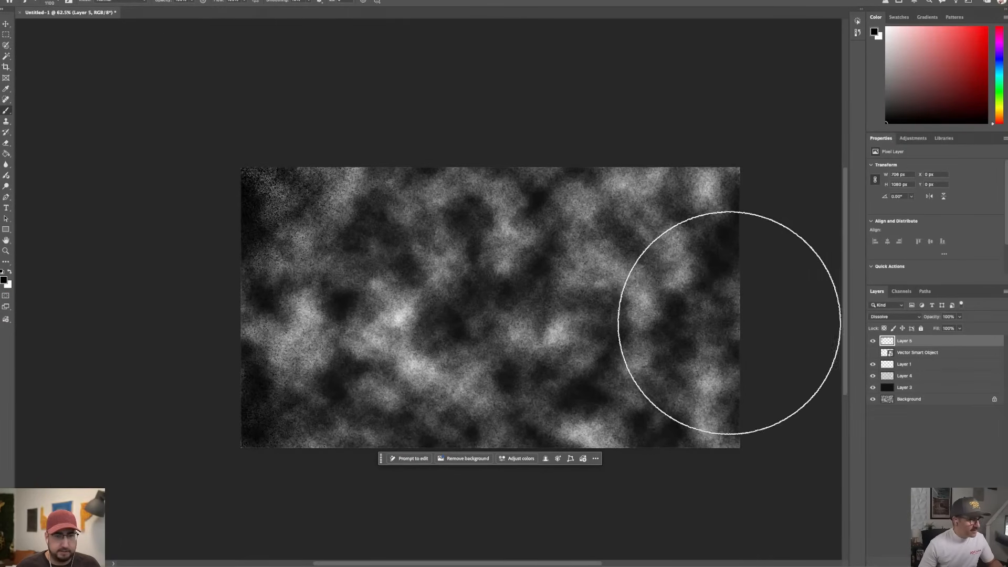
drag(725, 372, 765, 338)
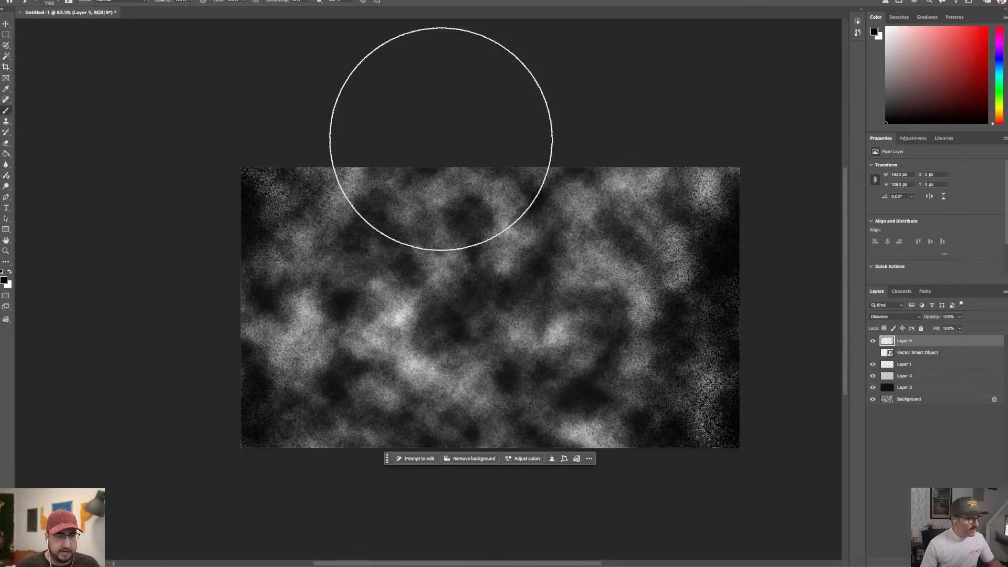
scroll(492, 245, down, 5)
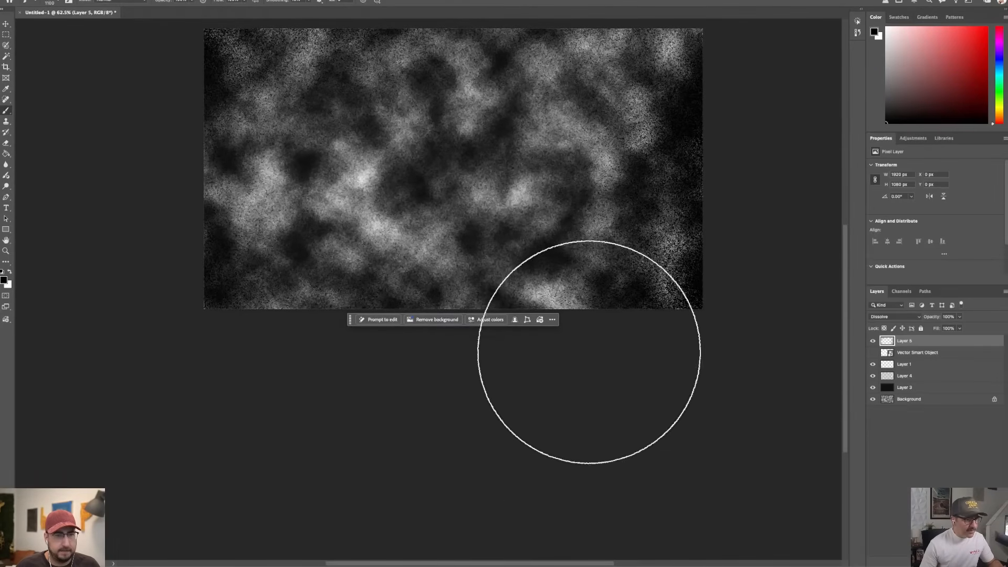
scroll(606, 286, up, 5)
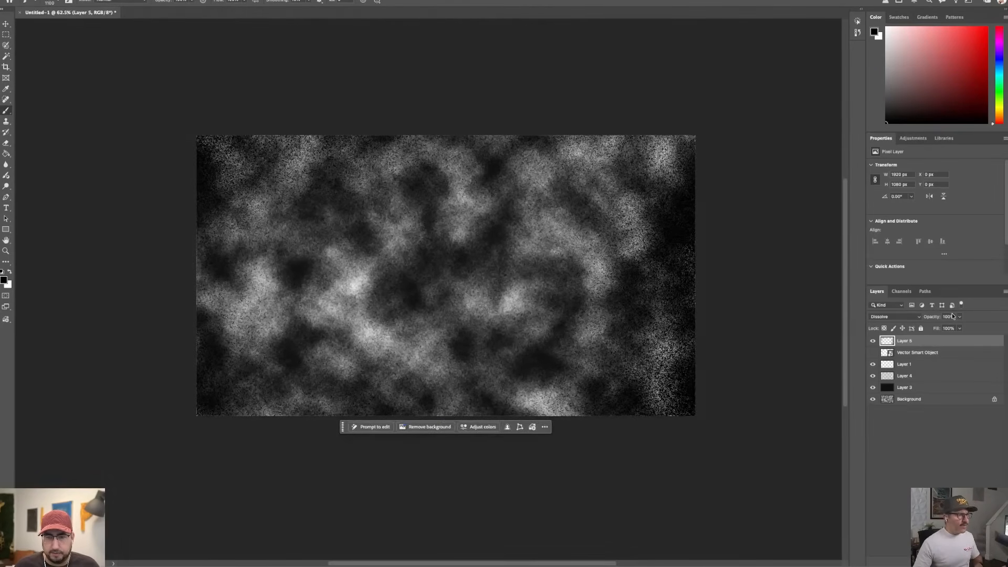
- Lower the black shading layer's opacity to 50%
key(Return)
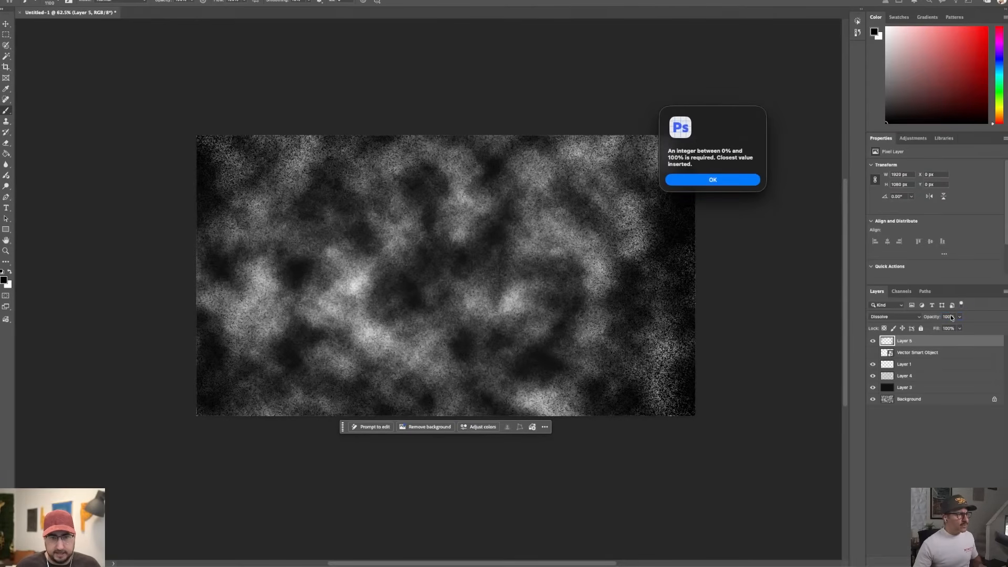
key(Return)
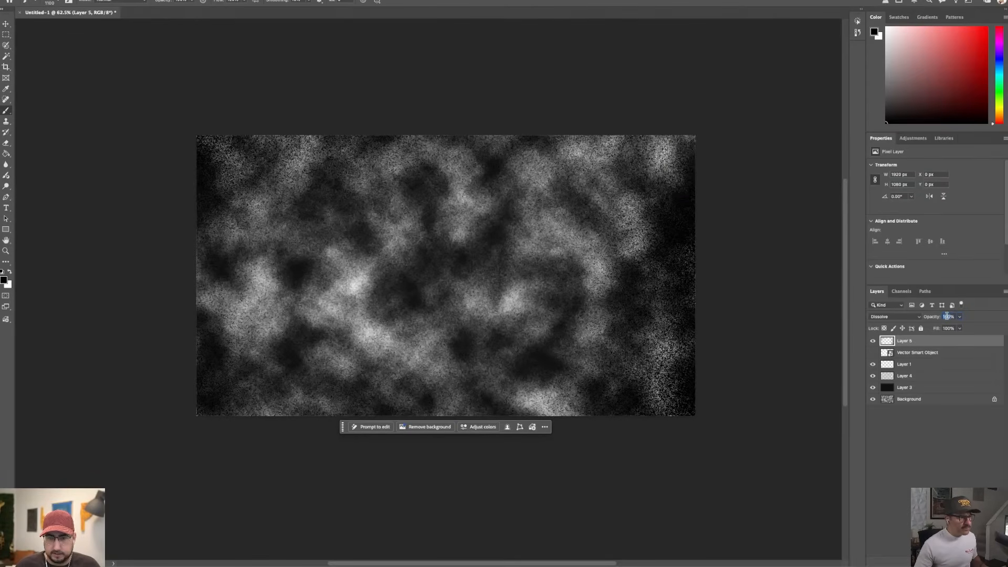
text(50)
key(Return)
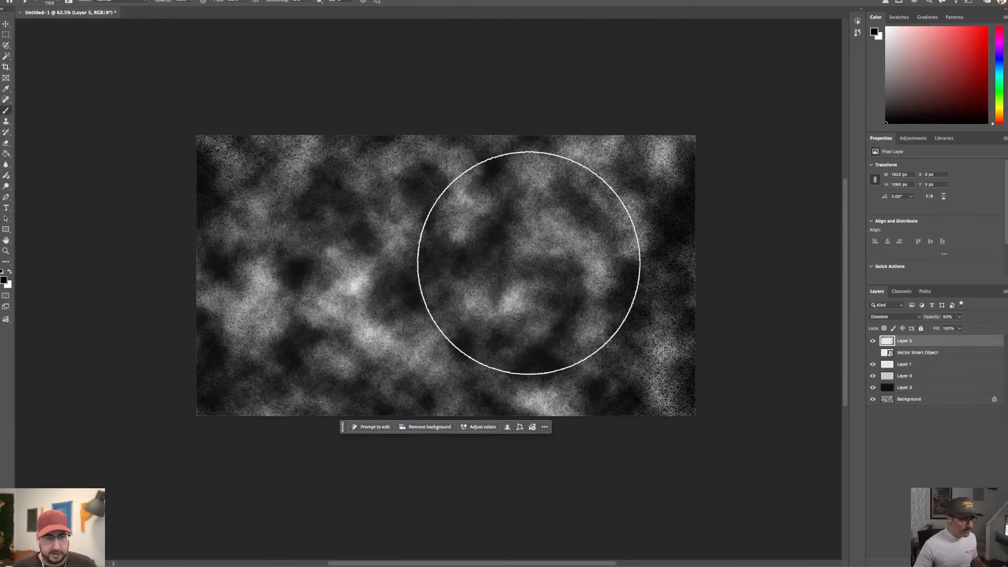
- Lasso a large loose oval around the middle of the clouds and add a Curves adjustment layer masked to it
key(w)
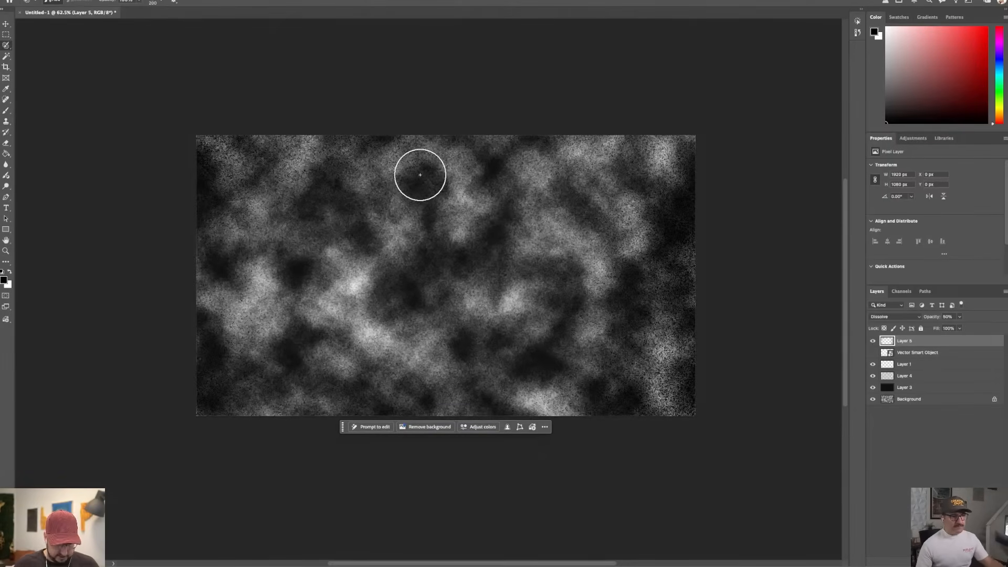
key(l)
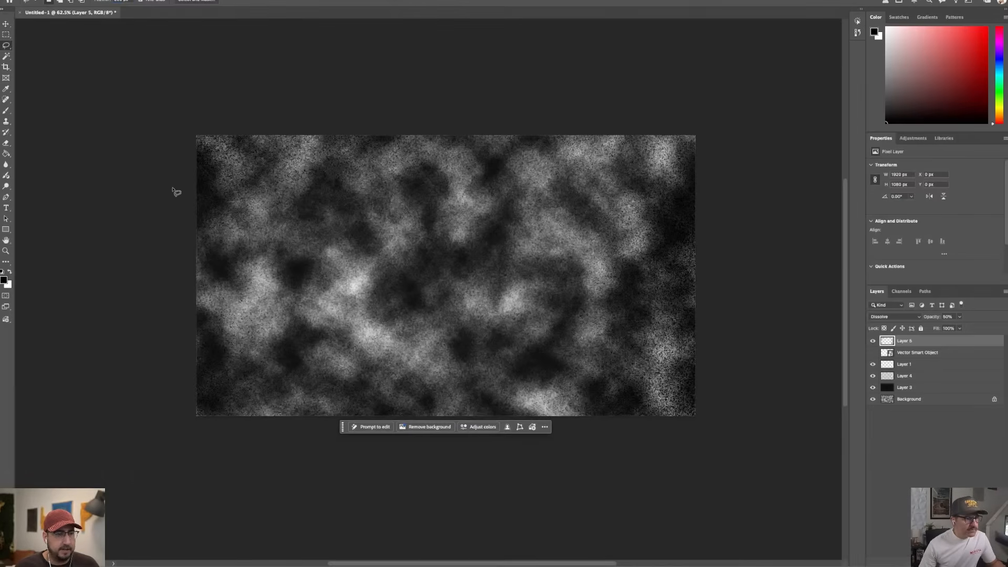
mouse_move(174, 189)
mouse_down()
mouse_move(325, 379)
mouse_move(592, 466)
mouse_move(792, 333)
mouse_move(630, 174)
mouse_move(382, 87)
mouse_move(153, 50)
mouse_up()
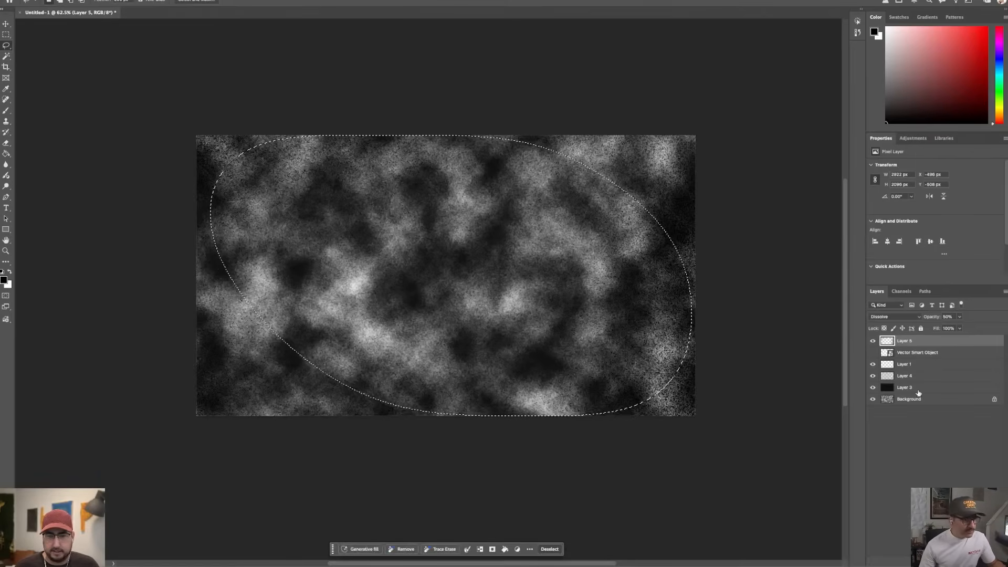
click(964, 561)
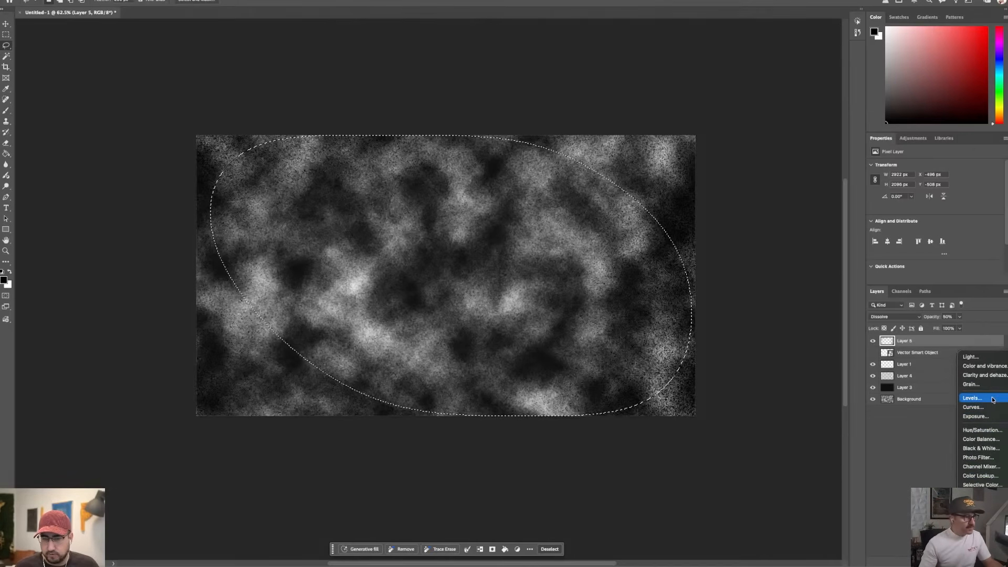
click(983, 409)
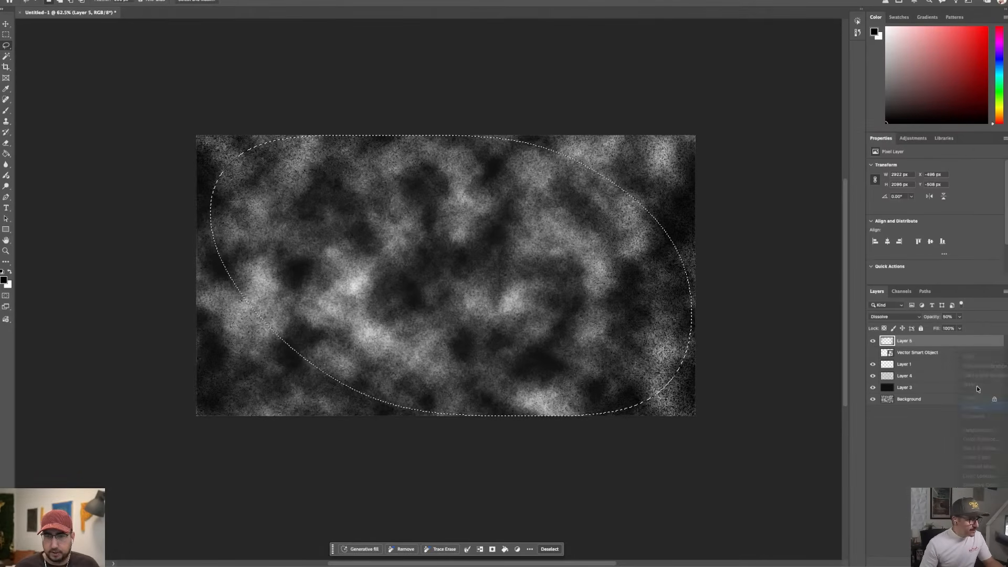
- Shape the RGB curve into an S that brightens the highlights and darkens the shadows of the clouds
click(960, 202)
drag(961, 202, 951, 197)
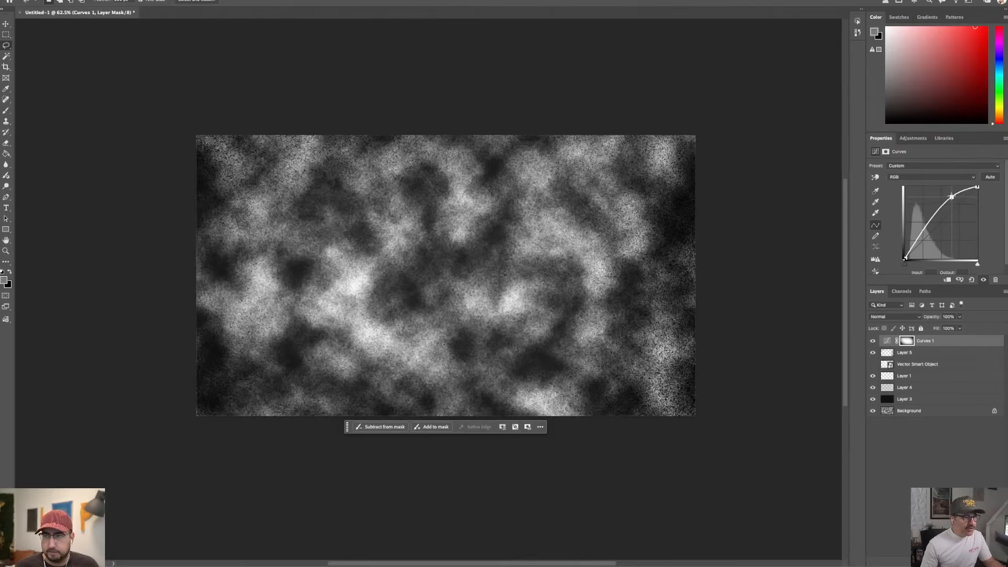
drag(933, 234, 926, 240)
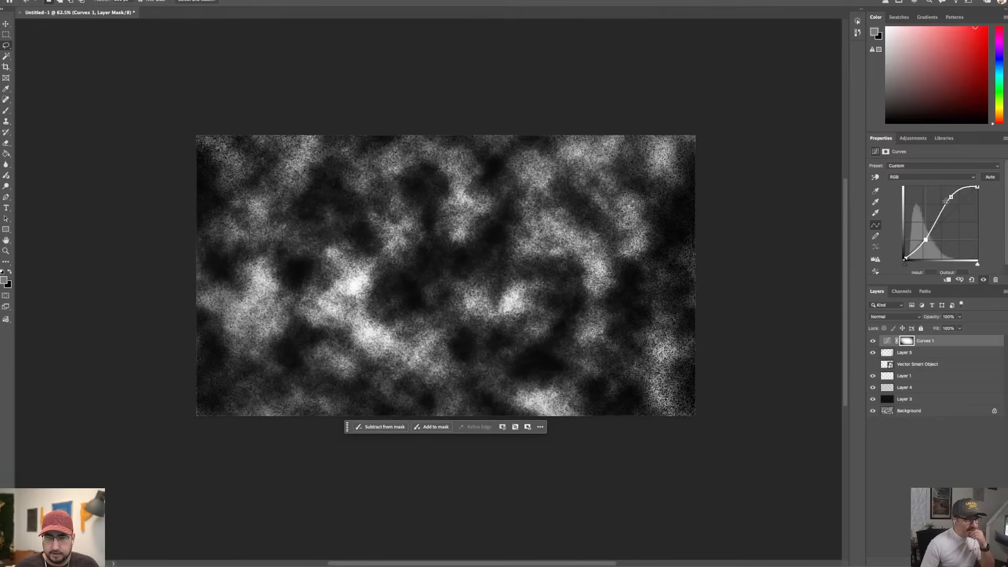
drag(952, 198, 952, 200)
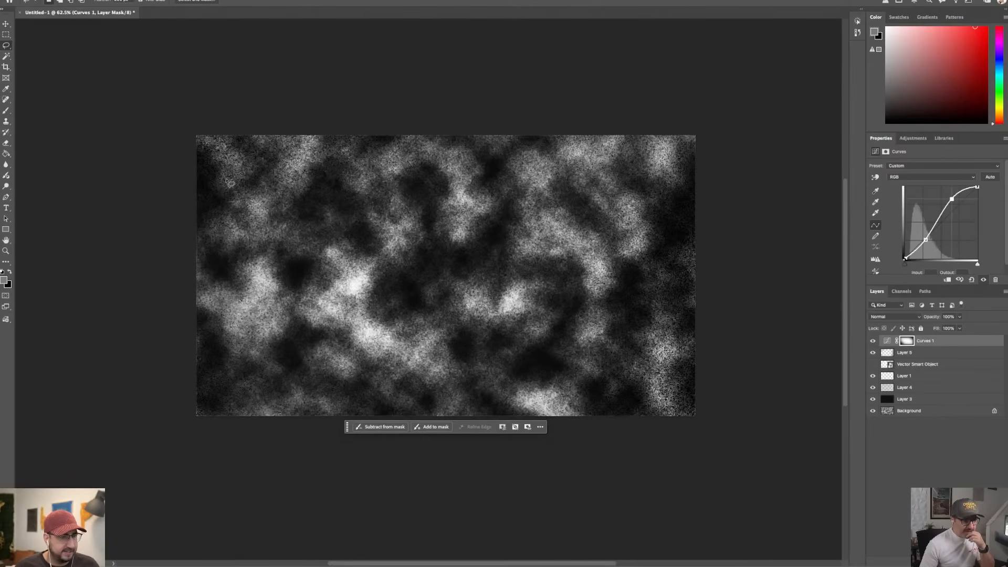
- Lasso a large loose area across the clouds and add a masked Levels adjustment with midtones at 0.83 and white input at 193
mouse_move(350, 125)
mouse_down()
mouse_move(289, 180)
mouse_move(765, 487)
mouse_move(290, 119)
mouse_move(318, 174)
mouse_up()
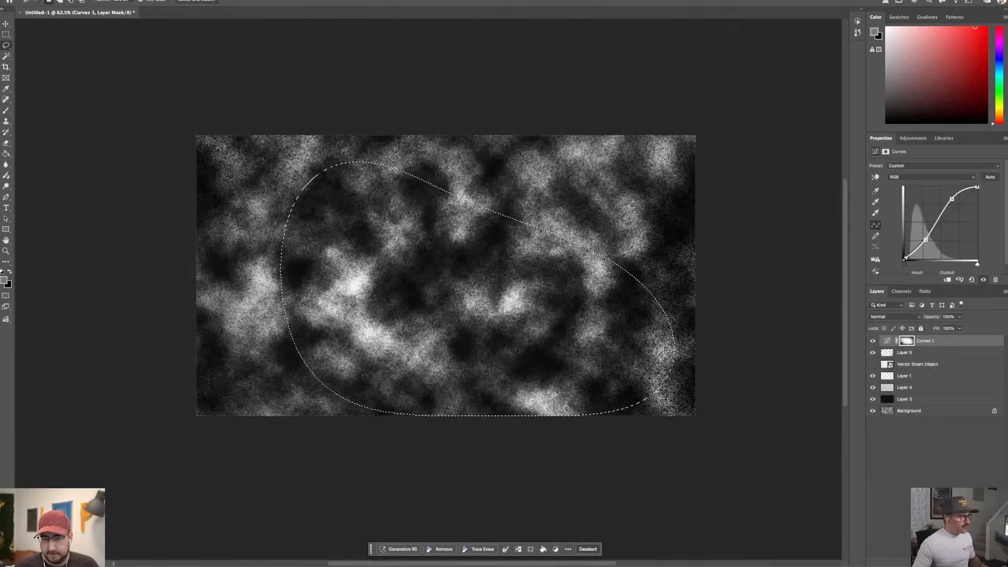
click(966, 558)
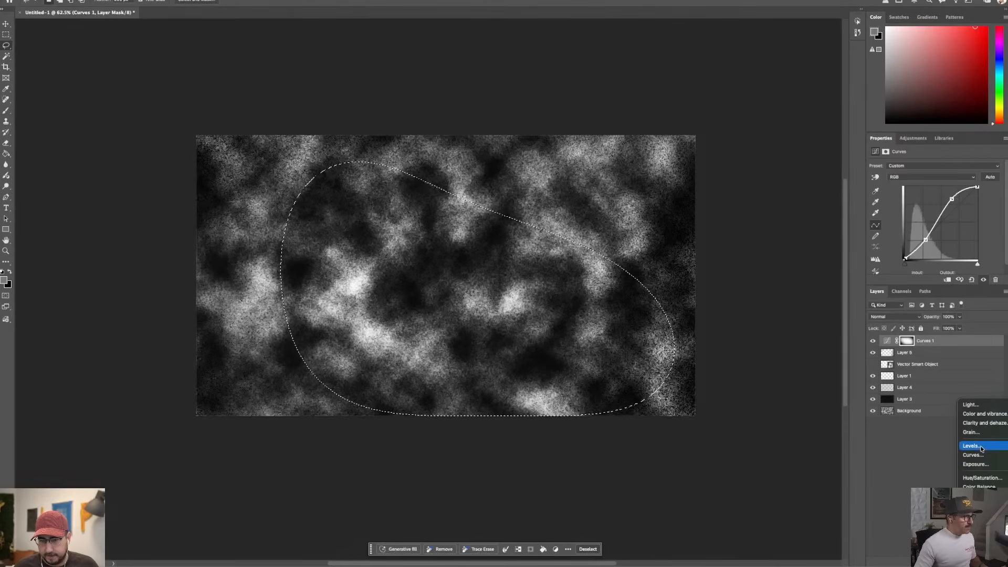
click(976, 447)
drag(942, 229, 969, 229)
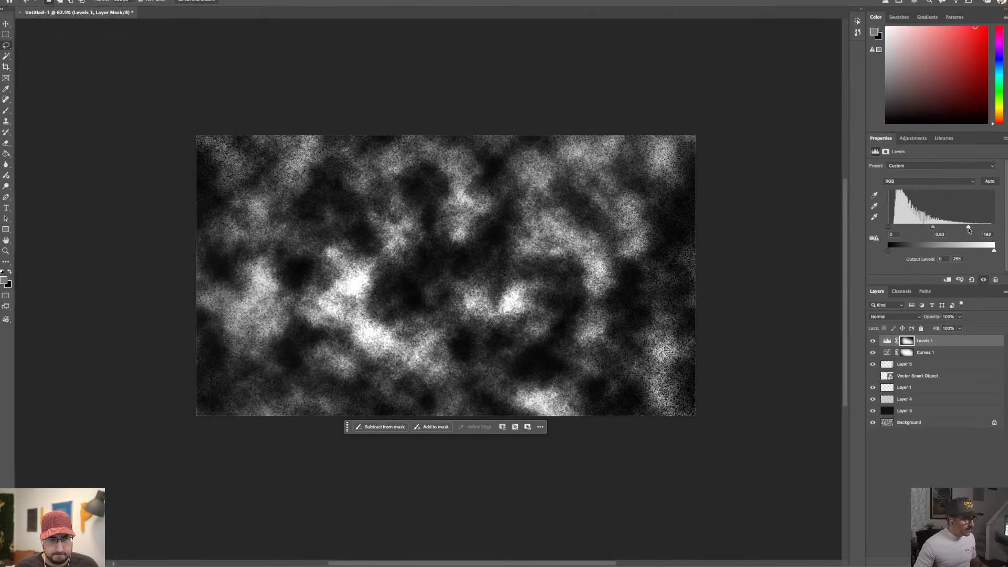
- Add a new layer above the black shading layer in Overlay mode, filled with its neutral gray
click(933, 363)
key(super+shift+n)
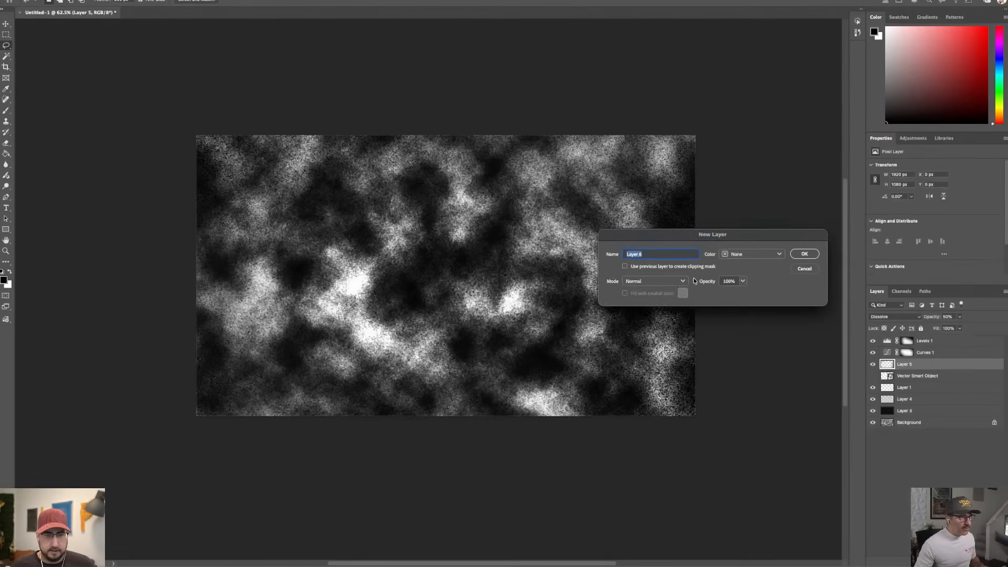
click(672, 282)
click(654, 121)
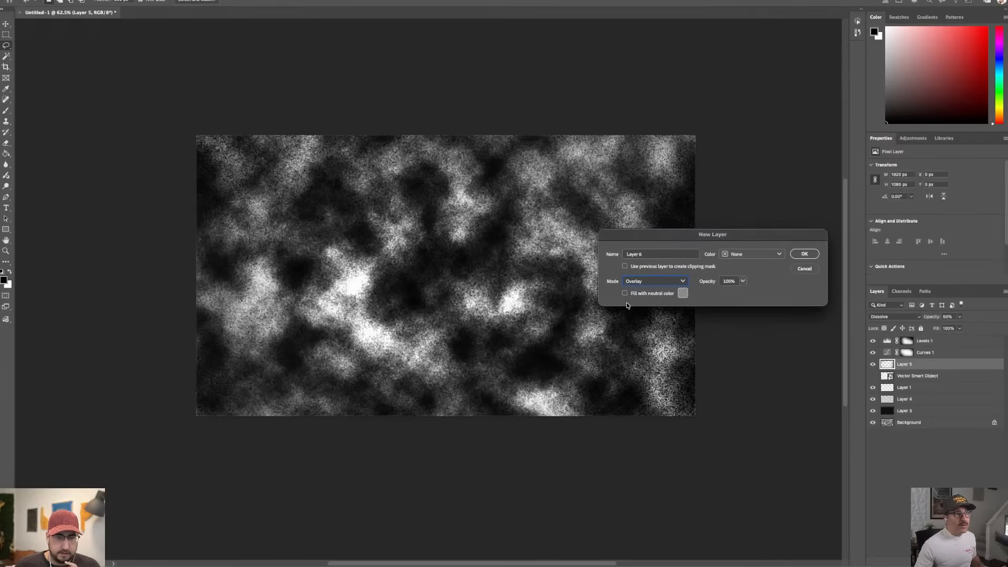
click(625, 293)
click(805, 253)
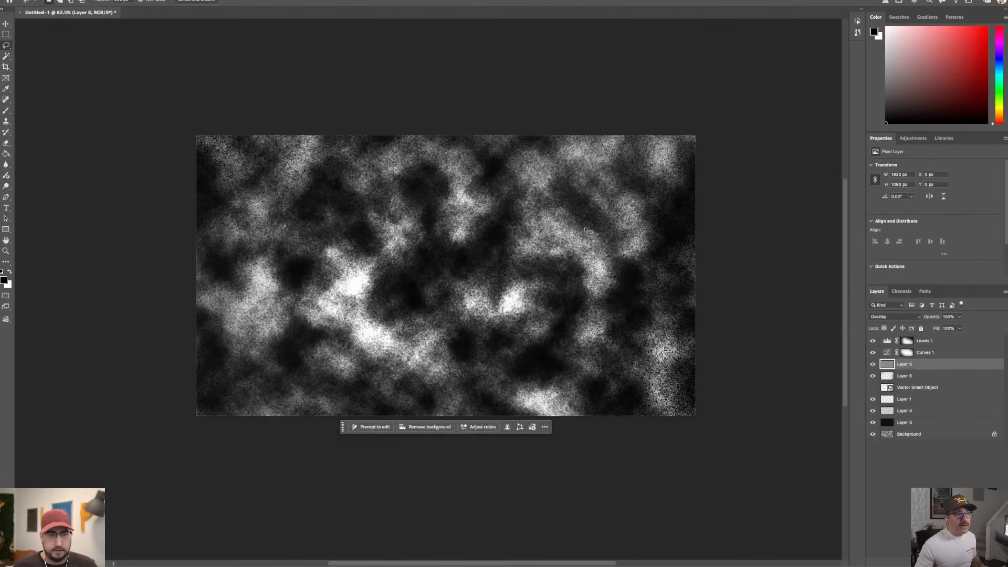
- Add Gaussian, monochromatic noise of about 33% to the gray Overlay layer
click(218, 1)
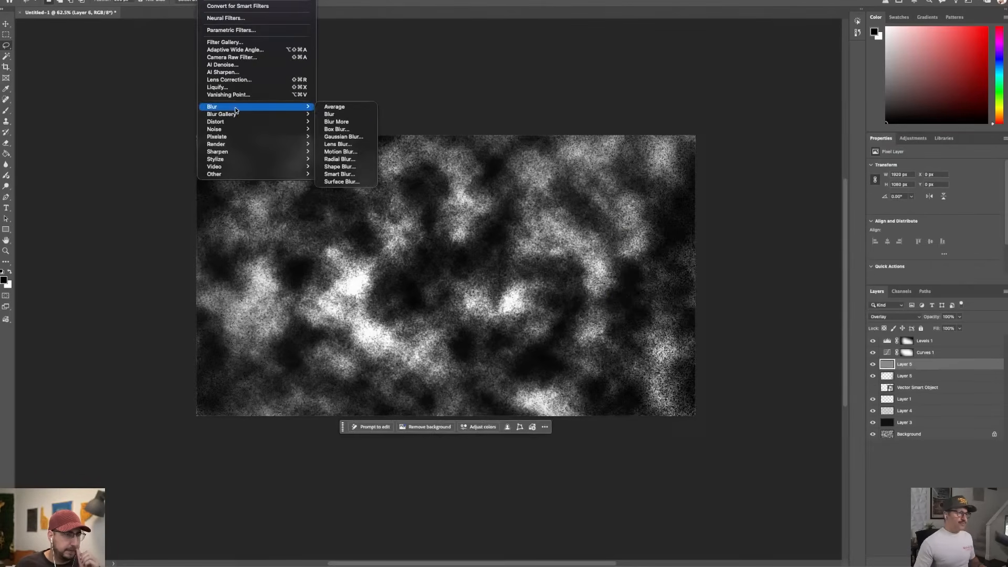
mouse_move(252, 136)
click(329, 130)
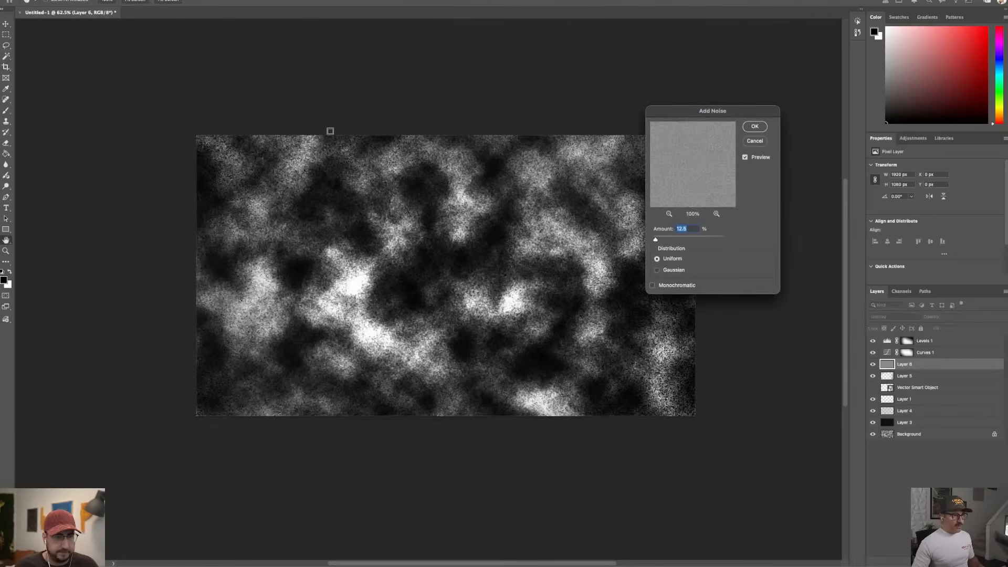
click(675, 270)
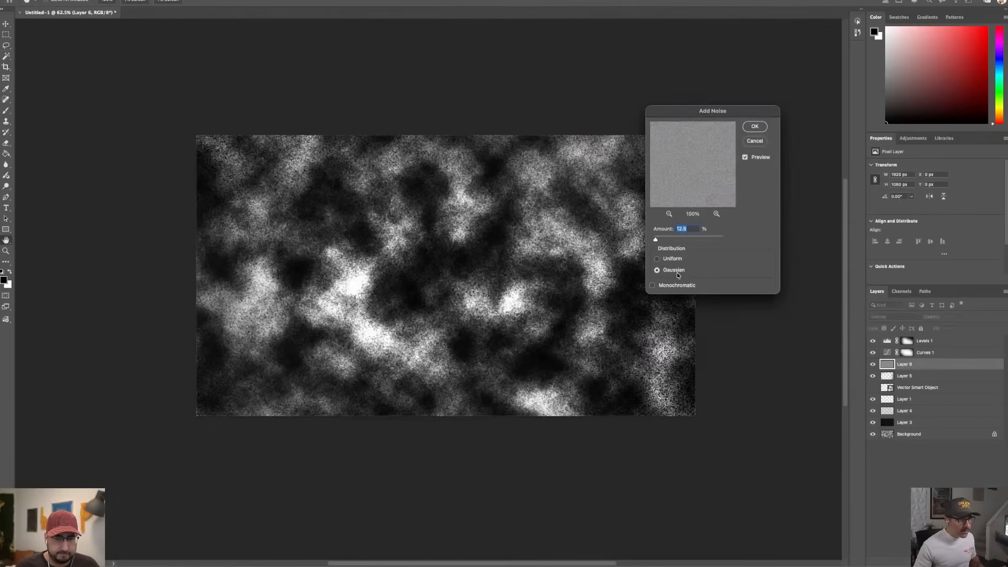
click(675, 285)
click(685, 229)
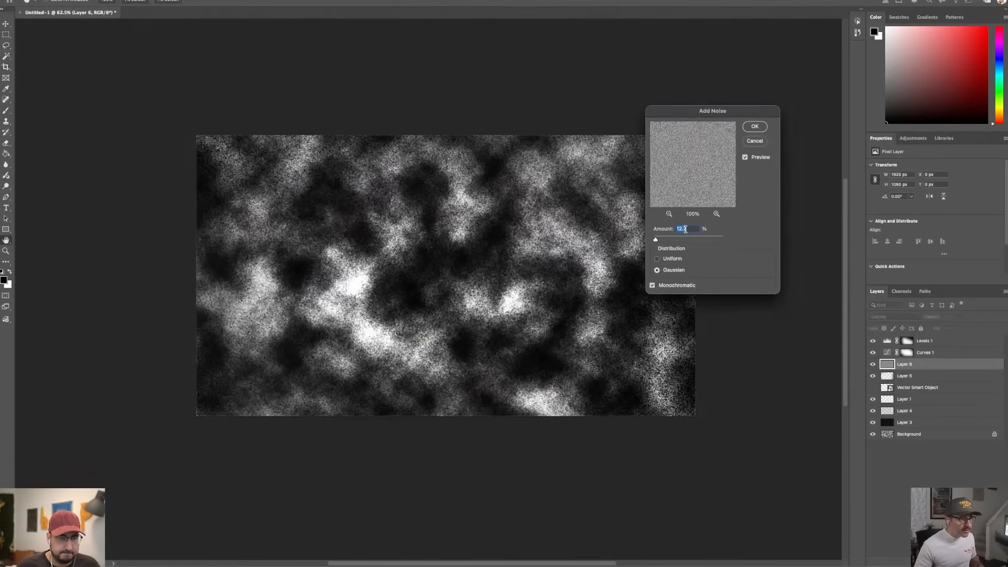
mouse_move(656, 239)
mouse_down()
mouse_move(687, 239)
mouse_move(666, 239)
mouse_up()
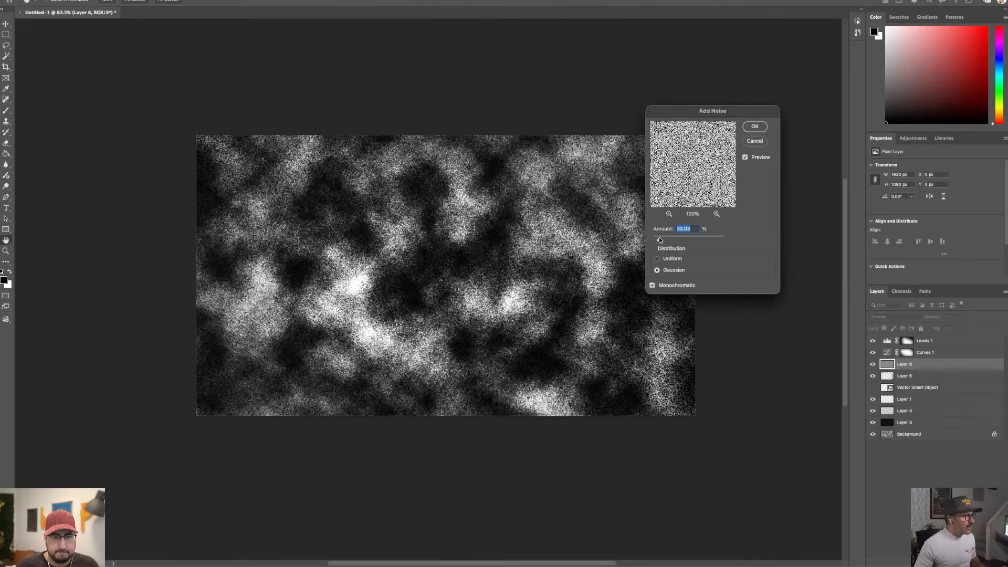
click(755, 127)
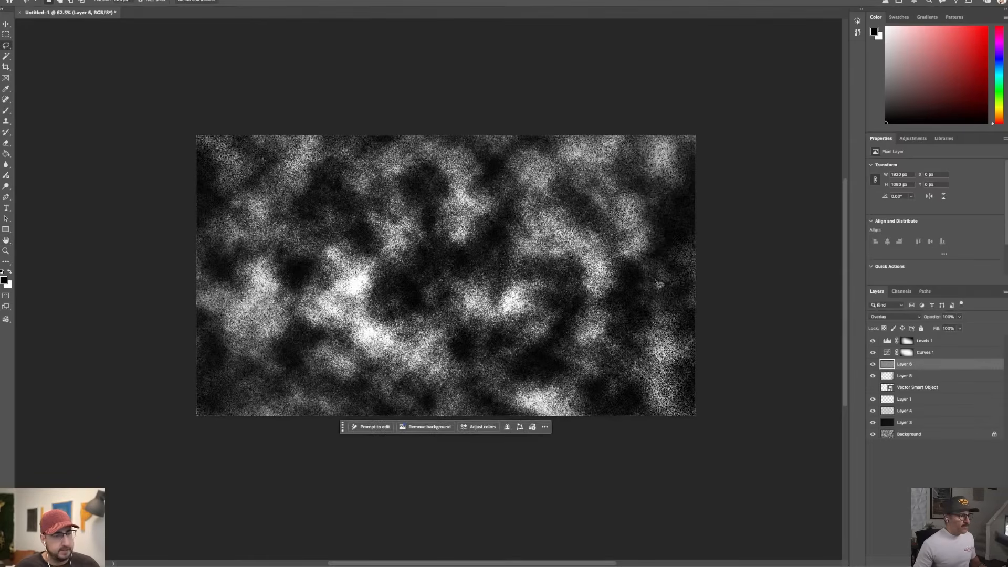
- Show the MIDNIGHT MENU lettering layer and give it a gray Color Overlay effect
click(873, 387)
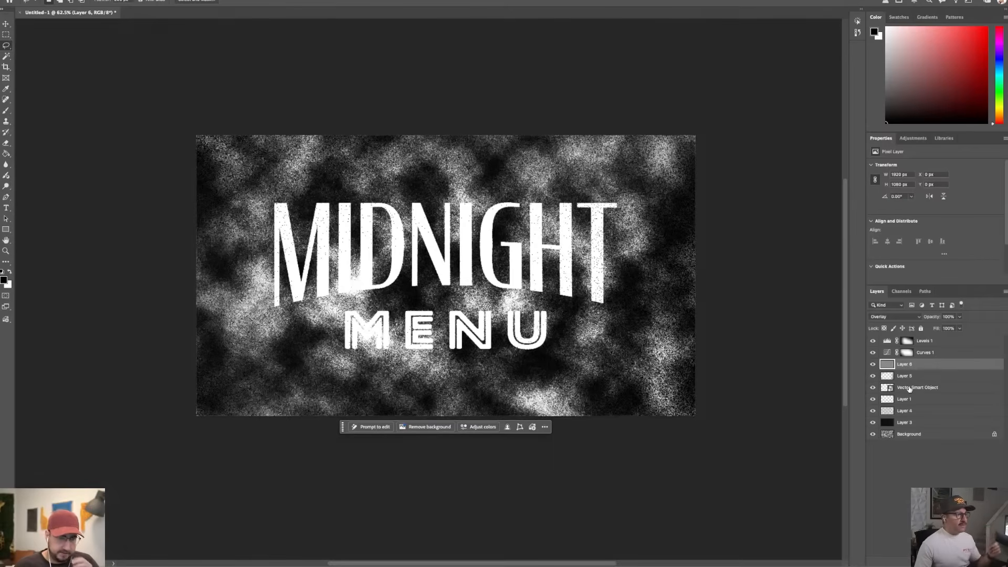
right_click(950, 388)
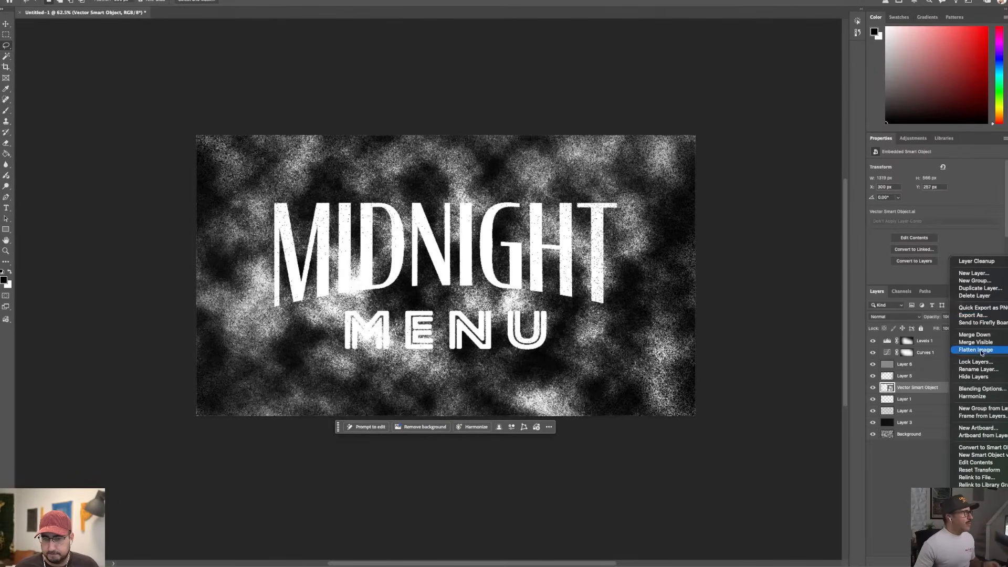
click(747, 251)
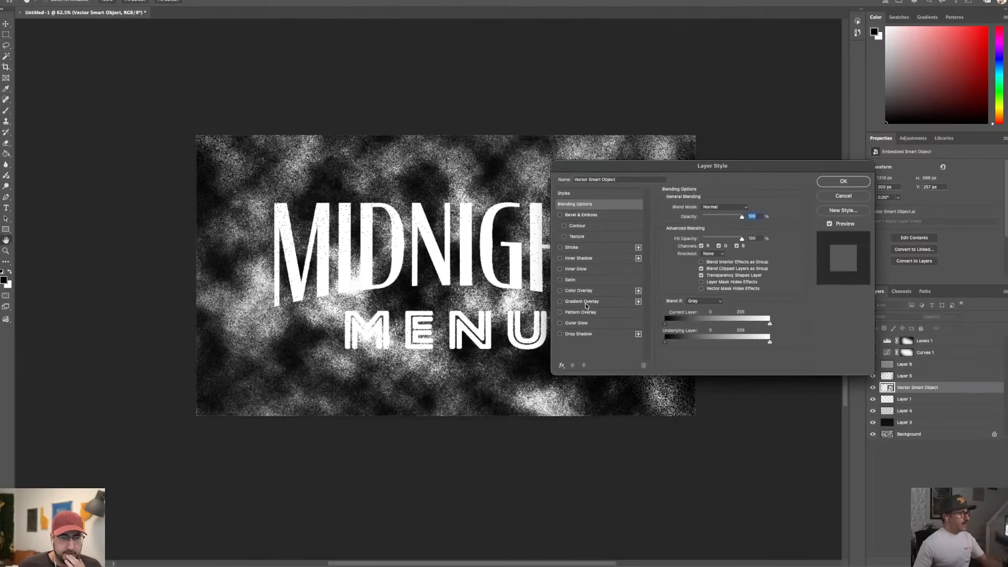
click(574, 291)
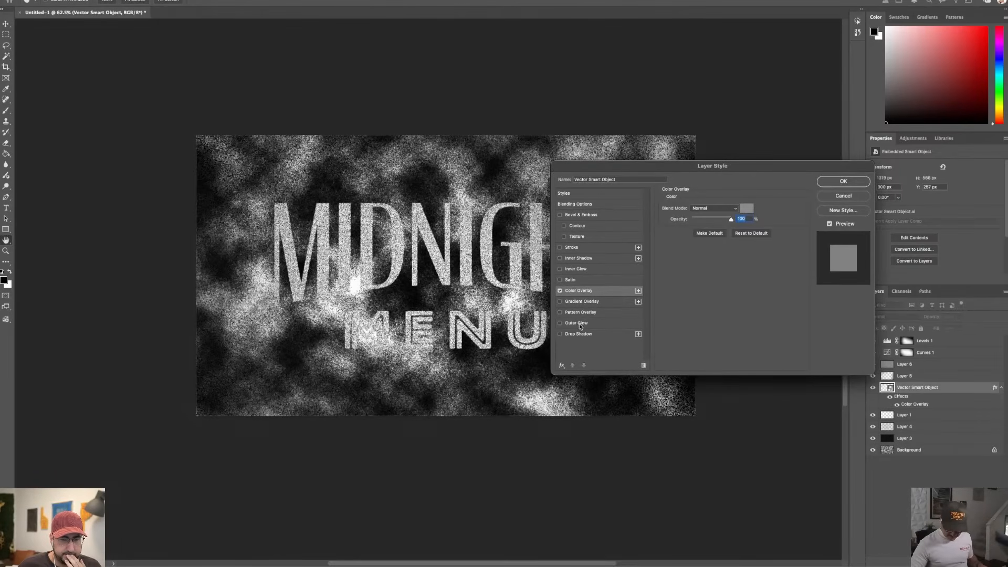
- Add a white Inner Glow to the lettering in Normal mode with 77% opacity, 11% noise and a size of about 24 px
click(577, 269)
click(714, 207)
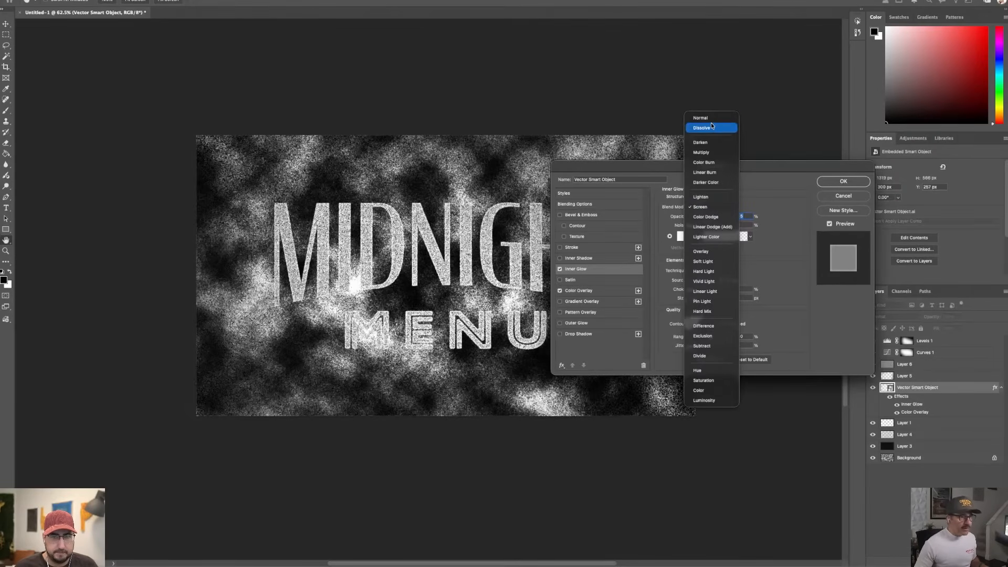
click(703, 118)
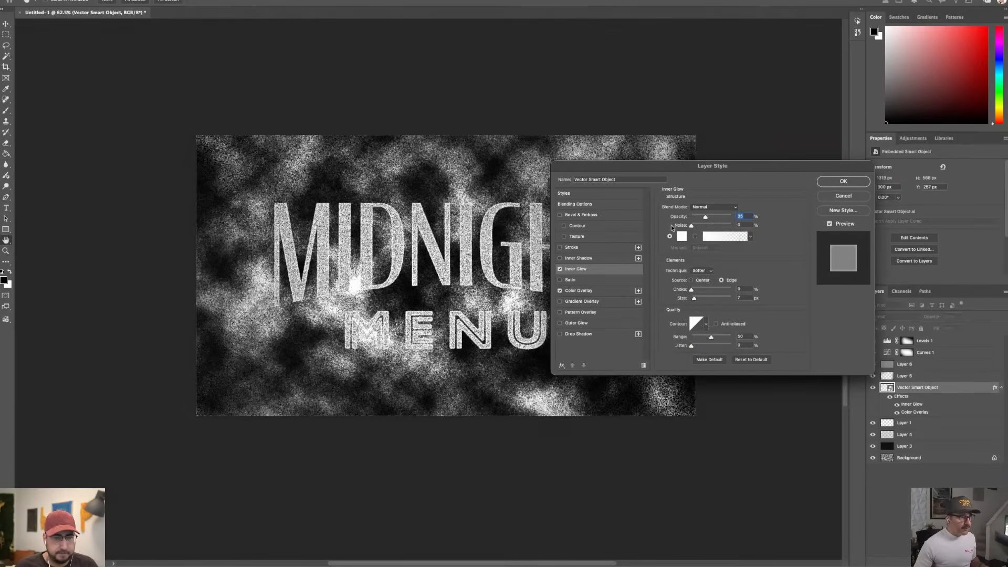
mouse_move(720, 218)
mouse_down()
mouse_move(745, 218)
mouse_move(723, 218)
mouse_up()
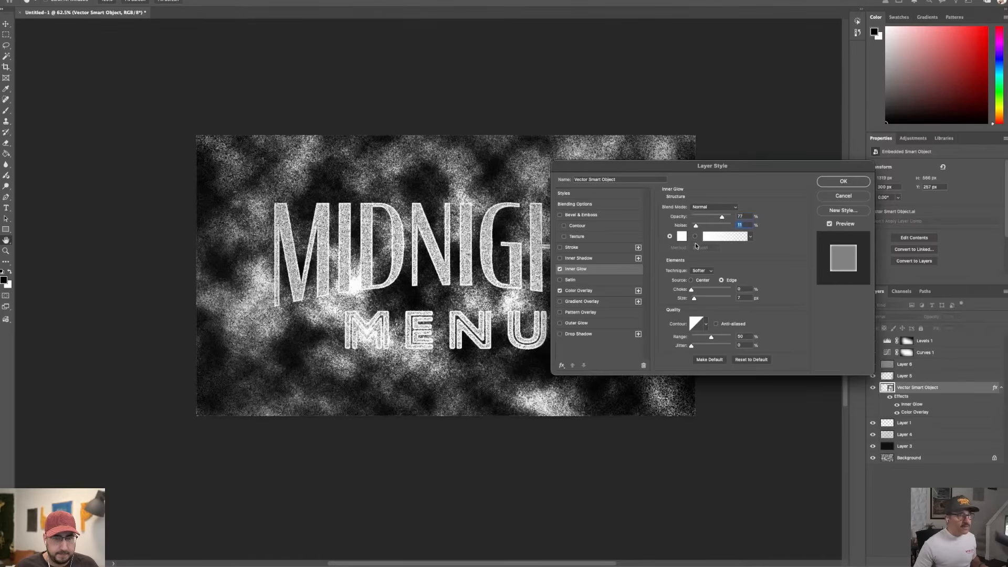
drag(695, 297, 698, 300)
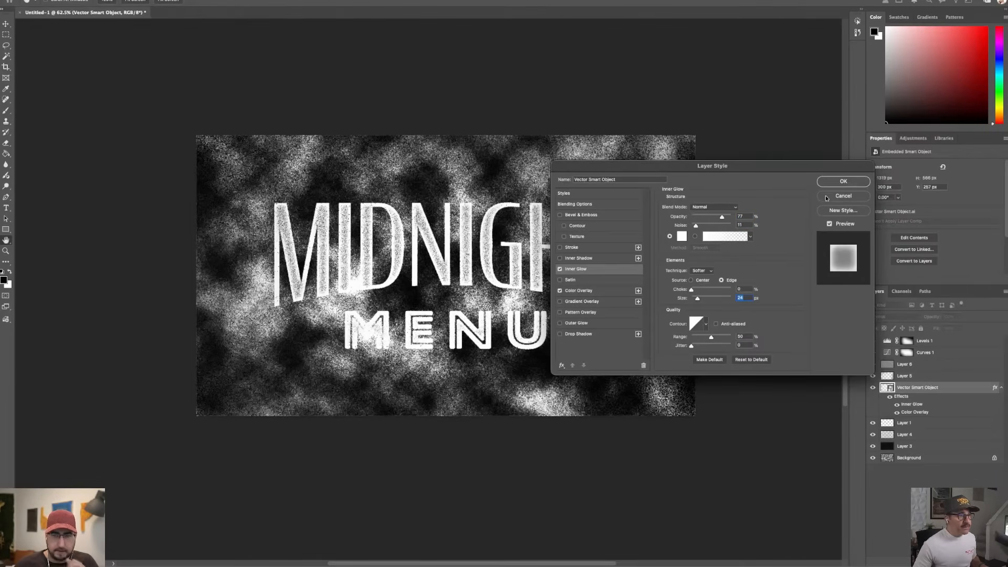
click(835, 180)
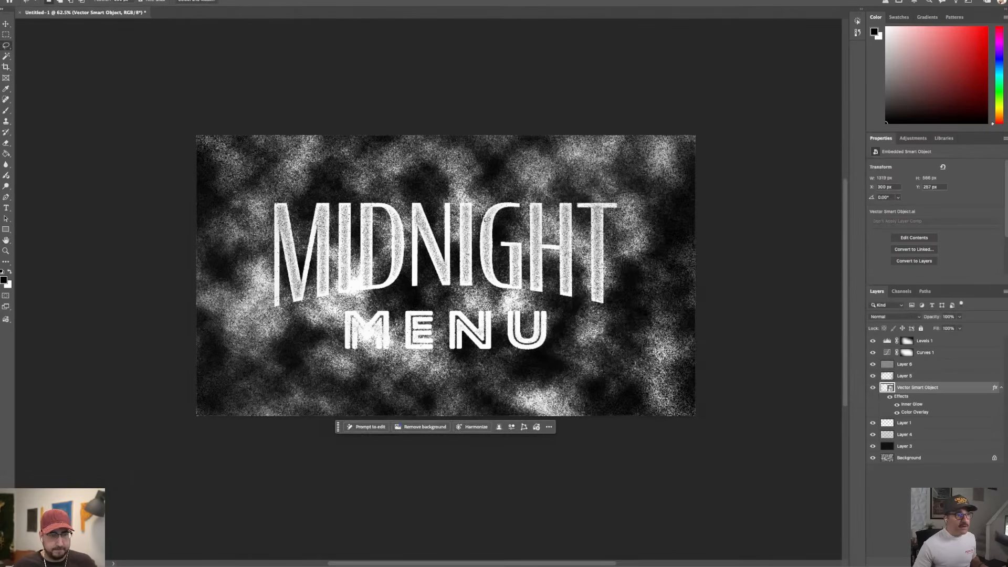
- Load the lettering's outline as a selection and add a new empty layer directly beneath the lettering
ctrl+click(887, 388)
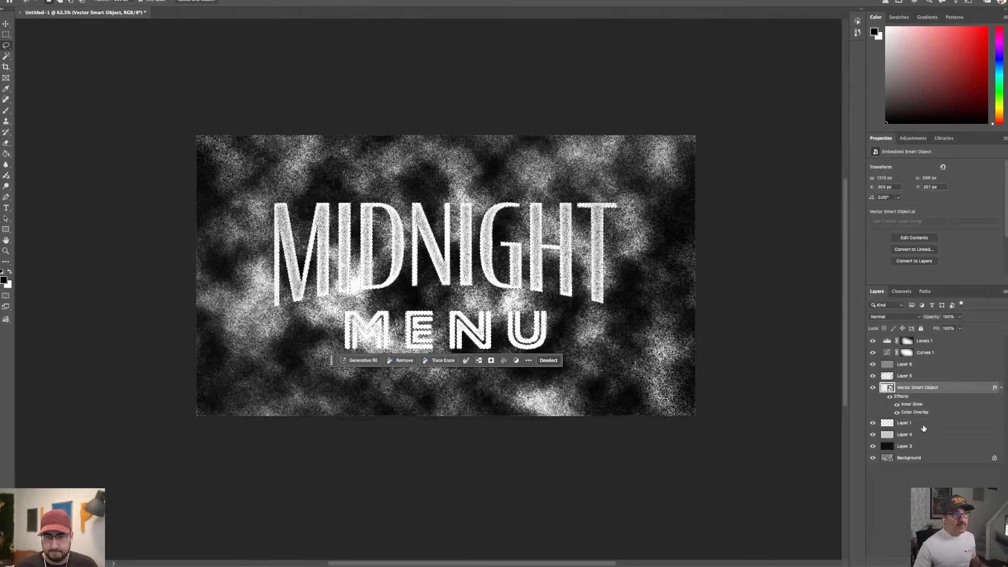
click(925, 423)
key(ctrl+shift+n)
key(Return)
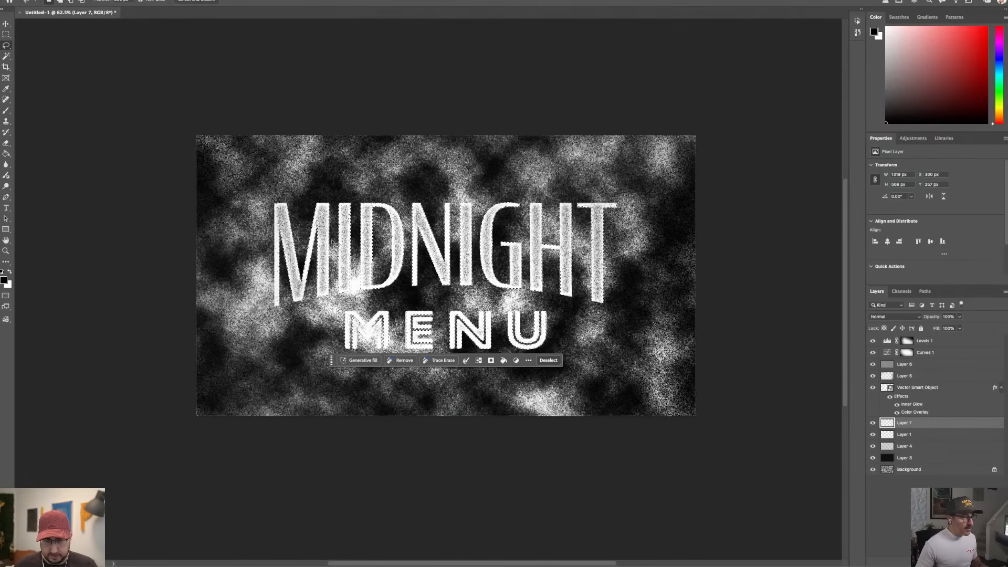
key(i)
key(shift+BackSpace)
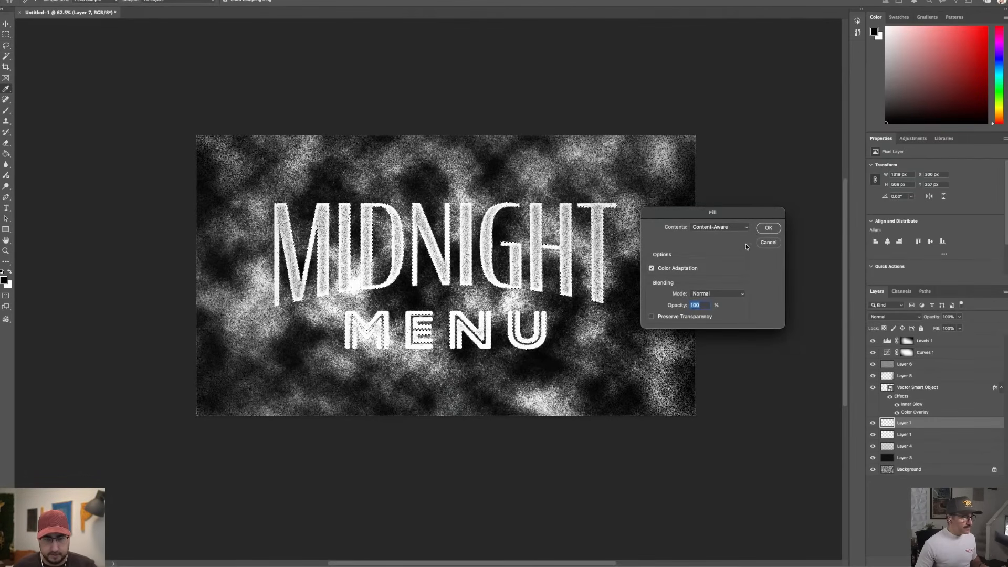
click(767, 243)
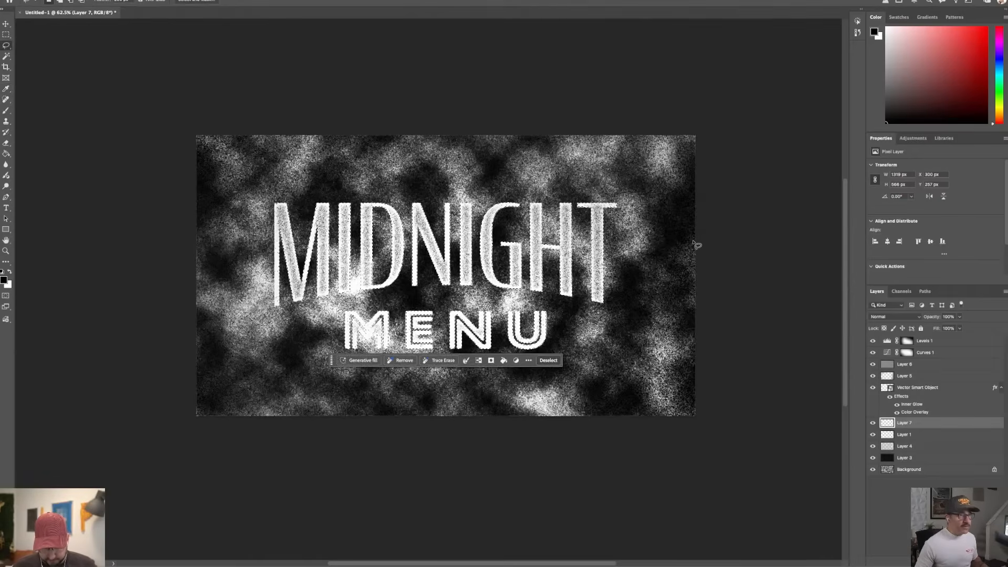
- Fill the lettering selection with black and extrude it 25 px diagonally down and right with nudged copies, then deselect
key(alt+BackSpace)
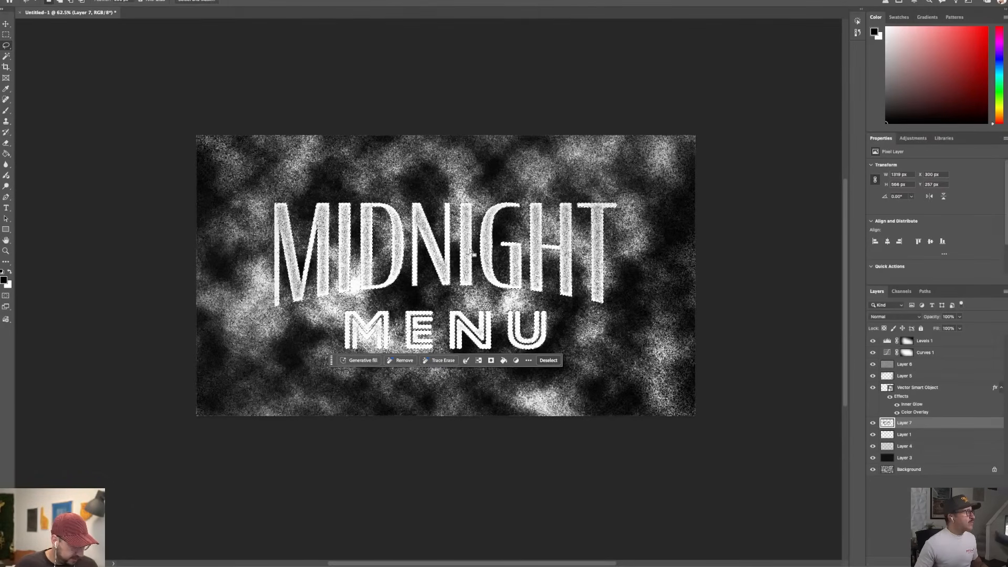
key(Right)
key(Right)
key(Right)
key(Right)
key(Down)
key(Down)
key(Down)
key(Down)
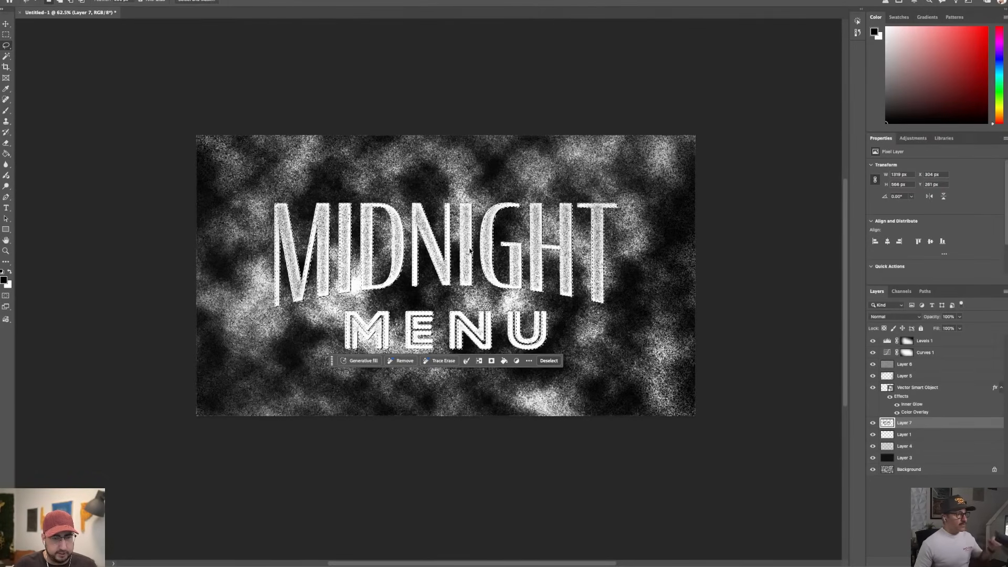
key(Right)
key(Right)
key(Down)
key(Down)
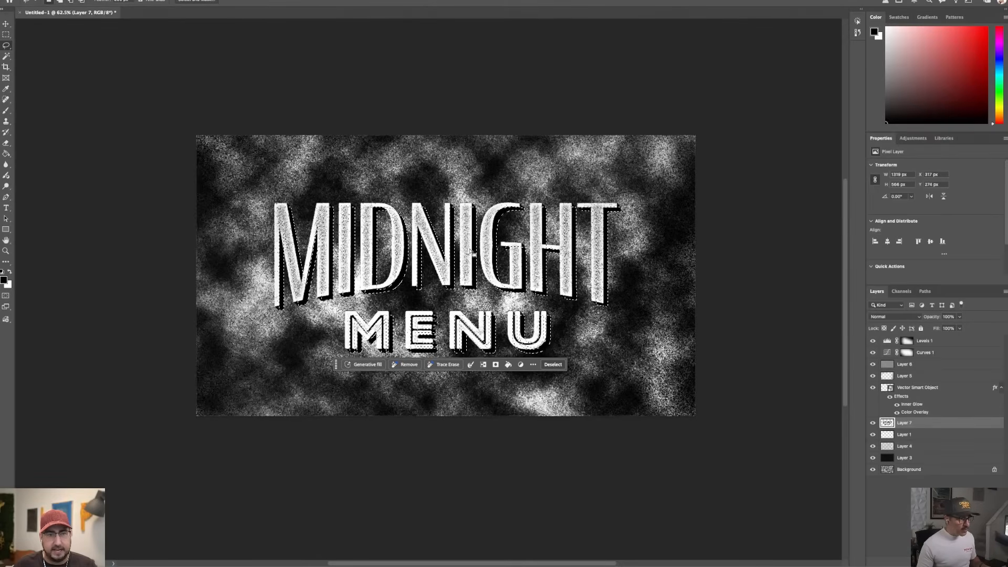
key(Right)
key(Down)
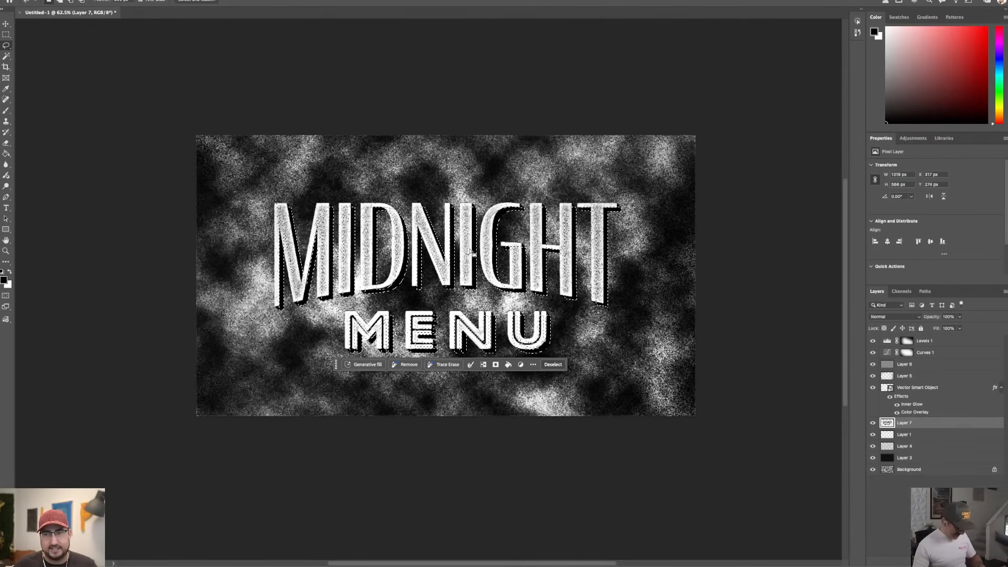
key(Right)
key(Right)
key(Right)
key(Right)
key(Right)
key(Down)
key(Down)
key(Down)
key(Down)
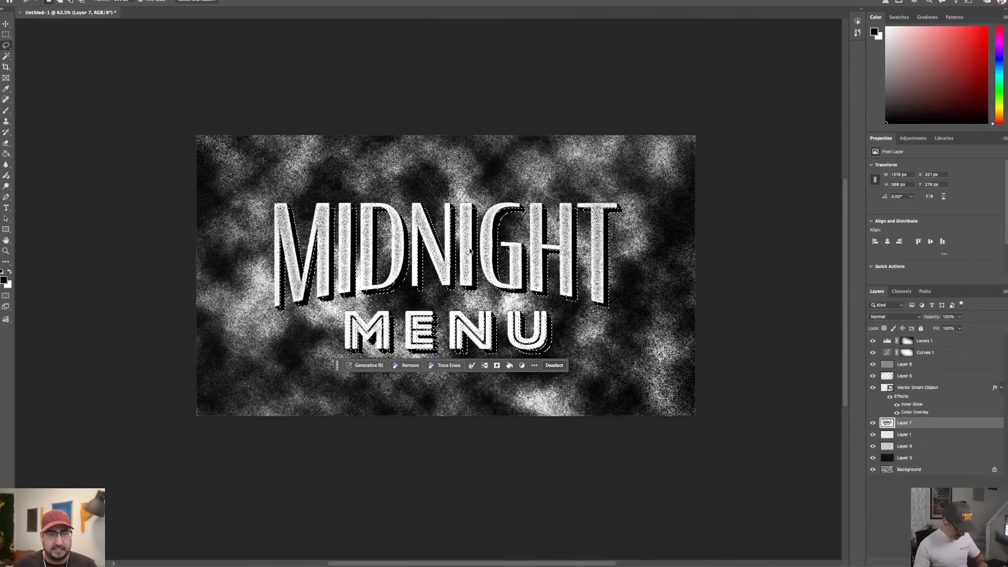
key(Right)
key(Right)
key(Down)
key(Down)
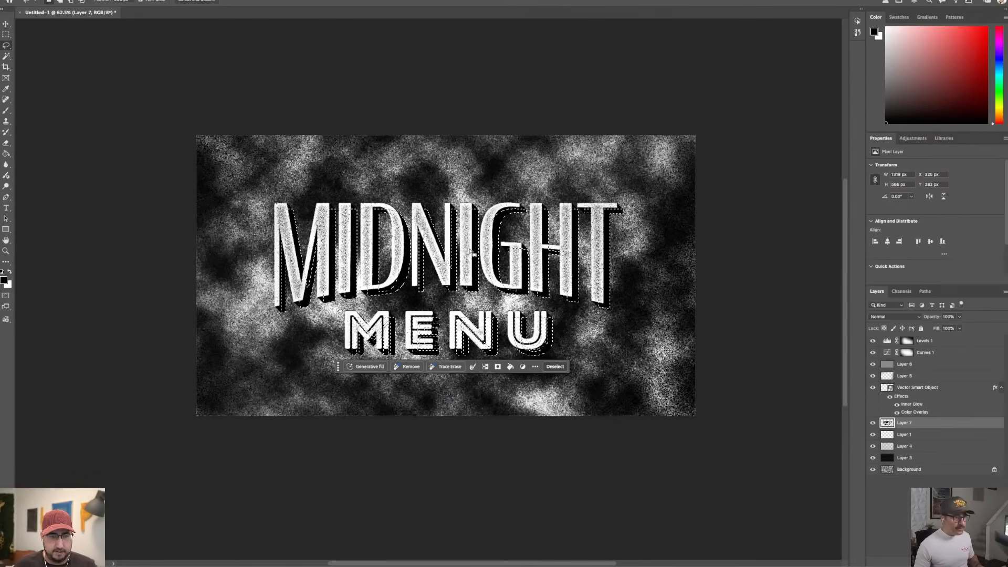
key(ctrl+d)
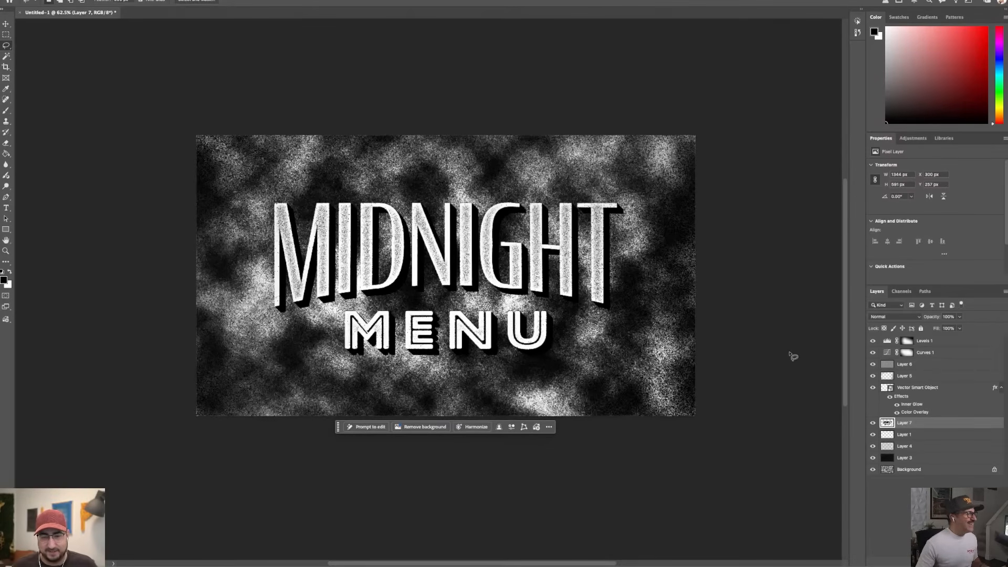
- Load the black block shadow's outline as a selection and fill it with black on a new layer directly beneath that shadow
ctrl+click(888, 422)
click(940, 438)
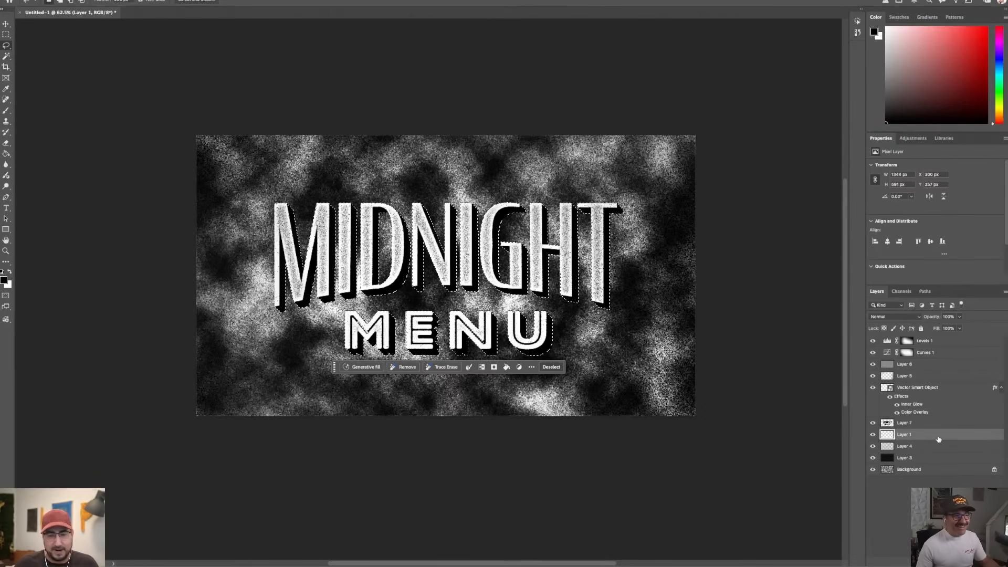
key(ctrl+shift+n)
key(Return)
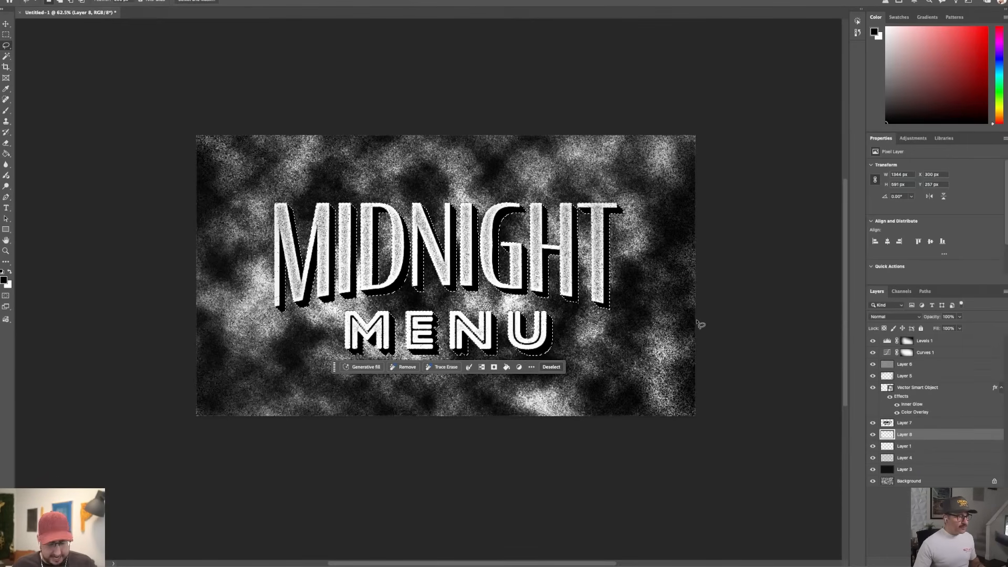
key(alt+BackSpace)
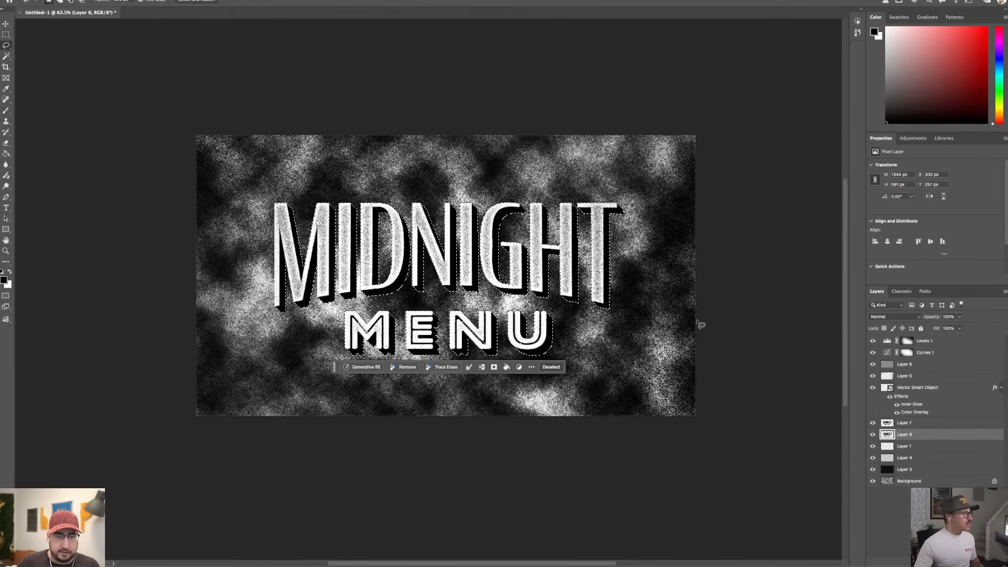
- Extrude the lower black shadow layer diagonally down and left with nudged copies, just over 100 px left and 50 px down, then deselect
key(super+Left)
key(super+Left)
key(super+Left)
key(super+Left)
key(super+Left)
key(super+Left)
key(super+Left)
key(super+Left)
key(super+Down)
key(super+Down)
key(super+Down)
key(super+Down)
key(super+Left)
key(super+Left)
key(super+Left)
key(super+Left)
key(super+Left)
key(super+Left)
key(super+Left)
key(super+Left)
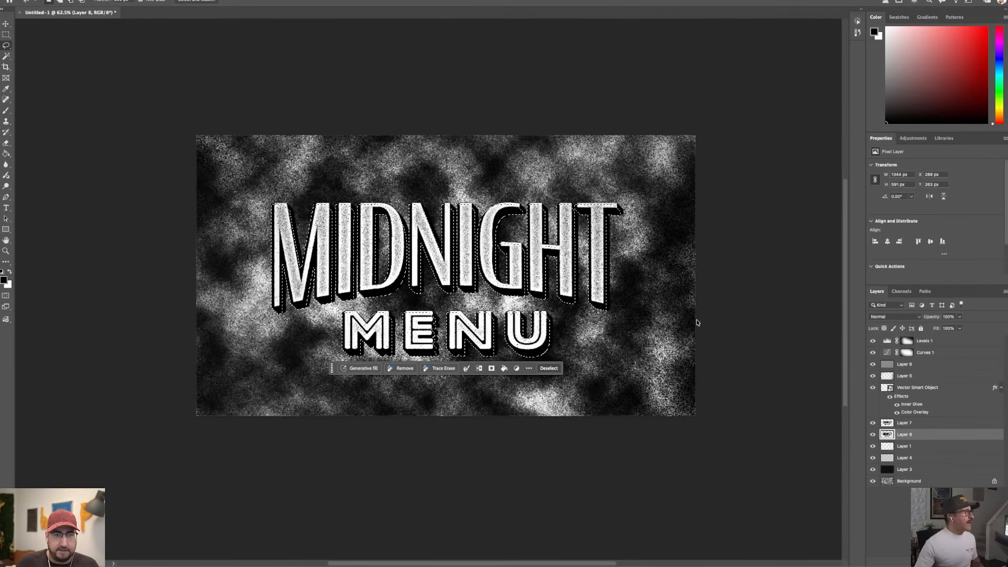
key(super+Down)
key(super+Down)
key(super+Down)
key(super+Down)
key(super+Left)
key(super+Left)
key(super+Left)
key(super+Left)
key(super+Left)
key(super+Left)
key(super+Left)
key(super+Left)
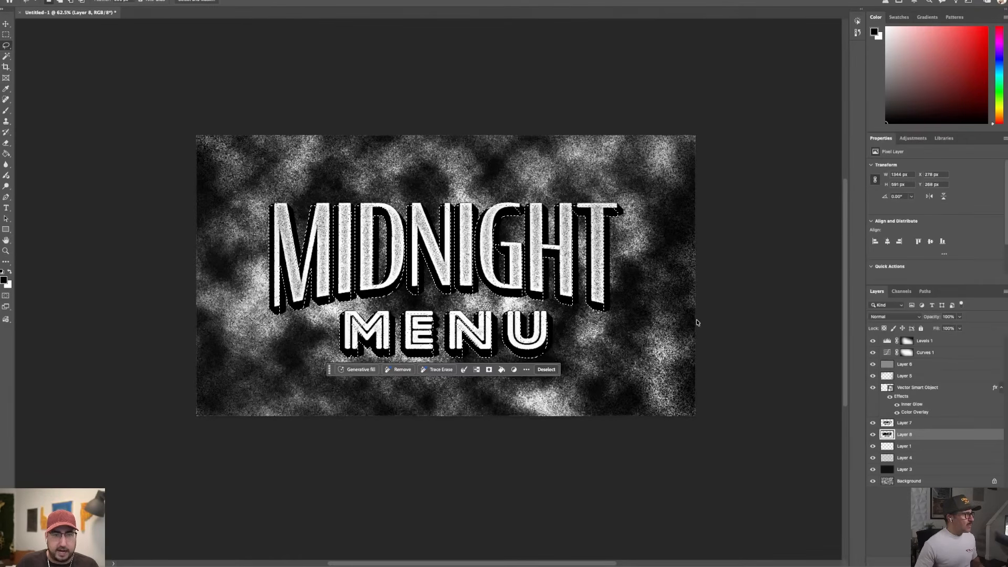
key(super+Down)
key(super+Down)
key(super+Down)
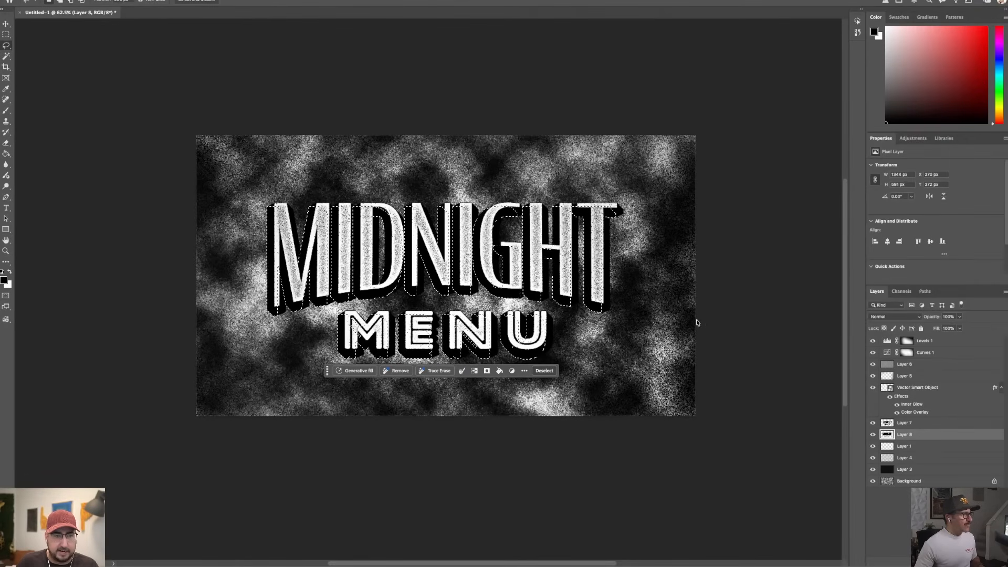
key(super+Left)
key(super+Left)
key(super+Left)
key(super+Left)
key(super+Left)
key(super+Left)
key(super+Left)
key(super+Left)
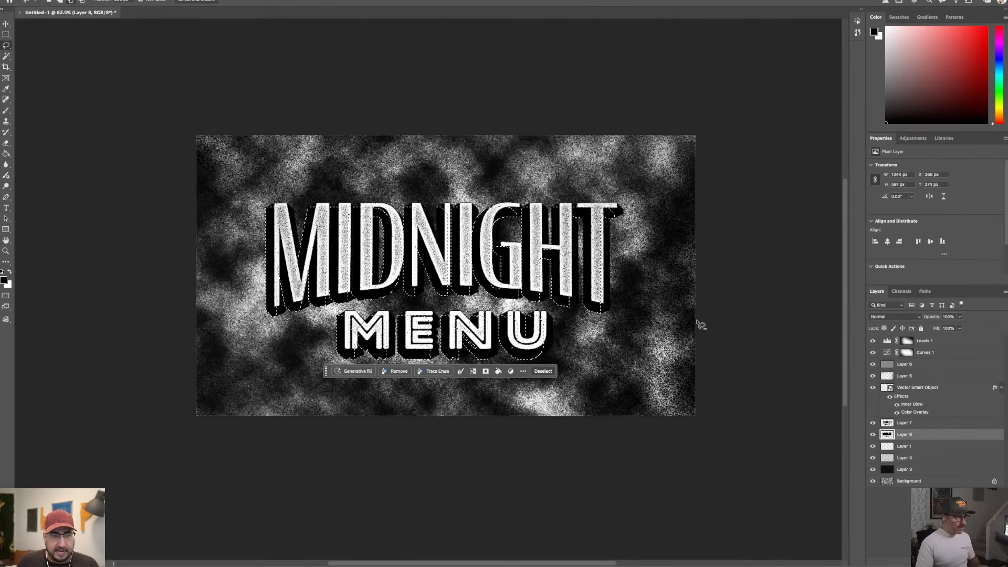
key(super+Down)
key(super+Down)
key(super+Down)
key(super+Down)
key(super+Left)
key(super+Left)
key(super+Left)
key(super+Left)
key(super+Down)
key(super+Down)
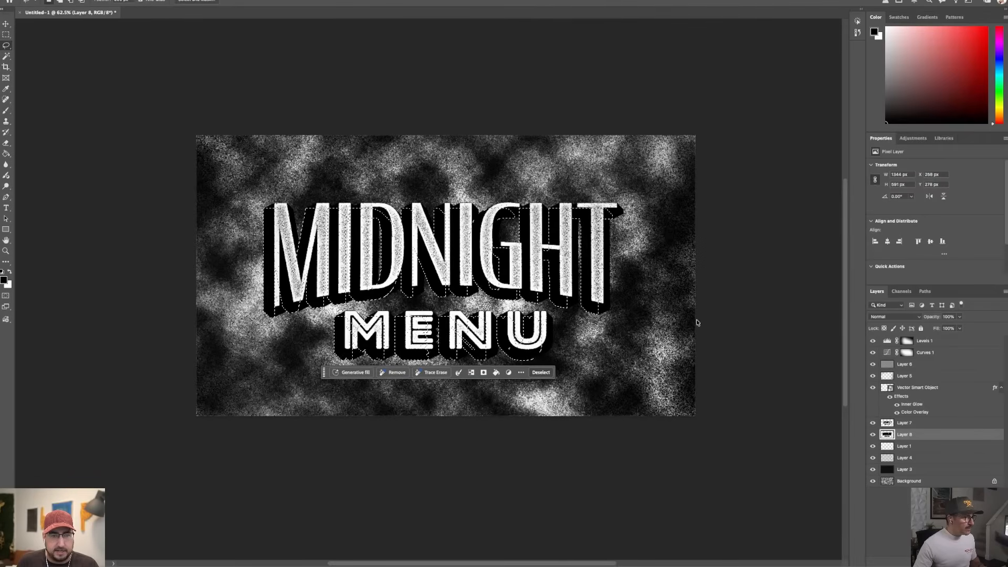
key(super+Left)
key(super+Left)
key(super+Left)
key(super+Left)
key(super+Left)
key(super+Left)
key(super+Left)
key(super+Left)
key(super+Left)
key(super+Left)
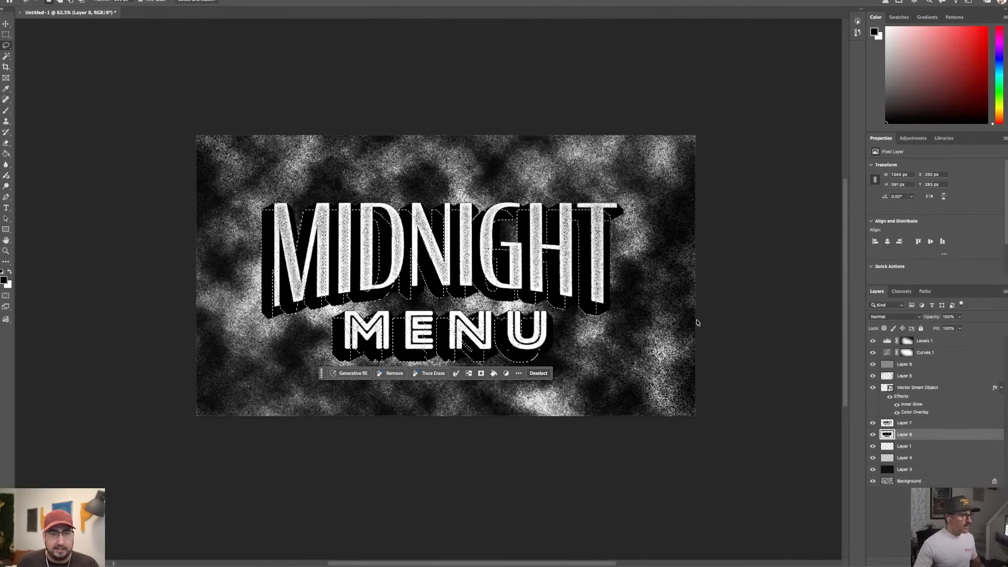
key(super+Down)
key(super+Down)
key(super+Down)
key(super+Down)
key(super+Down)
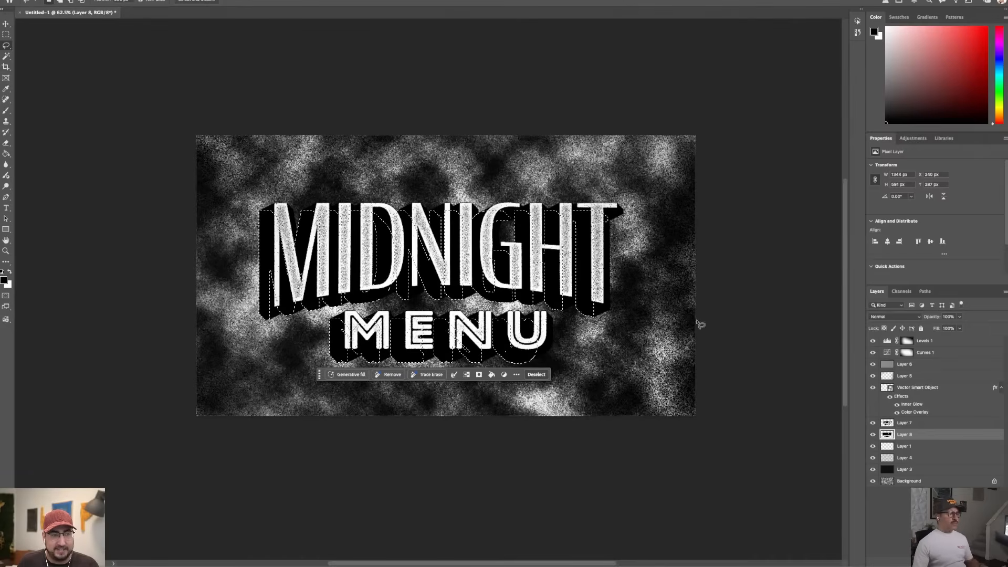
key(super+Left)
key(super+Left)
key(super+Left)
key(super+Left)
key(super+Left)
key(super+Left)
key(super+Left)
key(super+Left)
key(super+Down)
key(super+Down)
key(super+Down)
key(super+Down)
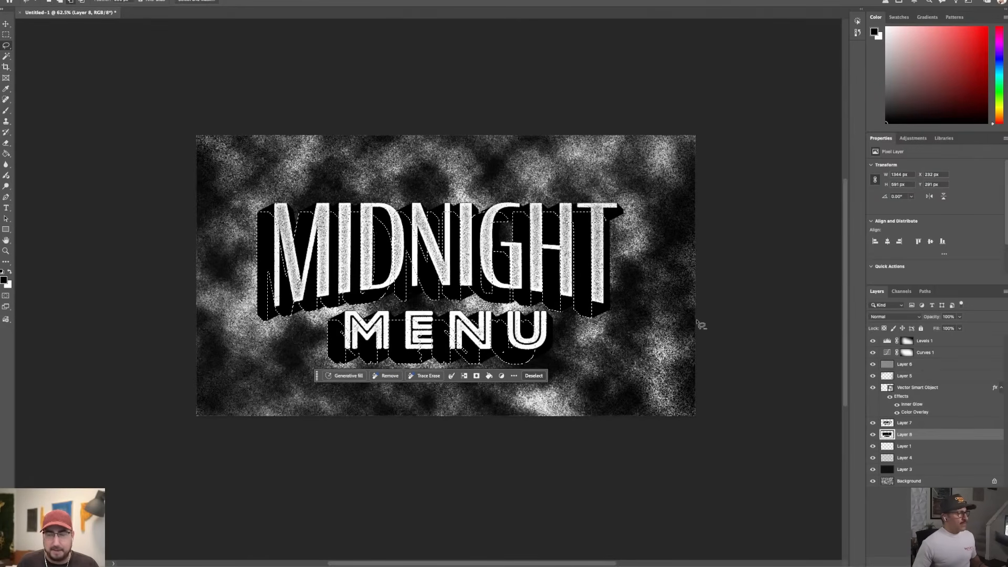
key(super+Left)
key(super+Left)
key(super+Left)
key(super+Left)
key(super+Left)
key(super+Left)
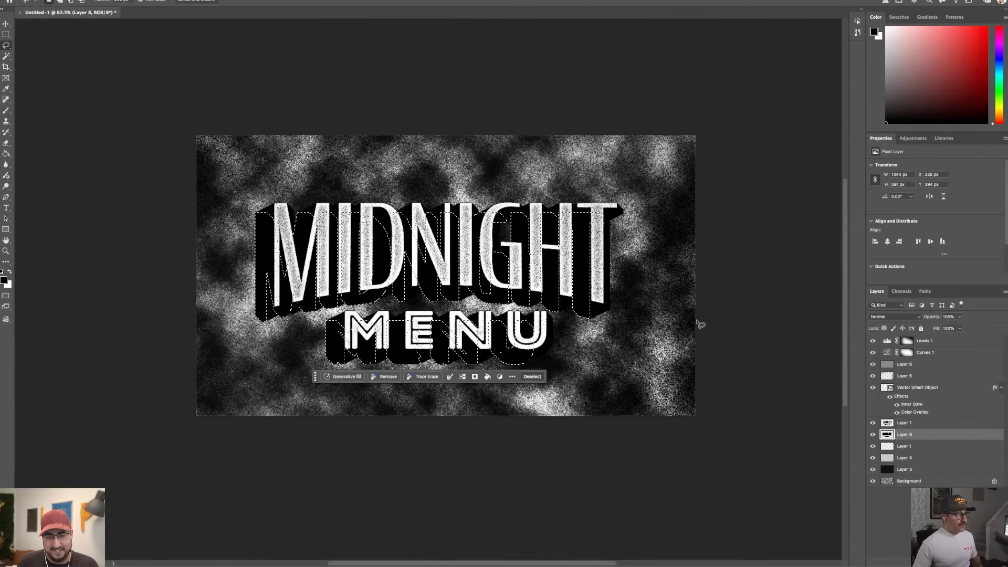
key(super+Down)
key(super+Down)
key(super+Left)
key(super+Left)
key(super+Left)
key(super+Left)
key(super+Left)
key(super+Left)
key(super+Left)
key(super+Left)
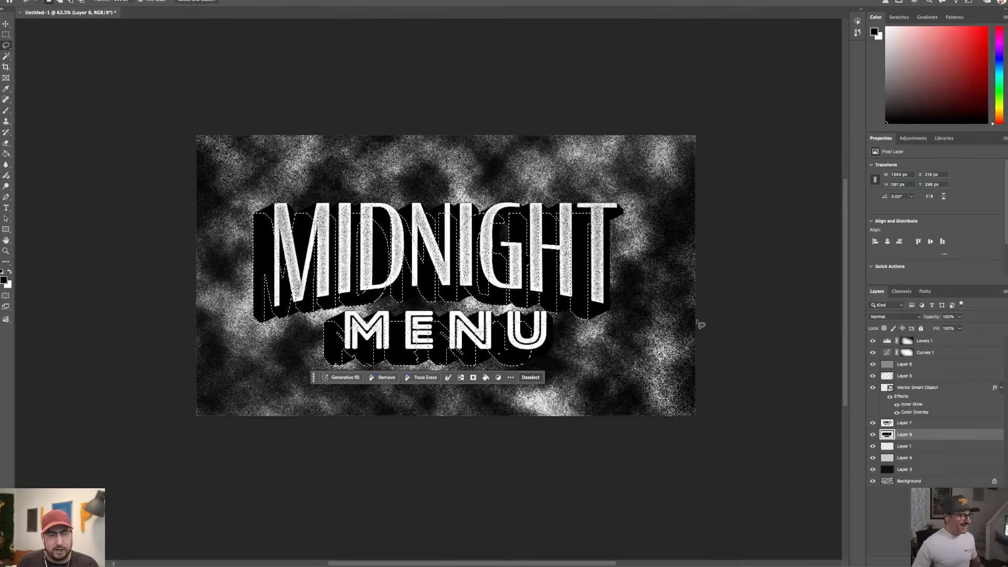
key(super+Down)
key(super+Down)
key(super+Down)
key(super+Down)
key(super+Left)
key(super+Left)
key(super+Left)
key(super+Left)
key(super+Left)
key(super+Left)
key(super+Left)
key(super+Left)
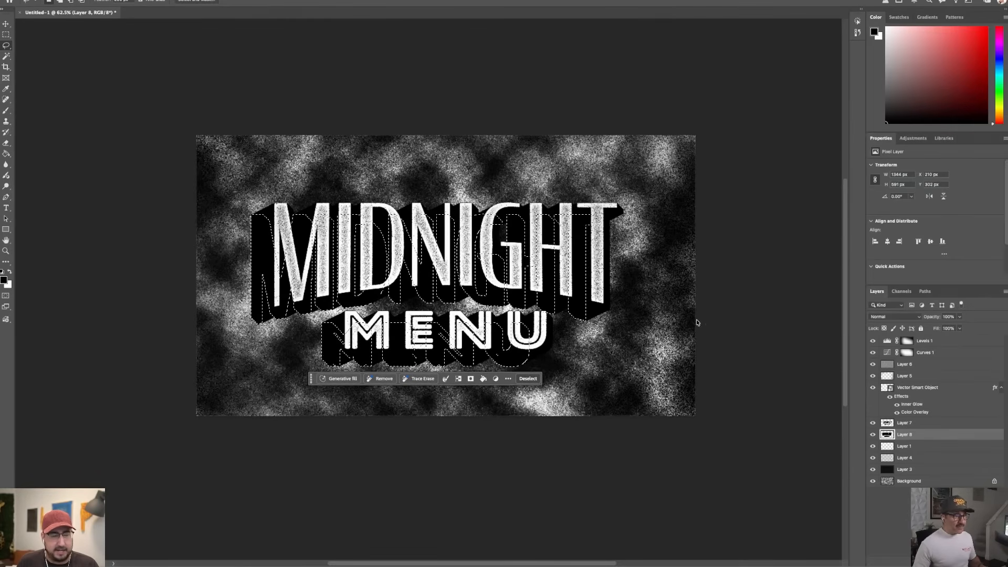
key(super+Down)
key(super+Down)
key(super+Down)
key(super+Down)
key(super+Down)
key(super+Left)
key(super+Left)
key(super+Left)
key(super+Left)
key(super+Left)
key(super+Left)
key(super+Left)
key(super+Left)
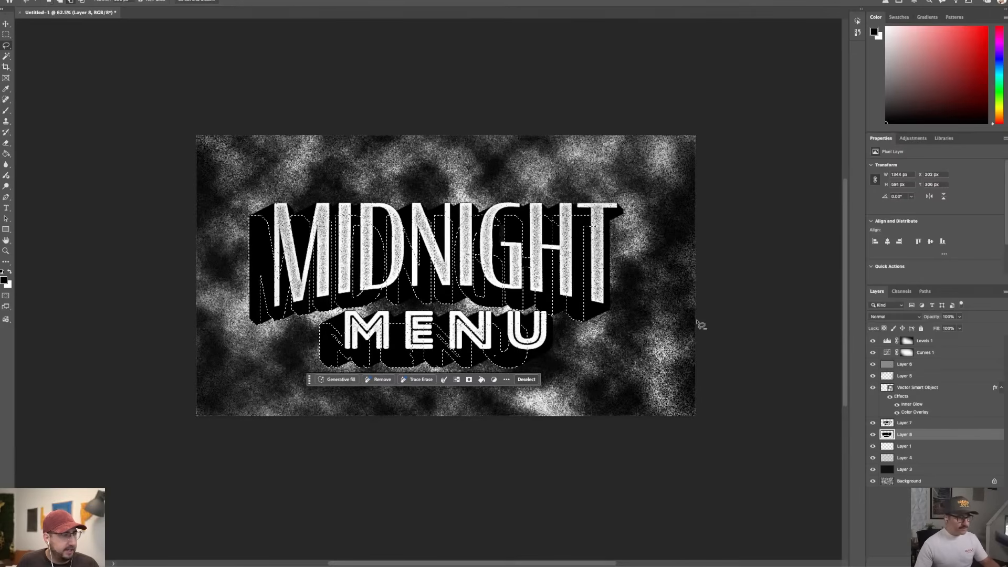
key(super+Down)
key(super+Down)
key(super+Down)
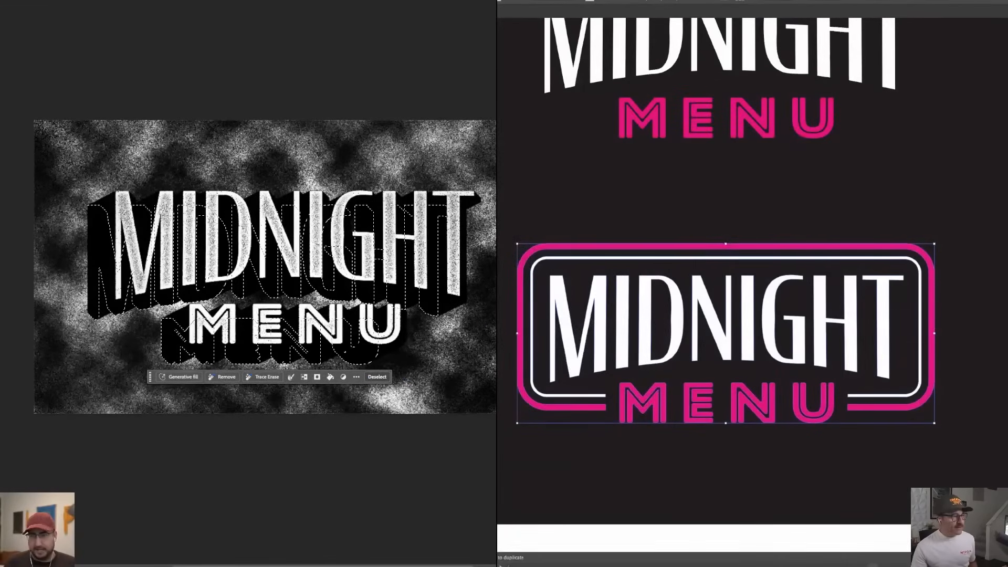
key(super+Left)
key(super+Left)
key(super+Left)
key(super+Left)
key(super+Left)
key(super+Left)
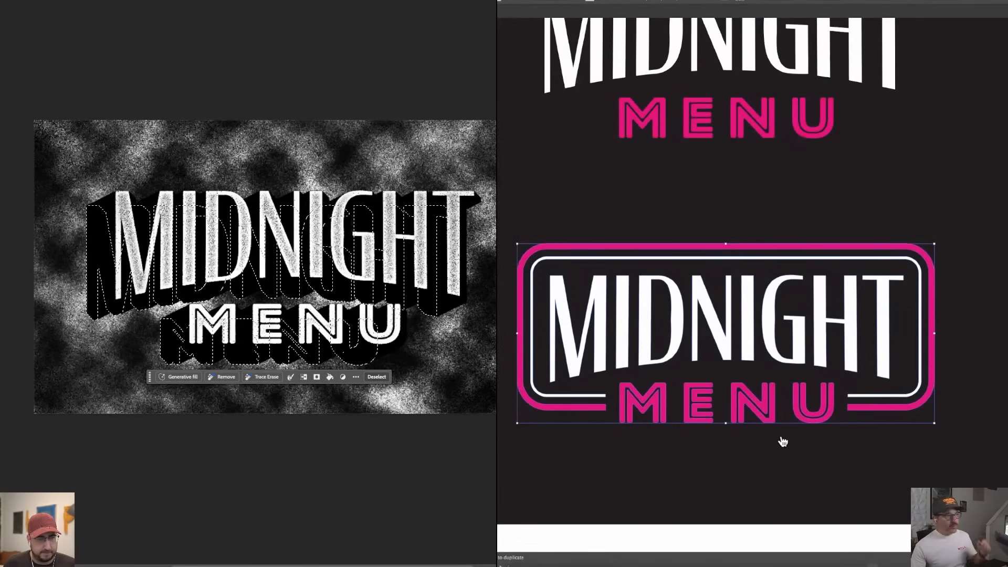
key(super+Down)
key(super+Down)
key(alt+Left)
key(alt+Left)
key(alt+Left)
key(alt+Left)
key(alt+Left)
key(alt+Left)
key(alt+Down)
key(alt+Down)
key(alt+Down)
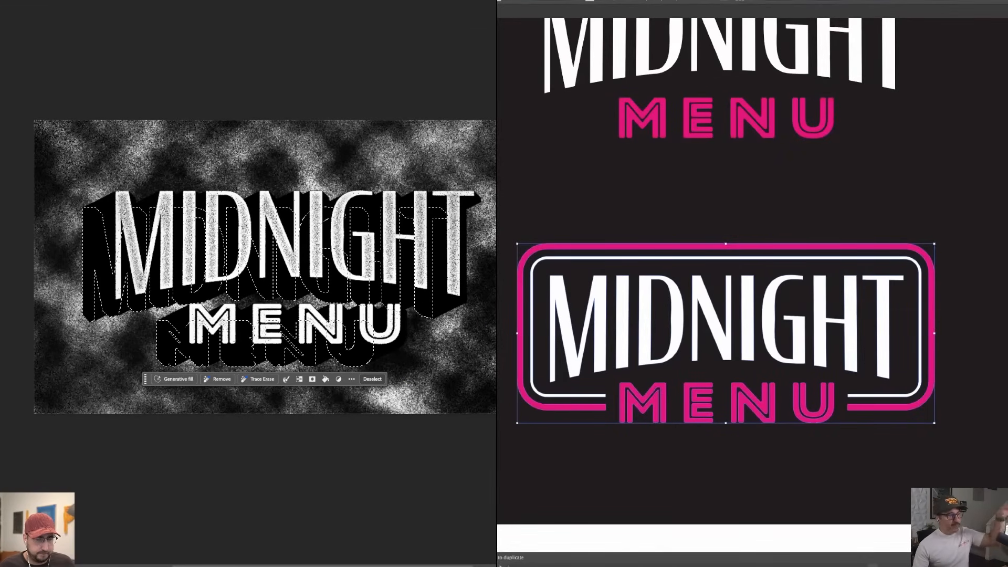
key(ctrl+d)
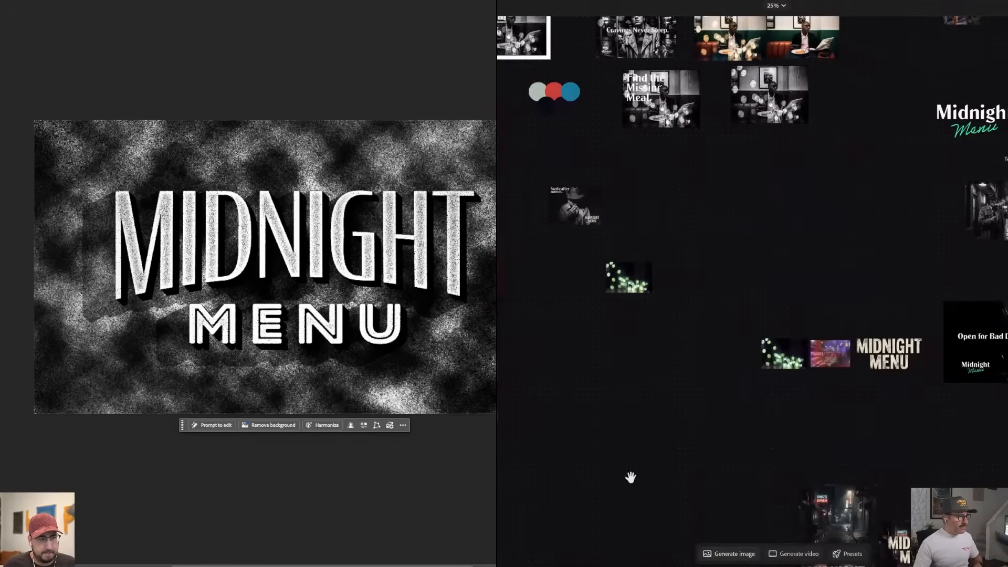
- Switch to the Firefly board and try to place the MIDNIGHT MENU lockup on an empty area
scroll(738, 274, up, 3)
click(783, 295)
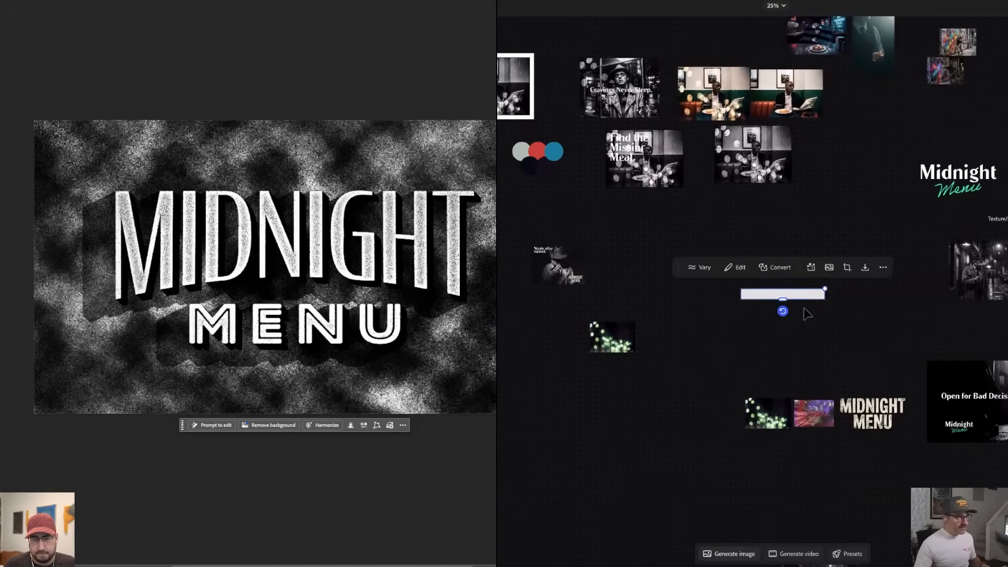
click(844, 328)
- Switch to Photoshop and apply a Motion Blur to the long black shadow layer
click(47, 0)
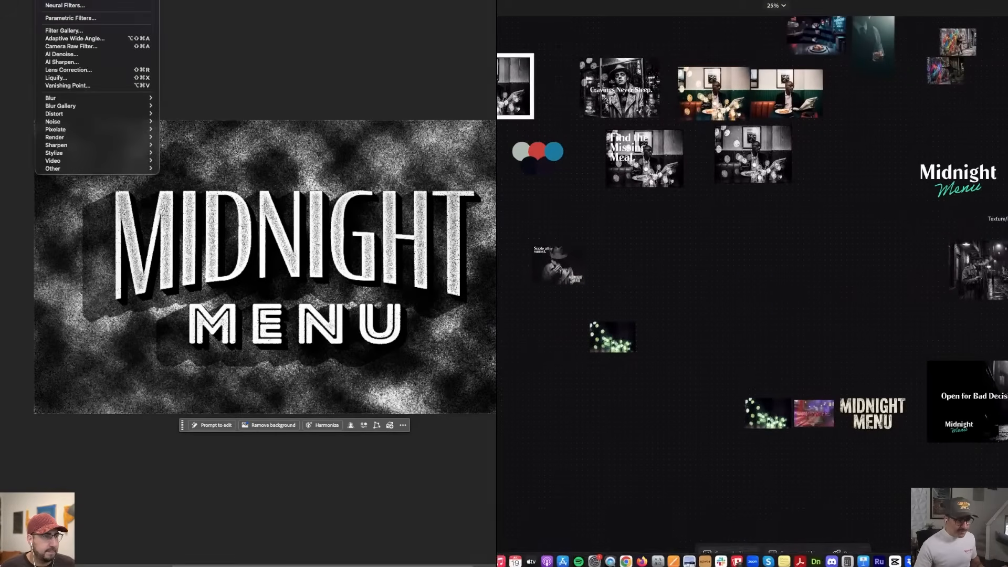
mouse_move(99, 99)
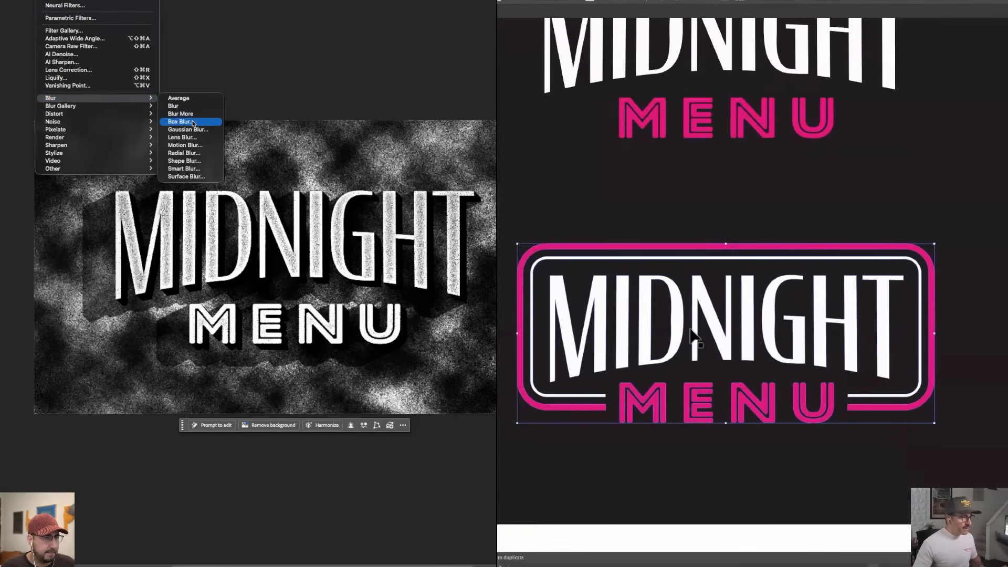
click(190, 146)
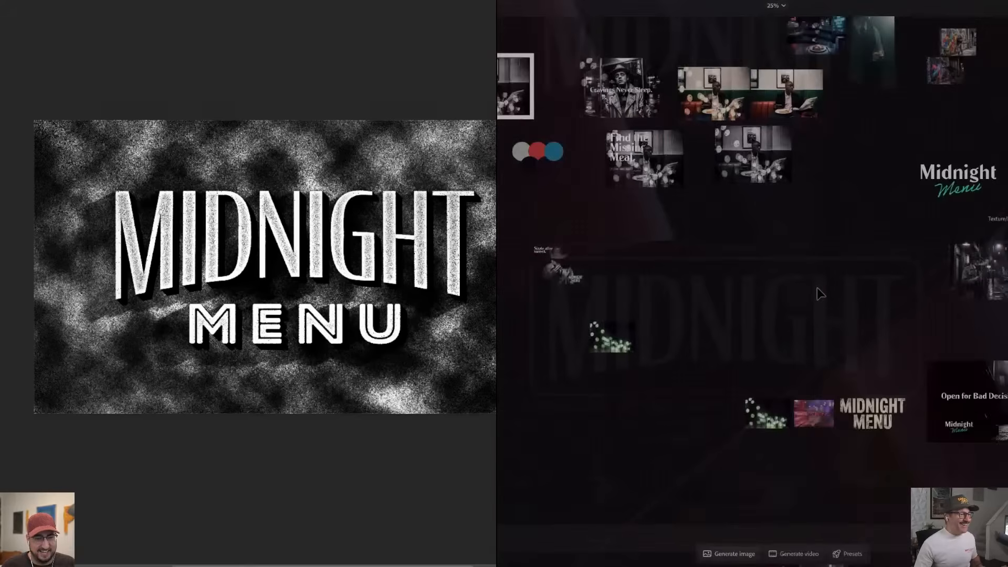
- Switch to Firefly, place the framed MIDNIGHT MENU logo on the board and start image generation with the neon sign prompt
click(814, 291)
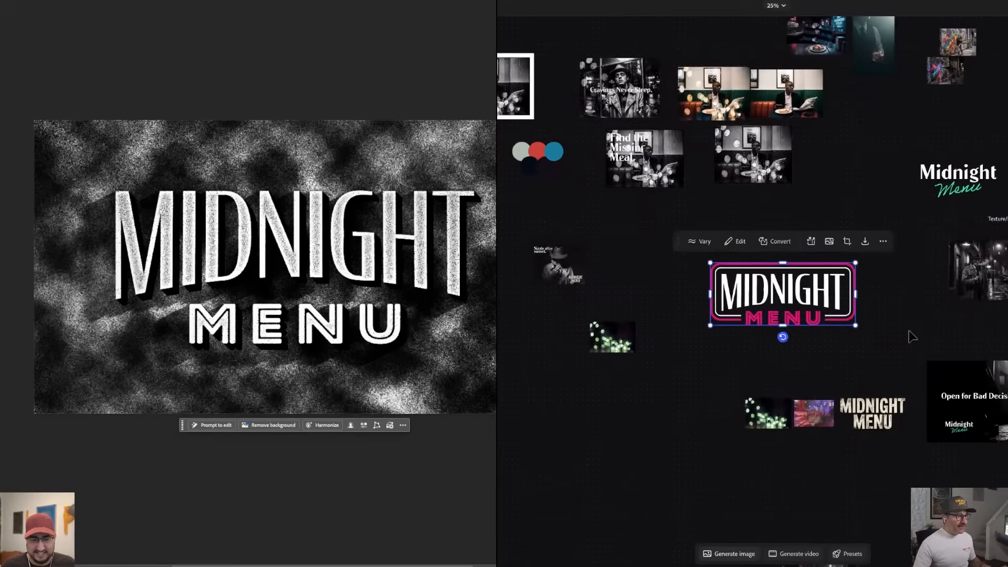
key(super+equal)
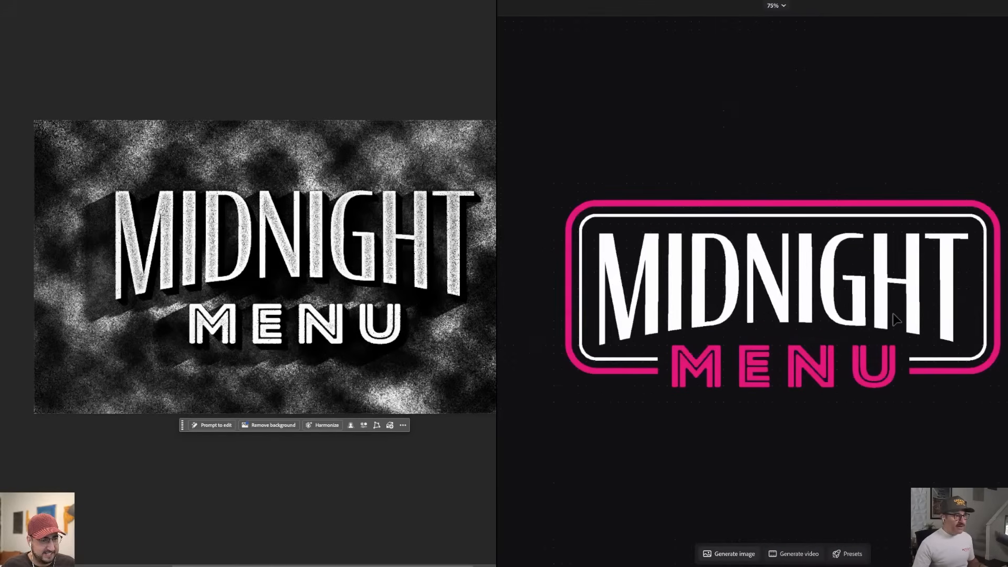
click(895, 319)
key(super+equal)
click(738, 554)
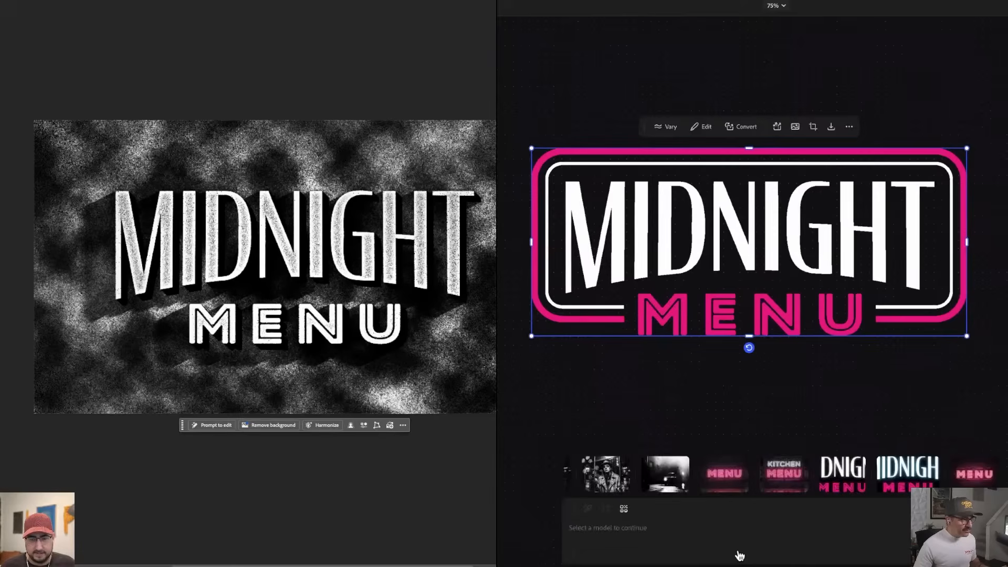
click(629, 486)
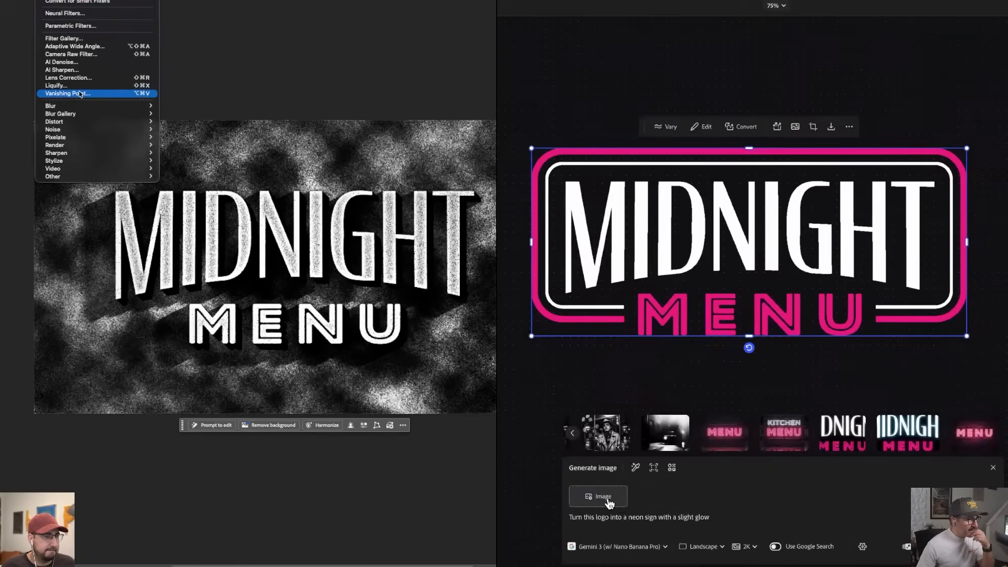
- Attach the framed logo as the Firefly reference image and apply another Motion Blur to the long shadow in Photoshop
mouse_move(95, 105)
click(599, 497)
click(668, 264)
click(185, 151)
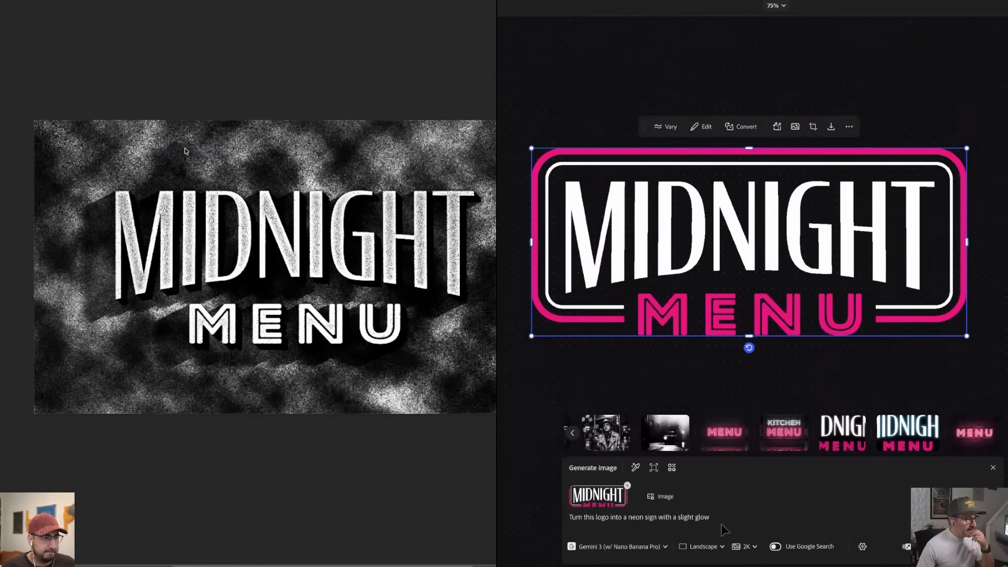
- Choose Gemini 3 (w/ Nano Banana Pro) as the Firefly model and generate the neon sign version of the logo
click(643, 554)
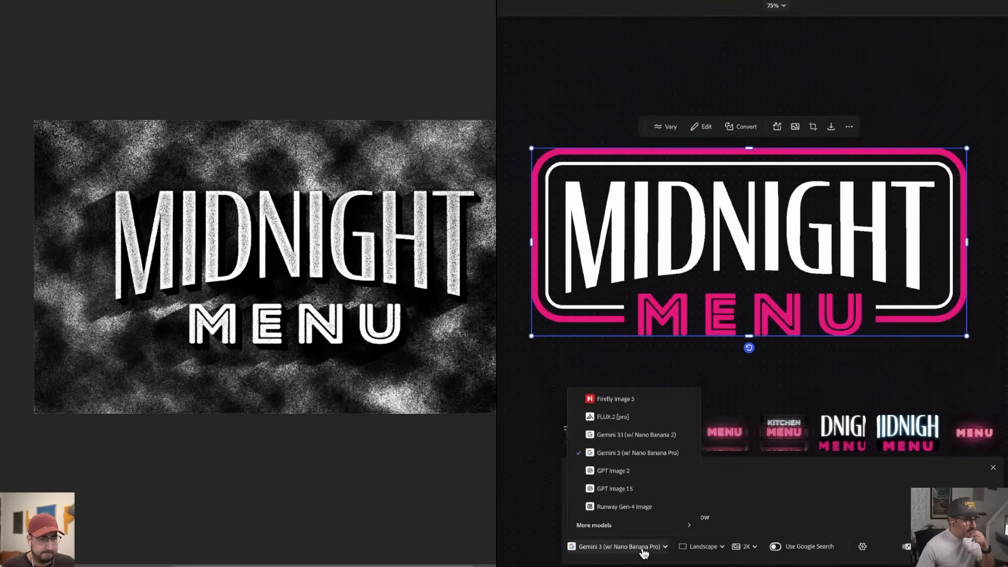
click(655, 459)
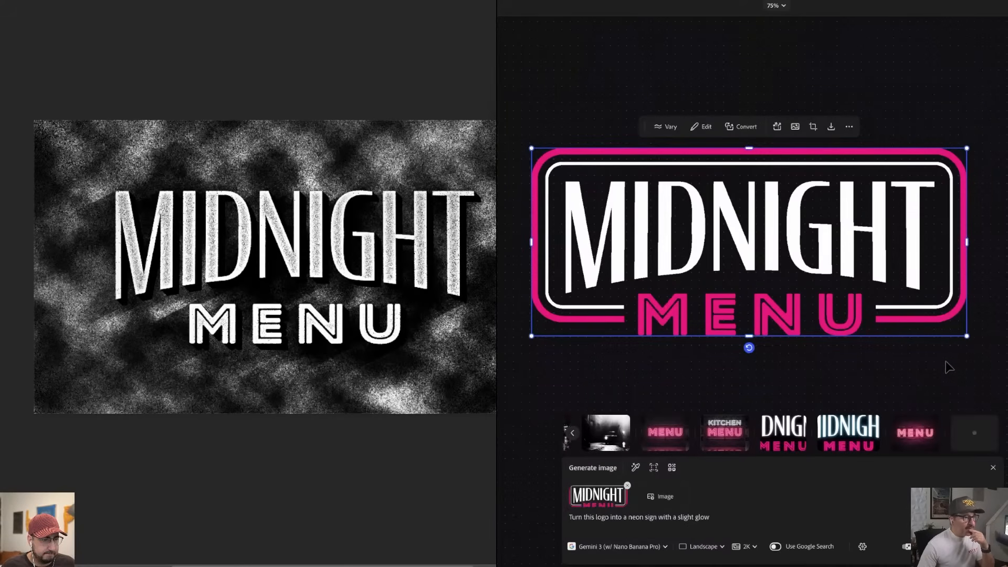
scroll(972, 357, down, 3)
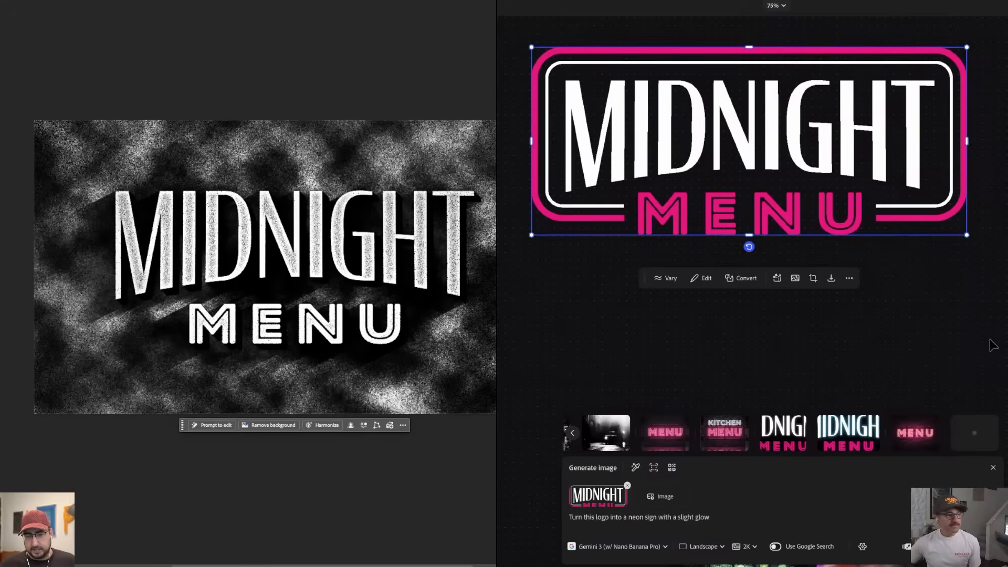
scroll(417, 305, up, 5)
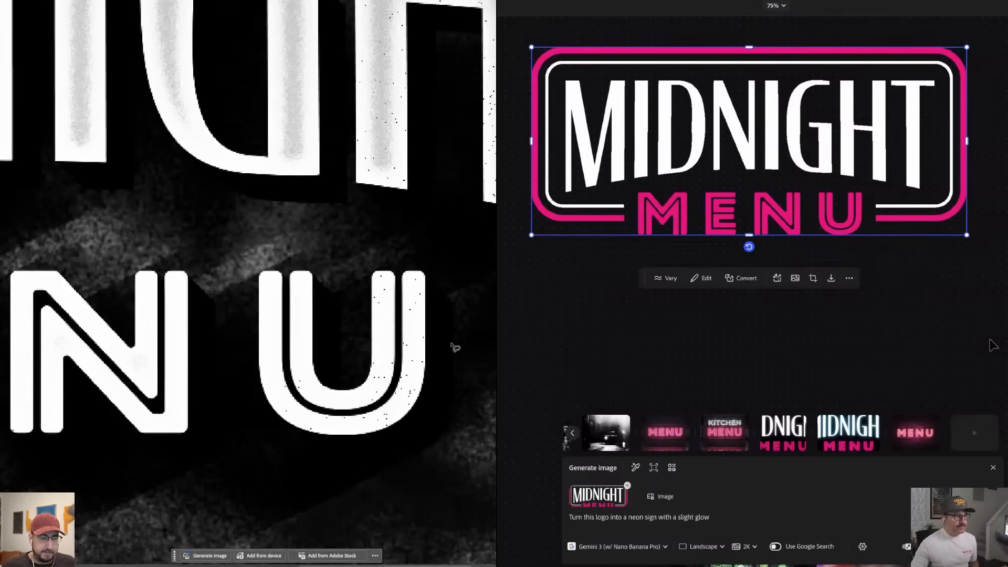
scroll(983, 334, down, 3)
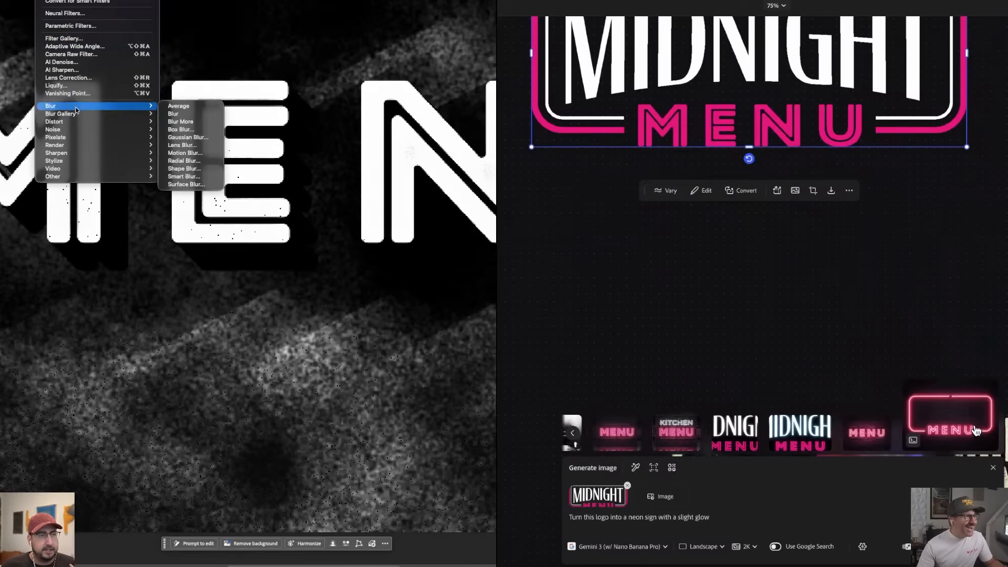
- Switch to Illustrator and move the black background rectangle up so the framed MIDNIGHT MENU logo sits on white
click(992, 342)
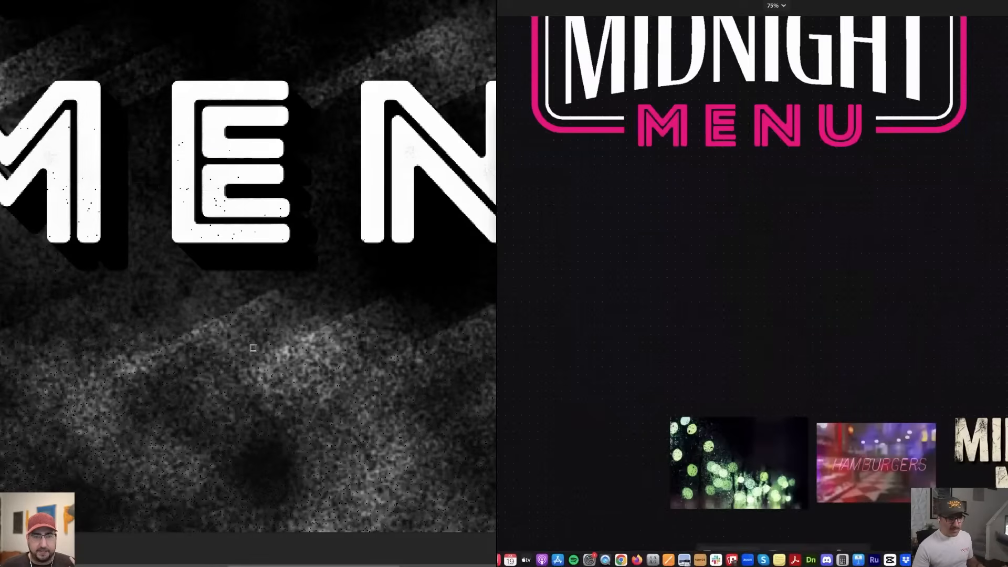
click(812, 559)
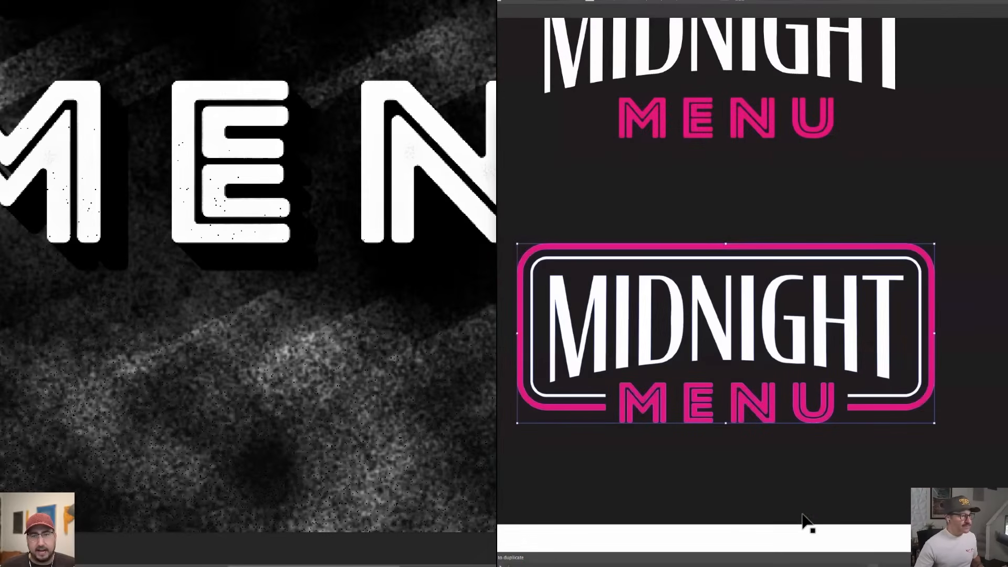
click(789, 541)
click(772, 359)
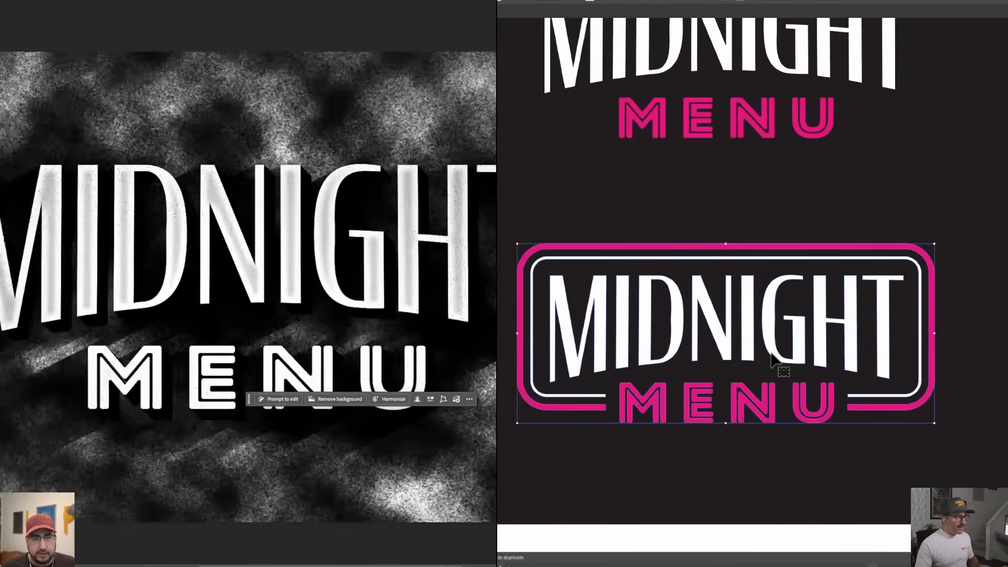
click(524, 483)
click(589, 408)
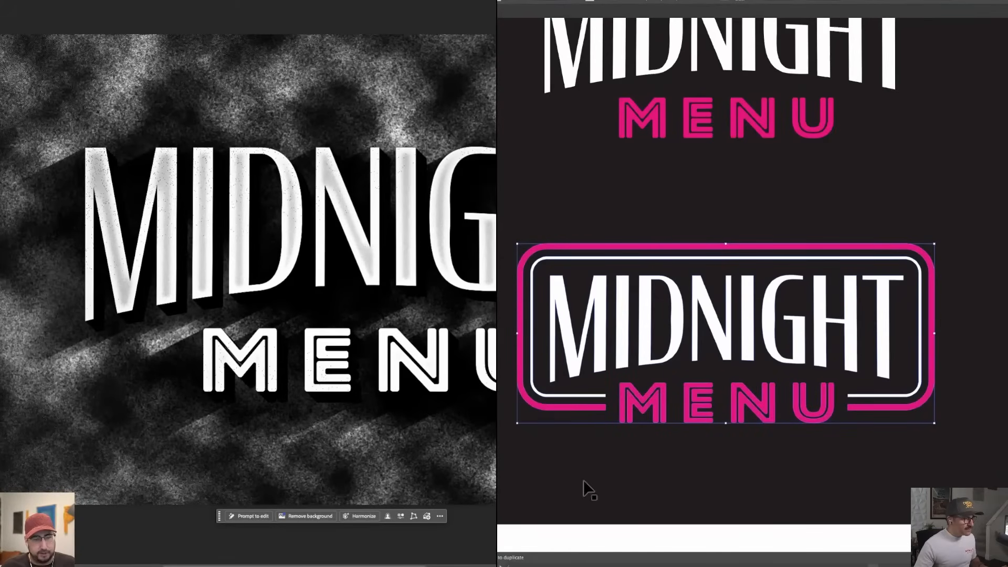
click(585, 480)
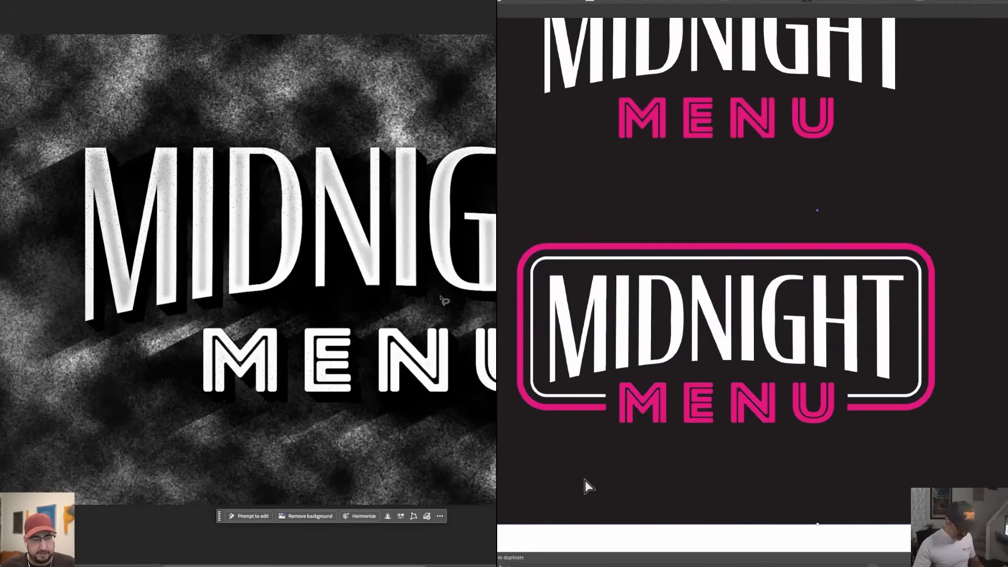
key(ctrl+minus)
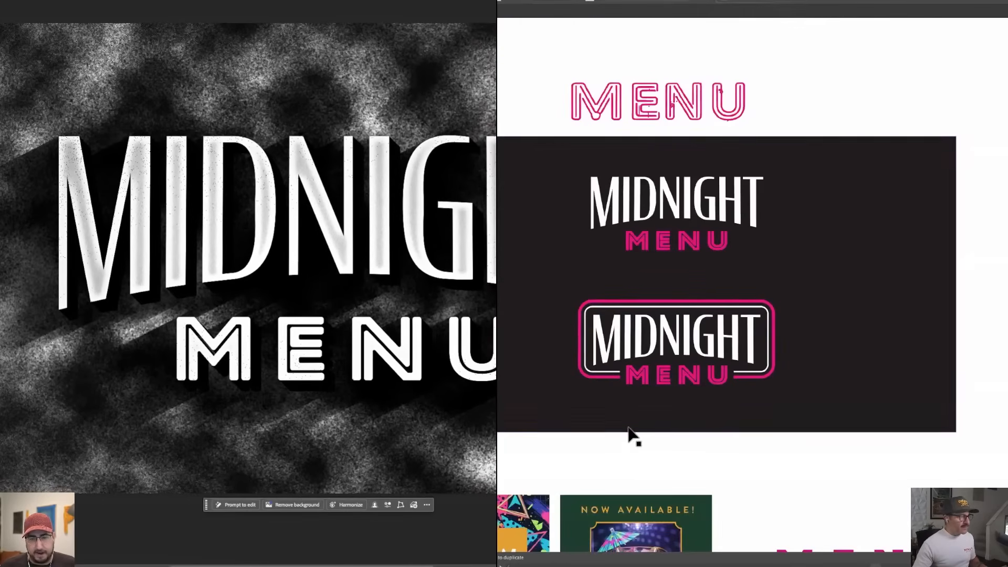
drag(632, 434, 598, 250)
- Select the framed logo's white MIDNIGHT lettering and inner outline, and create a new layer for the Brush tool in Photoshop
click(636, 335)
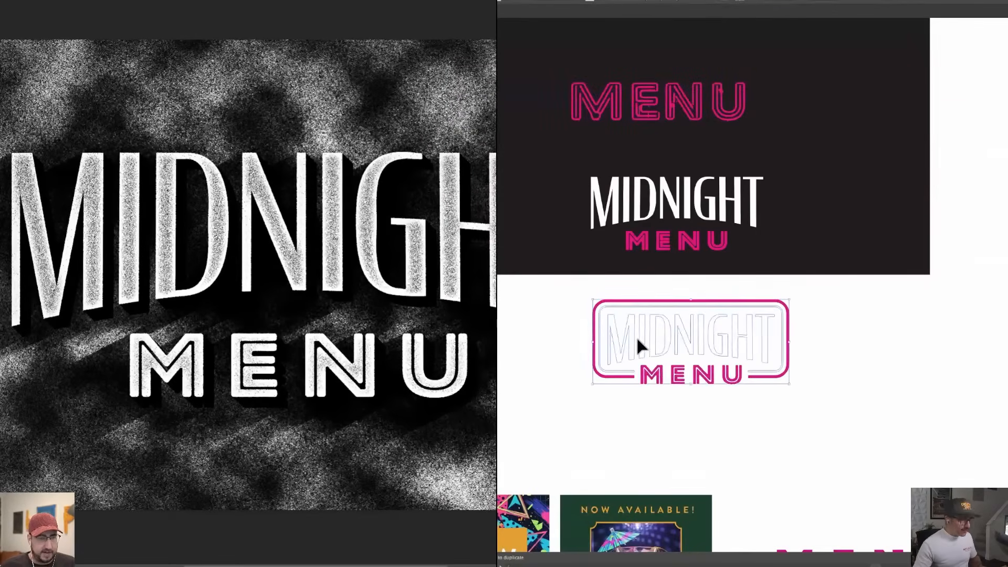
click(635, 333)
click(640, 398)
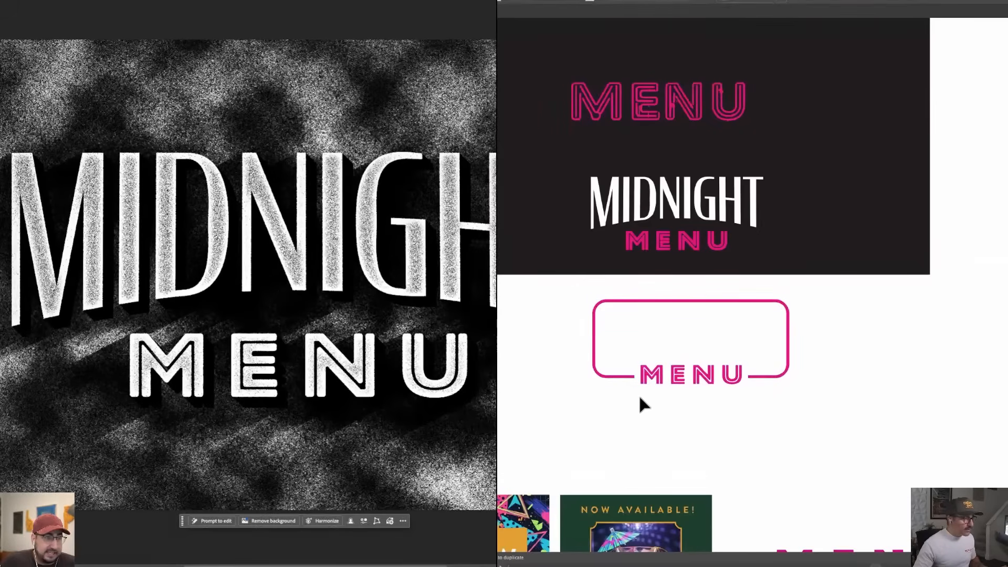
click(664, 381)
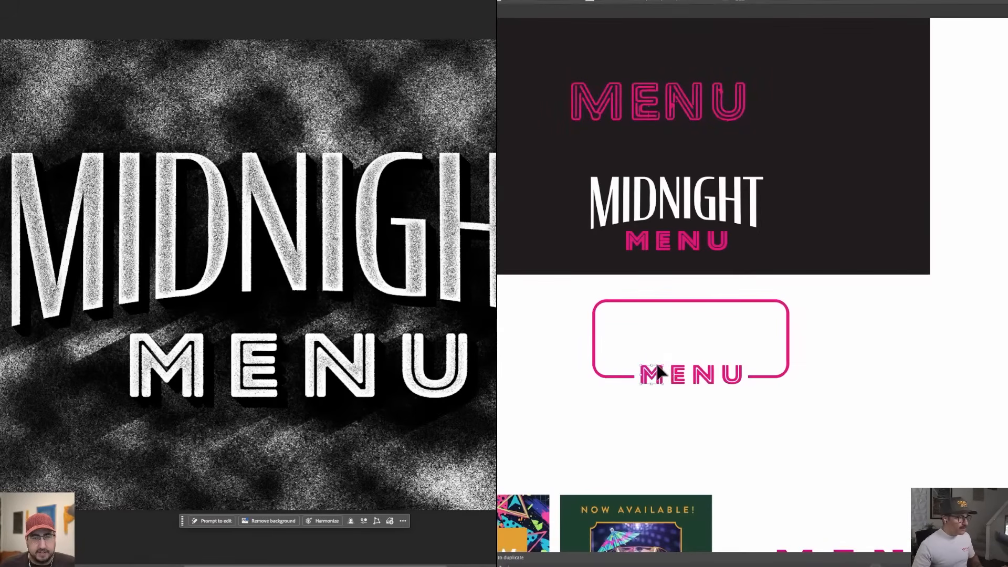
click(660, 358)
shift+click(618, 373)
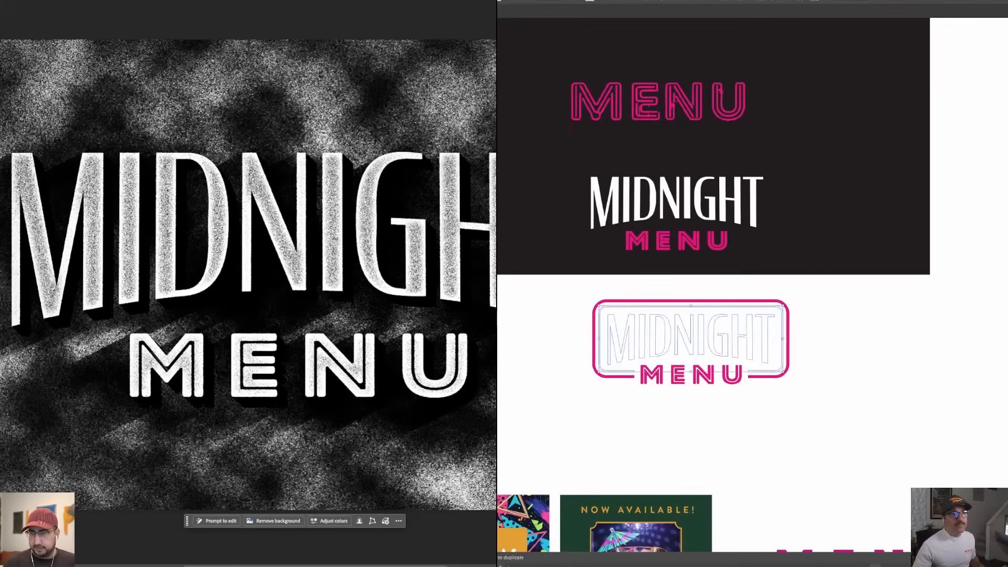
key(super+shift+n)
key(Return)
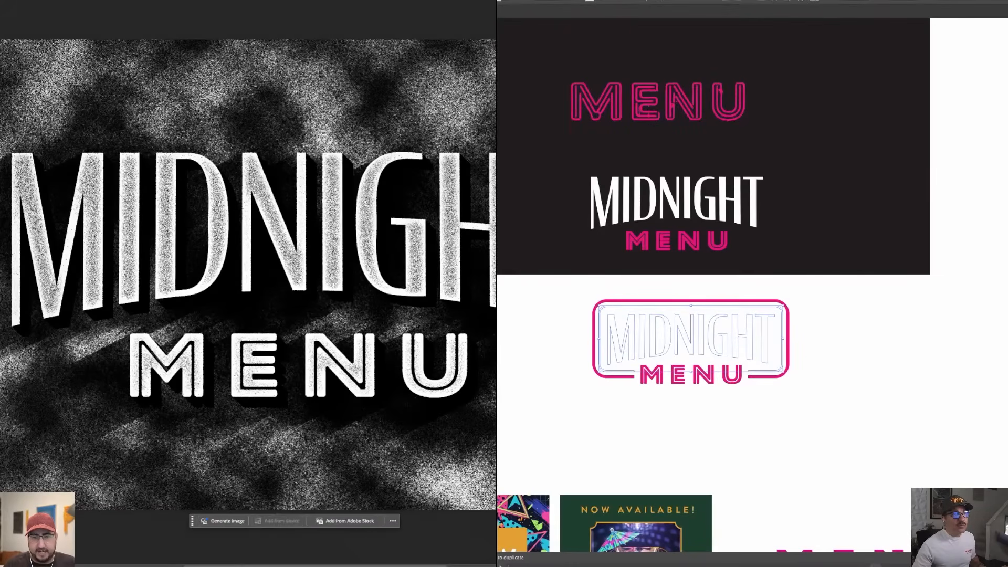
key(b)
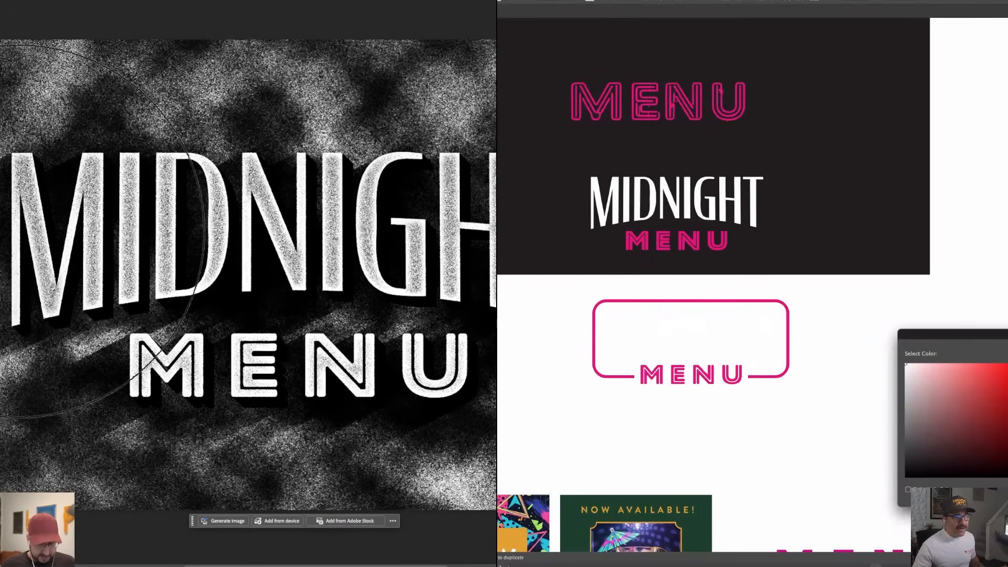
- Recolor the framed logo's MIDNIGHT lettering and inner outline pale yellow, and reduce the Photoshop brush size
click(1007, 458)
key(bracketleft)
key(bracketleft)
click(920, 369)
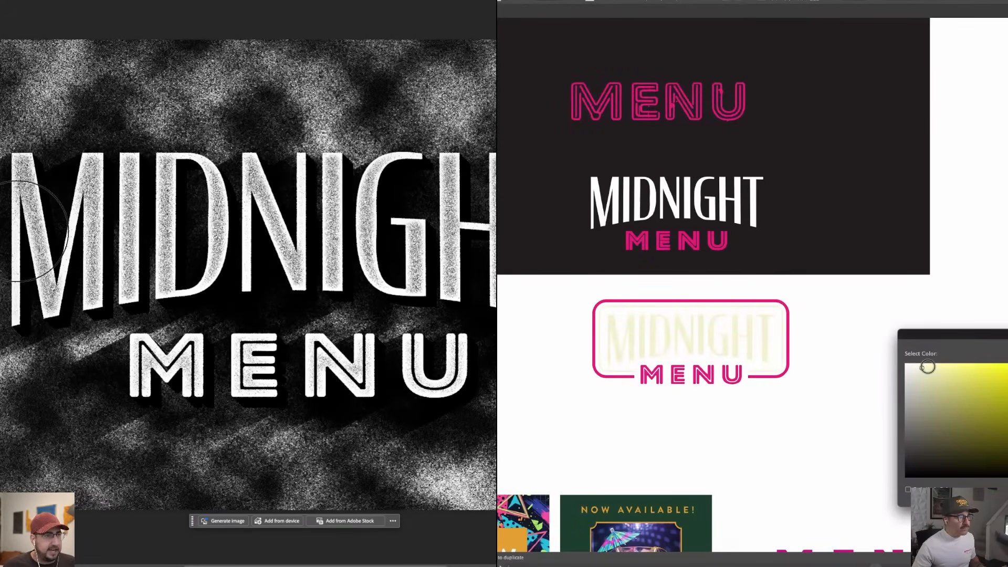
key(Return)
click(649, 428)
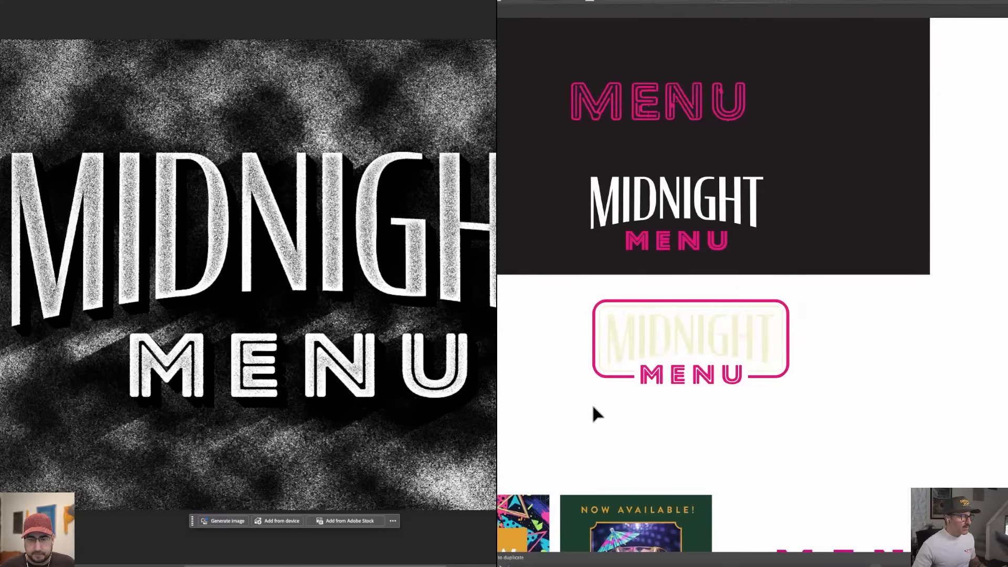
click(829, 302)
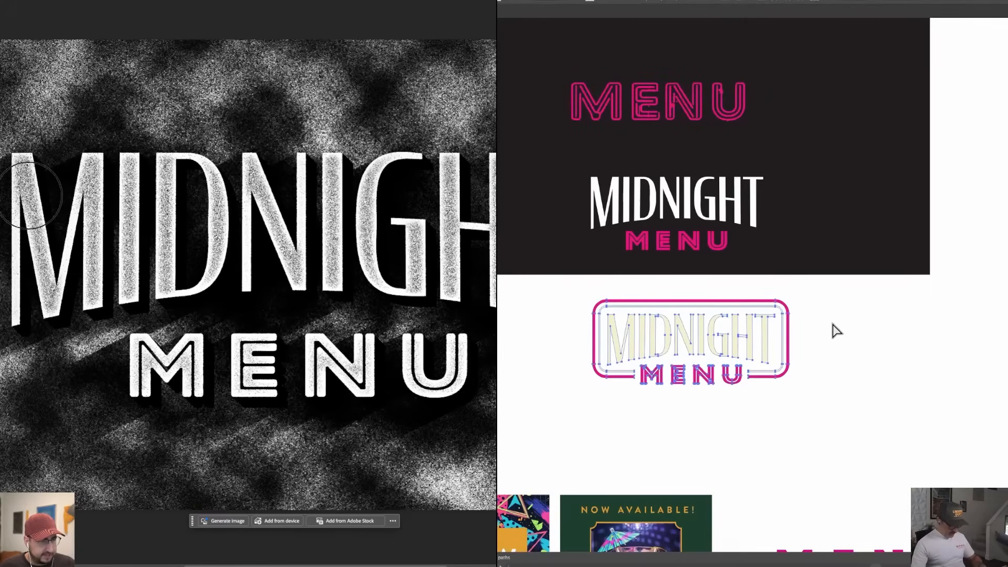
- Brush grainy white glow across the MIDNIGHT lettering in Photoshop and place the pale-yellow framed logo on the Firefly board
key(super+h)
mouse_move(31, 208)
mouse_down()
mouse_move(51, 299)
mouse_move(79, 276)
mouse_move(91, 201)
mouse_move(131, 189)
mouse_move(146, 253)
mouse_move(131, 272)
mouse_move(163, 248)
mouse_move(197, 182)
mouse_move(218, 224)
mouse_move(214, 258)
mouse_move(257, 200)
mouse_move(298, 261)
mouse_up()
mouse_move(322, 189)
mouse_down()
mouse_move(332, 247)
mouse_move(361, 242)
mouse_move(336, 249)
mouse_move(365, 228)
mouse_move(412, 261)
mouse_move(410, 234)
mouse_move(448, 178)
mouse_move(447, 258)
mouse_move(494, 178)
mouse_up()
scroll(795, 236, down, 1)
drag(795, 236, 817, 227)
drag(494, 178, 496, 286)
- Generate a Firefly neon sign with the pale-yellow framed logo as reference image, and brush white glow over MENU in Photoshop
click(734, 554)
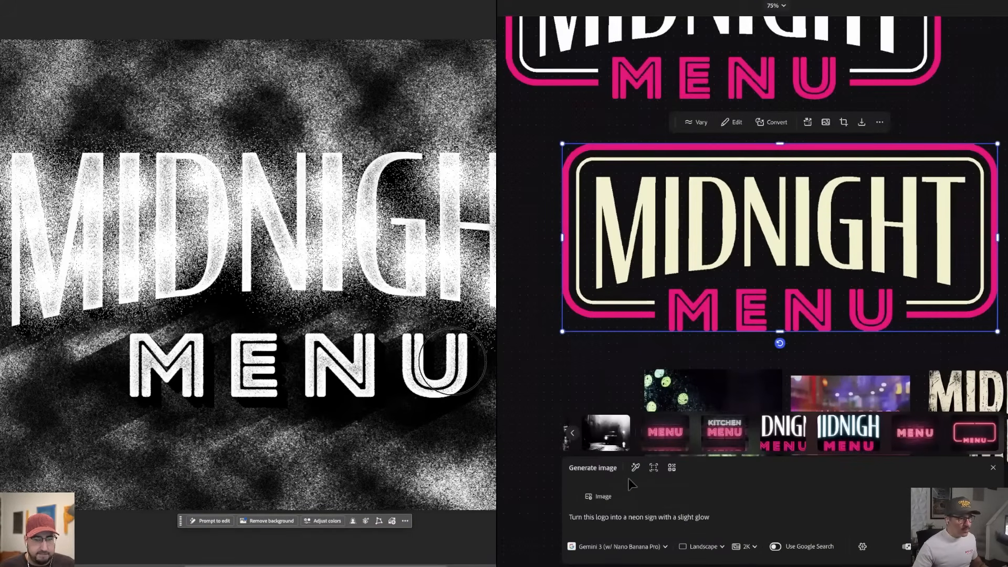
click(626, 486)
click(599, 497)
drag(431, 363, 158, 365)
click(696, 266)
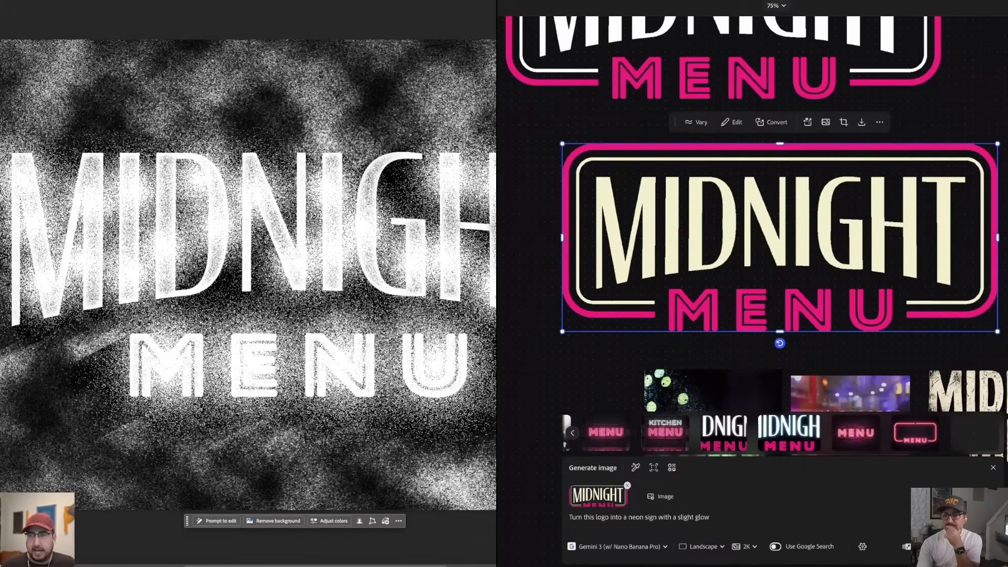
- Create a new layer in Photoshop and stamp all visible artwork onto it
key(ctrl+shift+n)
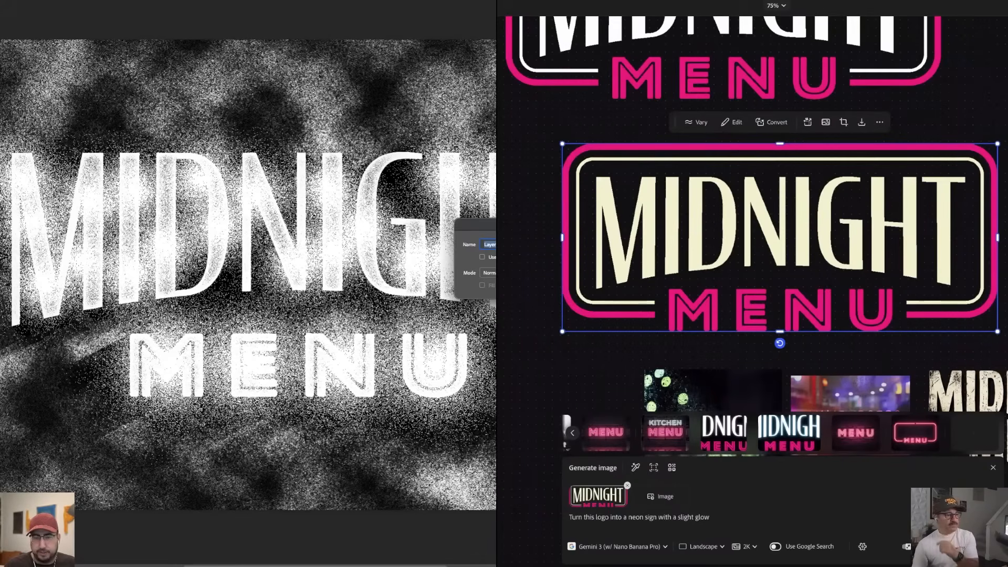
key(Return)
drag(1006, 293, 939, 267)
key(ctrl+alt+shift+e)
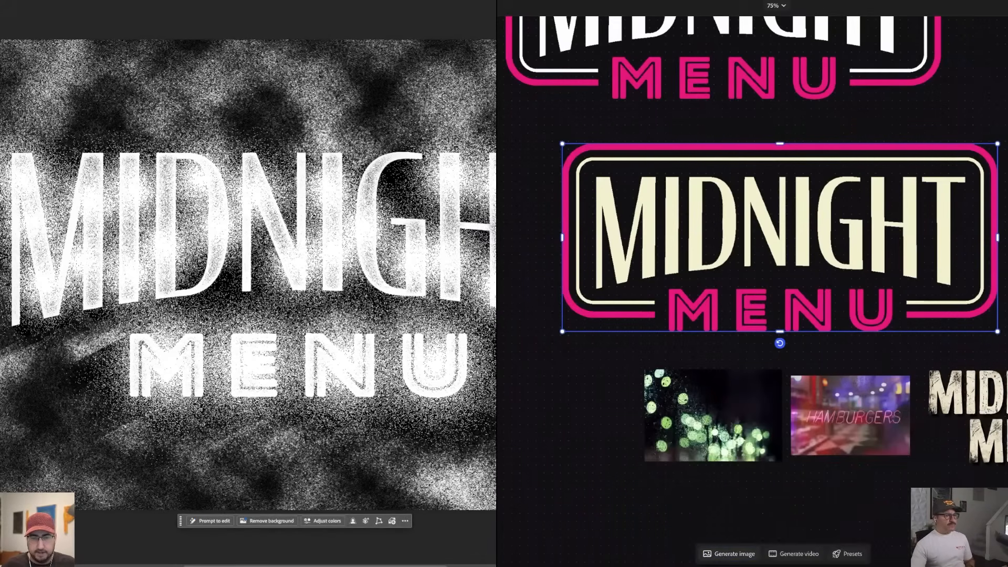
- Move the bokeh, HAMBURGERS and textured MIDNIGHT MENU images lower on the Firefly board and reposition the pale-yellow framed logo
scroll(972, 229, down, 3)
scroll(972, 229, right, 5)
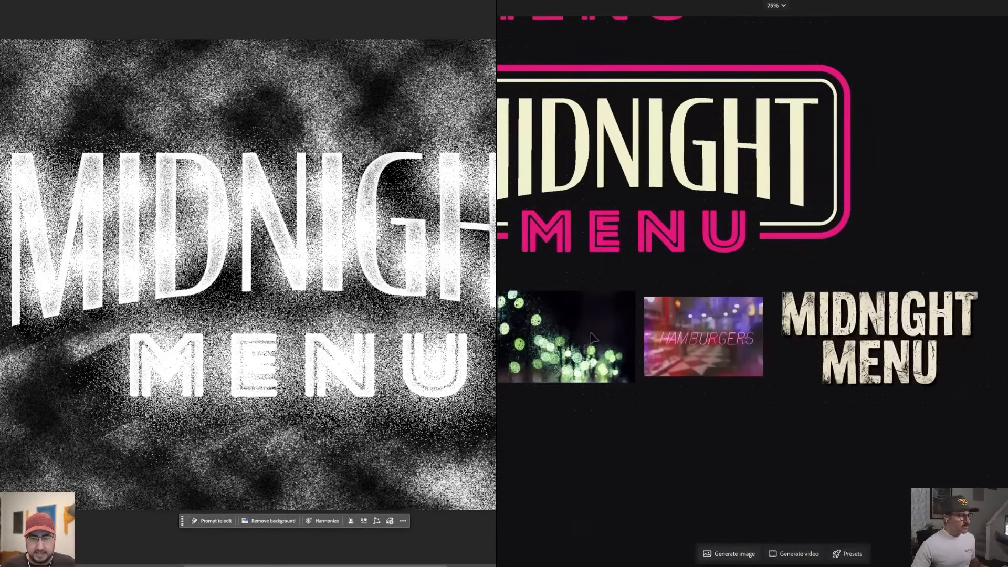
click(883, 330)
drag(883, 331, 859, 461)
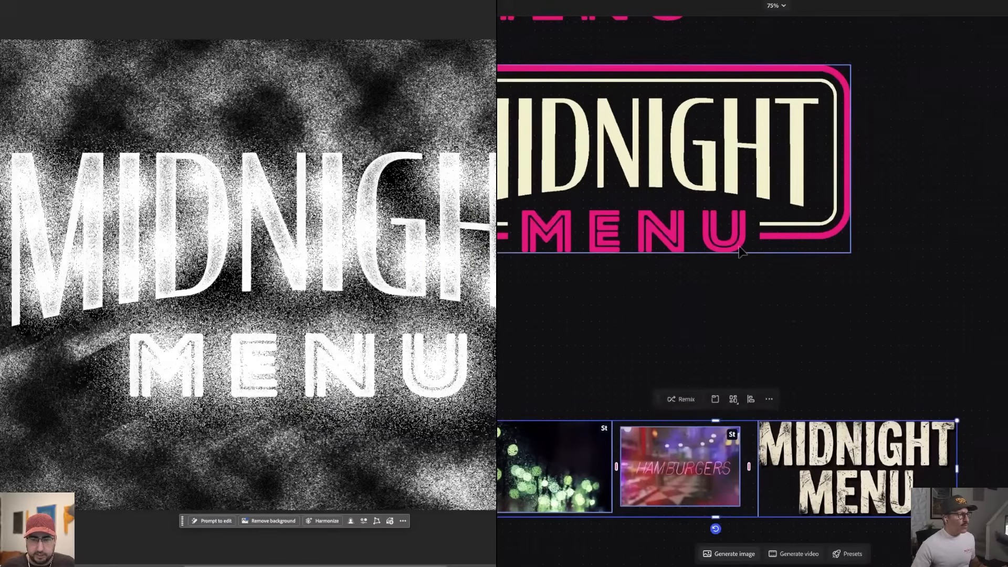
drag(732, 246, 686, 252)
click(940, 291)
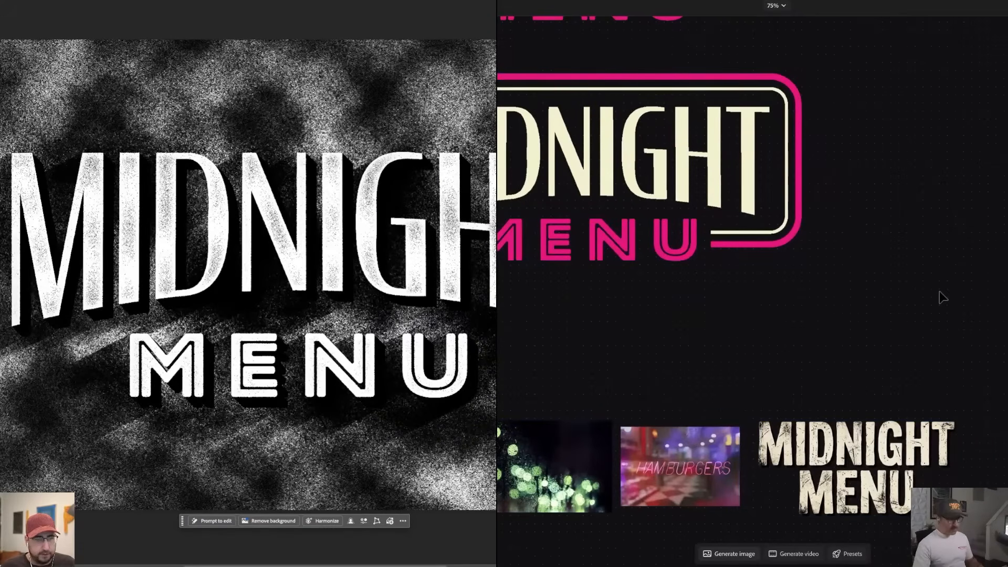
key(ctrl+minus)
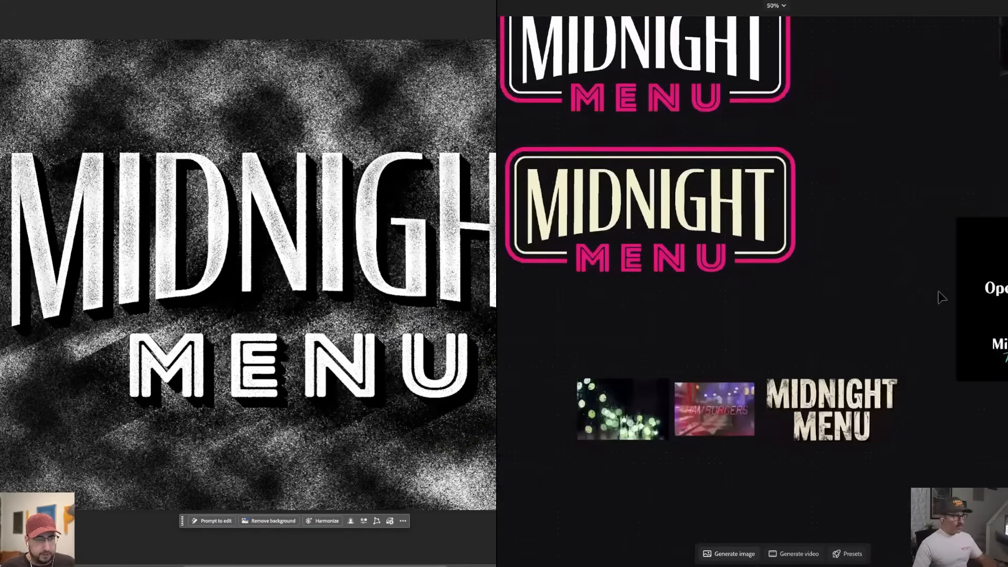
- Reopen the image generation prompt and check the board for the neon sign made from the pale-yellow framed logo
click(726, 555)
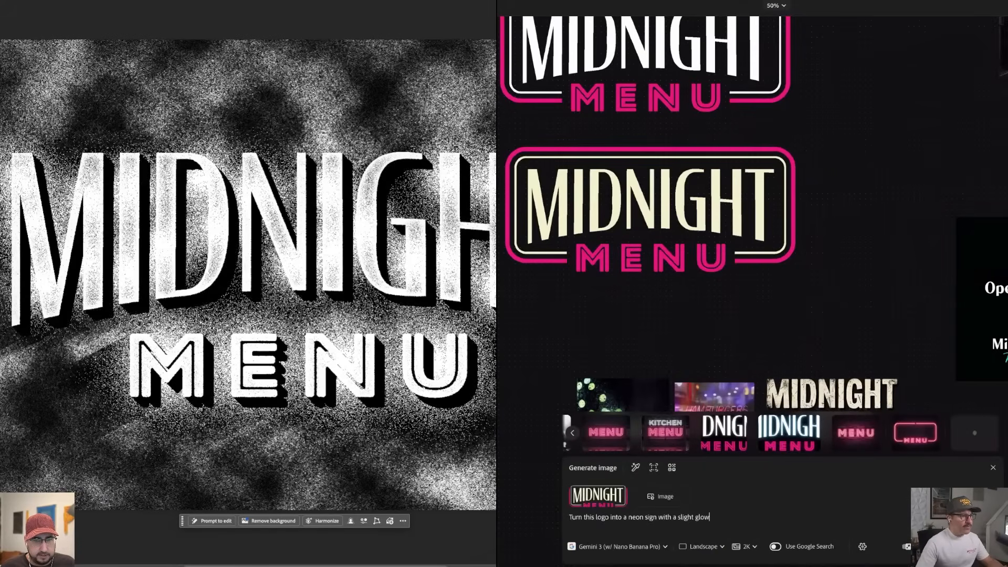
click(752, 236)
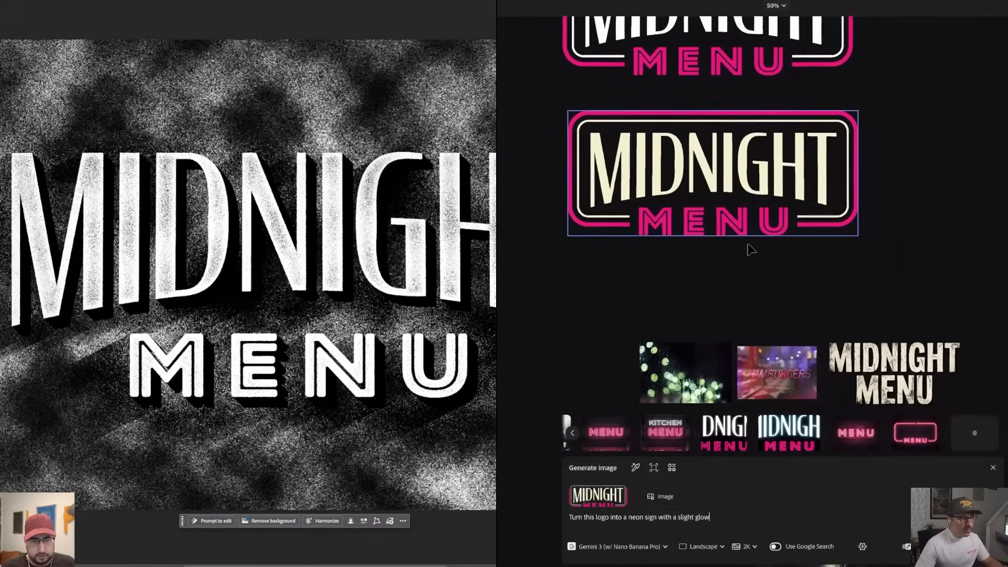
click(751, 250)
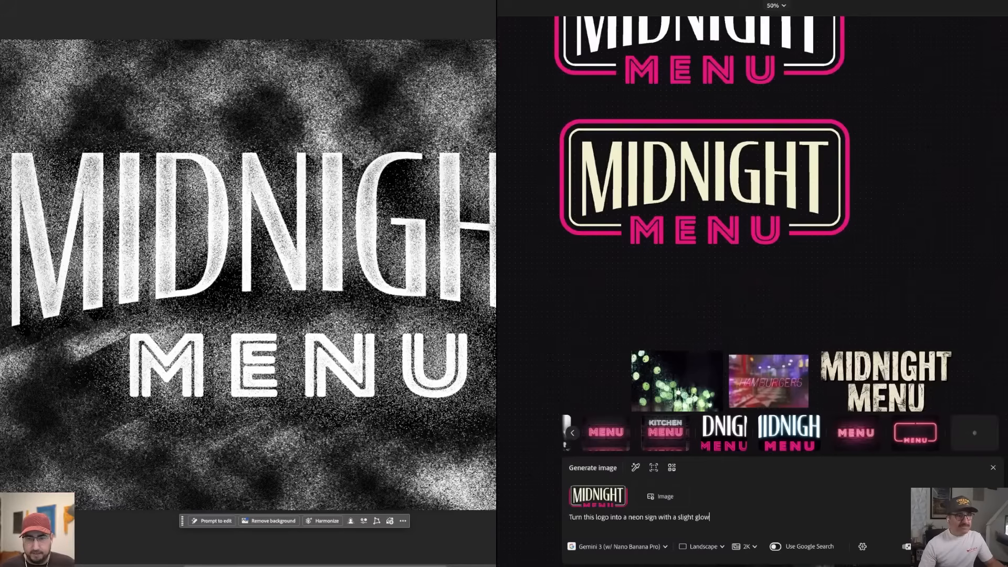
scroll(909, 315, down, 3)
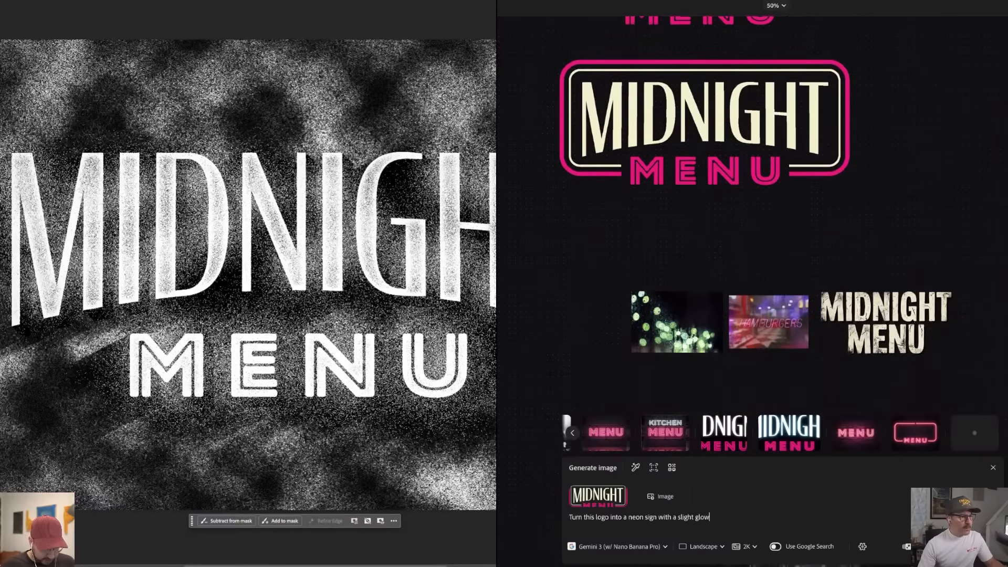
scroll(704, 210, up, 5)
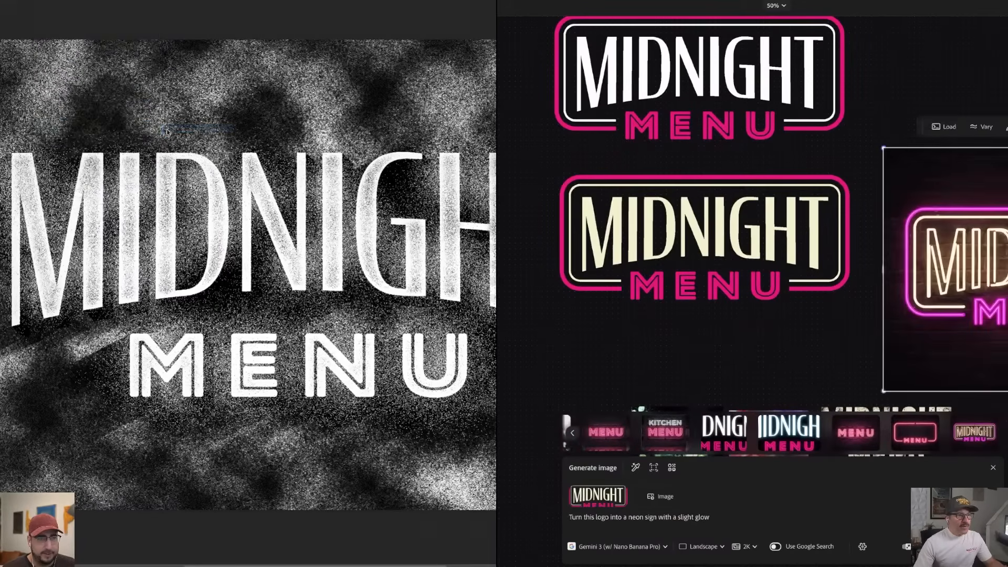
- Rearrange the two framed logos and the generated neon sign on the Firefly board, and apply a Gaussian Blur to the Photoshop artwork
key(XF86AudioRaiseVolume)
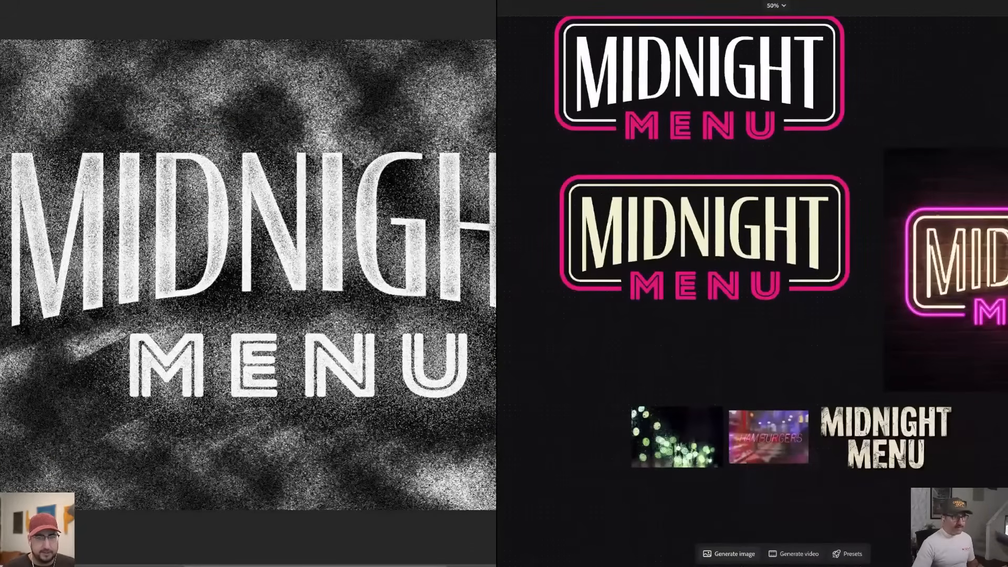
scroll(930, 459, down, 5)
key(XF86AudioRaiseVolume)
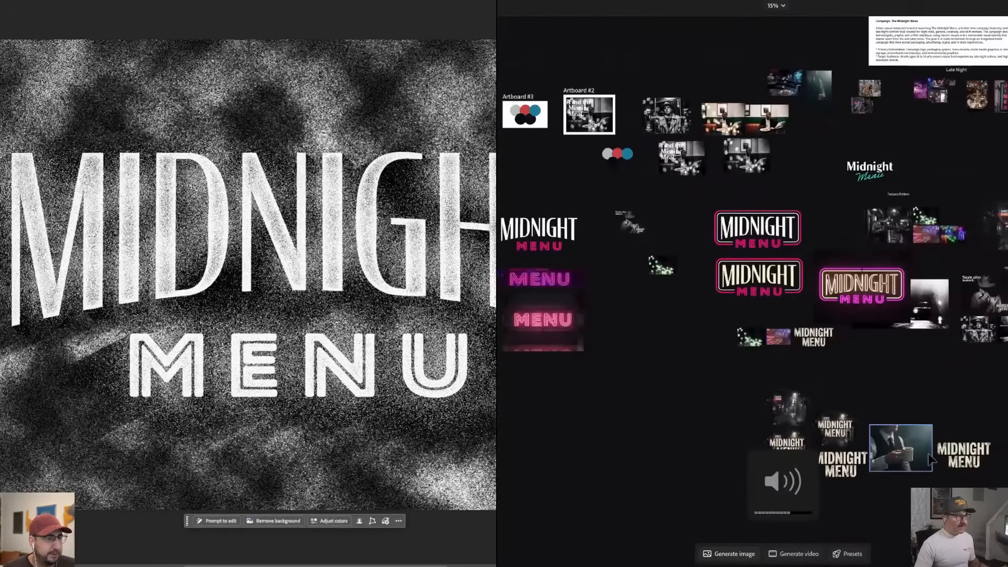
drag(759, 275, 624, 397)
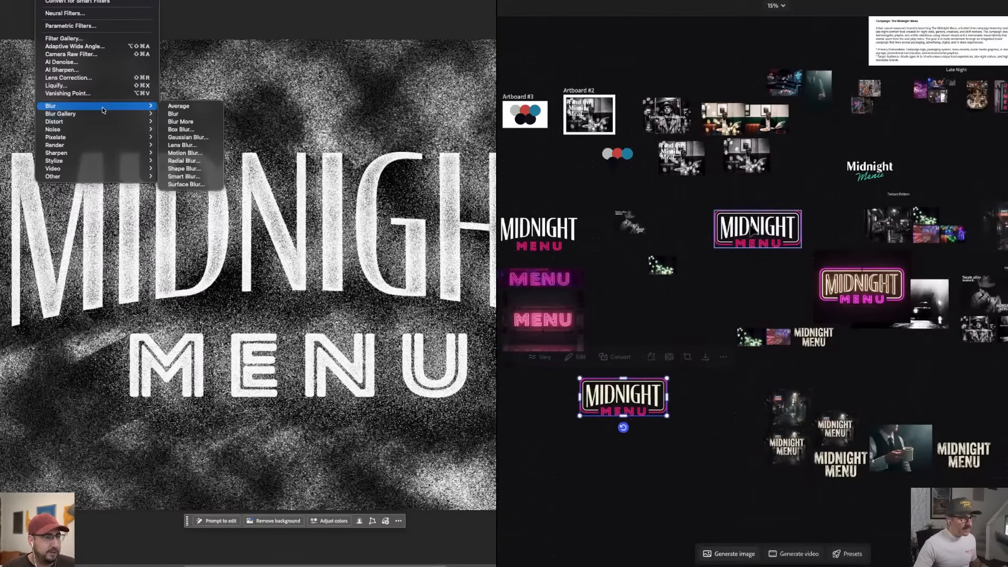
drag(753, 231, 499, 405)
click(219, 140)
drag(846, 269, 763, 238)
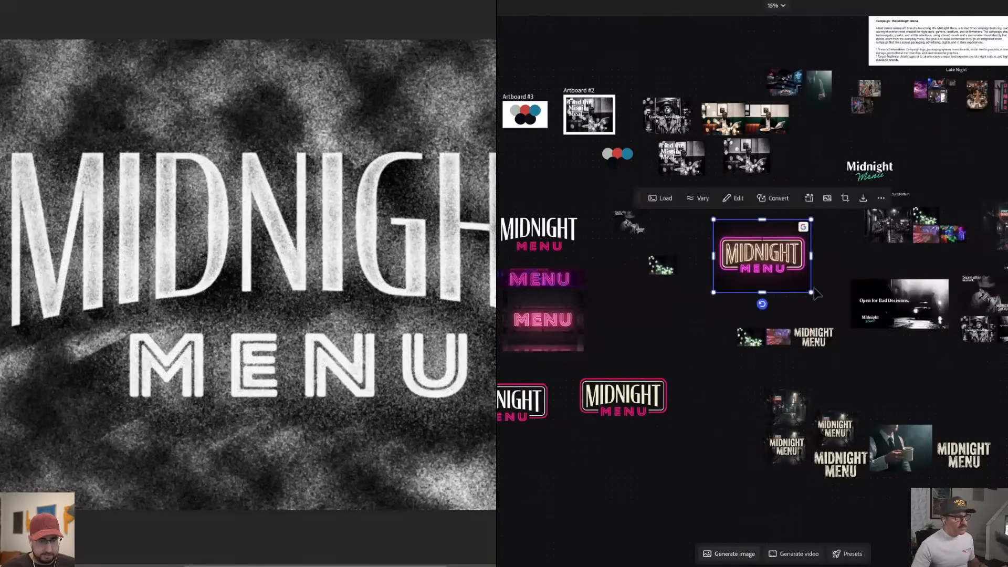
- Clear the small texture images away from the generated neon sign on the Firefly board, enlarge the sign, and place a duplicate below it
drag(811, 292, 553, 188)
click(685, 321)
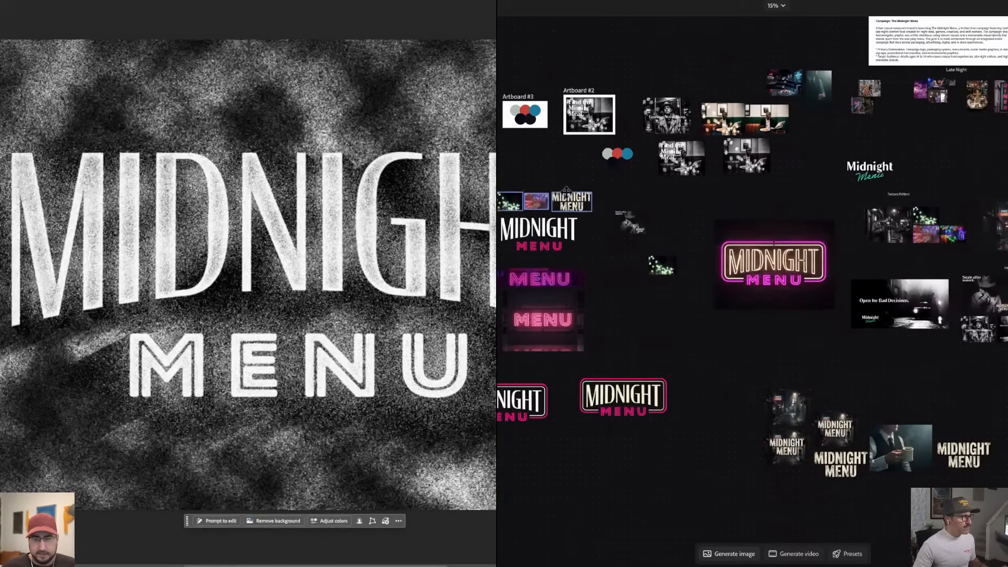
drag(661, 265, 629, 254)
drag(768, 270, 738, 247)
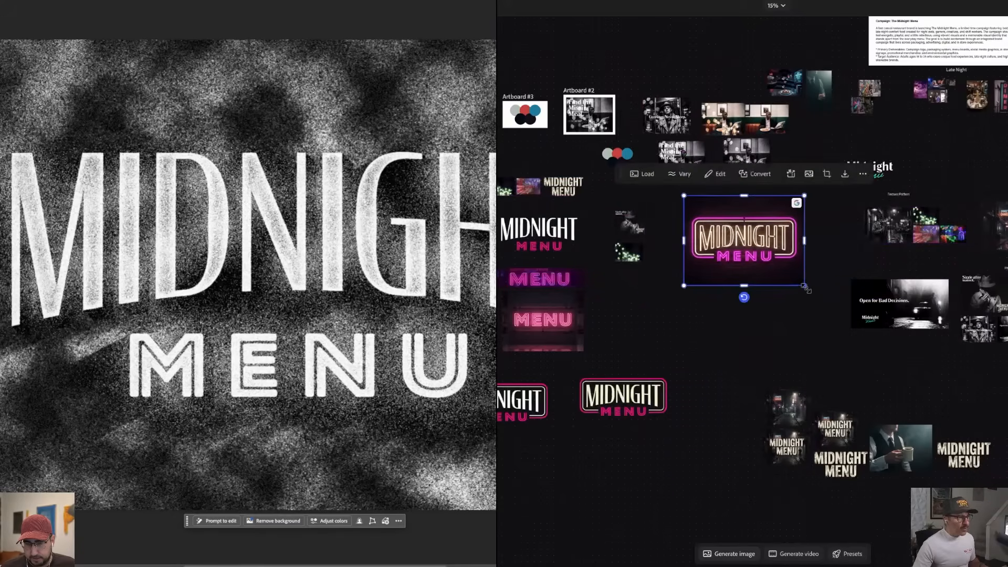
drag(805, 286, 826, 301)
mouse_move(766, 242)
mouse_down()
mouse_move(761, 364)
mouse_move(777, 245)
mouse_up()
drag(770, 237, 769, 337)
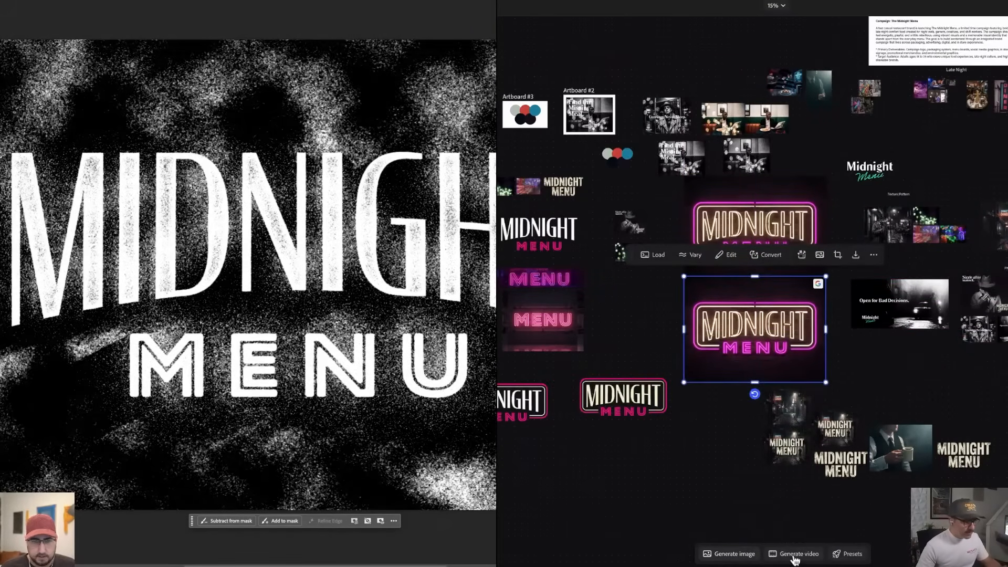
- Set up a Firefly video from the lower neon sign with the prompt "turn this into a flickering neon light, turning on with sound!"
click(775, 556)
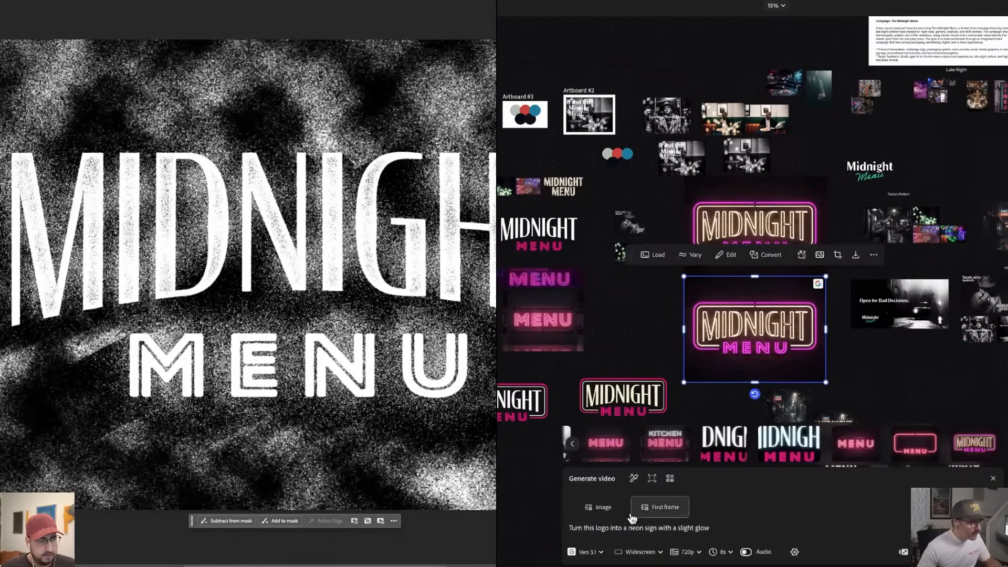
click(601, 508)
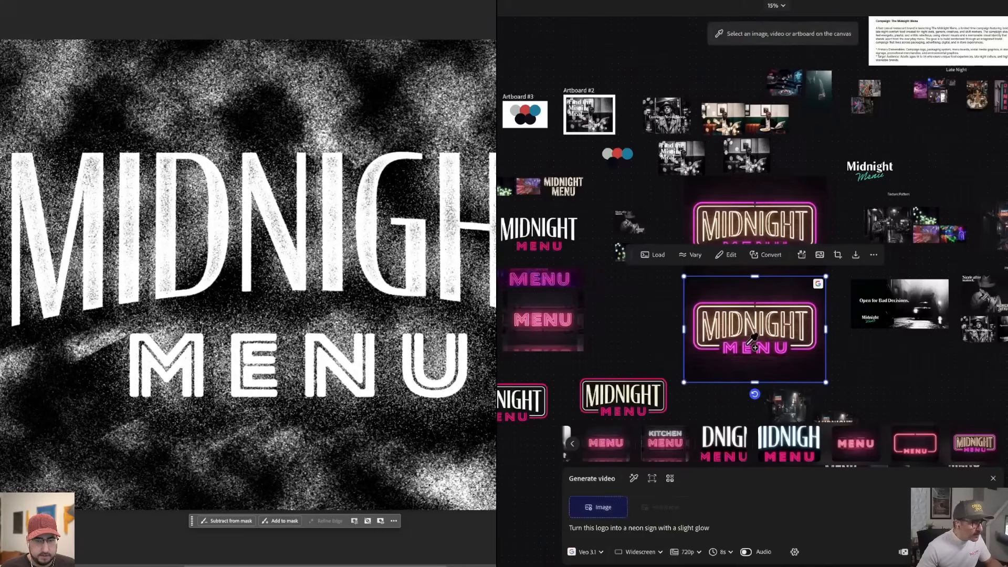
click(752, 341)
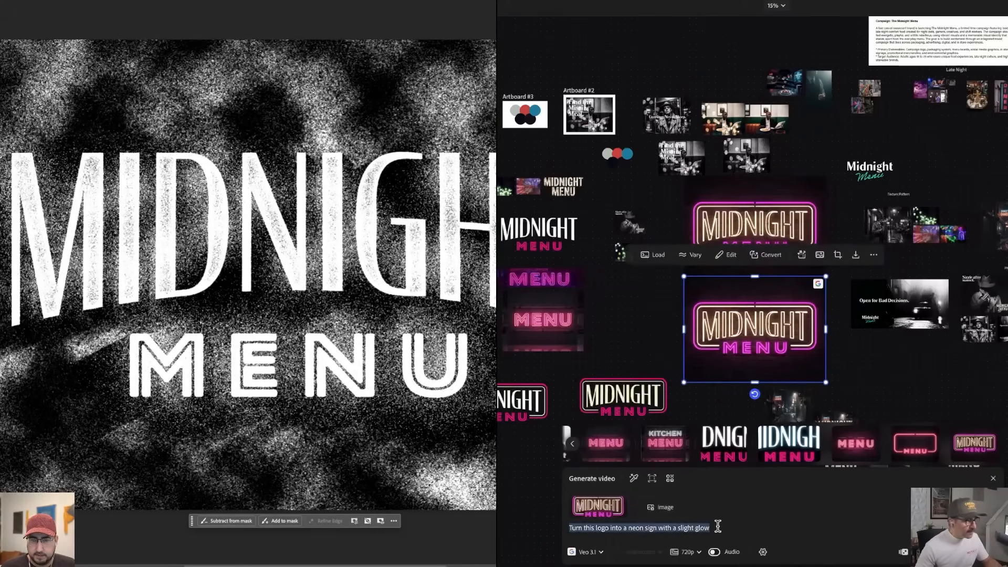
text(is i)
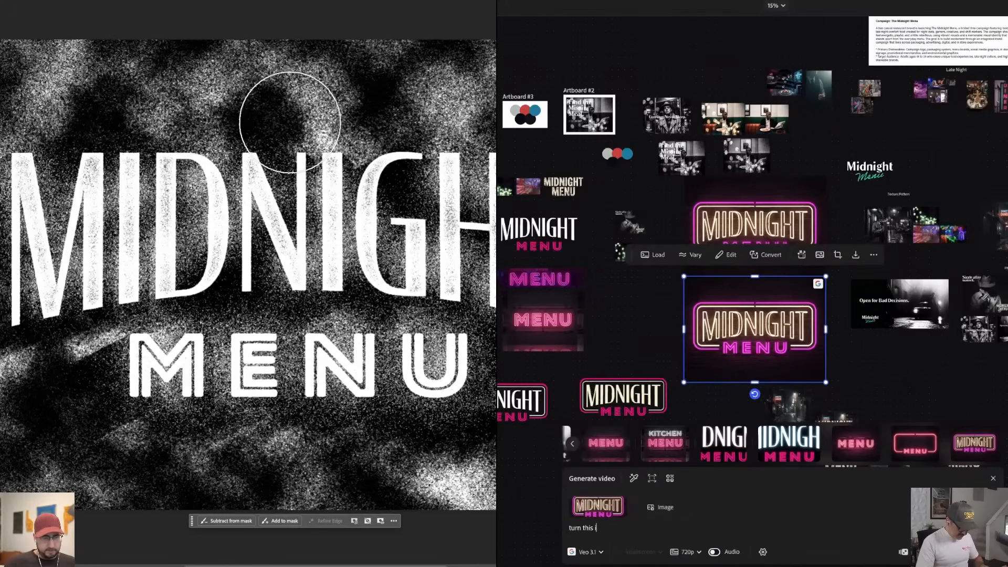
text(not a t)
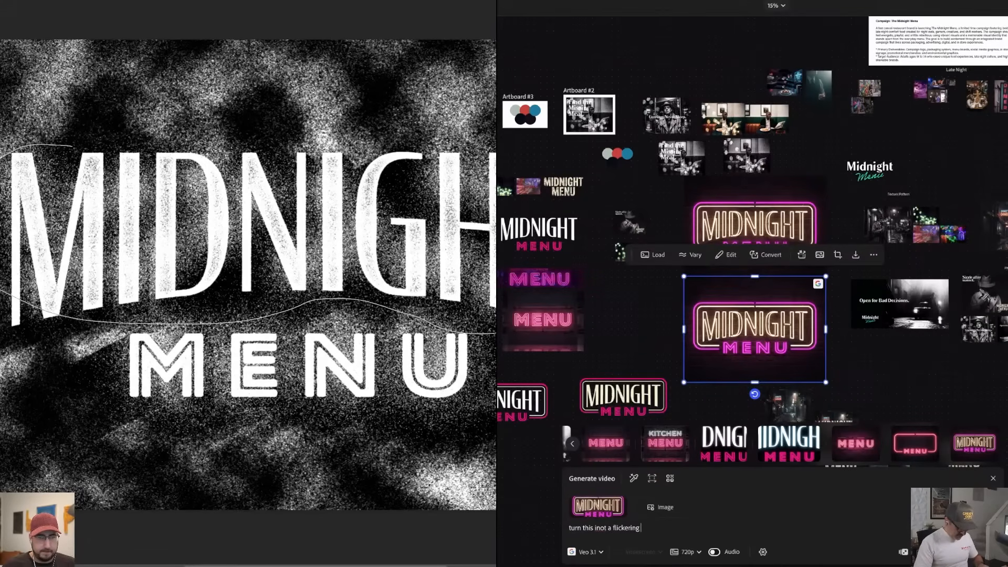
text(on light)
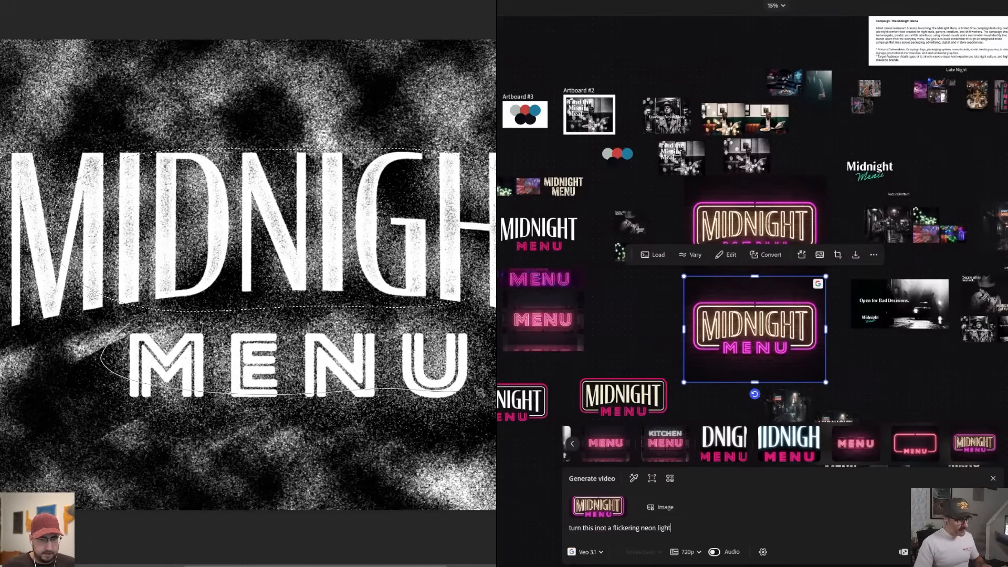
- Switch to Photoshop and lasso around the MIDNIGHT and MENU lettering to refine the layer mask
drag(479, 391, 259, 340)
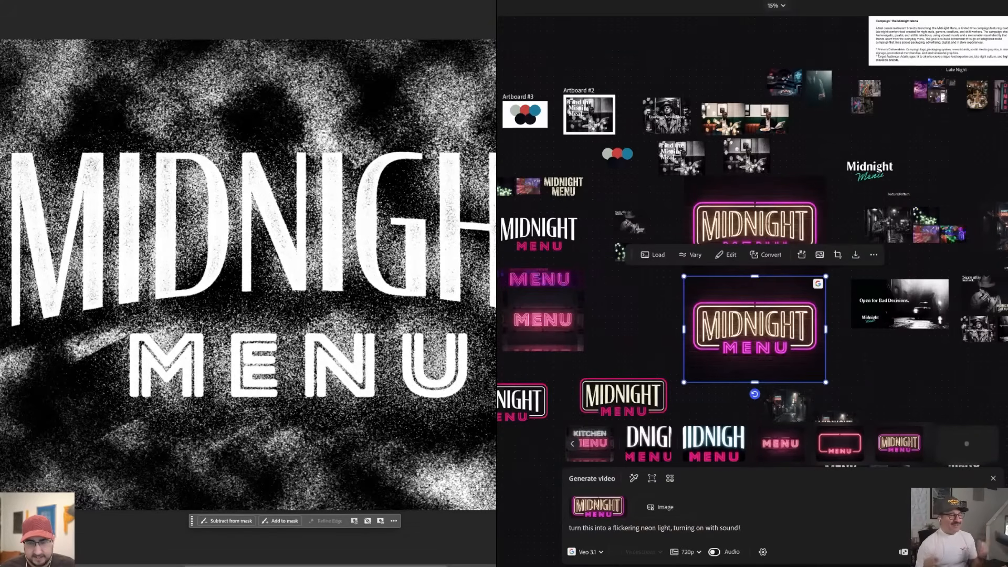
scroll(444, 252, down, 2)
drag(444, 251, 330, 239)
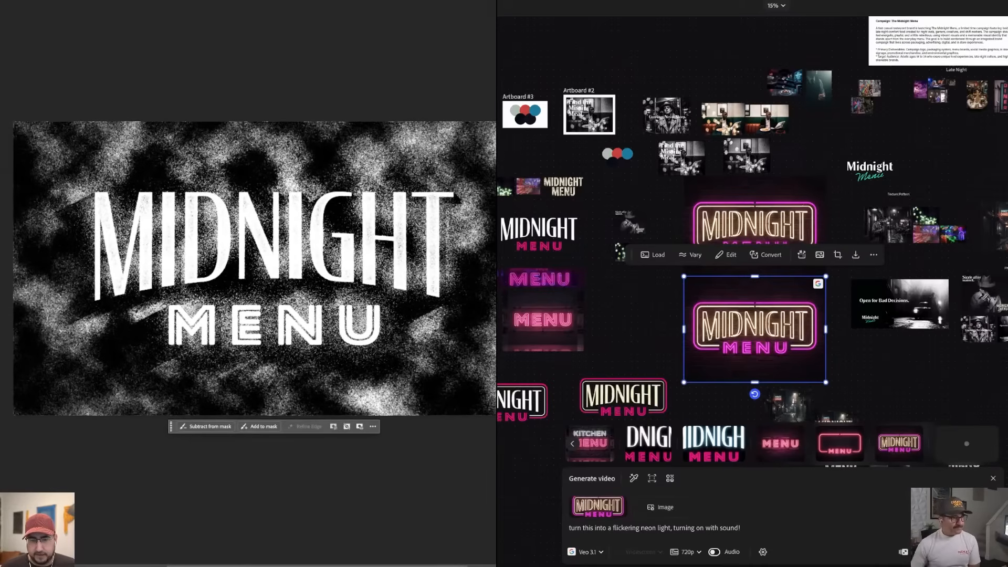
- Close the Firefly video prompt and examine the two neon signs up close on the board
key(Escape)
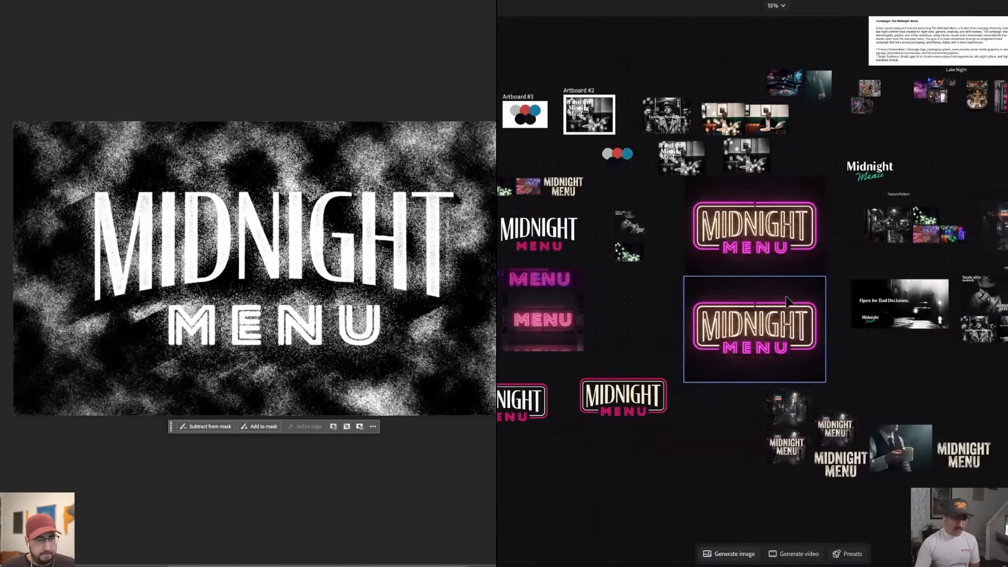
scroll(770, 334, up, 5)
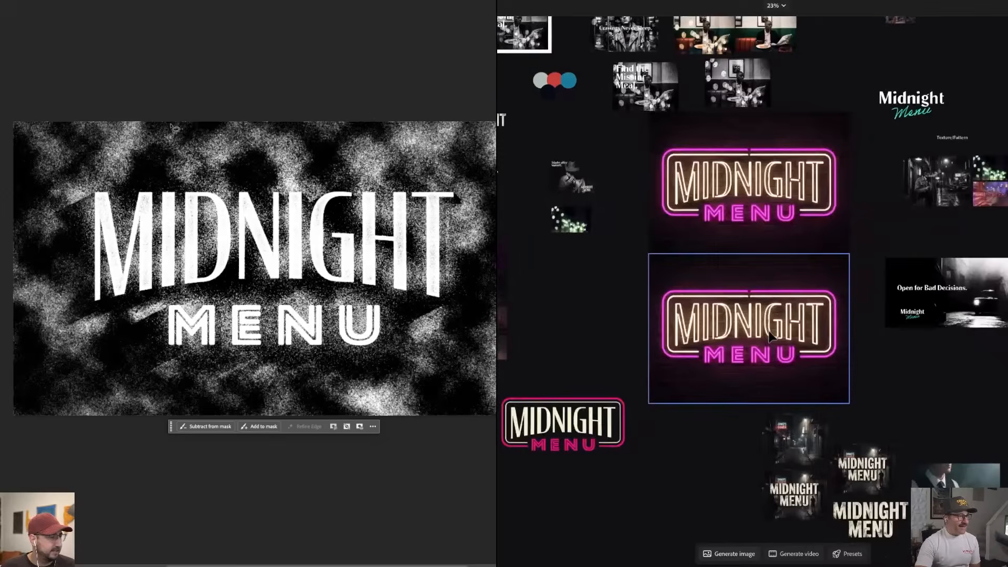
scroll(770, 335, up, 3)
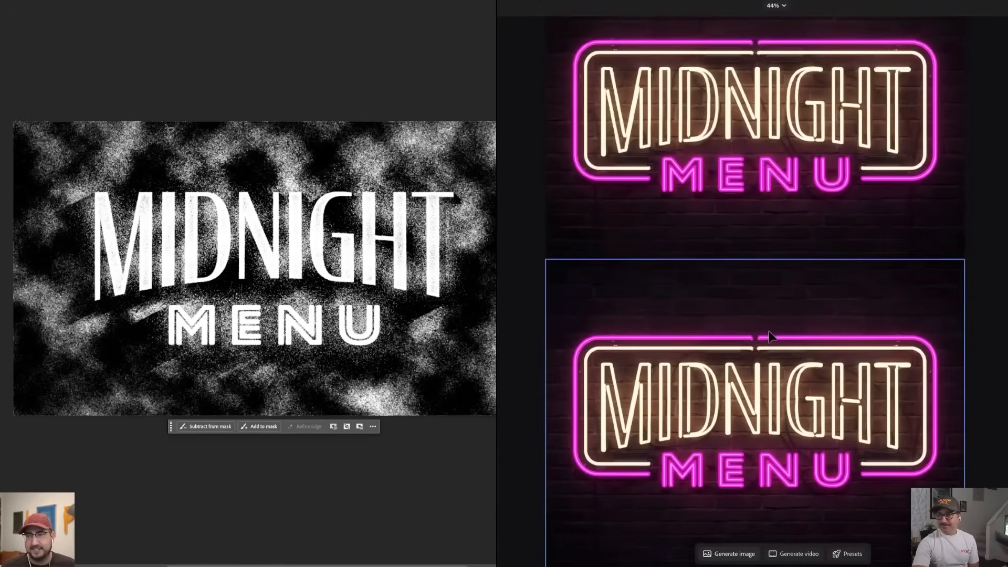
scroll(769, 331, down, 3)
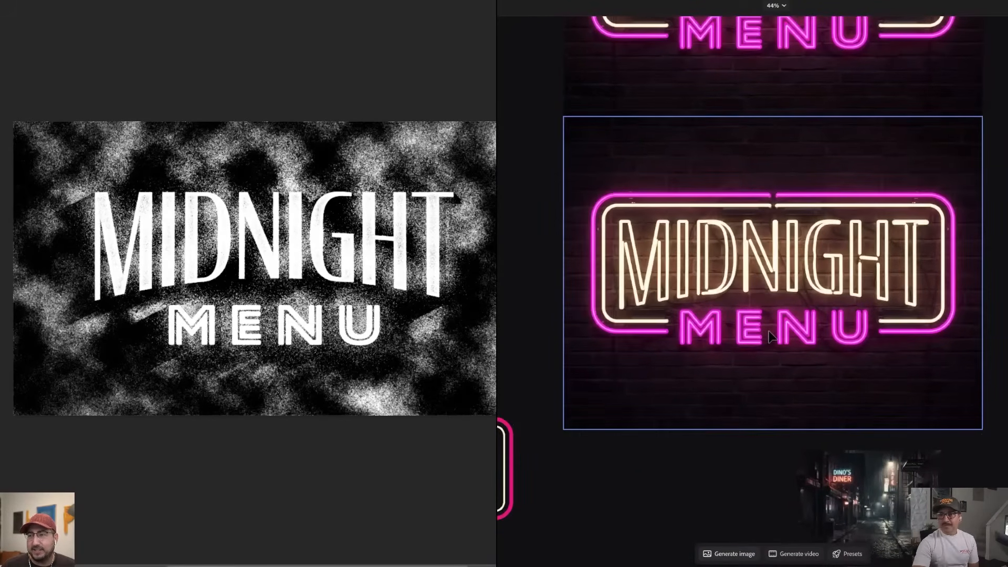
scroll(770, 334, down, 1)
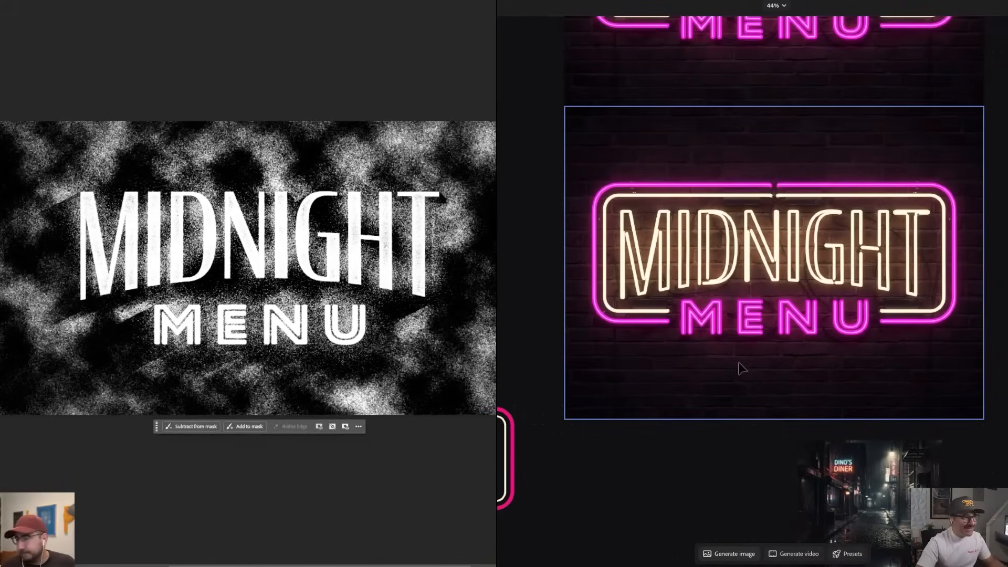
scroll(705, 412, down, 2)
scroll(704, 421, down, 2)
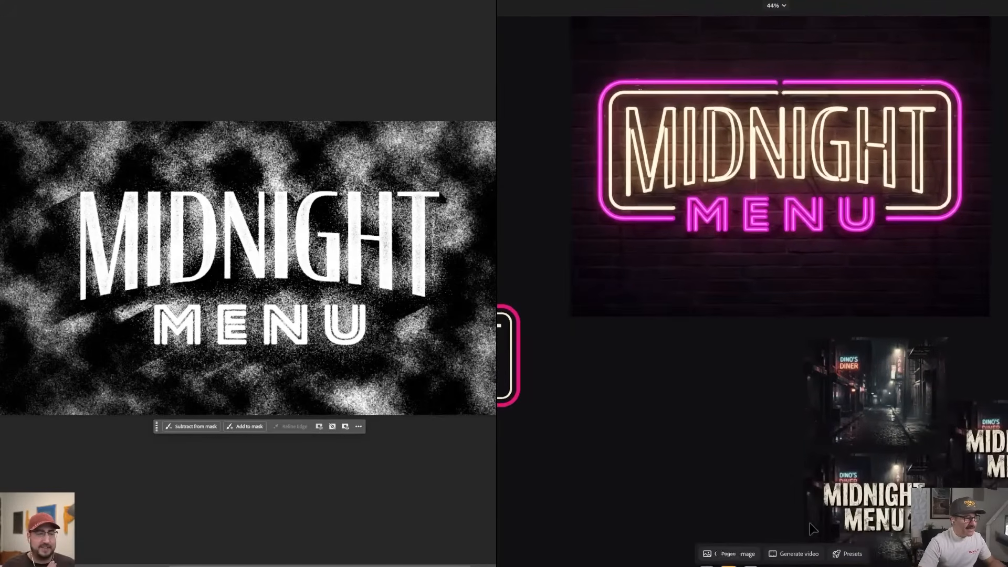
- Reopen the video generation prompt and move the Dino's Diner alley image to open board space beside its MIDNIGHT MENU version
click(794, 555)
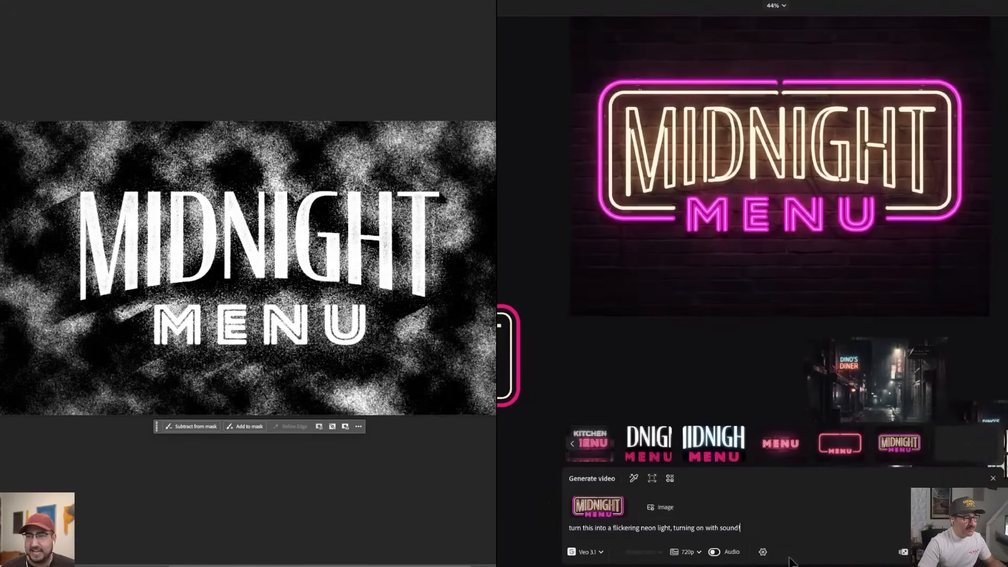
scroll(831, 256, up, 3)
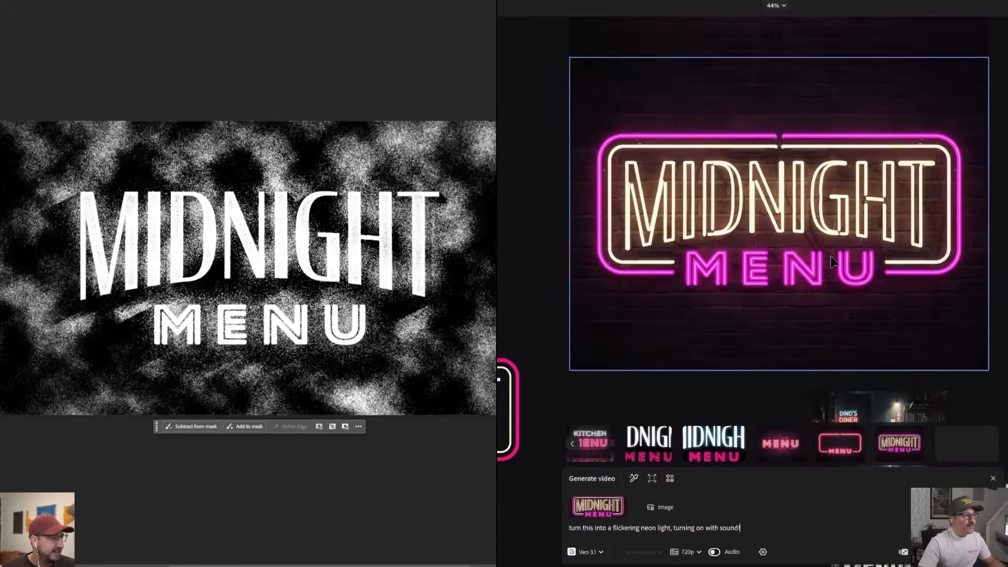
scroll(831, 256, down, 1)
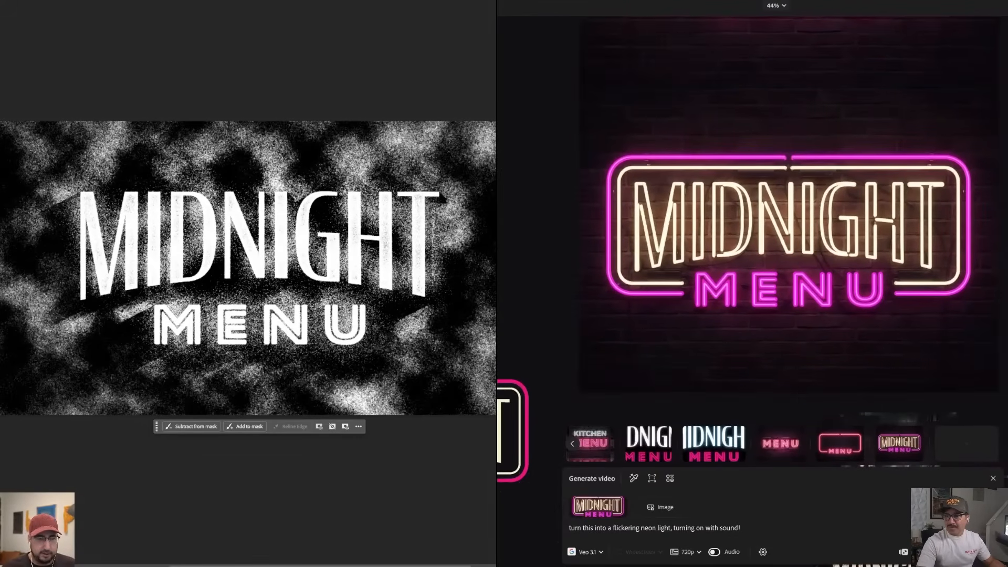
scroll(912, 368, down, 3)
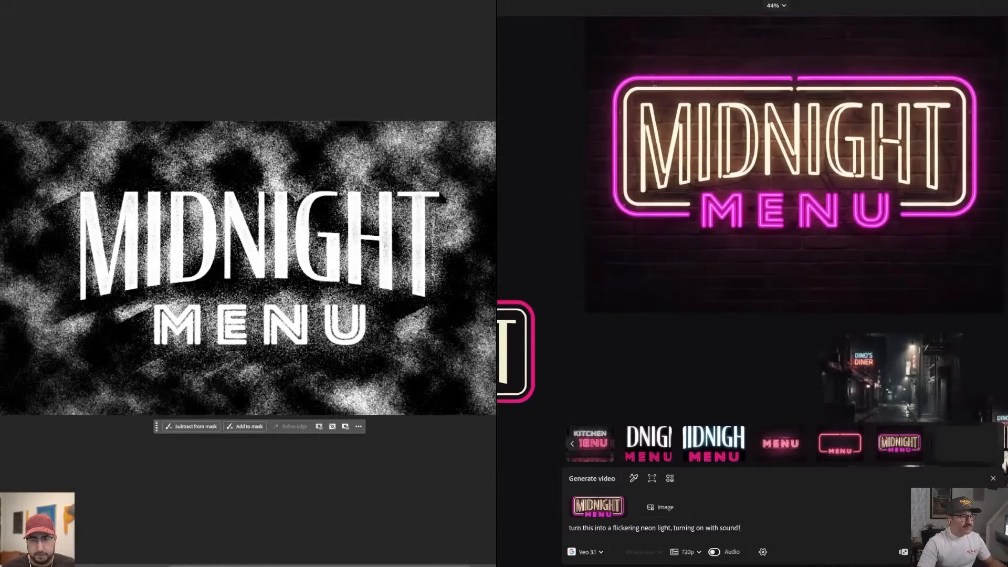
scroll(912, 367, down, 5)
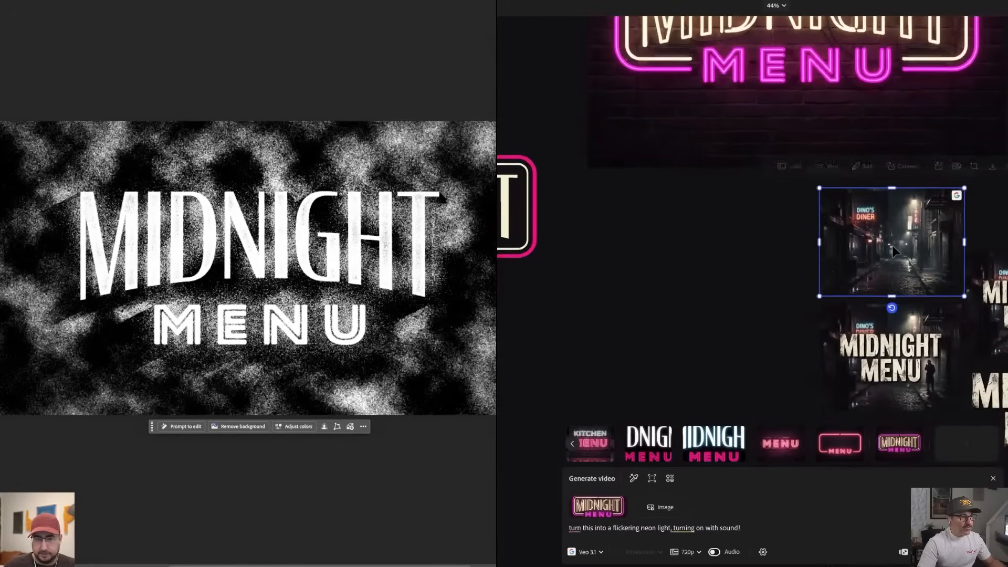
drag(892, 244, 691, 356)
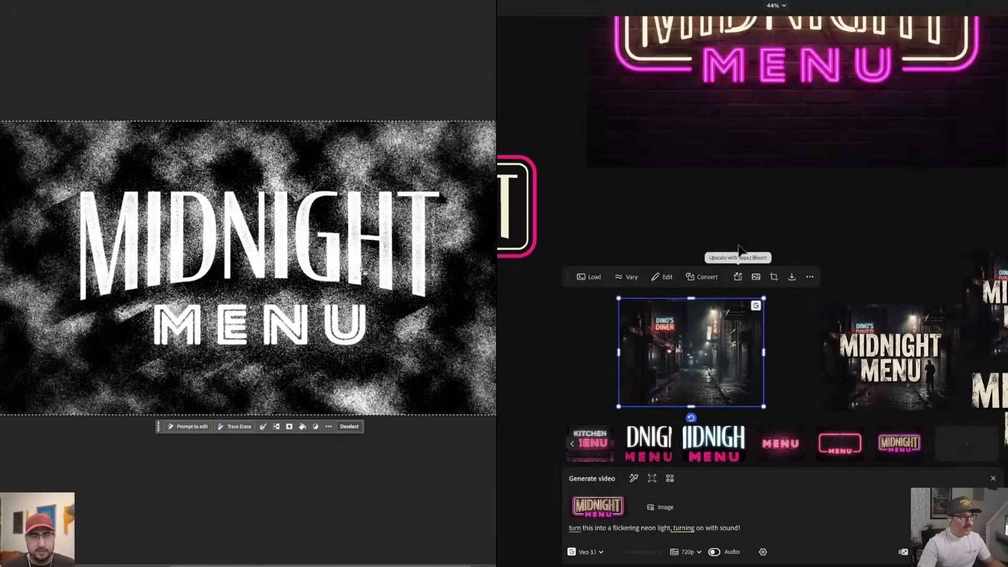
click(743, 220)
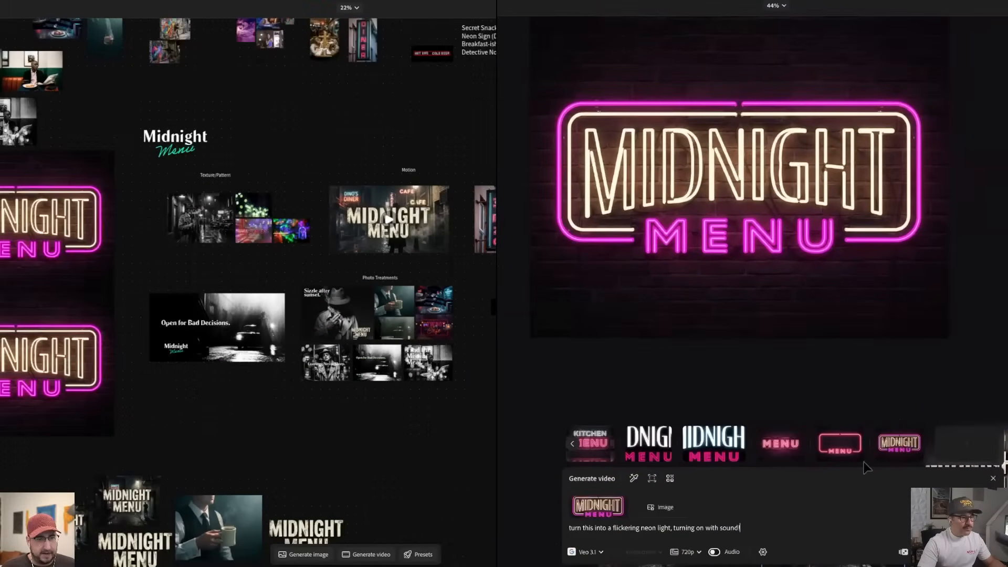
- Paste the grainy black-and-white Photoshop artwork into empty space beside the textured MIDNIGHT MENU logo on the Firefly board and adjust its position
drag(261, 277, 394, 238)
drag(637, 467, 397, 282)
scroll(990, 290, left, 1)
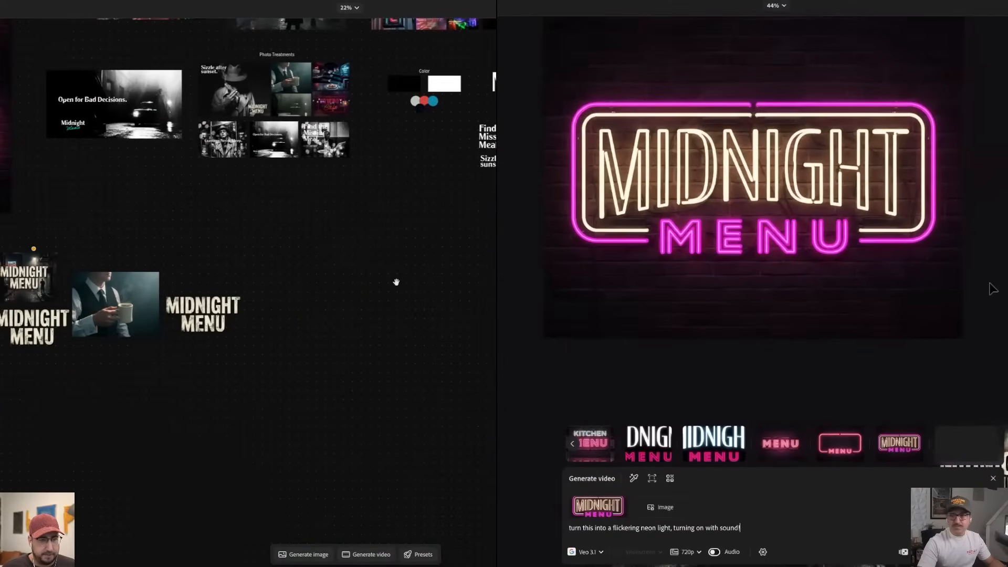
key(ctrl+v)
scroll(990, 289, up, 1)
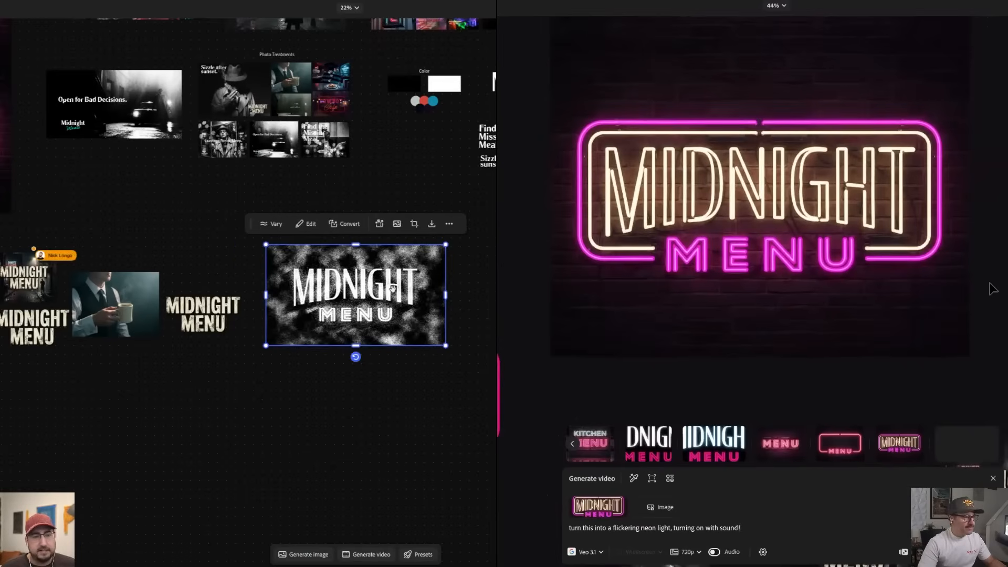
scroll(393, 289, up, 5)
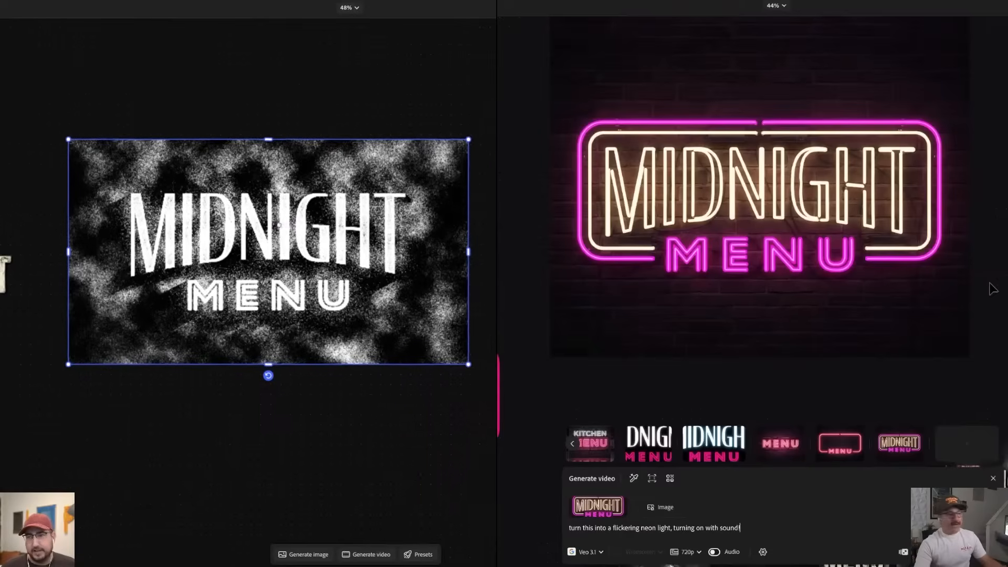
drag(279, 225, 241, 223)
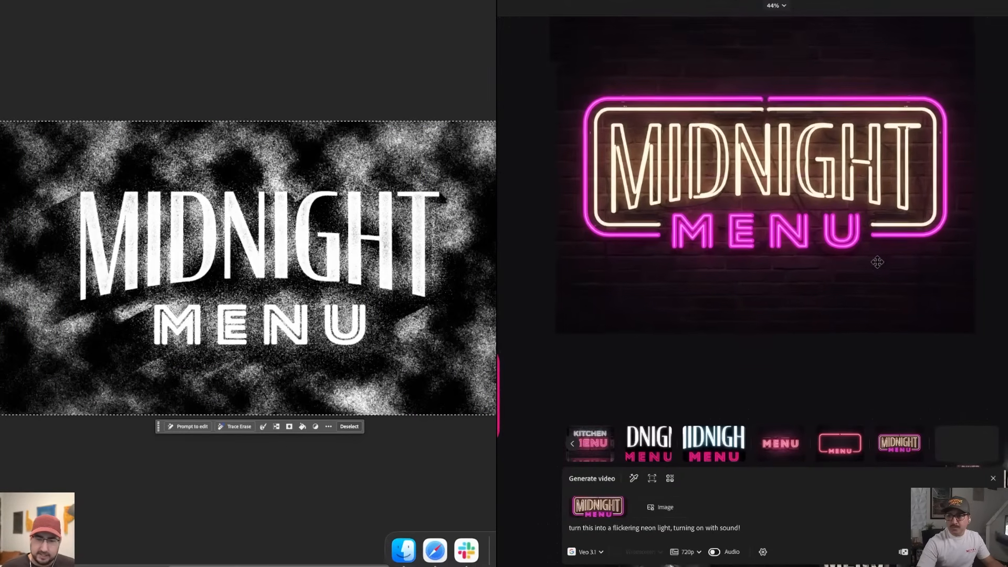
- Place the generated flickering neon video on the Firefly board below the neon sign, close the prompt, and enlarge the video
click(880, 261)
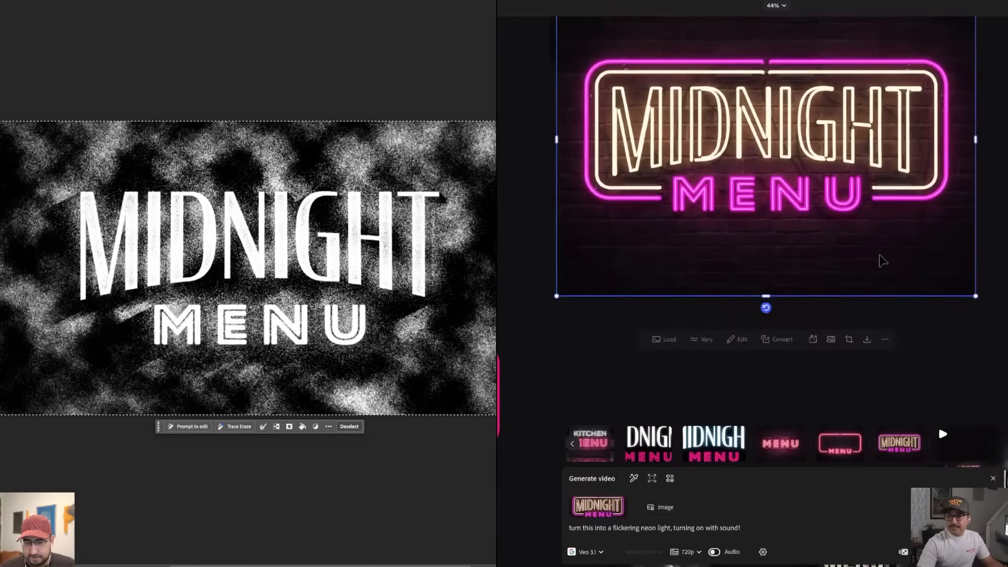
mouse_move(964, 442)
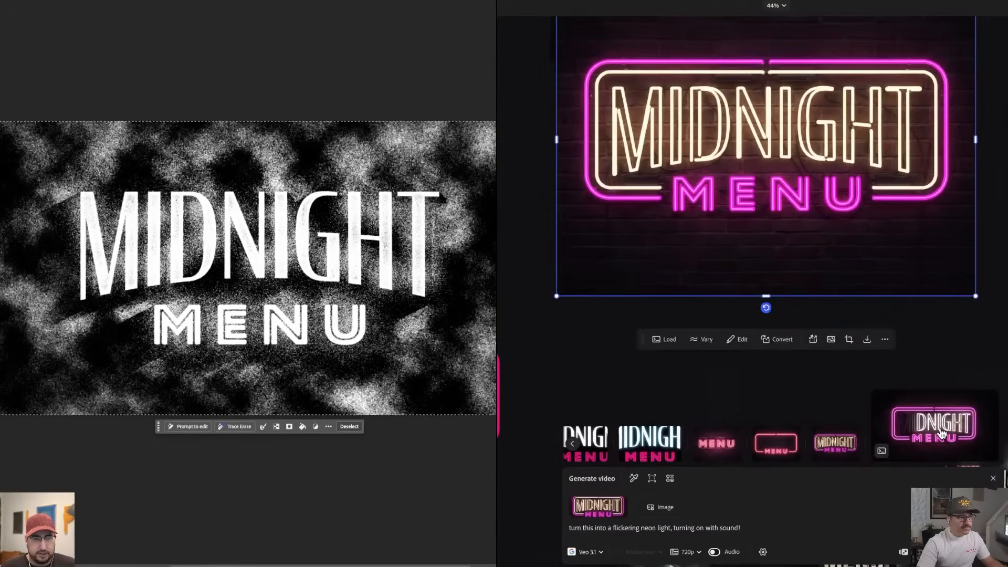
drag(942, 434, 610, 283)
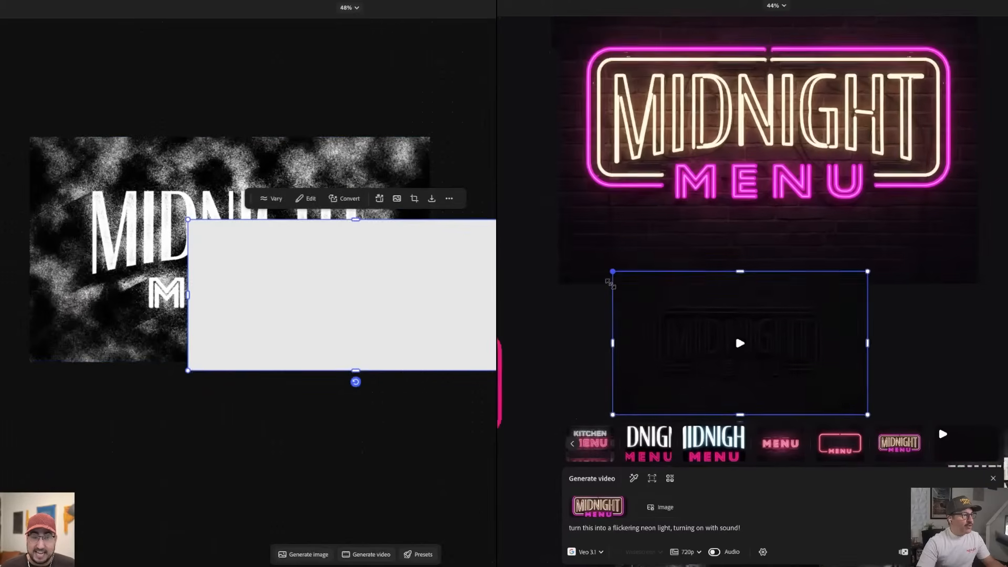
scroll(610, 283, down, 5)
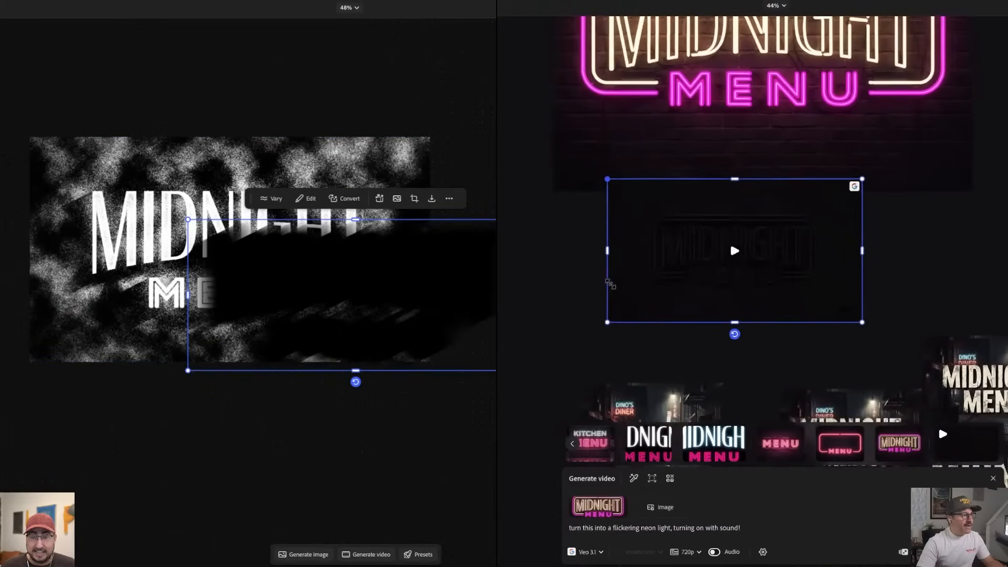
key(Escape)
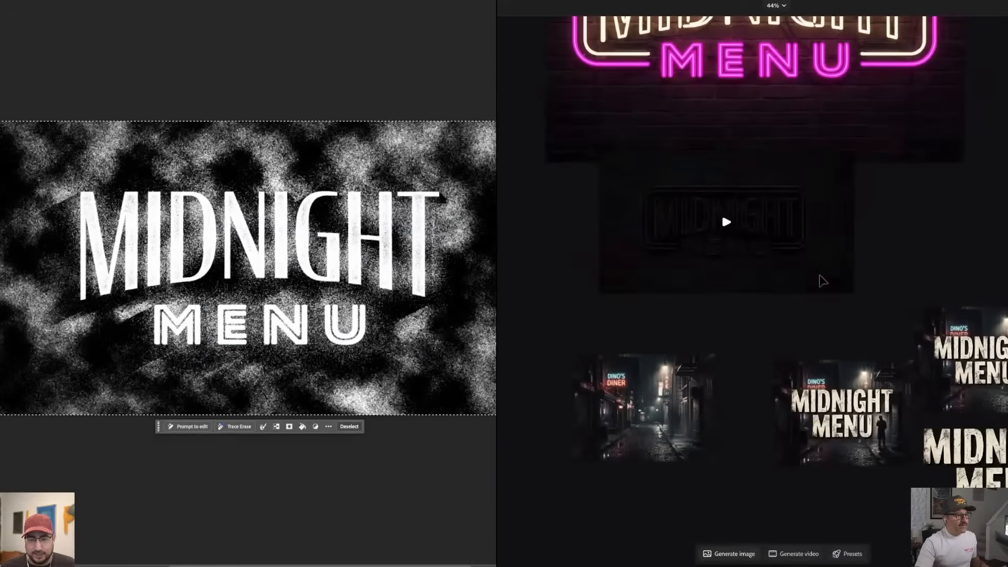
drag(822, 281, 790, 223)
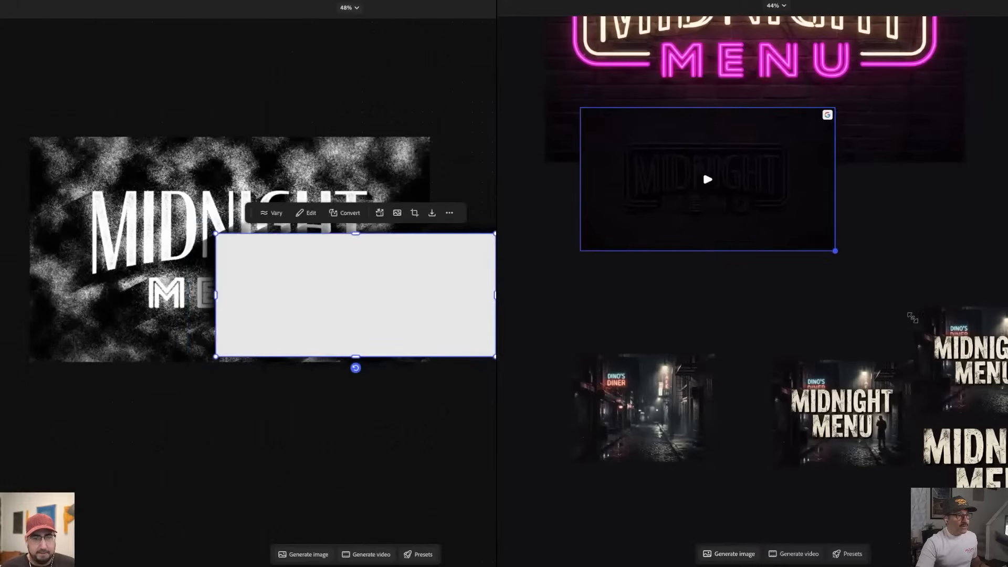
drag(835, 252, 957, 320)
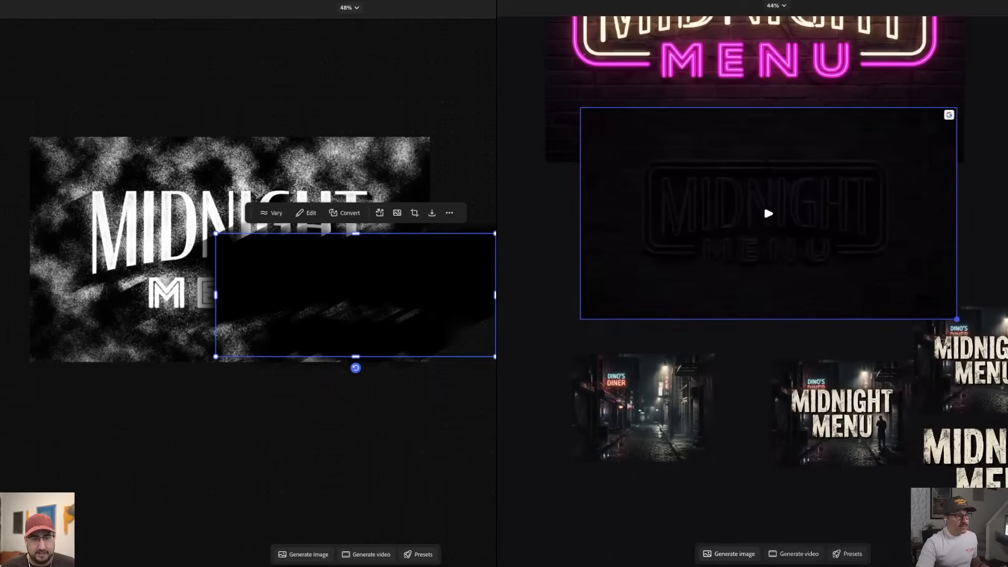
- Fine-tune the neon video's size and move the nearby MIDNIGHT MENU alley image farther away from it
drag(956, 319, 958, 319)
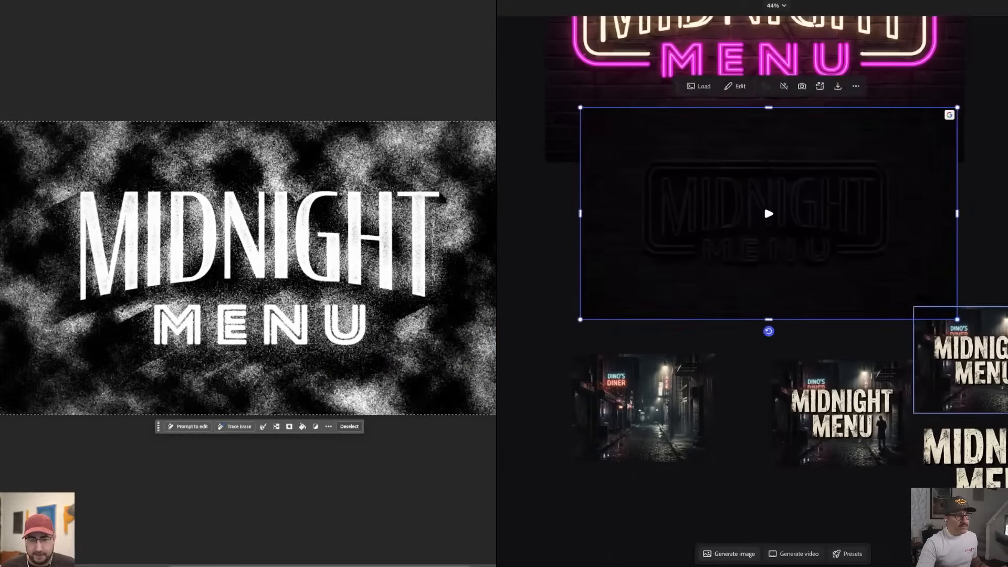
drag(966, 360, 1006, 378)
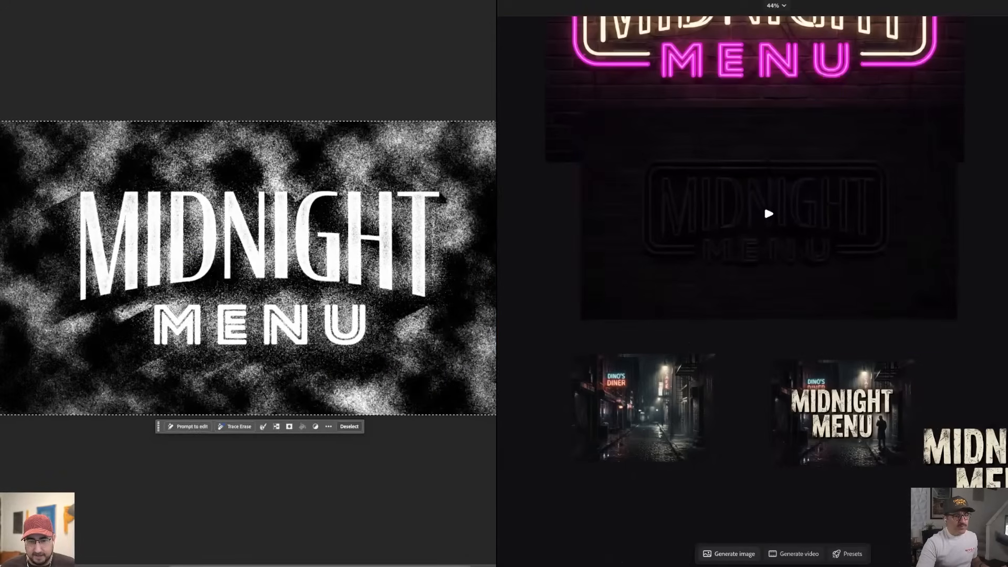
- Switch to Photoshop and add a new layer with the default settings to the grainy MIDNIGHT MENU artwork
key(ctrl+shift+n)
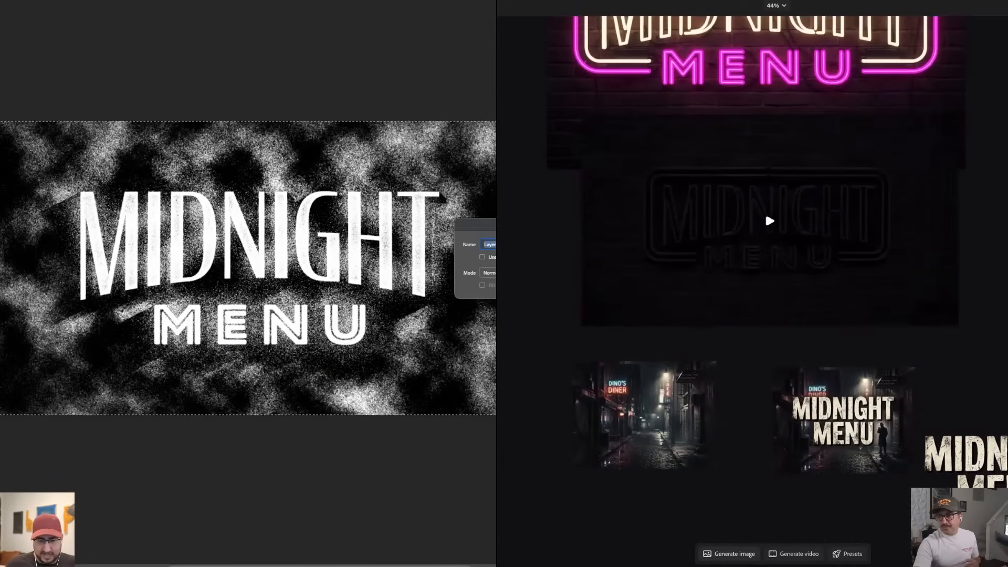
key(Return)
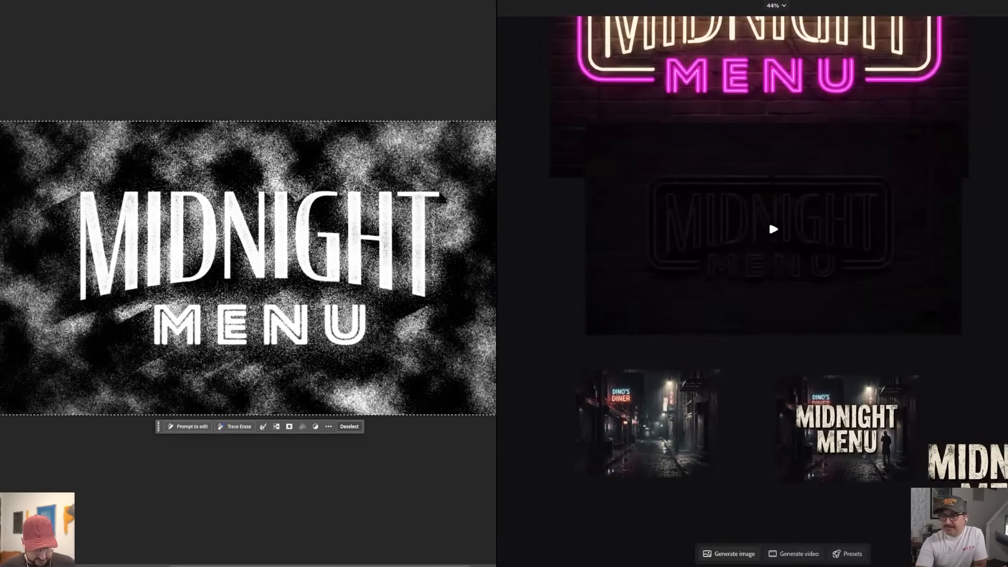
- Move the pasted shaded logo and its black shadow off the grainy artwork into empty board space, and play the neon video
click(766, 232)
scroll(766, 231, up, 4)
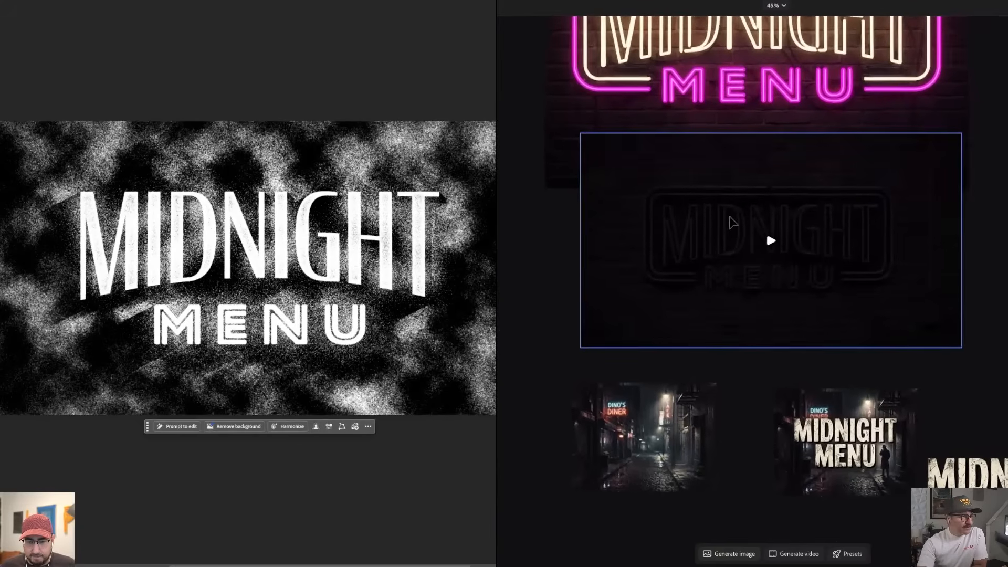
scroll(734, 223, down, 2)
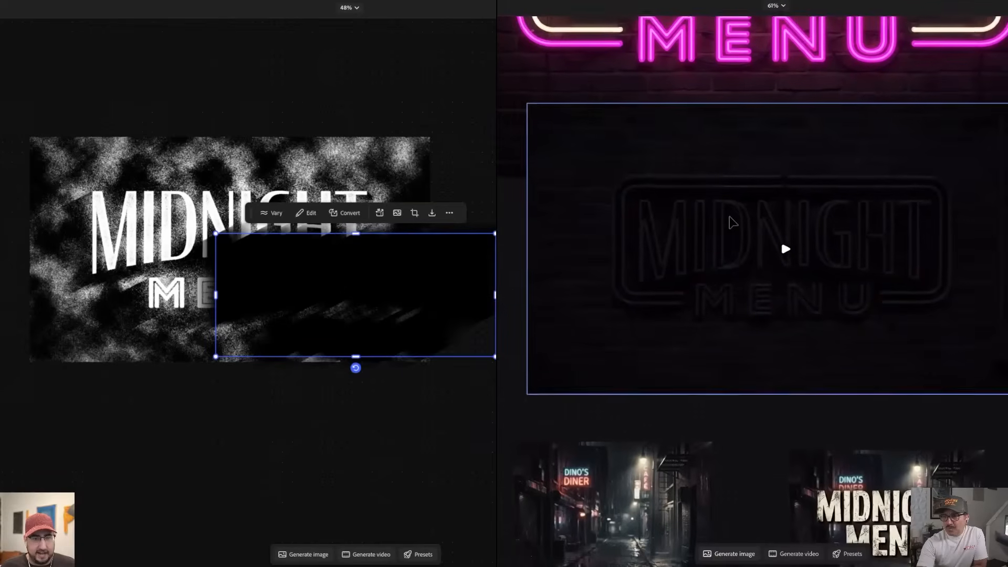
scroll(734, 224, right, 1)
drag(406, 290, 493, 289)
click(772, 243)
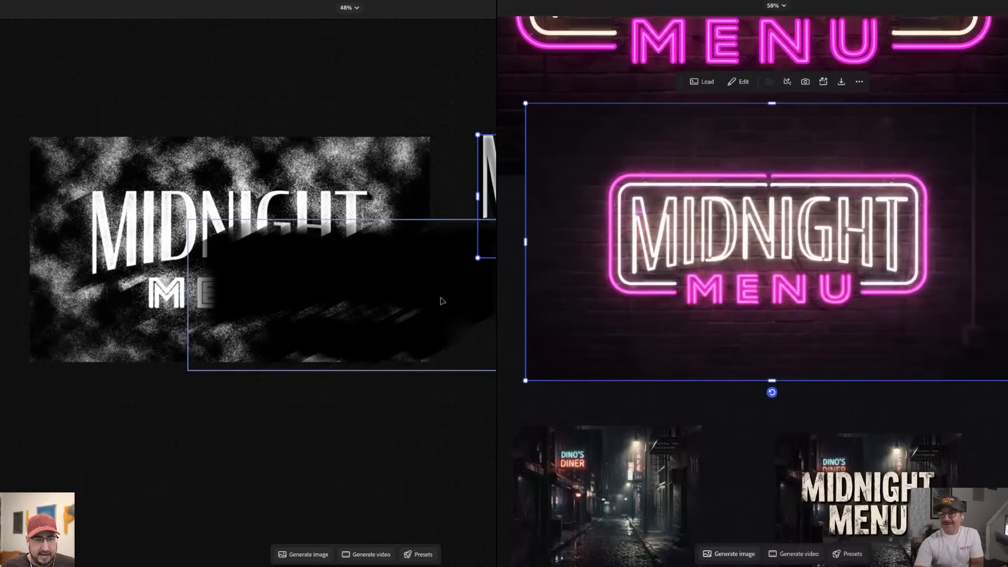
drag(443, 301, 494, 219)
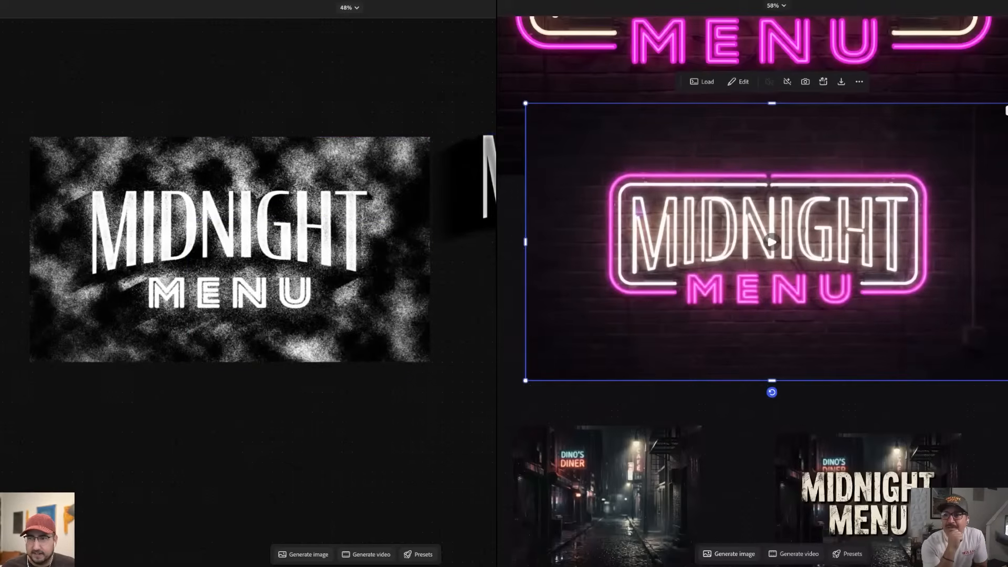
scroll(337, 221, right, 10)
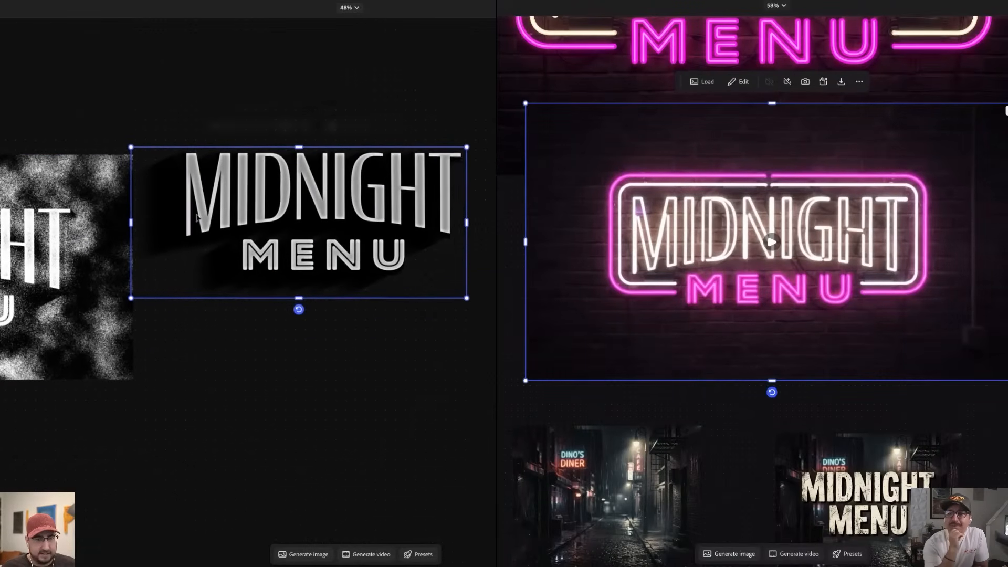
- Select the shaded MIDNIGHT MENU logo and its shadow together, scale them down slightly, and reposition them beside the grainy artwork
scroll(336, 221, up, 5)
click(288, 113)
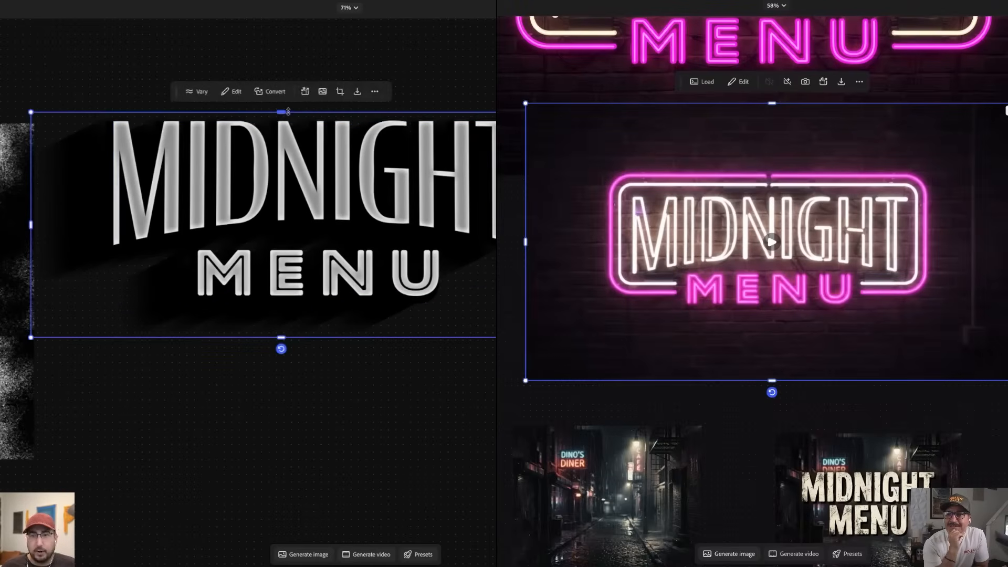
drag(496, 88, 330, 328)
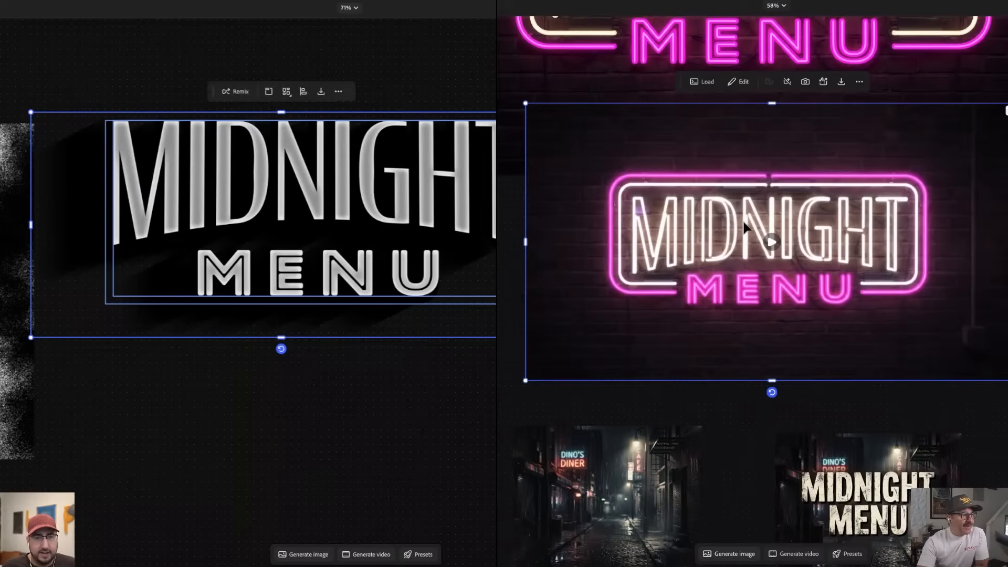
drag(532, 338, 507, 326)
drag(384, 210, 365, 253)
click(470, 292)
- Play the flickering neon video and examine it up close and alongside the other pieces on the board
scroll(368, 273, left, 15)
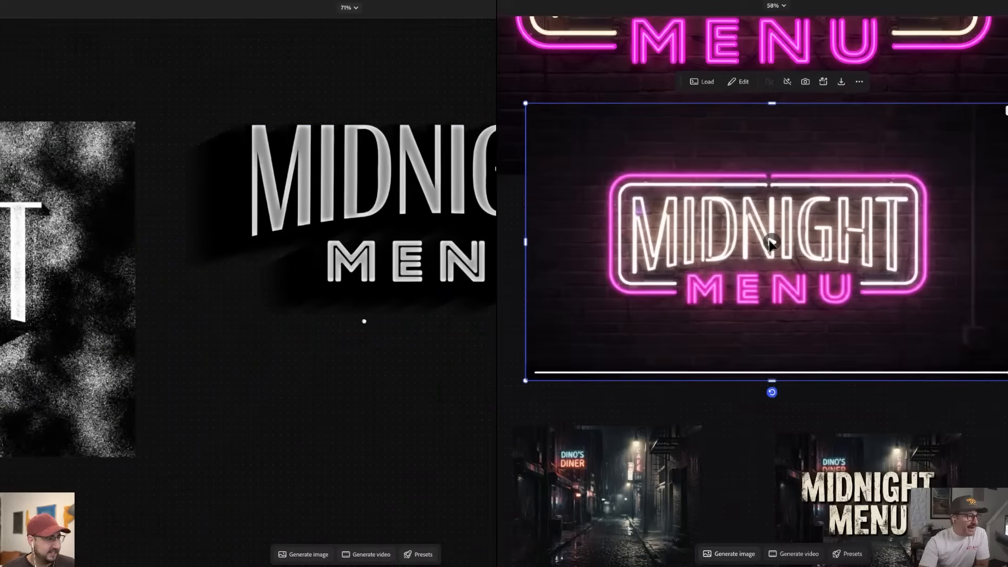
click(771, 242)
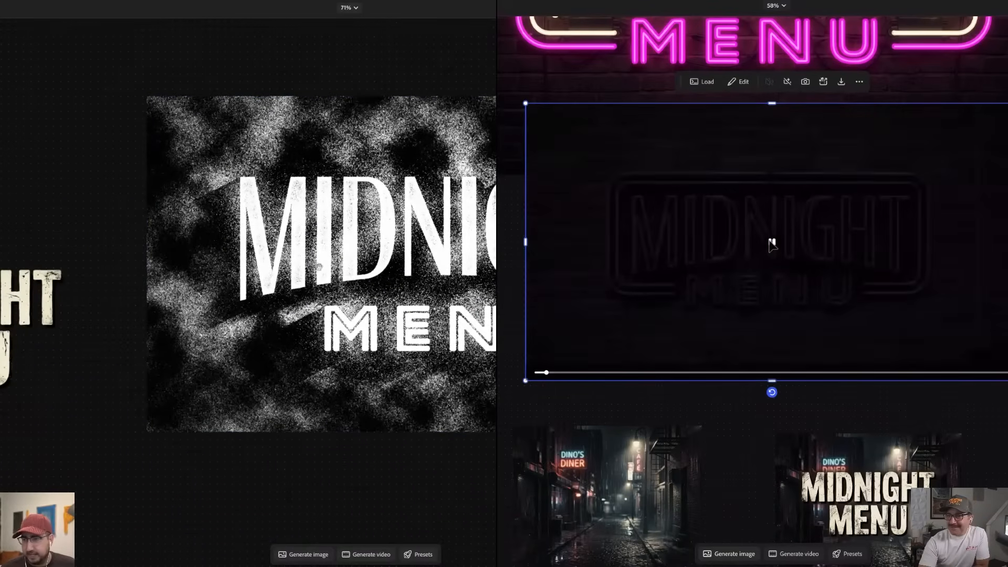
scroll(444, 274, left, 5)
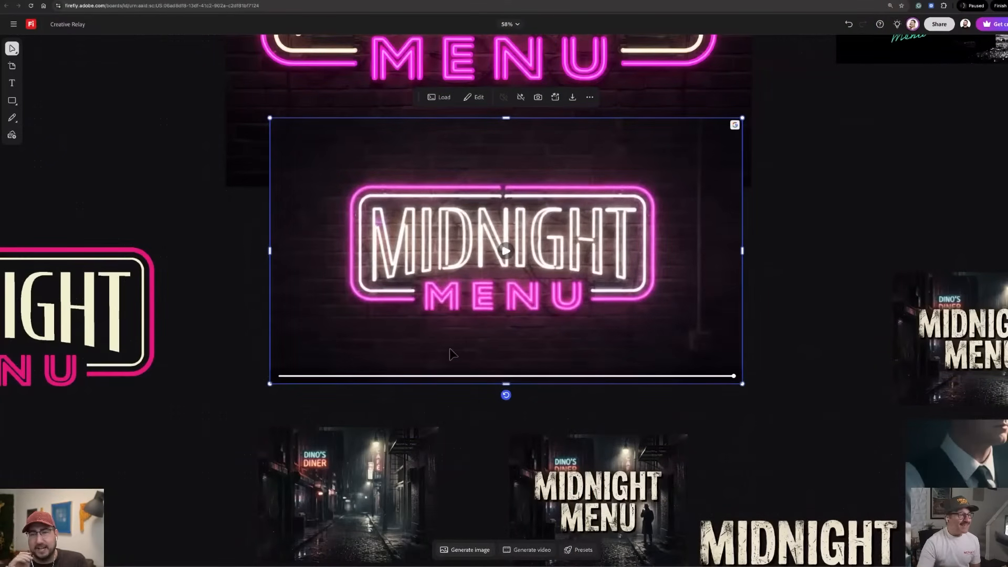
scroll(449, 348, up, 3)
click(524, 220)
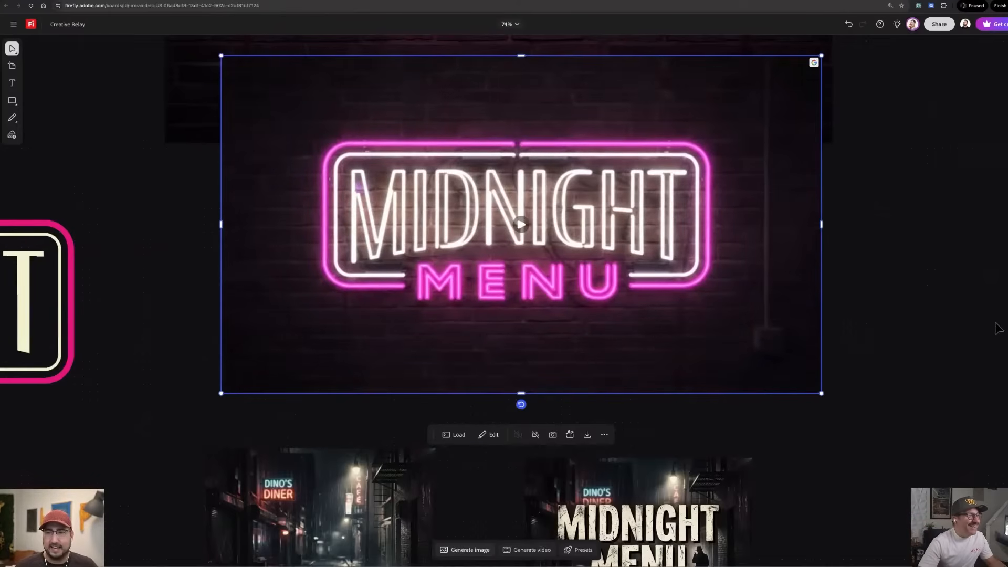
scroll(584, 279, down, 5)
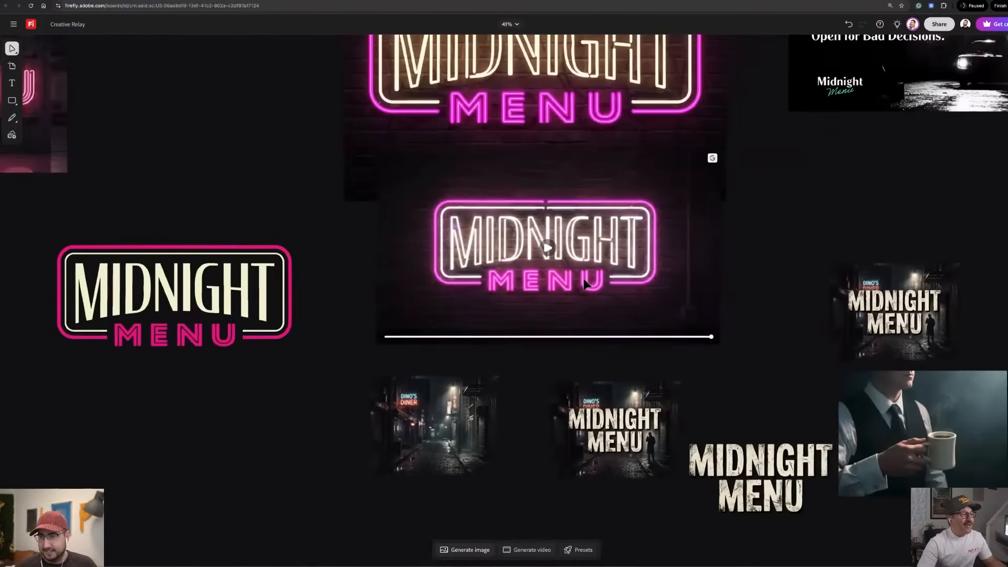
click(584, 284)
scroll(584, 284, down, 5)
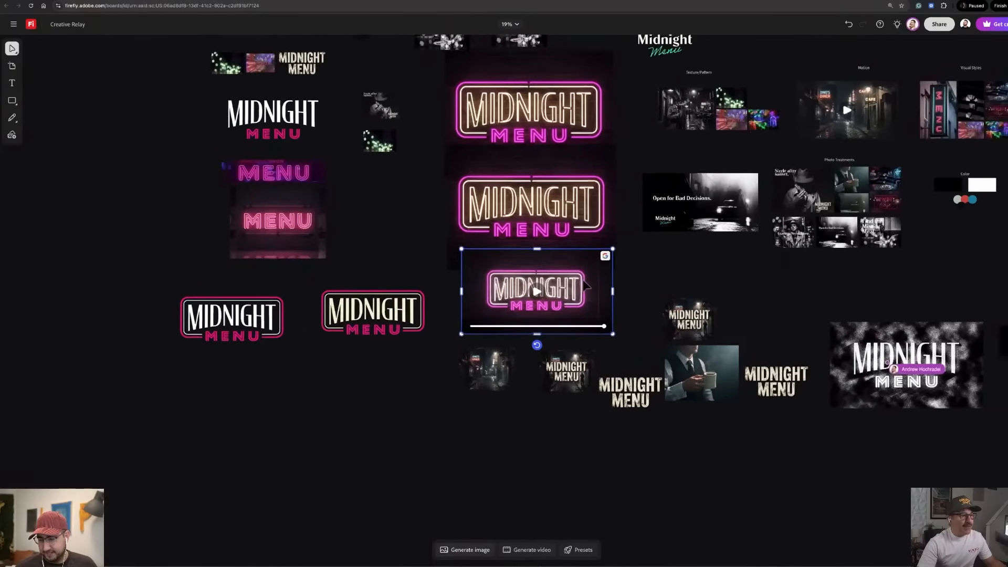
scroll(586, 285, down, 2)
click(603, 429)
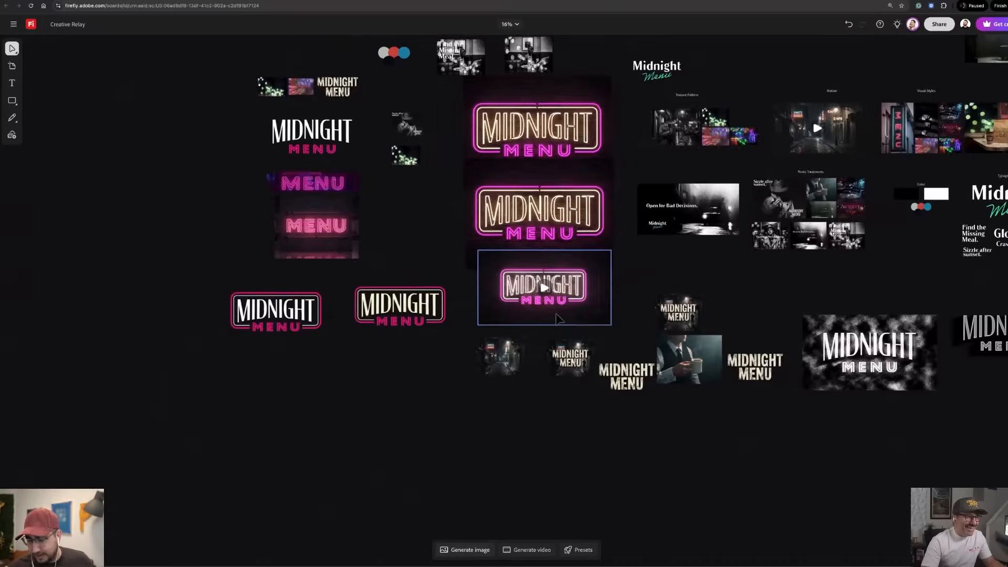
- Shift the neon sign image directly above the video slightly and compare the sign with the video
scroll(558, 317, up, 5)
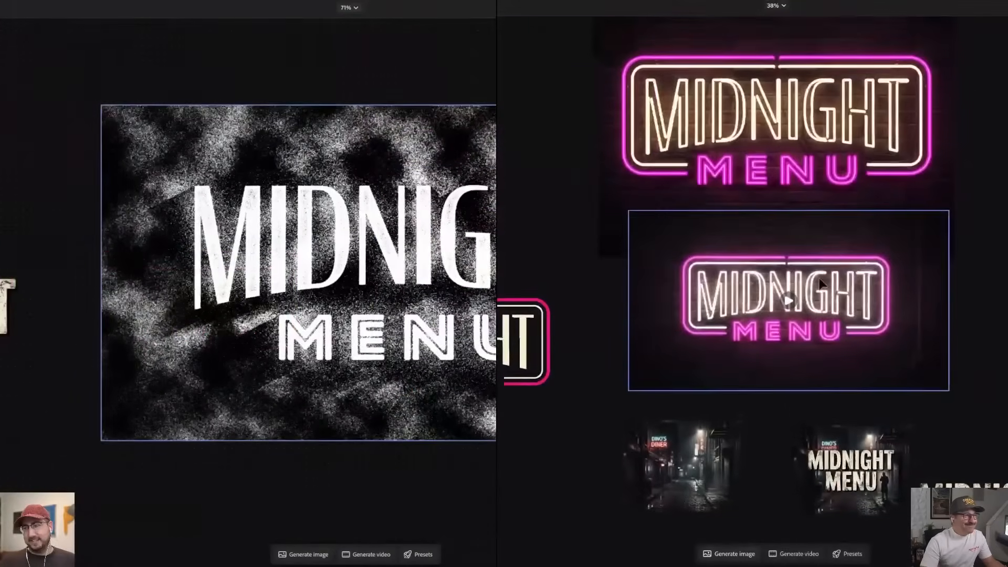
scroll(821, 280, down, 1)
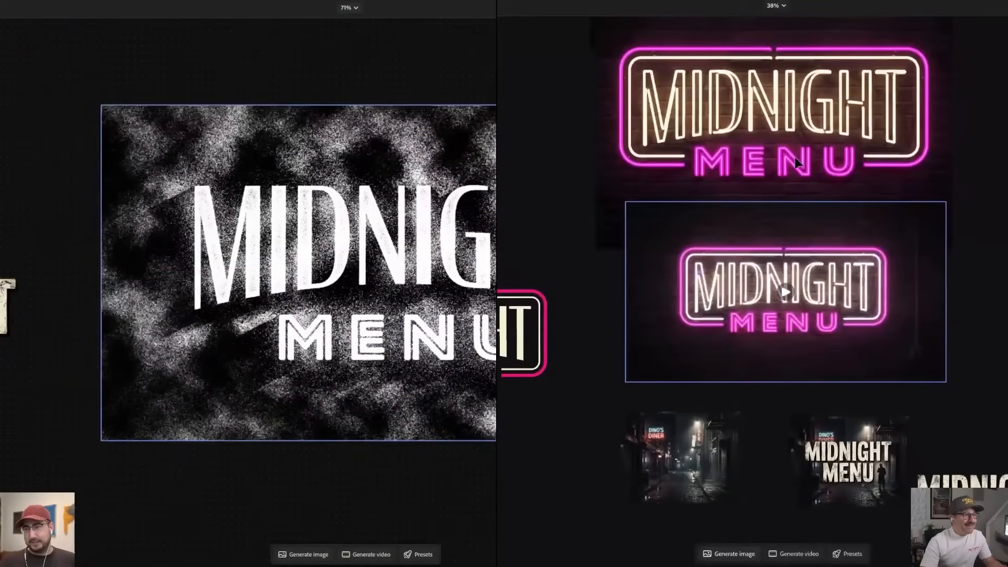
drag(795, 158, 813, 157)
scroll(298, 273, right, 3)
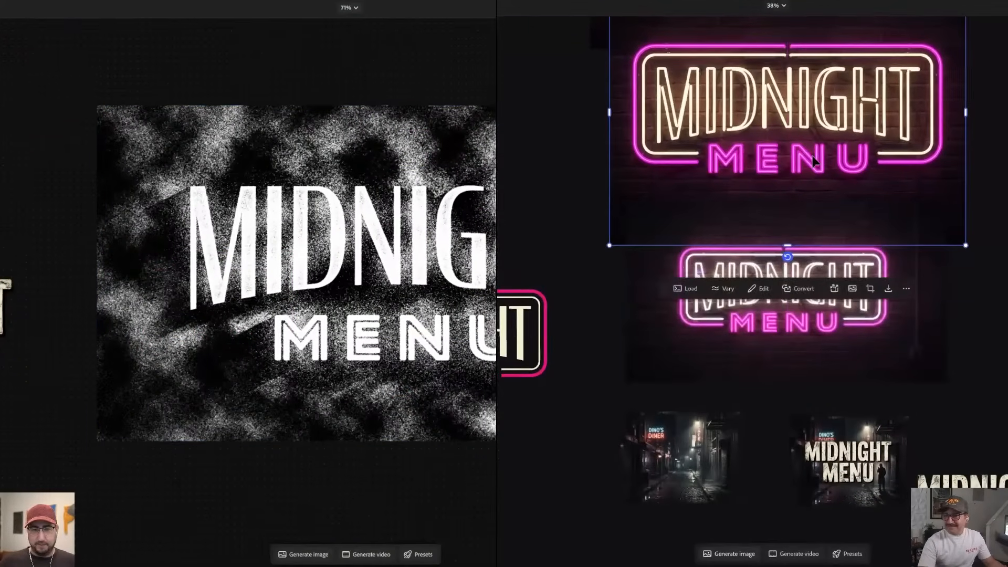
scroll(813, 157, up, 1)
scroll(813, 160, up, 2)
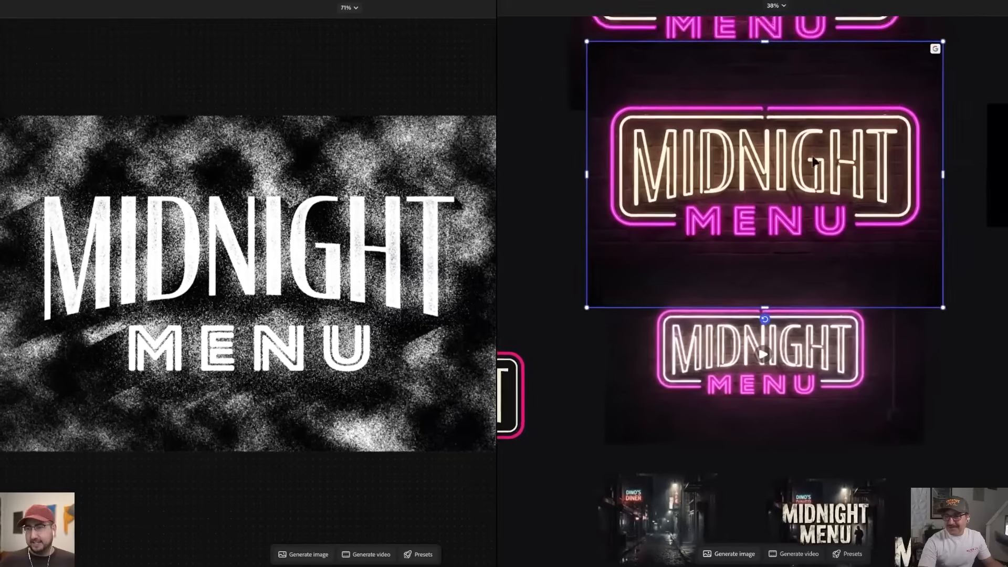